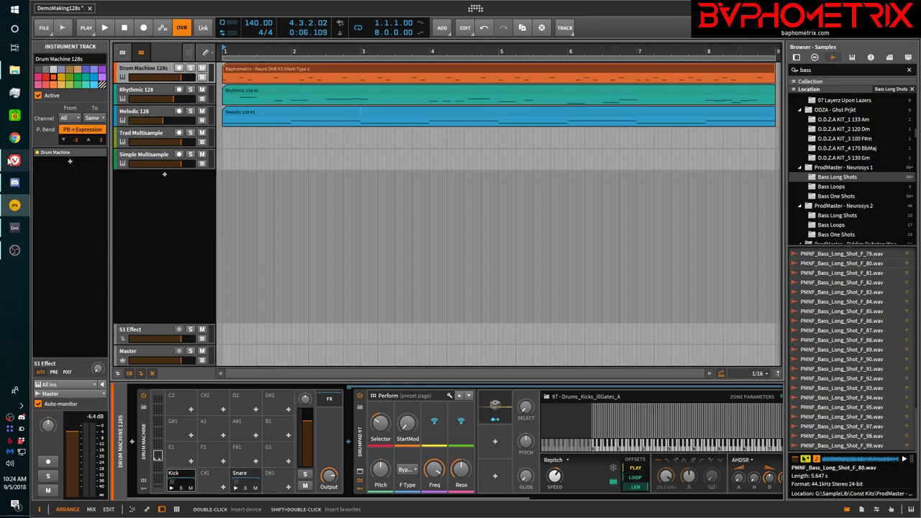
- Switch from Bitwig Studio to the browser showing the producer's YouTube channel
{"action": "left_click", "coordinate": [14, 160]}
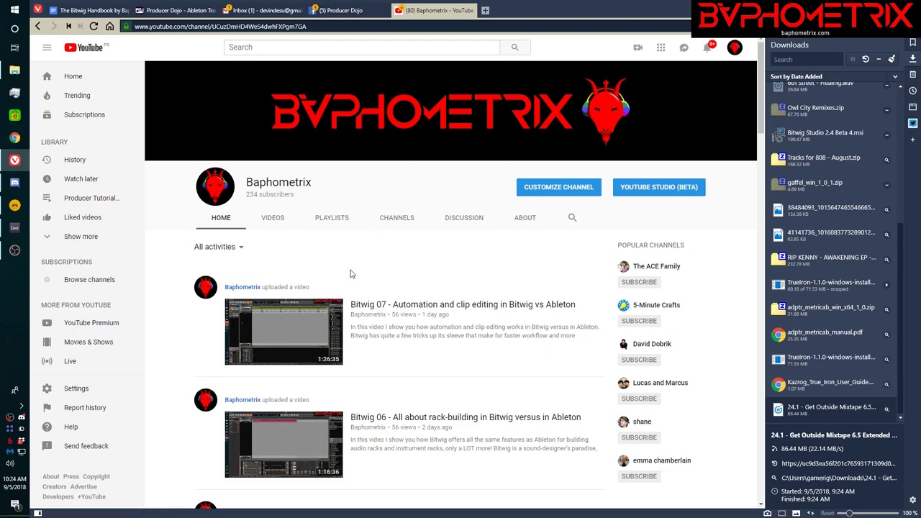
- Open the channel's full Producer Tutorials playlist, then switch to The Bitwig Handbook document
{"action": "left_click", "coordinate": [333, 219]}
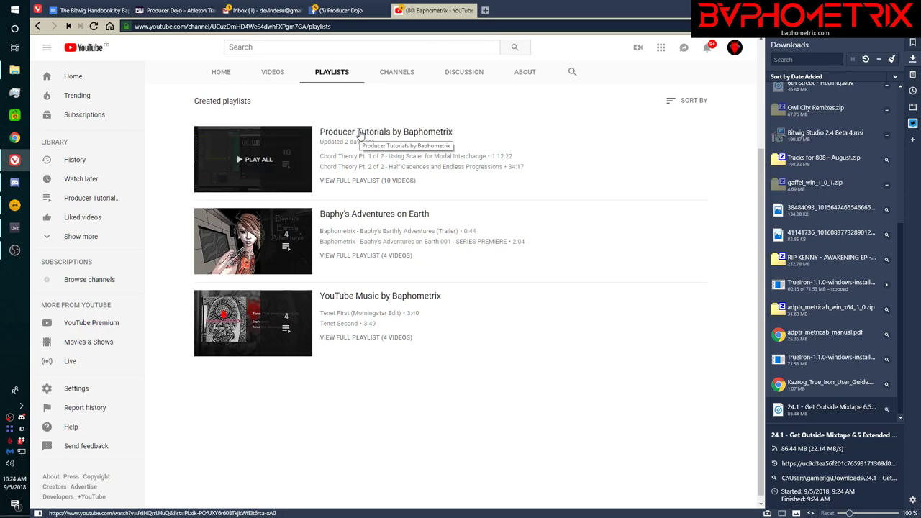
{"action": "left_click", "coordinate": [367, 182]}
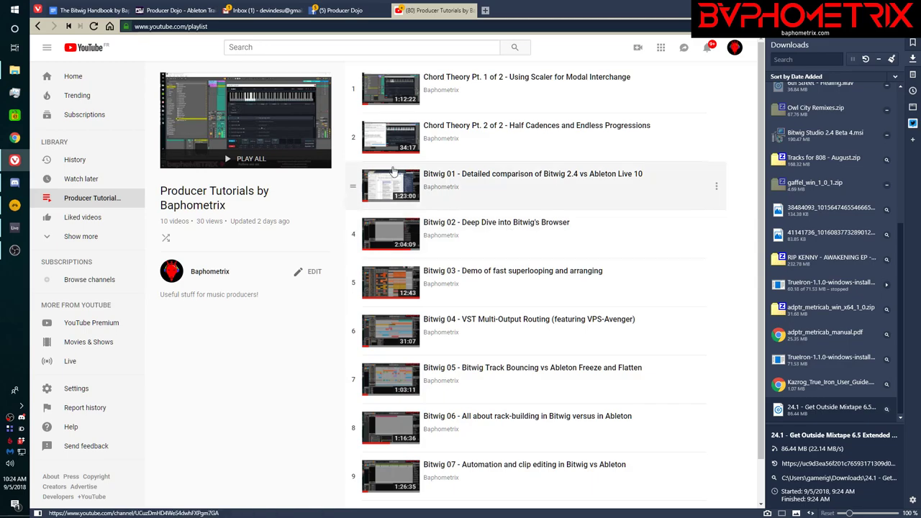
{"action": "left_click", "coordinate": [95, 11]}
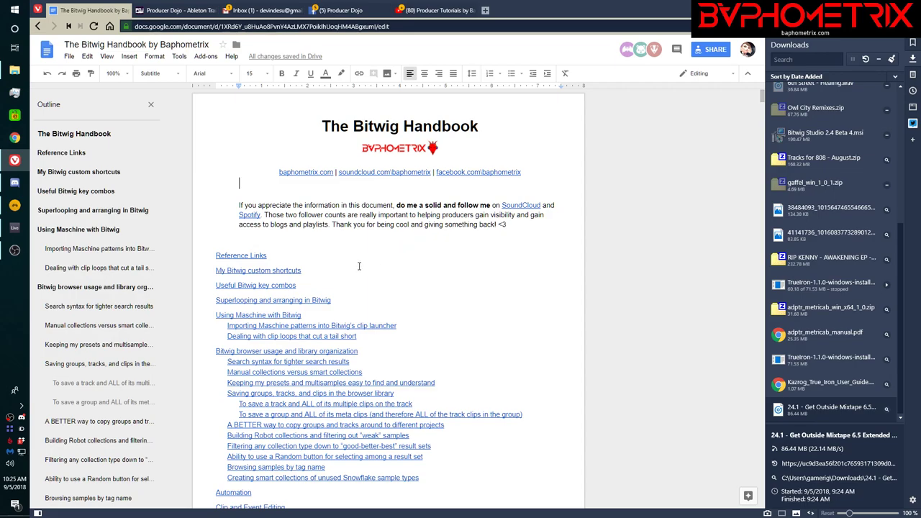
- Skim The Bitwig Handbook's table of contents, then return to the DemoMaking128s project
{"action": "scroll", "coordinate": [381, 269], "scroll_direction": "down", "scroll_amount": 5}
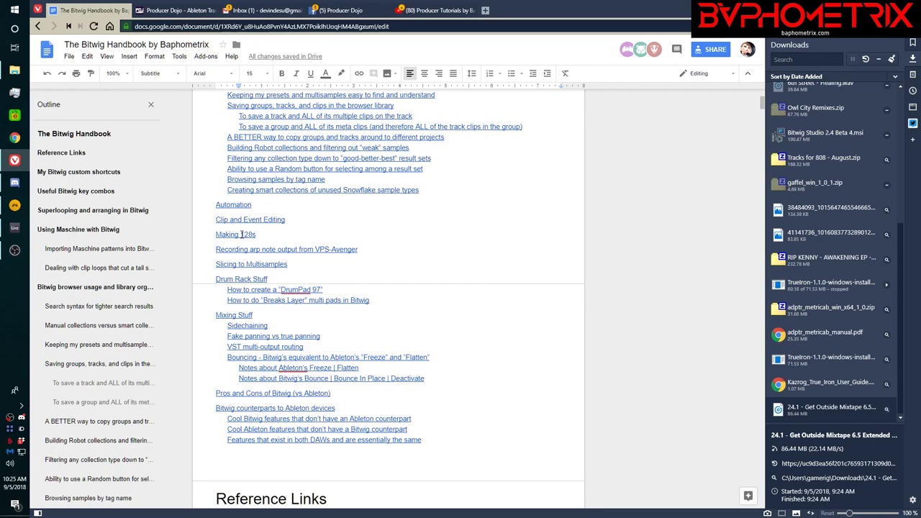
{"action": "scroll", "coordinate": [241, 234], "scroll_direction": "up", "scroll_amount": 5}
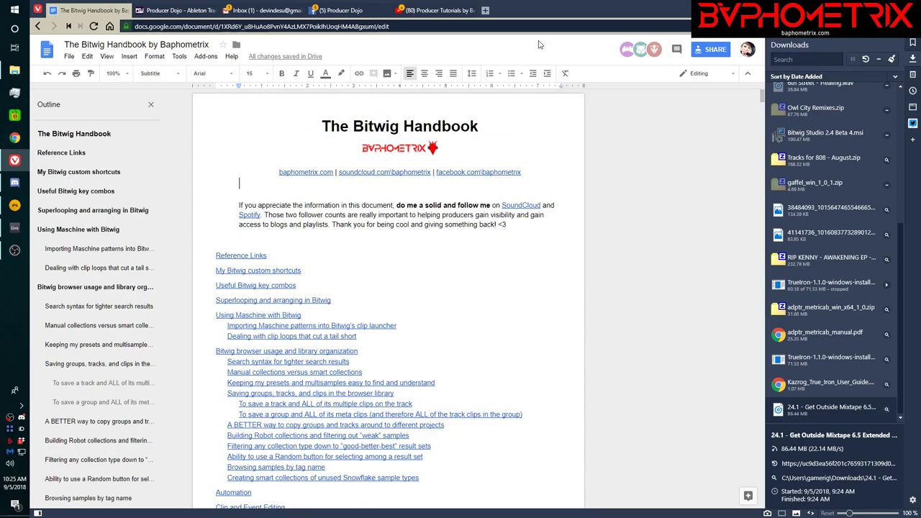
{"action": "left_click", "coordinate": [22, 208]}
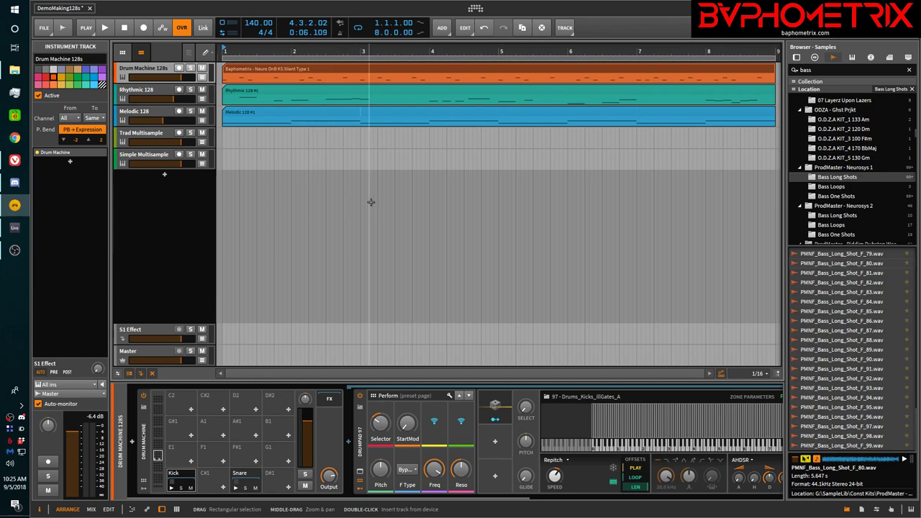
- Start playback and retune the Coarse pitch of the Kick and Snare drum chains
{"action": "key", "text": "space"}
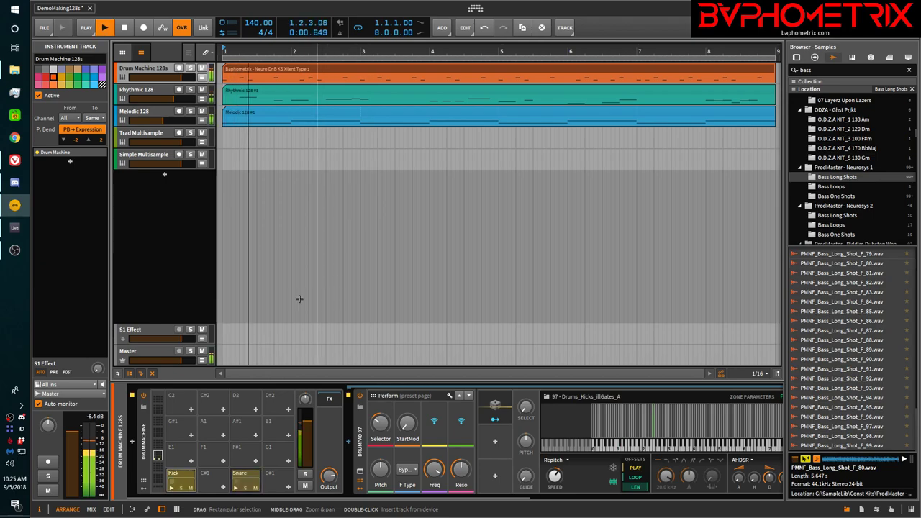
{"action": "left_click", "coordinate": [179, 474]}
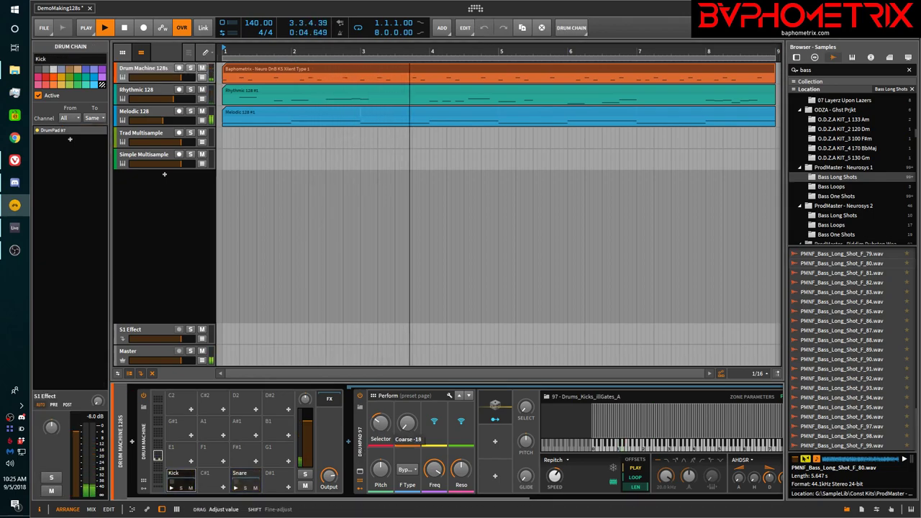
{"action": "left_click_drag", "start_coordinate": [406, 423], "coordinate": [406, 395]}
{"action": "left_click", "coordinate": [239, 476]}
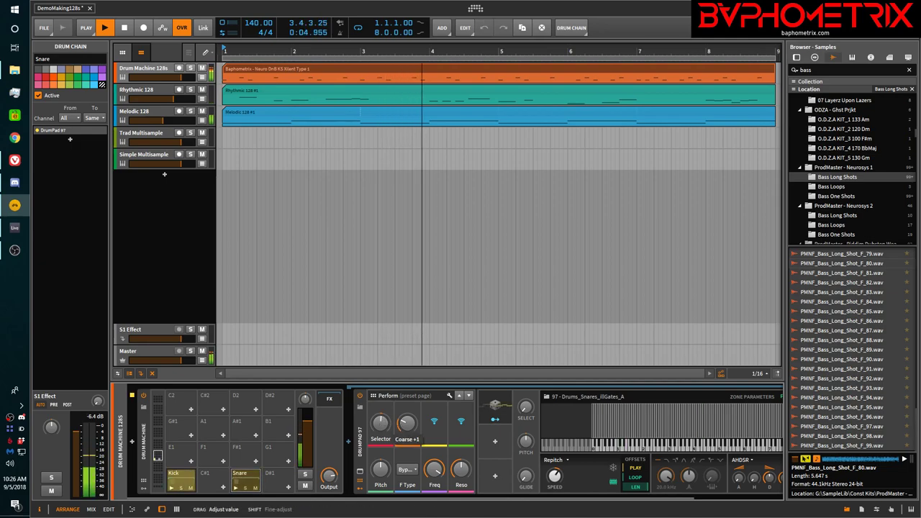
{"action": "left_click_drag", "start_coordinate": [407, 424], "coordinate": [407, 434]}
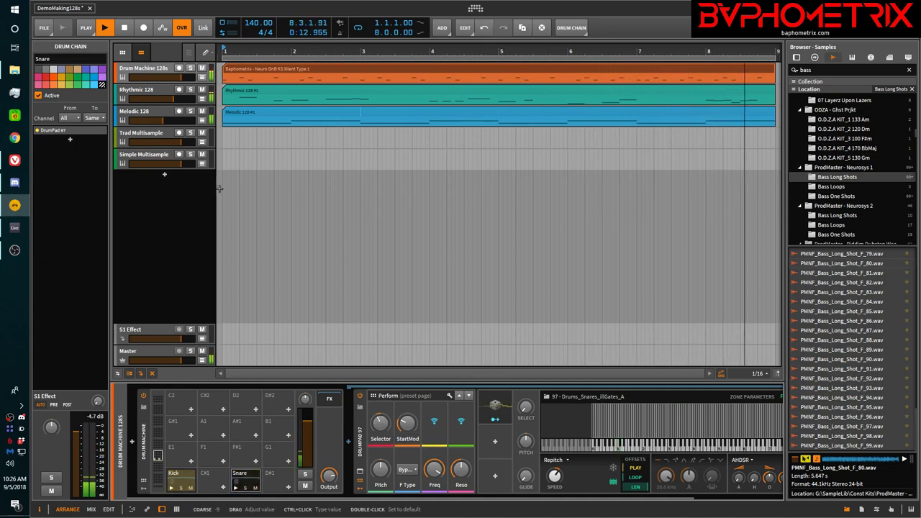
- Select the Melodic 128 track and raise its Sampler Select amount to about 65%
{"action": "left_click", "coordinate": [161, 104]}
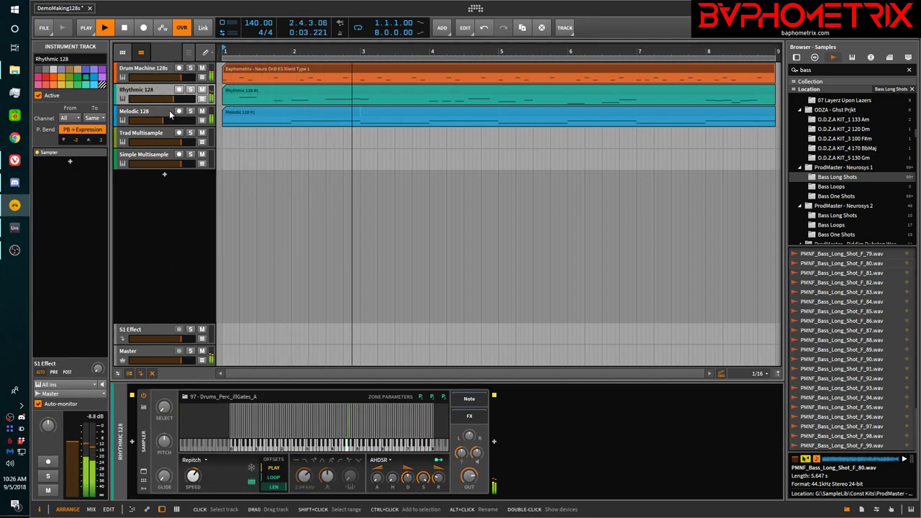
{"action": "left_click", "coordinate": [170, 115]}
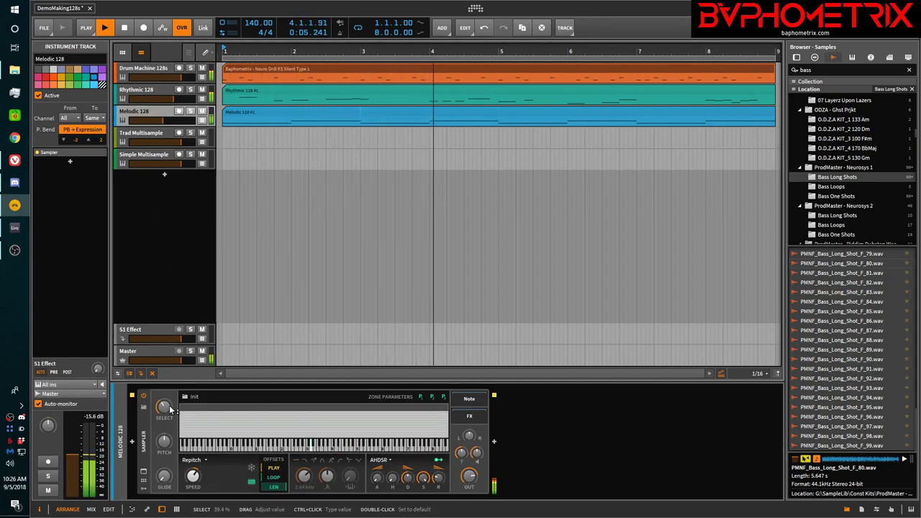
{"action": "scroll", "coordinate": [166, 408], "scroll_direction": "up", "scroll_amount": 3}
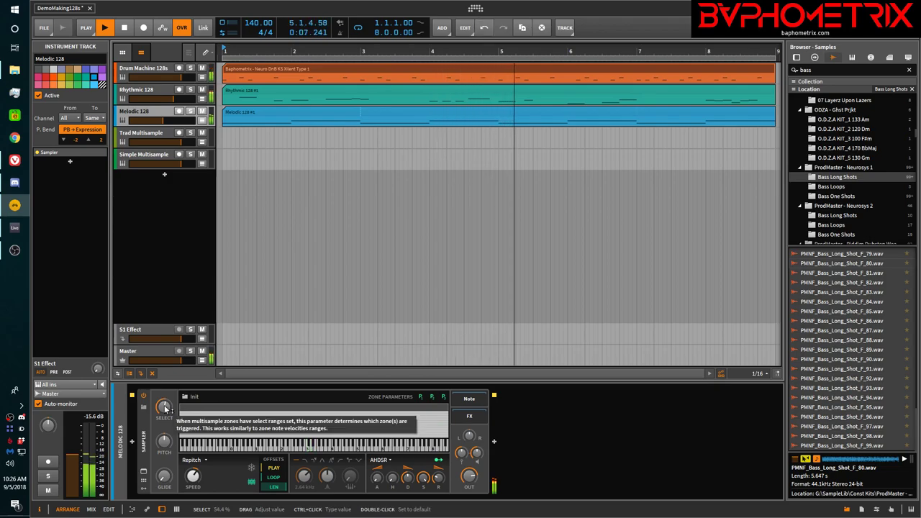
{"action": "left_click", "coordinate": [165, 408]}
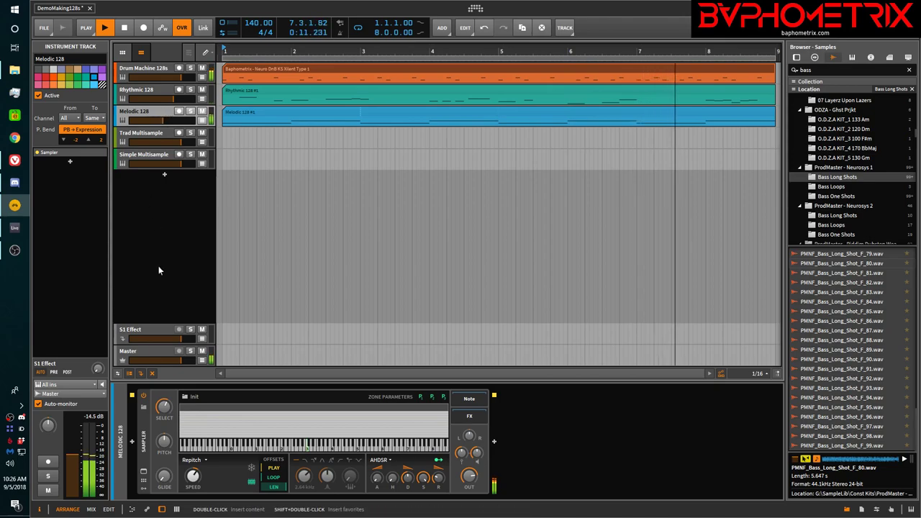
{"action": "left_click_drag", "start_coordinate": [164, 408], "coordinate": [164, 397]}
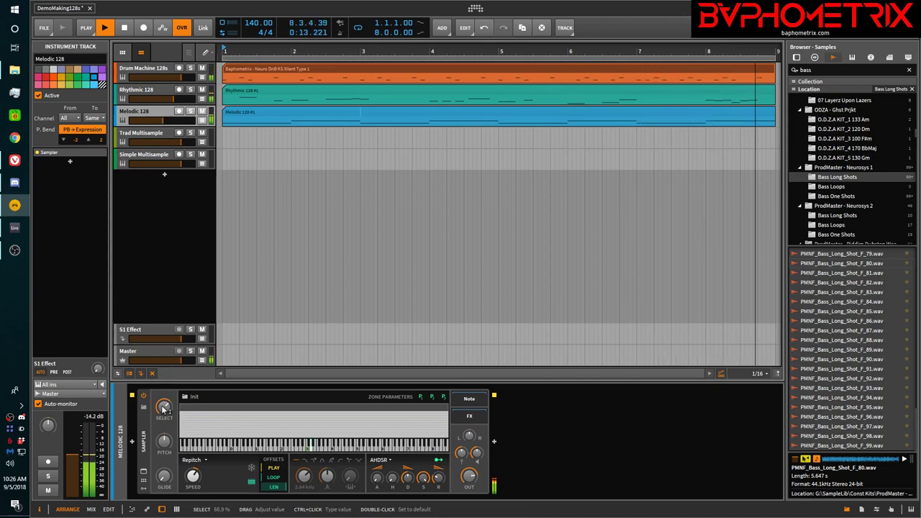
- Drop the Select amount to about 8%, raise it to 20%, then reselect Rhythmic 128
{"action": "scroll", "coordinate": [168, 408], "scroll_direction": "up", "scroll_amount": 3}
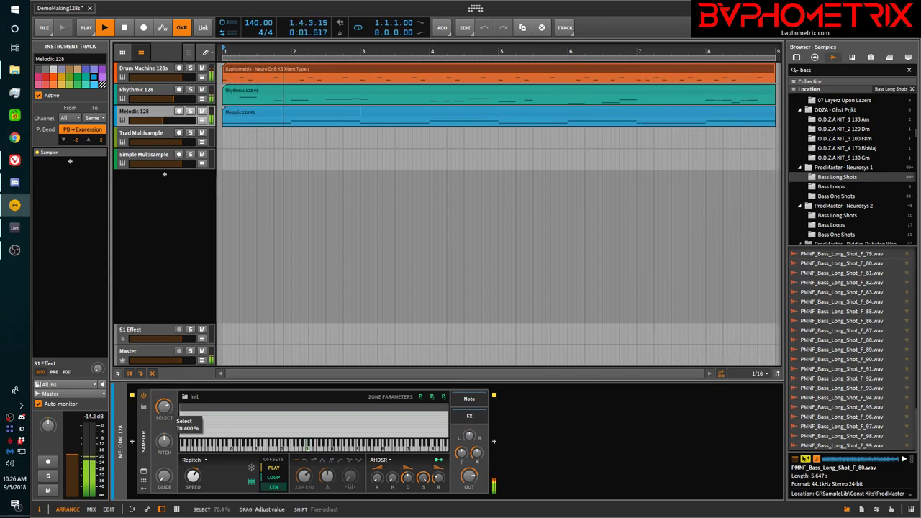
{"action": "scroll", "coordinate": [168, 408], "scroll_direction": "up", "scroll_amount": 3}
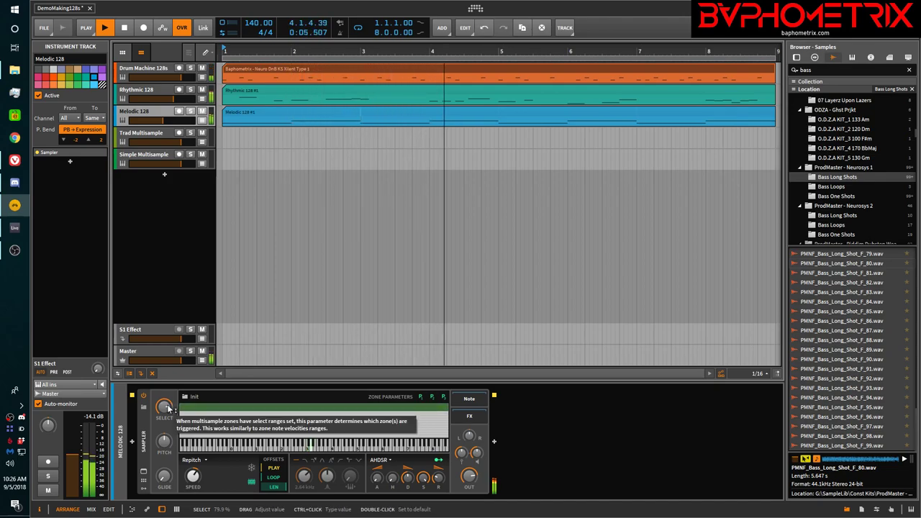
{"action": "left_click_drag", "start_coordinate": [168, 408], "coordinate": [166, 415]}
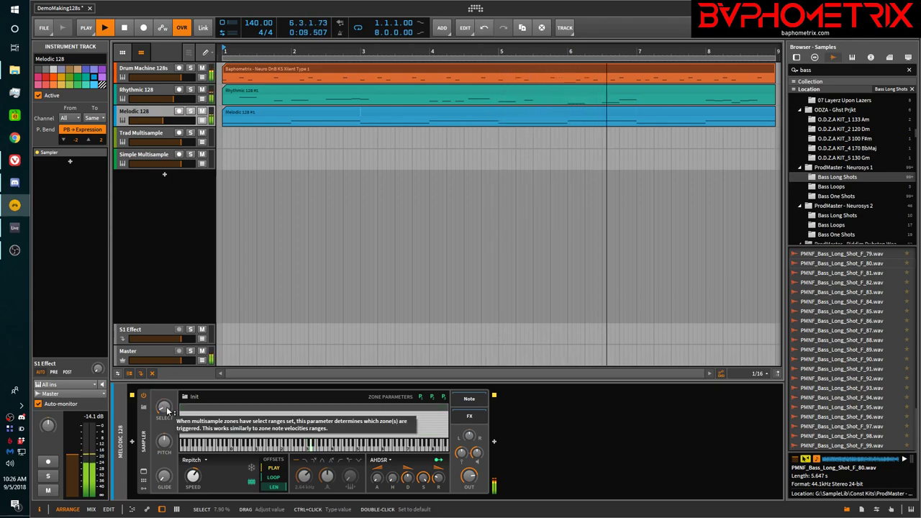
{"action": "left_click", "coordinate": [167, 411]}
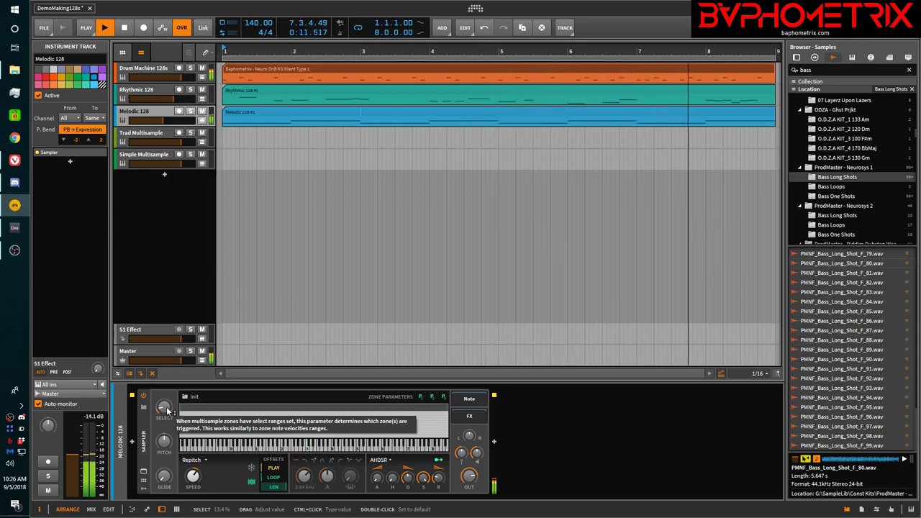
{"action": "left_click_drag", "start_coordinate": [167, 411], "coordinate": [167, 410]}
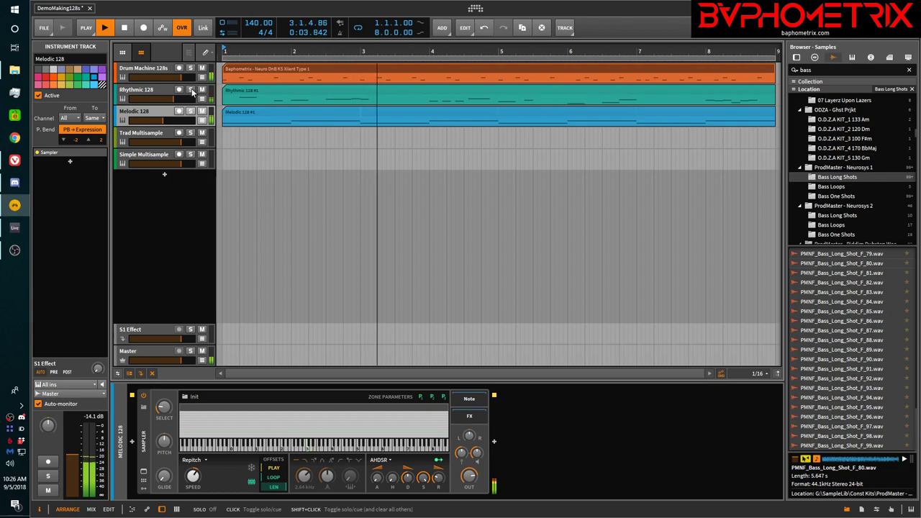
{"action": "left_click", "coordinate": [162, 95]}
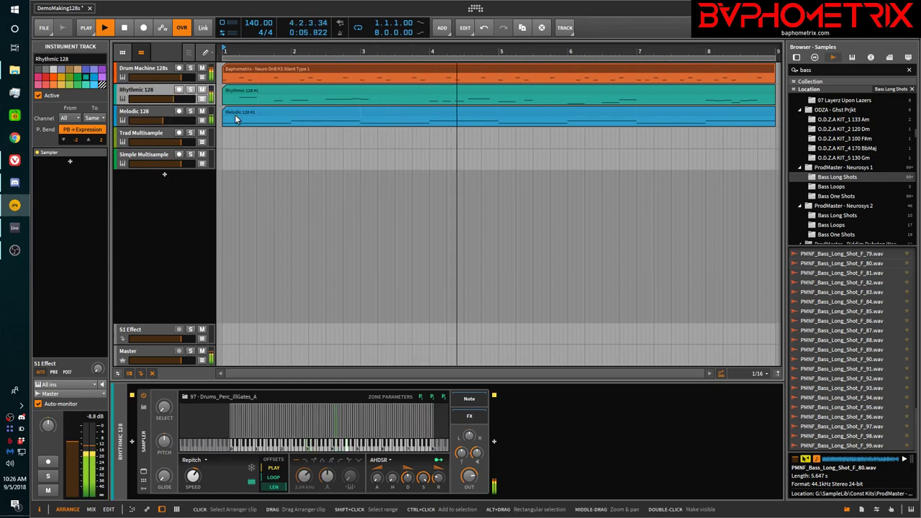
- Open the Rhythmic 128 #1 clip's notes, solo the track, and raise the bar 2.3.3 note to A4
{"action": "left_click", "coordinate": [241, 90]}
{"action": "double_click", "coordinate": [241, 90]}
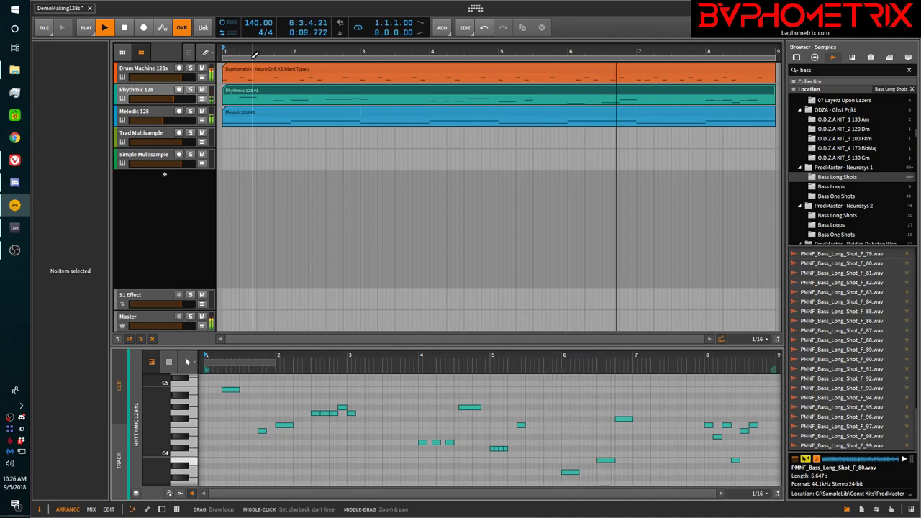
{"action": "left_click", "coordinate": [191, 89]}
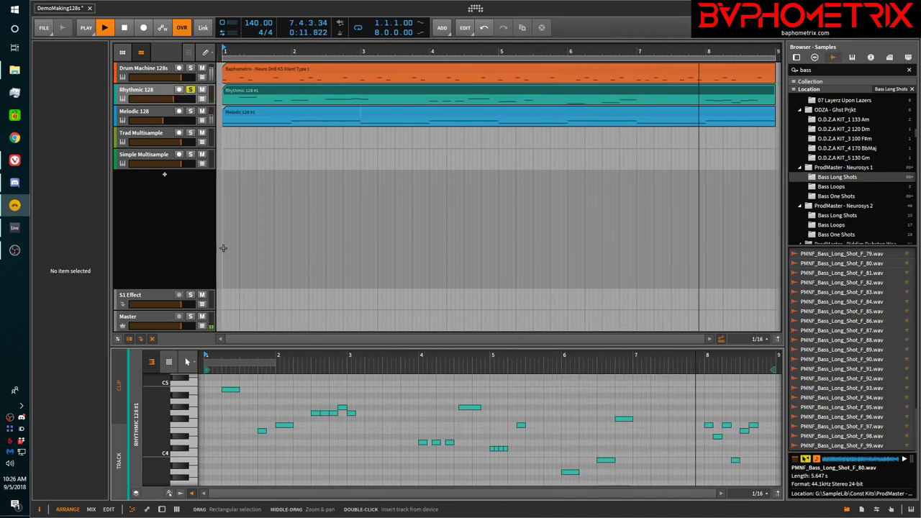
{"action": "left_click", "coordinate": [326, 414]}
{"action": "key", "text": "Up"}
{"action": "key", "text": "Up"}
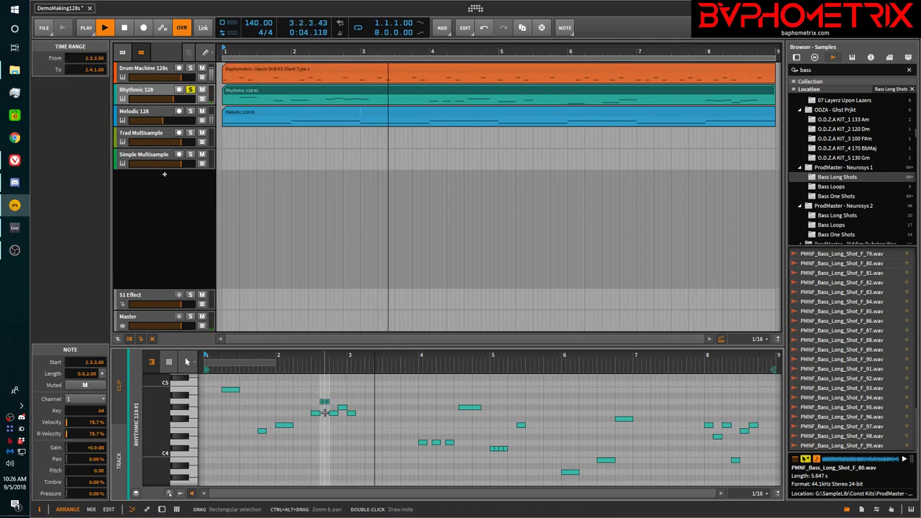
- Transpose a group of eight notes down three semitones, then shift a larger selection upward
{"action": "left_click_drag", "start_coordinate": [214, 379], "coordinate": [366, 467]}
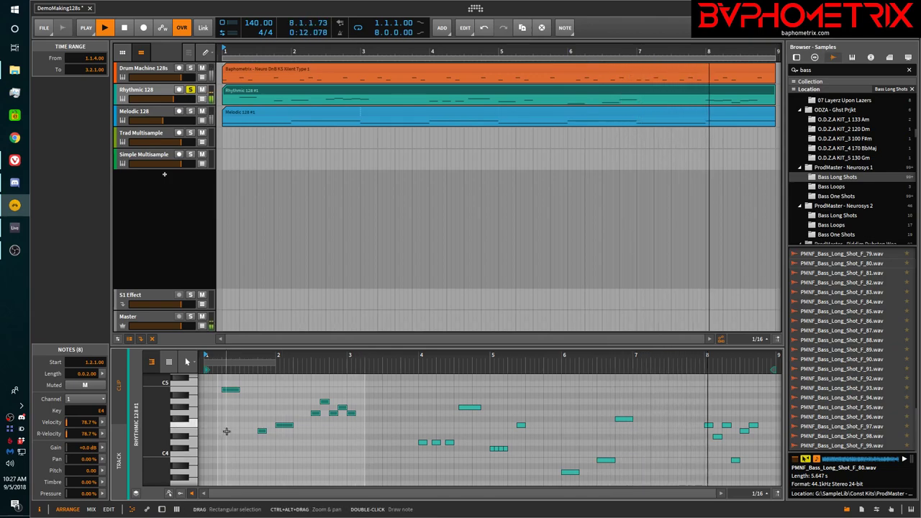
{"action": "key", "text": "Down"}
{"action": "key", "text": "Down"}
{"action": "key", "text": "Down"}
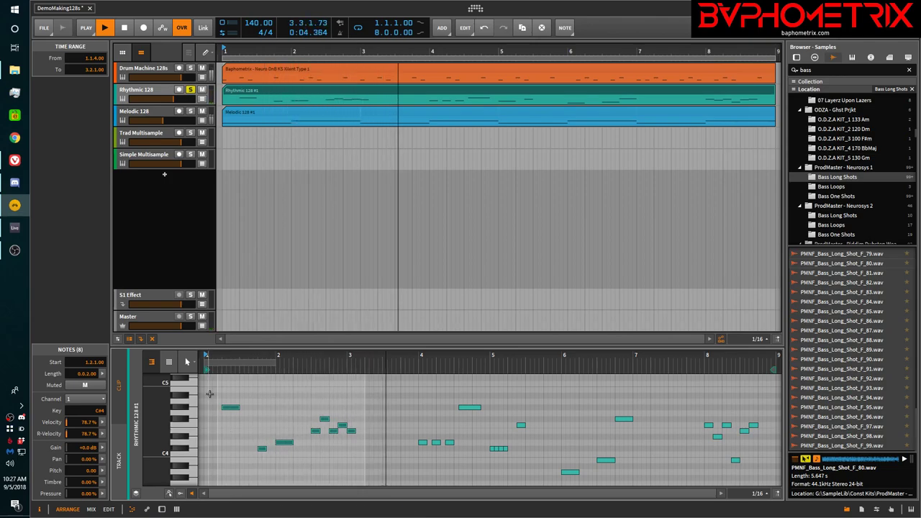
{"action": "left_click_drag", "start_coordinate": [209, 391], "coordinate": [784, 496]}
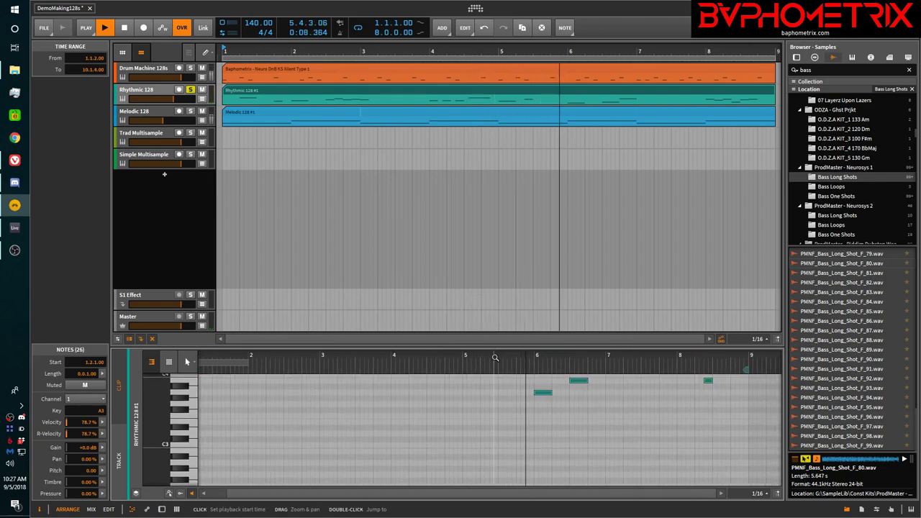
{"action": "scroll", "coordinate": [360, 418], "scroll_direction": "up", "scroll_amount": 3}
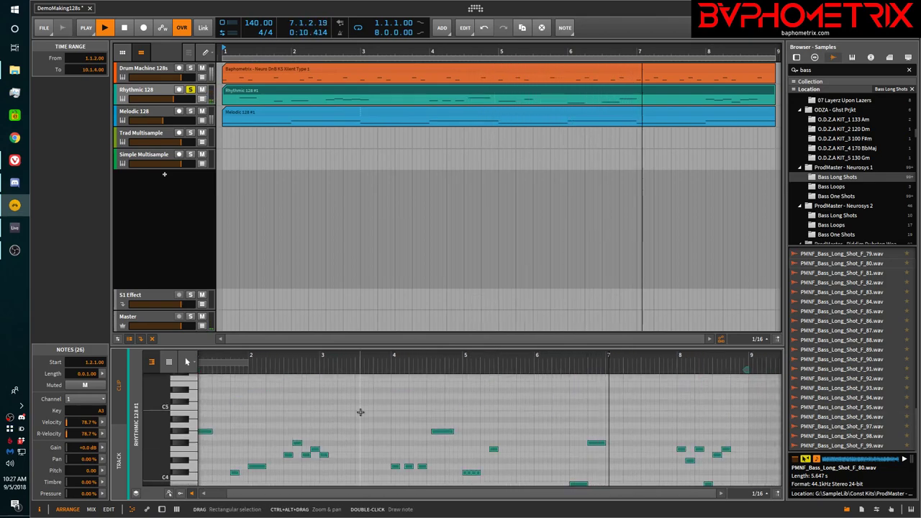
{"action": "scroll", "coordinate": [360, 413], "scroll_direction": "up", "scroll_amount": 2}
{"action": "key", "text": "Up"}
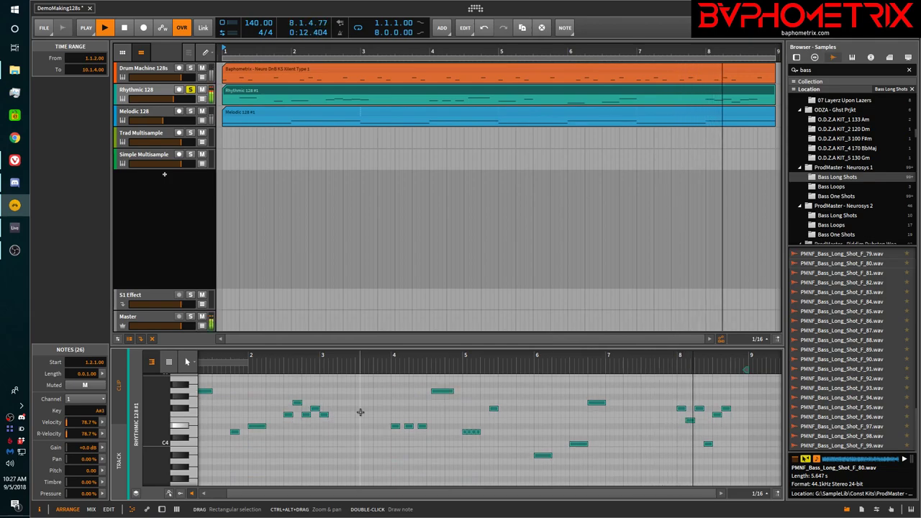
{"action": "key", "text": "Up"}
{"action": "key", "text": "Up"}
{"action": "key", "text": "Up"}
{"action": "key", "text": "Up"}
{"action": "key", "text": "Up"}
{"action": "key", "text": "Up"}
{"action": "key", "text": "Up"}
{"action": "key", "text": "Up"}
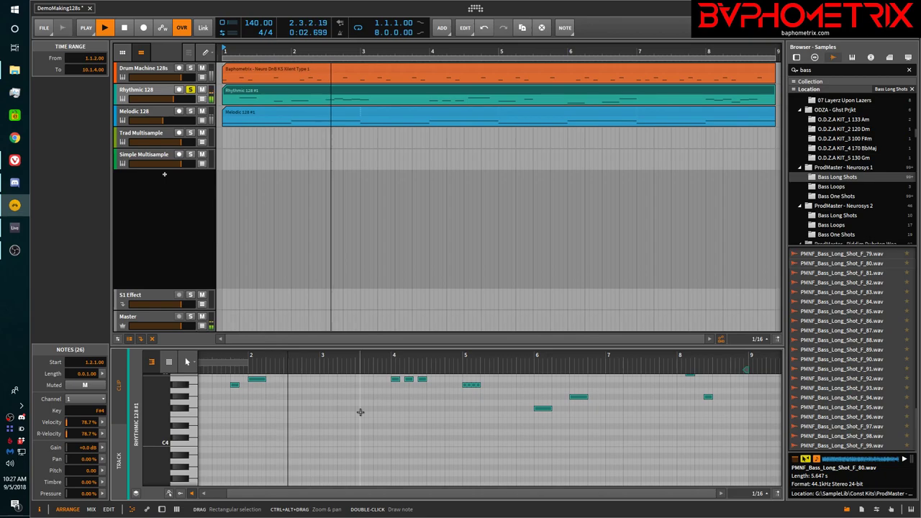
{"action": "scroll", "coordinate": [358, 413], "scroll_direction": "up", "scroll_amount": 4}
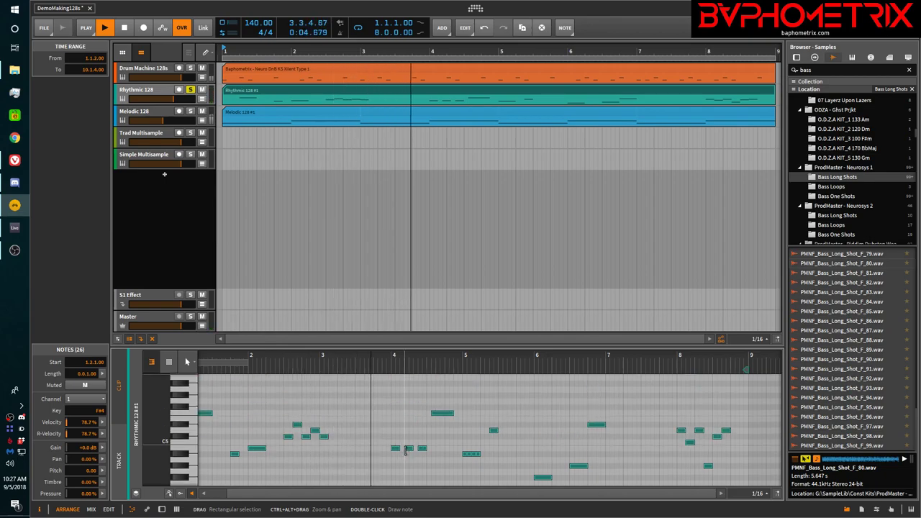
- Select the six notes near bar 8 and raise them from G#4 to B4
{"action": "left_click", "coordinate": [407, 449]}
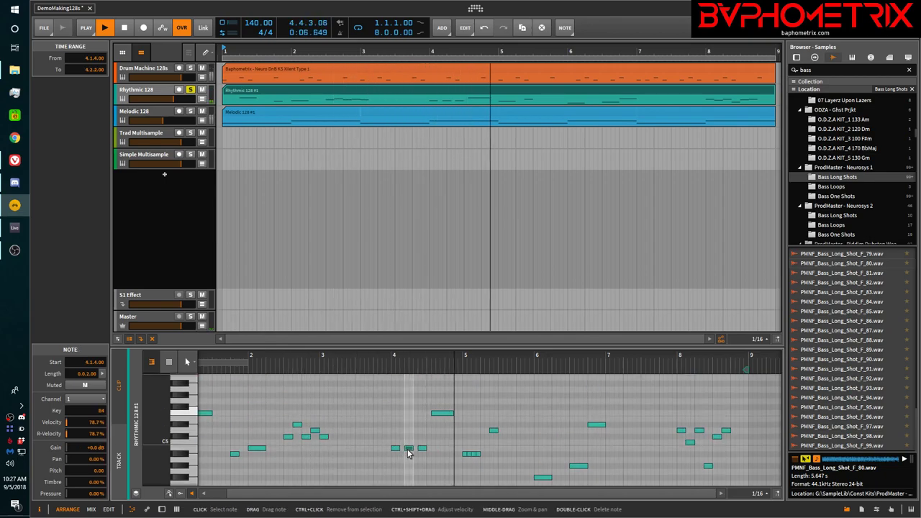
{"action": "left_click_drag", "start_coordinate": [663, 419], "coordinate": [735, 490]}
{"action": "key", "text": "Up"}
{"action": "key", "text": "Up"}
{"action": "key", "text": "Up"}
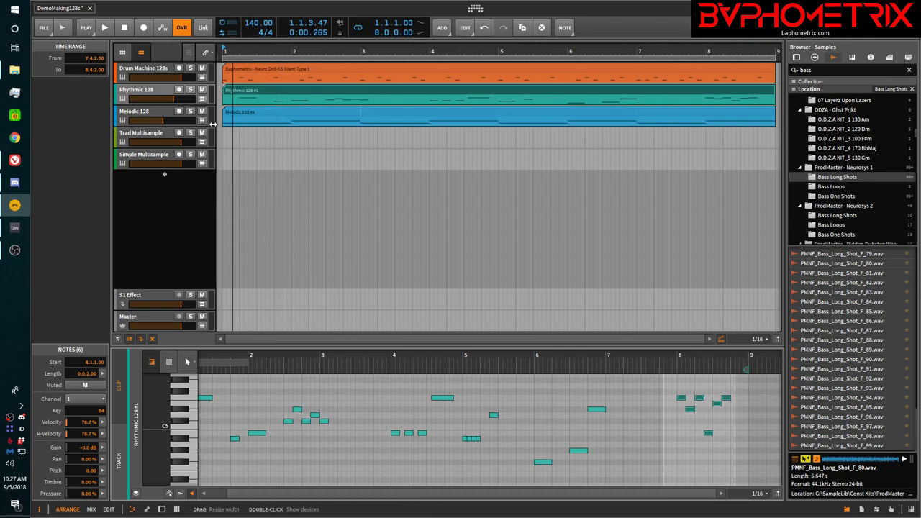
- Toggle between the Rhythmic 128 and Melodic 128 tracks, ending on Rhythmic 128's Instrument Track inspector
{"action": "left_click", "coordinate": [152, 100]}
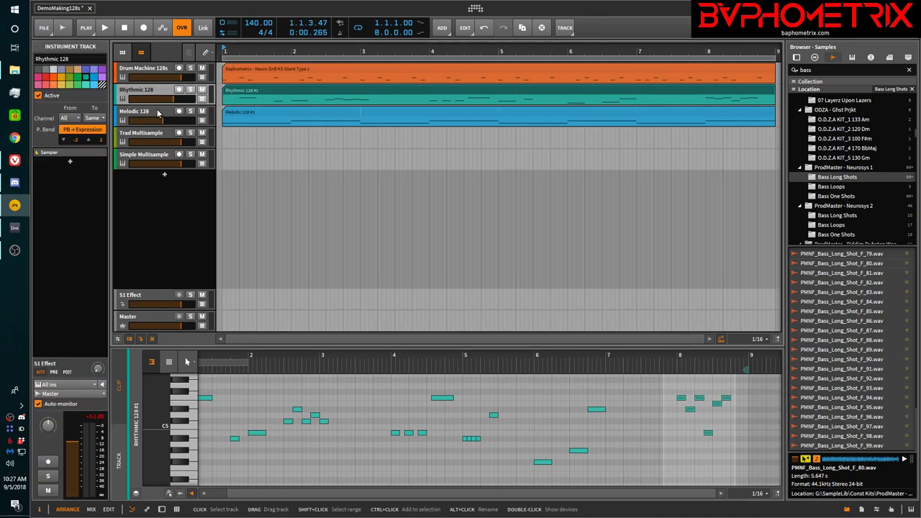
{"action": "left_click", "coordinate": [158, 114]}
{"action": "left_click", "coordinate": [160, 94]}
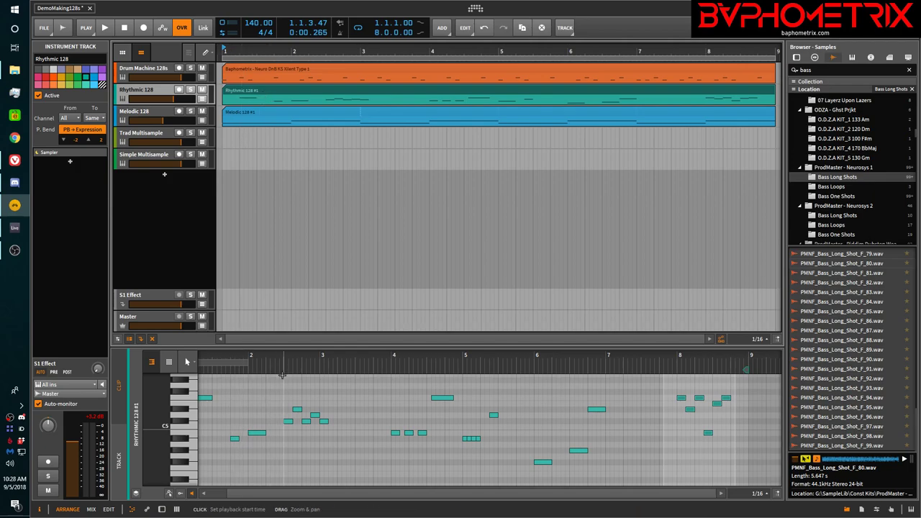
- Clear the note selection, scroll the piano roll back to bar 1, and show the Sampler device
{"action": "left_click", "coordinate": [271, 413]}
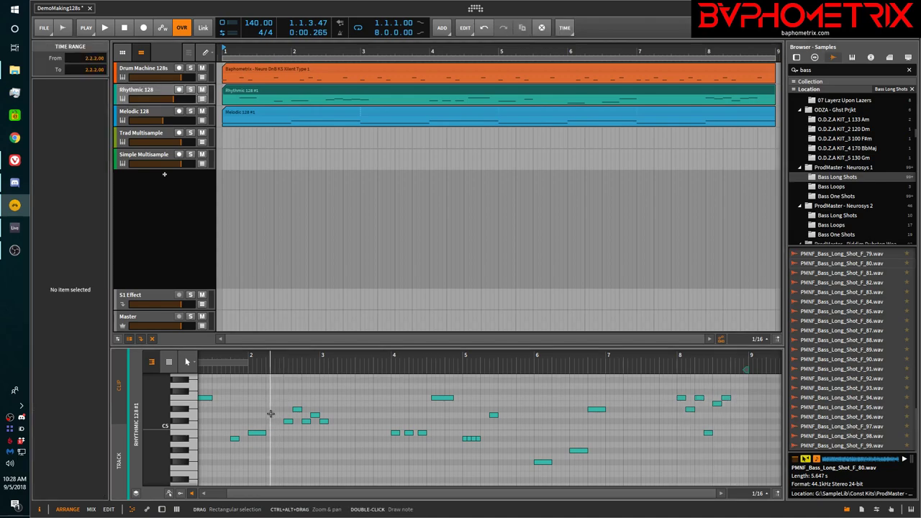
{"action": "scroll", "coordinate": [272, 413], "scroll_direction": "left", "scroll_amount": 2}
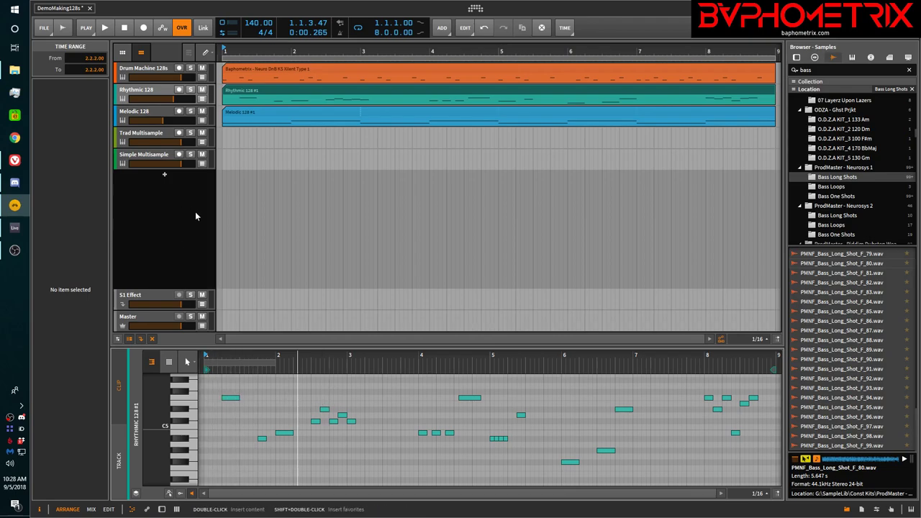
{"action": "key", "text": "d"}
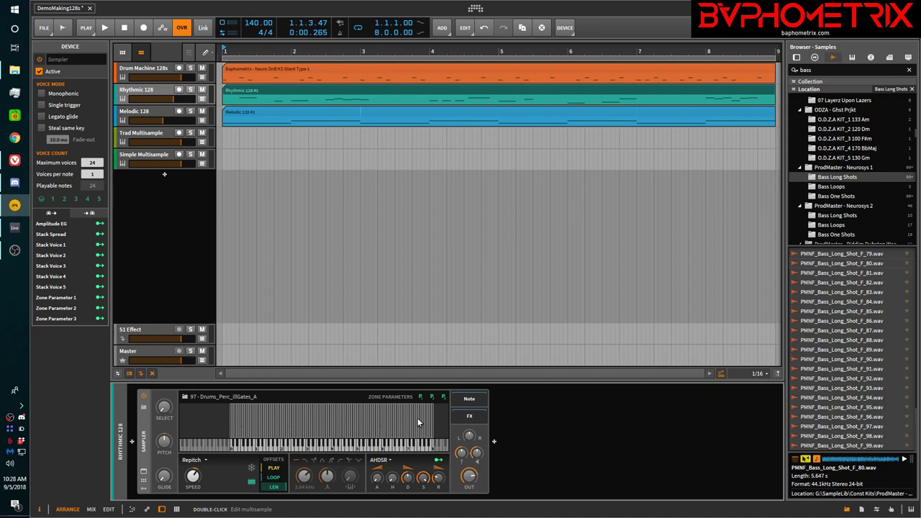
- Expand the Sampler's zone editor and check the key mapping of zones perc1.wav through perc6.wav
{"action": "left_click", "coordinate": [142, 475]}
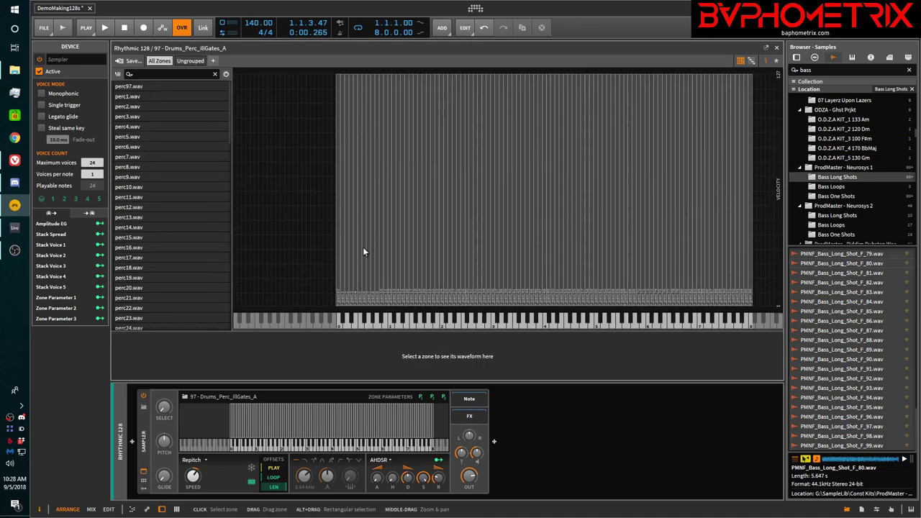
{"action": "left_click", "coordinate": [159, 96]}
{"action": "left_click", "coordinate": [163, 106]}
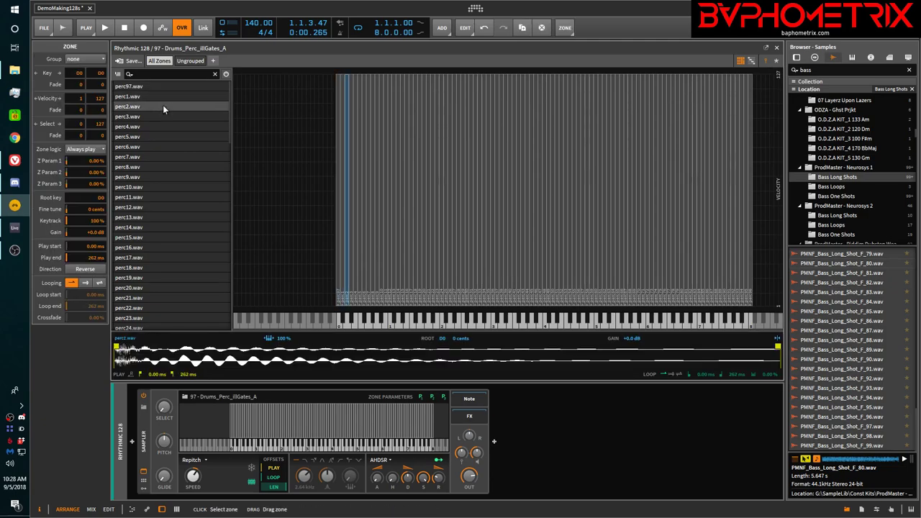
{"action": "left_click", "coordinate": [163, 117]}
{"action": "left_click", "coordinate": [167, 128]}
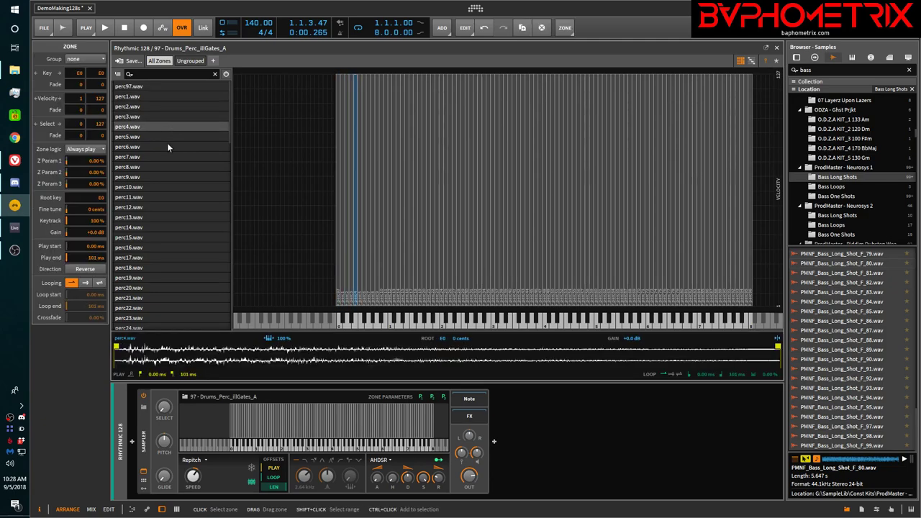
{"action": "left_click", "coordinate": [167, 137]}
{"action": "left_click", "coordinate": [167, 146]}
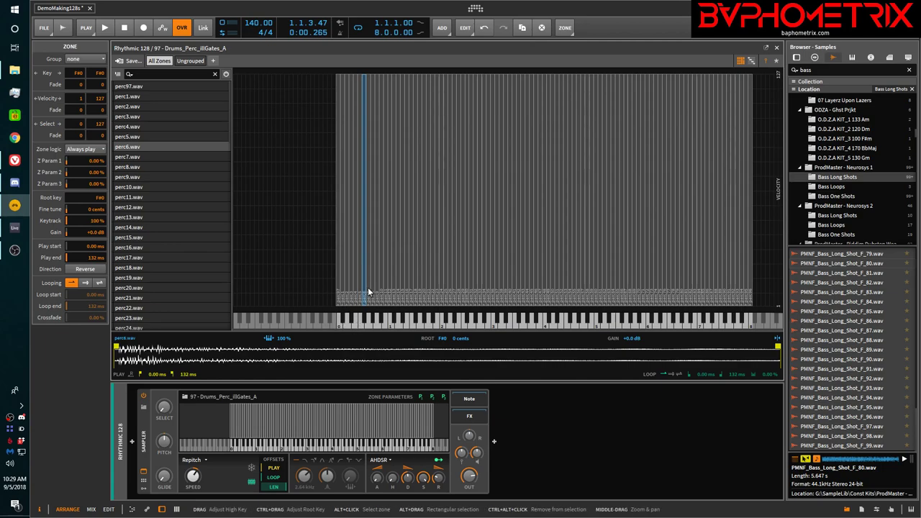
- View the zones as a key-mapped list, select perc97.wav, then return to the key-by-velocity grid
{"action": "left_click", "coordinate": [751, 63]}
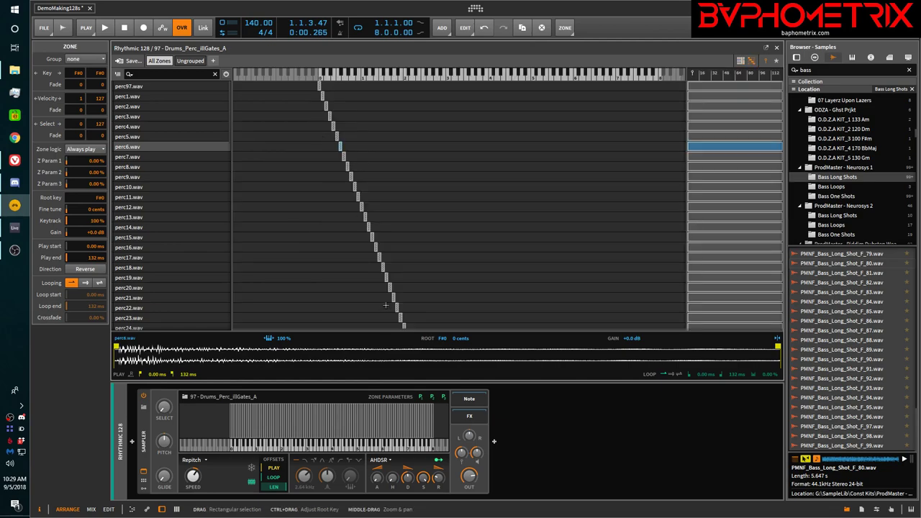
{"action": "left_click", "coordinate": [163, 86]}
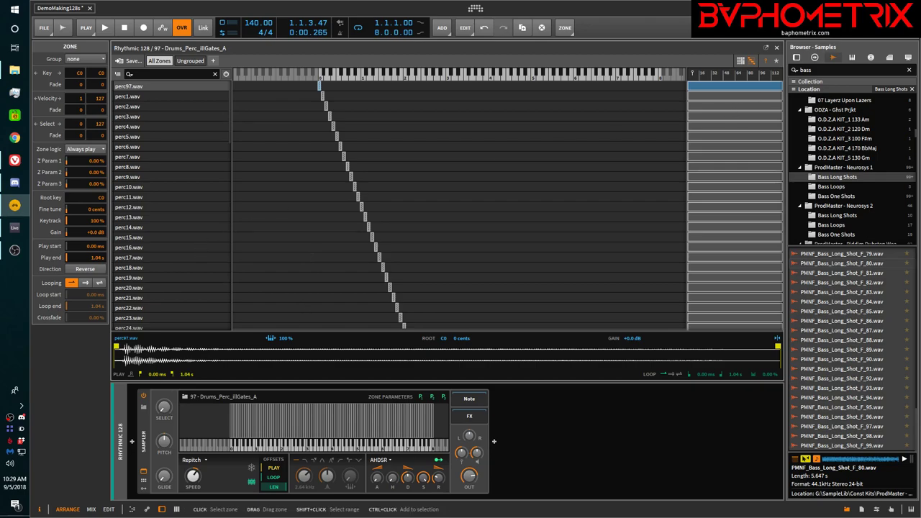
{"action": "left_click", "coordinate": [746, 62]}
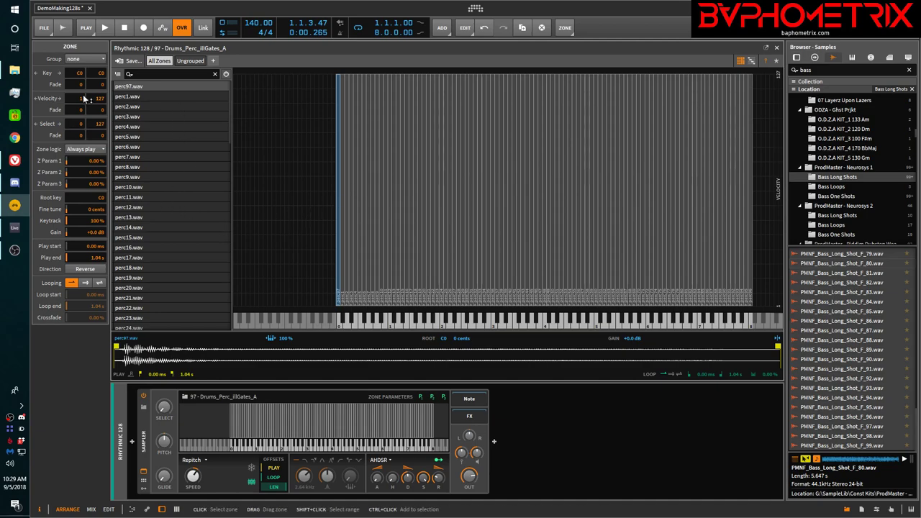
- Check the Sampler's voice settings, flip the bottom panel between notes and device, and close the zone editor
{"action": "left_click", "coordinate": [108, 80]}
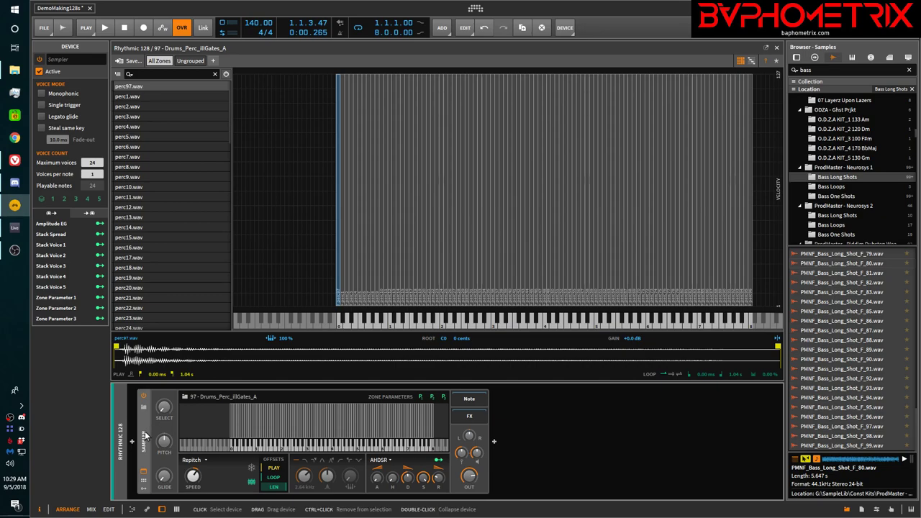
{"action": "key", "text": "alt+e"}
{"action": "key", "text": "d"}
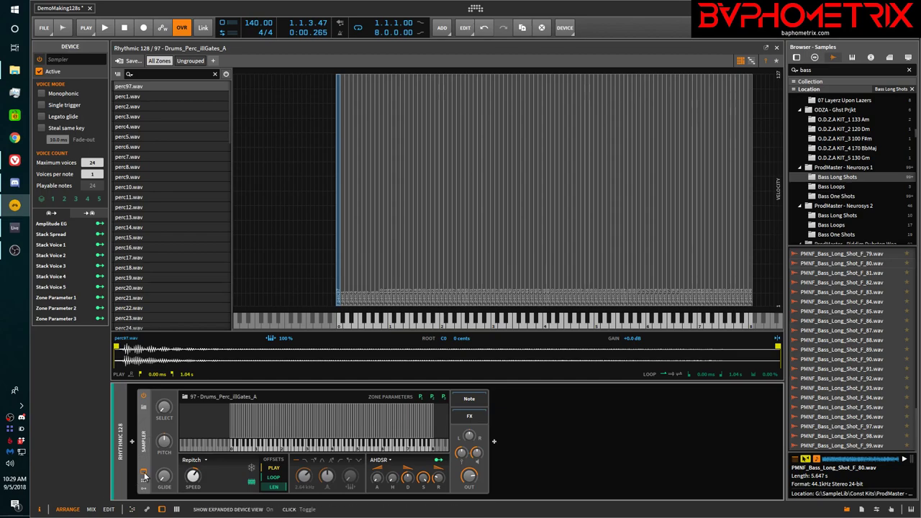
{"action": "left_click", "coordinate": [143, 462]}
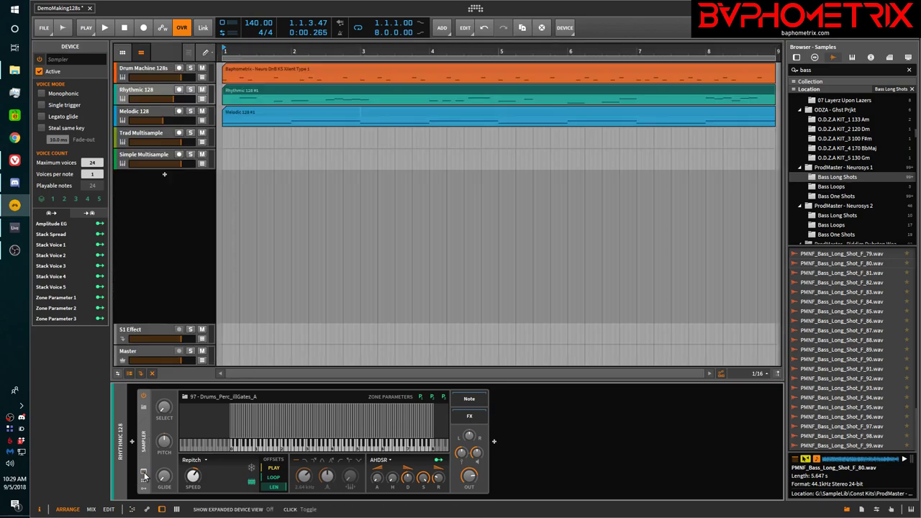
- Solo Rhythmic 128 and audition it with the zone editor, then show its clip's notes
{"action": "left_click", "coordinate": [191, 90]}
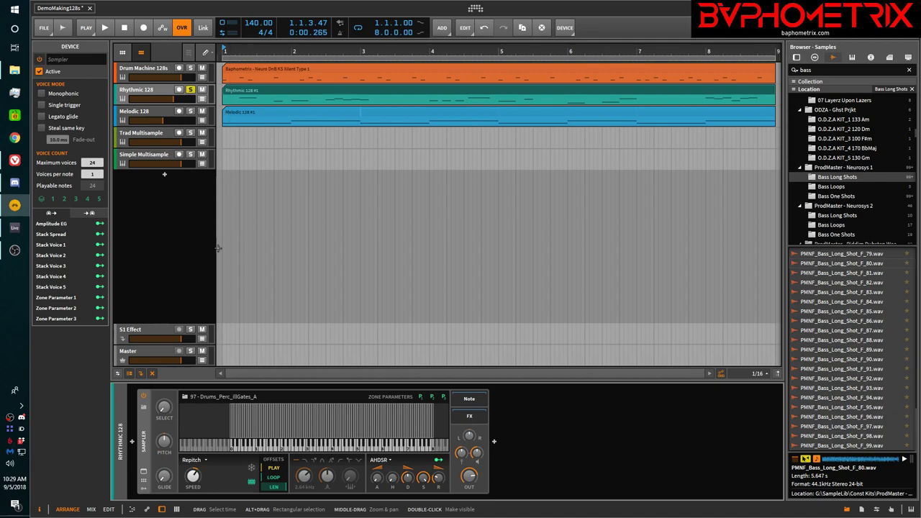
{"action": "left_click", "coordinate": [144, 471]}
{"action": "key", "text": "space"}
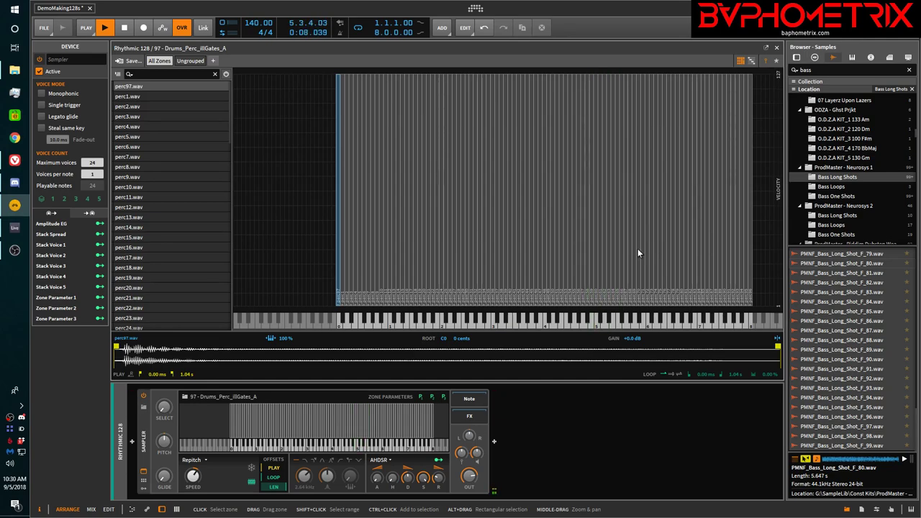
{"action": "key", "text": "space"}
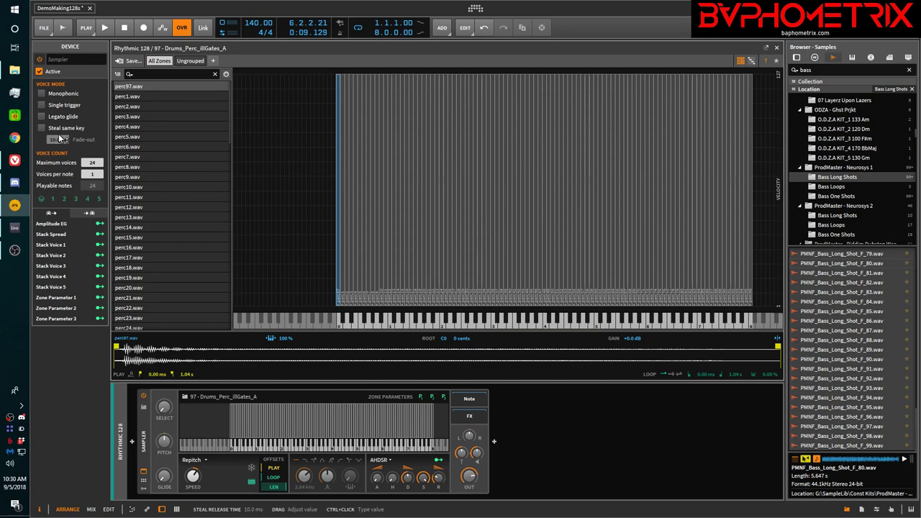
{"action": "left_click", "coordinate": [146, 473]}
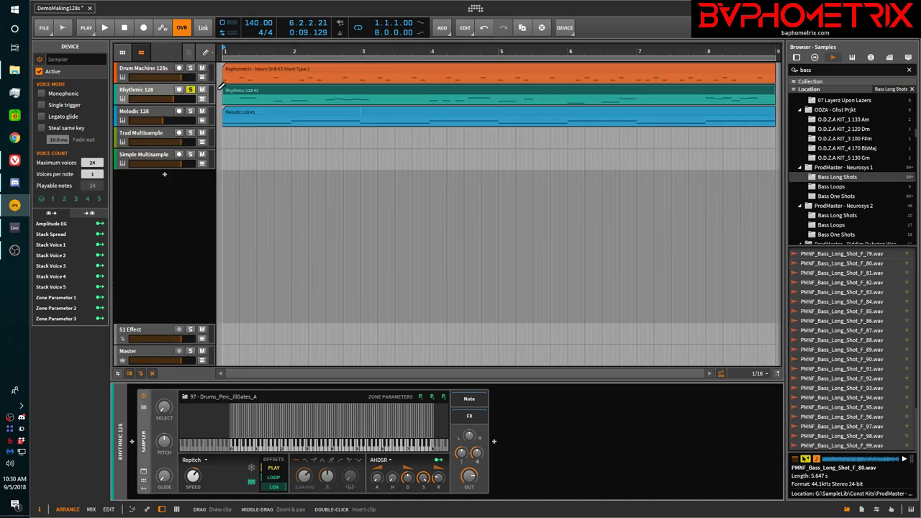
{"action": "double_click", "coordinate": [263, 90]}
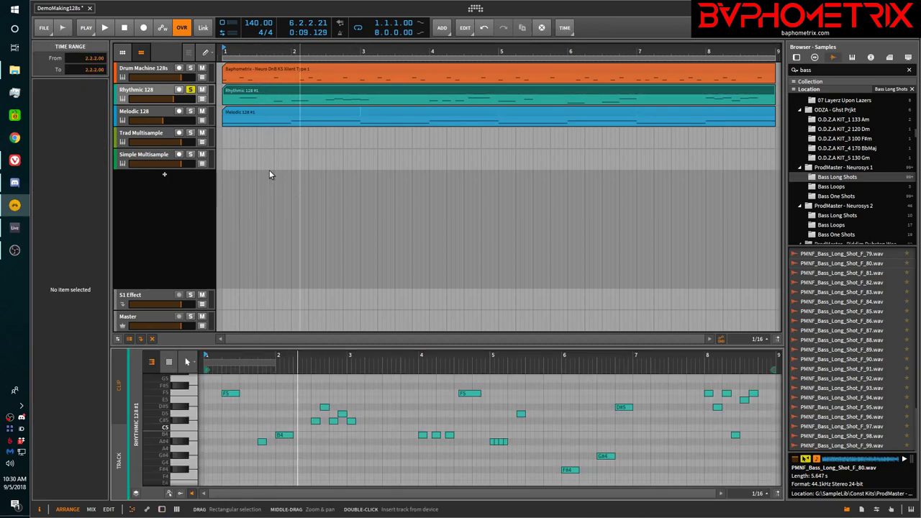
- Also solo Drum Machine 128s and, while playing, raise Rhythmic 128 to about +2.35 dB
{"action": "left_click", "coordinate": [190, 69]}
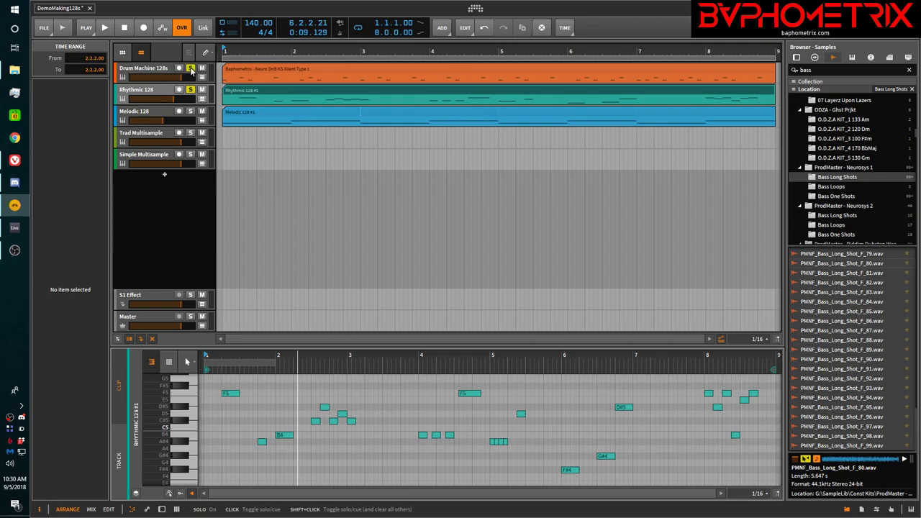
{"action": "key", "text": "space"}
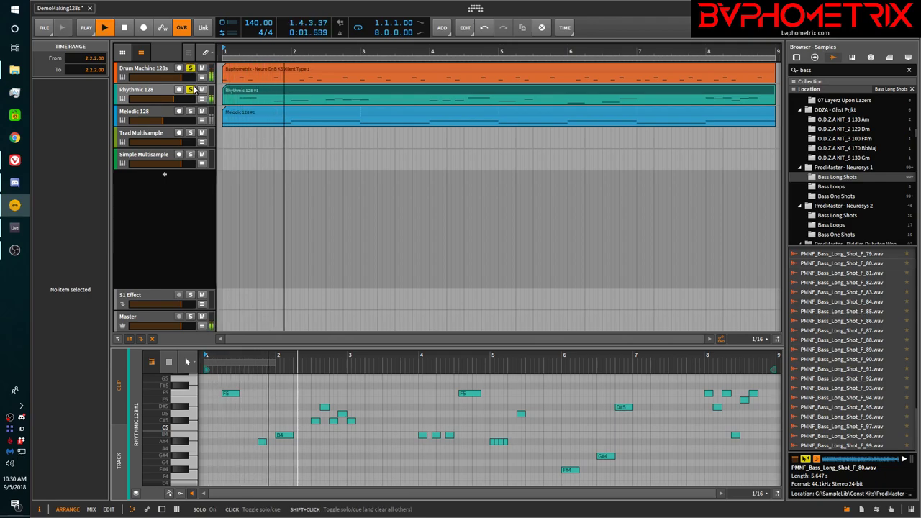
{"action": "left_click_drag", "start_coordinate": [173, 100], "coordinate": [192, 99]}
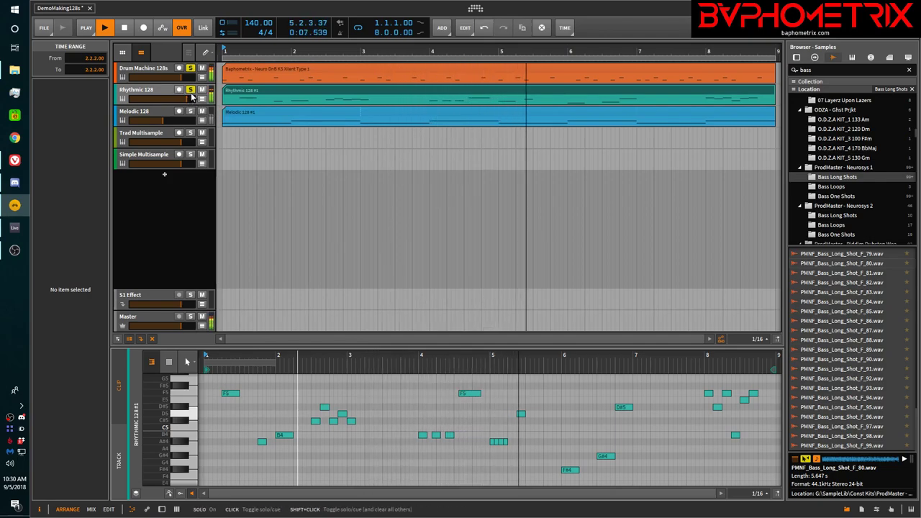
{"action": "key", "text": "space"}
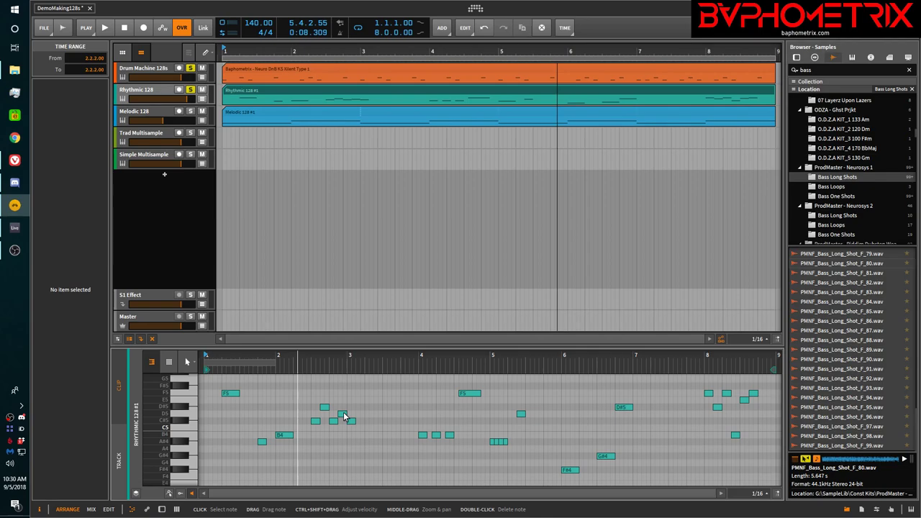
- Rework the clip's opening F5 note into a D5 starting at 1.2.1.00, auditioning each change
{"action": "left_click", "coordinate": [235, 398]}
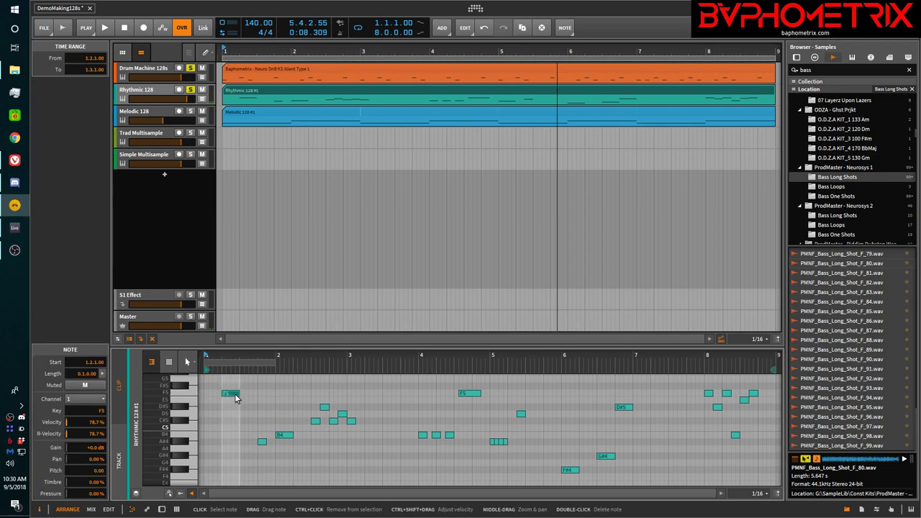
{"action": "key", "text": "space"}
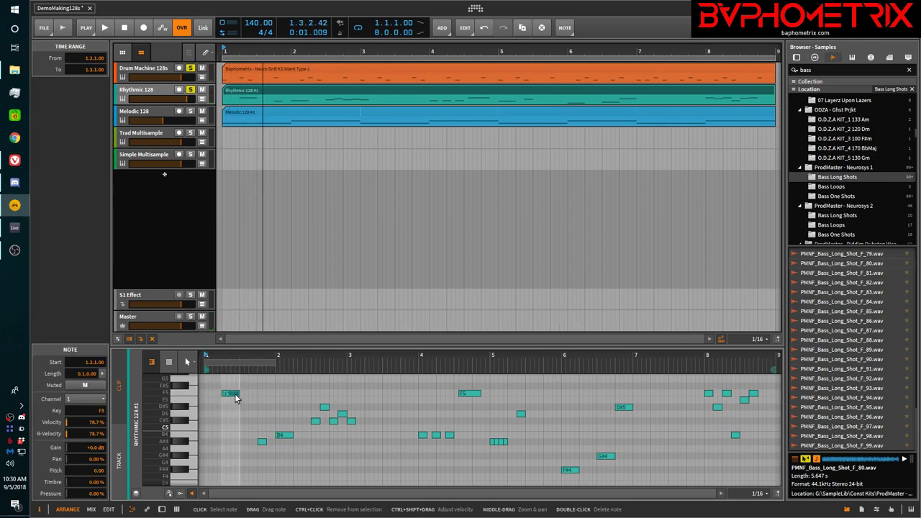
{"action": "key", "text": "Down"}
{"action": "key", "text": "Down"}
{"action": "key", "text": "Down"}
{"action": "key", "text": "Down"}
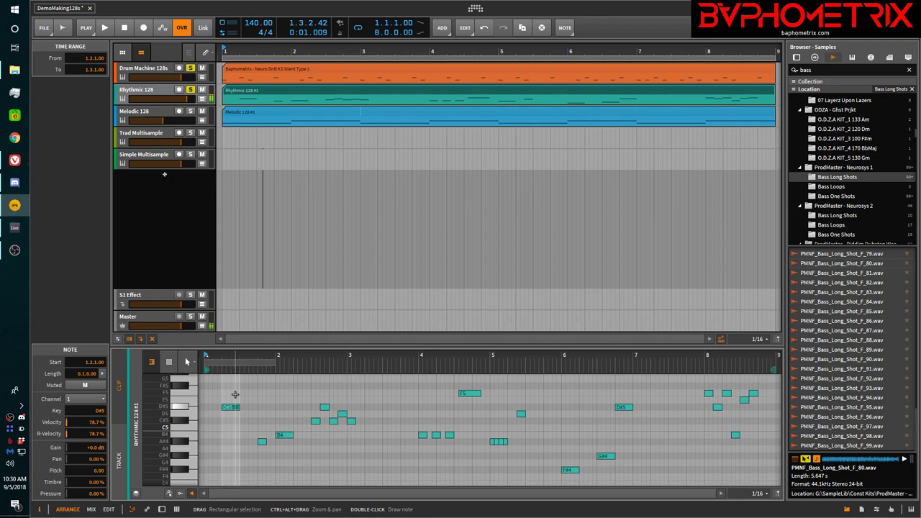
{"action": "key", "text": "Down"}
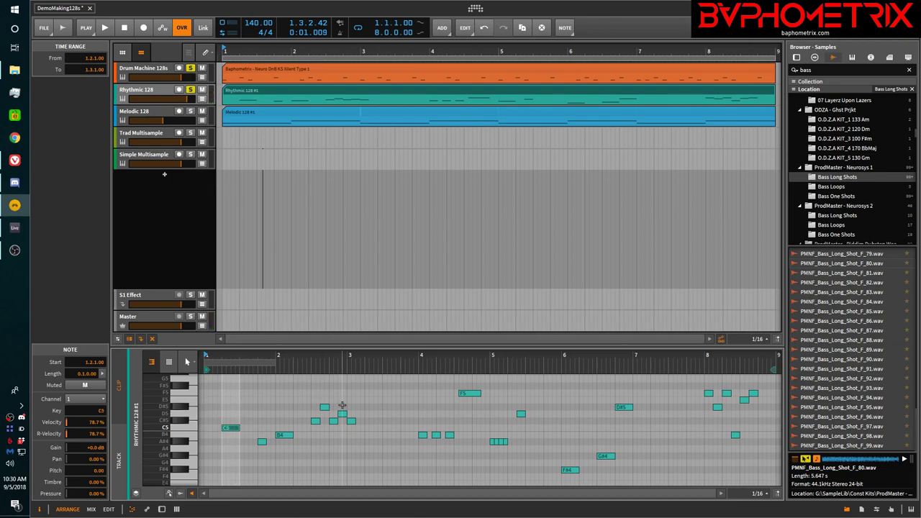
{"action": "key", "text": "space"}
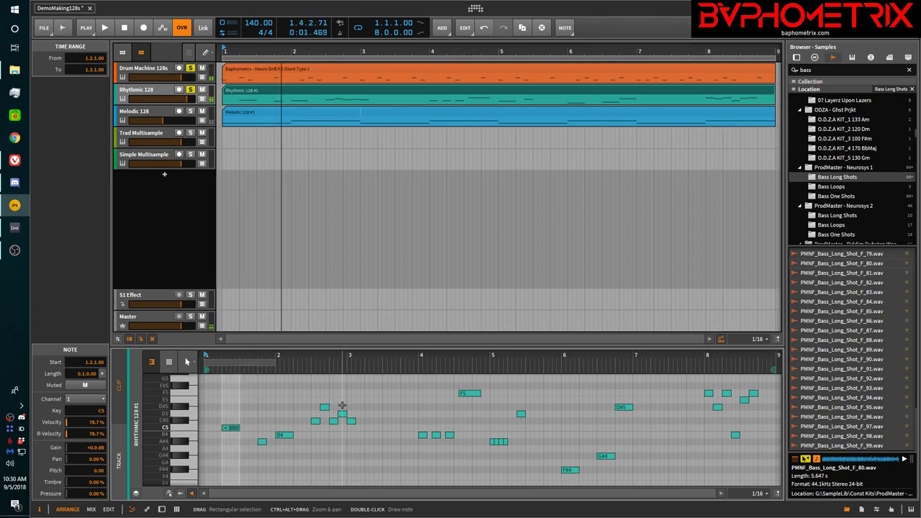
{"action": "key", "text": "Right"}
{"action": "key", "text": "Up"}
{"action": "key", "text": "Up"}
{"action": "key", "text": "space"}
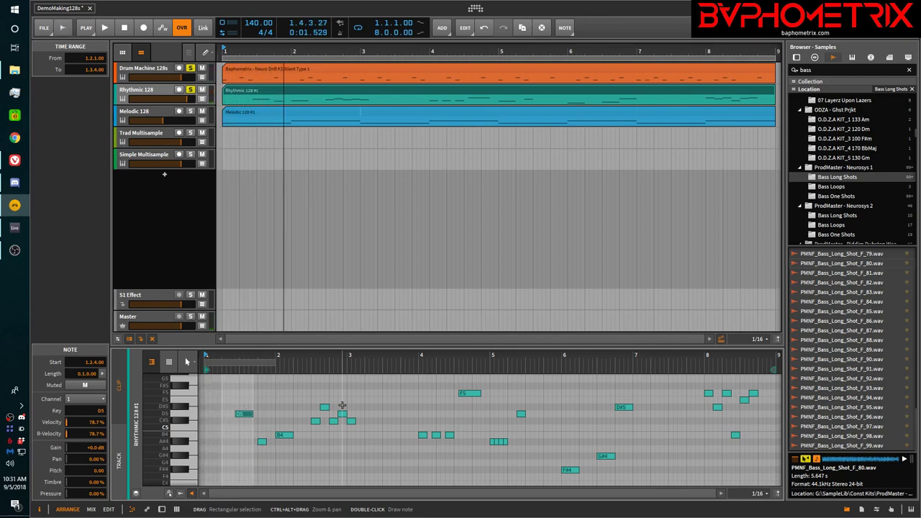
{"action": "key", "text": "Left"}
{"action": "key", "text": "Left"}
{"action": "key", "text": "Left"}
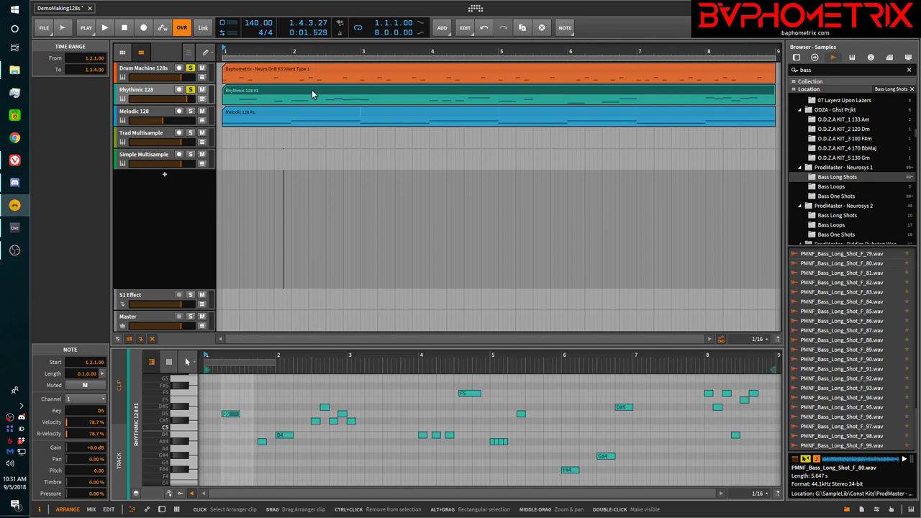
- Load 97 - Drums_Gunshots_illGates_A from the Multisamples browser, with the bass search cleared, onto Rhythmic 128's Sampler
{"action": "double_click", "coordinate": [154, 91]}
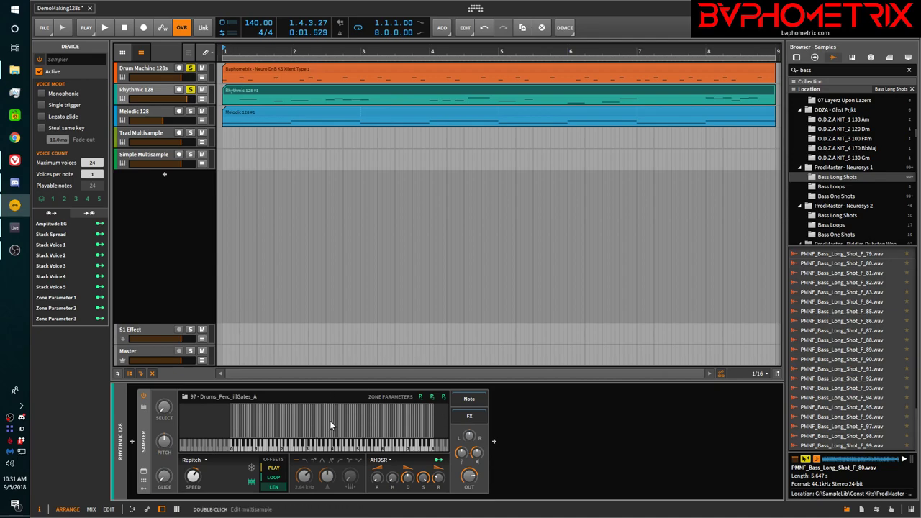
{"action": "left_click", "coordinate": [852, 58]}
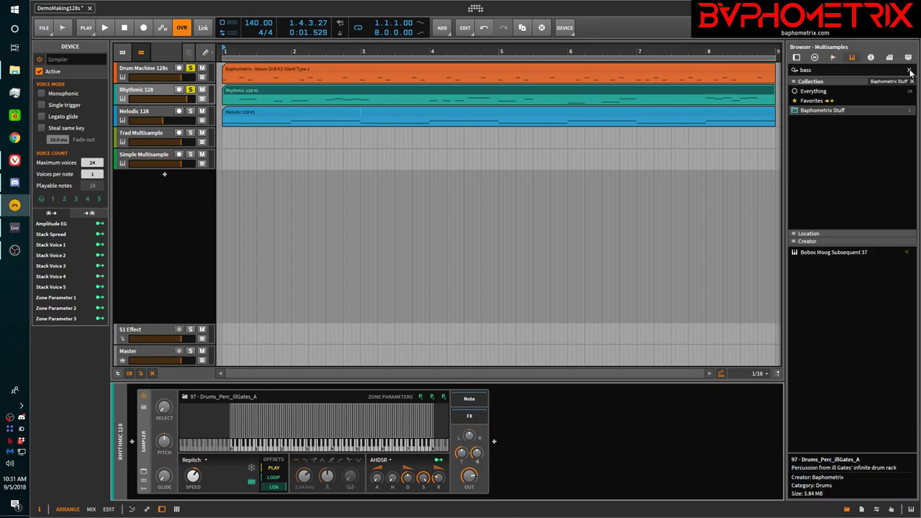
{"action": "left_click", "coordinate": [910, 70]}
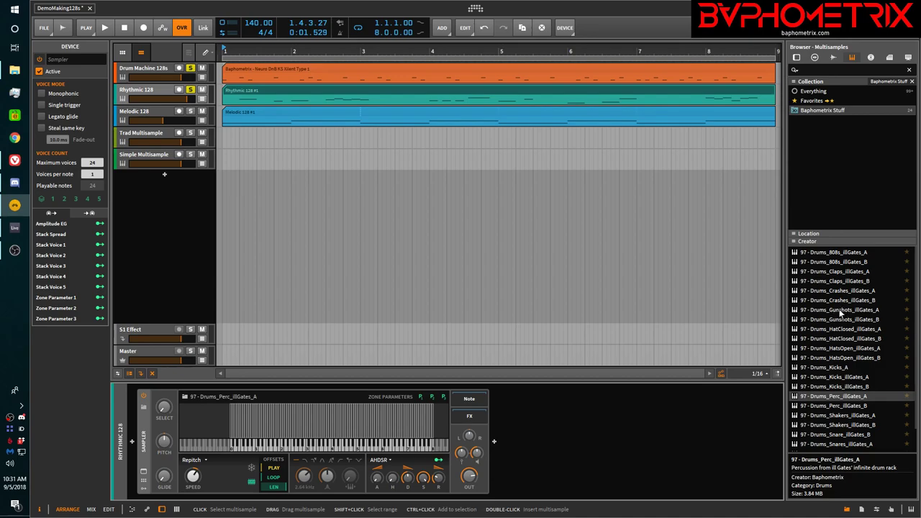
{"action": "left_click_drag", "start_coordinate": [840, 311], "coordinate": [347, 426]}
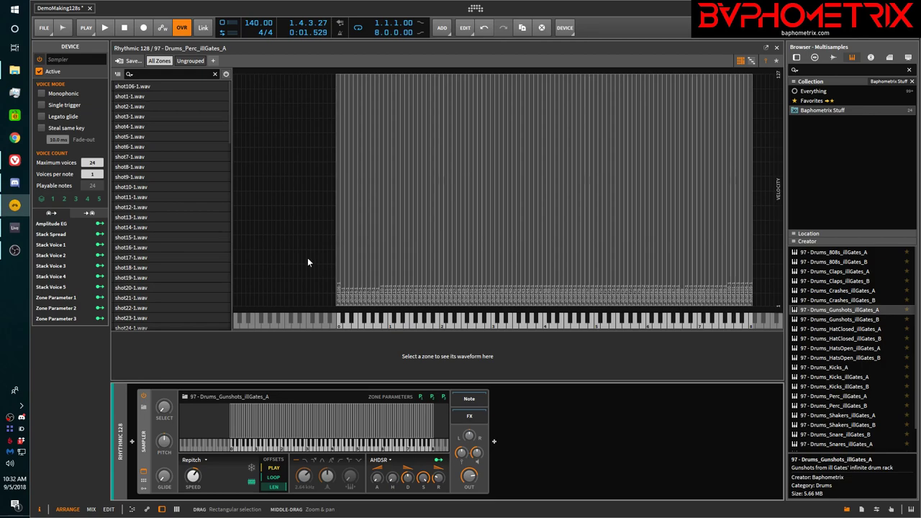
- Audition the gunshots with the drums, lower Rhythmic 128 to about -5.5 dB, then load 97 - Drums_Shakers_illGates_A
{"action": "key", "text": "Escape"}
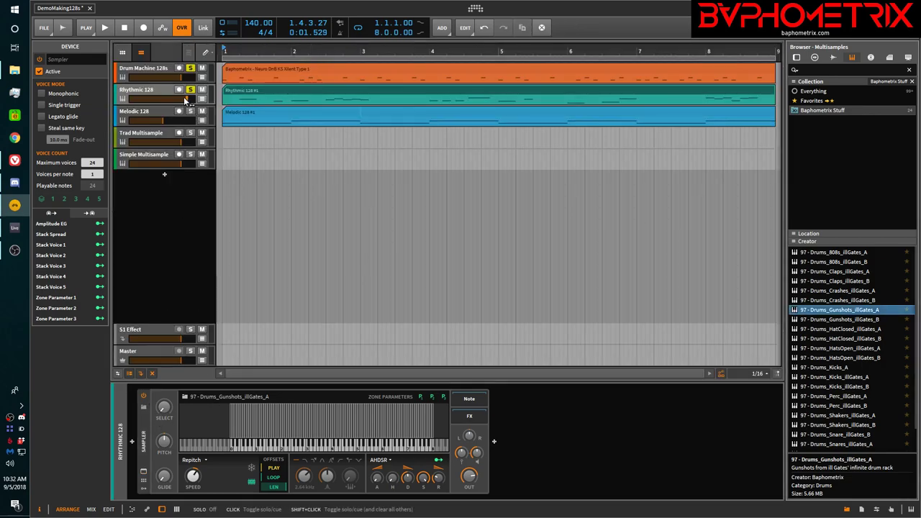
{"action": "left_click", "coordinate": [191, 68]}
{"action": "key", "text": "space"}
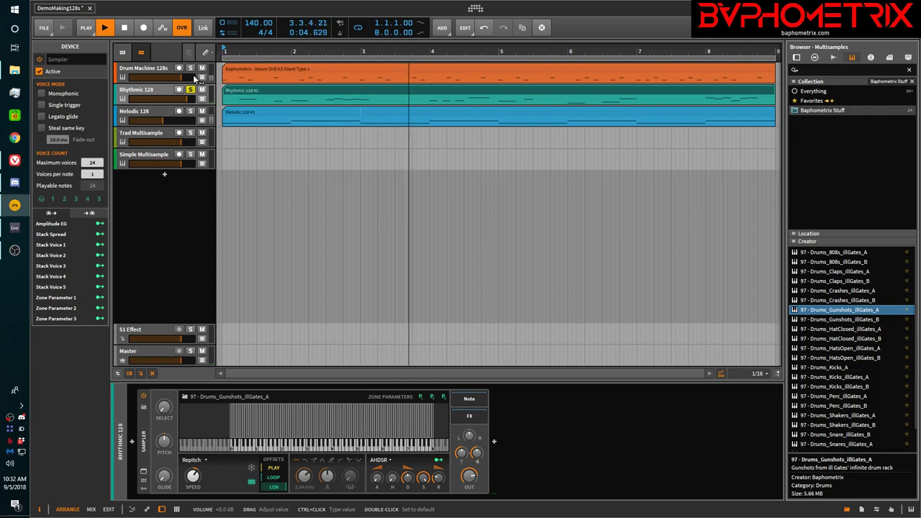
{"action": "left_click", "coordinate": [190, 68]}
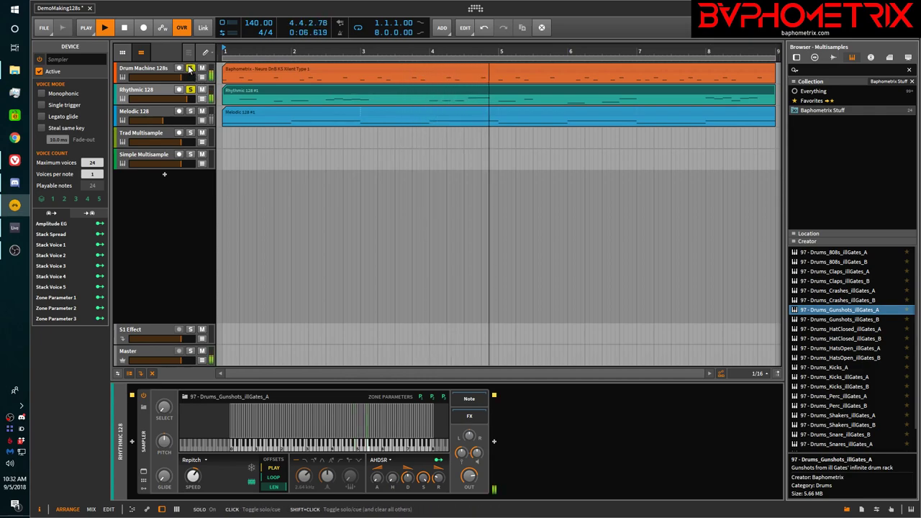
{"action": "left_click_drag", "start_coordinate": [191, 100], "coordinate": [173, 102]}
{"action": "key", "text": "space"}
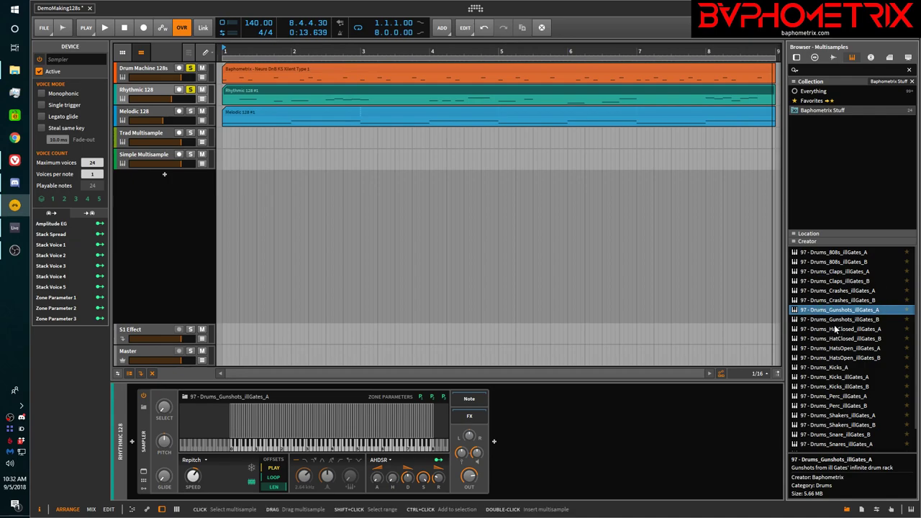
{"action": "left_click_drag", "start_coordinate": [838, 415], "coordinate": [412, 420]}
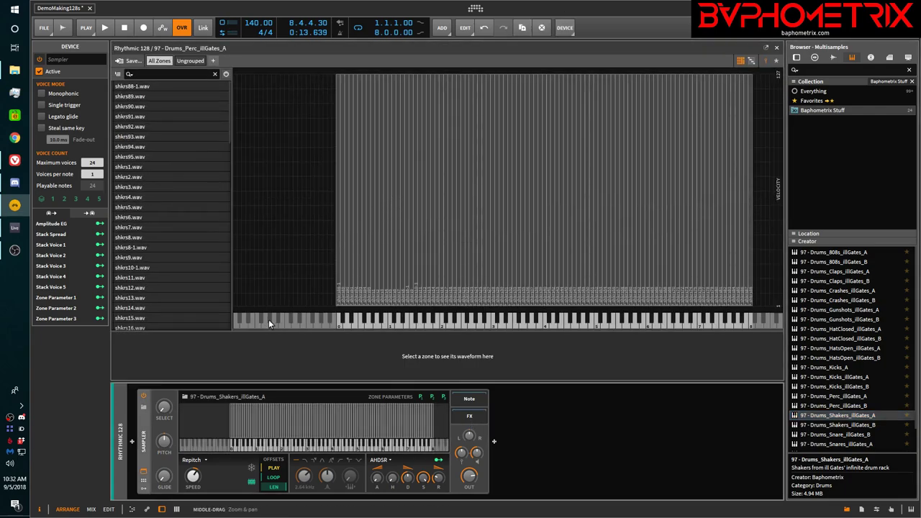
- Close the zone editor, play the shakers, and briefly expand the Sampler's full zone view
{"action": "key", "text": "Escape"}
{"action": "key", "text": "space"}
{"action": "key", "text": "space"}
{"action": "key", "text": "space"}
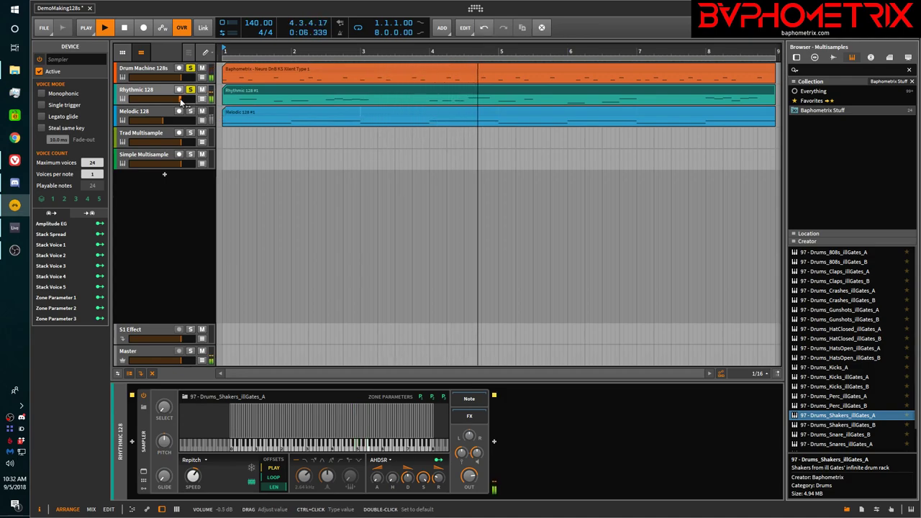
{"action": "key", "text": "space"}
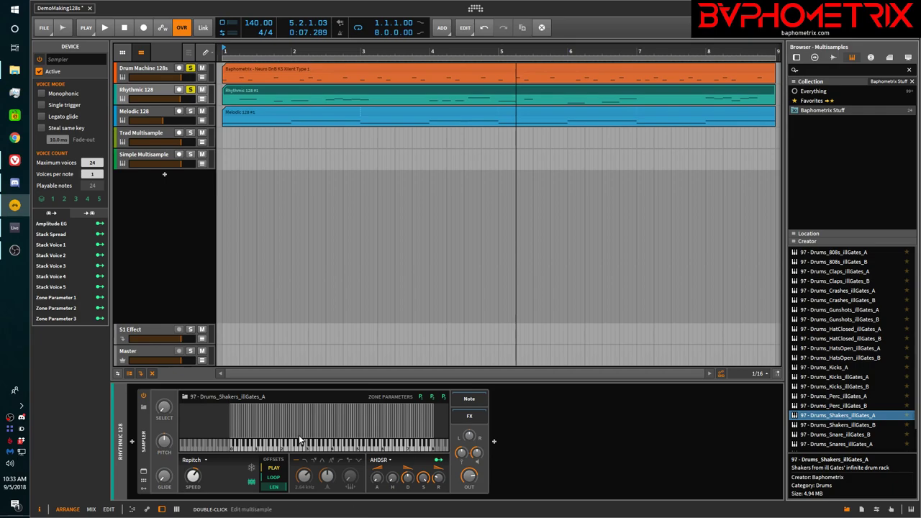
{"action": "left_click", "coordinate": [143, 474]}
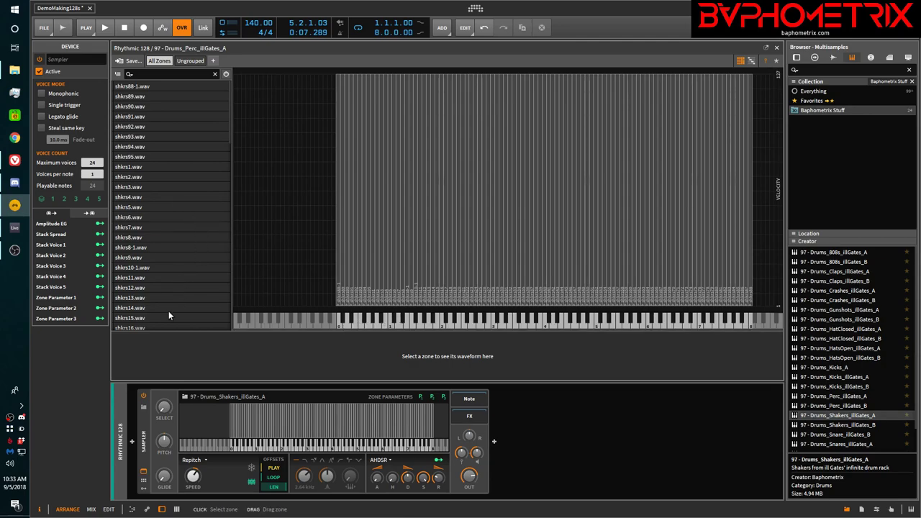
{"action": "left_click", "coordinate": [143, 472]}
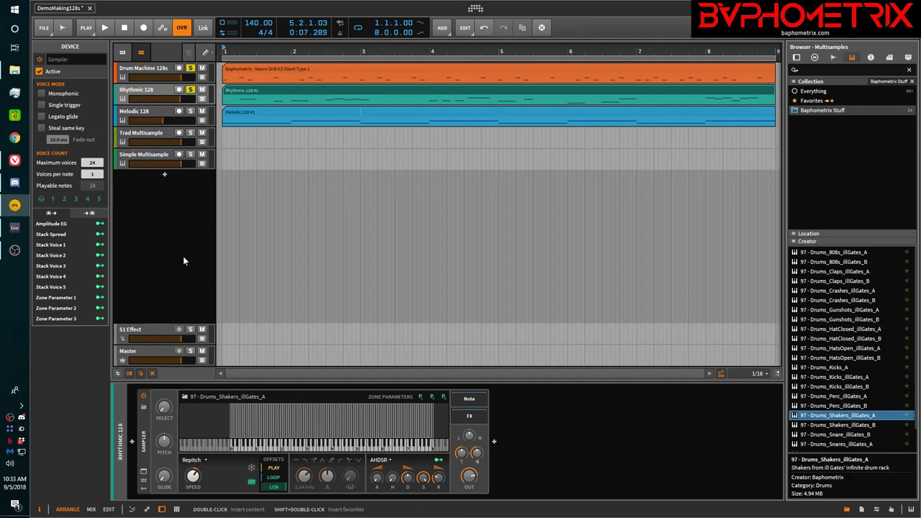
- Unsolo Rhythmic 128 and show the Drum Machine 128s clip's Snare and Kick notes in the editor
{"action": "double_click", "coordinate": [292, 90]}
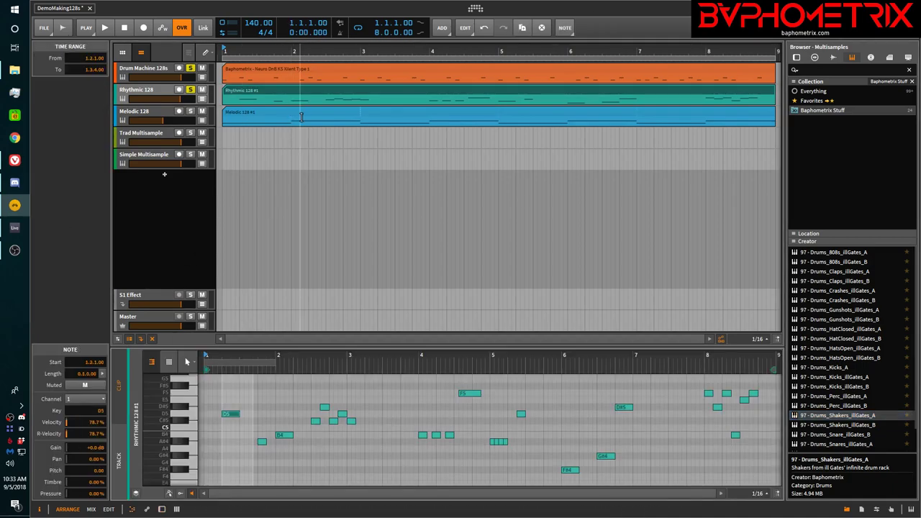
{"action": "left_click", "coordinate": [191, 90]}
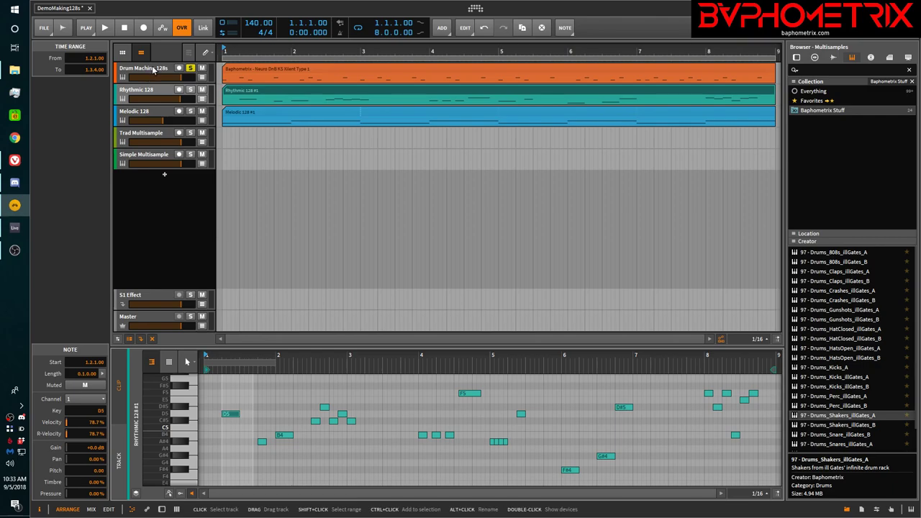
{"action": "left_click", "coordinate": [259, 67]}
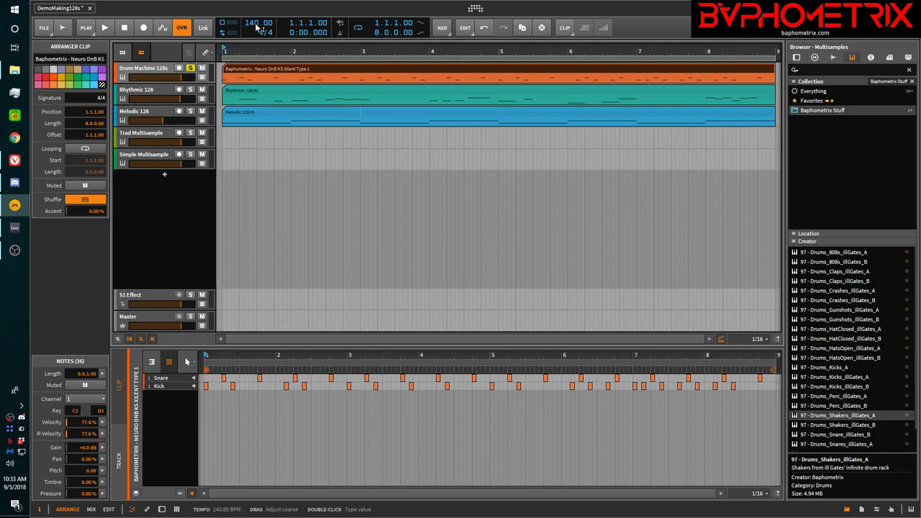
- Show the Drum Machine 128s device, inspect the Snare and Kick pad chains, then switch to the Handbook
{"action": "double_click", "coordinate": [164, 70]}
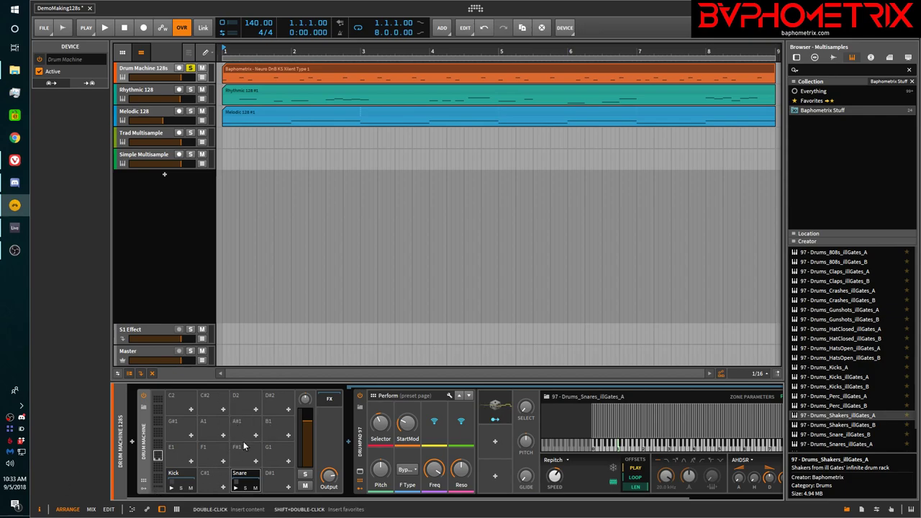
{"action": "left_click", "coordinate": [185, 475]}
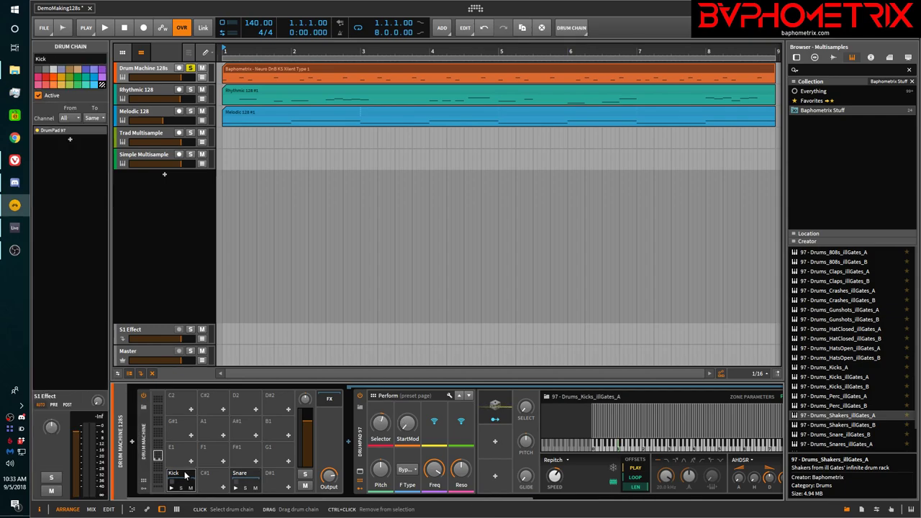
{"action": "left_click", "coordinate": [239, 474]}
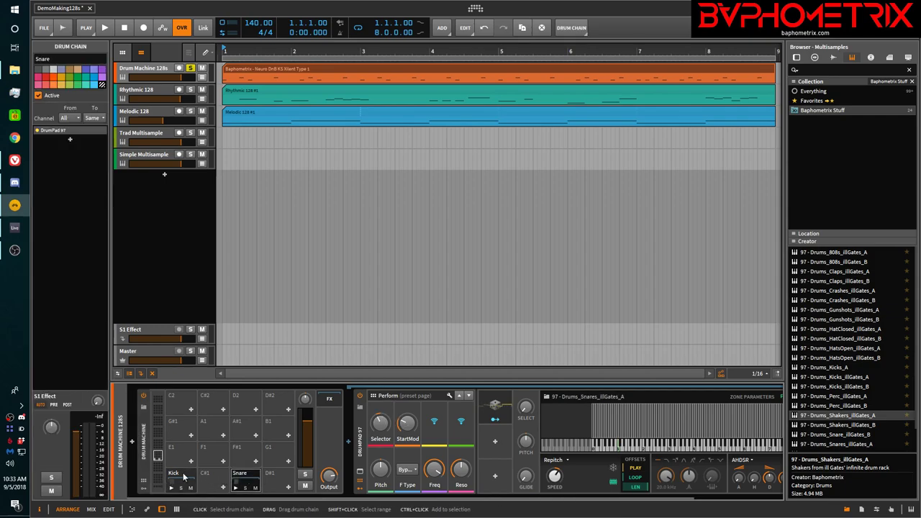
{"action": "left_click", "coordinate": [185, 477]}
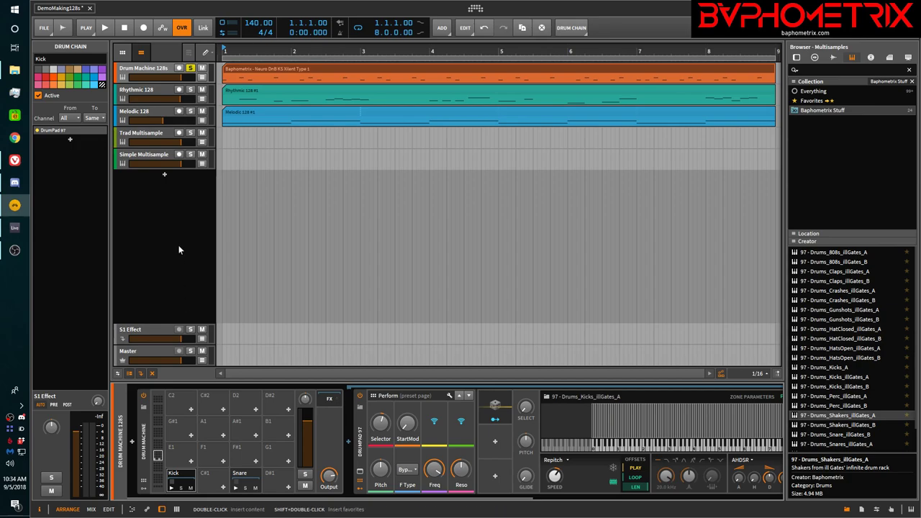
{"action": "key", "text": "alt+Tab"}
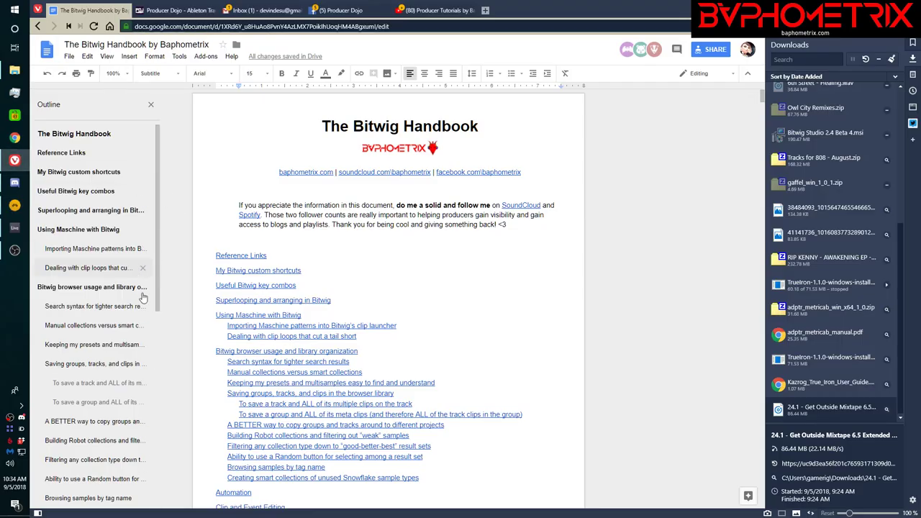
- Jump to the handbook's 'How to create a DrumPad 97' section from the contents, then return to Bitwig
{"action": "scroll", "coordinate": [324, 349], "scroll_direction": "down", "scroll_amount": 1}
{"action": "scroll", "coordinate": [324, 348], "scroll_direction": "down", "scroll_amount": 4}
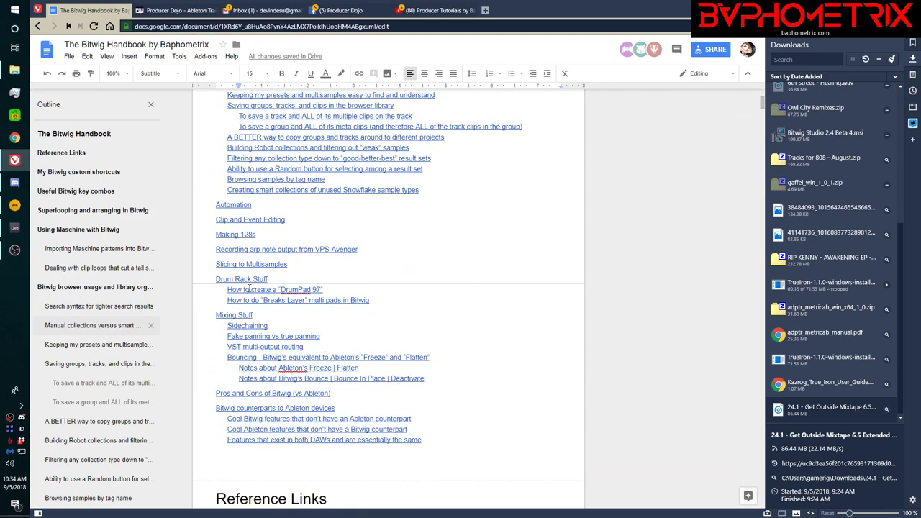
{"action": "left_click", "coordinate": [248, 290]}
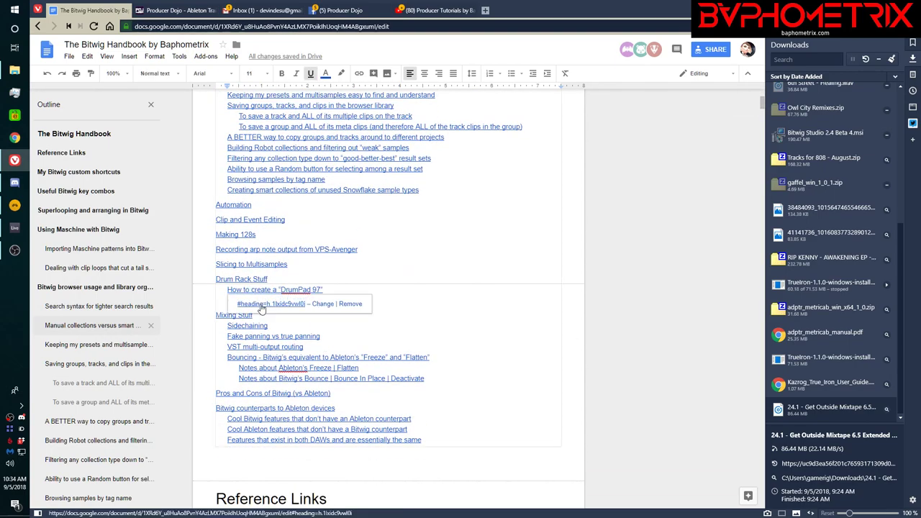
{"action": "left_click", "coordinate": [265, 307]}
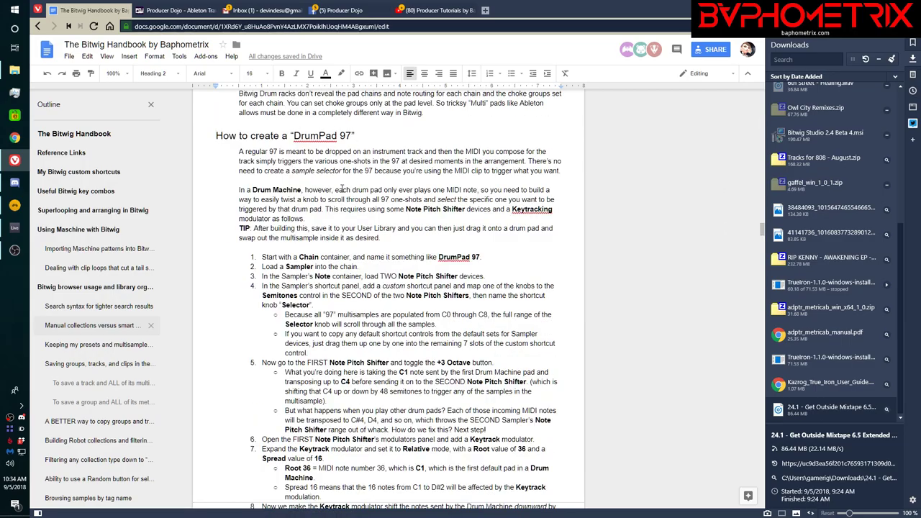
{"action": "scroll", "coordinate": [393, 255], "scroll_direction": "down", "scroll_amount": 4}
{"action": "scroll", "coordinate": [393, 256], "scroll_direction": "up", "scroll_amount": 2}
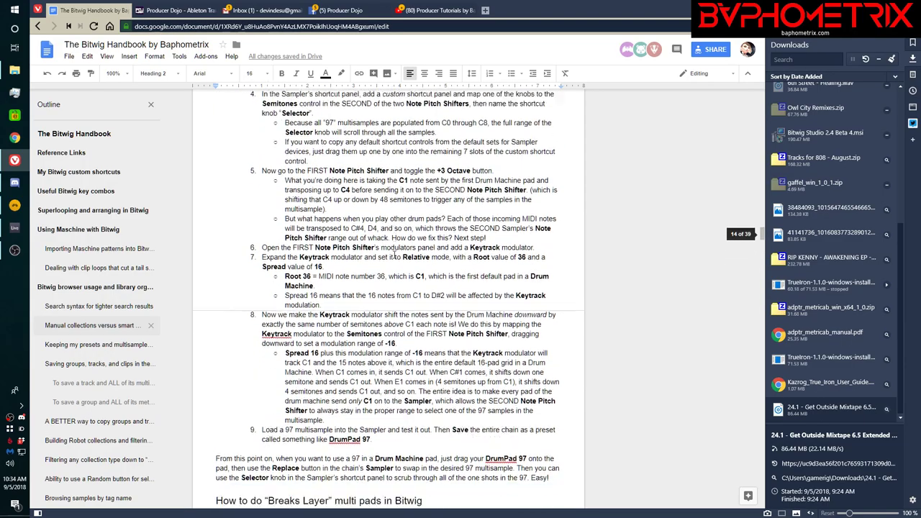
{"action": "scroll", "coordinate": [394, 255], "scroll_direction": "down", "scroll_amount": 1}
{"action": "scroll", "coordinate": [395, 255], "scroll_direction": "up", "scroll_amount": 3}
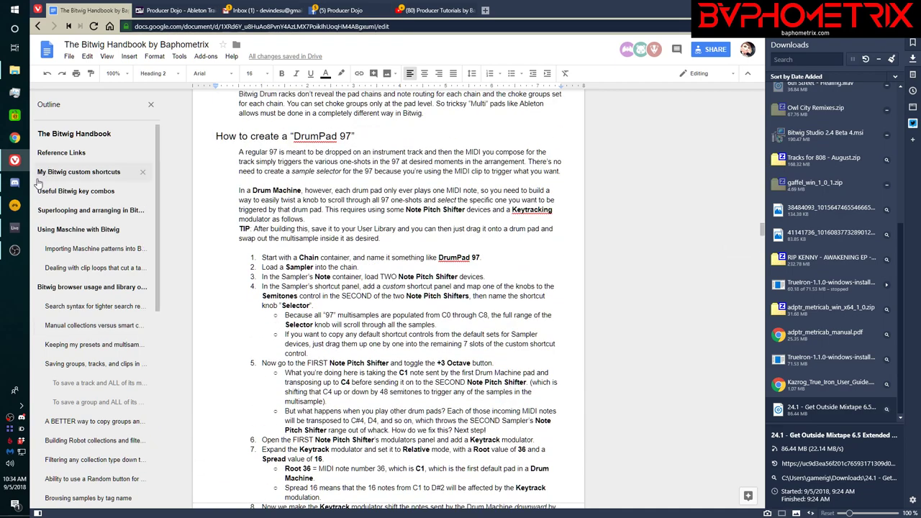
{"action": "left_click", "coordinate": [15, 205]}
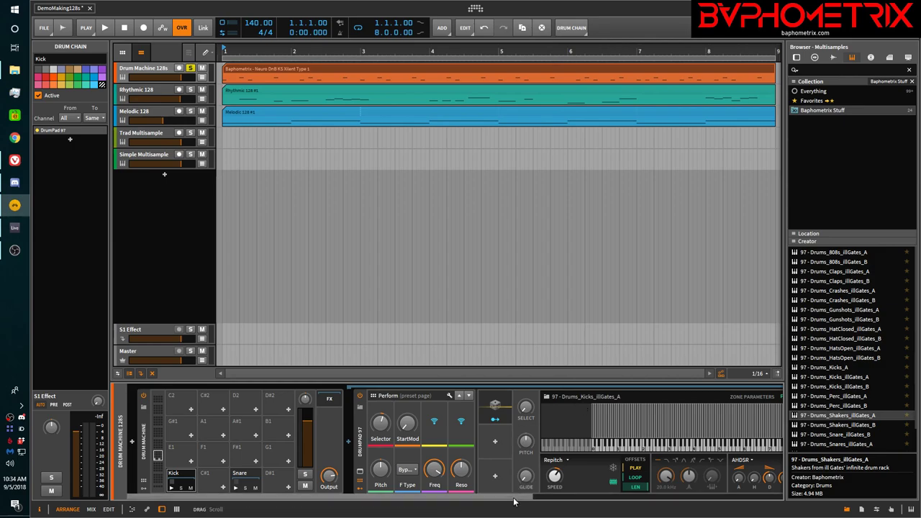
- Scroll the device panel, then hide the Kick sampler's note-effect devices and the chain's remote-control page
{"action": "left_click_drag", "start_coordinate": [513, 501], "coordinate": [598, 502]}
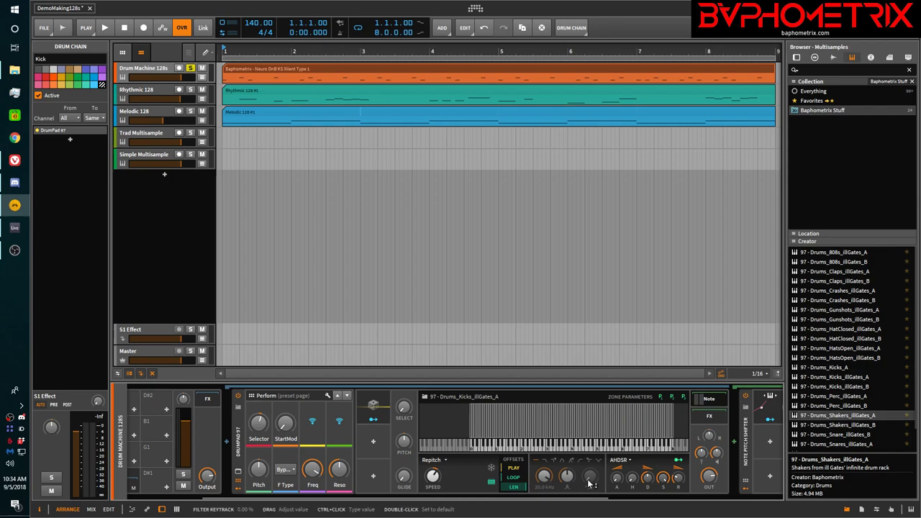
{"action": "left_click_drag", "start_coordinate": [578, 500], "coordinate": [664, 496]}
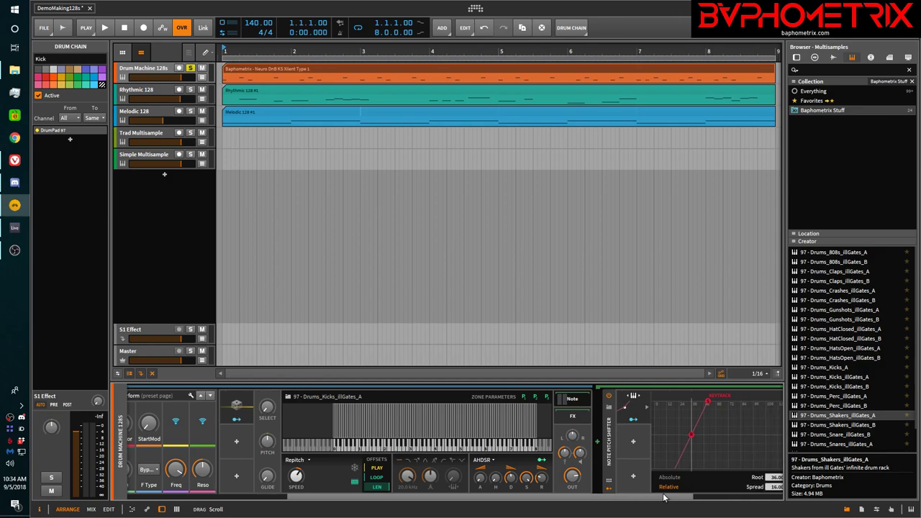
{"action": "left_click", "coordinate": [580, 399]}
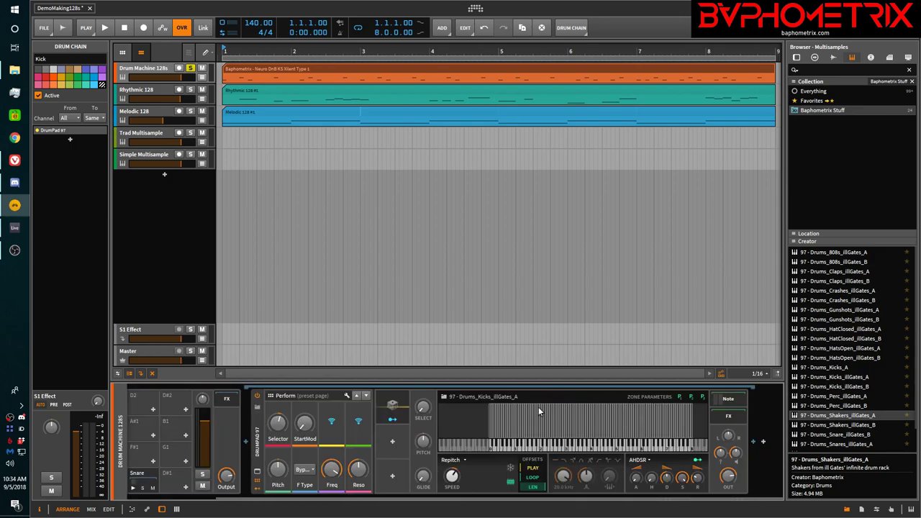
{"action": "left_click", "coordinate": [257, 480]}
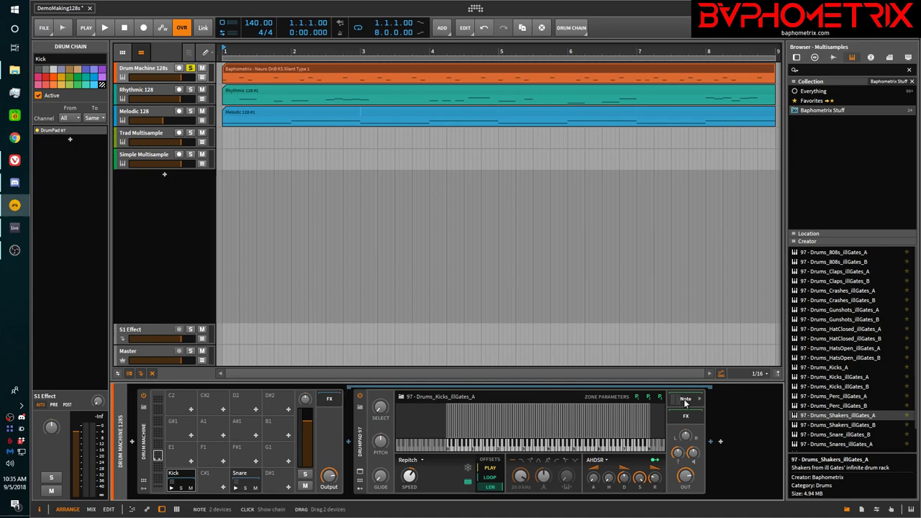
- Expand DrumPad 97's Note FX chain and scroll to reveal its two Note Pitch Shifter devices
{"action": "left_click", "coordinate": [685, 400]}
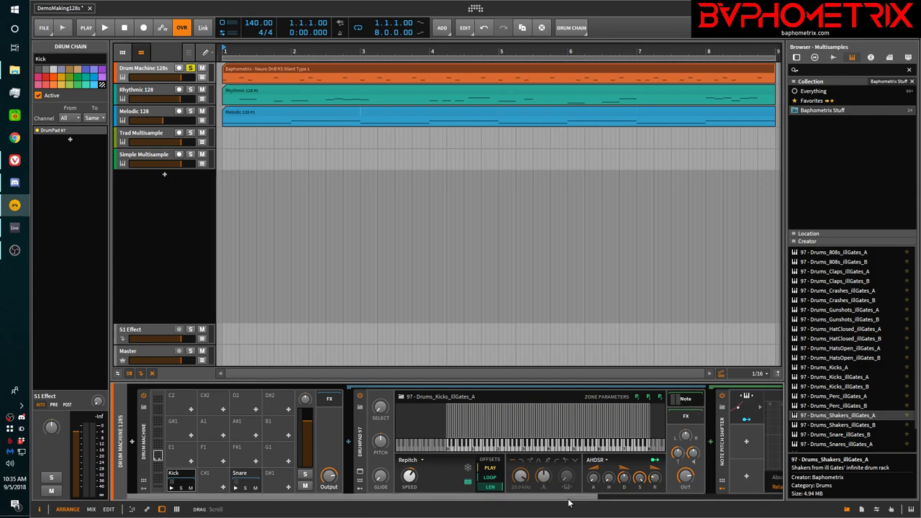
{"action": "left_click_drag", "start_coordinate": [570, 497], "coordinate": [764, 511]}
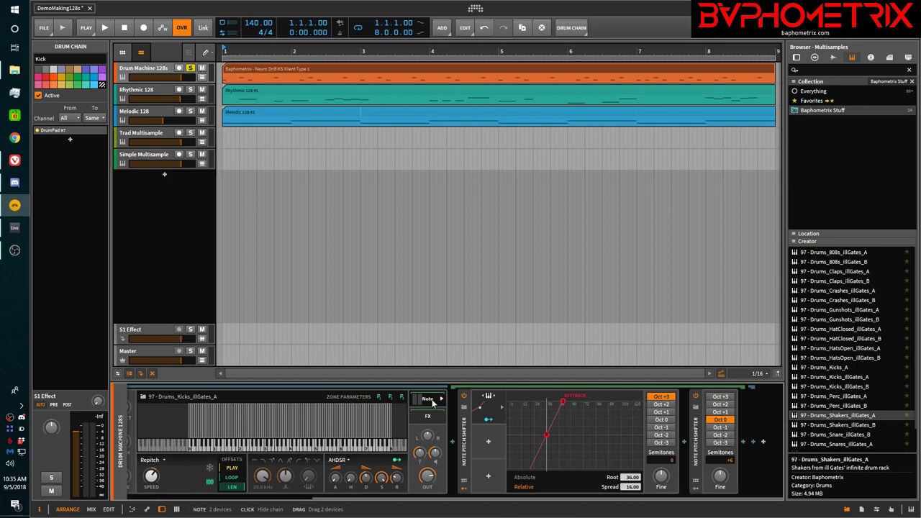
{"action": "left_click_drag", "start_coordinate": [479, 497], "coordinate": [292, 496]}
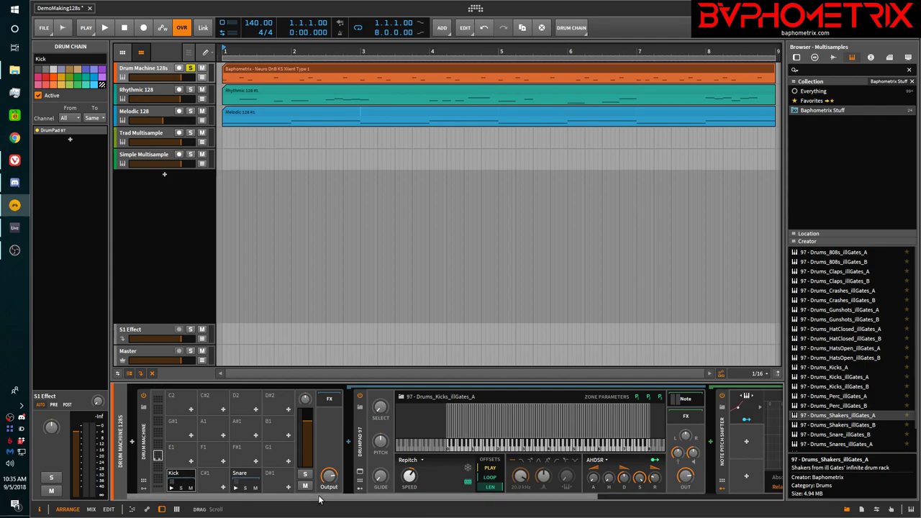
{"action": "left_click_drag", "start_coordinate": [318, 500], "coordinate": [391, 512]}
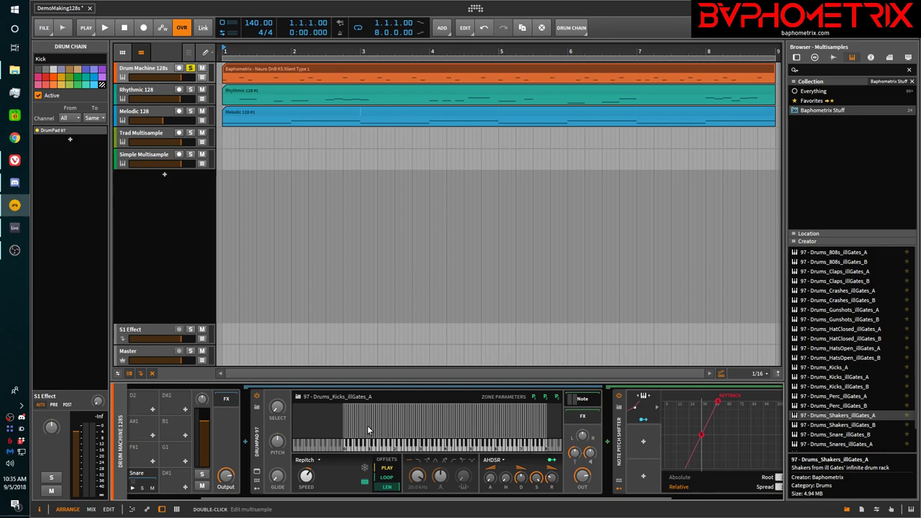
{"action": "left_click_drag", "start_coordinate": [400, 501], "coordinate": [352, 503]}
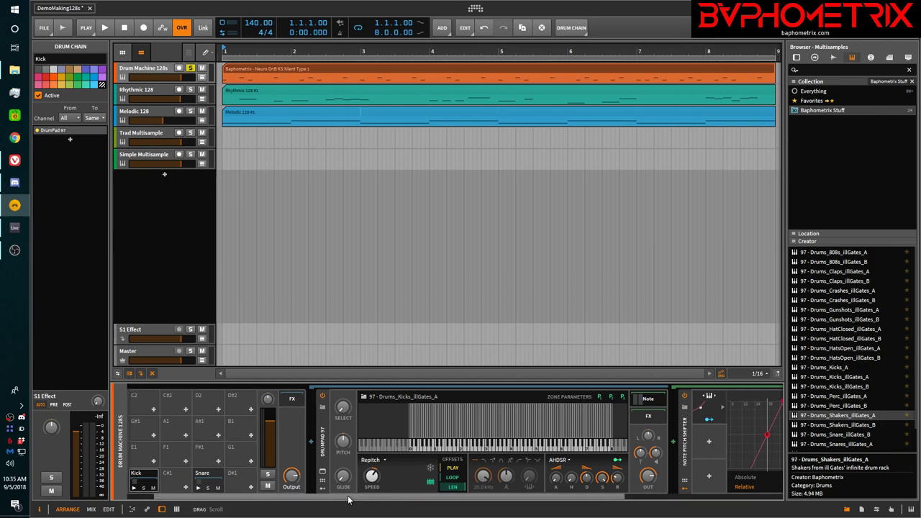
- Show DrumPad 97's Perform controls, nudge coarse tuning up and back, then collapse the Note FX chain
{"action": "left_click", "coordinate": [323, 484]}
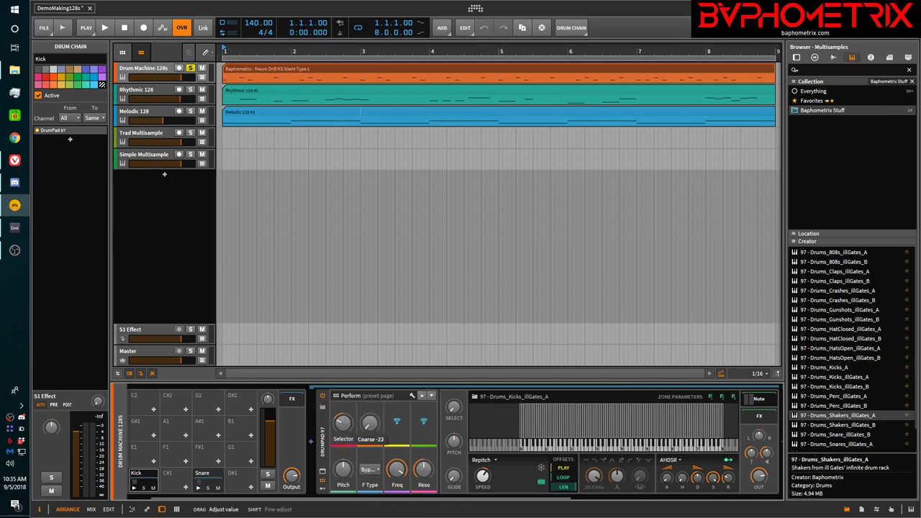
{"action": "left_click_drag", "start_coordinate": [343, 423], "coordinate": [344, 410]}
{"action": "left_click_drag", "start_coordinate": [343, 423], "coordinate": [343, 438]}
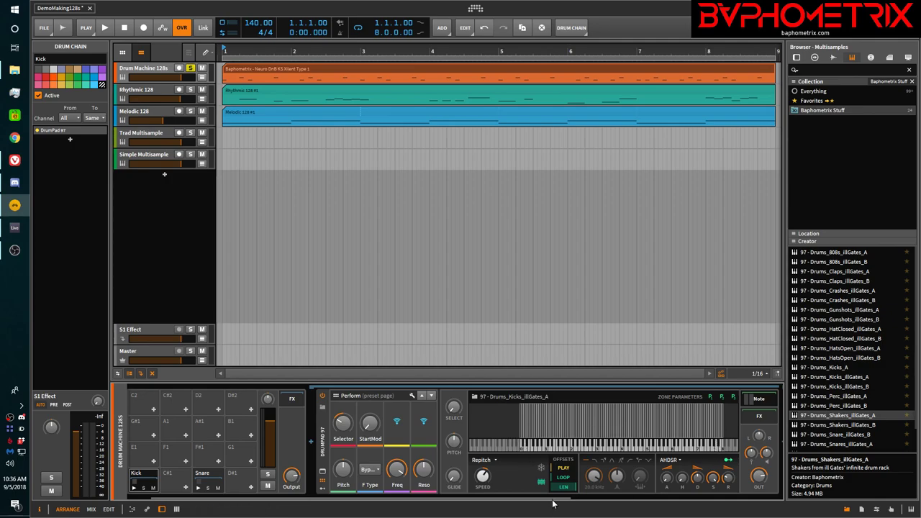
{"action": "left_click_drag", "start_coordinate": [555, 497], "coordinate": [746, 508]}
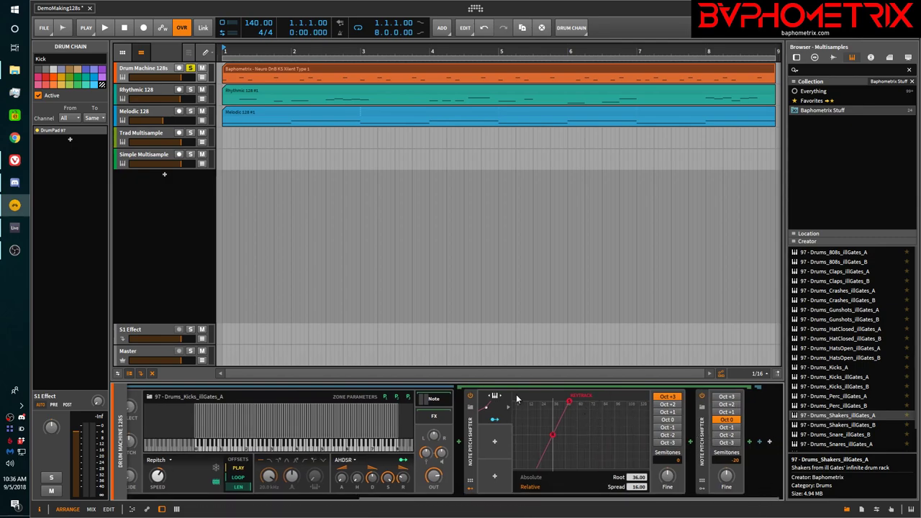
{"action": "left_click", "coordinate": [430, 401]}
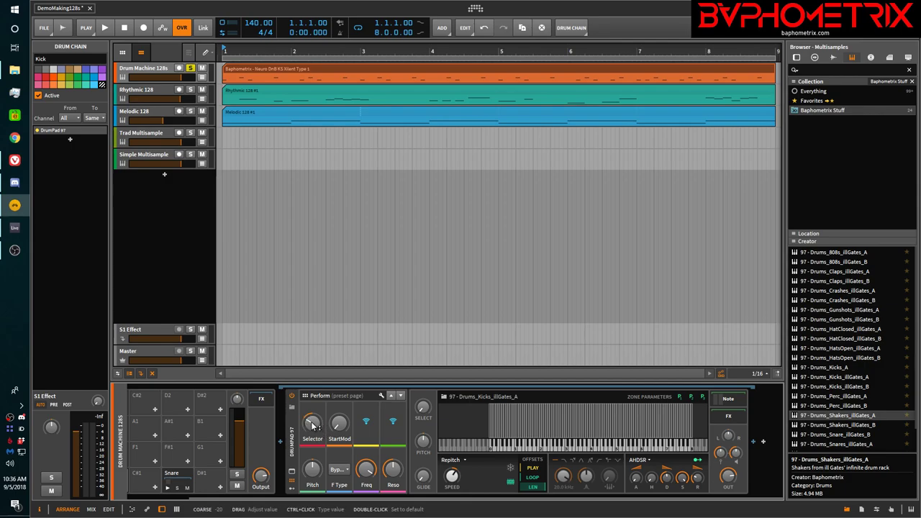
- Toggle the Note FX chain open and shut and nudge the second control's coarse value
{"action": "left_click", "coordinate": [725, 404]}
{"action": "left_click", "coordinate": [725, 404]}
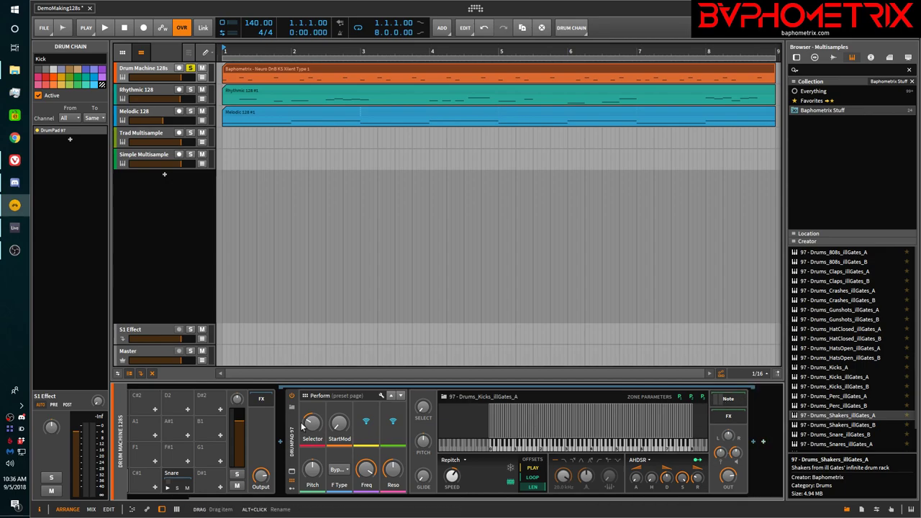
{"action": "mouse_move", "coordinate": [318, 425]}
{"action": "left_mouse_down"}
{"action": "mouse_move", "coordinate": [317, 411]}
{"action": "mouse_move", "coordinate": [317, 423]}
{"action": "left_mouse_up"}
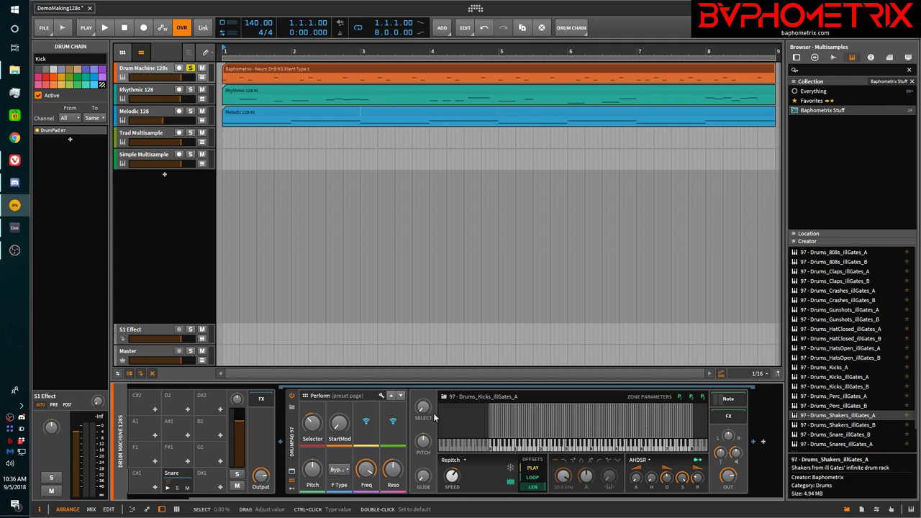
- Reveal the drum pad's modulators, inspect the Random modulator, and open the multisample zone editor
{"action": "left_click", "coordinate": [293, 489]}
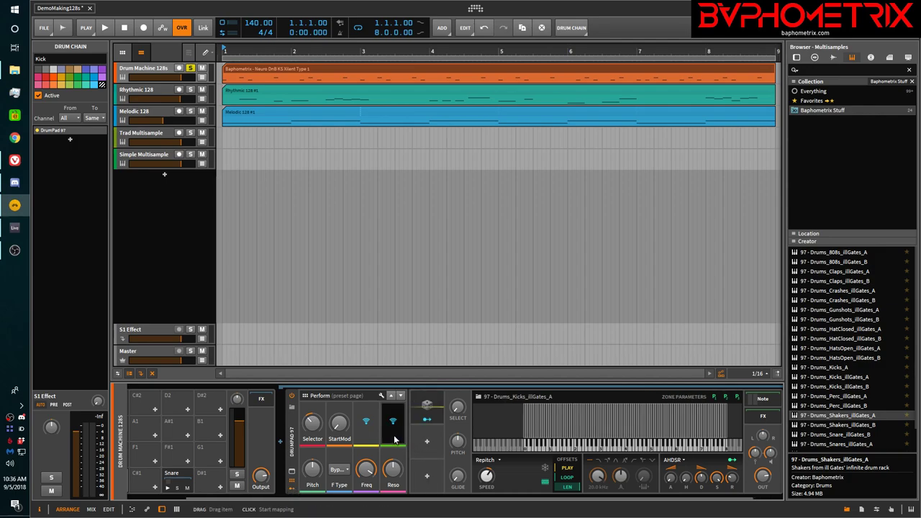
{"action": "left_click", "coordinate": [441, 408]}
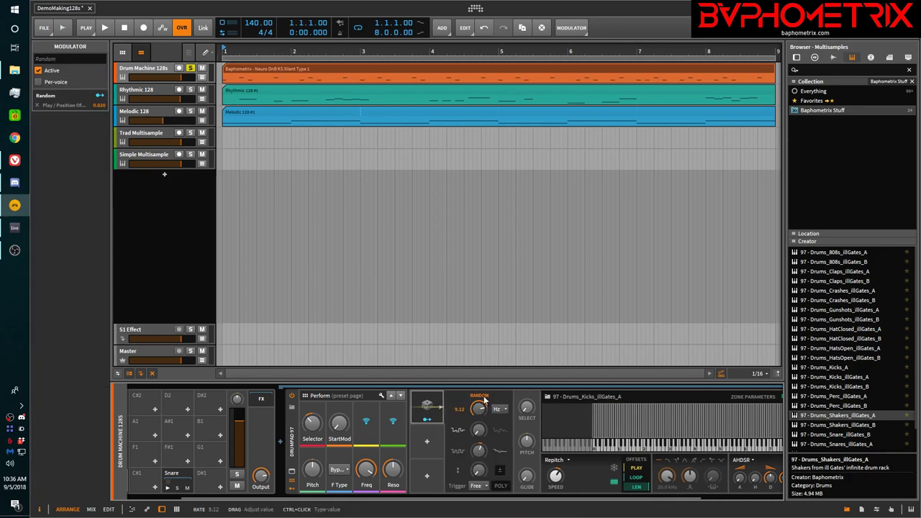
{"action": "left_click", "coordinate": [442, 409]}
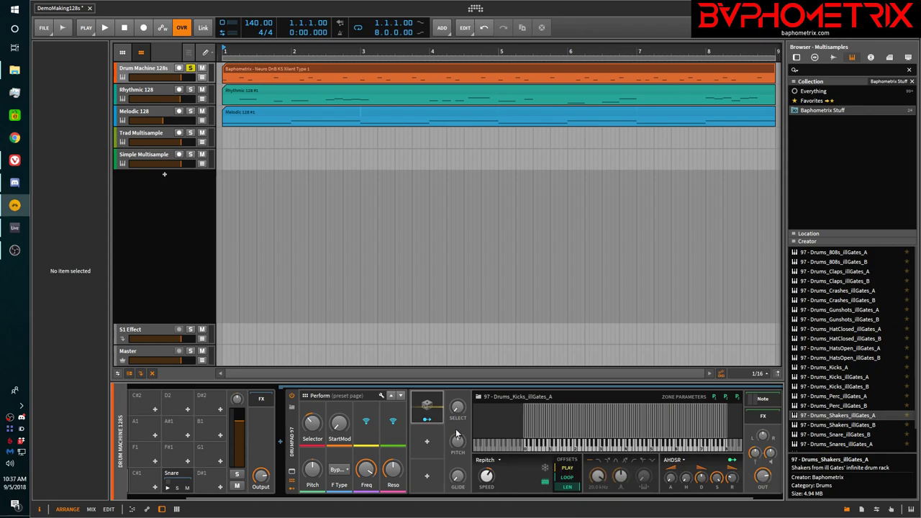
{"action": "left_click", "coordinate": [292, 472]}
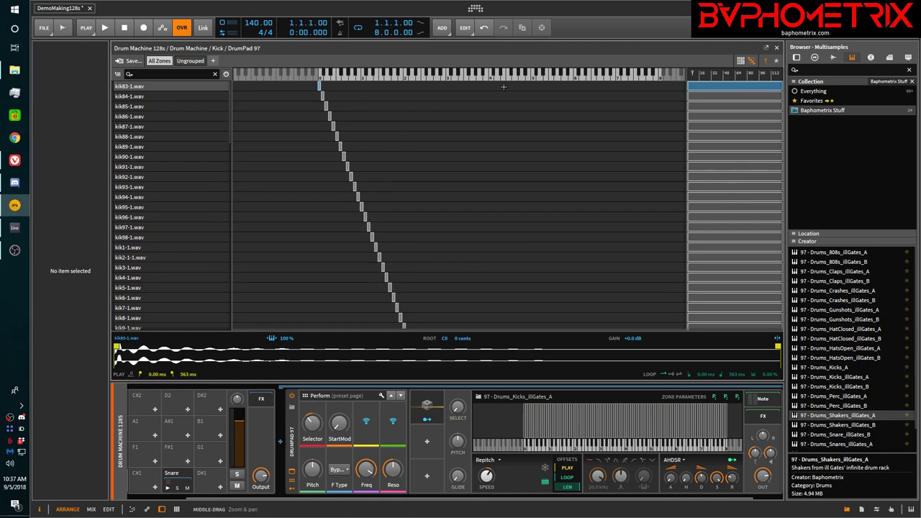
- Show the kick zones in Grid view, start playback, and select the A#2 zone for inspection
{"action": "left_click", "coordinate": [739, 60]}
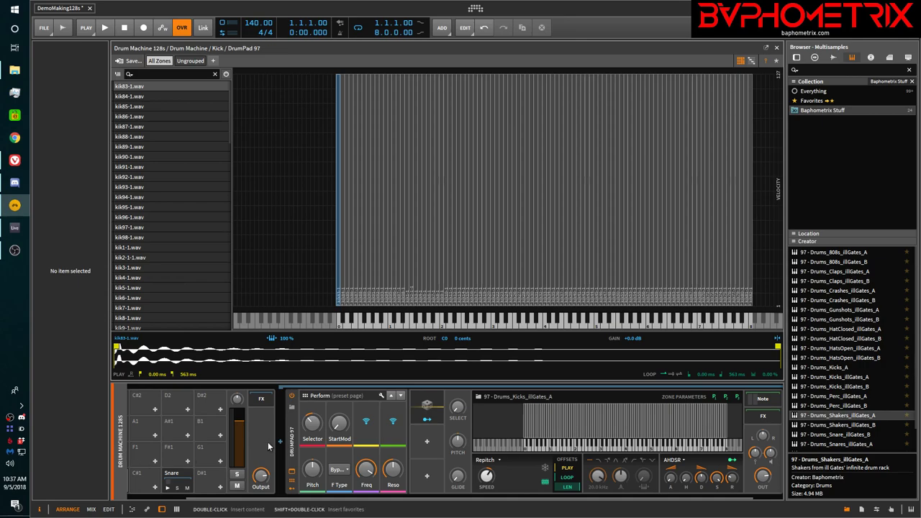
{"action": "left_click", "coordinate": [295, 444]}
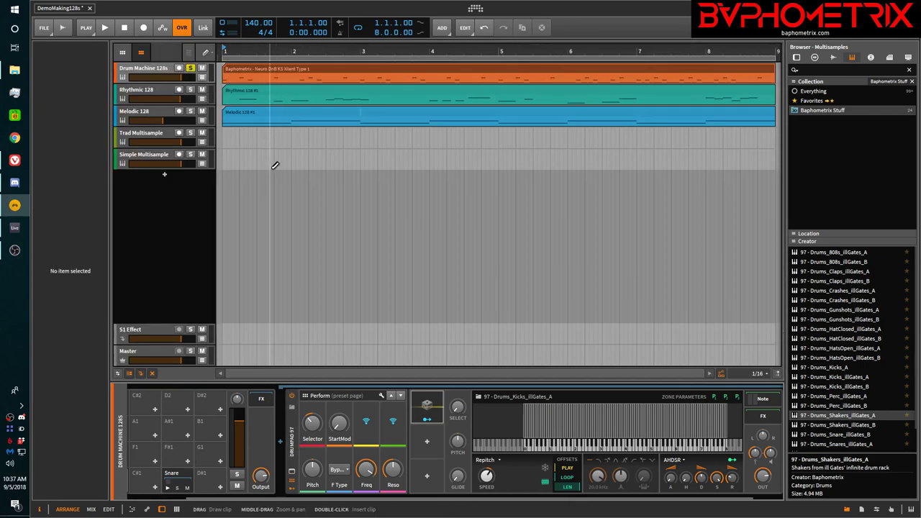
{"action": "key", "text": "space"}
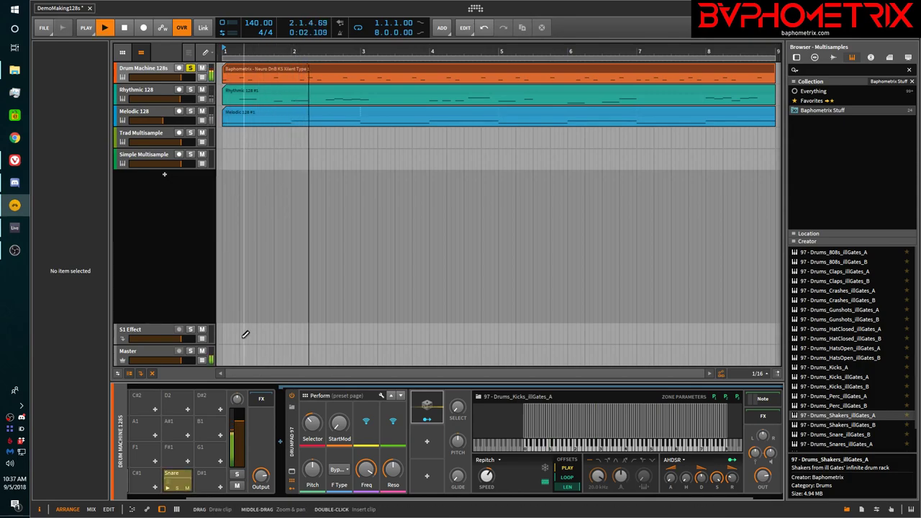
{"action": "left_click", "coordinate": [292, 475]}
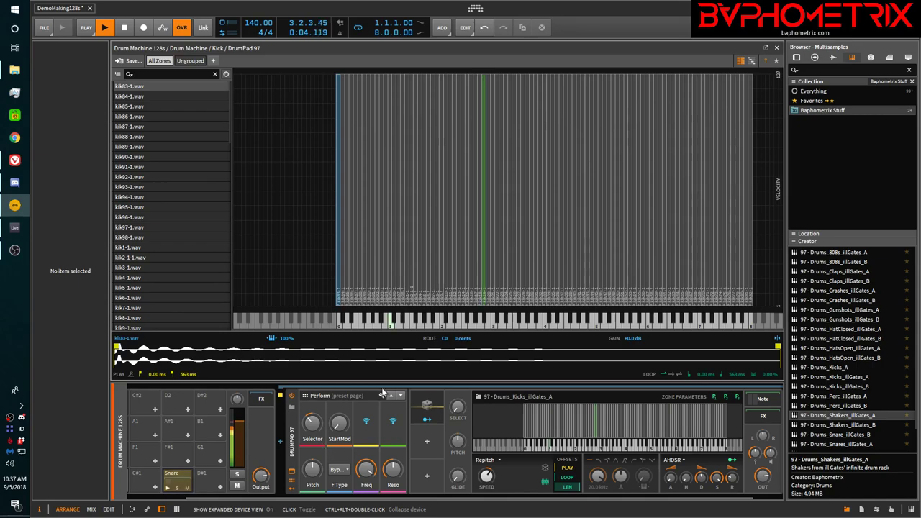
{"action": "left_click", "coordinate": [483, 190]}
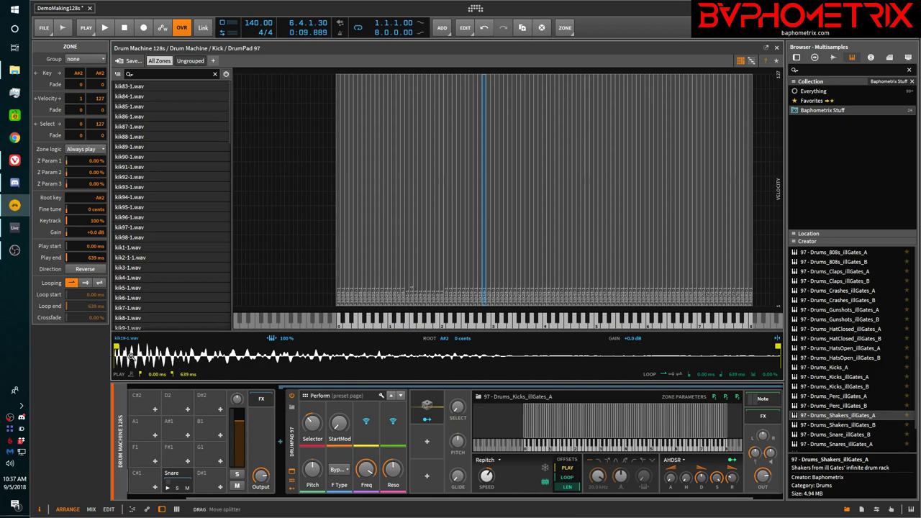
- Adjust and reset the StartMod modulation ring, finally setting it to about 56.5%
{"action": "left_click_drag", "start_coordinate": [343, 427], "coordinate": [342, 386]}
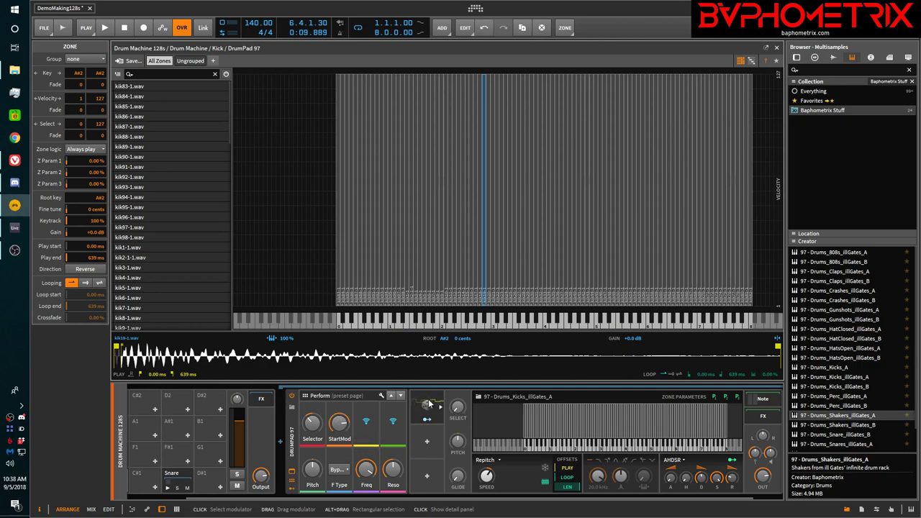
{"action": "double_click", "coordinate": [341, 425]}
{"action": "left_click_drag", "start_coordinate": [366, 423], "coordinate": [365, 420]}
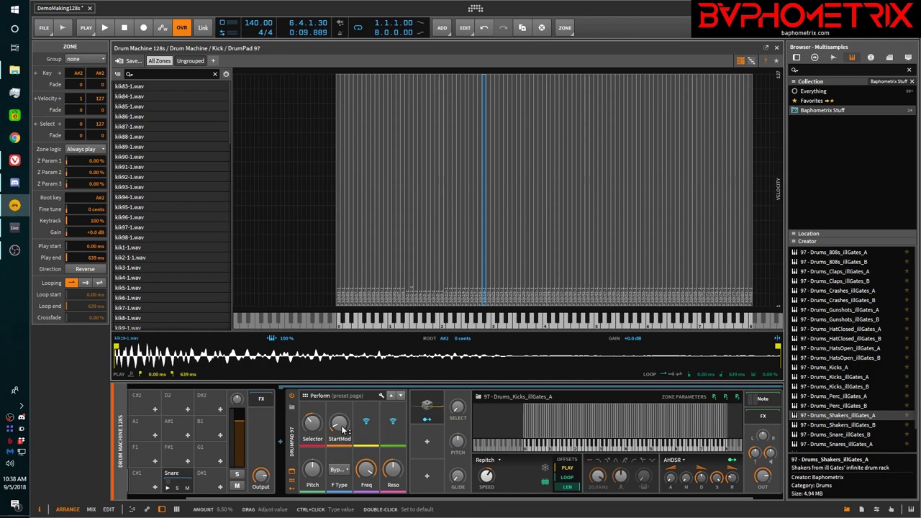
{"action": "left_click_drag", "start_coordinate": [343, 430], "coordinate": [343, 418]}
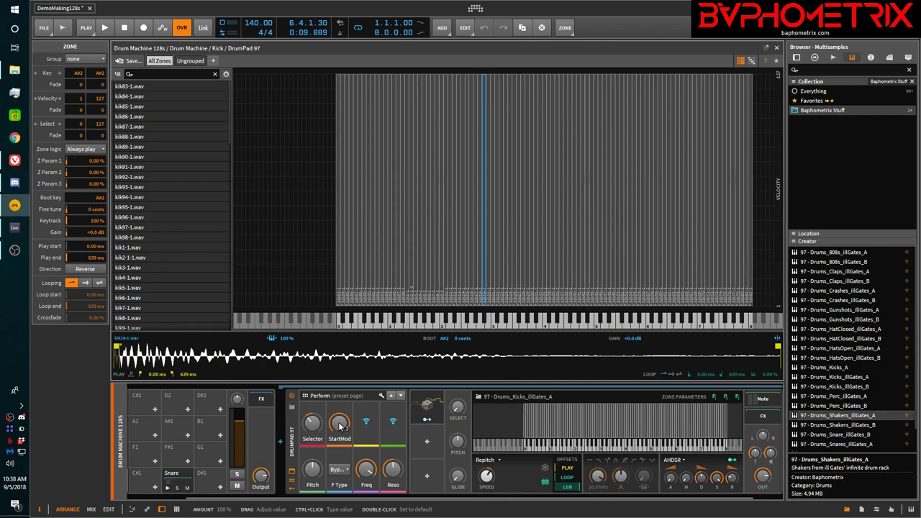
{"action": "left_click_drag", "start_coordinate": [341, 426], "coordinate": [341, 461]}
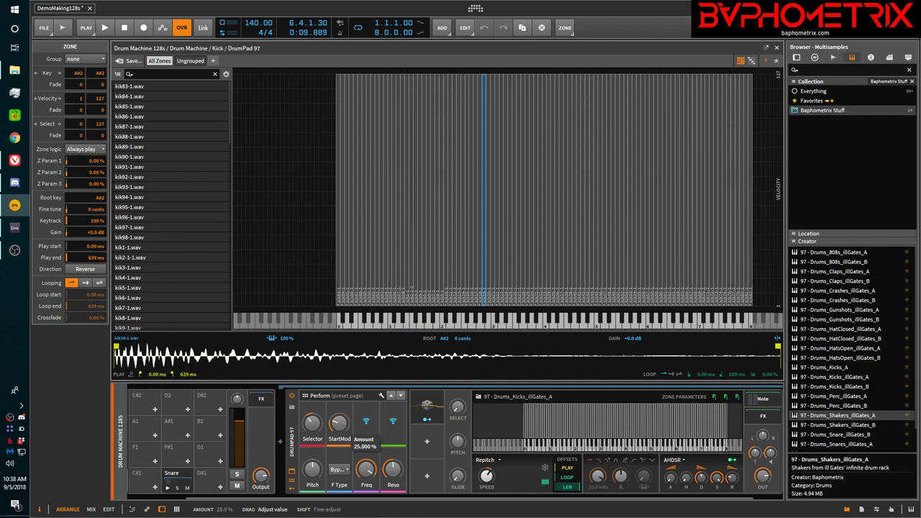
{"action": "left_click_drag", "start_coordinate": [341, 460], "coordinate": [341, 462]}
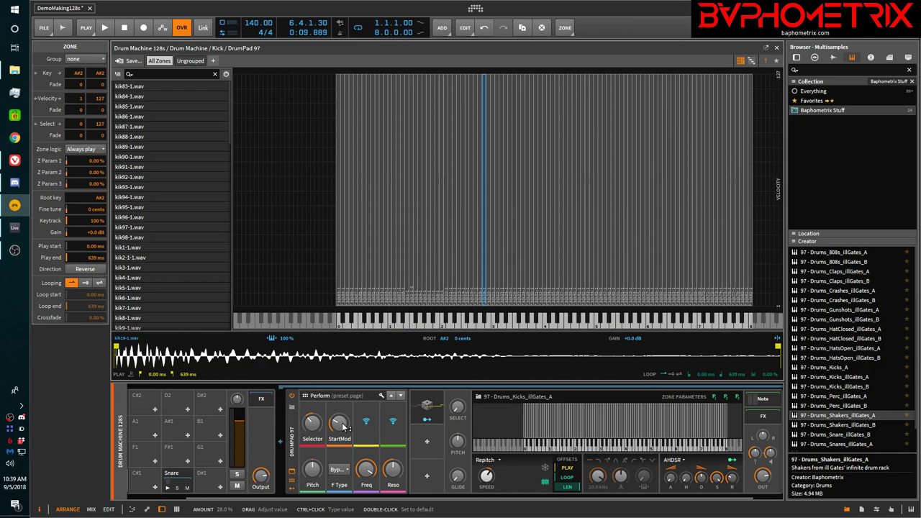
{"action": "left_click_drag", "start_coordinate": [343, 426], "coordinate": [343, 403]}
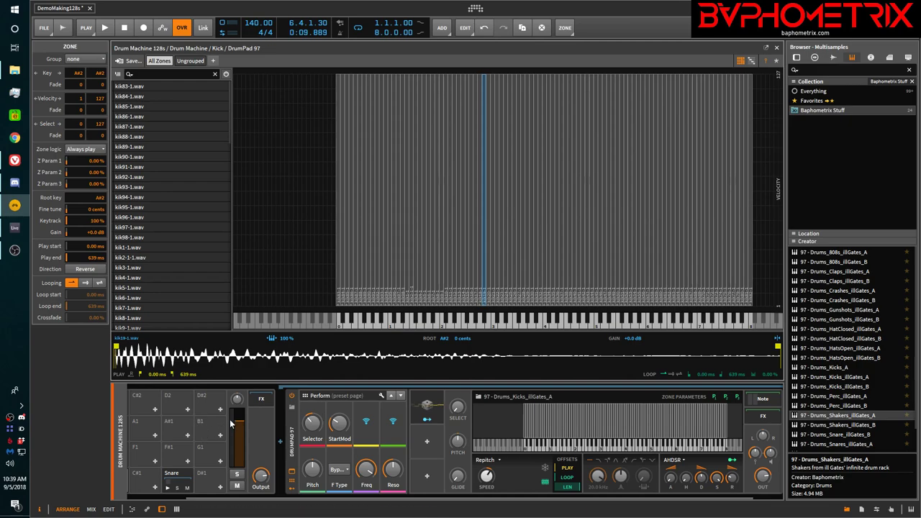
- Solo the Kick pad, play it, and set the modulation amount to 29.5%
{"action": "left_click_drag", "start_coordinate": [318, 497], "coordinate": [250, 497]}
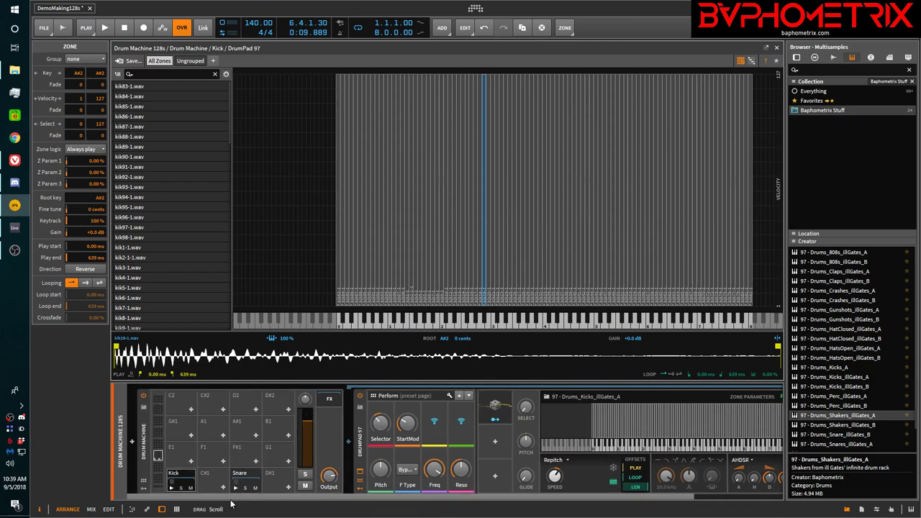
{"action": "left_click", "coordinate": [181, 489]}
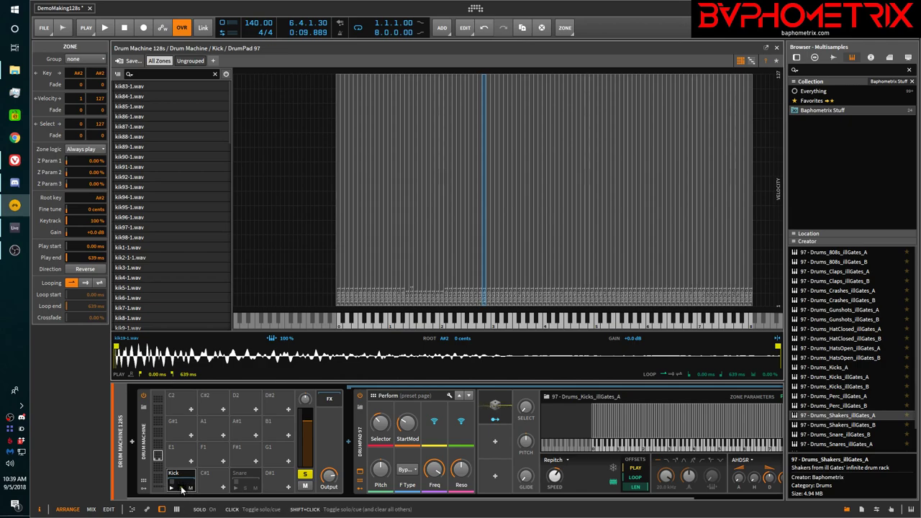
{"action": "key", "text": "space"}
{"action": "left_click_drag", "start_coordinate": [432, 430], "coordinate": [432, 428]}
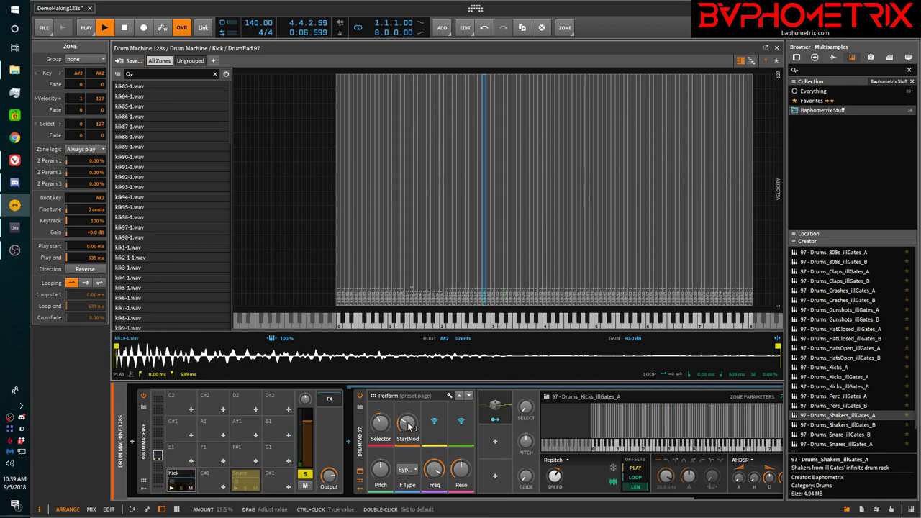
- Select the E3 and D#3 kick zones, bring StartMod to about 49.5%, and check the handbook notes
{"action": "left_click", "coordinate": [507, 238]}
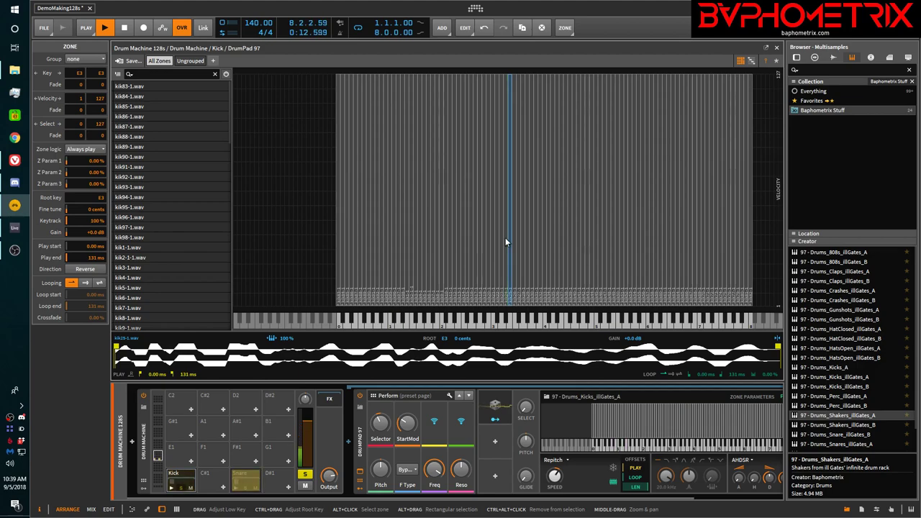
{"action": "left_click", "coordinate": [504, 238]}
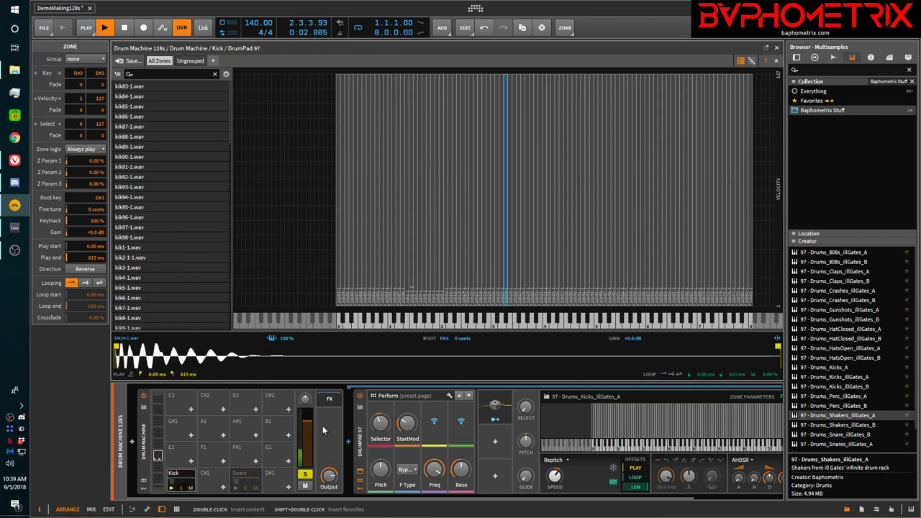
{"action": "left_click_drag", "start_coordinate": [408, 428], "coordinate": [408, 391]}
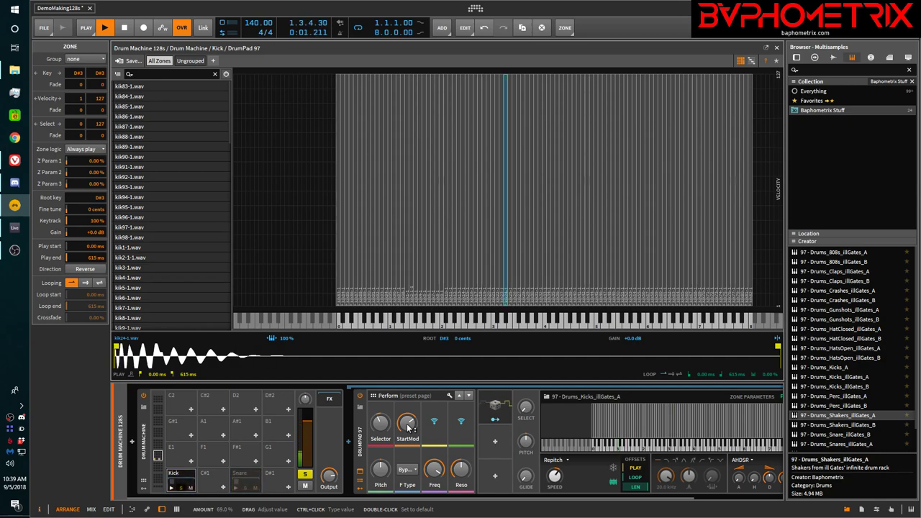
{"action": "left_click_drag", "start_coordinate": [407, 428], "coordinate": [408, 427]}
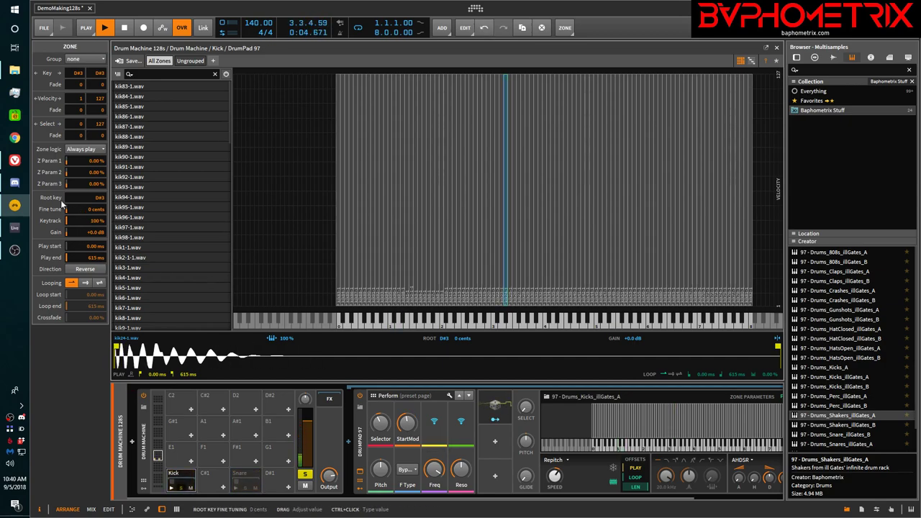
{"action": "left_click", "coordinate": [15, 160]}
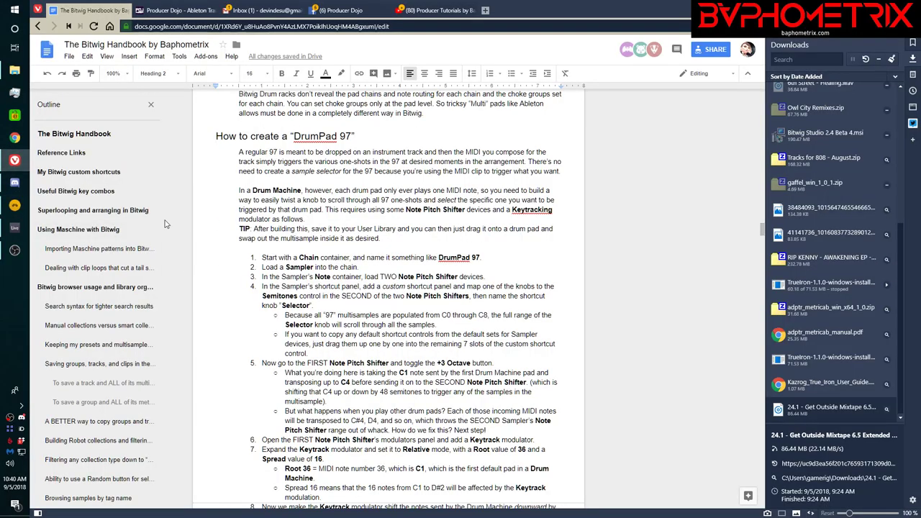
{"action": "left_click", "coordinate": [15, 205]}
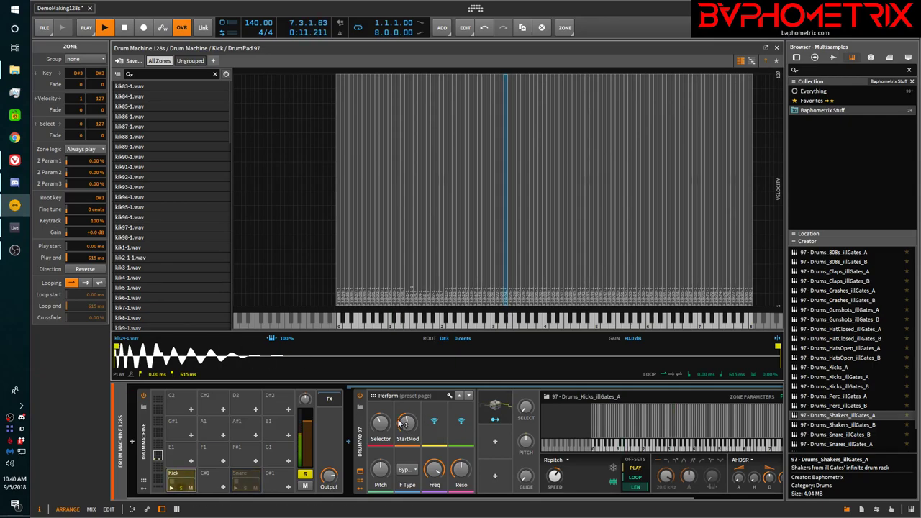
- Stop playback, select the Snare pad, and return to the arrangement
{"action": "key", "text": "space"}
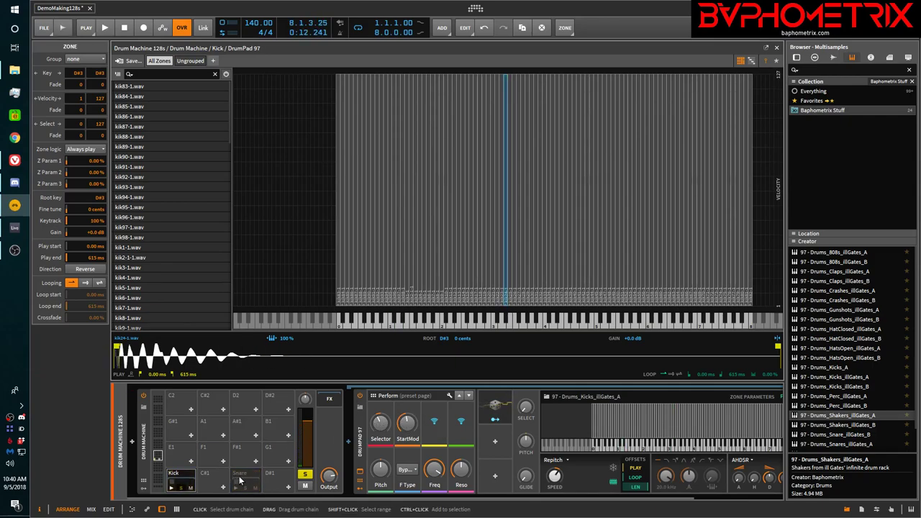
{"action": "left_click", "coordinate": [243, 476]}
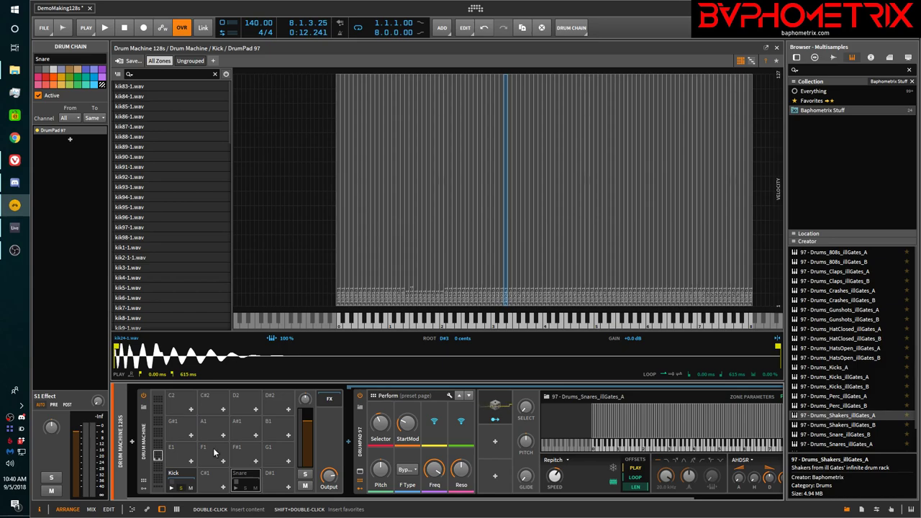
{"action": "left_click", "coordinate": [360, 475]}
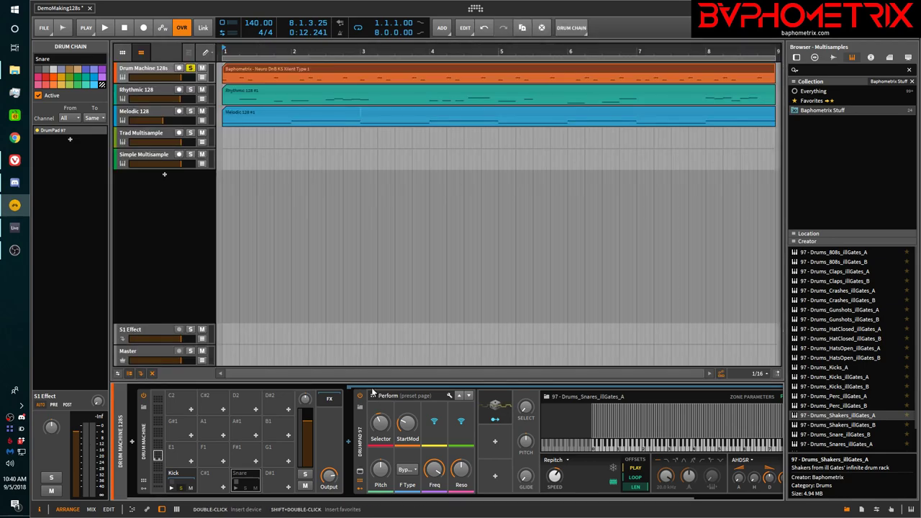
- Drag the DrumPad 97 preset from the Presets browser onto the empty F1 drum pad
{"action": "left_click", "coordinate": [819, 58]}
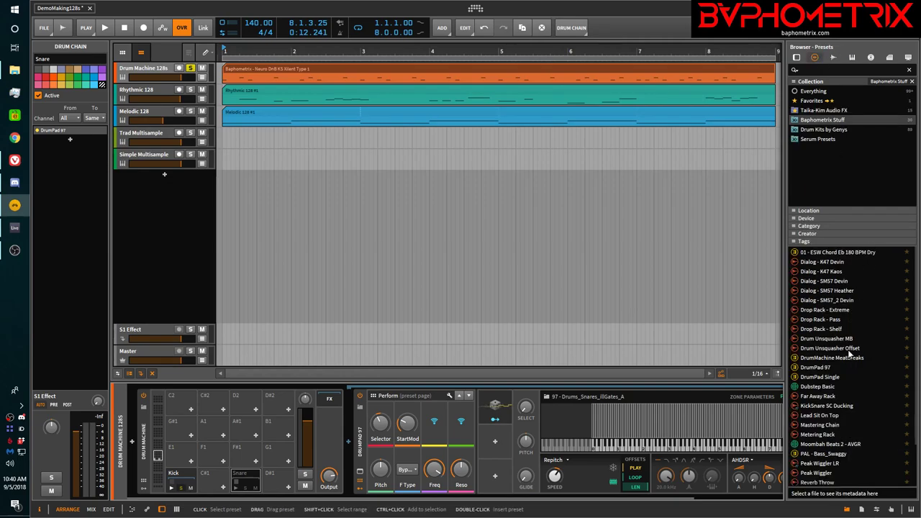
{"action": "left_click", "coordinate": [809, 368]}
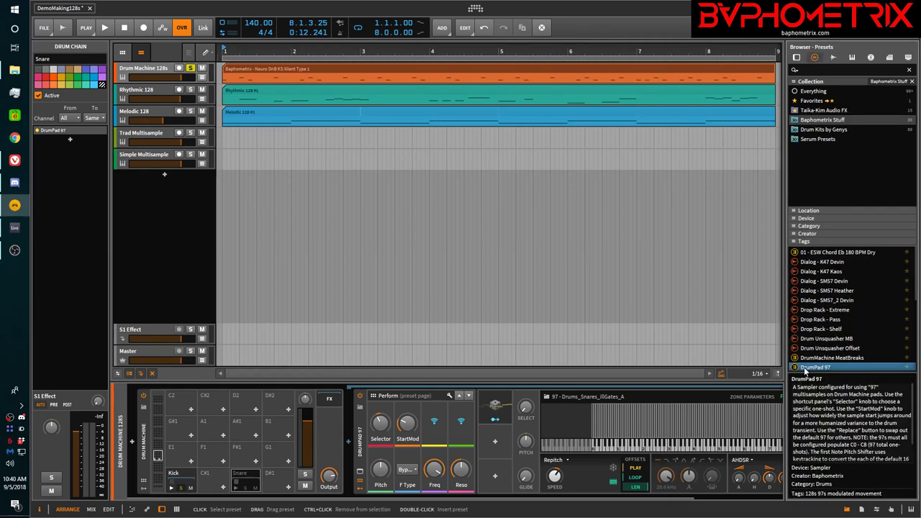
{"action": "left_click_drag", "start_coordinate": [808, 370], "coordinate": [218, 452]}
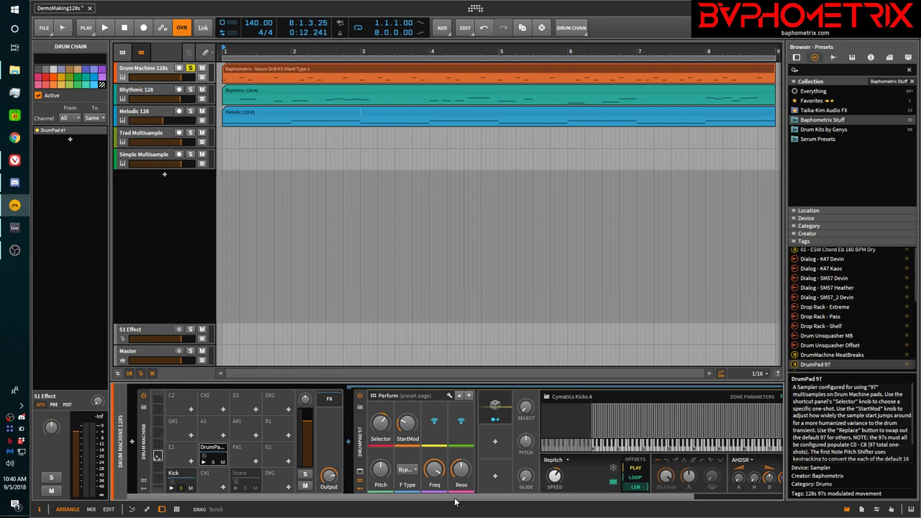
{"action": "left_click_drag", "start_coordinate": [455, 501], "coordinate": [536, 501]}
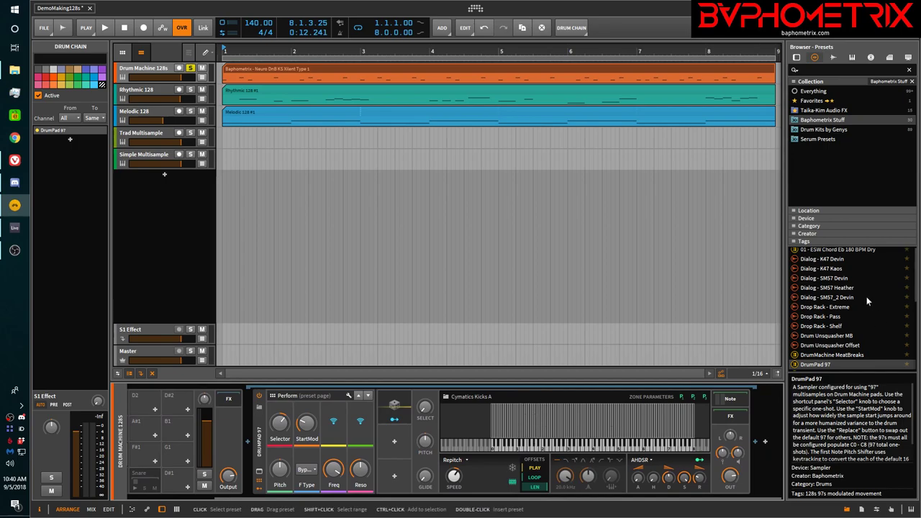
- Load the 97 - Drums_HatsOpen_illGates_A multisample into the new pad's Sampler, back to the arrangement
{"action": "left_click", "coordinate": [852, 56]}
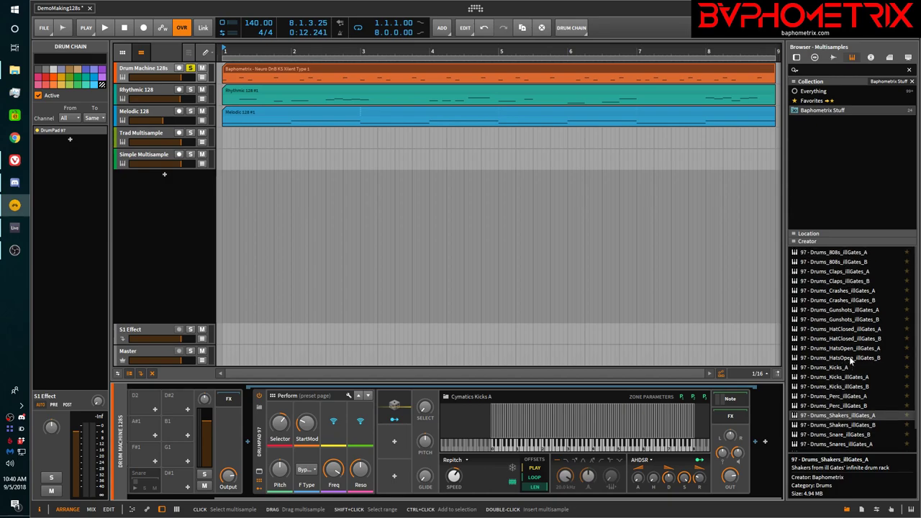
{"action": "left_click_drag", "start_coordinate": [838, 353], "coordinate": [623, 415]}
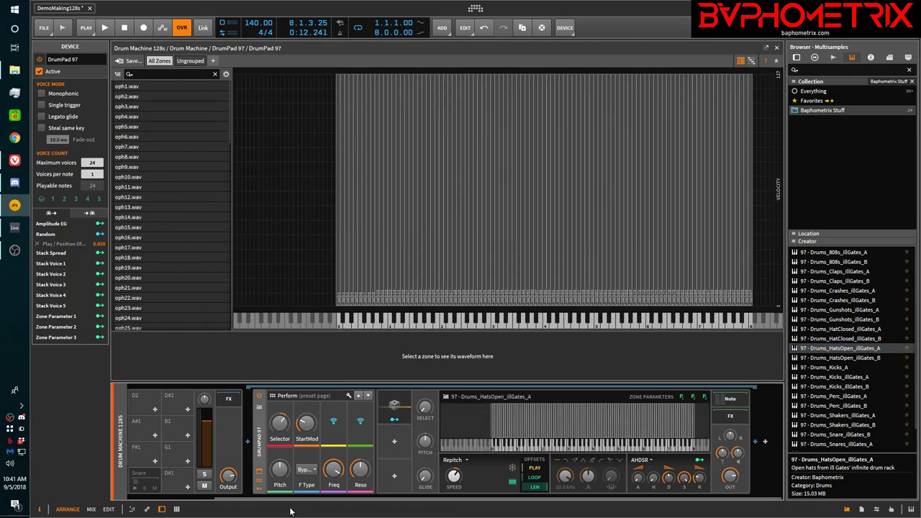
{"action": "left_click", "coordinate": [260, 477]}
{"action": "left_click_drag", "start_coordinate": [273, 497], "coordinate": [183, 497]}
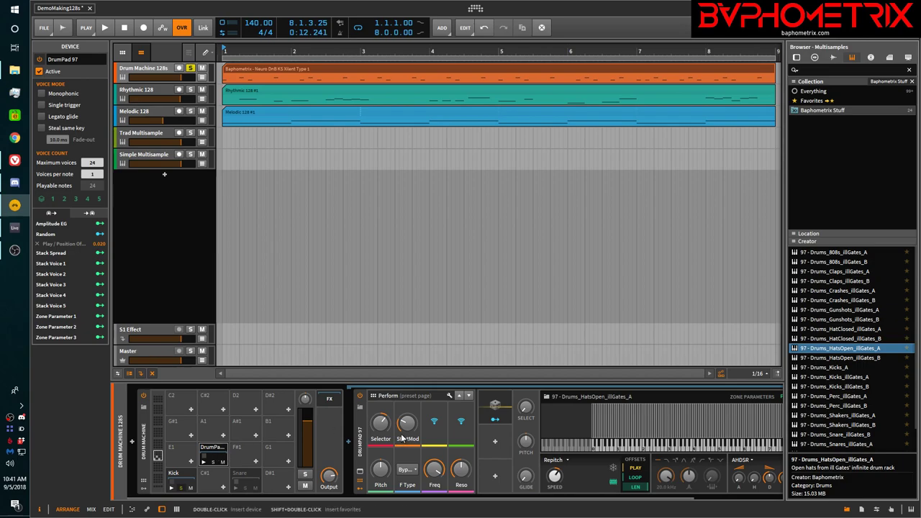
- Tweak a sound setting on the hat pad, then select the Rhythmic 128 track to show its Shakers Sampler
{"action": "left_click_drag", "start_coordinate": [406, 424], "coordinate": [406, 451]}
{"action": "mouse_move", "coordinate": [407, 425]}
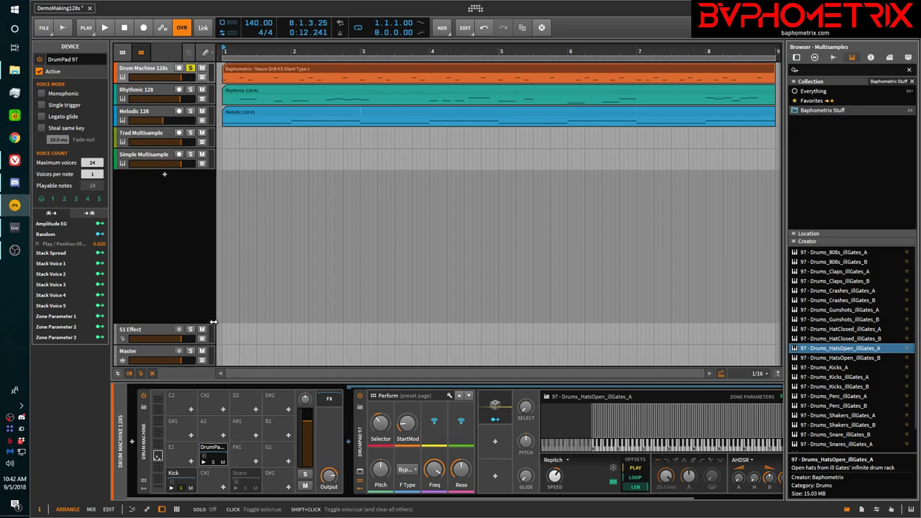
{"action": "left_click", "coordinate": [151, 91]}
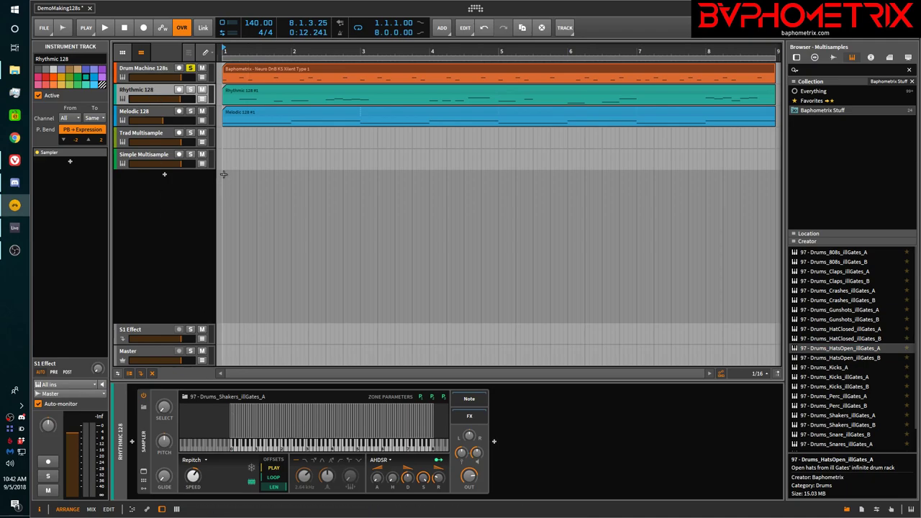
- Open the Rhythmic 128 clip's notes in the editor, then select the Drum Machine 128s track
{"action": "double_click", "coordinate": [283, 91]}
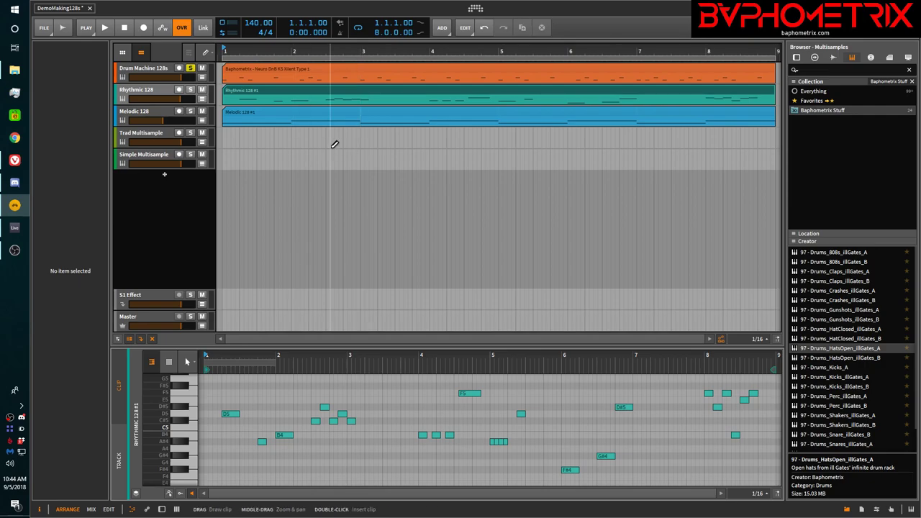
{"action": "left_click", "coordinate": [141, 95]}
{"action": "left_click", "coordinate": [152, 73]}
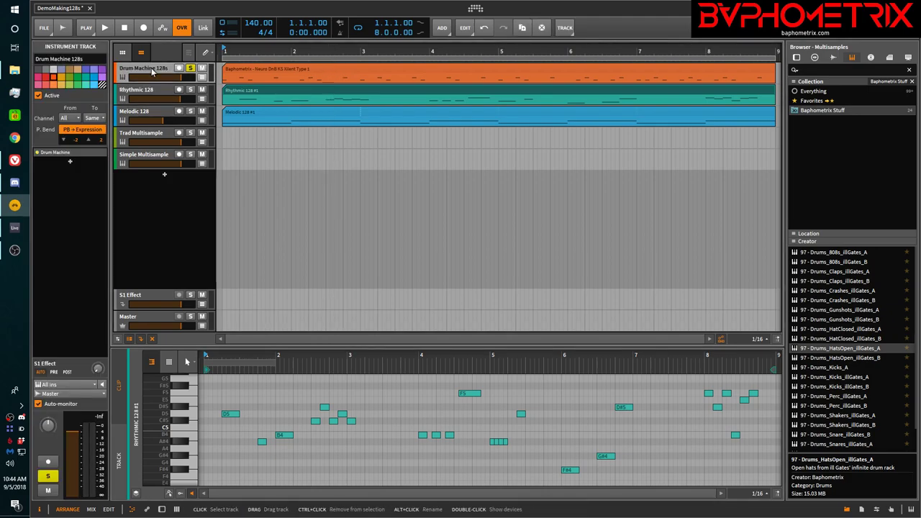
- Inspect the Drum Machine 128s Kick pad, then return to the Rhythmic 128 track's Shakers Sampler
{"action": "double_click", "coordinate": [151, 73]}
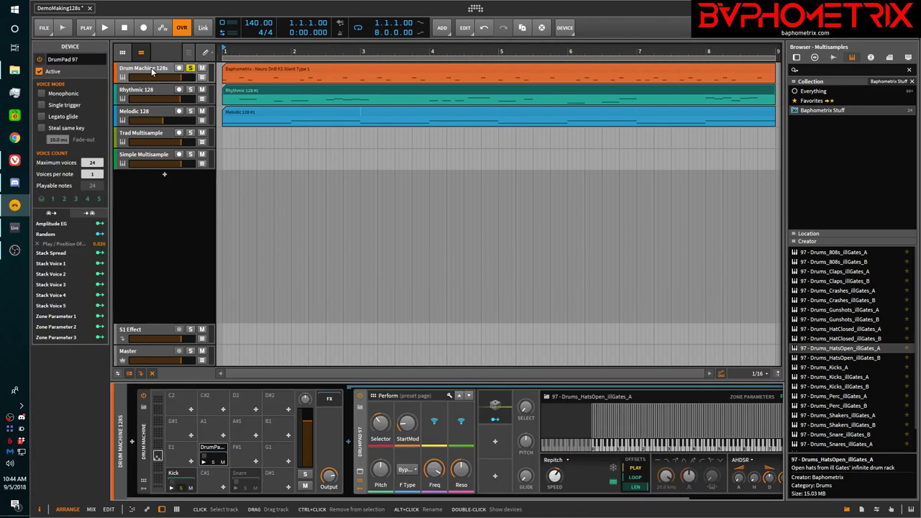
{"action": "left_click", "coordinate": [192, 478]}
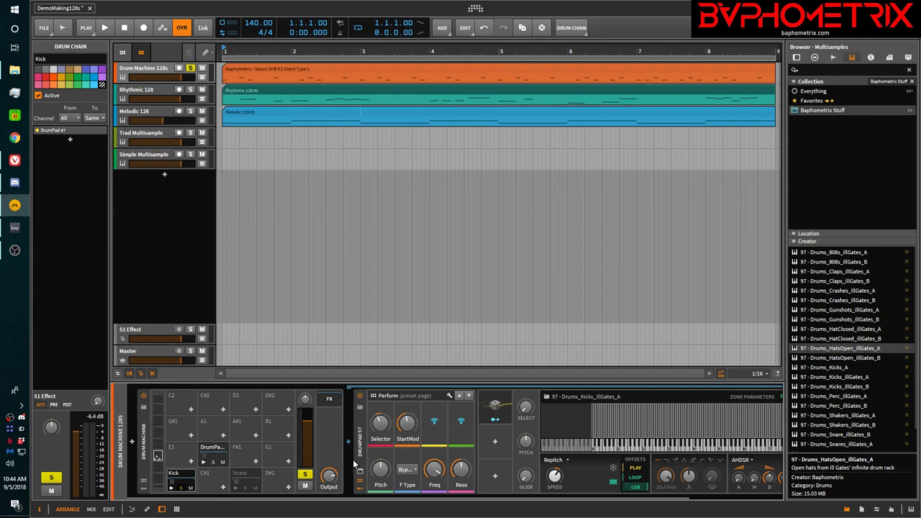
{"action": "left_click", "coordinate": [145, 91]}
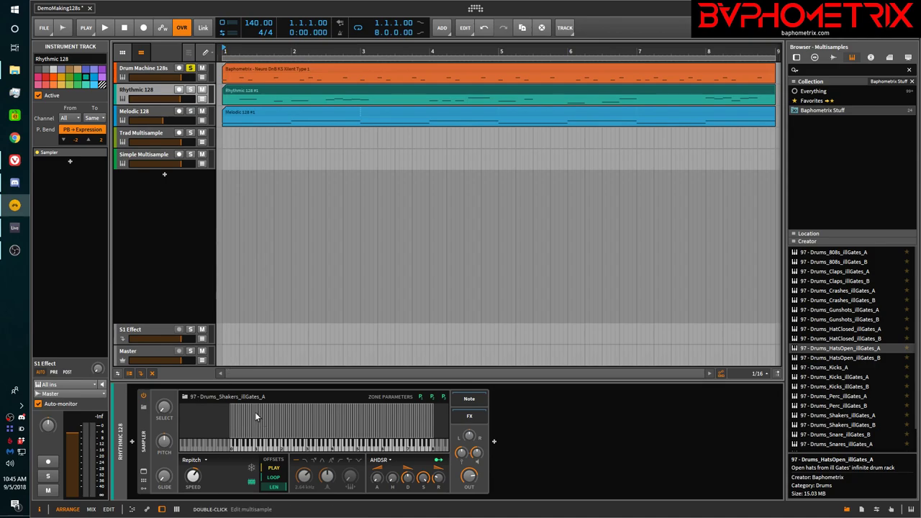
- Select the Melodic 128 track and expand its Sampler to list the PMNF_Bass_Long_Shot_F zones
{"action": "left_click", "coordinate": [137, 112]}
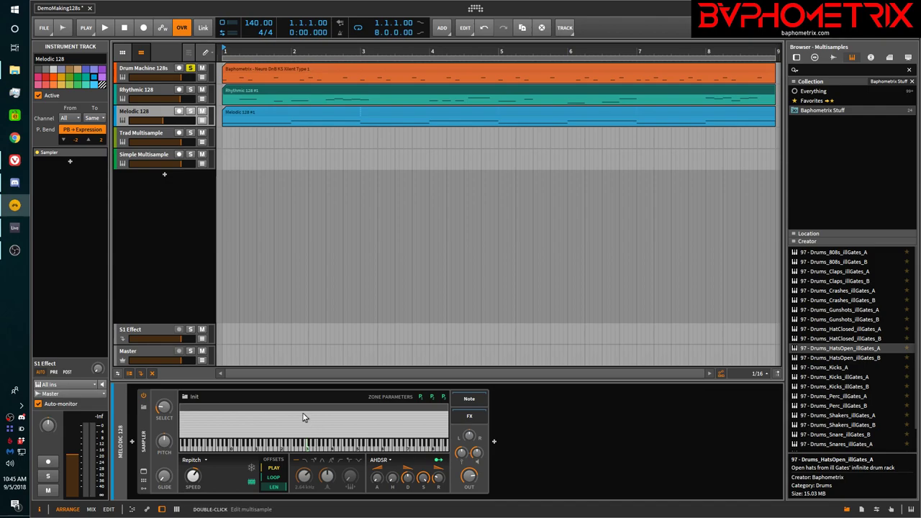
{"action": "left_click", "coordinate": [136, 90]}
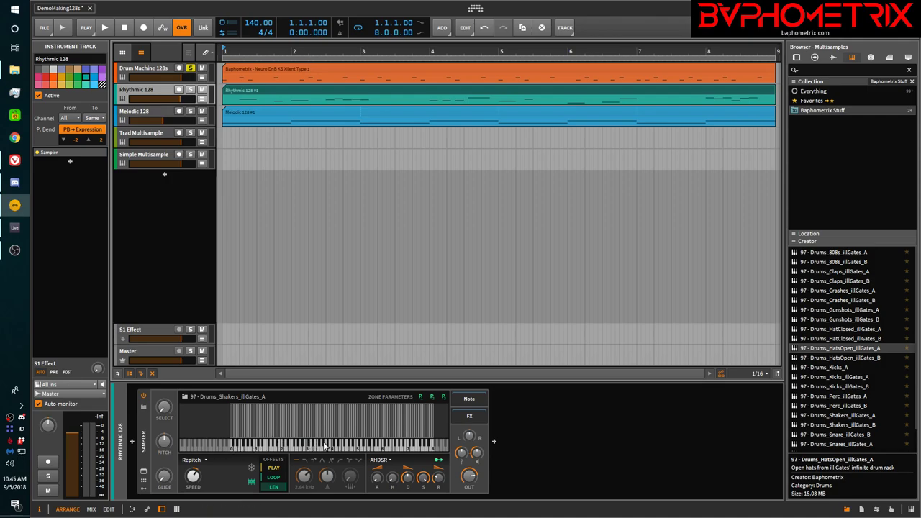
{"action": "left_click", "coordinate": [158, 113]}
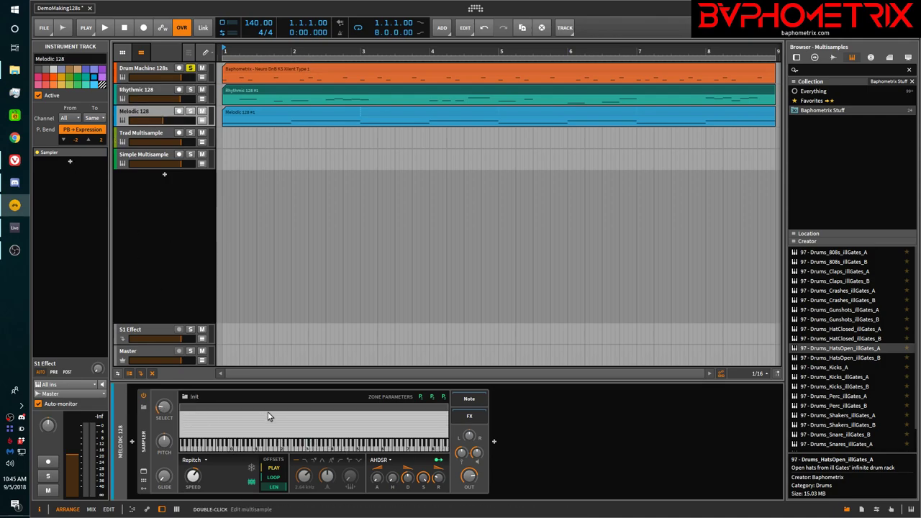
{"action": "left_click", "coordinate": [144, 474]}
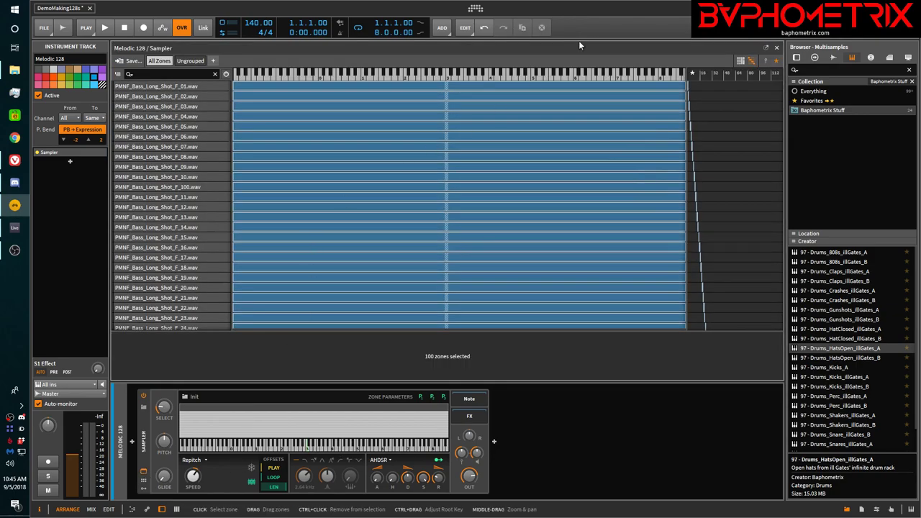
- View the bass zones across the keyboard, select the F_05 zone, then return to list view
{"action": "left_click", "coordinate": [740, 61]}
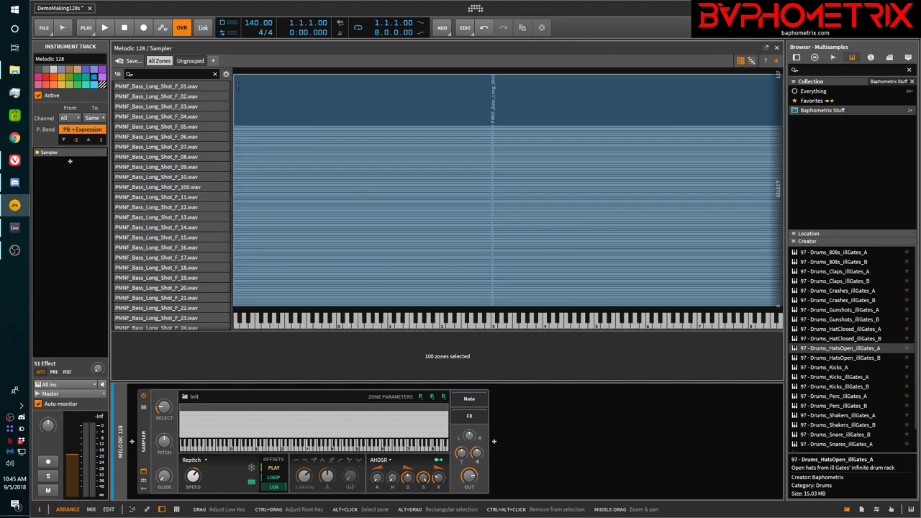
{"action": "left_click", "coordinate": [193, 122]}
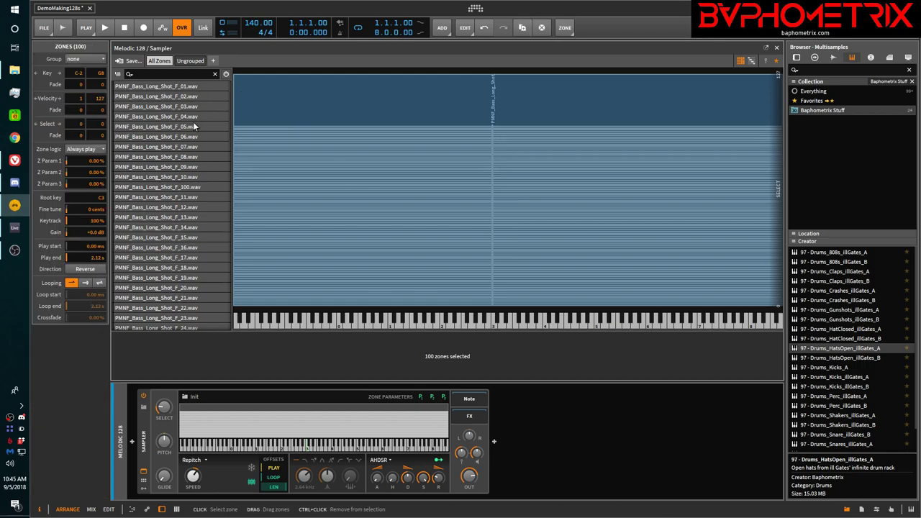
{"action": "left_click", "coordinate": [193, 126]}
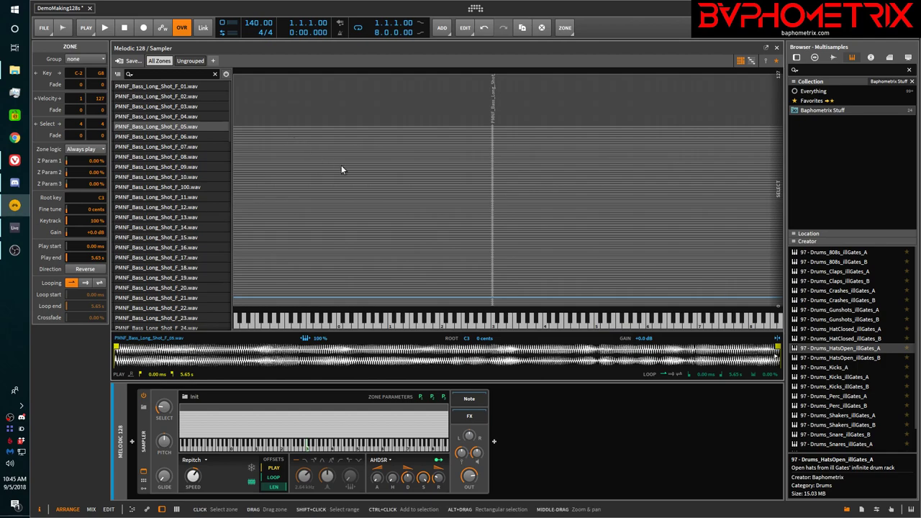
{"action": "left_click", "coordinate": [752, 61]}
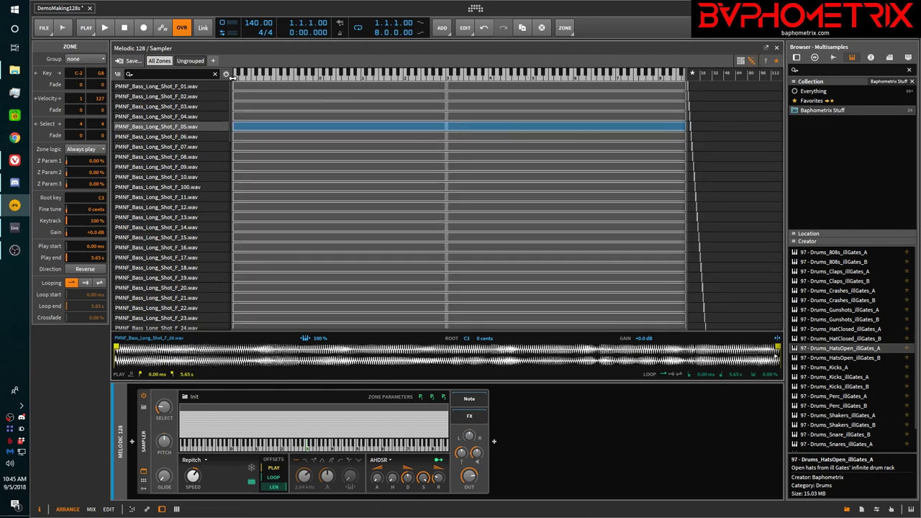
- Widen the zone range side area and spread the bass zones one key each
{"action": "left_click", "coordinate": [766, 62]}
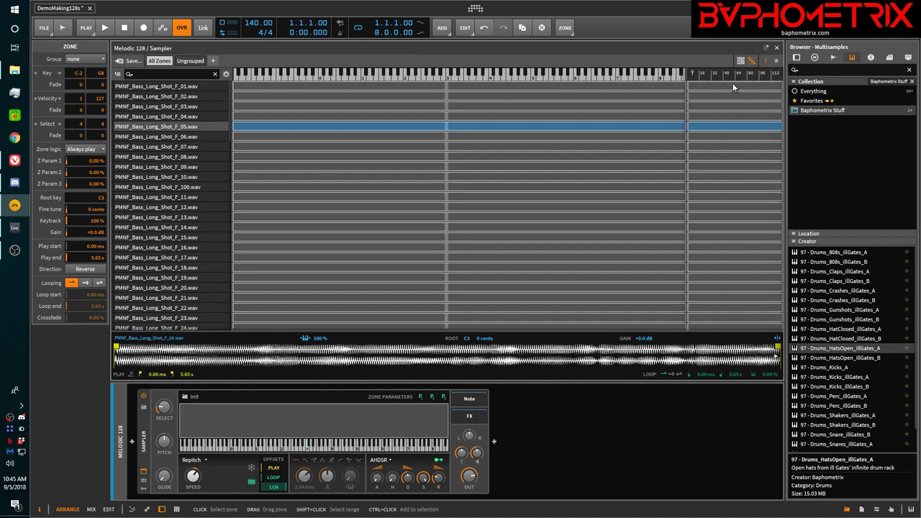
{"action": "left_click_drag", "start_coordinate": [686, 198], "coordinate": [508, 201]}
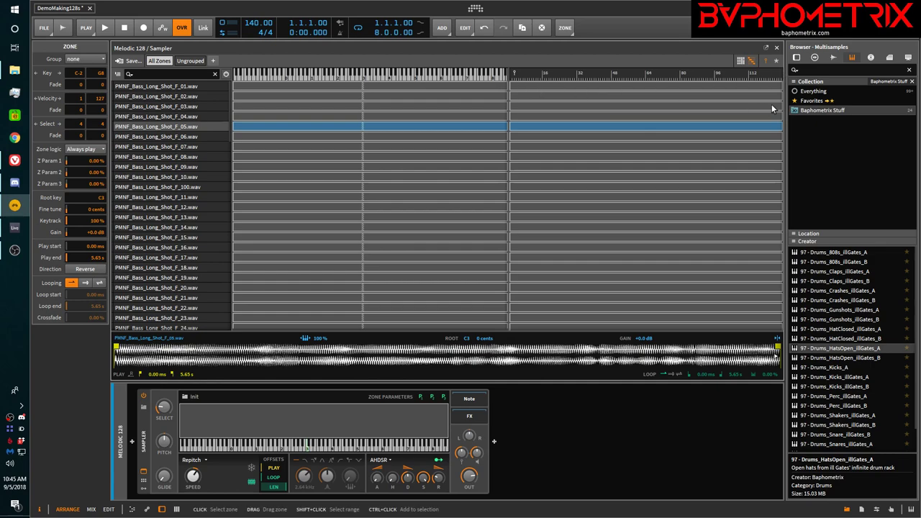
{"action": "left_click", "coordinate": [776, 63]}
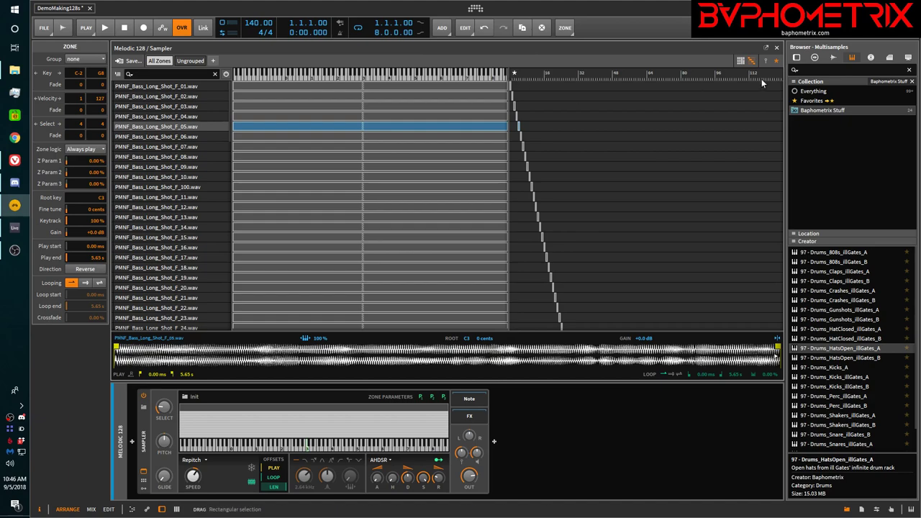
- Check zones 01 and F_08, then raise the Sampler's Select amount to about 76%
{"action": "left_click", "coordinate": [189, 85]}
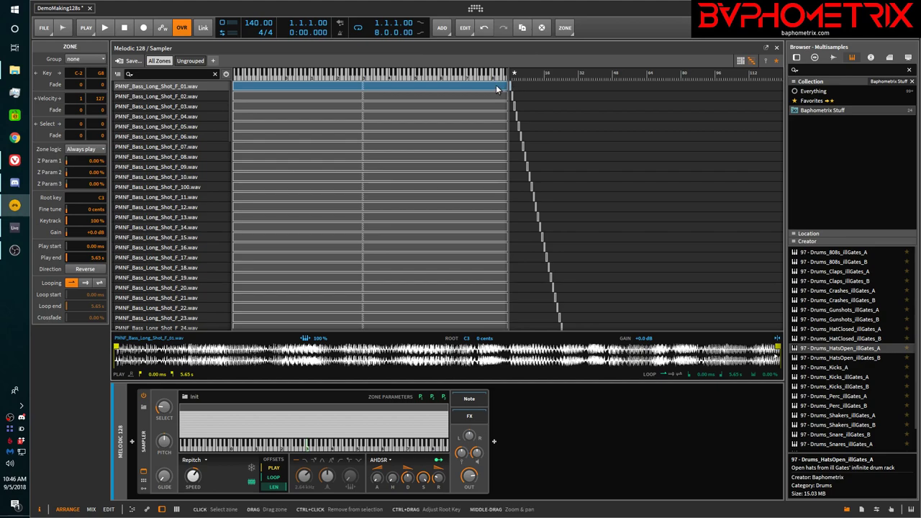
{"action": "left_click", "coordinate": [494, 155]}
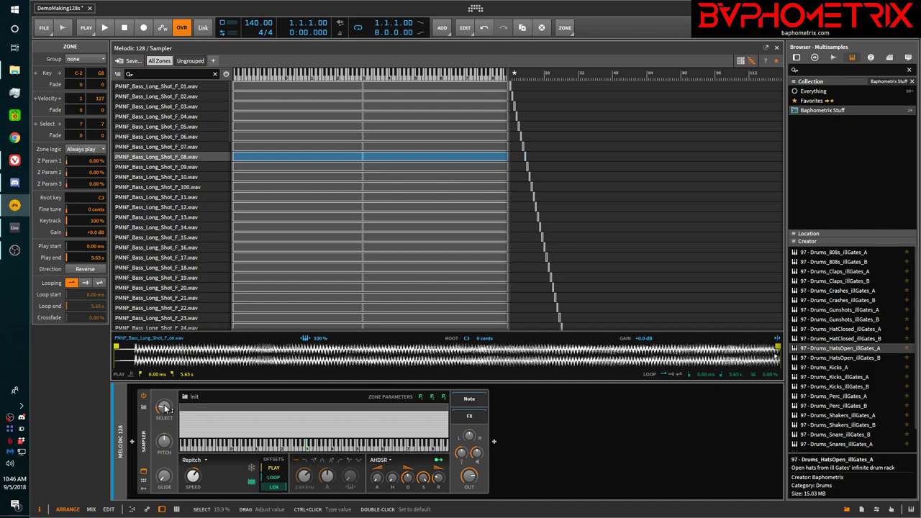
{"action": "left_click_drag", "start_coordinate": [165, 409], "coordinate": [164, 370]}
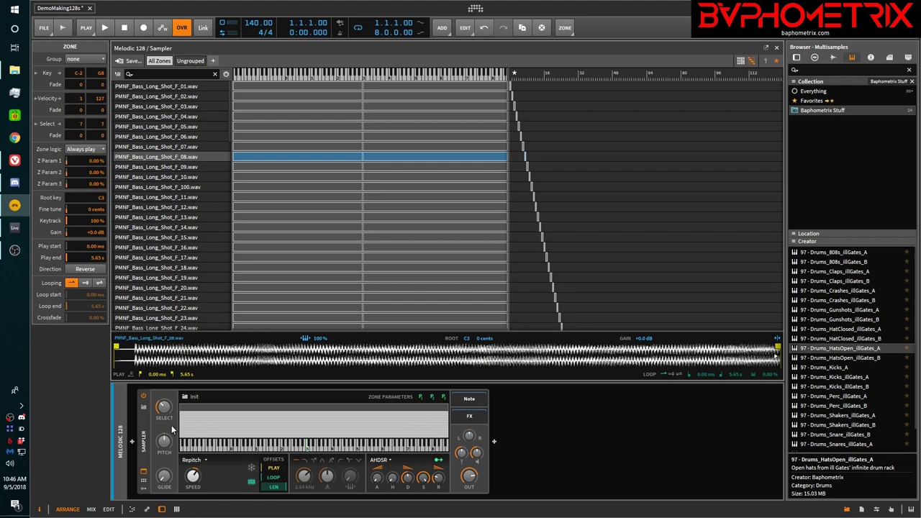
{"action": "left_click", "coordinate": [173, 414]}
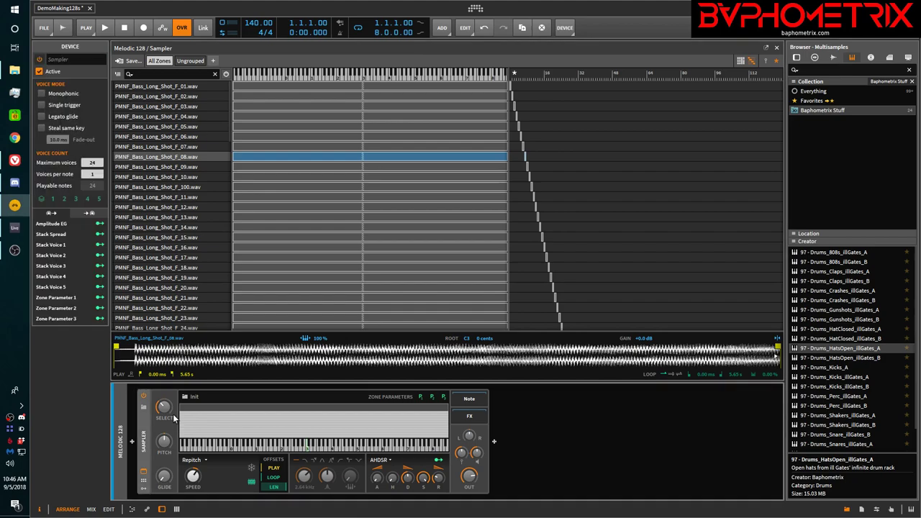
- Solo the Melodic 128 track and reopen its expanded Sampler view
{"action": "key", "text": "e"}
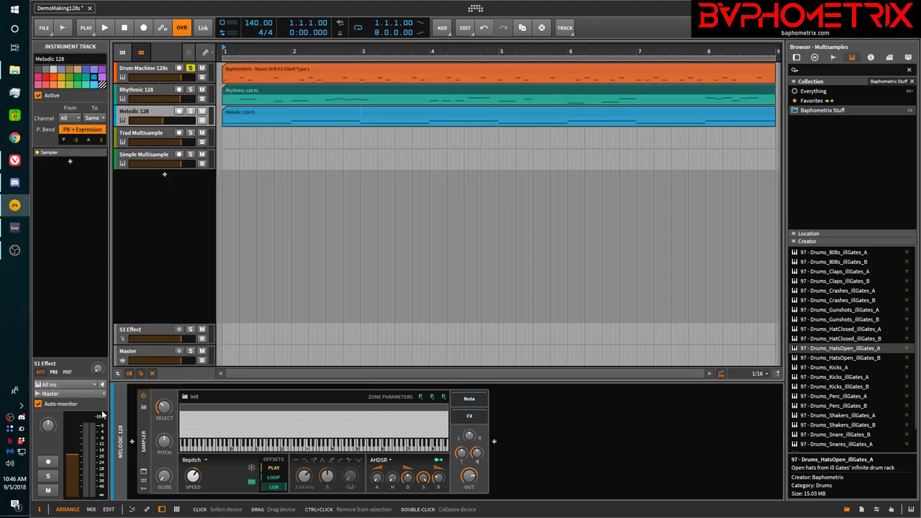
{"action": "left_click", "coordinate": [190, 112]}
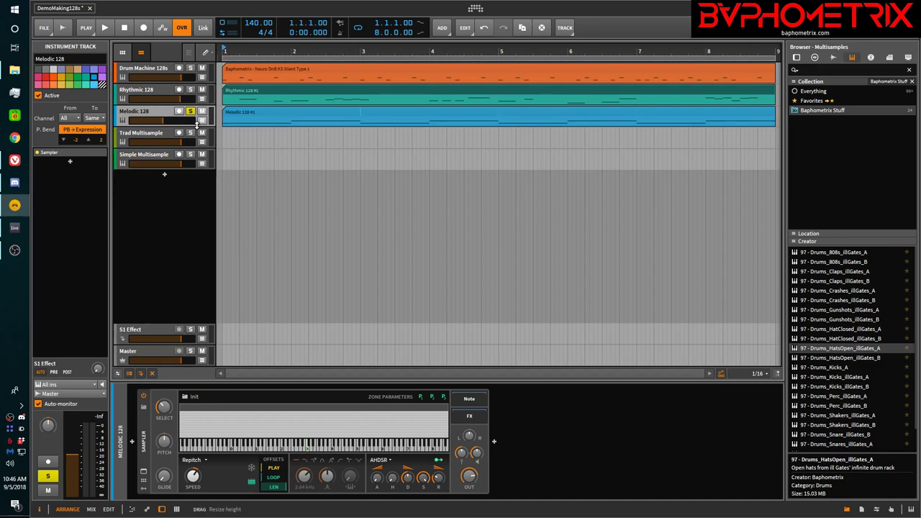
{"action": "left_click", "coordinate": [144, 475]}
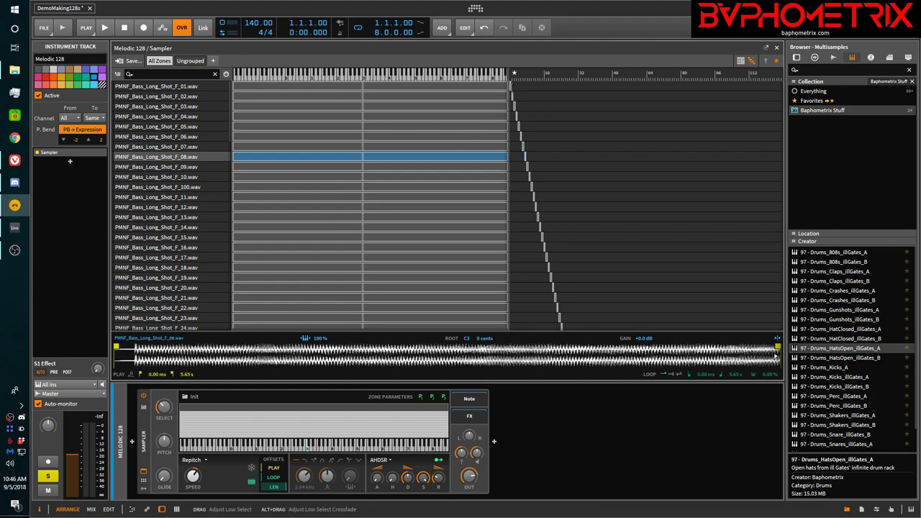
- Set the Sampler's Select amount to about 24% and start playback
{"action": "mouse_move", "coordinate": [164, 409]}
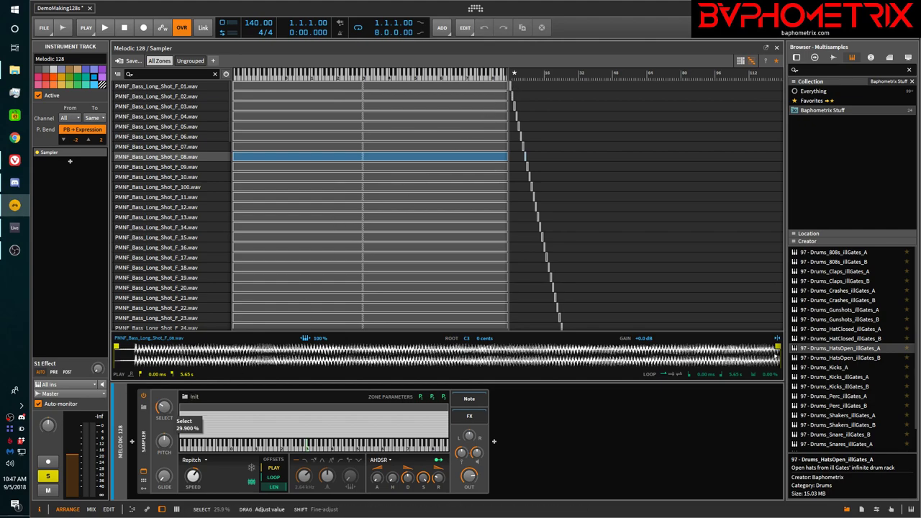
{"action": "left_click_drag", "start_coordinate": [165, 408], "coordinate": [165, 401]}
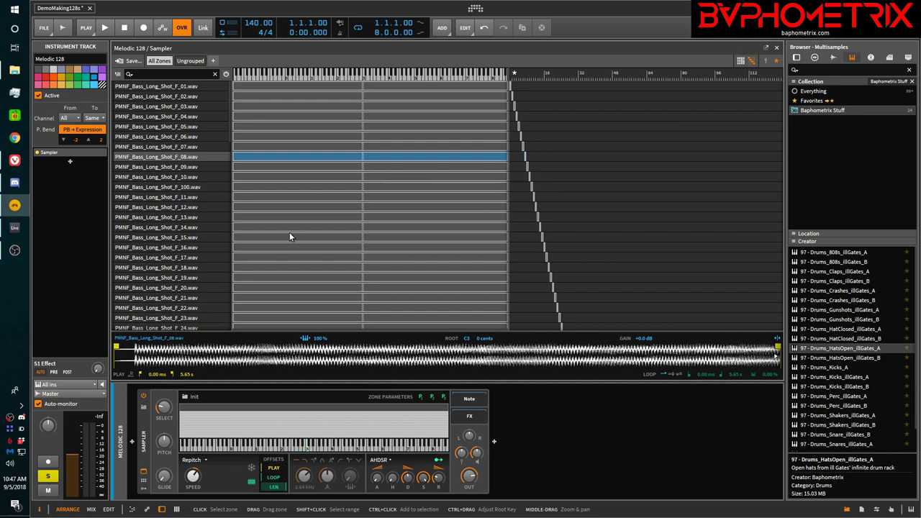
{"action": "key", "text": "space"}
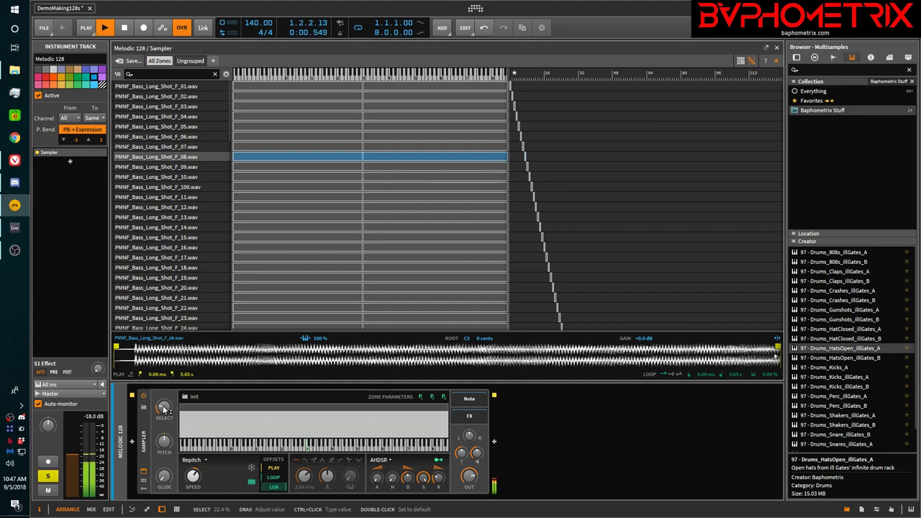
- Reset Select to zero, raise it to about 11.9% while playing, then stop playback
{"action": "double_click", "coordinate": [164, 409]}
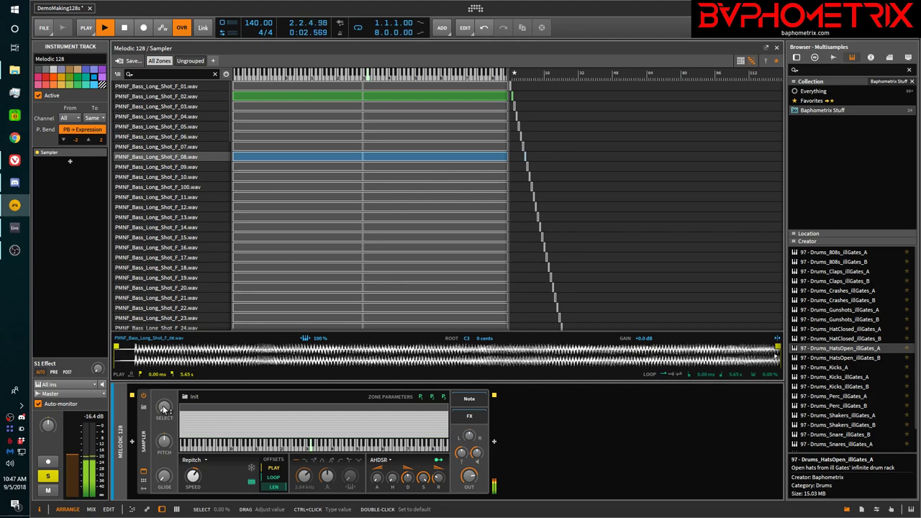
{"action": "scroll", "coordinate": [164, 408], "scroll_direction": "up", "scroll_amount": 3}
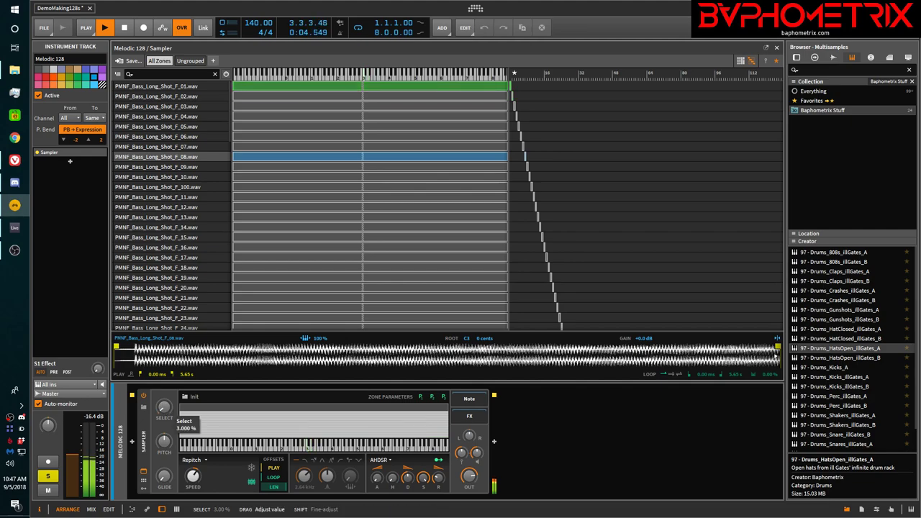
{"action": "left_click_drag", "start_coordinate": [164, 408], "coordinate": [164, 409]}
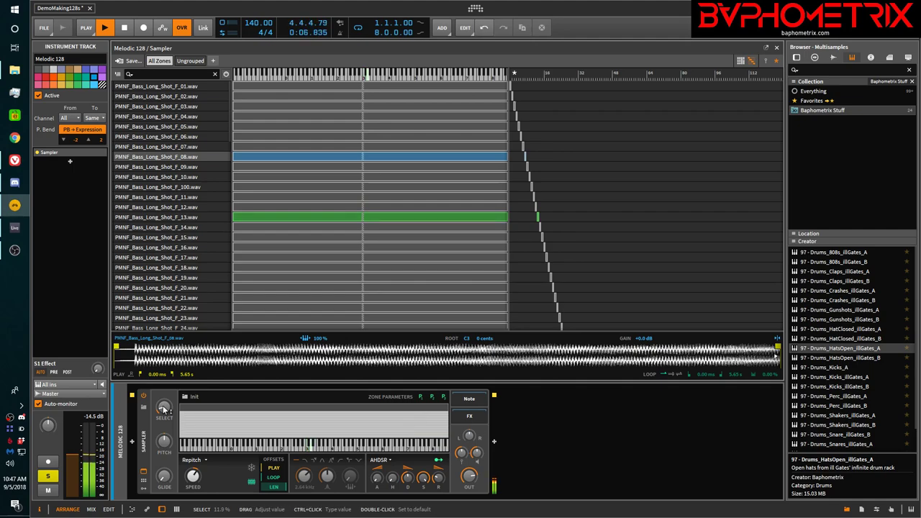
{"action": "key", "text": "space"}
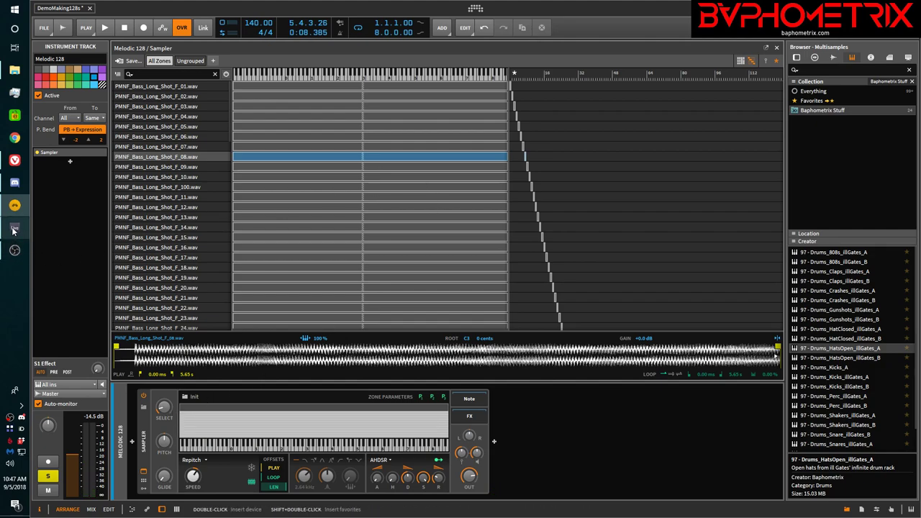
{"action": "mouse_move", "coordinate": [12, 230]}
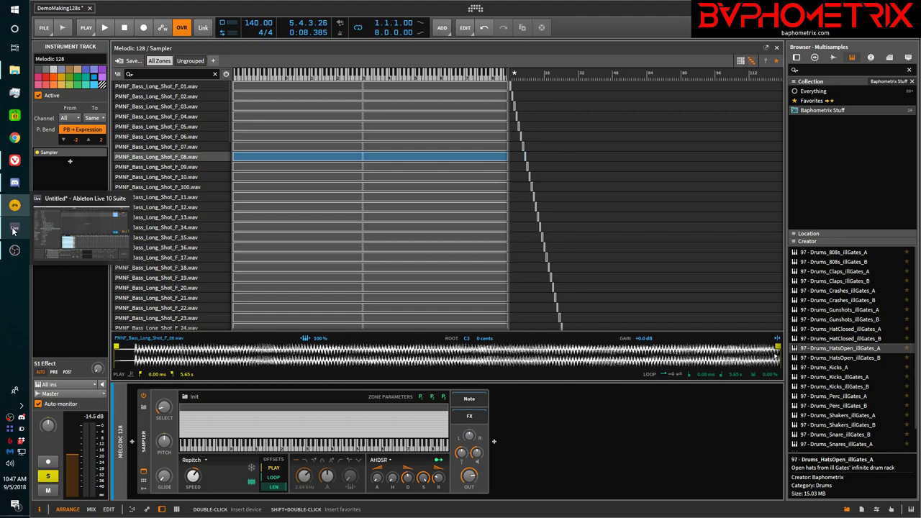
- In Ableton, select the KIK pad's KIK 128 Sampler and show its Zone editor
{"action": "left_click", "coordinate": [13, 231]}
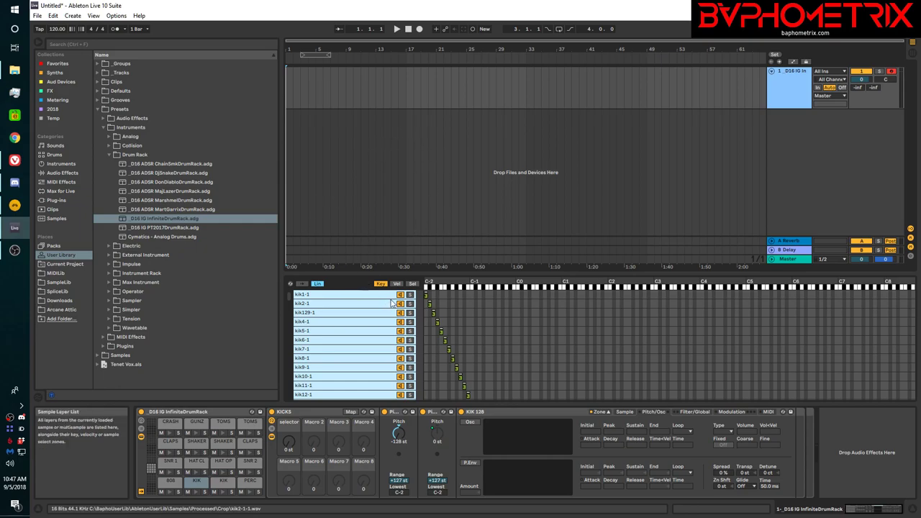
{"action": "left_click", "coordinate": [200, 482]}
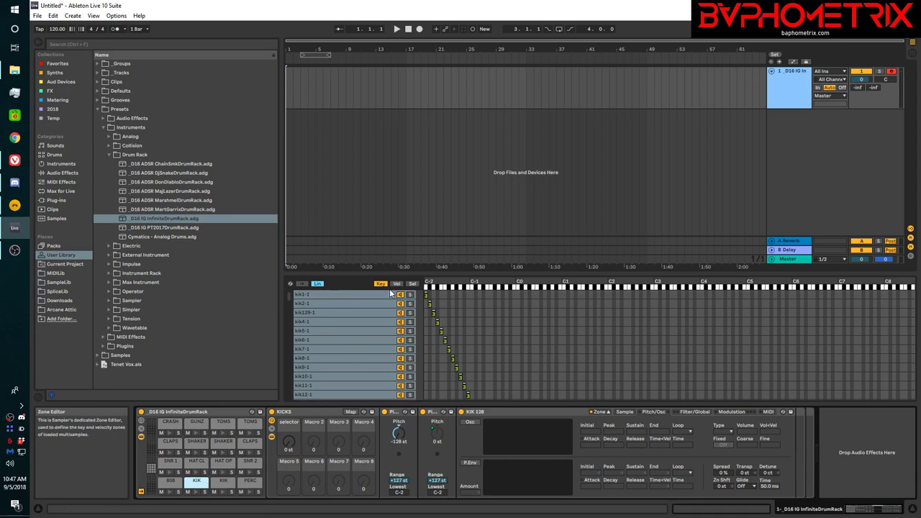
{"action": "left_click", "coordinate": [498, 412]}
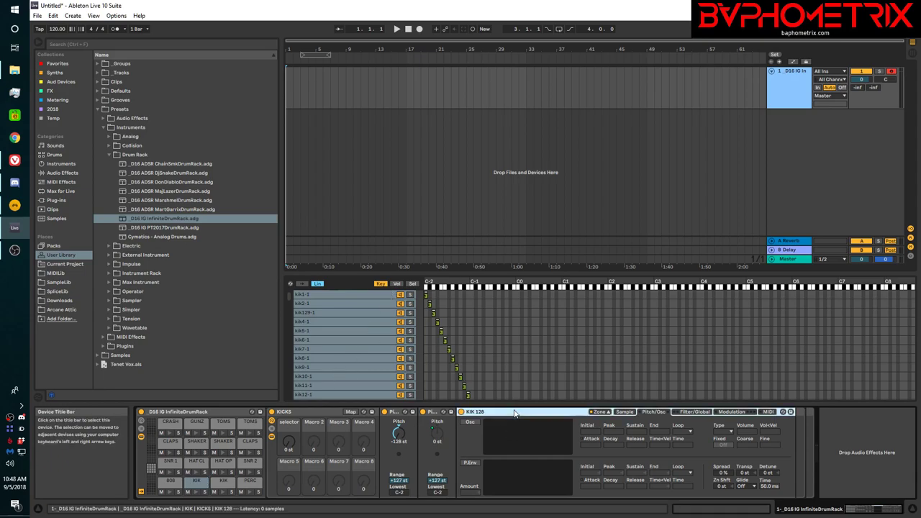
{"action": "left_click", "coordinate": [608, 414]}
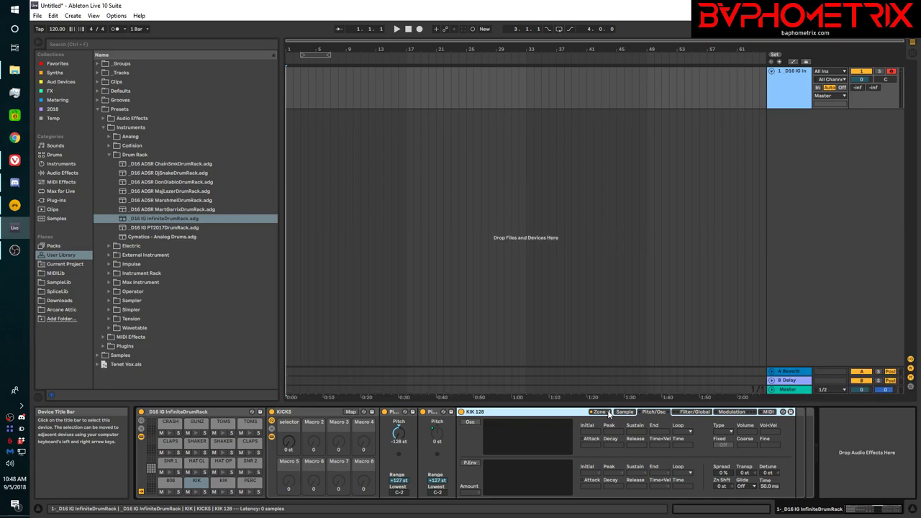
{"action": "left_click", "coordinate": [626, 411]}
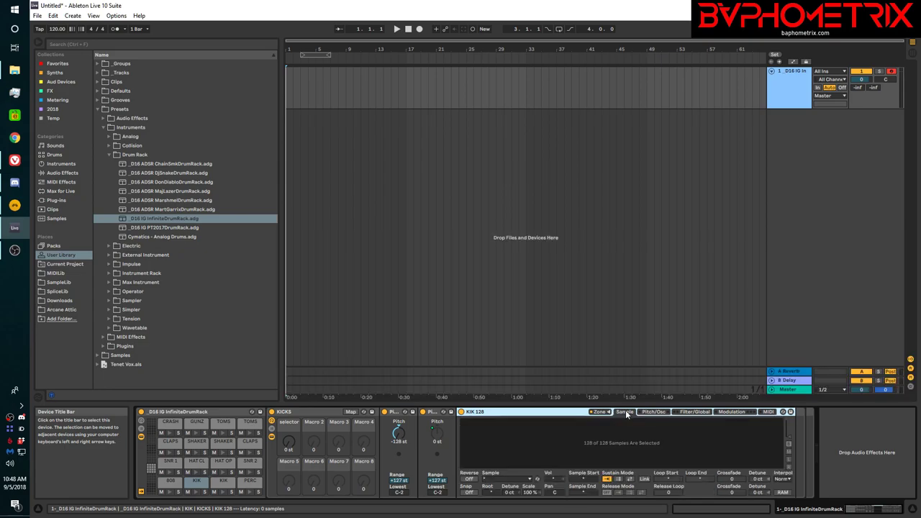
{"action": "left_click", "coordinate": [610, 414]}
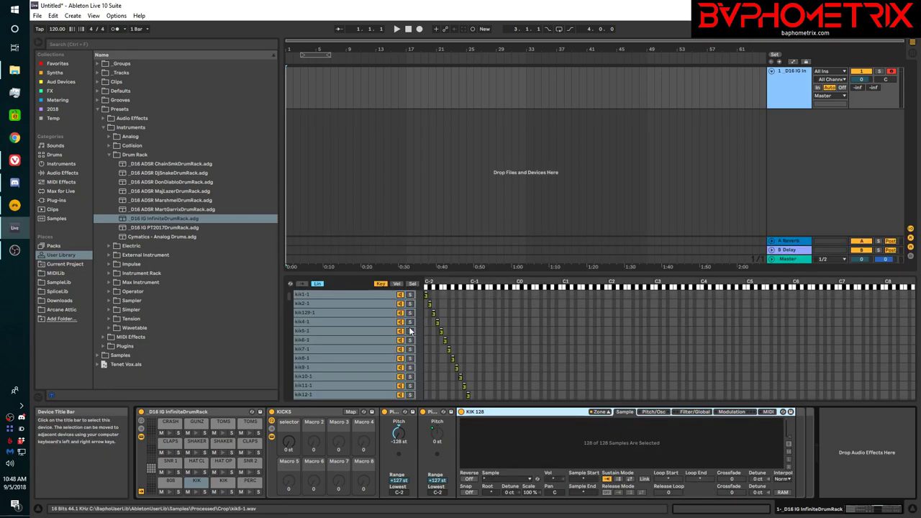
- Select the kik1-1 layer to view its waveform and scroll through the key zones
{"action": "left_click", "coordinate": [354, 293]}
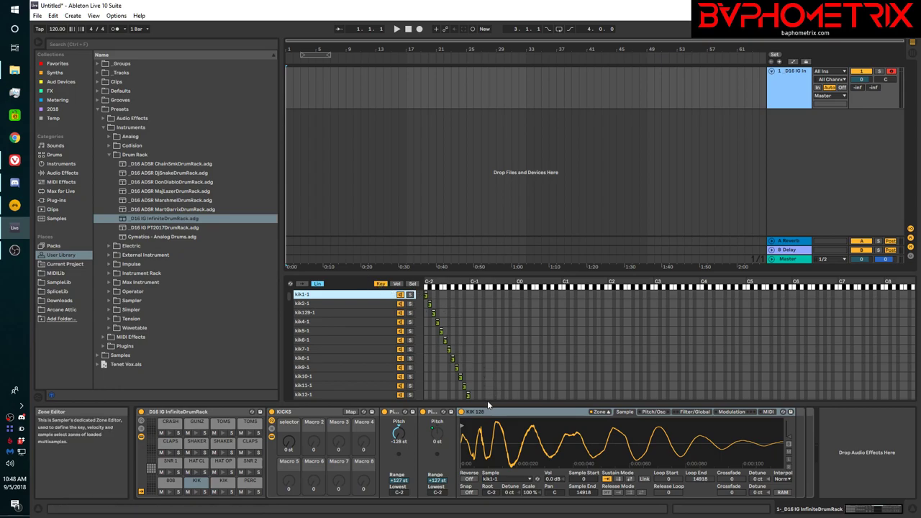
{"action": "scroll", "coordinate": [472, 331], "scroll_direction": "down", "scroll_amount": 2}
{"action": "scroll", "coordinate": [472, 332], "scroll_direction": "up", "scroll_amount": 2}
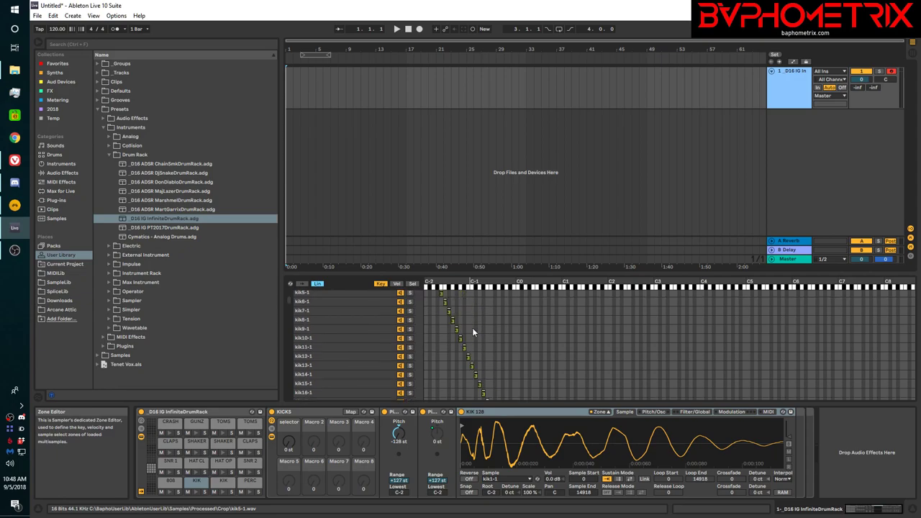
{"action": "scroll", "coordinate": [472, 332], "scroll_direction": "down", "scroll_amount": 3}
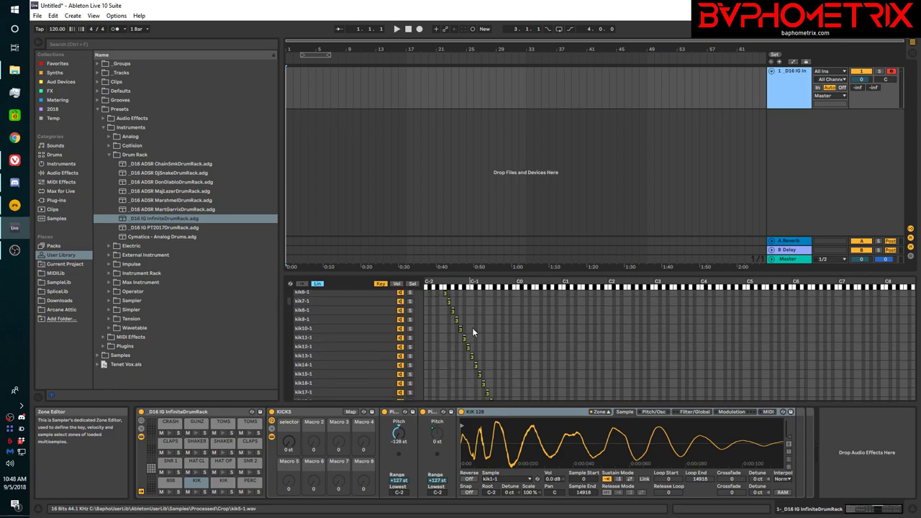
{"action": "scroll", "coordinate": [472, 332], "scroll_direction": "down", "scroll_amount": 2}
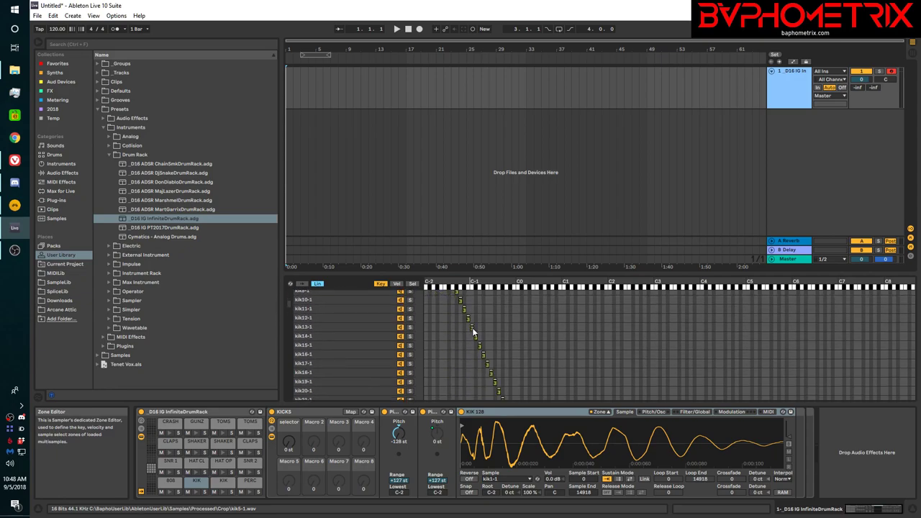
{"action": "scroll", "coordinate": [473, 332], "scroll_direction": "up", "scroll_amount": 1}
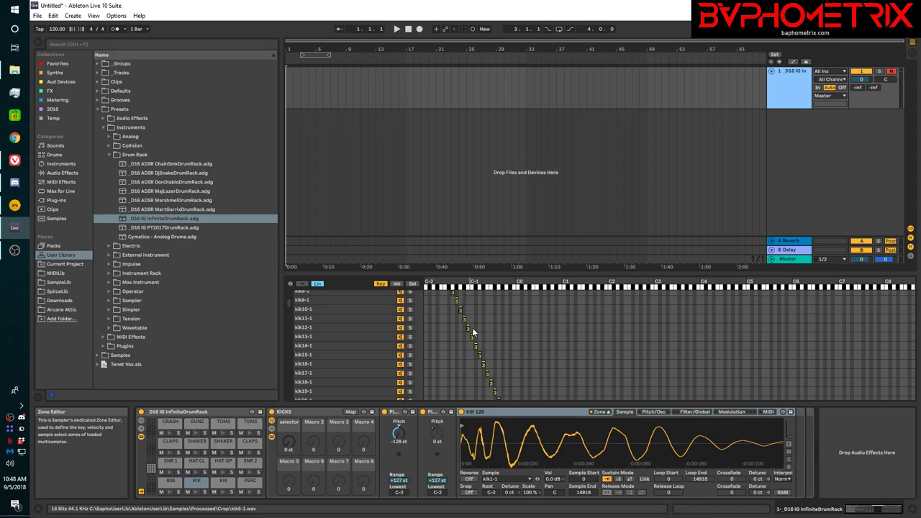
- Back in Bitwig, open the Rhythmic 128 Sampler's zone list and widen the key area to fit all shkrs zones
{"action": "left_click", "coordinate": [14, 205]}
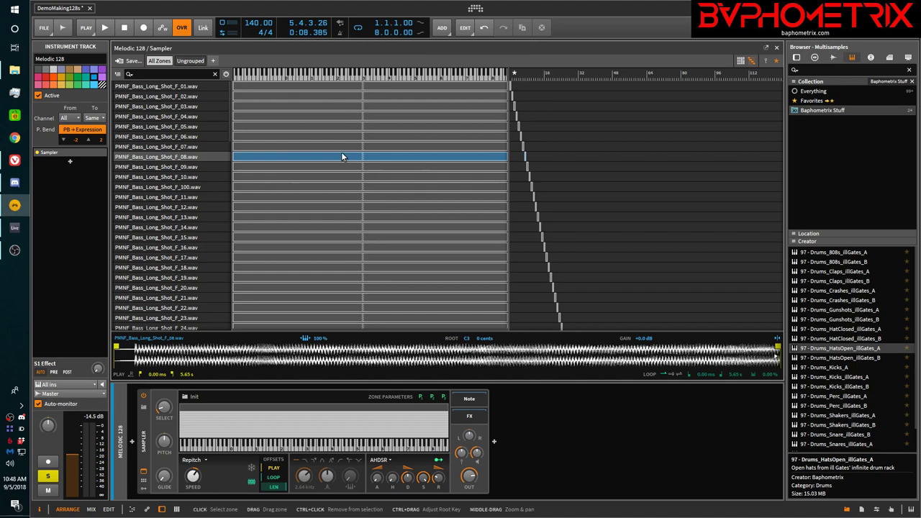
{"action": "left_click", "coordinate": [143, 472]}
{"action": "left_click", "coordinate": [141, 92]}
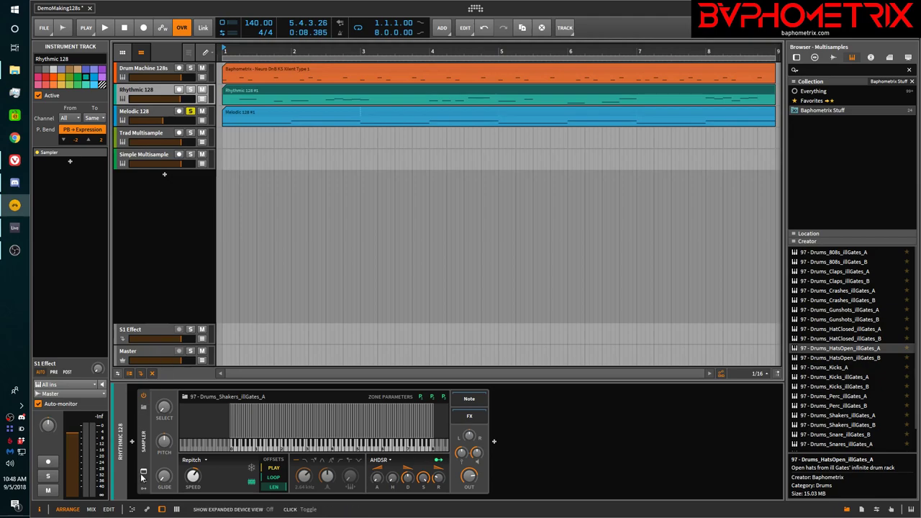
{"action": "left_click", "coordinate": [143, 441]}
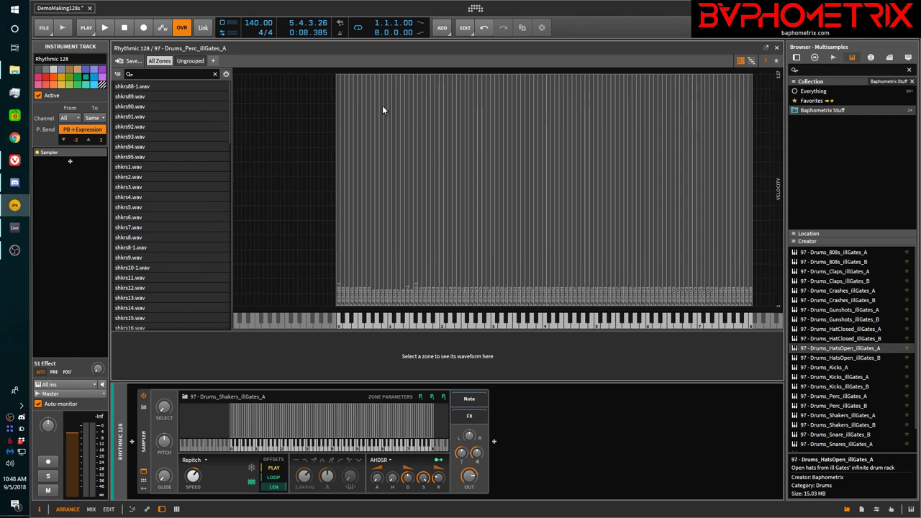
{"action": "left_click", "coordinate": [752, 62]}
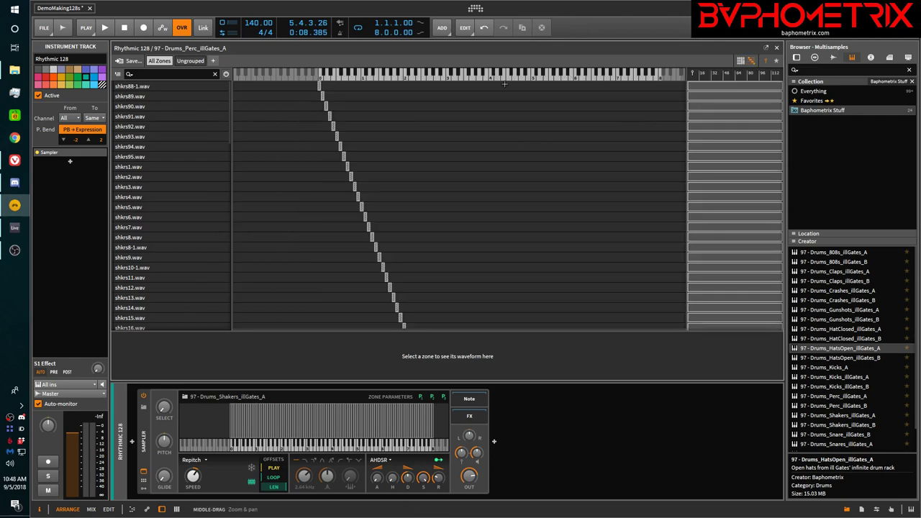
{"action": "left_click_drag", "start_coordinate": [689, 73], "coordinate": [523, 73]}
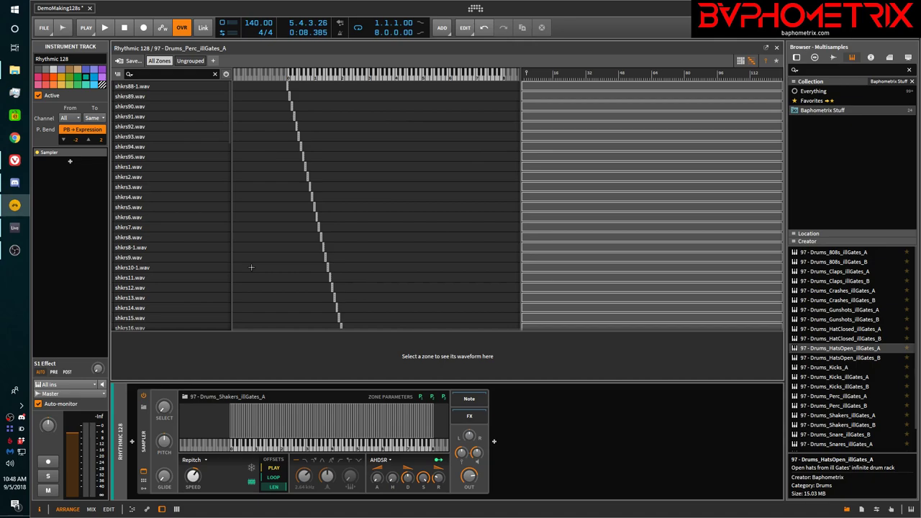
- Return to Ableton and switch the KIK chain list to velocity ranges with Vel
{"action": "left_click", "coordinate": [12, 229]}
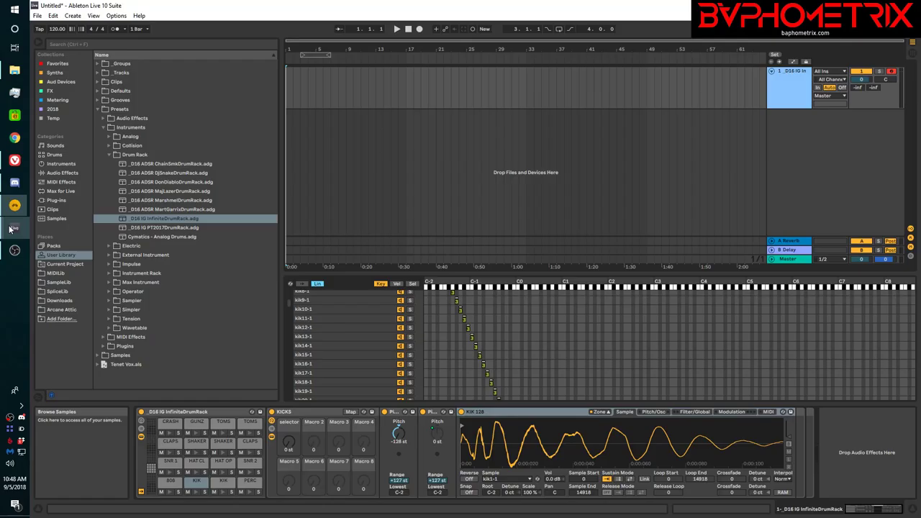
{"action": "left_click", "coordinate": [398, 285]}
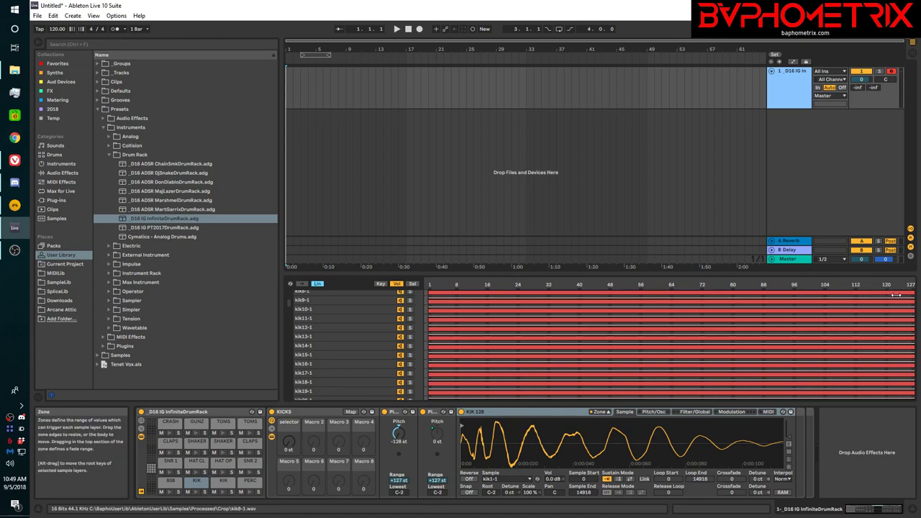
- In Bitwig, show velocity on the Rhythmic 128 shaker zone map's second axis, then return to Live
{"action": "left_click", "coordinate": [19, 207]}
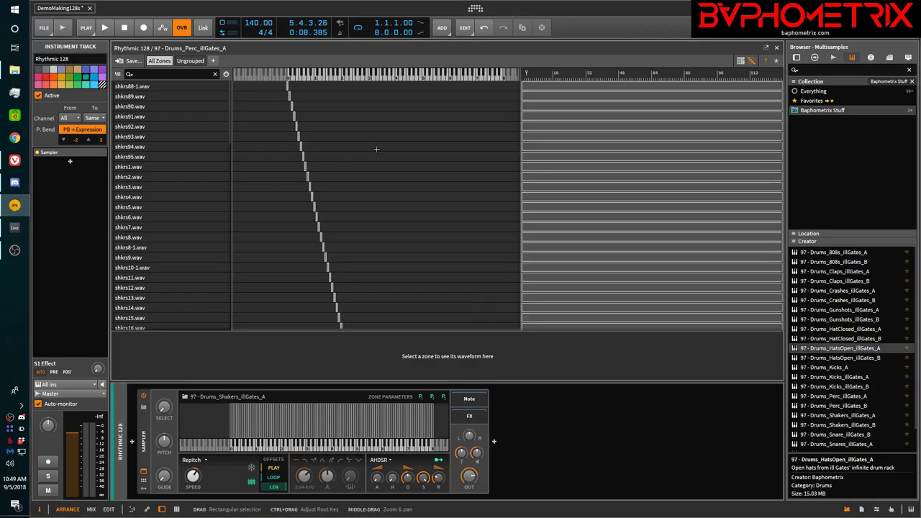
{"action": "left_click", "coordinate": [766, 62]}
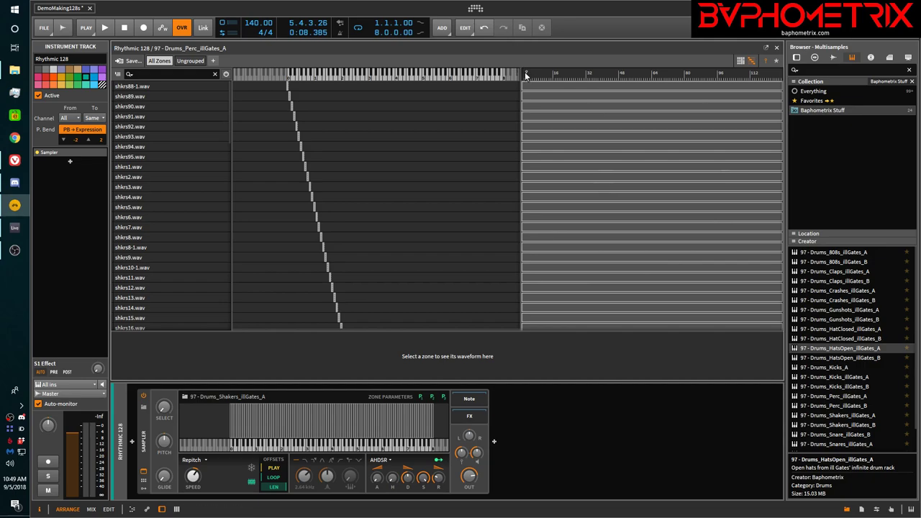
{"action": "left_click", "coordinate": [14, 228]}
- Show the kick chains' Sel ranges and sweep the chain selector across them, leaving it at 0
{"action": "left_click", "coordinate": [414, 285]}
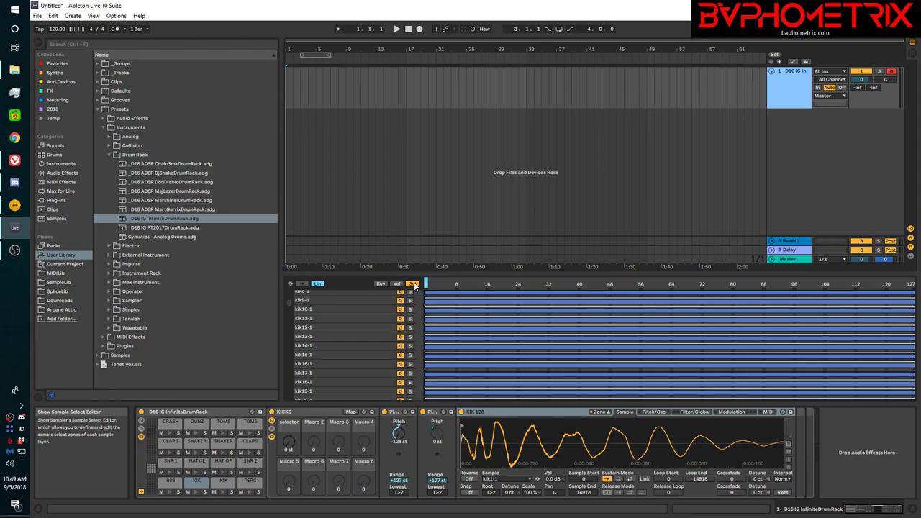
{"action": "mouse_move", "coordinate": [426, 284]}
{"action": "left_mouse_down"}
{"action": "mouse_move", "coordinate": [560, 284]}
{"action": "mouse_move", "coordinate": [449, 284]}
{"action": "mouse_move", "coordinate": [514, 284]}
{"action": "left_mouse_up"}
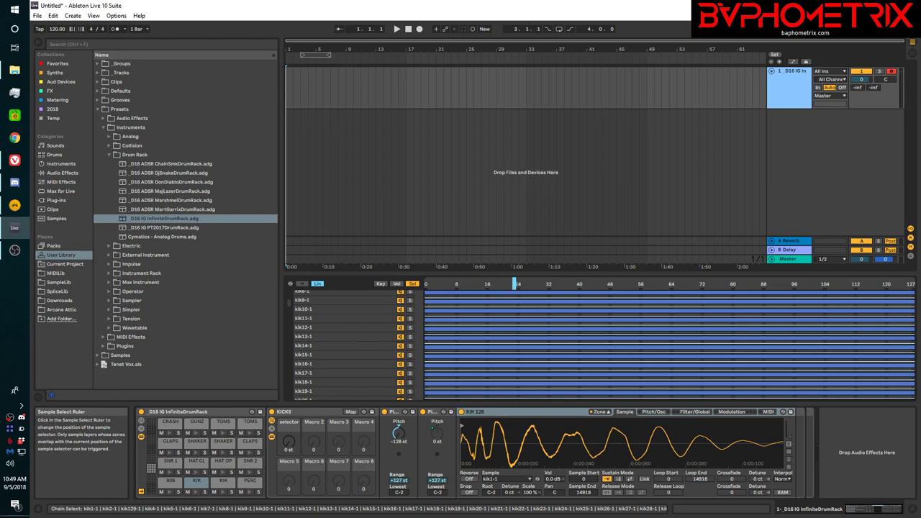
{"action": "right_click", "coordinate": [515, 285]}
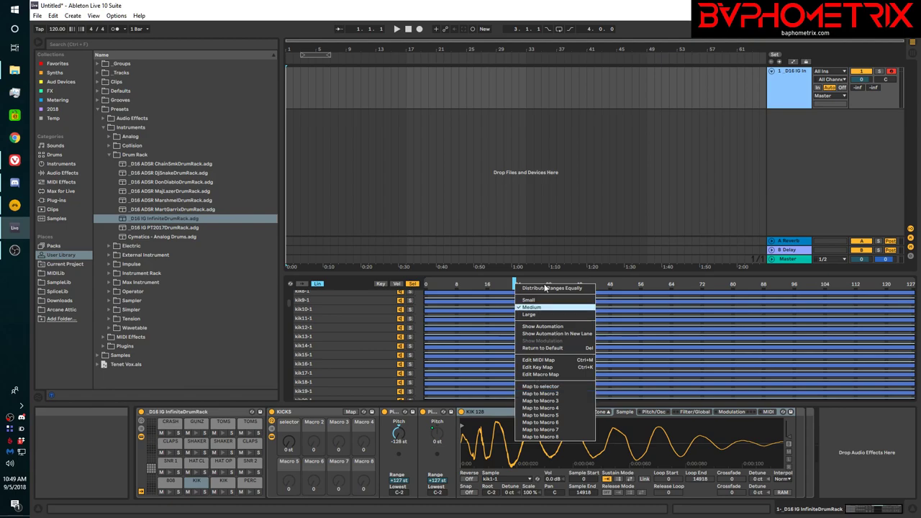
{"action": "left_click", "coordinate": [513, 283]}
{"action": "mouse_move", "coordinate": [514, 283]}
{"action": "left_mouse_down"}
{"action": "mouse_move", "coordinate": [430, 284]}
{"action": "mouse_move", "coordinate": [595, 284]}
{"action": "mouse_move", "coordinate": [441, 283]}
{"action": "left_mouse_up"}
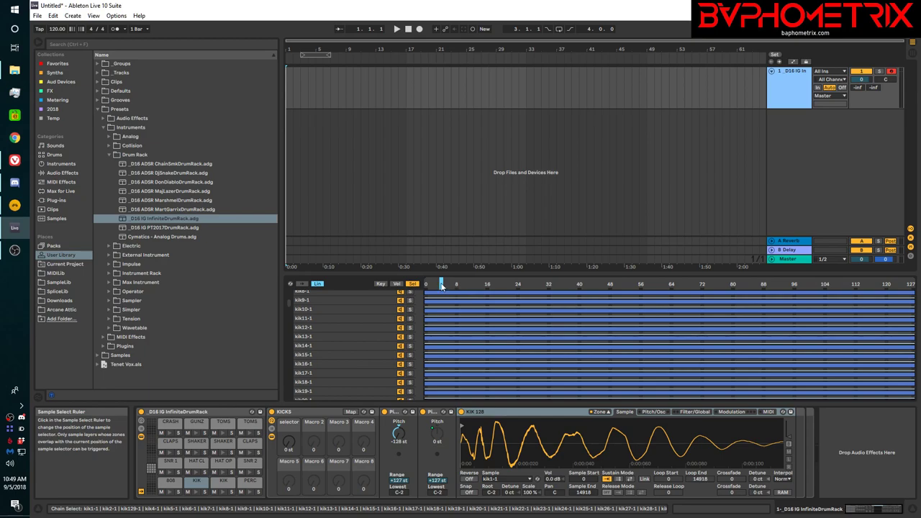
{"action": "left_click_drag", "start_coordinate": [441, 283], "coordinate": [426, 283]}
{"action": "mouse_move", "coordinate": [425, 283]}
{"action": "left_mouse_down"}
{"action": "mouse_move", "coordinate": [906, 283]}
{"action": "mouse_move", "coordinate": [426, 284]}
{"action": "left_mouse_up"}
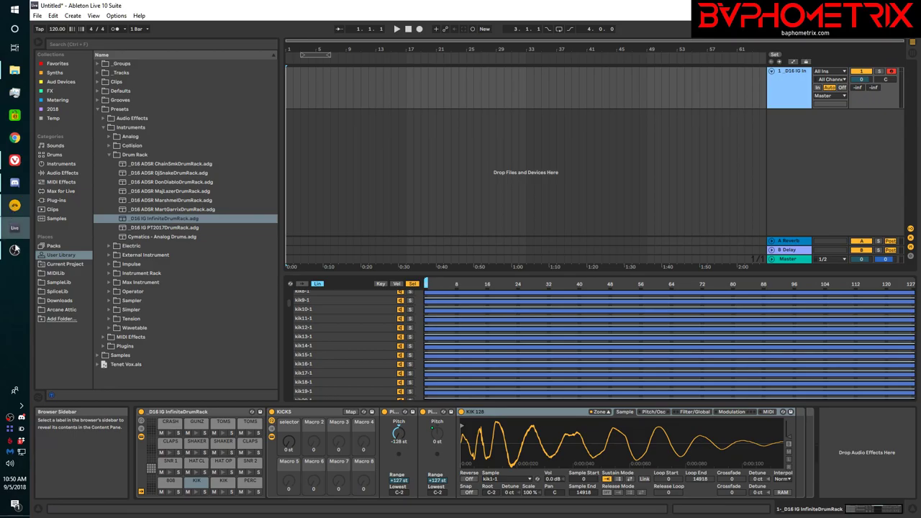
- Toggle the shaker zone map's second axis between Select and velocity, ending on Select
{"action": "left_click", "coordinate": [15, 204]}
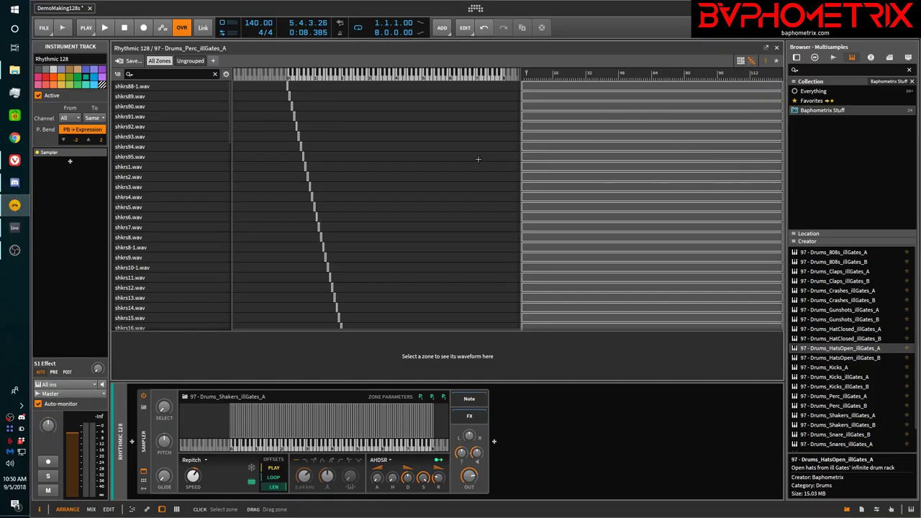
{"action": "left_click", "coordinate": [777, 62]}
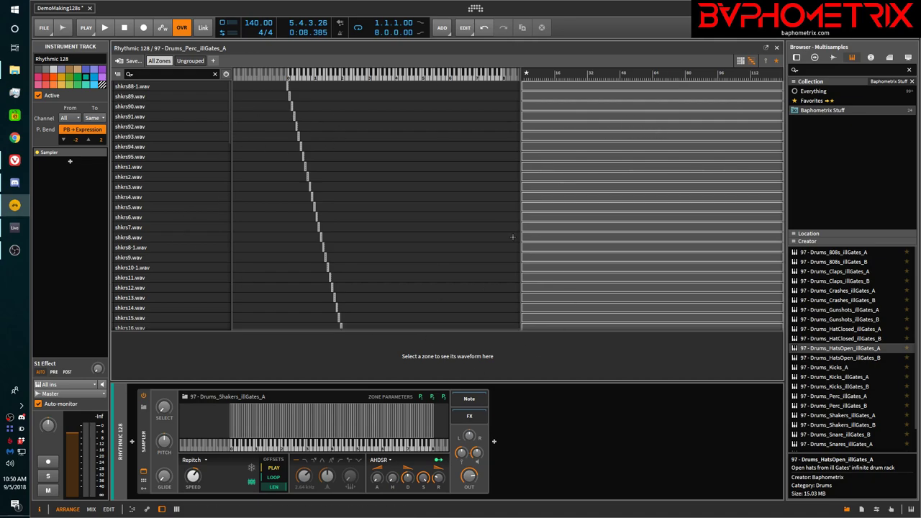
{"action": "left_click", "coordinate": [768, 64]}
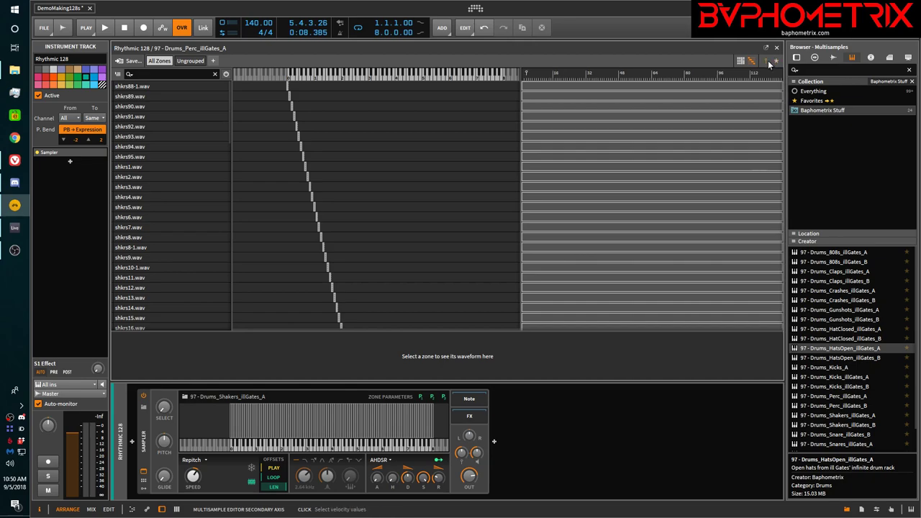
{"action": "left_click", "coordinate": [776, 64]}
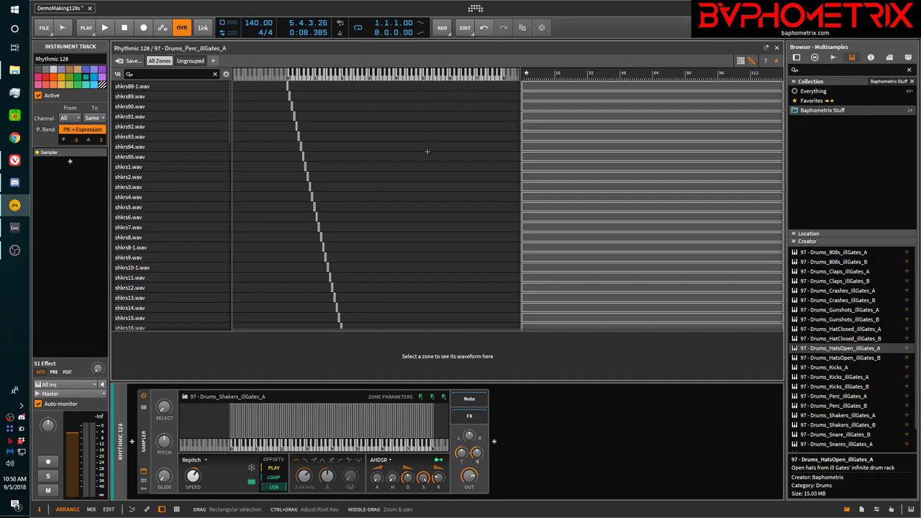
- Select the Melodic 128 track and expand its Sampler to show the PMNF_Bass_Long_Shot_F zones
{"action": "left_click", "coordinate": [144, 473]}
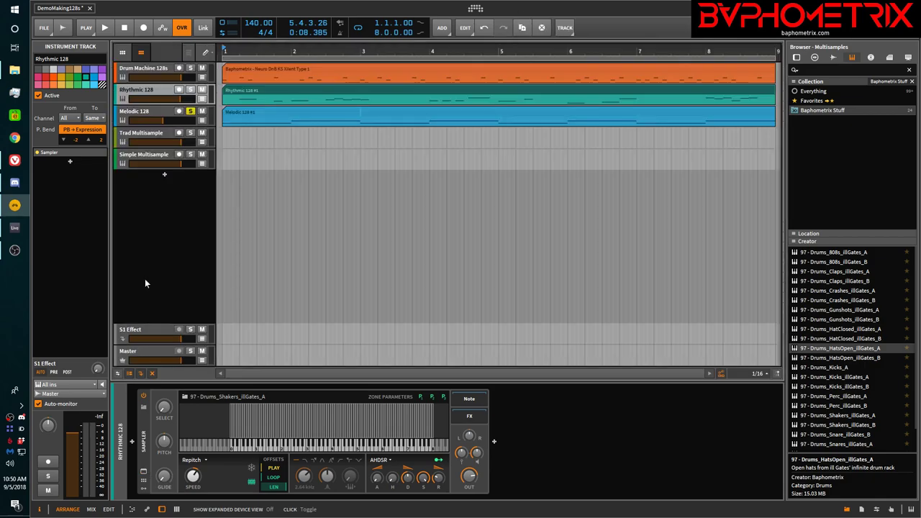
{"action": "left_click", "coordinate": [149, 113]}
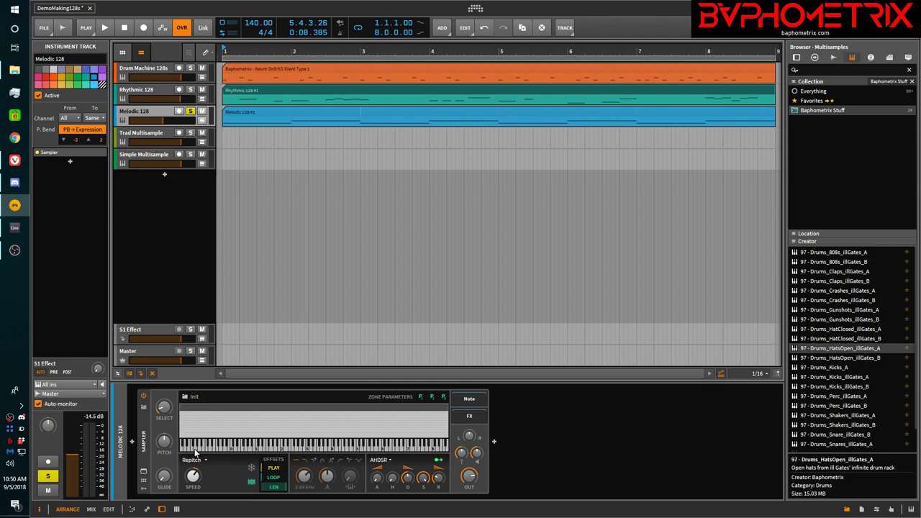
{"action": "left_click", "coordinate": [144, 472]}
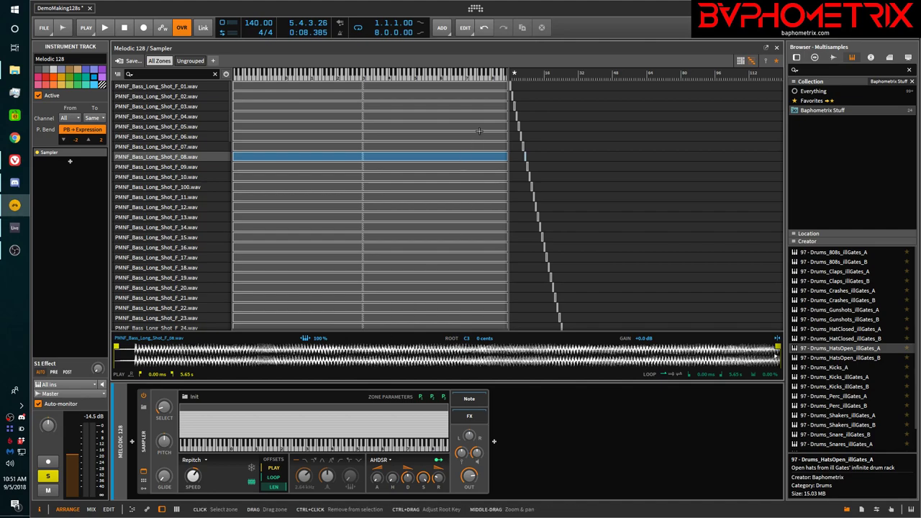
{"action": "left_click", "coordinate": [764, 62]}
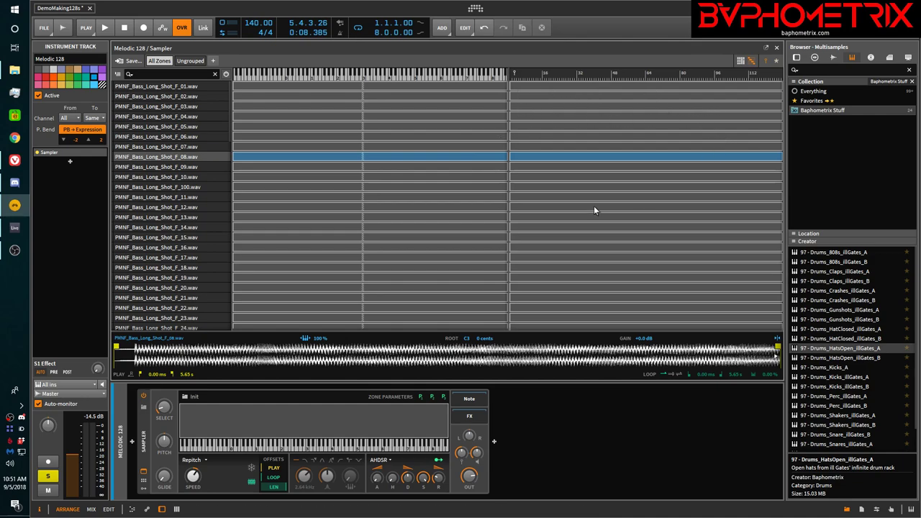
{"action": "left_click", "coordinate": [765, 60]}
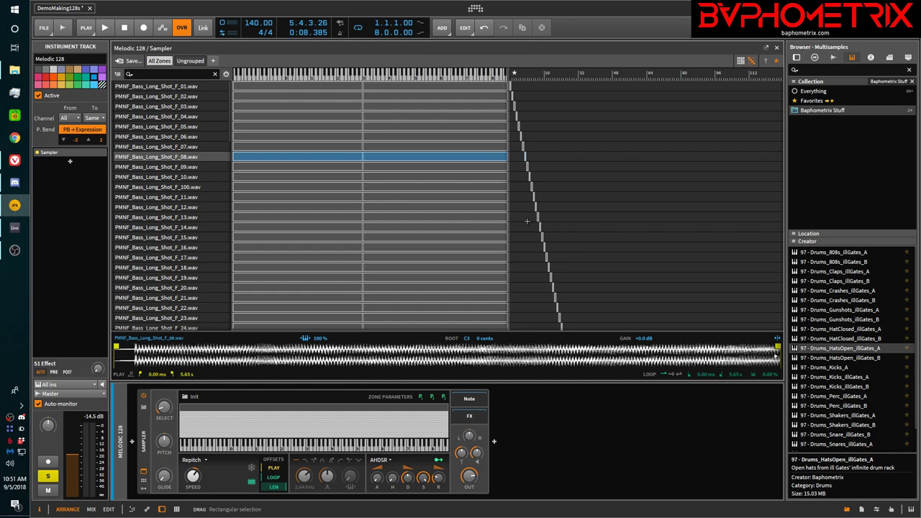
{"action": "left_click", "coordinate": [14, 228]}
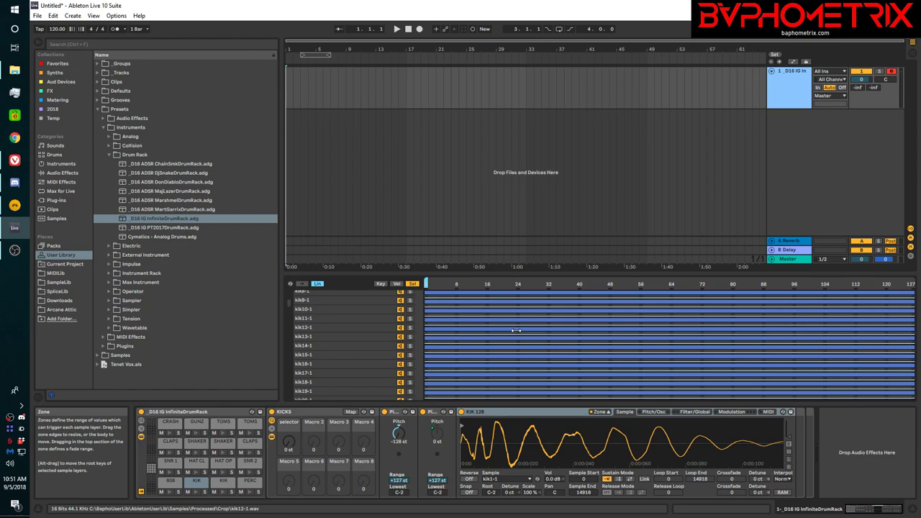
{"action": "left_click", "coordinate": [14, 206]}
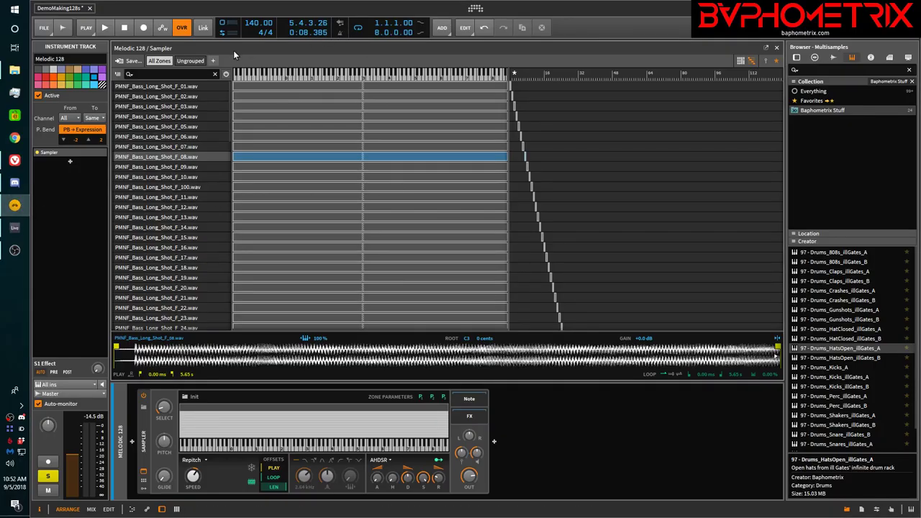
- Select, solo and record-arm the Trad Multisample track
{"action": "left_click", "coordinate": [143, 473]}
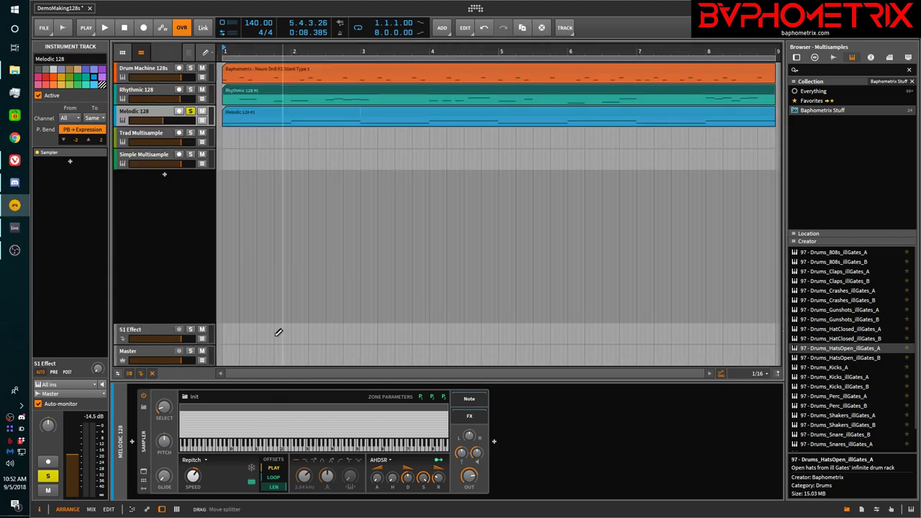
{"action": "left_click", "coordinate": [153, 135]}
{"action": "left_click", "coordinate": [191, 134]}
{"action": "left_click", "coordinate": [179, 134]}
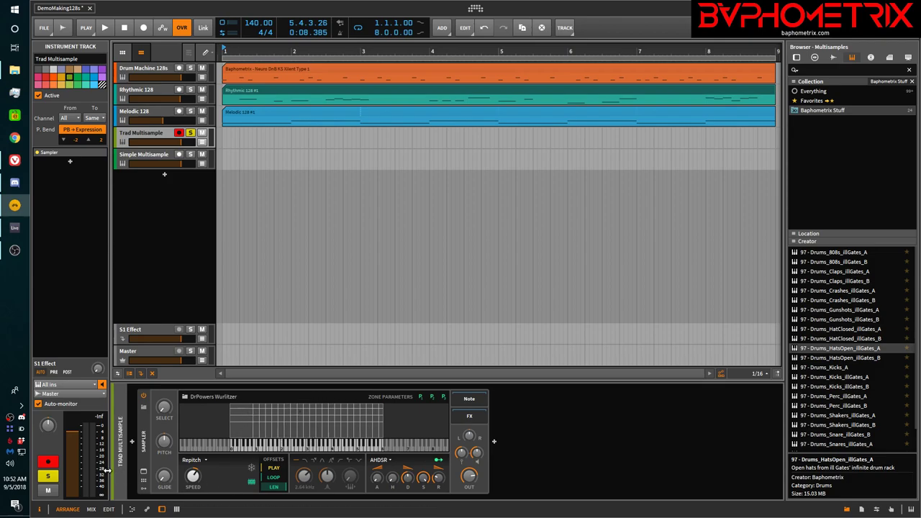
- Expand the Wurlitzer Sampler's zone map and play the 't' note three times with Caps Lock on
{"action": "left_click", "coordinate": [143, 473]}
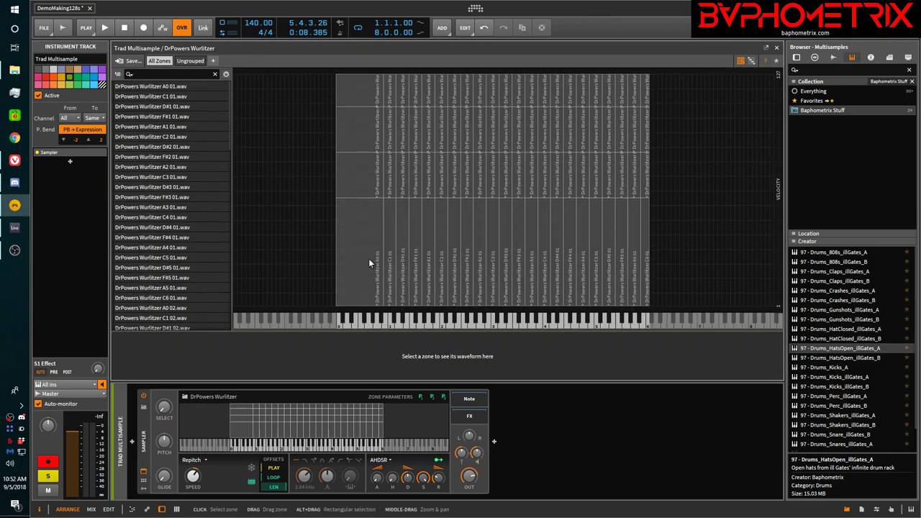
{"action": "key", "text": "Caps_Lock"}
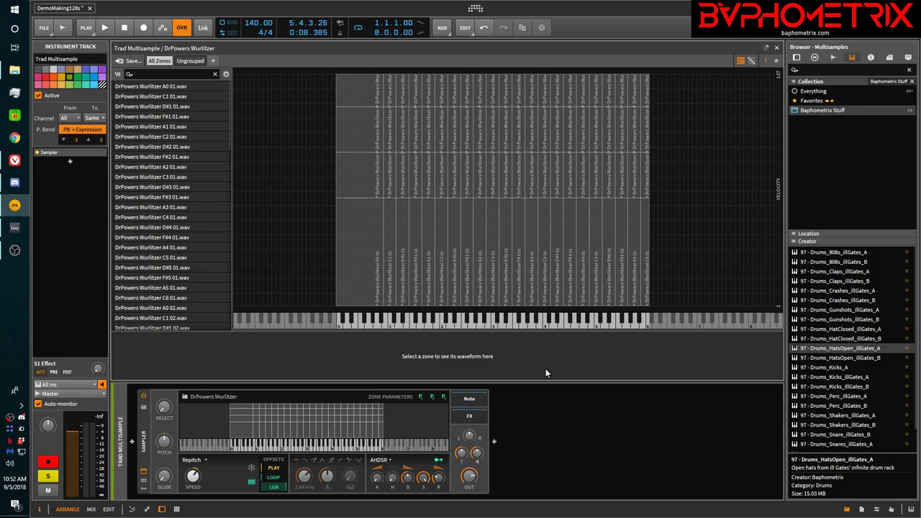
{"action": "key", "text": "t"}
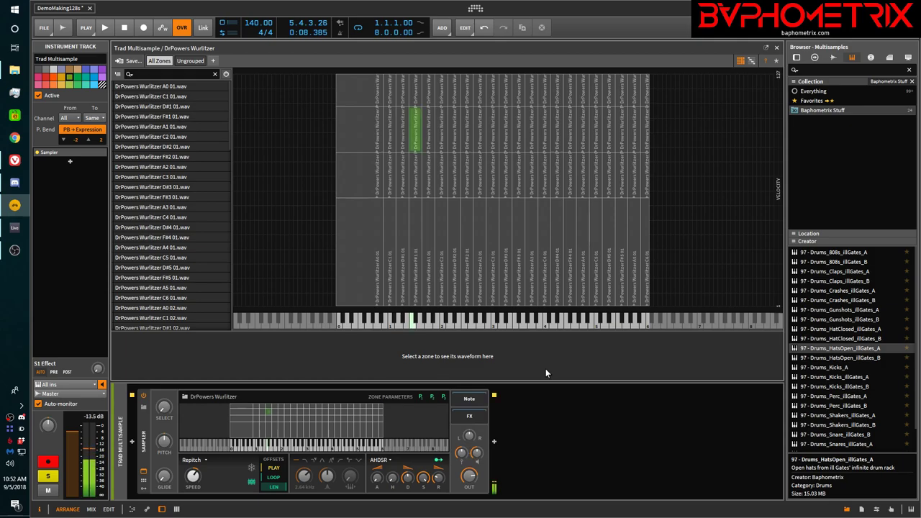
{"action": "key", "text": "t"}
{"action": "key", "text": "t"}
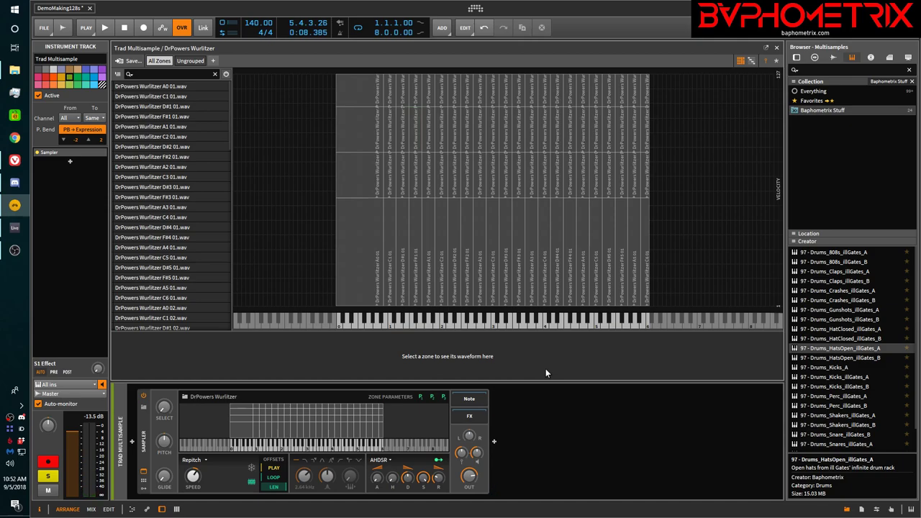
{"action": "key", "text": "t"}
{"action": "key", "text": "t"}
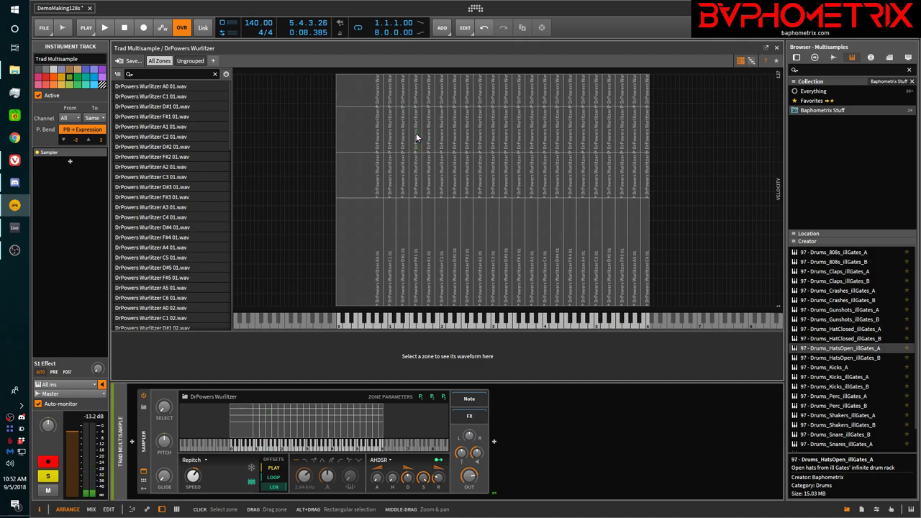
- Select and audition the F#1 zone, spanning keys F1–G1 and velocity 85–109
{"action": "left_click", "coordinate": [416, 137]}
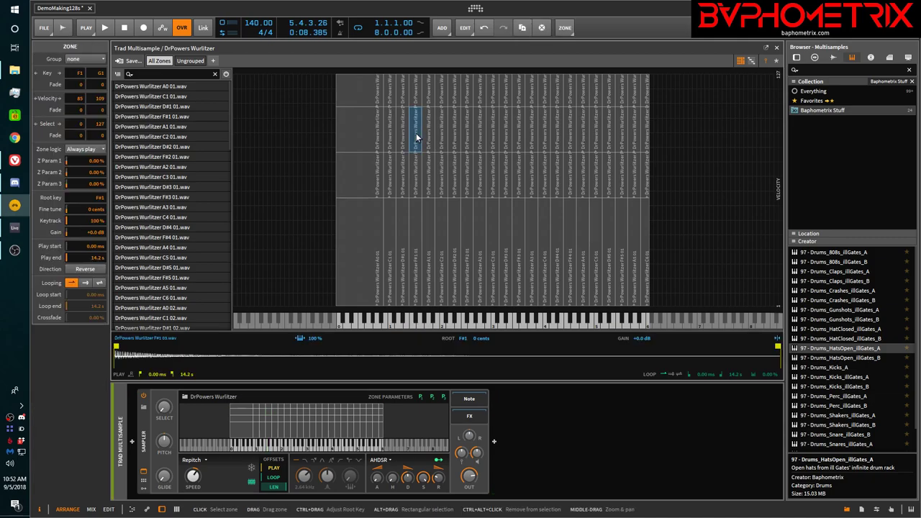
{"action": "left_click", "coordinate": [416, 137]}
{"action": "left_click", "coordinate": [415, 138]}
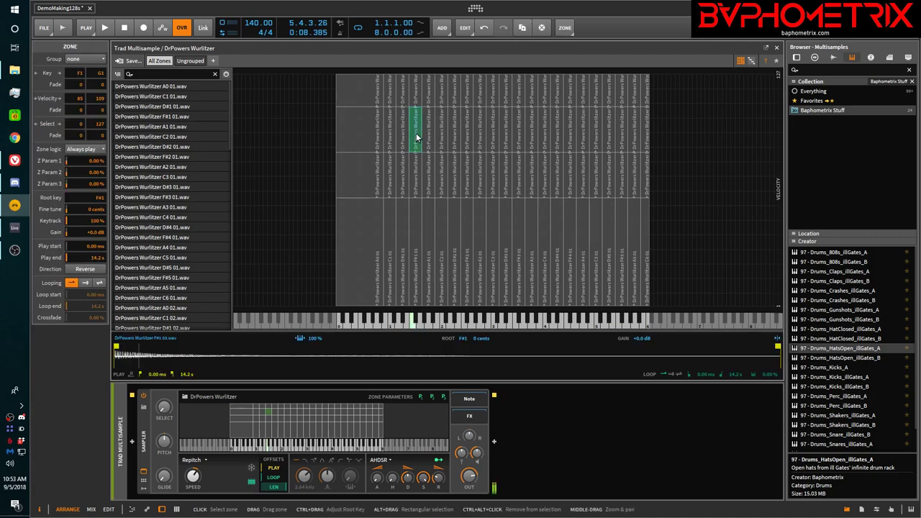
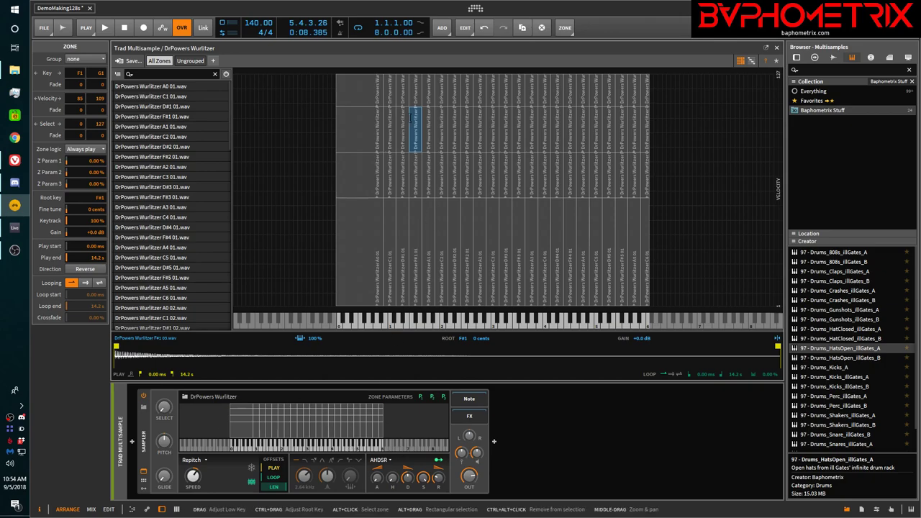
- Inspect the F#1 zone's velocity layers, from 110–127 down to the lowest layer
{"action": "left_click", "coordinate": [416, 90]}
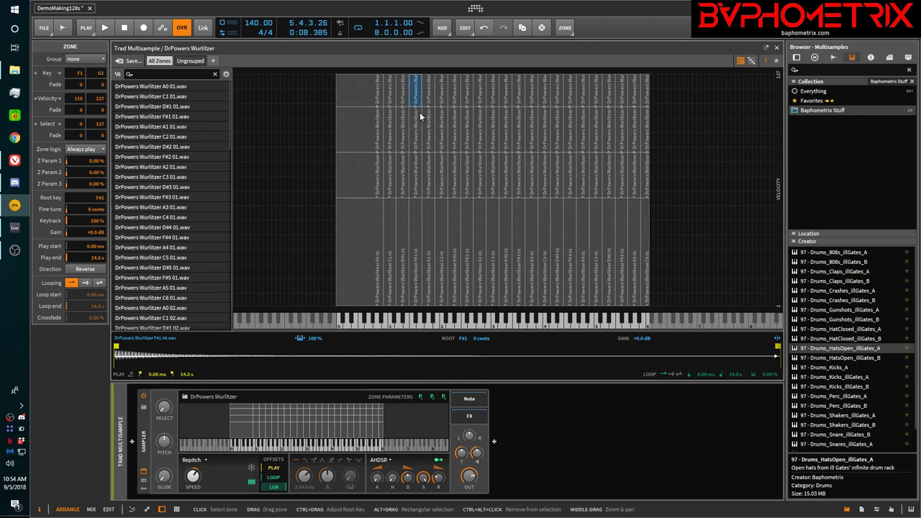
{"action": "left_click", "coordinate": [415, 131]}
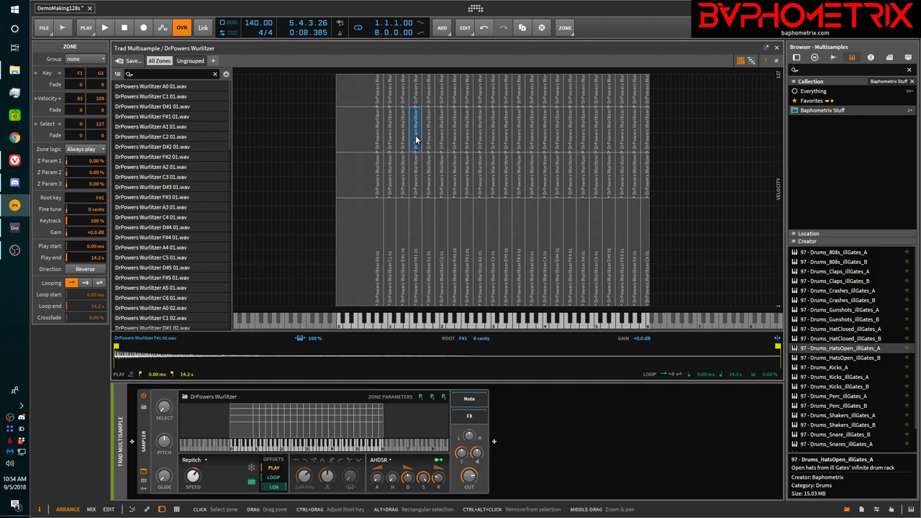
{"action": "left_click", "coordinate": [417, 175]}
{"action": "left_click", "coordinate": [418, 234]}
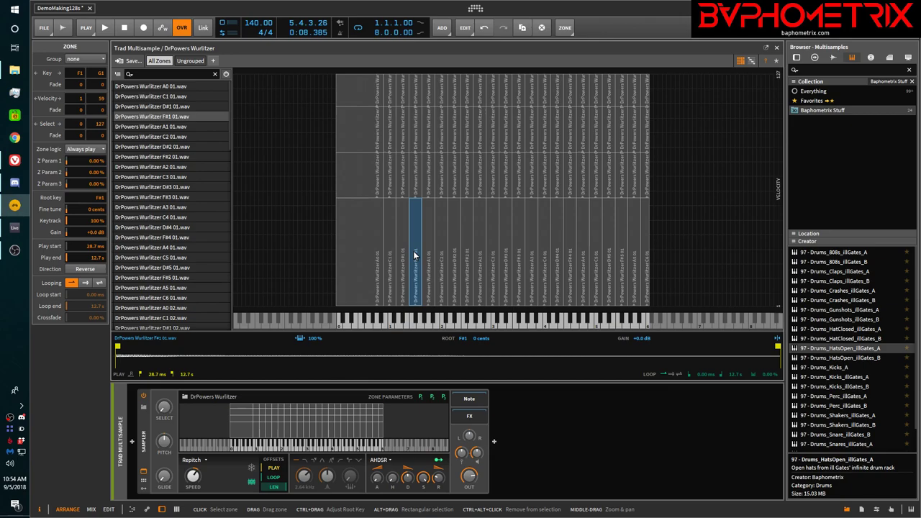
{"action": "left_click", "coordinate": [414, 130]}
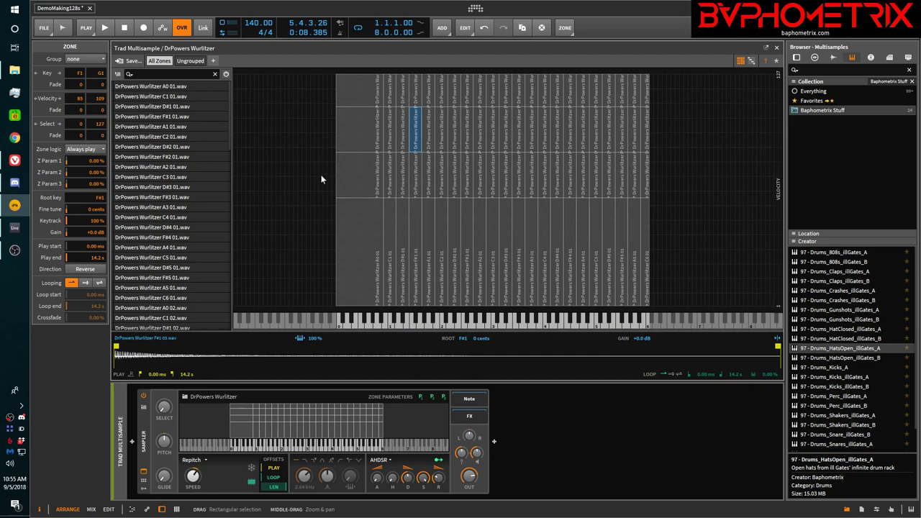
- Collapse the multisample zone editor and select the Melodic 128 track and its clip
{"action": "left_click", "coordinate": [144, 474]}
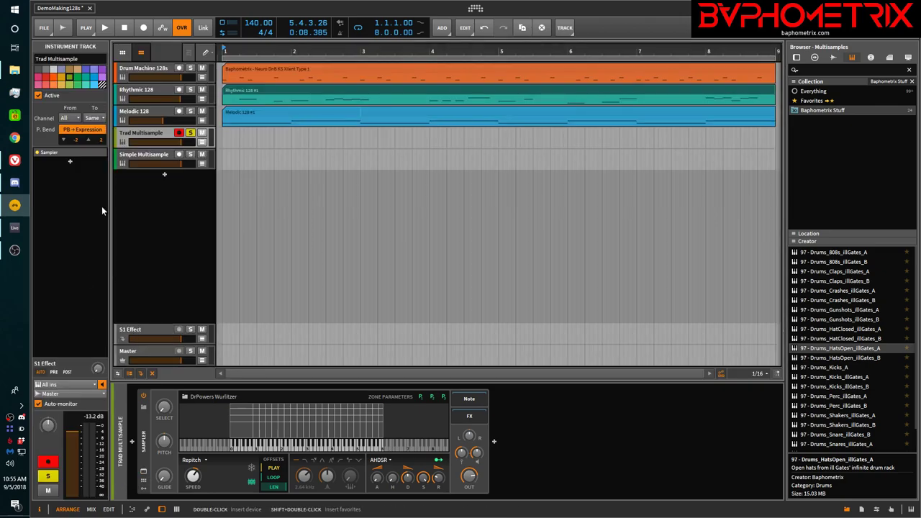
{"action": "left_click", "coordinate": [148, 113]}
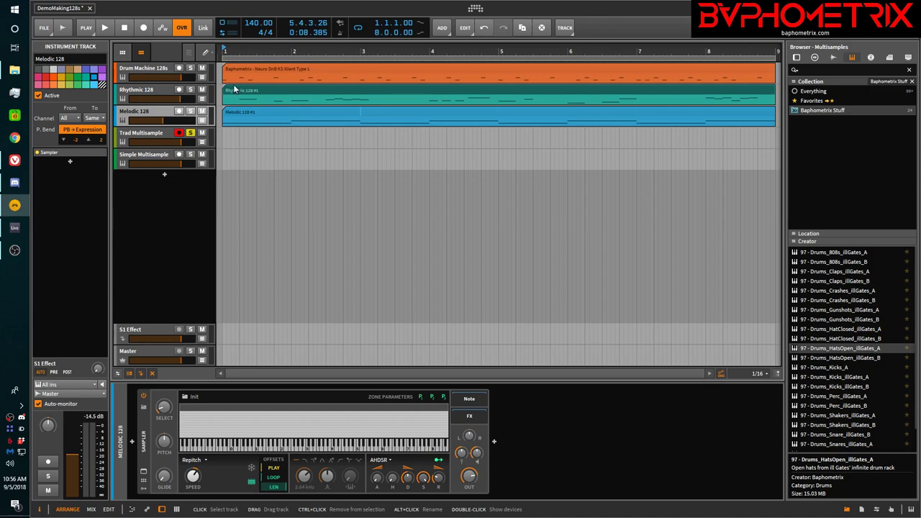
{"action": "left_click", "coordinate": [243, 113]}
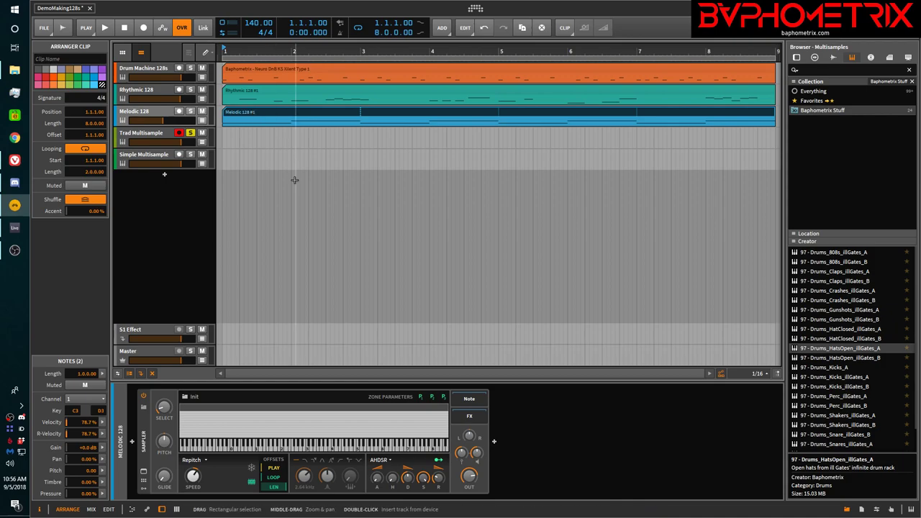
- Open the Melodic 128 clip's notes, then show the track's Sampler device
{"action": "double_click", "coordinate": [251, 112]}
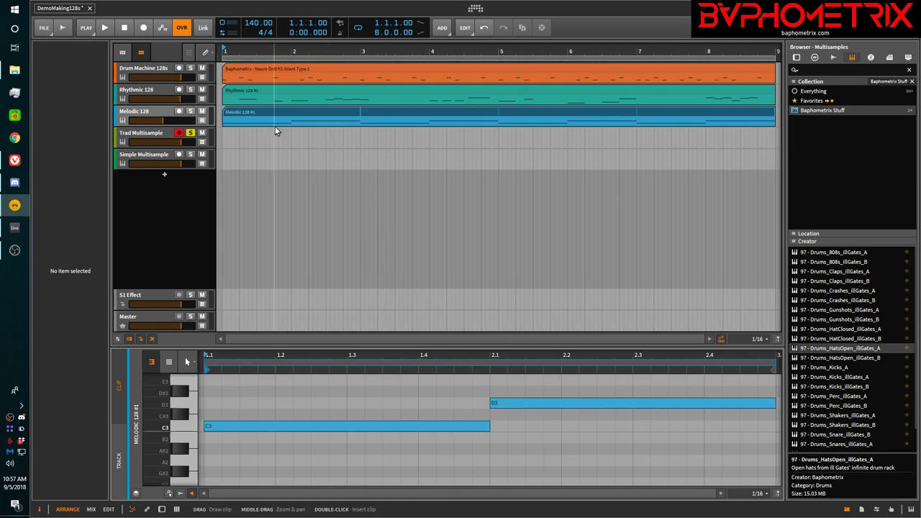
{"action": "left_click", "coordinate": [162, 113]}
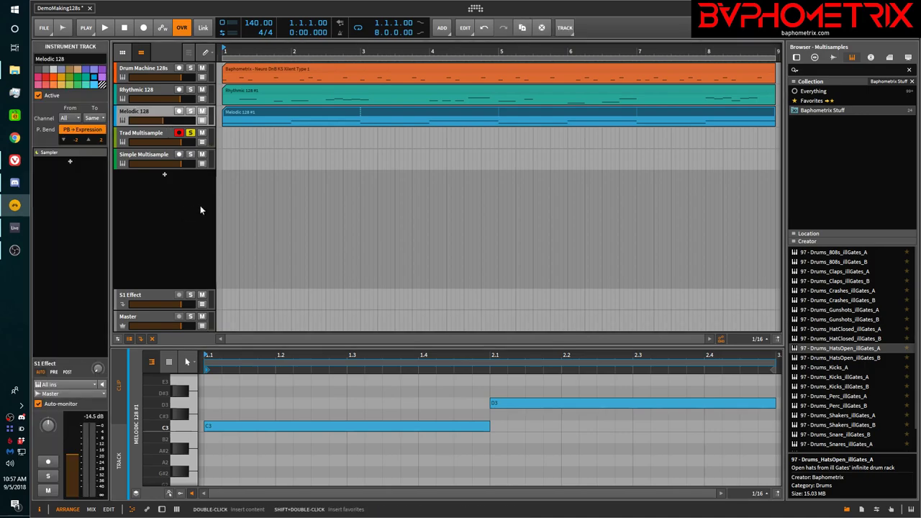
{"action": "key", "text": "Caps_Lock"}
{"action": "key", "text": "d"}
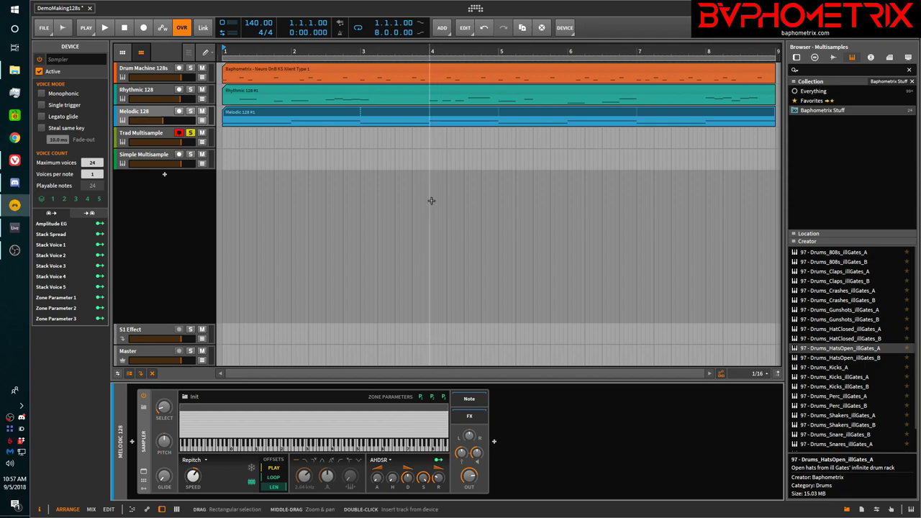
- Switch the browser to Samples and reopen the Melodic 128 clip in the note editor
{"action": "left_click", "coordinate": [834, 56]}
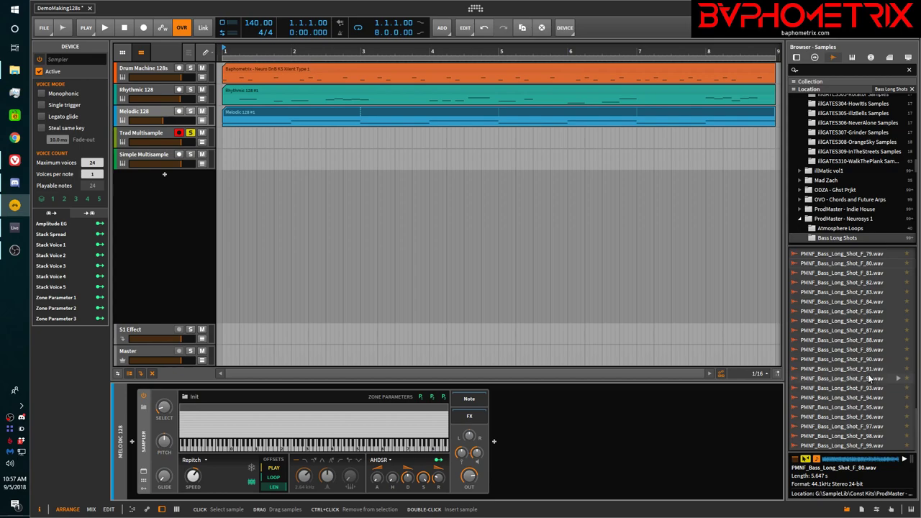
{"action": "left_click", "coordinate": [320, 113]}
{"action": "double_click", "coordinate": [320, 111]}
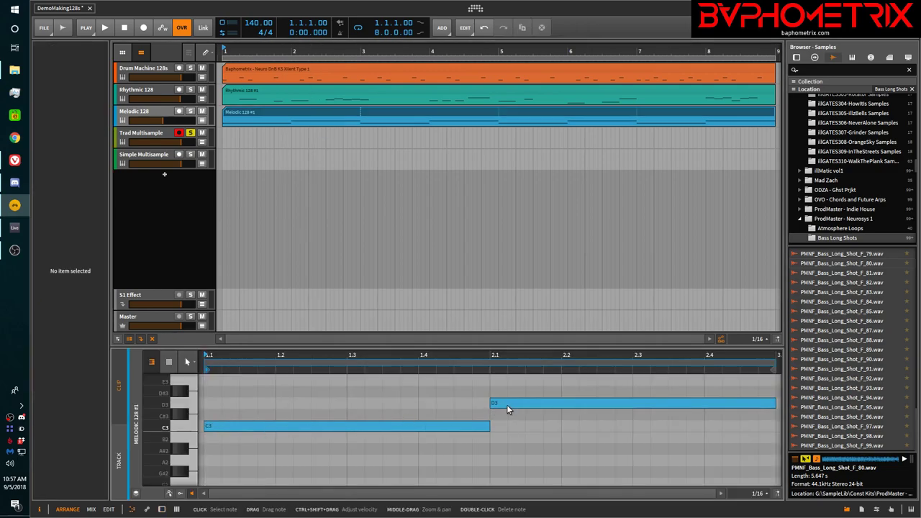
- Select both Melodic 128 notes and shift them so C3 and D3 land on F3 and G3
{"action": "left_click", "coordinate": [342, 425]}
{"action": "key", "text": "ctrl+a"}
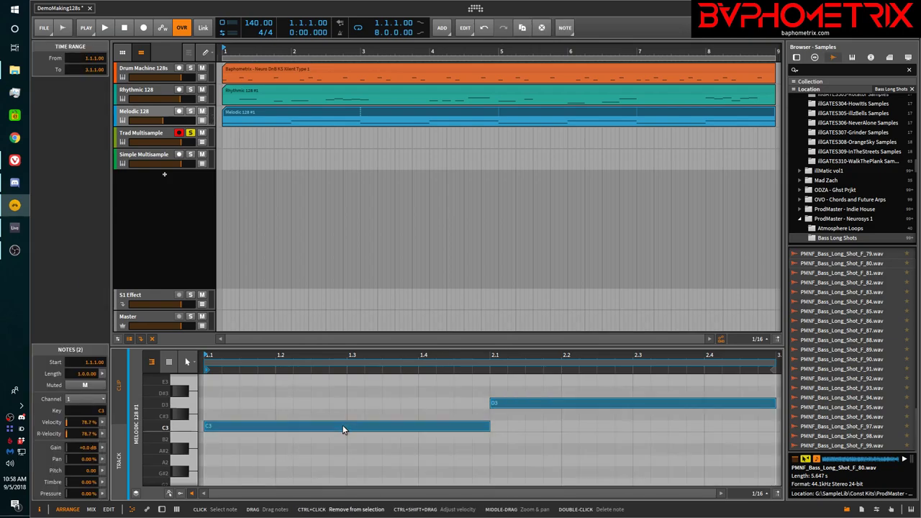
{"action": "key", "text": "Up"}
{"action": "key", "text": "Up"}
{"action": "key", "text": "Up"}
{"action": "key", "text": "Up"}
{"action": "key", "text": "Up"}
{"action": "key", "text": "Up"}
{"action": "key", "text": "Up"}
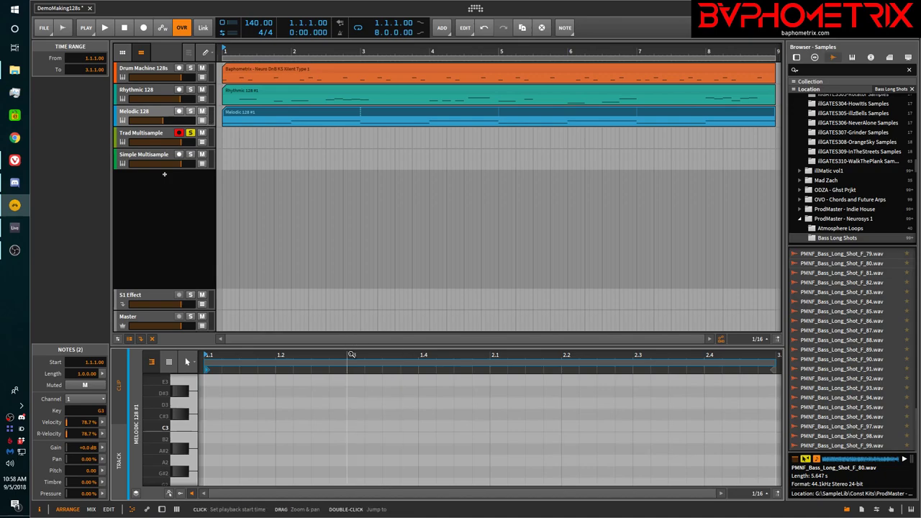
{"action": "scroll", "coordinate": [249, 410], "scroll_direction": "up", "scroll_amount": 3}
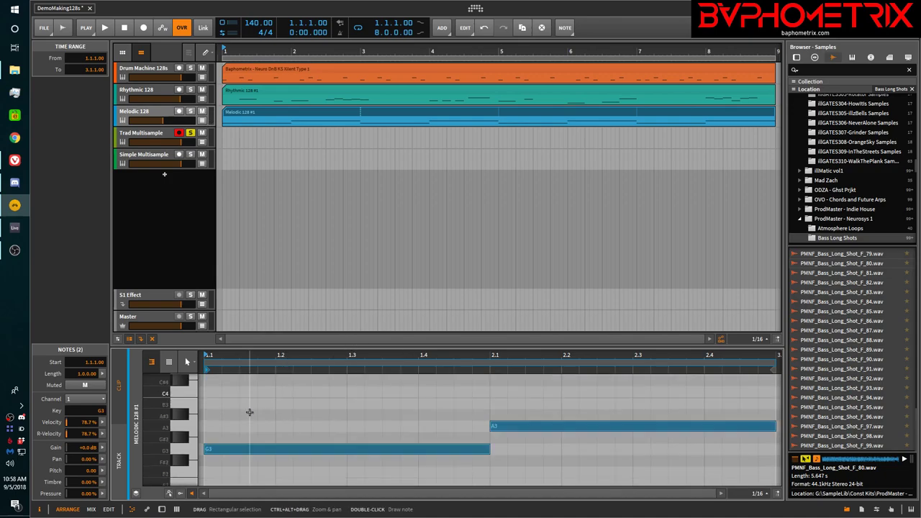
{"action": "key", "text": "Down"}
{"action": "key", "text": "Down"}
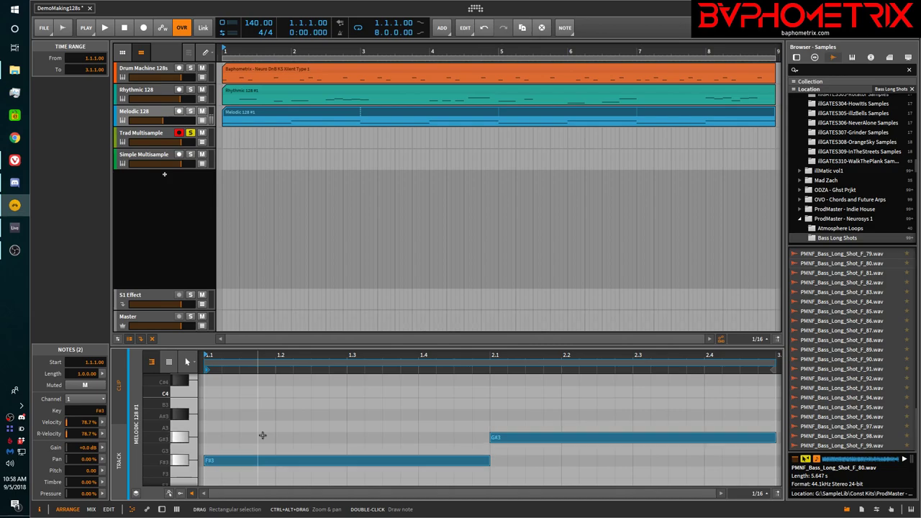
{"action": "scroll", "coordinate": [326, 419], "scroll_direction": "down", "scroll_amount": 2}
{"action": "scroll", "coordinate": [325, 418], "scroll_direction": "up", "scroll_amount": 1}
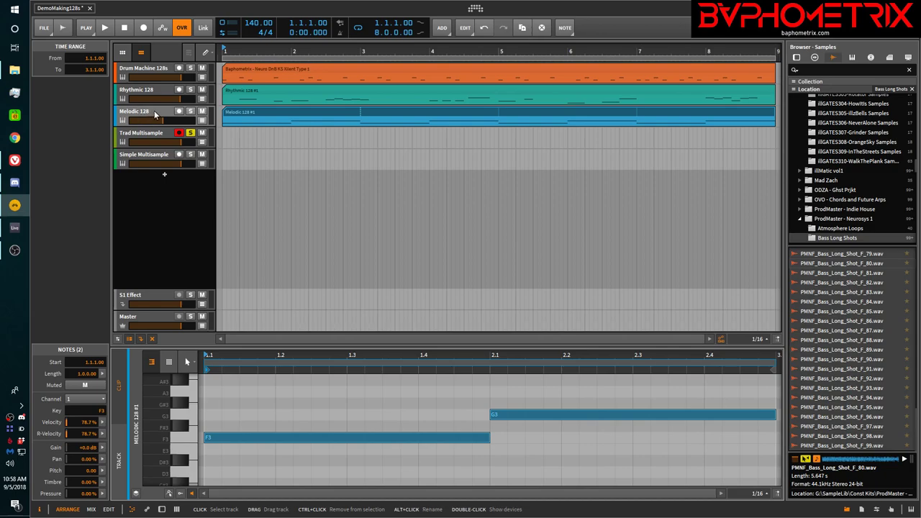
- Check the Rhythmic 128 Sampler, then select Simple Multisample and its Bobos Moog Subsequent 37 Sampler
{"action": "left_click", "coordinate": [154, 114]}
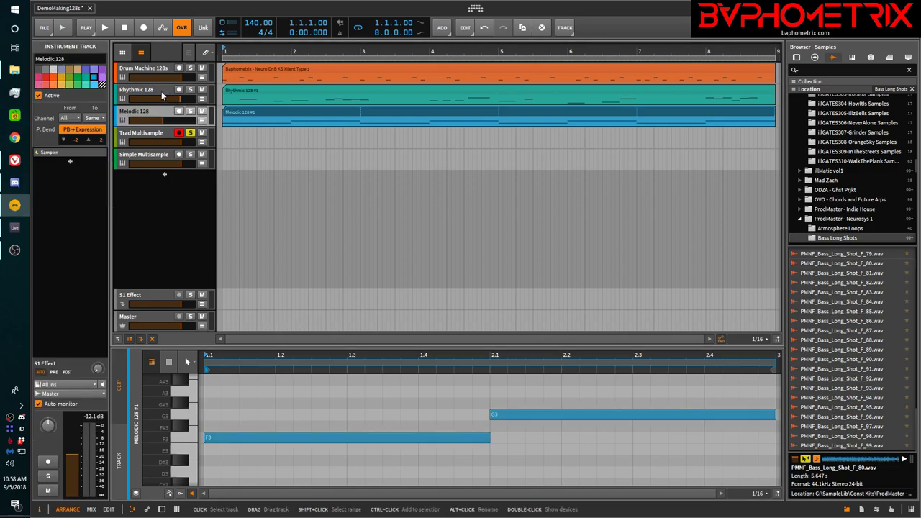
{"action": "left_click", "coordinate": [162, 96]}
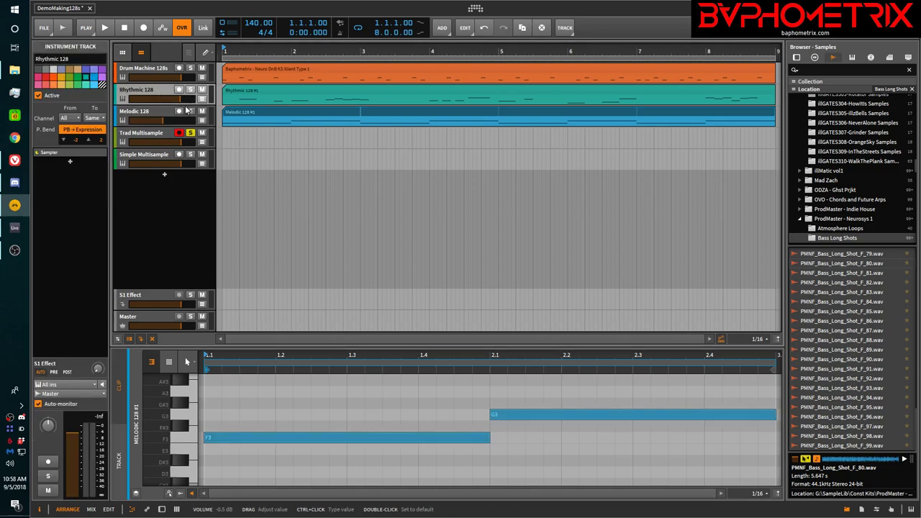
{"action": "double_click", "coordinate": [174, 97]}
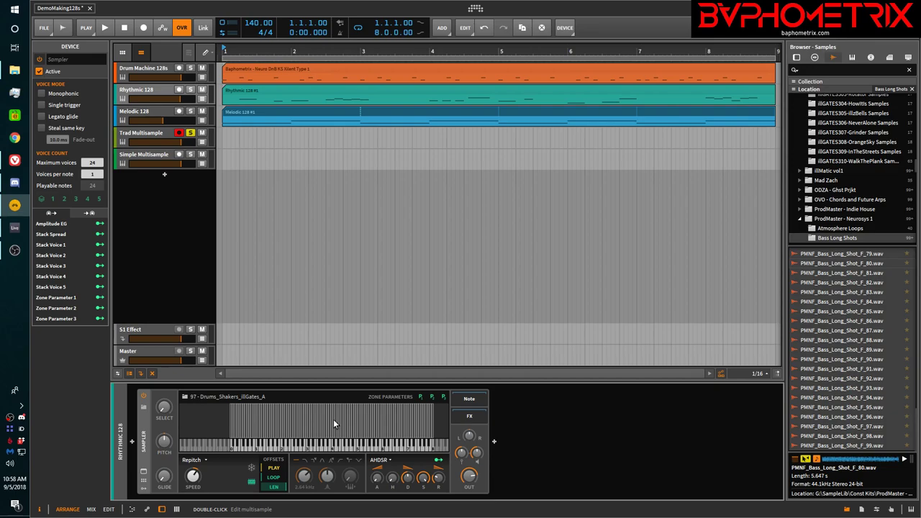
{"action": "left_click", "coordinate": [151, 156]}
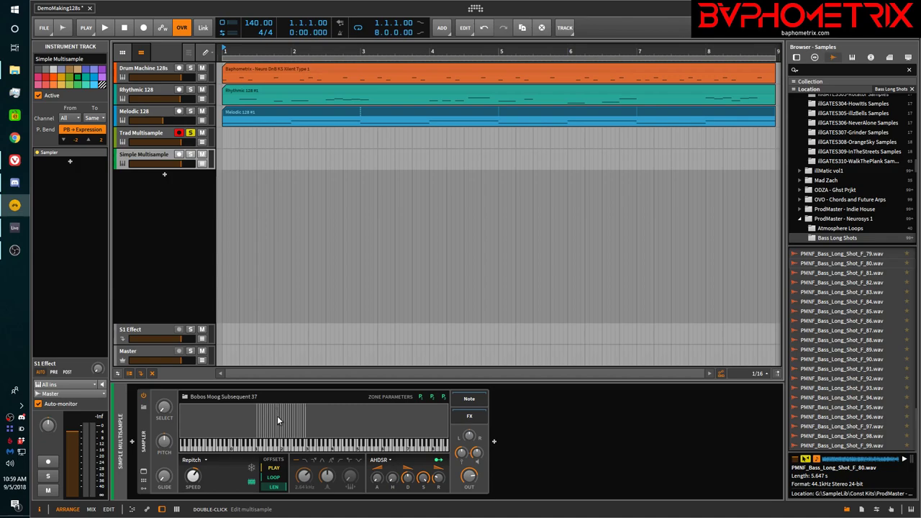
{"action": "left_click", "coordinate": [143, 471]}
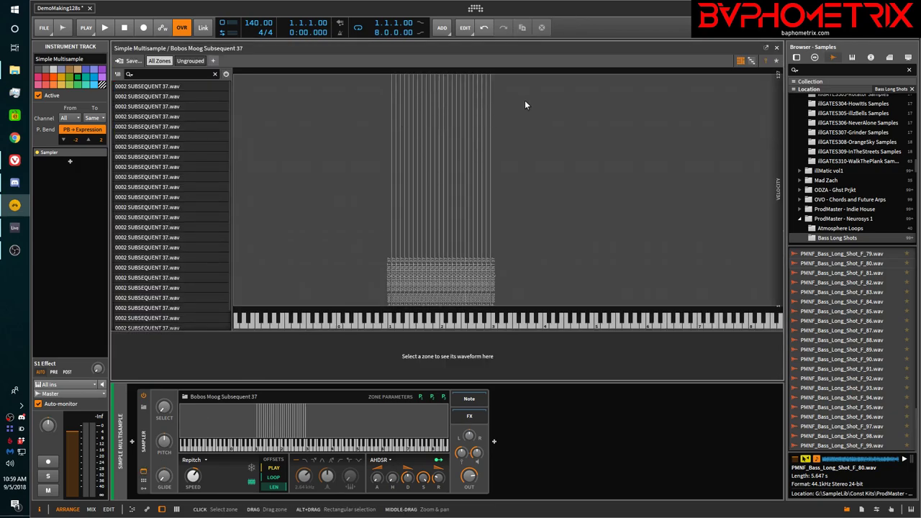
{"action": "left_click", "coordinate": [751, 60]}
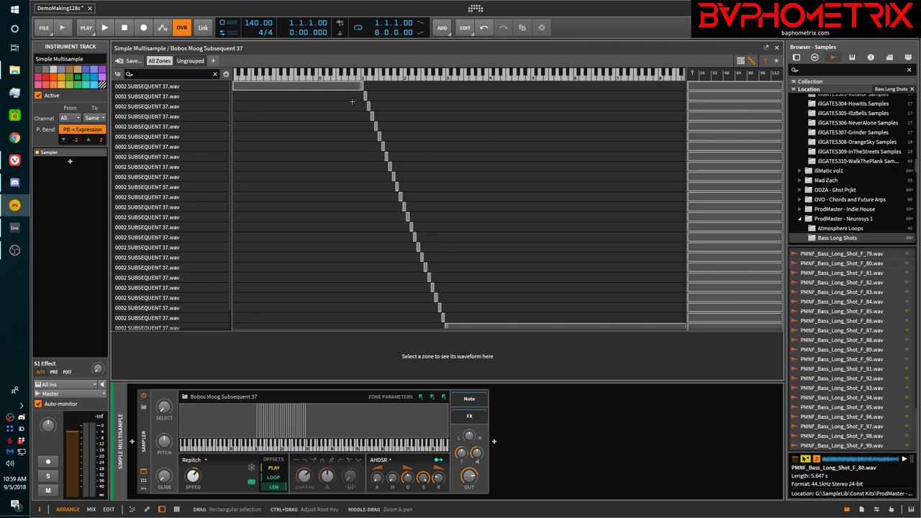
{"action": "left_click", "coordinate": [741, 60]}
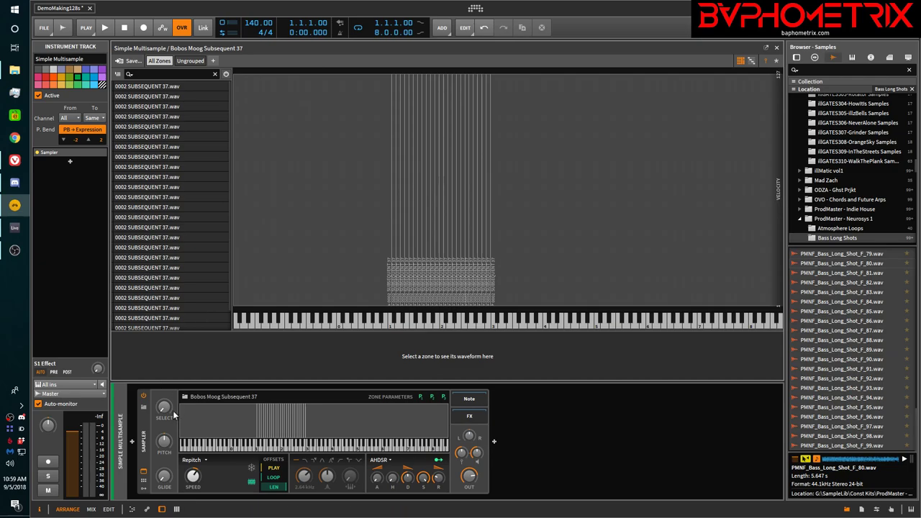
{"action": "left_click", "coordinate": [145, 473]}
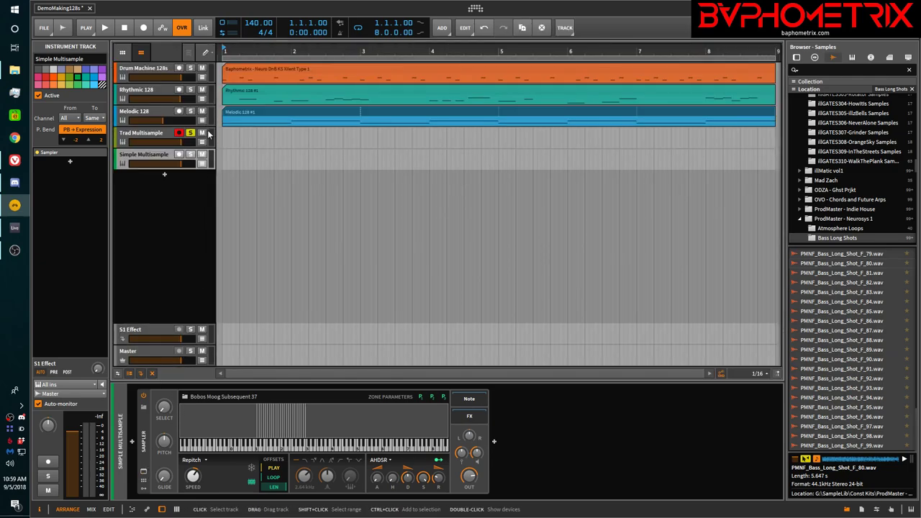
- Copy the Melodic 128 #1 clip onto Simple Multisample and solo both tracks
{"action": "left_click", "coordinate": [261, 116]}
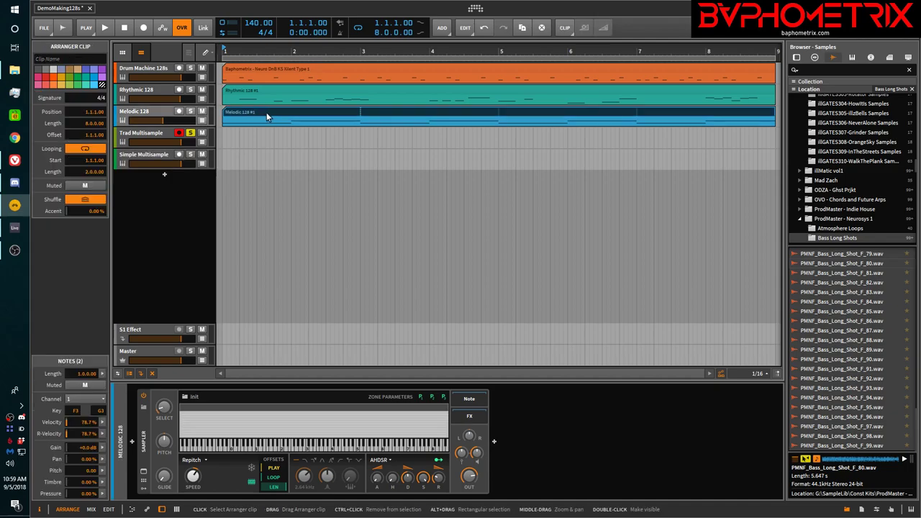
{"action": "left_click_drag", "start_coordinate": [268, 112], "coordinate": [267, 154]}
{"action": "left_click", "coordinate": [191, 113]}
{"action": "left_click", "coordinate": [189, 155]}
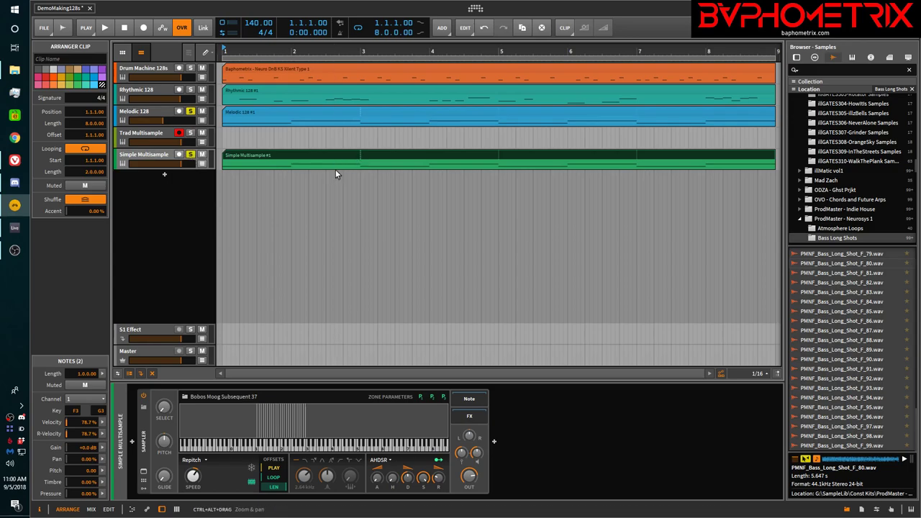
- Transpose the copied clip's notes down an octave to F1 and G1, then lower the track to about -7.3 dB
{"action": "double_click", "coordinate": [276, 155]}
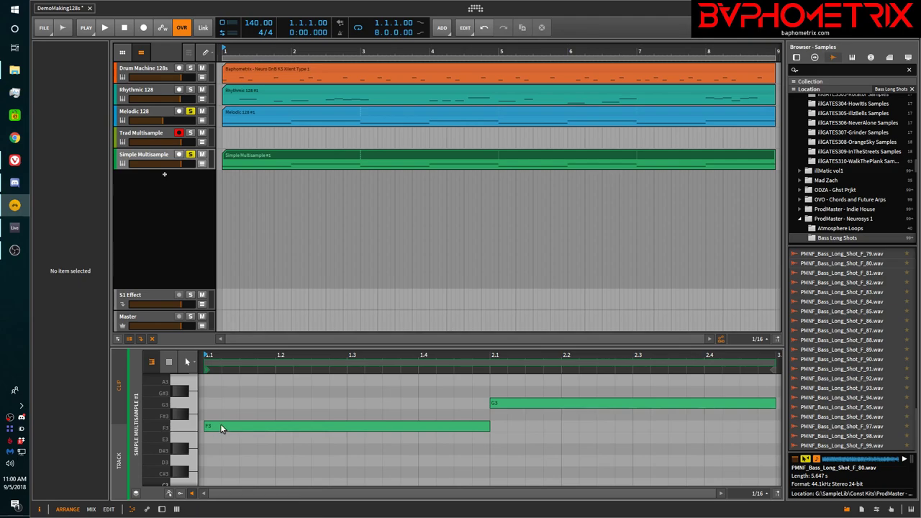
{"action": "left_click", "coordinate": [225, 426]}
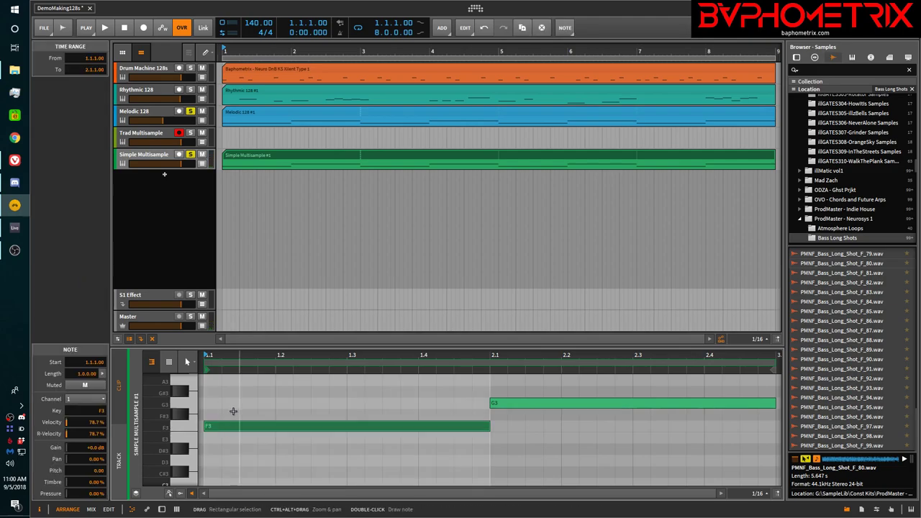
{"action": "key", "text": "ctrl+a"}
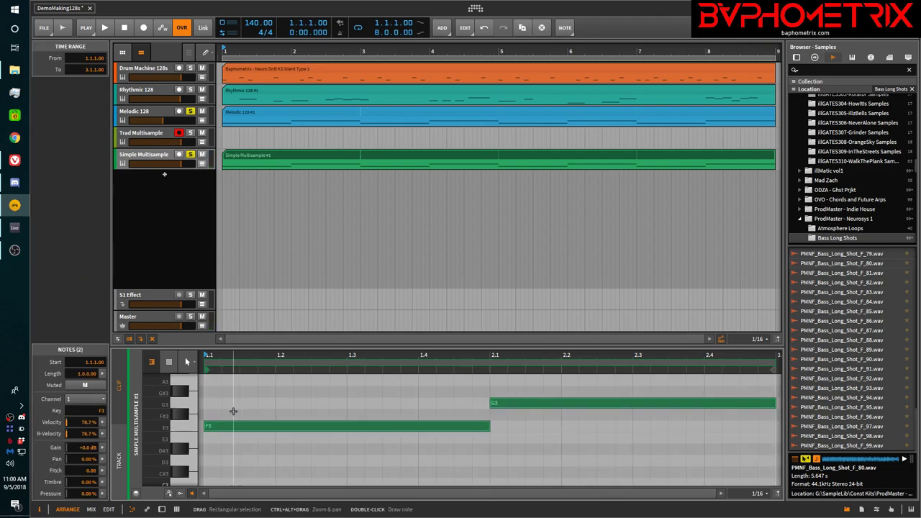
{"action": "key", "text": "shift+Down"}
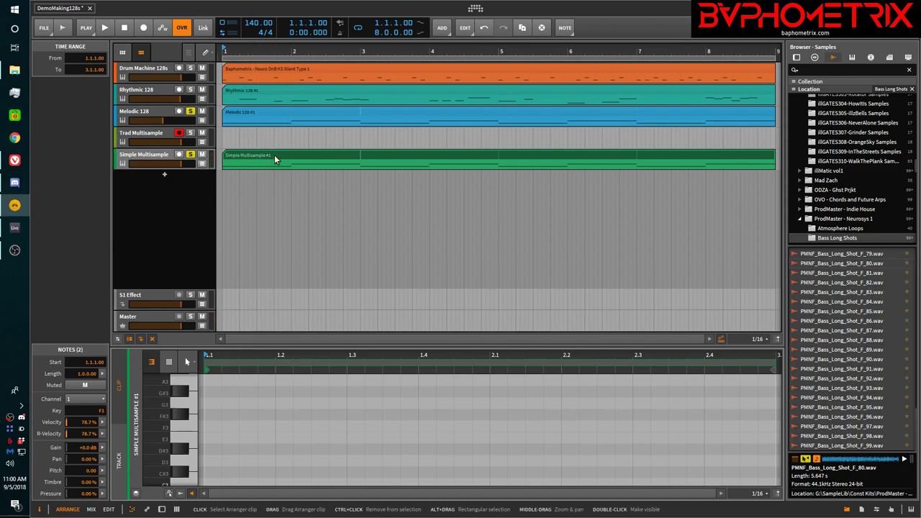
{"action": "scroll", "coordinate": [302, 432], "scroll_direction": "down", "scroll_amount": 8}
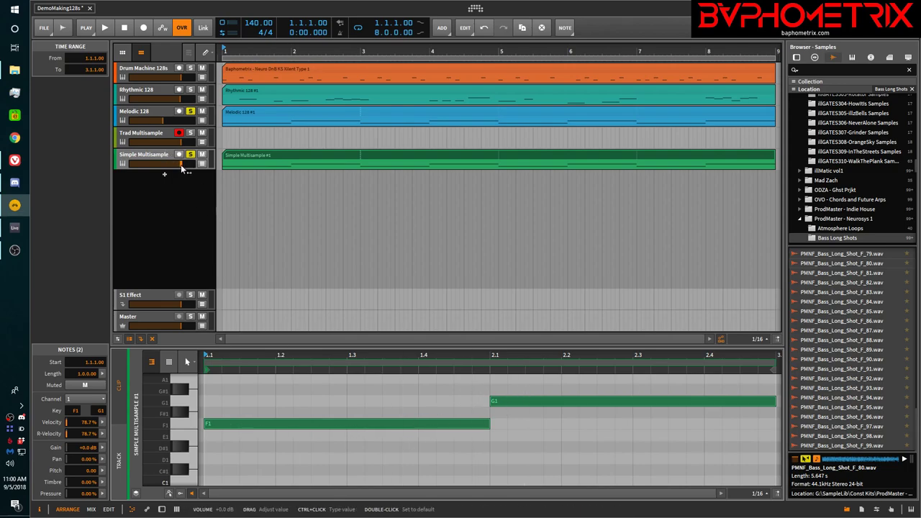
{"action": "left_click_drag", "start_coordinate": [182, 167], "coordinate": [169, 167]}
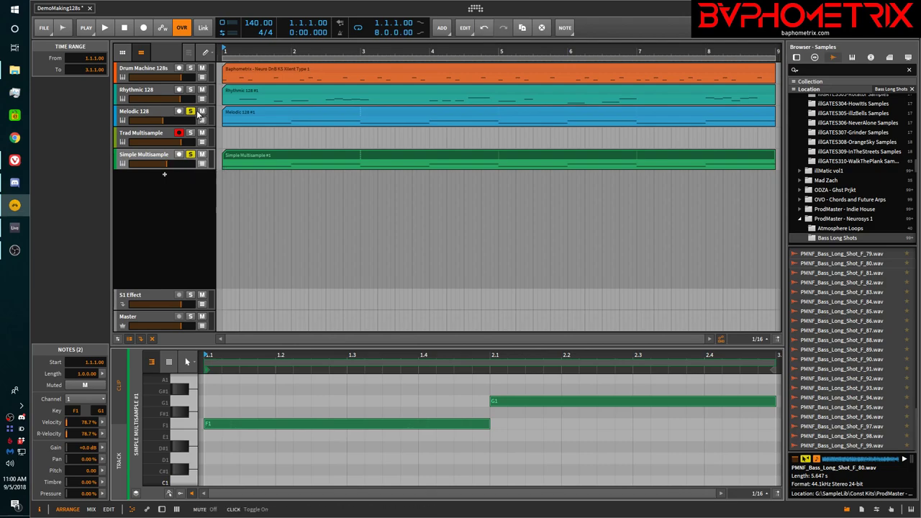
- During playback, raise both Samplers' Select amounts and rebalance the Simple Multisample volume
{"action": "key", "text": "space"}
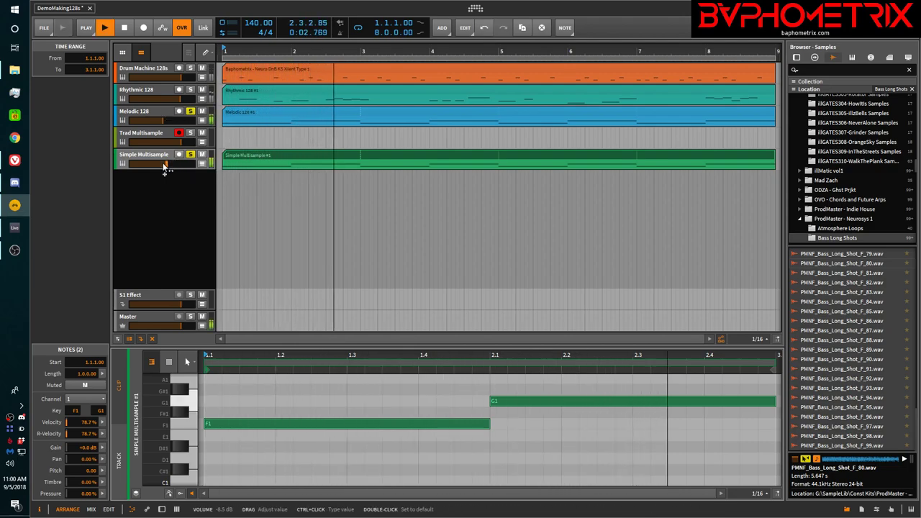
{"action": "left_click_drag", "start_coordinate": [168, 166], "coordinate": [162, 167]}
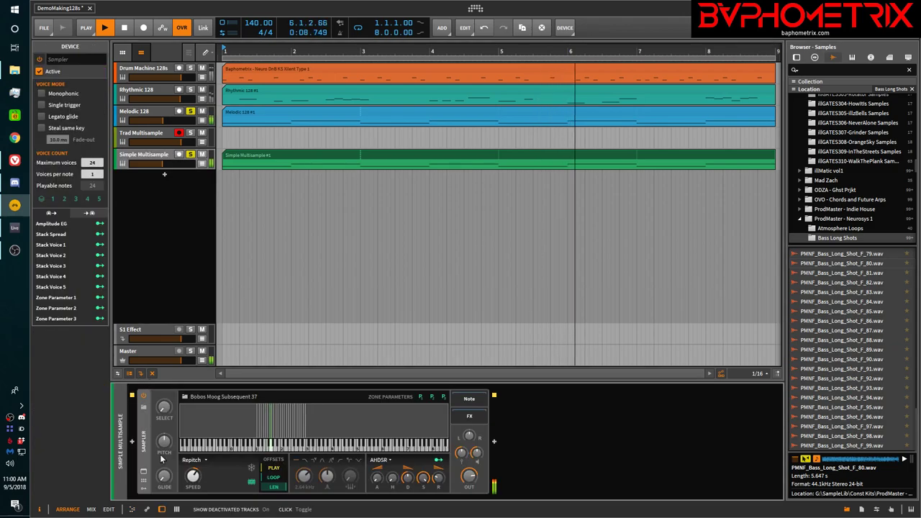
{"action": "key", "text": "d"}
{"action": "left_click_drag", "start_coordinate": [171, 409], "coordinate": [171, 389]}
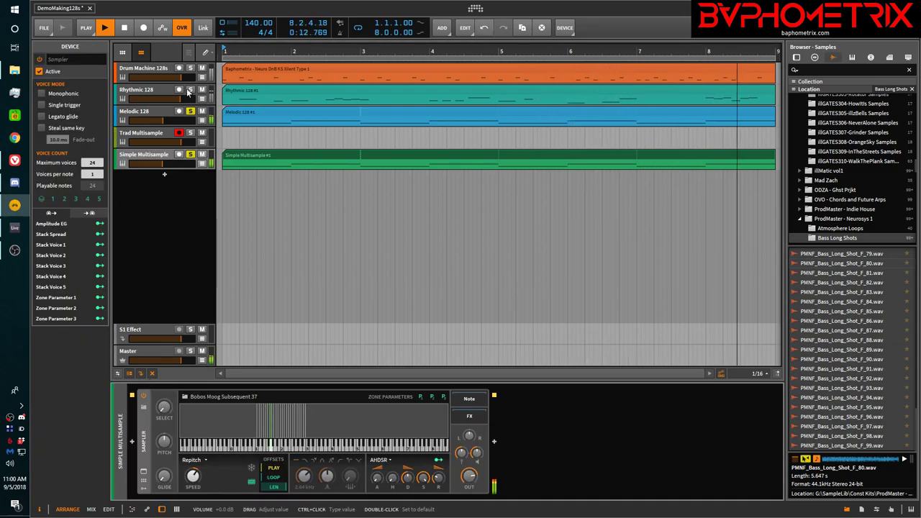
{"action": "left_click", "coordinate": [157, 113]}
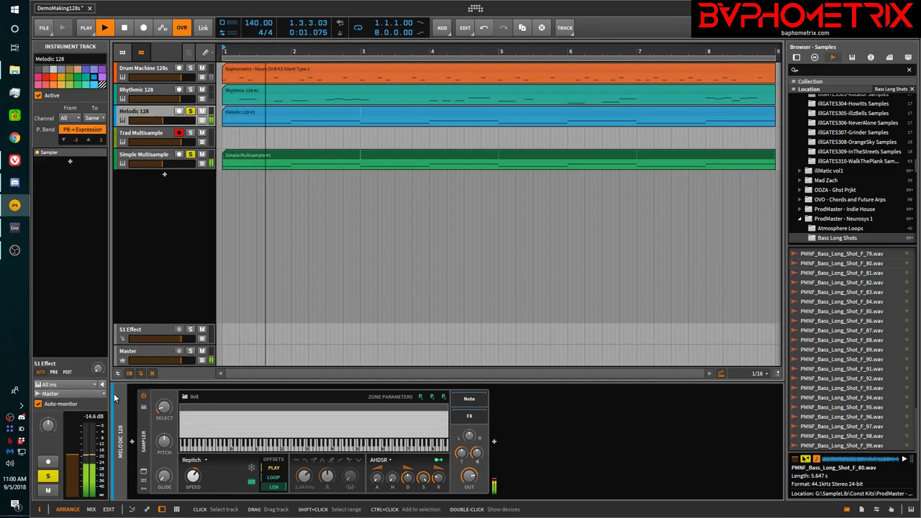
{"action": "left_click_drag", "start_coordinate": [164, 407], "coordinate": [164, 392]}
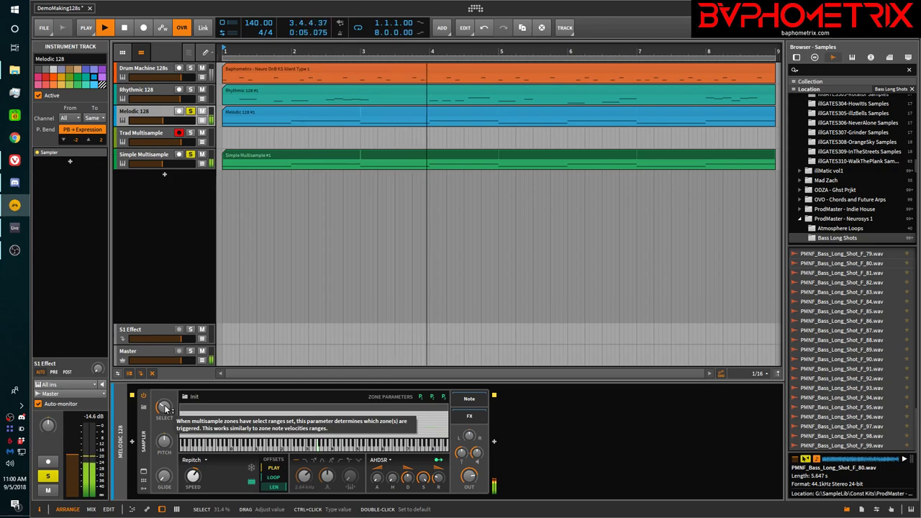
{"action": "scroll", "coordinate": [165, 408], "scroll_direction": "up", "scroll_amount": 3}
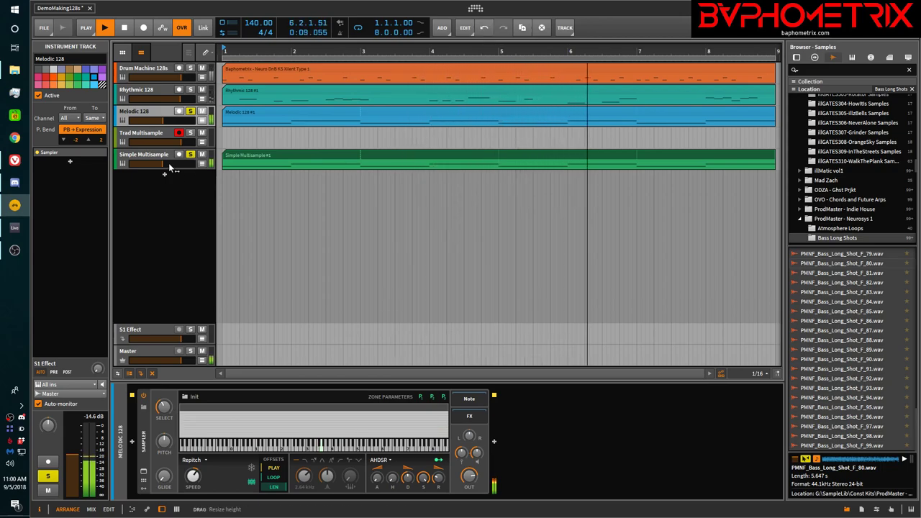
{"action": "left_click_drag", "start_coordinate": [165, 164], "coordinate": [171, 165]}
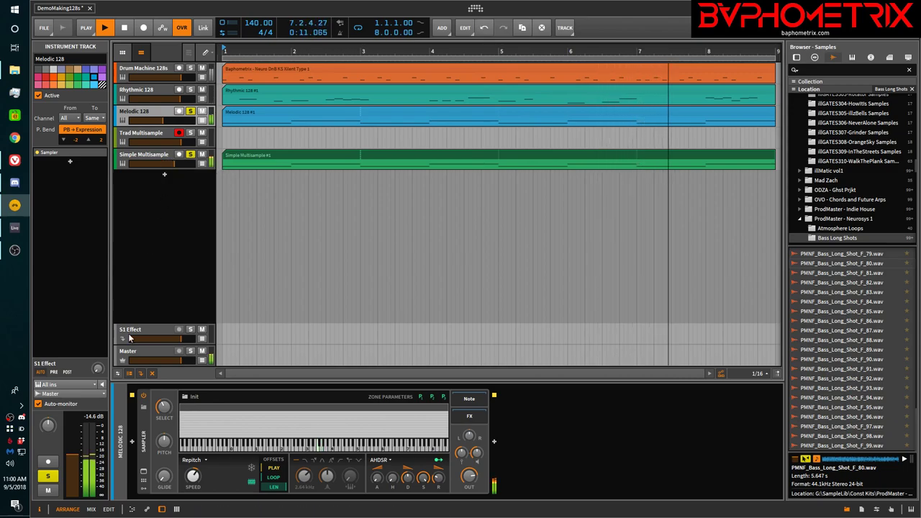
{"action": "mouse_move", "coordinate": [164, 407]}
{"action": "left_mouse_down"}
{"action": "mouse_move", "coordinate": [164, 395]}
{"action": "mouse_move", "coordinate": [167, 404]}
{"action": "left_mouse_up"}
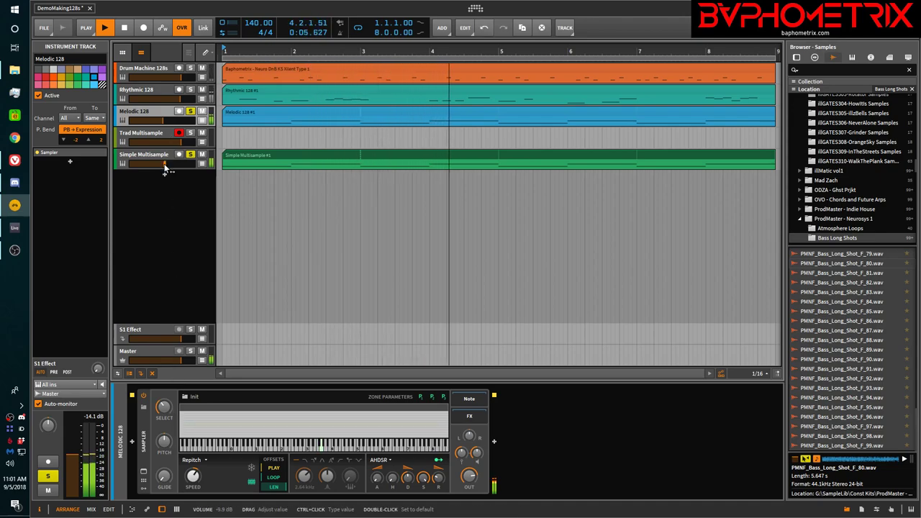
- Stop playback, unsolo Melodic 128 and Simple Multisample, and select Simple Multisample
{"action": "key", "text": "space"}
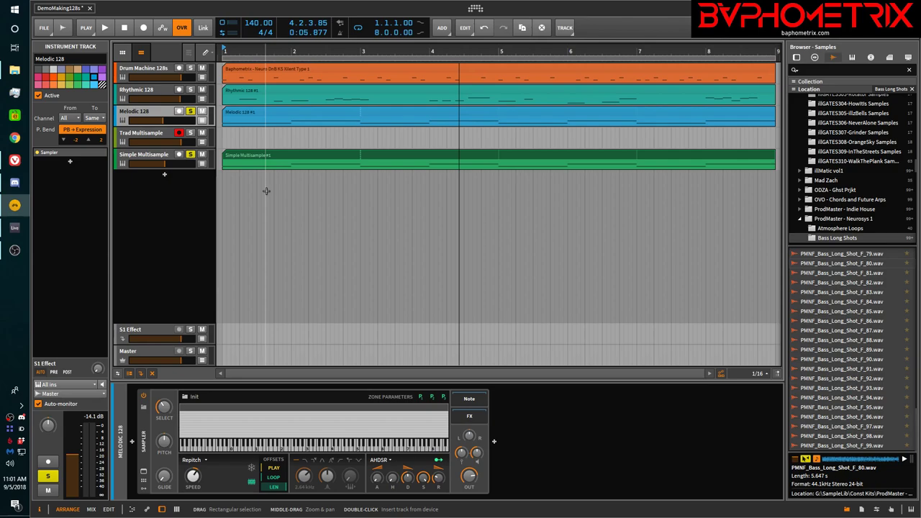
{"action": "left_click", "coordinate": [190, 111]}
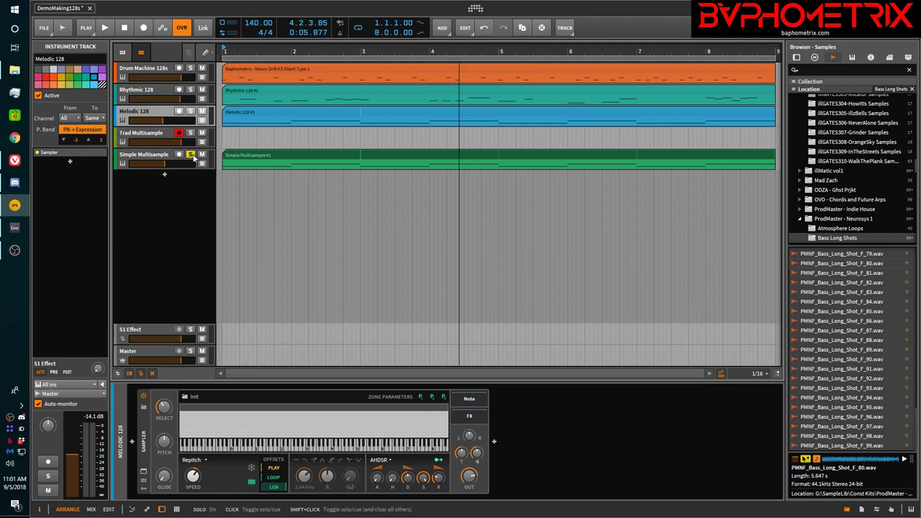
{"action": "left_click", "coordinate": [189, 154]}
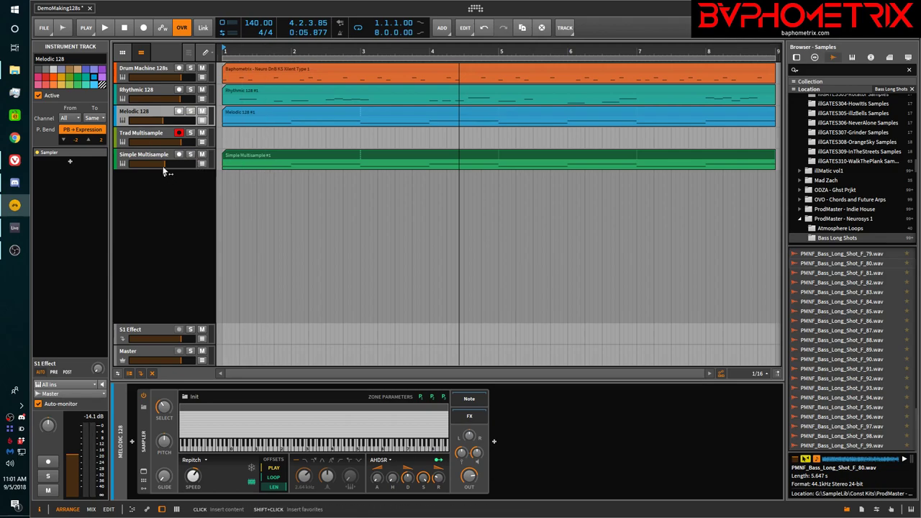
{"action": "left_click", "coordinate": [157, 158]}
- Add instrument track Inst 6, delete the Simple Multisample #1 clip, and select Inst 6
{"action": "key", "text": "ctrl+t"}
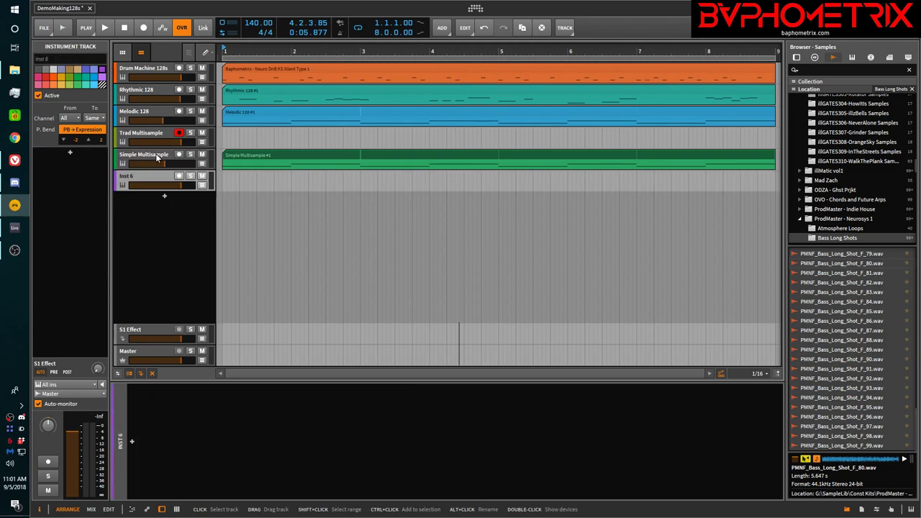
{"action": "left_click", "coordinate": [263, 155]}
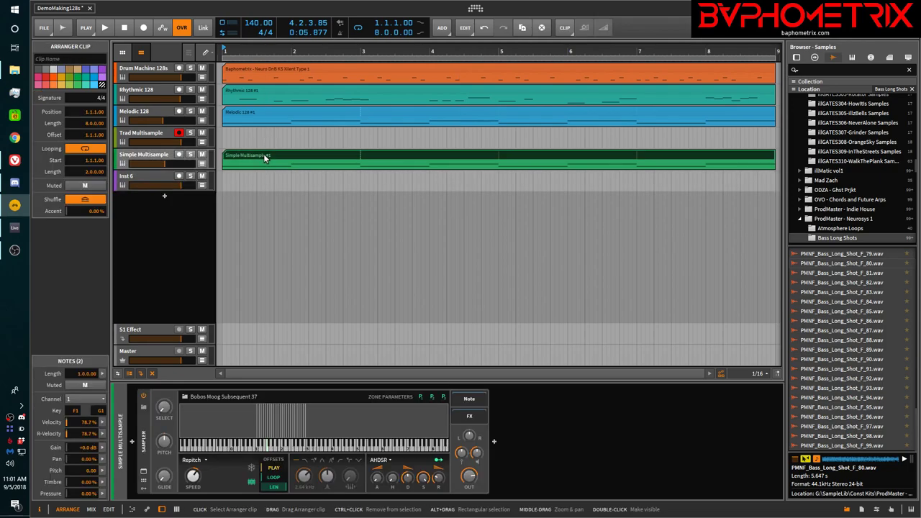
{"action": "key", "text": "Delete"}
{"action": "left_click", "coordinate": [145, 176]}
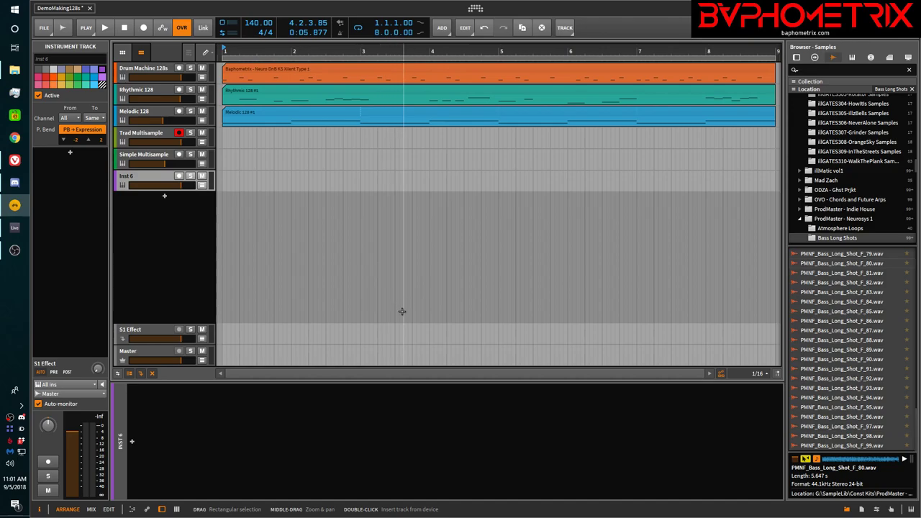
- Search the device browser for 'sam' and insert a Sampler on Inst 6
{"action": "left_click", "coordinate": [132, 442]}
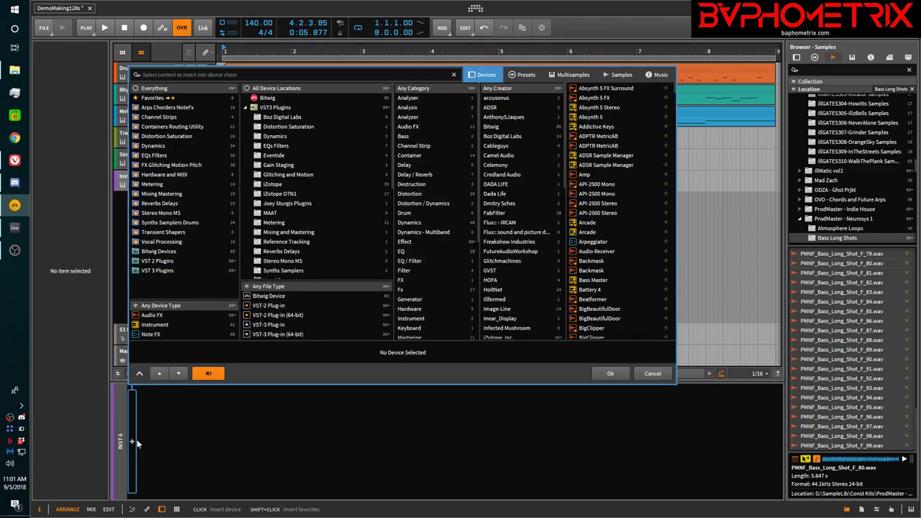
{"action": "type", "text": "sam"}
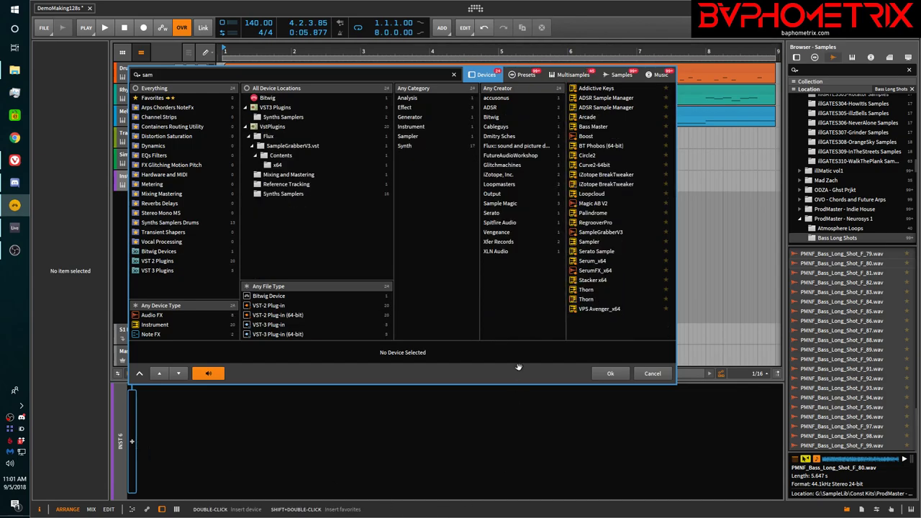
{"action": "double_click", "coordinate": [590, 241]}
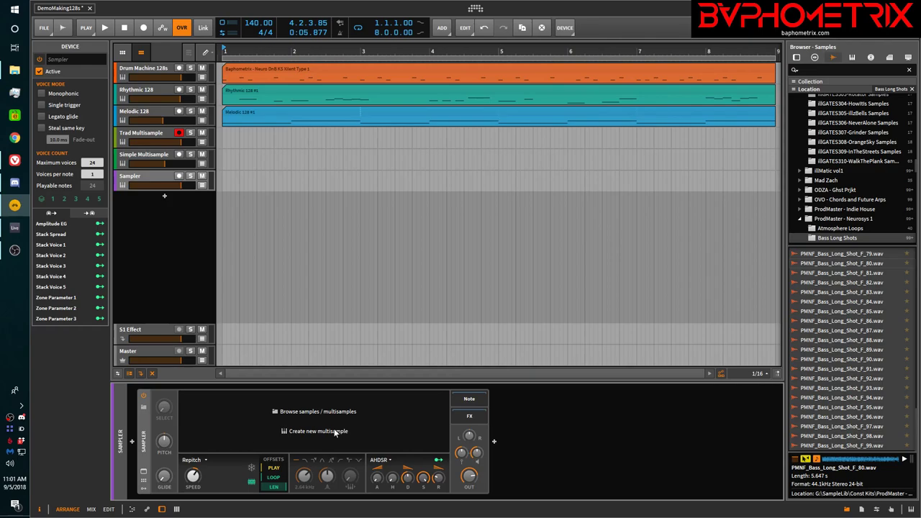
- Audition the Bass Long Shot samples and drag PMNF_Bass_Long_Shot_F_88.wav onto the new Sampler
{"action": "left_click", "coordinate": [813, 339]}
{"action": "key", "text": "ctrl+a"}
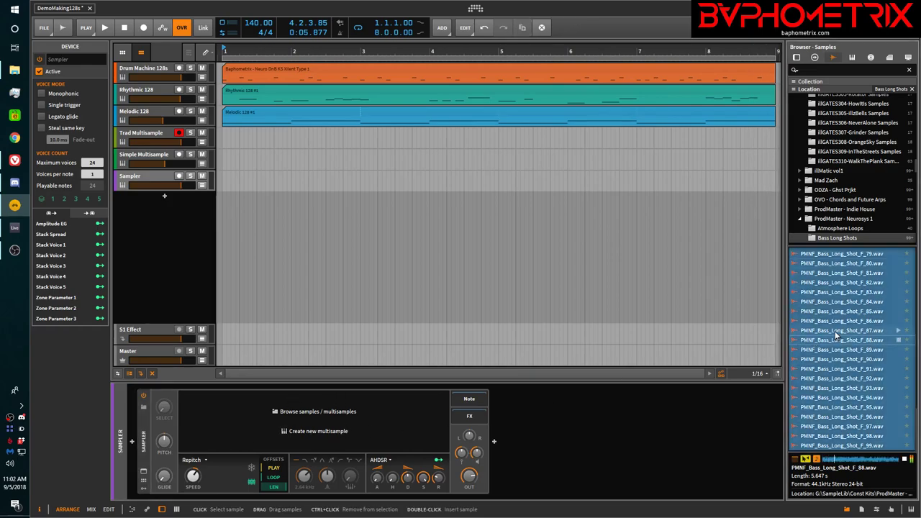
{"action": "key", "text": "space"}
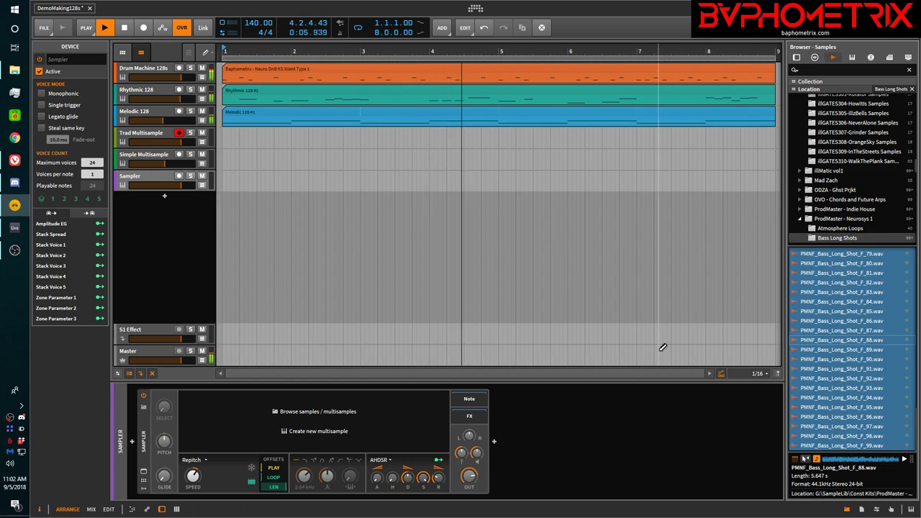
{"action": "key", "text": "space"}
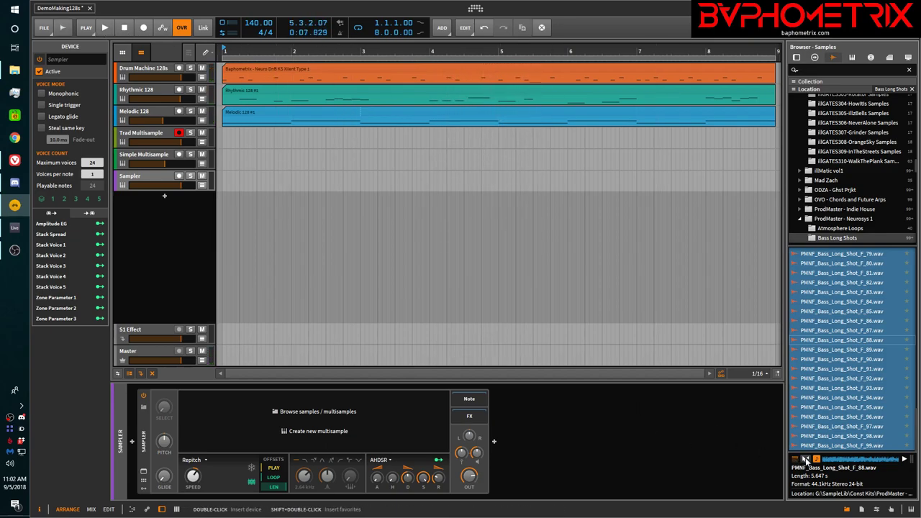
{"action": "mouse_move", "coordinate": [803, 460]}
{"action": "scroll", "coordinate": [804, 461], "scroll_direction": "down", "scroll_amount": 5}
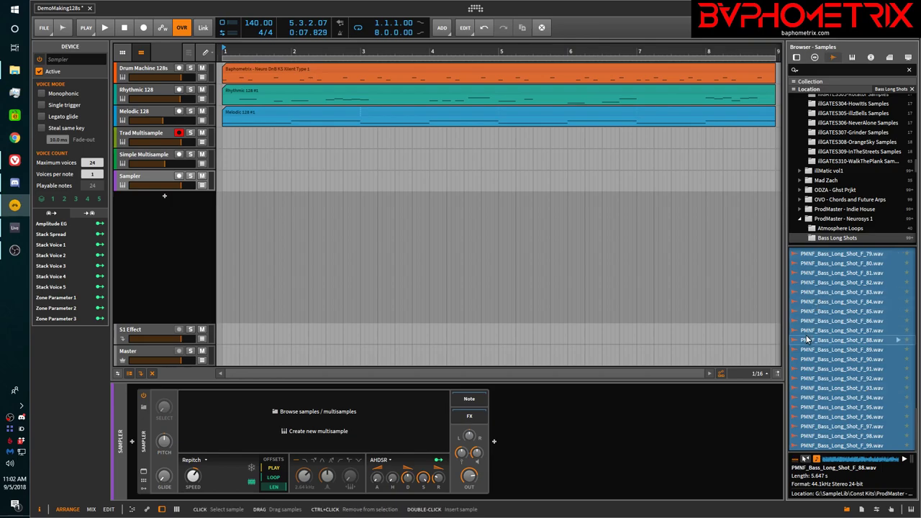
{"action": "left_click_drag", "start_coordinate": [810, 342], "coordinate": [377, 418]}
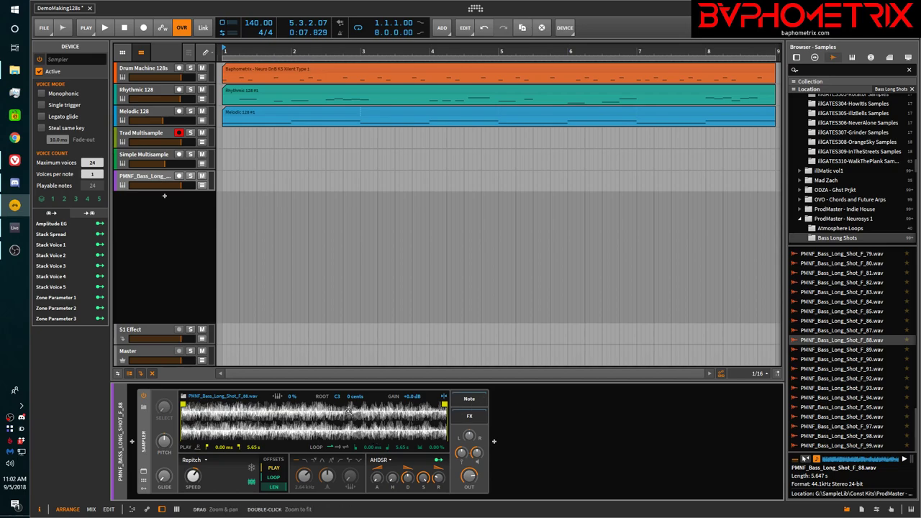
- Clear PMNF_Bass_Long_Shot_F_88.wav from the Sampler and expand its editor to full size
{"action": "right_click", "coordinate": [297, 426]}
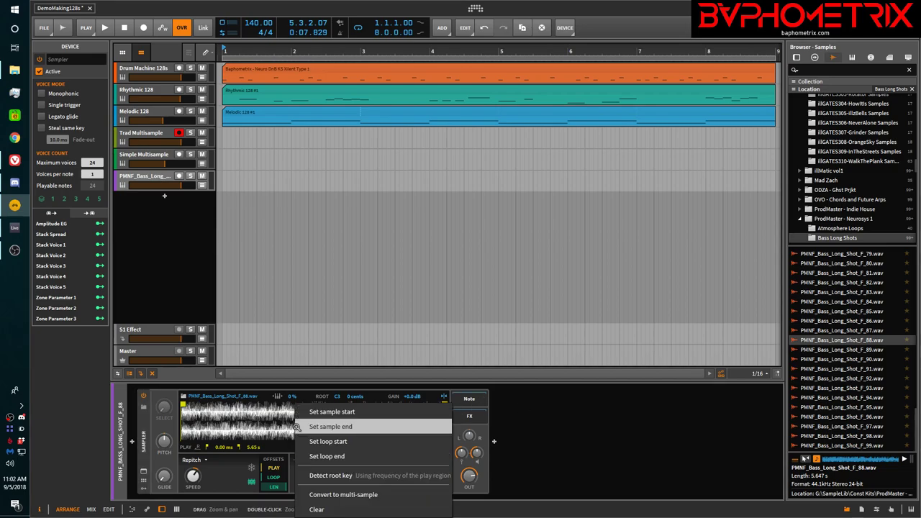
{"action": "left_click", "coordinate": [340, 495]}
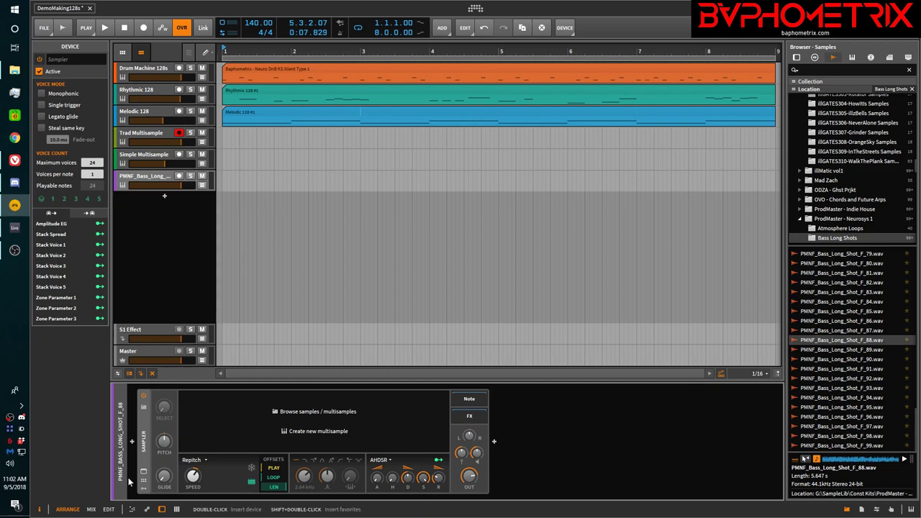
{"action": "left_click", "coordinate": [144, 472]}
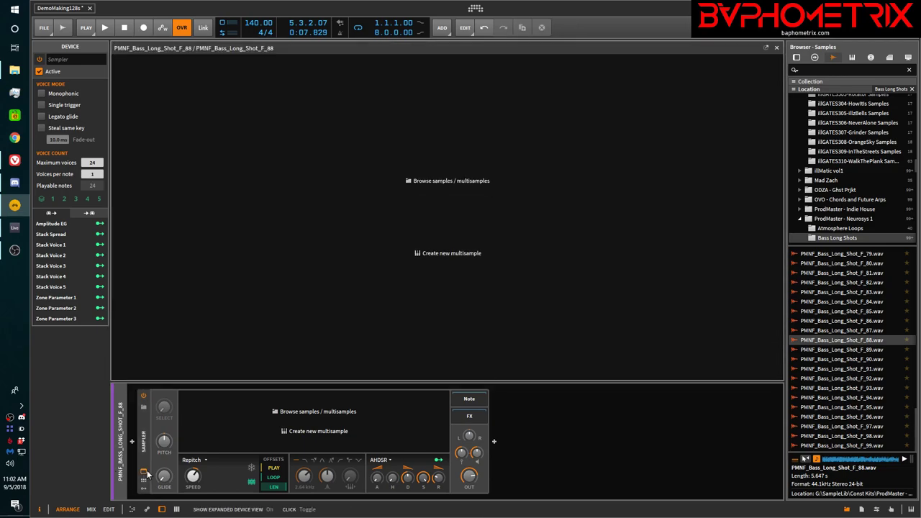
- Create an empty multisample for PMNF_Bass_Long_Shot_F_88 and check its list and grid zone views
{"action": "left_click", "coordinate": [434, 257]}
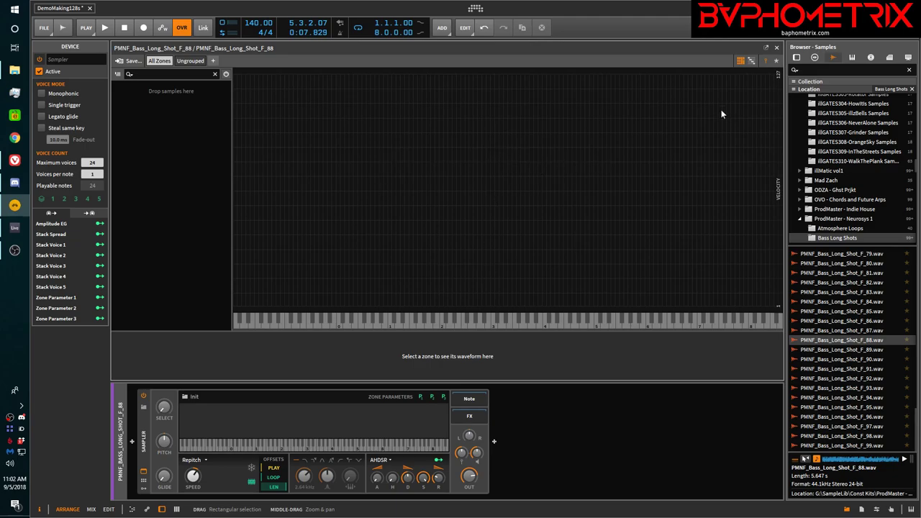
{"action": "left_click", "coordinate": [752, 62]}
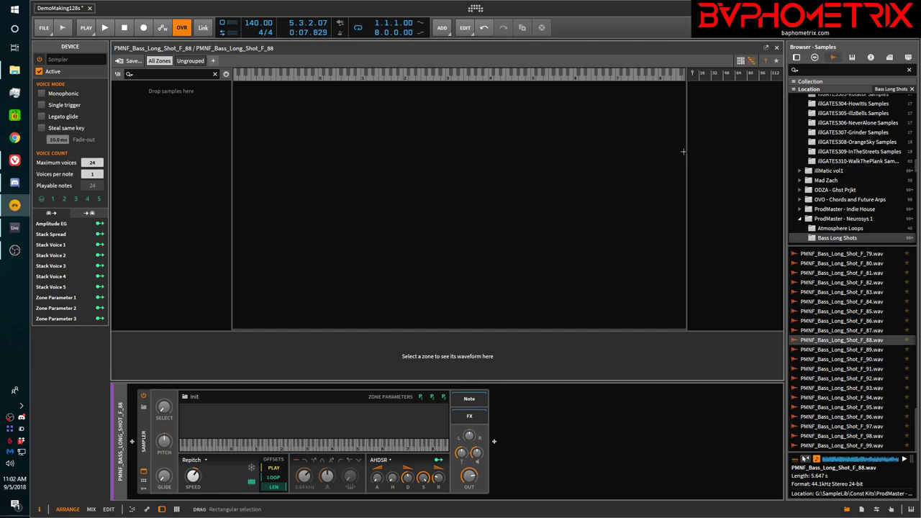
{"action": "left_click", "coordinate": [739, 62]}
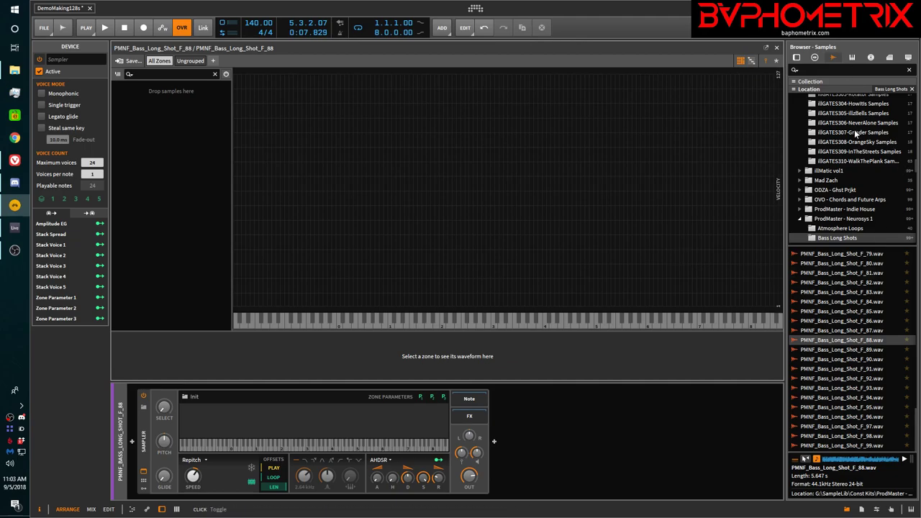
{"action": "scroll", "coordinate": [854, 134], "scroll_direction": "up", "scroll_amount": 10}
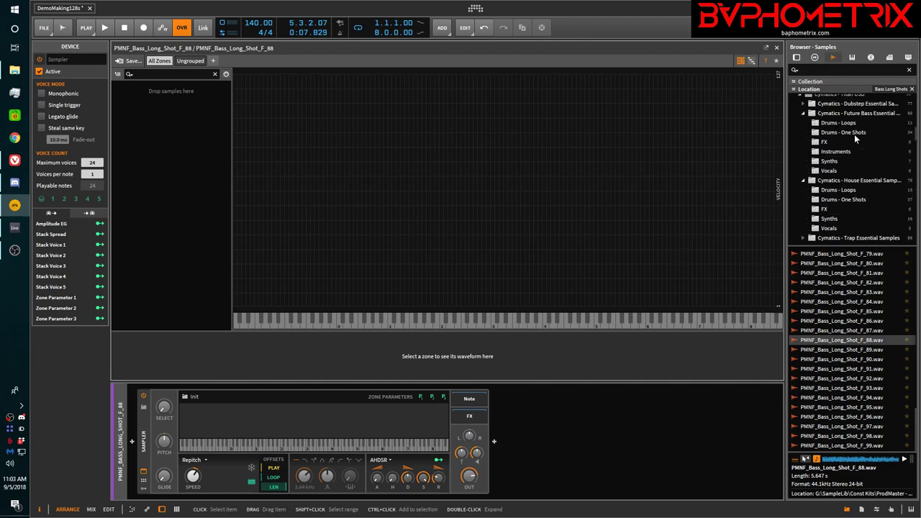
- Remove the Bass Long Shots location filter and look through the browser's Location tree
{"action": "left_click", "coordinate": [912, 88]}
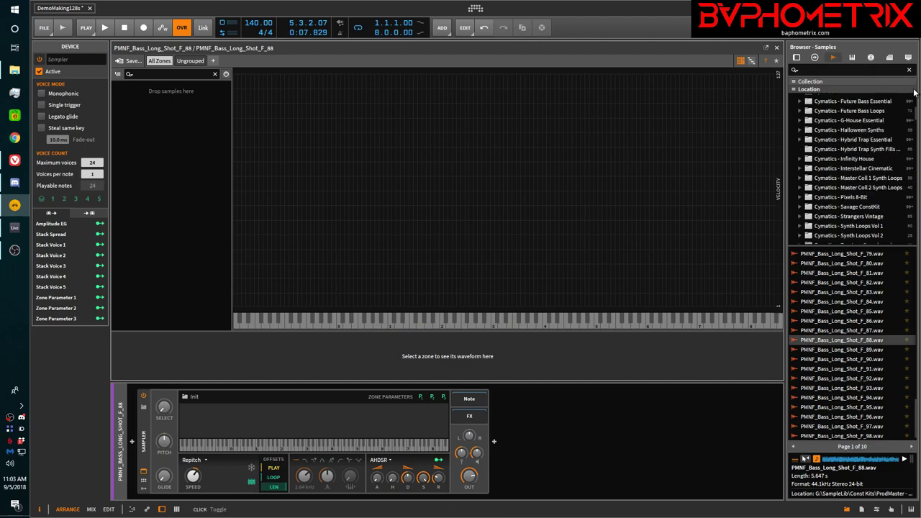
{"action": "scroll", "coordinate": [846, 146], "scroll_direction": "down", "scroll_amount": 10}
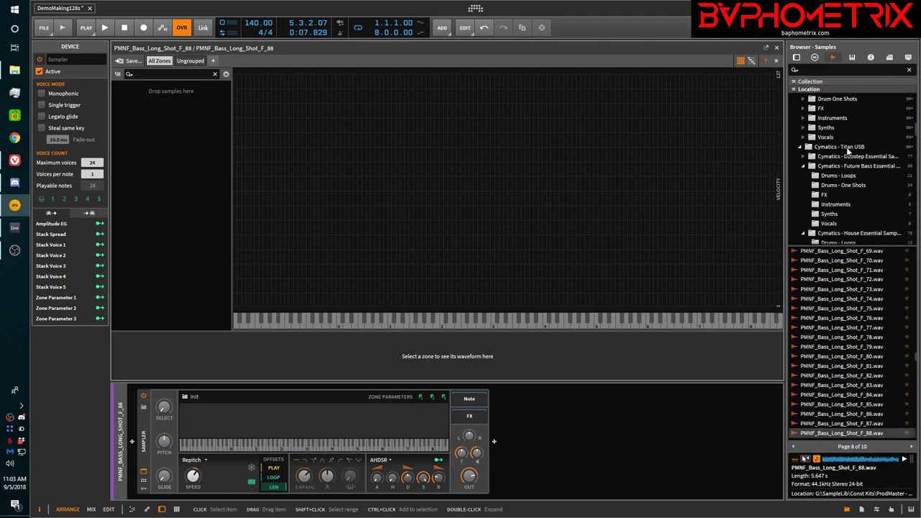
{"action": "scroll", "coordinate": [846, 146], "scroll_direction": "down", "scroll_amount": 1}
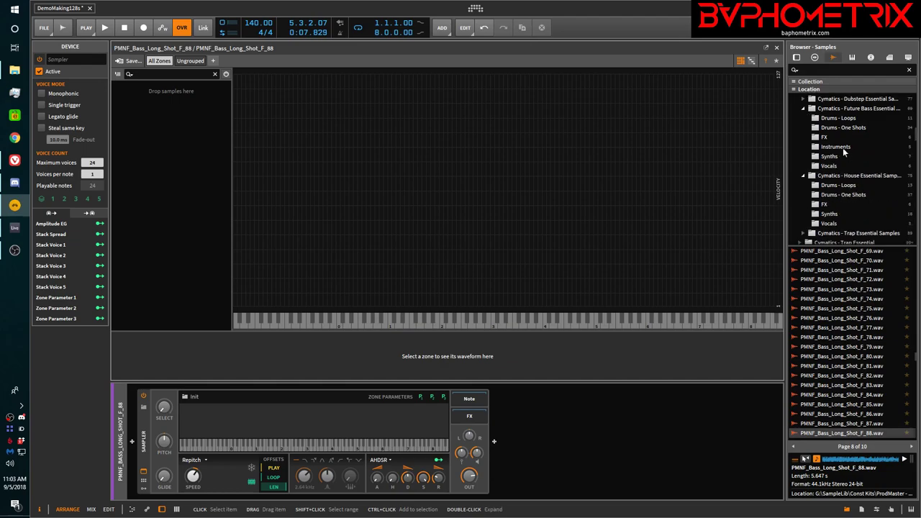
{"action": "scroll", "coordinate": [846, 147], "scroll_direction": "up", "scroll_amount": 1}
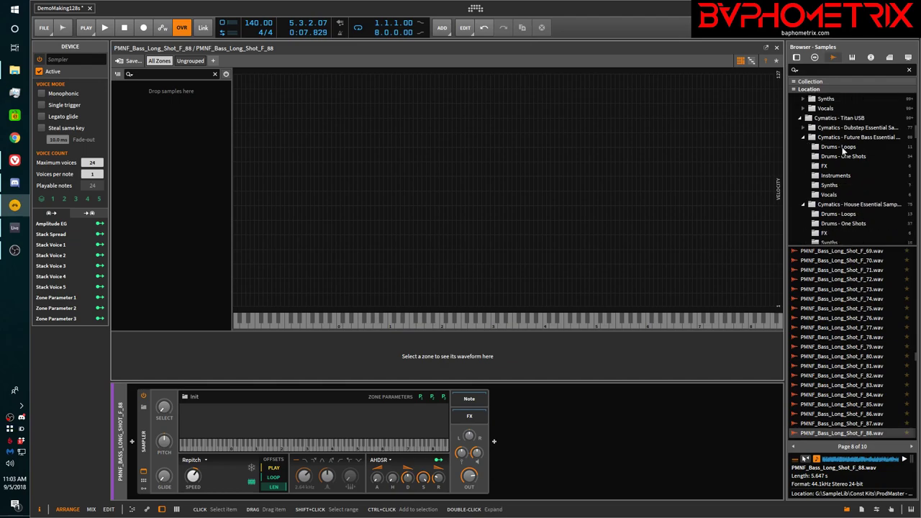
{"action": "scroll", "coordinate": [844, 149], "scroll_direction": "down", "scroll_amount": 1}
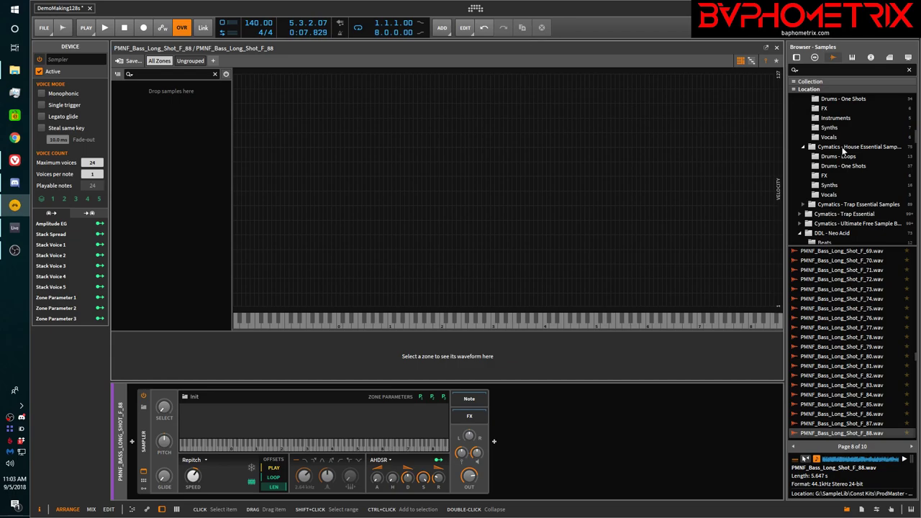
{"action": "scroll", "coordinate": [845, 149], "scroll_direction": "up", "scroll_amount": 1}
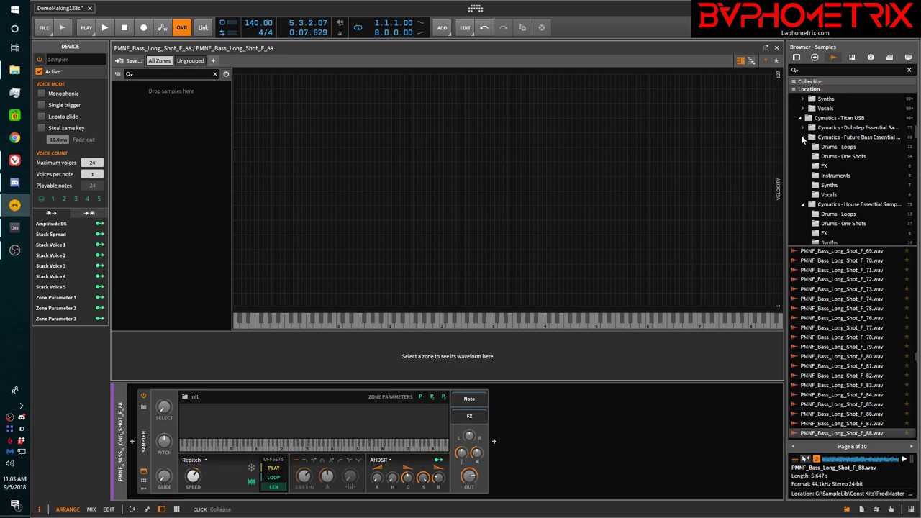
{"action": "scroll", "coordinate": [805, 137], "scroll_direction": "down", "scroll_amount": 1}
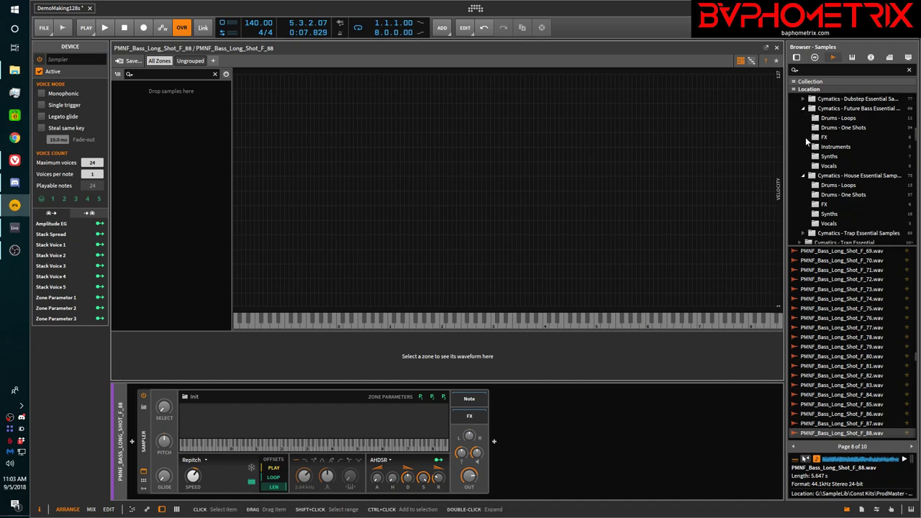
{"action": "scroll", "coordinate": [805, 137], "scroll_direction": "down", "scroll_amount": 1}
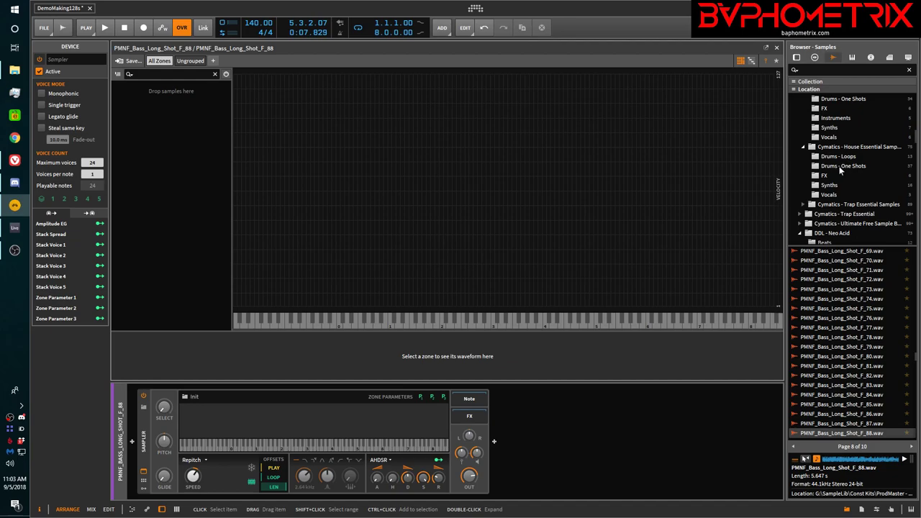
{"action": "scroll", "coordinate": [840, 169], "scroll_direction": "up", "scroll_amount": 2}
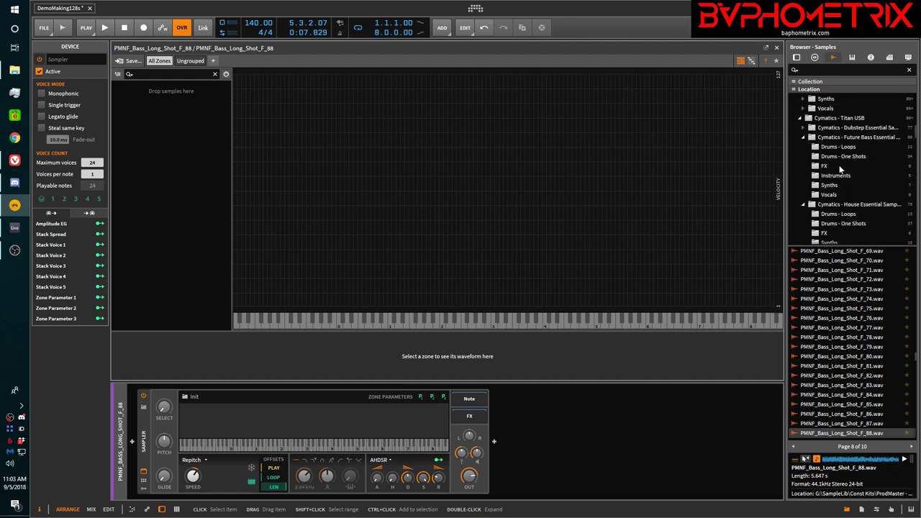
- Collapse Future Bass, House Essential and Titan USB, then open Titan Drum One Shots > Snares
{"action": "left_click", "coordinate": [804, 137]}
{"action": "left_click", "coordinate": [804, 146]}
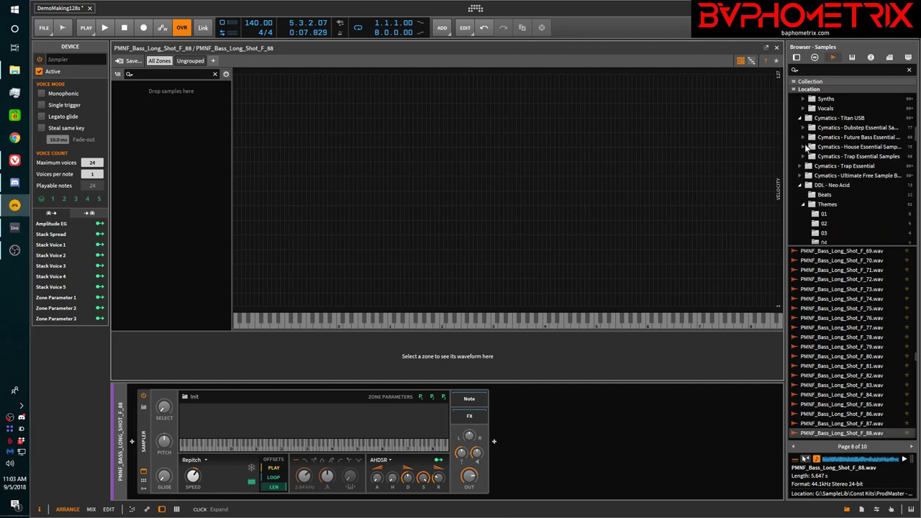
{"action": "left_click", "coordinate": [799, 118]}
{"action": "left_click", "coordinate": [799, 118]}
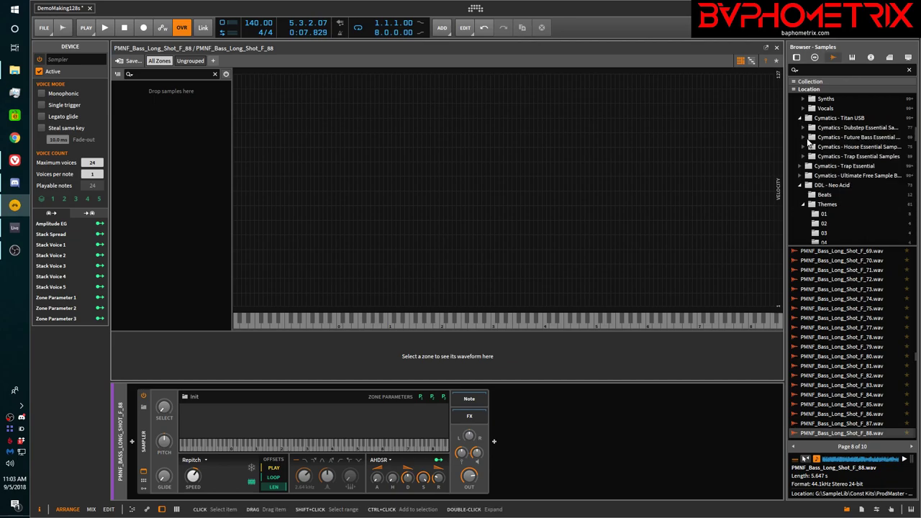
{"action": "left_click", "coordinate": [799, 118]}
{"action": "scroll", "coordinate": [843, 158], "scroll_direction": "up", "scroll_amount": 4}
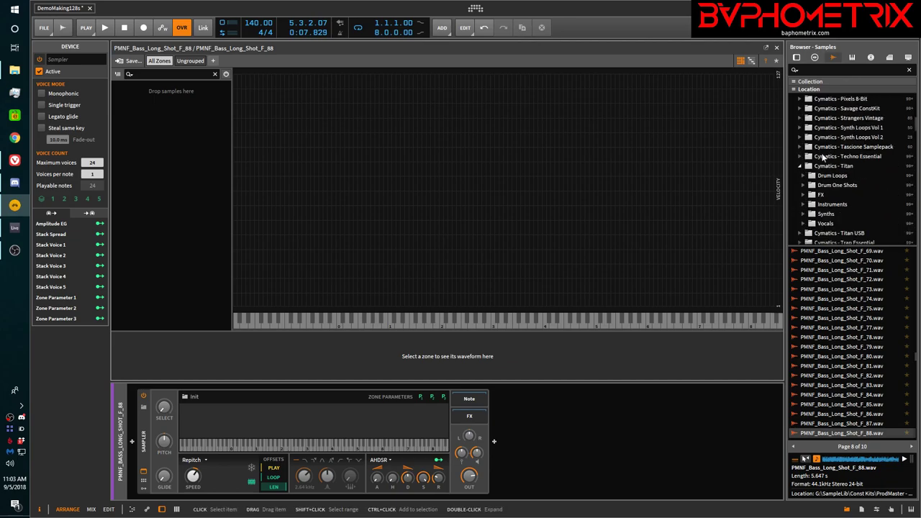
{"action": "left_click", "coordinate": [803, 188]}
{"action": "scroll", "coordinate": [821, 191], "scroll_direction": "down", "scroll_amount": 3}
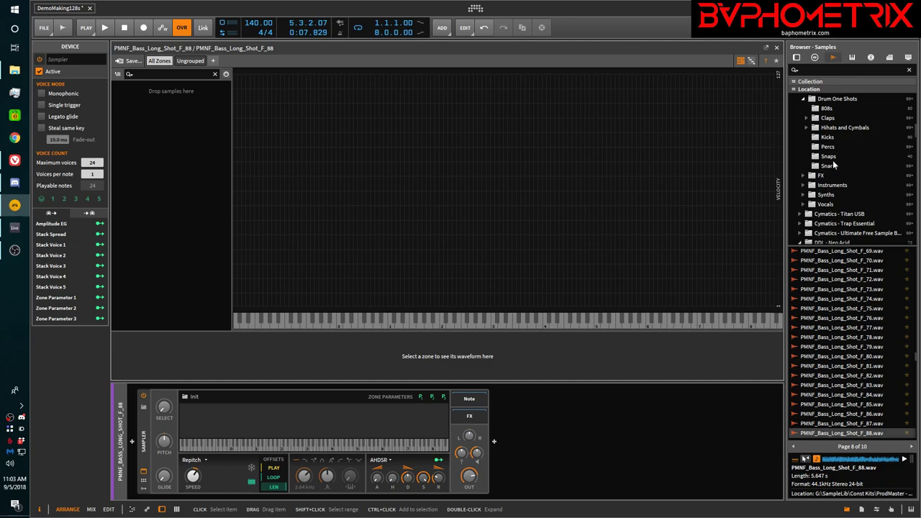
{"action": "left_click", "coordinate": [830, 167]}
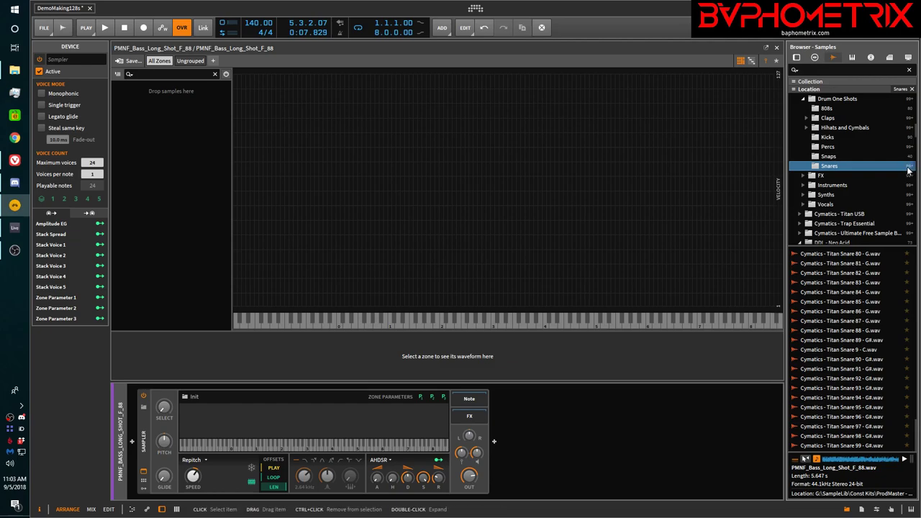
- Preview Cymatics - Titan Snare 1 - C.wav (0.525 s) from the top of the Snares list
{"action": "scroll", "coordinate": [878, 280], "scroll_direction": "up", "scroll_amount": 10}
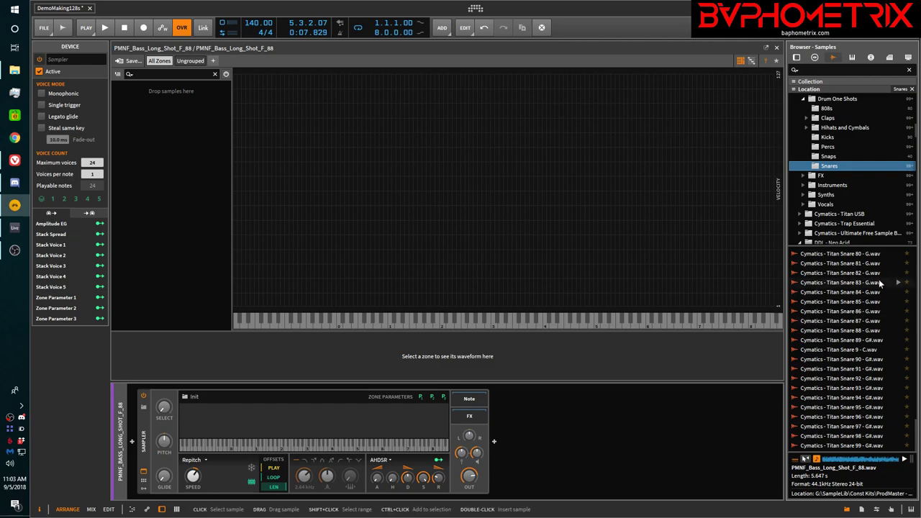
{"action": "scroll", "coordinate": [879, 279], "scroll_direction": "up", "scroll_amount": 20}
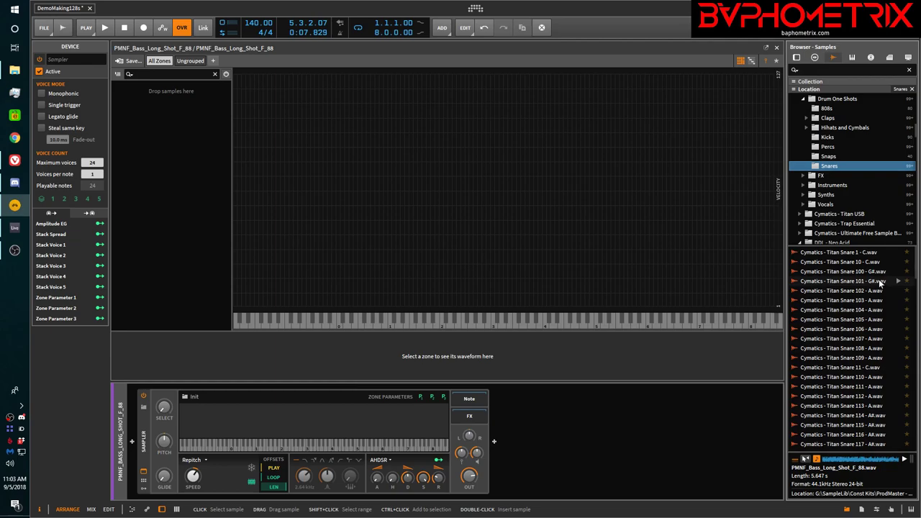
{"action": "scroll", "coordinate": [871, 307], "scroll_direction": "down", "scroll_amount": 3}
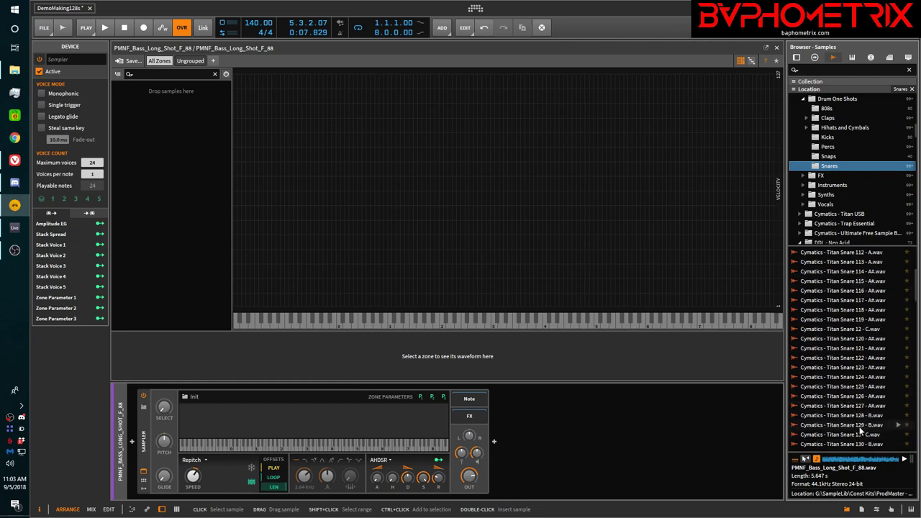
{"action": "scroll", "coordinate": [863, 411], "scroll_direction": "down", "scroll_amount": 5}
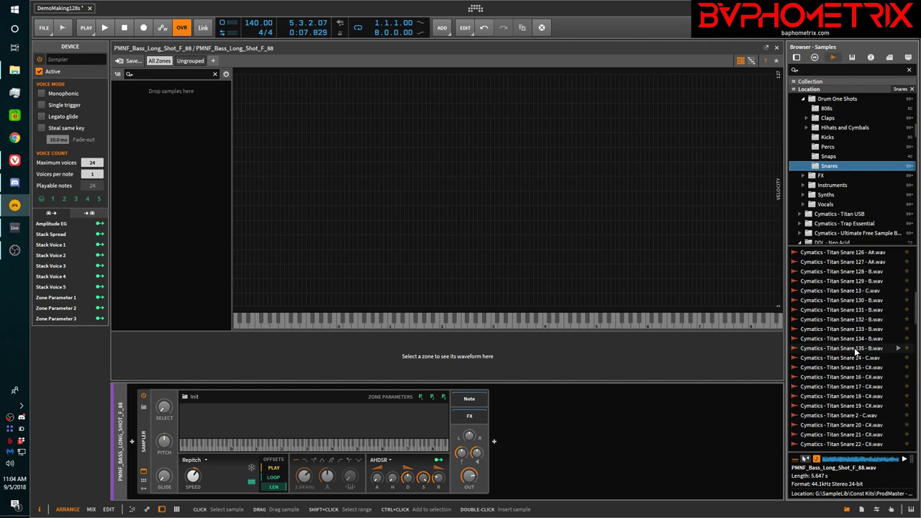
{"action": "scroll", "coordinate": [854, 347], "scroll_direction": "up", "scroll_amount": 10}
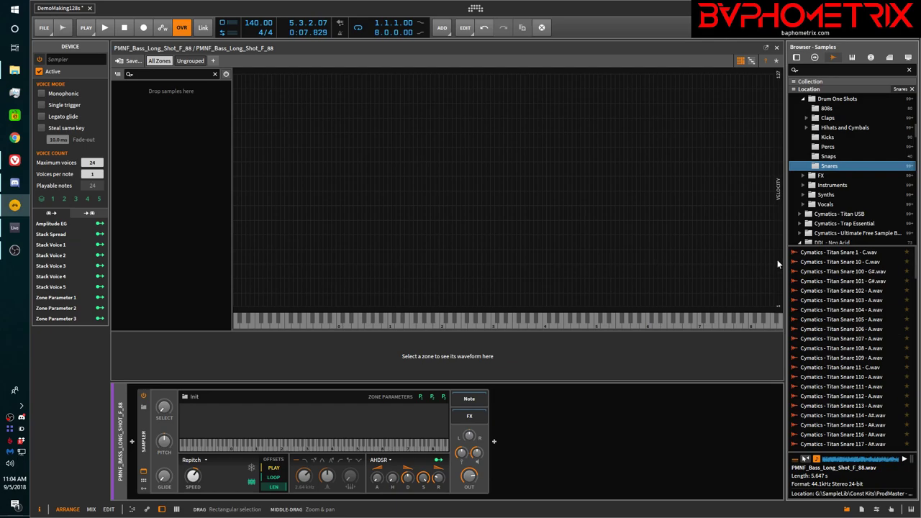
{"action": "left_click", "coordinate": [843, 255]}
{"action": "scroll", "coordinate": [830, 310], "scroll_direction": "down", "scroll_amount": 20}
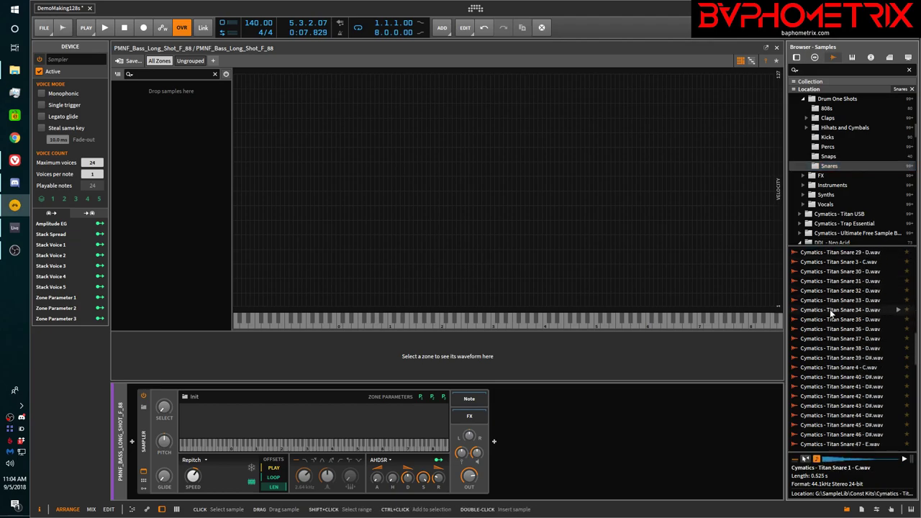
{"action": "scroll", "coordinate": [830, 309], "scroll_direction": "down", "scroll_amount": 4}
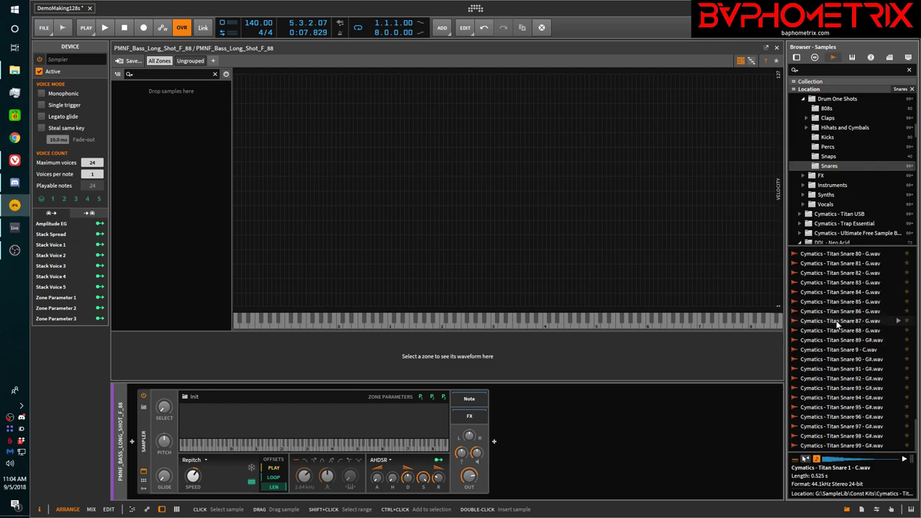
{"action": "left_click", "coordinate": [838, 321], "text": "shift"}
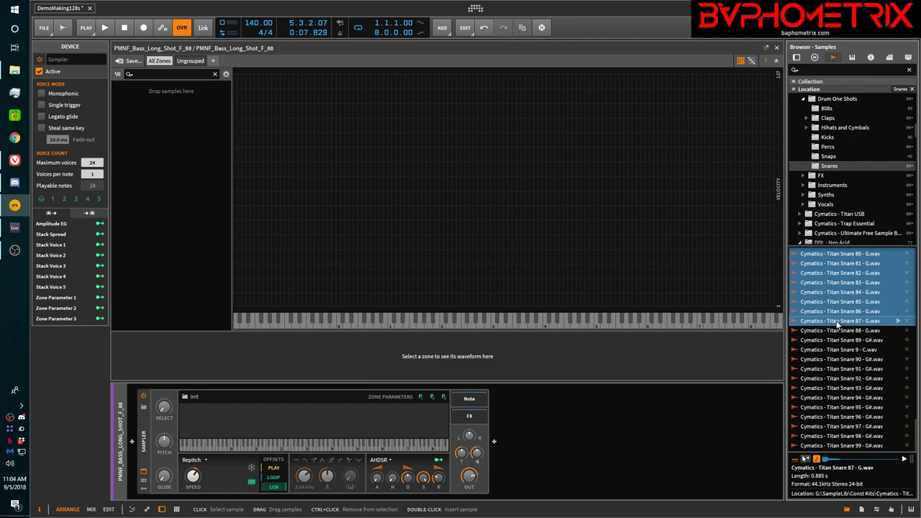
{"action": "left_click_drag", "start_coordinate": [837, 324], "coordinate": [526, 164]}
{"action": "left_click_drag", "start_coordinate": [388, 160], "coordinate": [237, 219]}
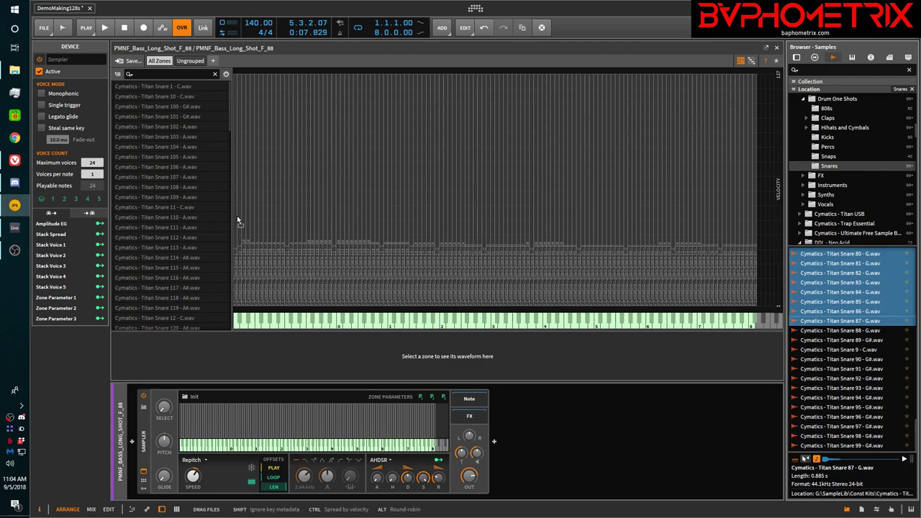
{"action": "left_click_drag", "start_coordinate": [237, 215], "coordinate": [828, 282]}
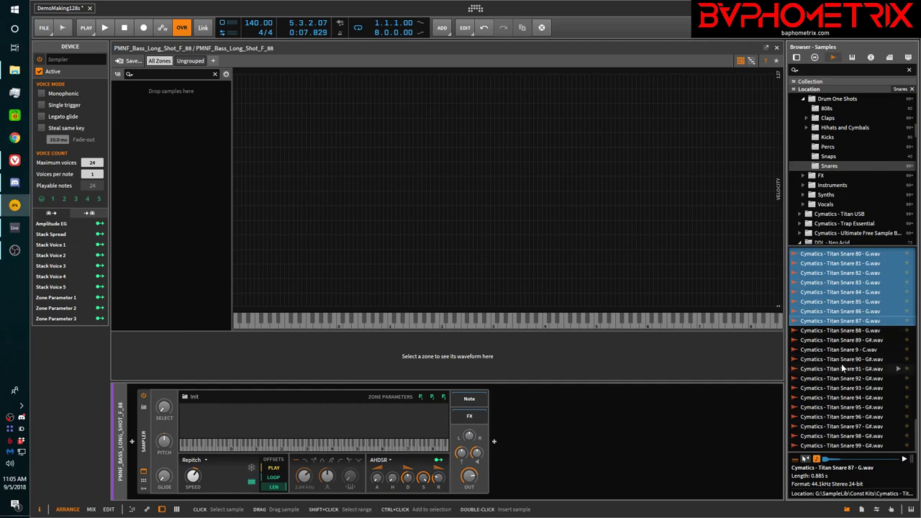
{"action": "left_click", "coordinate": [834, 406], "text": "shift"}
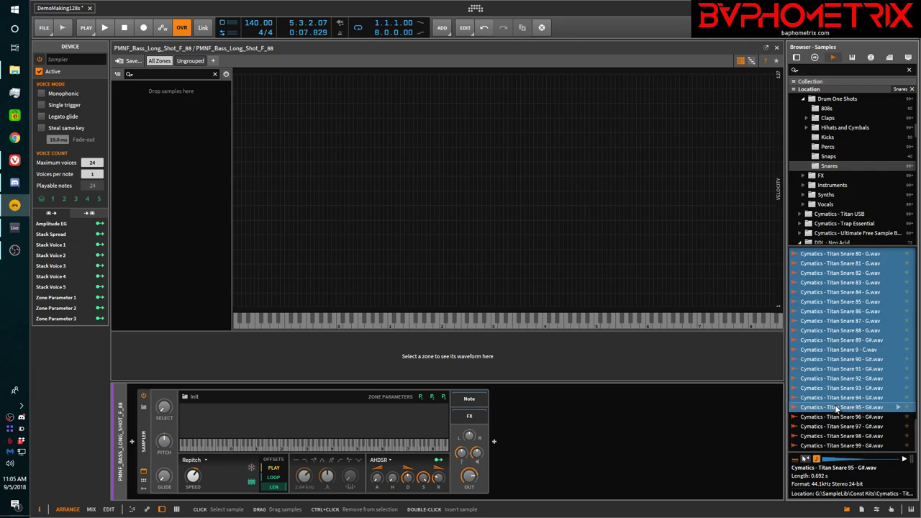
{"action": "left_click_drag", "start_coordinate": [818, 311], "coordinate": [590, 245]}
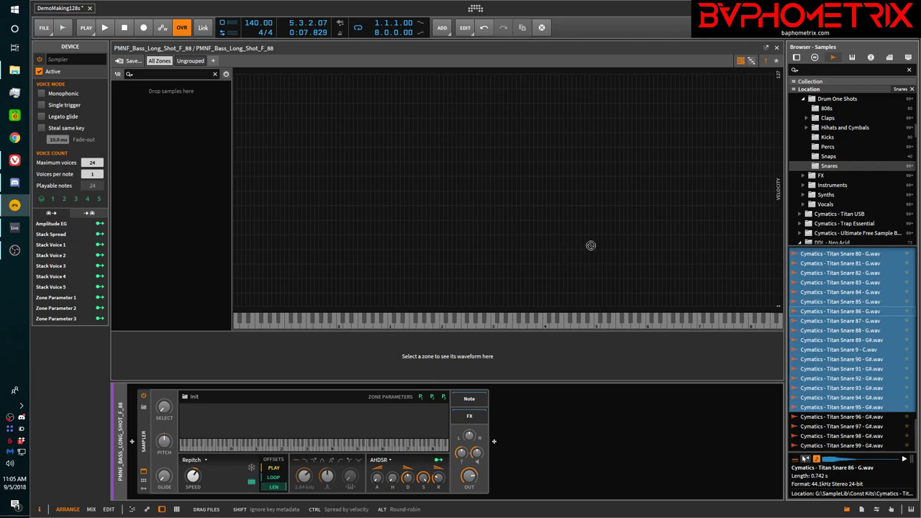
{"action": "left_click_drag", "start_coordinate": [590, 245], "coordinate": [837, 286]}
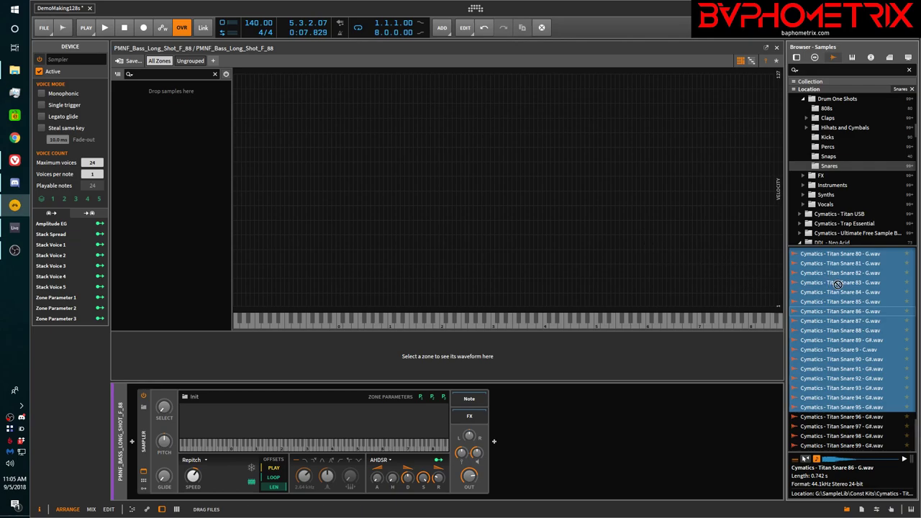
{"action": "left_click", "coordinate": [856, 399]}
{"action": "left_click", "coordinate": [856, 400], "text": "shift"}
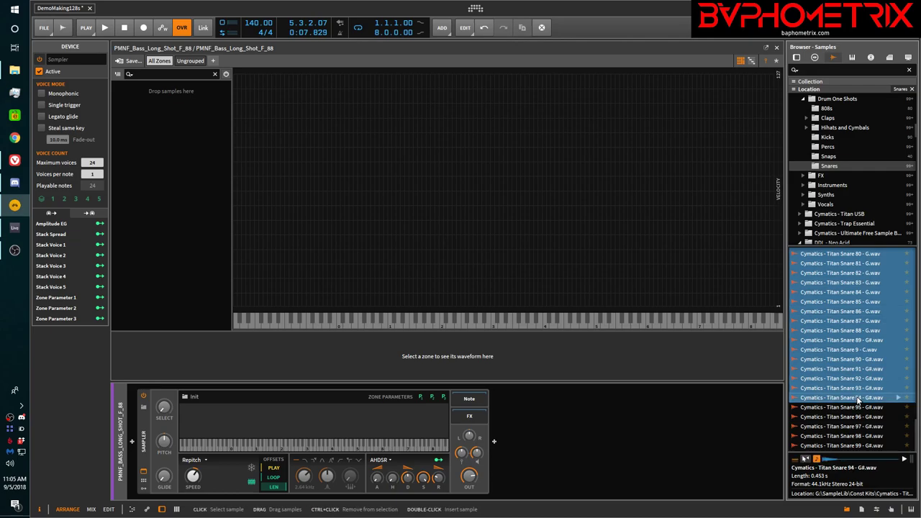
{"action": "left_click_drag", "start_coordinate": [855, 398], "coordinate": [827, 333]}
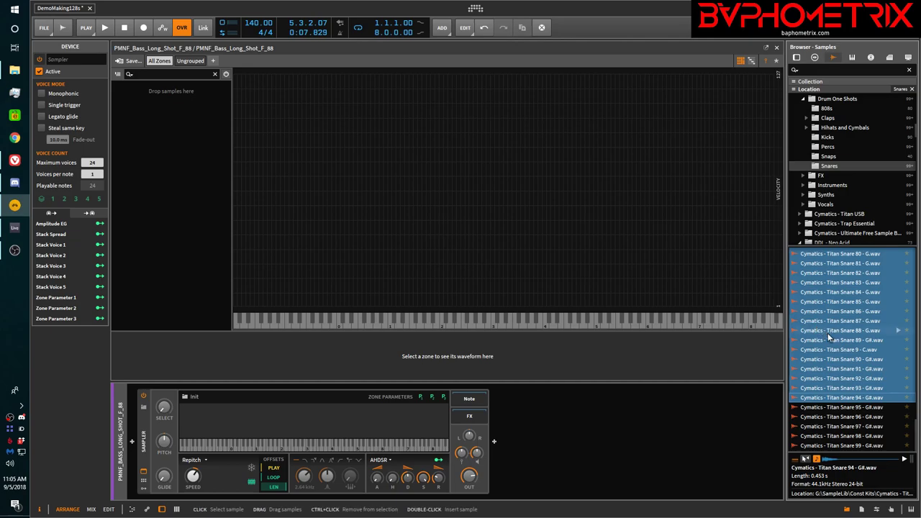
{"action": "left_click", "coordinate": [843, 388], "text": "shift"}
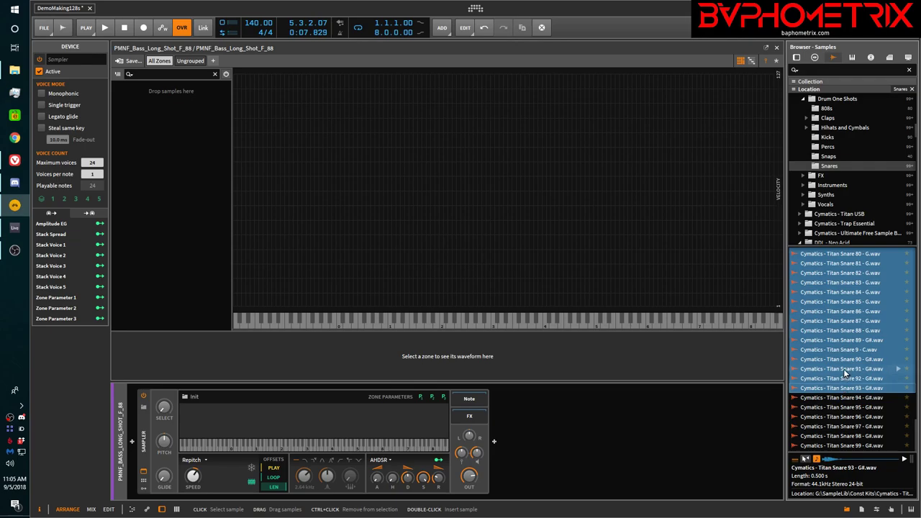
{"action": "mouse_move", "coordinate": [841, 369]}
{"action": "left_mouse_down"}
{"action": "mouse_move", "coordinate": [678, 235]}
{"action": "mouse_move", "coordinate": [831, 332]}
{"action": "mouse_move", "coordinate": [853, 381]}
{"action": "left_mouse_up"}
{"action": "left_click", "coordinate": [848, 382], "text": "shift"}
{"action": "left_click_drag", "start_coordinate": [845, 353], "coordinate": [237, 222]}
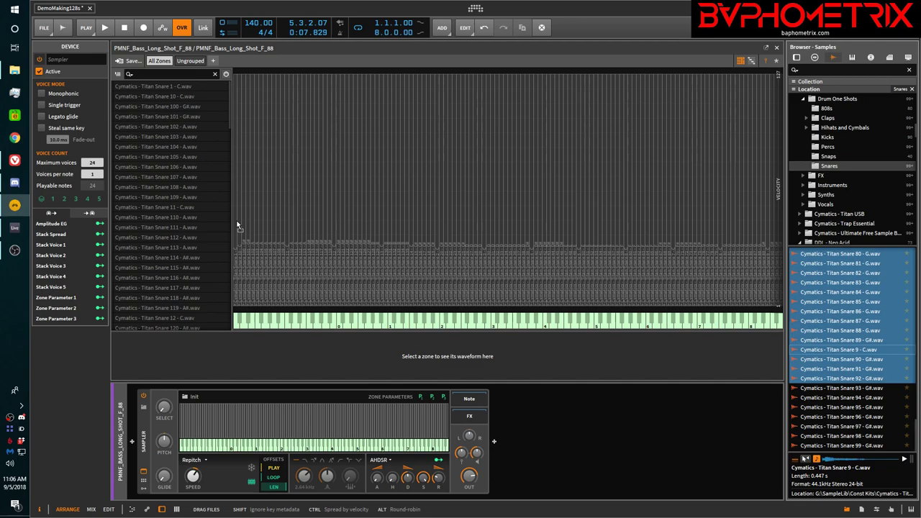
{"action": "key", "text": "ctrl+z"}
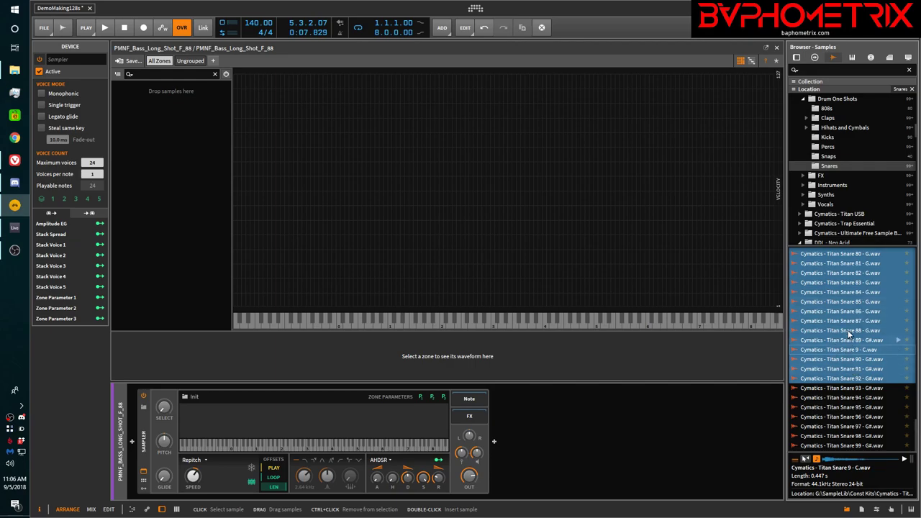
- Drop Titan Snares 72 through 76 onto the sampler keys, then undo to clear the zones
{"action": "scroll", "coordinate": [849, 313], "scroll_direction": "up", "scroll_amount": 3}
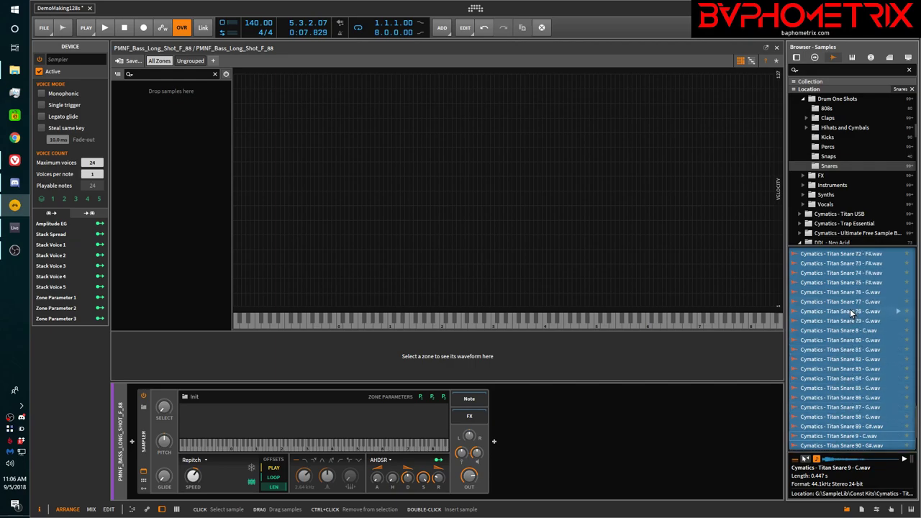
{"action": "left_click", "coordinate": [846, 295], "text": "shift"}
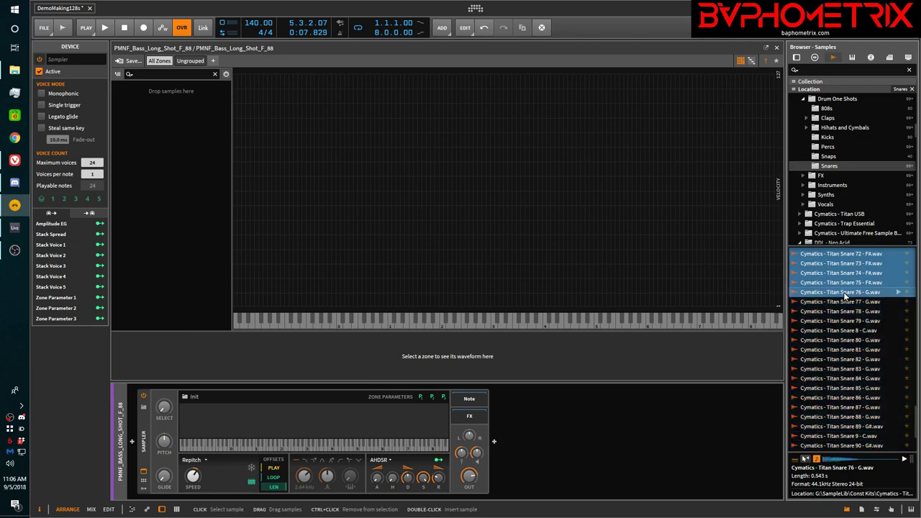
{"action": "left_click_drag", "start_coordinate": [838, 268], "coordinate": [339, 228]}
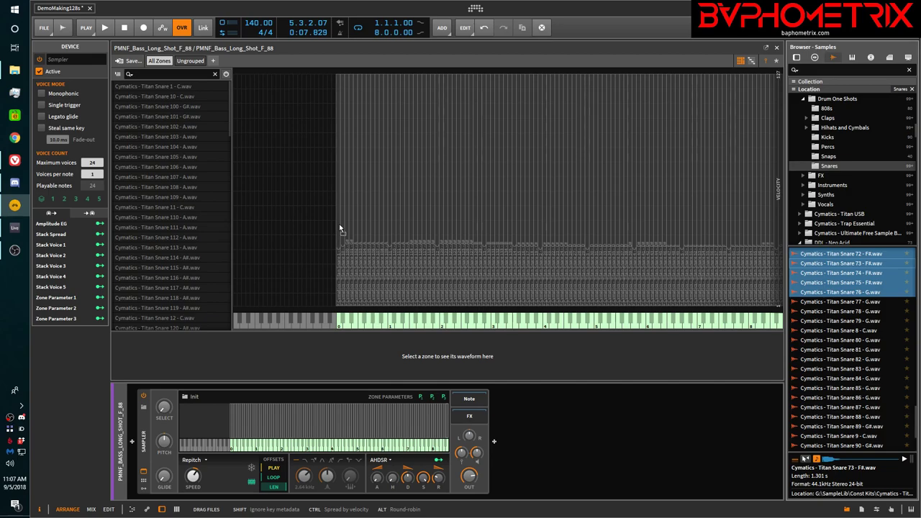
{"action": "key", "text": "ctrl+z"}
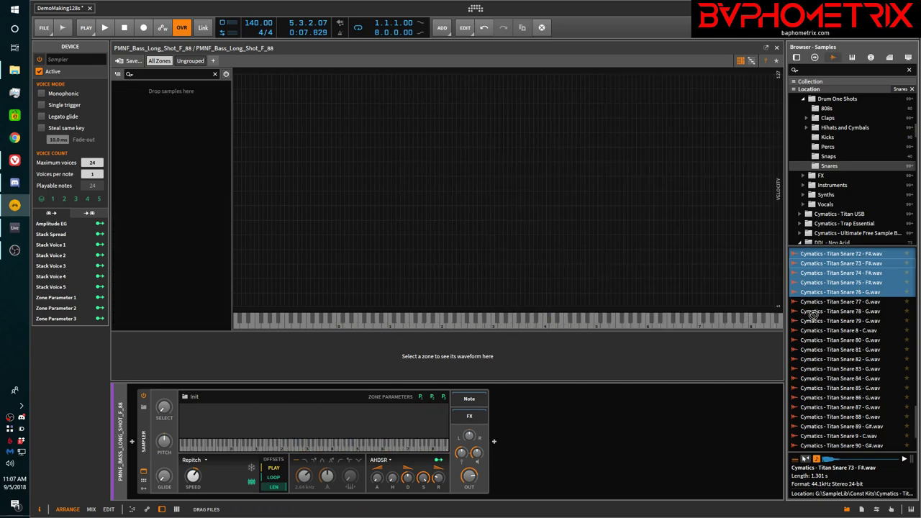
- Narrow the browser selection to Titan Snares 61 through 64 and drop them in as zones
{"action": "key", "text": "shift+Up"}
{"action": "key", "text": "shift+Up"}
{"action": "key", "text": "shift+Up"}
{"action": "key", "text": "shift+Up"}
{"action": "key", "text": "shift+Up"}
{"action": "key", "text": "shift+Up"}
{"action": "key", "text": "shift+Up"}
{"action": "key", "text": "shift+Up"}
{"action": "key", "text": "shift+Up"}
{"action": "key", "text": "shift+Up"}
{"action": "key", "text": "shift+Up"}
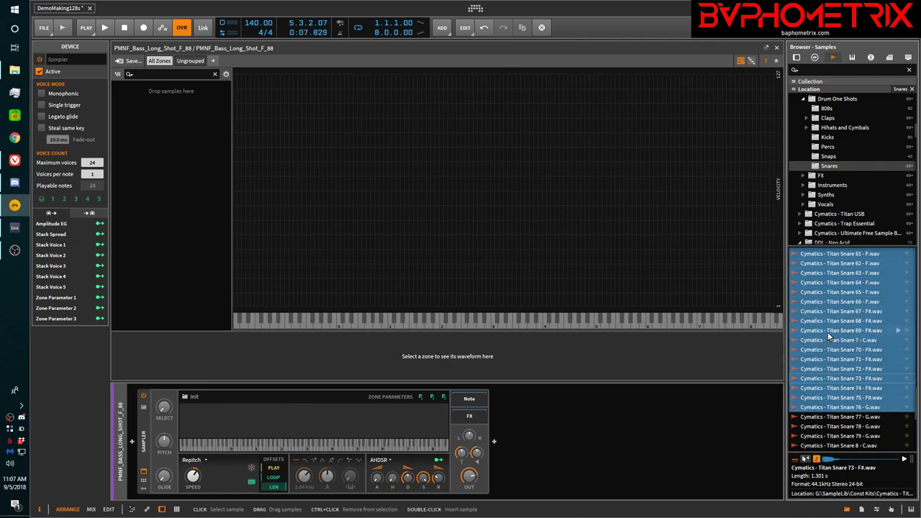
{"action": "left_click", "coordinate": [833, 331], "text": "shift"}
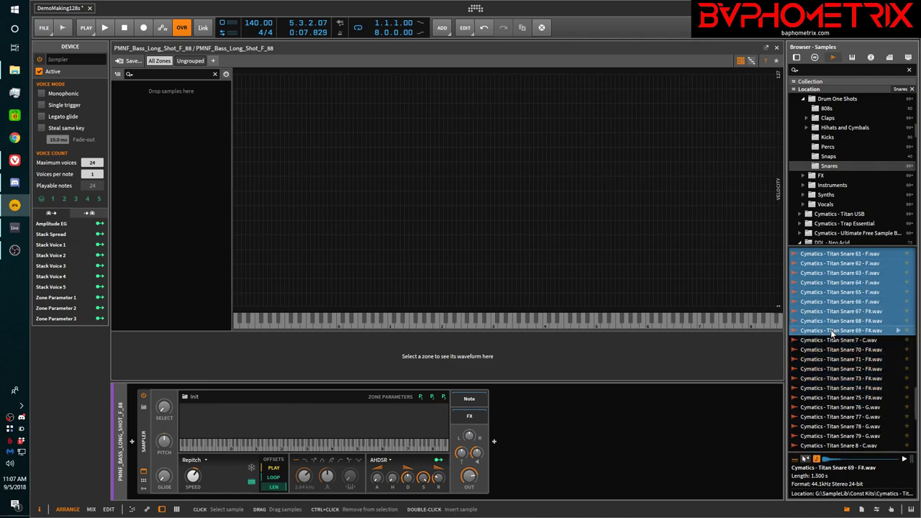
{"action": "left_click_drag", "start_coordinate": [833, 335], "coordinate": [341, 238]}
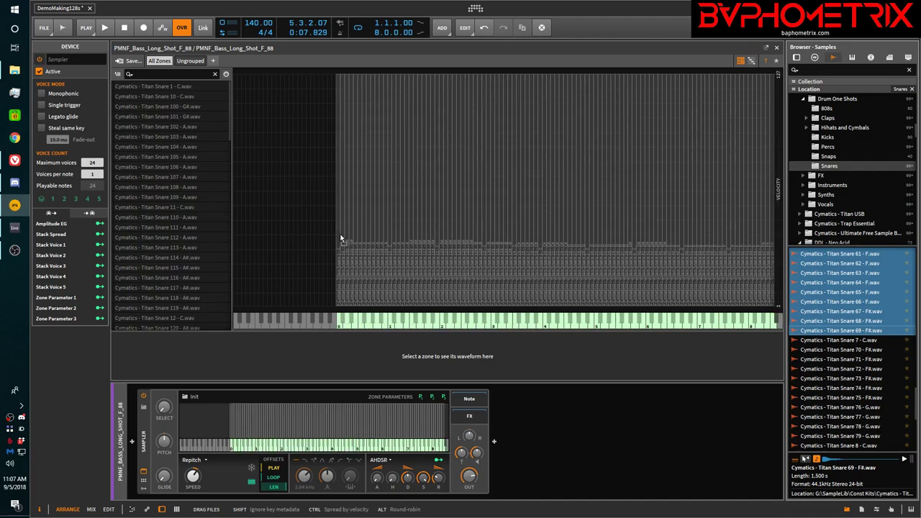
{"action": "mouse_move", "coordinate": [341, 238]}
{"action": "left_mouse_down"}
{"action": "mouse_move", "coordinate": [748, 308]}
{"action": "mouse_move", "coordinate": [820, 308]}
{"action": "mouse_move", "coordinate": [594, 243]}
{"action": "mouse_move", "coordinate": [336, 236]}
{"action": "left_mouse_up"}
{"action": "left_click", "coordinate": [820, 306], "text": "shift"}
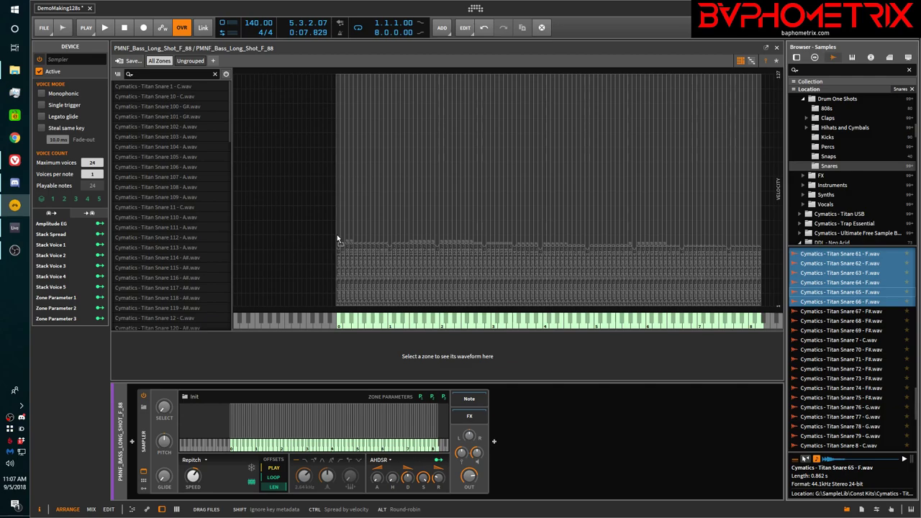
{"action": "left_click_drag", "start_coordinate": [336, 235], "coordinate": [823, 279]}
{"action": "left_click", "coordinate": [822, 282], "text": "shift"}
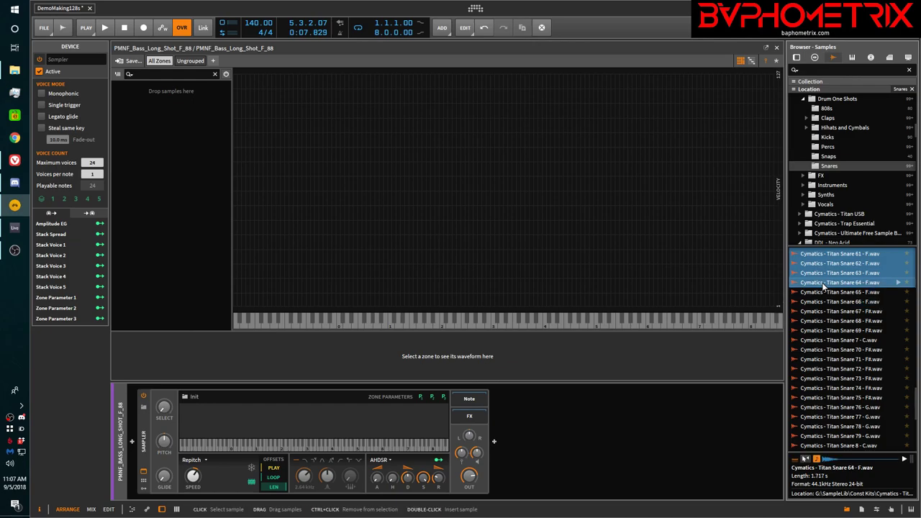
{"action": "left_click_drag", "start_coordinate": [822, 282], "coordinate": [340, 259]}
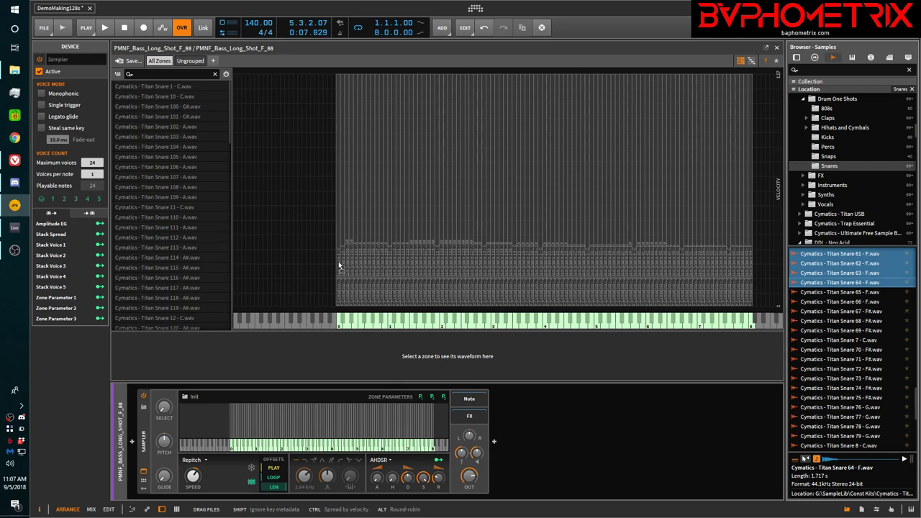
- Select all 97 snare zones and bring up the Save Multisample to Library form
{"action": "key", "text": "ctrl+a"}
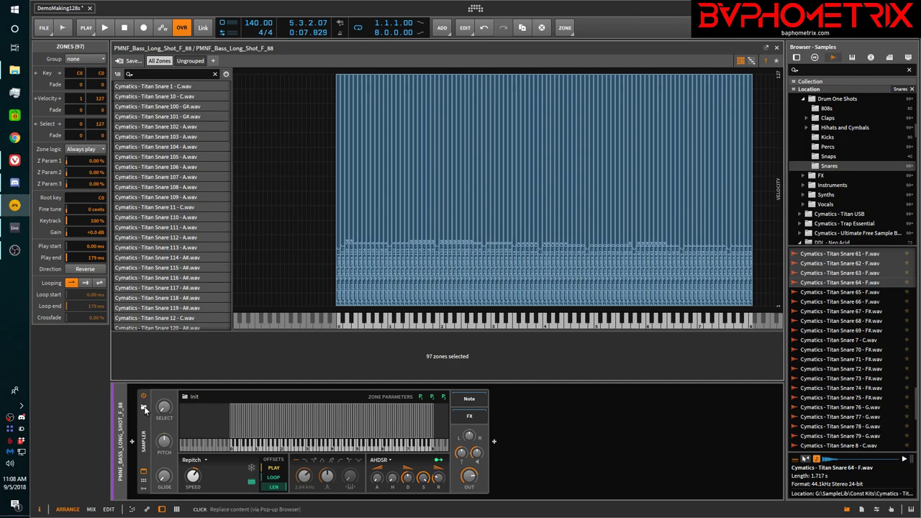
{"action": "left_click", "coordinate": [131, 61]}
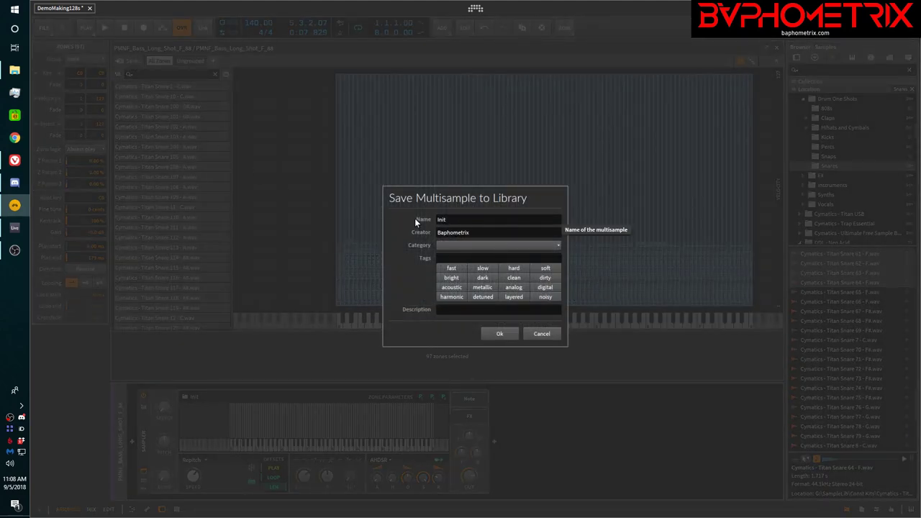
- Enter the tag 'snares' in the save form, then cancel it without choosing a category
{"action": "left_click", "coordinate": [488, 245]}
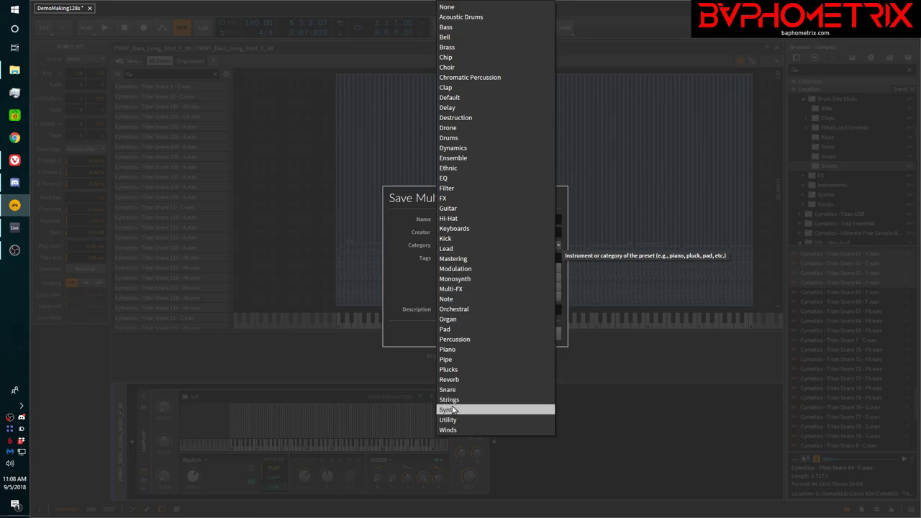
{"action": "left_click", "coordinate": [417, 199]}
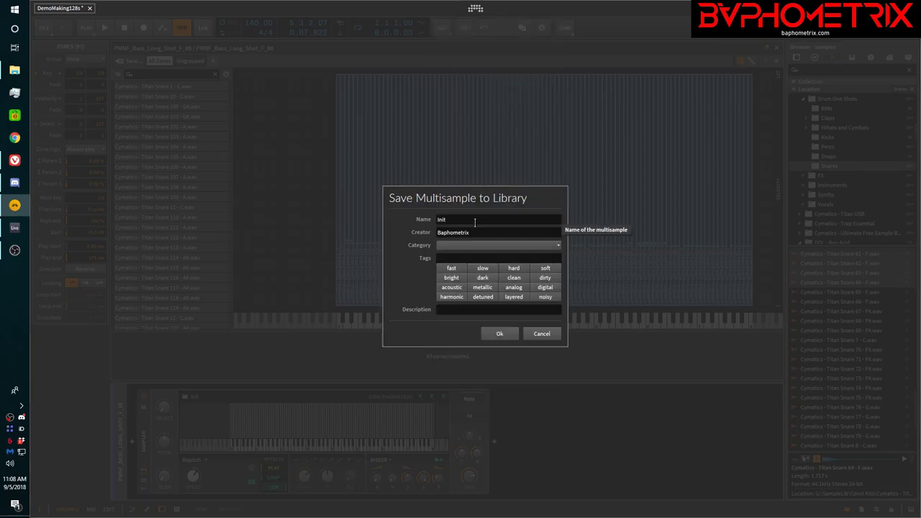
{"action": "left_click", "coordinate": [467, 258]}
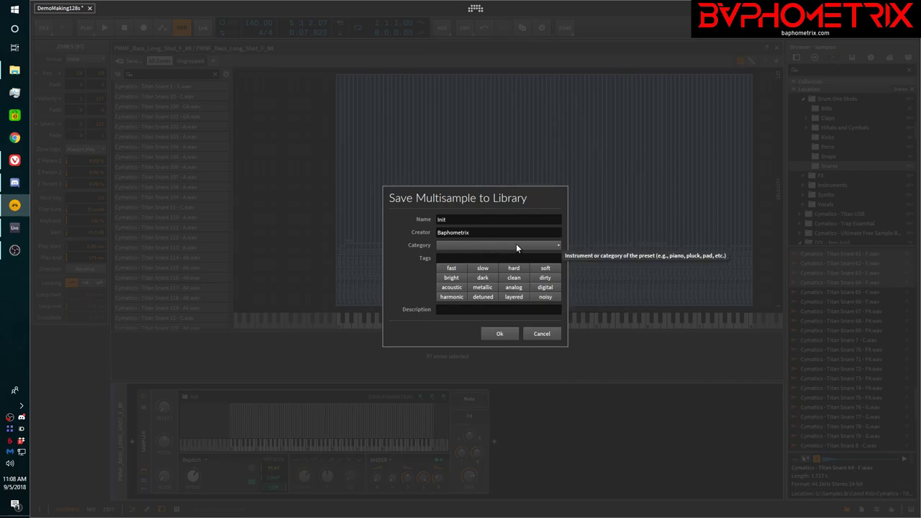
{"action": "type", "text": "snares"}
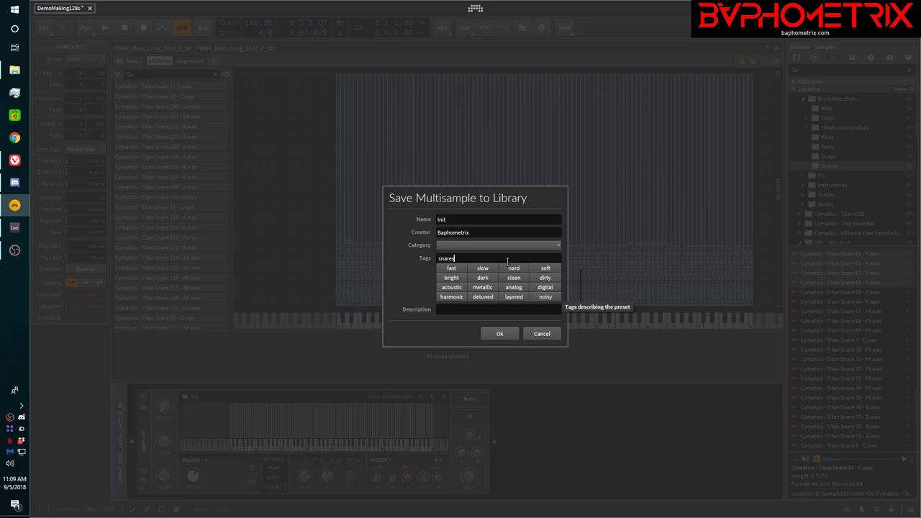
{"action": "left_click", "coordinate": [544, 333]}
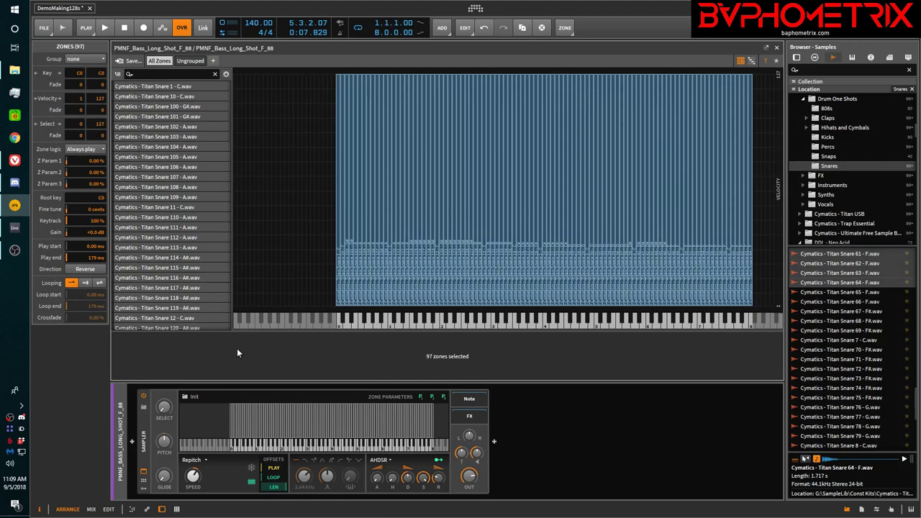
{"action": "right_click", "coordinate": [328, 172]}
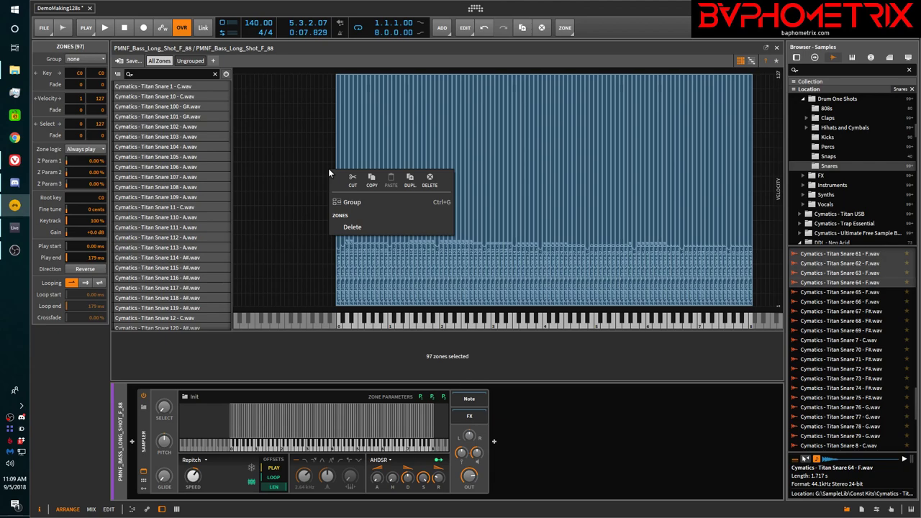
{"action": "left_click", "coordinate": [328, 51]}
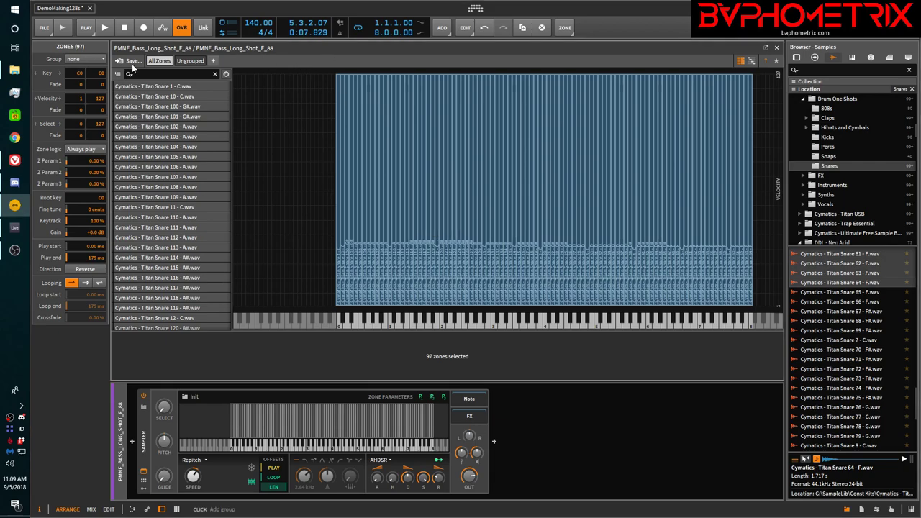
{"action": "right_click", "coordinate": [145, 422]}
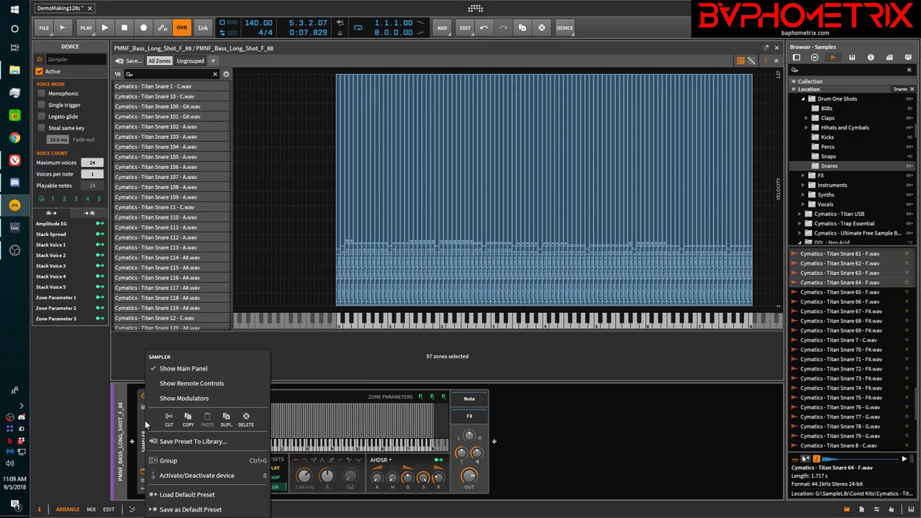
{"action": "key", "text": "Escape"}
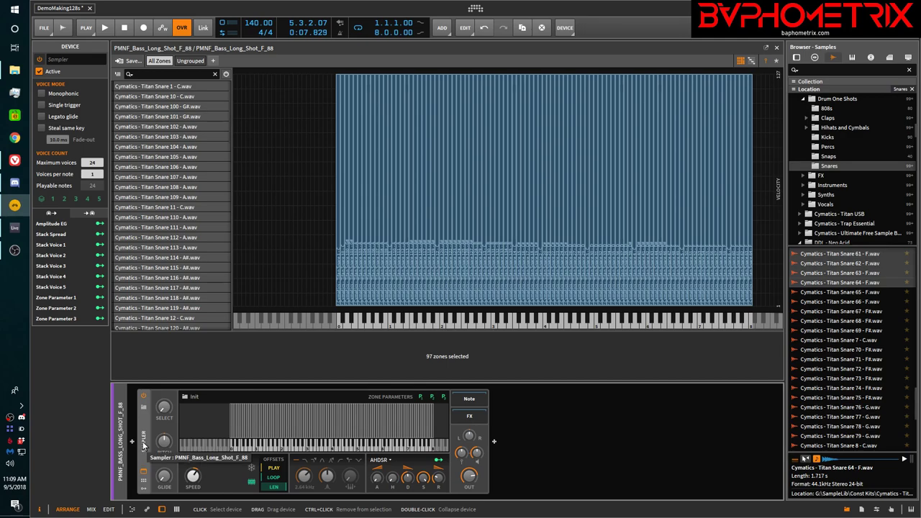
{"action": "right_click", "coordinate": [144, 444]}
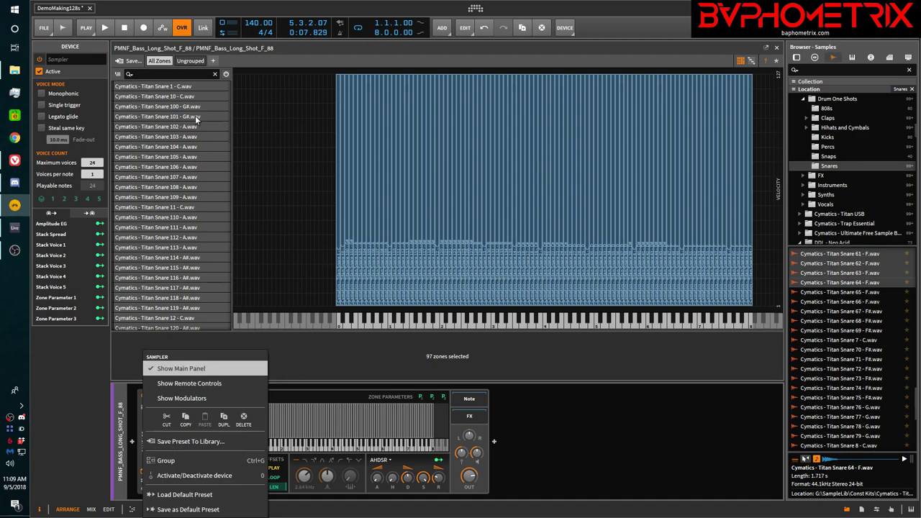
{"action": "left_click", "coordinate": [596, 418]}
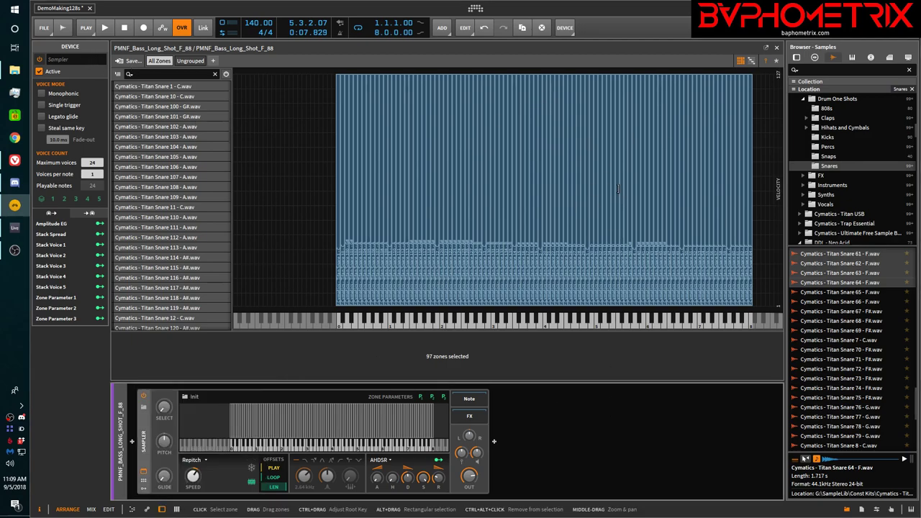
- Browse Multisamples by Creator and Collection, and lay the 97 snare zones out one per row
{"action": "left_click", "coordinate": [852, 58]}
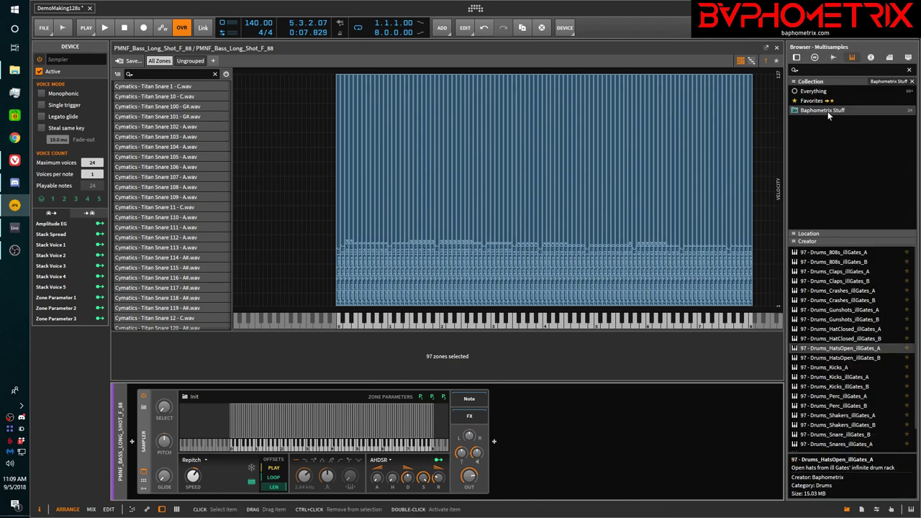
{"action": "left_click", "coordinate": [813, 240]}
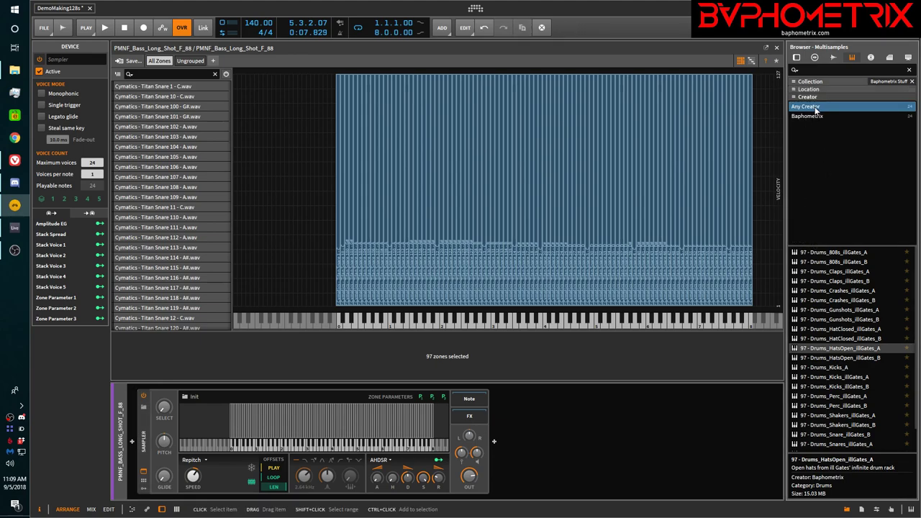
{"action": "left_click", "coordinate": [809, 81]}
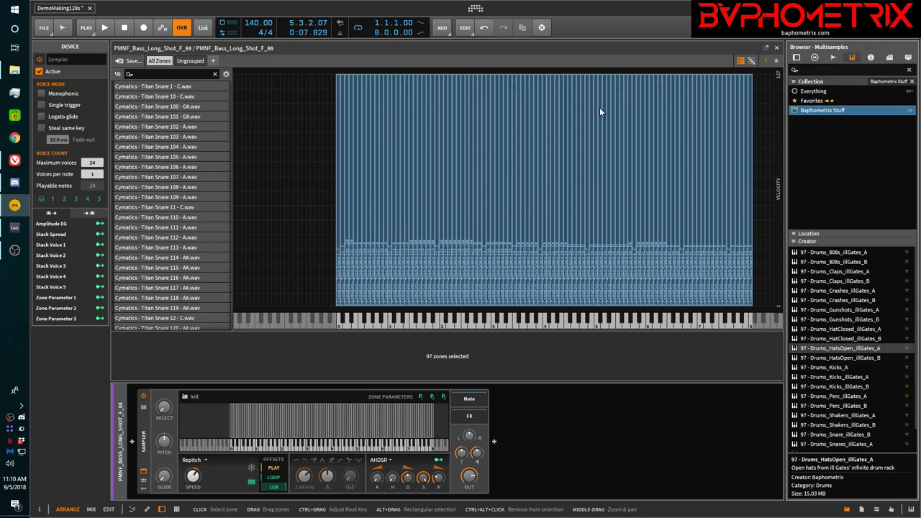
{"action": "left_click", "coordinate": [752, 62]}
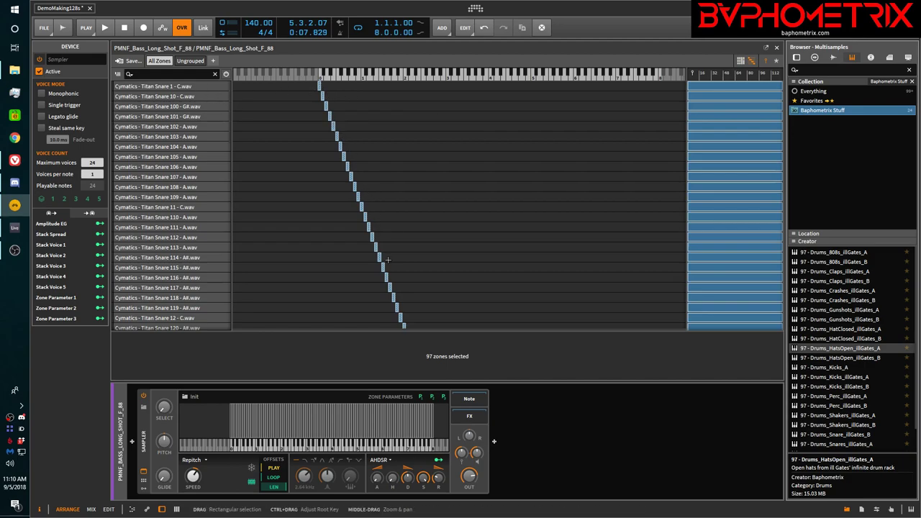
- Show the waveform and settings of the Titan Snare 1 zone, rooted at C0
{"action": "scroll", "coordinate": [381, 252], "scroll_direction": "down", "scroll_amount": 15}
{"action": "scroll", "coordinate": [387, 260], "scroll_direction": "up", "scroll_amount": 20}
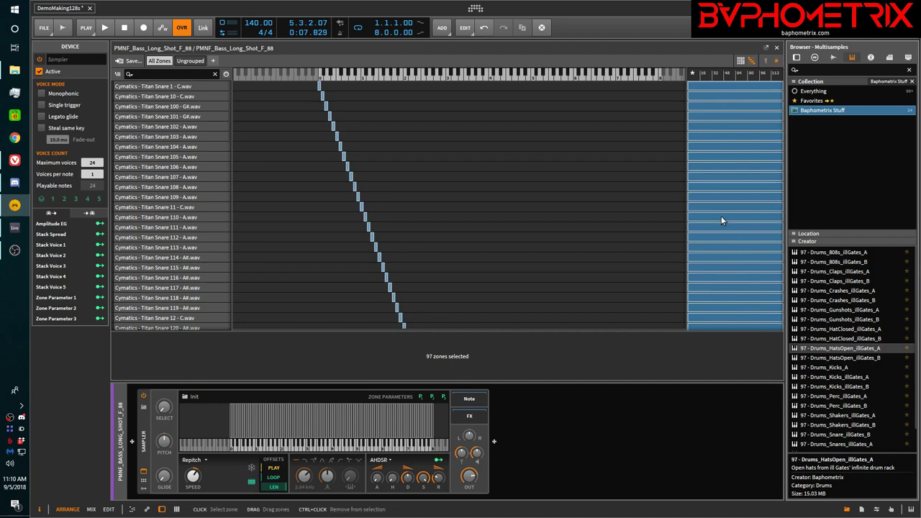
{"action": "left_click", "coordinate": [180, 86]}
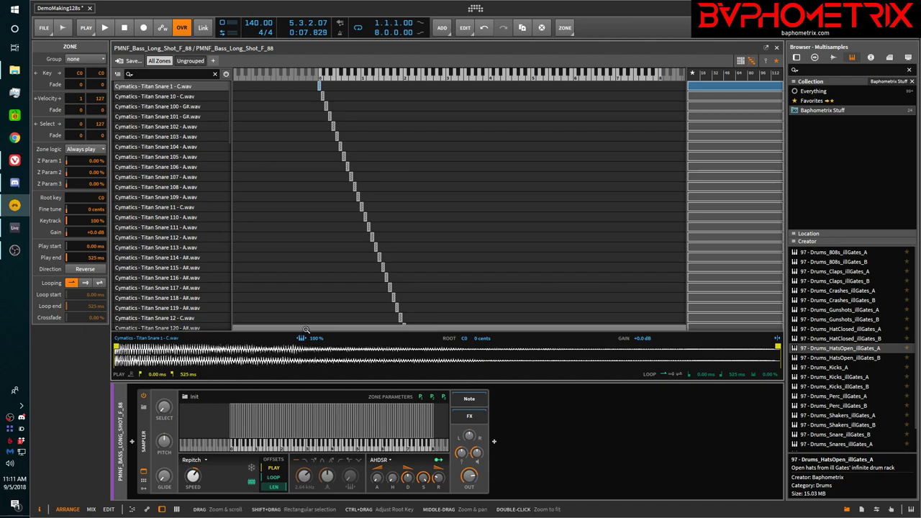
- Narrow the zone selection from all 97 zones to Titan Snare 1 through Snare 101
{"action": "scroll", "coordinate": [170, 202], "scroll_direction": "down", "scroll_amount": 8}
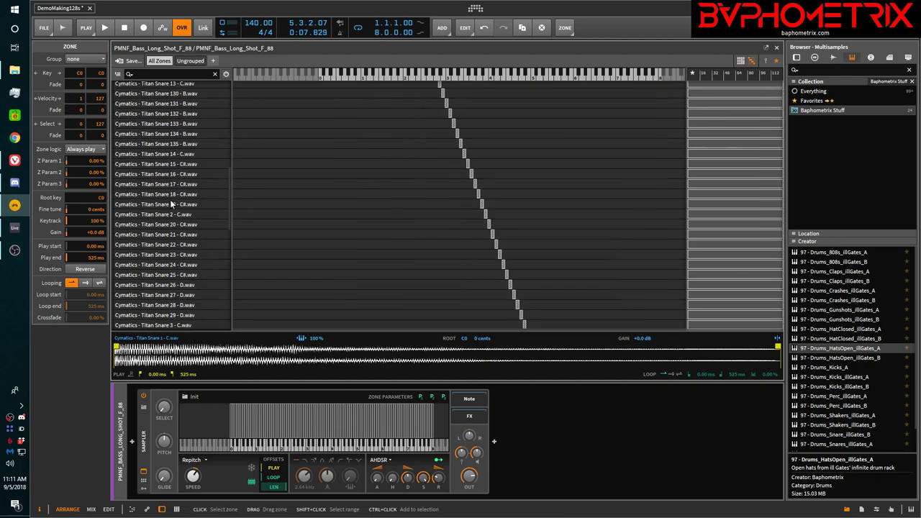
{"action": "scroll", "coordinate": [169, 201], "scroll_direction": "up", "scroll_amount": 10}
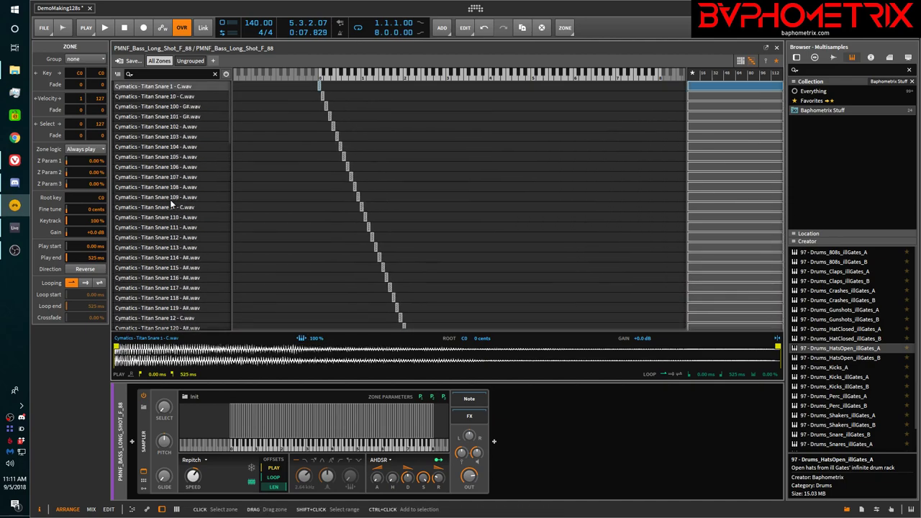
{"action": "right_click", "coordinate": [188, 84]}
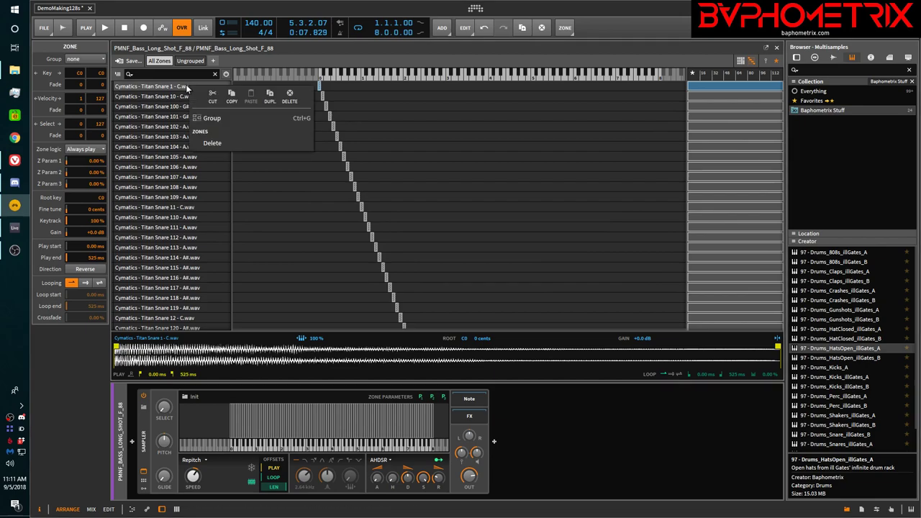
{"action": "left_click", "coordinate": [177, 86]}
{"action": "key", "text": "ctrl+a"}
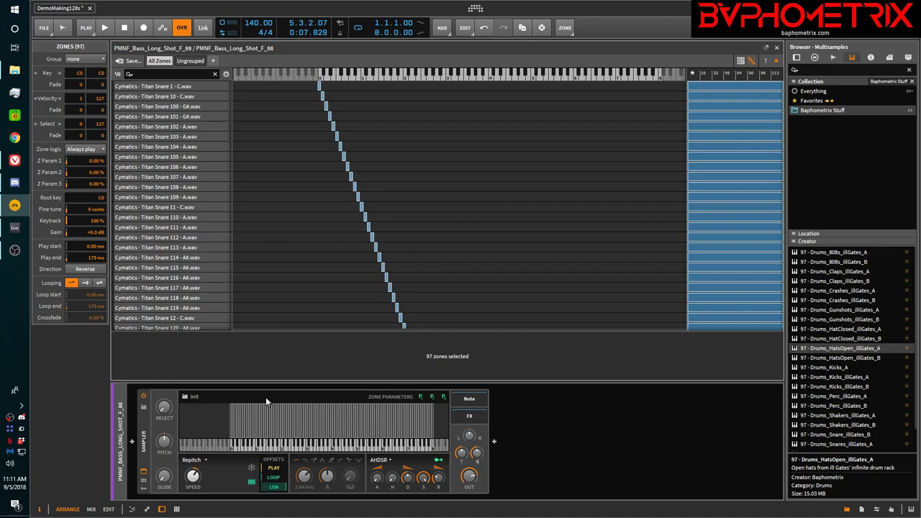
{"action": "left_click", "coordinate": [167, 85]}
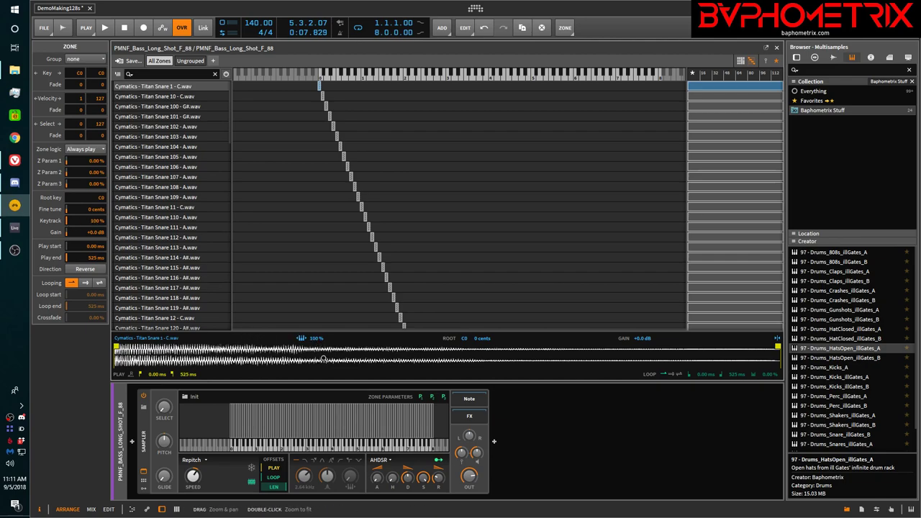
{"action": "left_click", "coordinate": [181, 117], "text": "shift"}
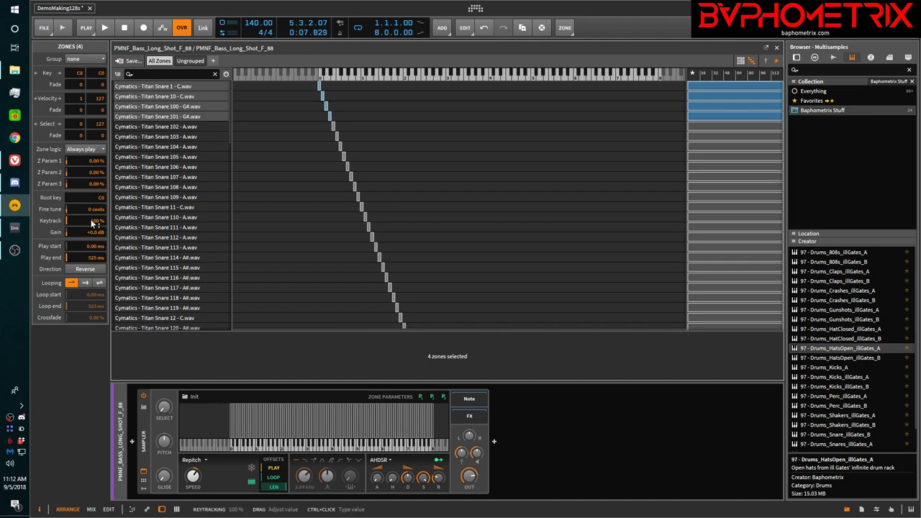
- Lower keytrack on the four selected zones and audition Titan Snares 1, 100 and 101
{"action": "left_click_drag", "start_coordinate": [92, 224], "coordinate": [92, 248]}
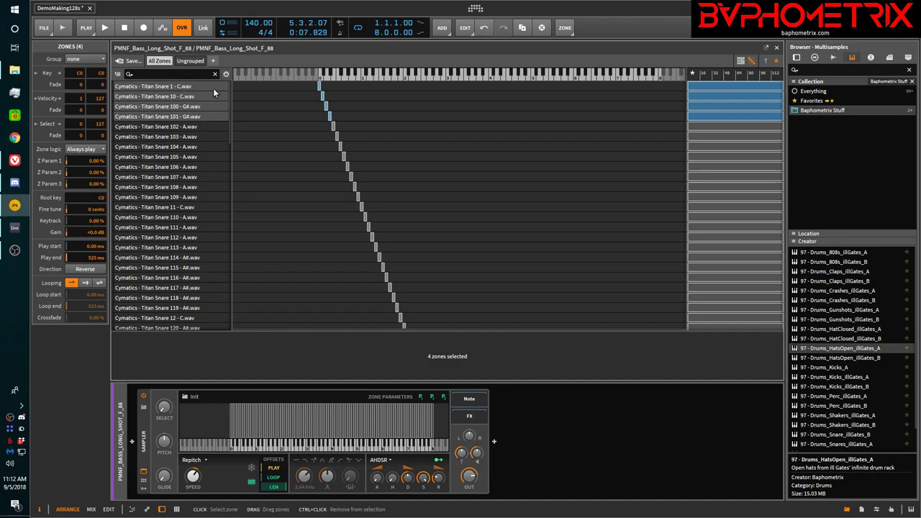
{"action": "left_click", "coordinate": [189, 86]}
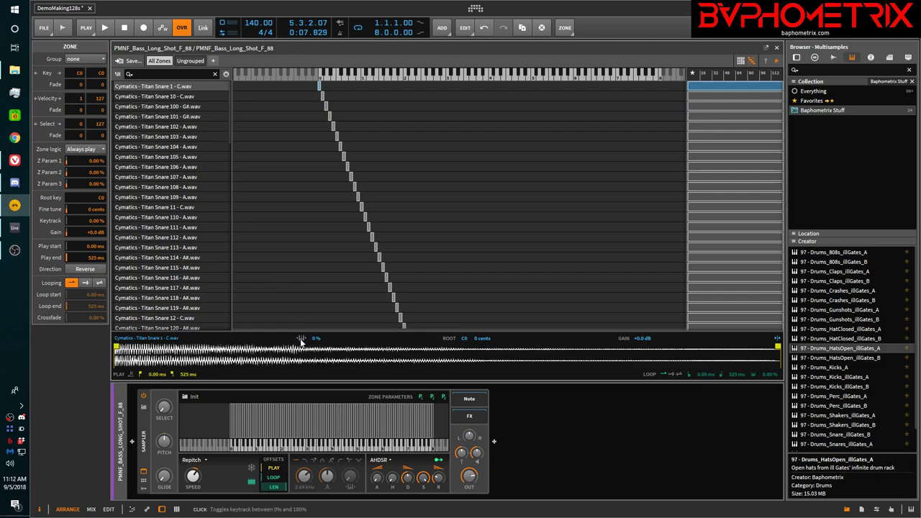
{"action": "left_click", "coordinate": [182, 107]}
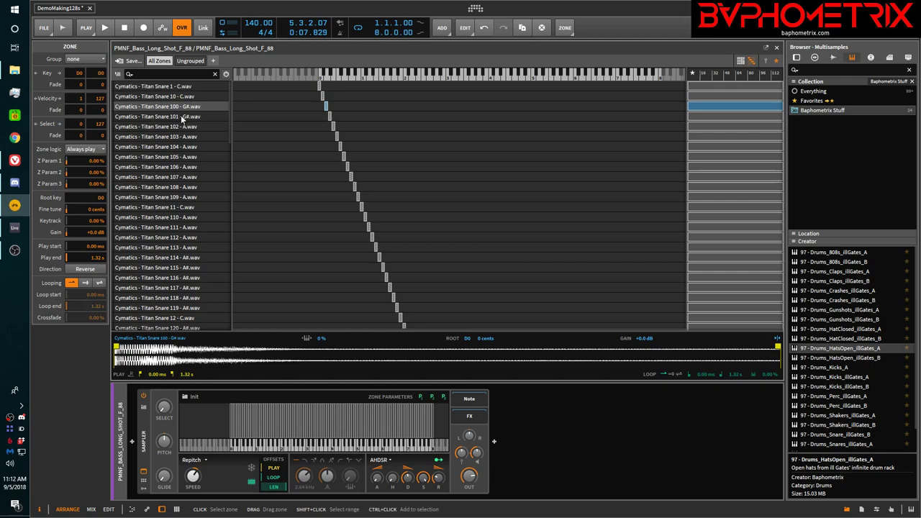
{"action": "left_click", "coordinate": [182, 118]}
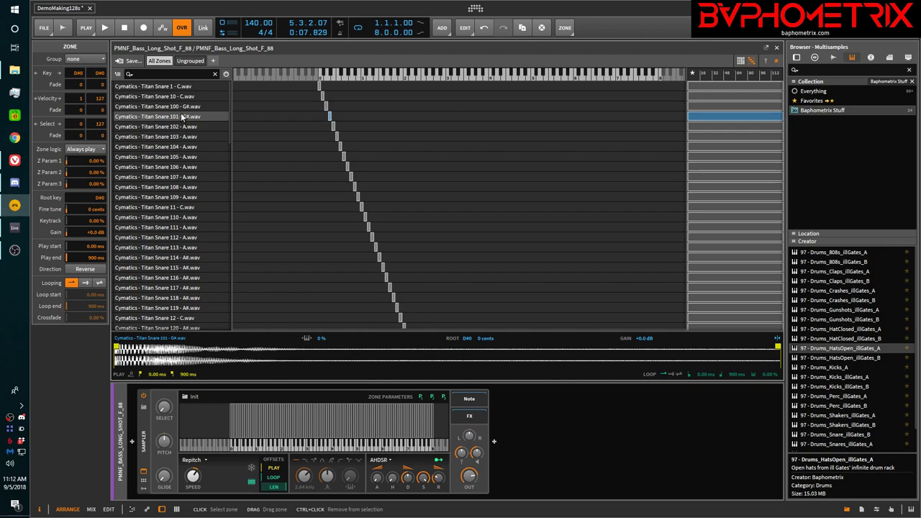
{"action": "left_click", "coordinate": [169, 86]}
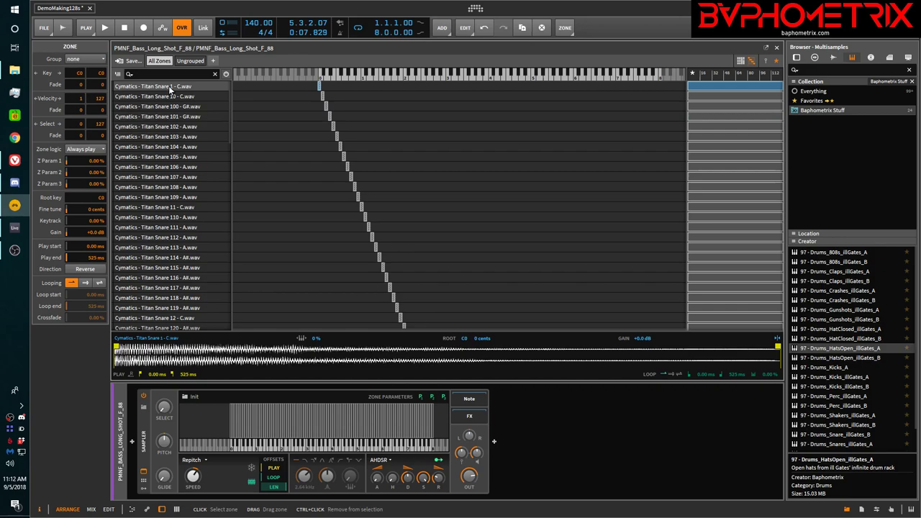
- Set keytrack to 0% on all 97 zones and audition Snares 108, 112, 115, 18 and 4
{"action": "key", "text": "ctrl+a"}
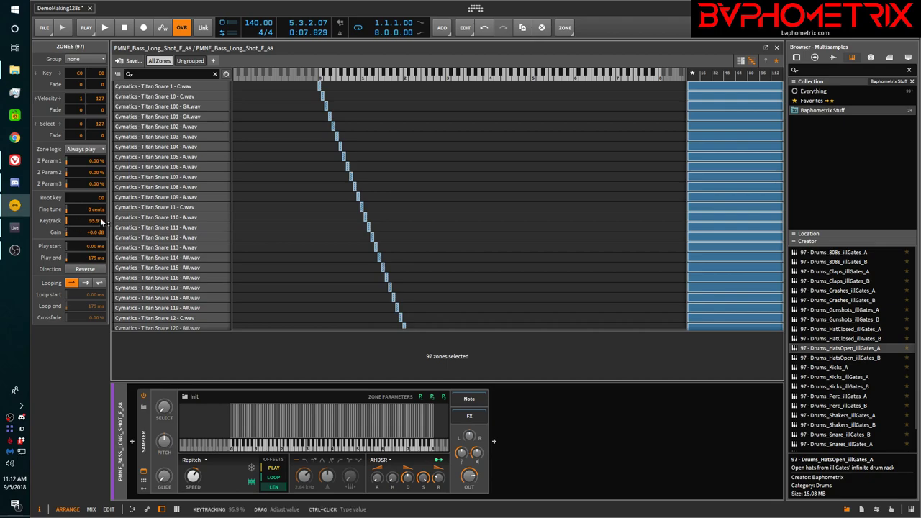
{"action": "left_click_drag", "start_coordinate": [93, 226], "coordinate": [93, 273]}
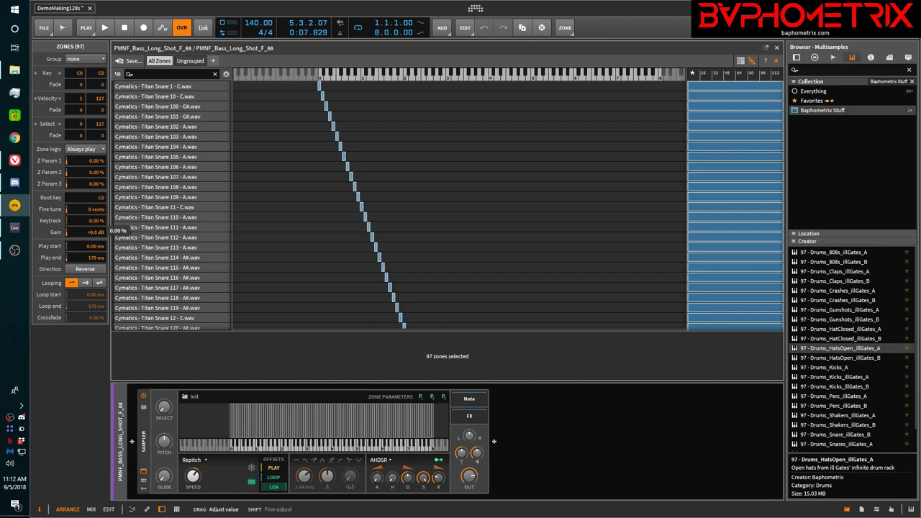
{"action": "left_click", "coordinate": [186, 189]}
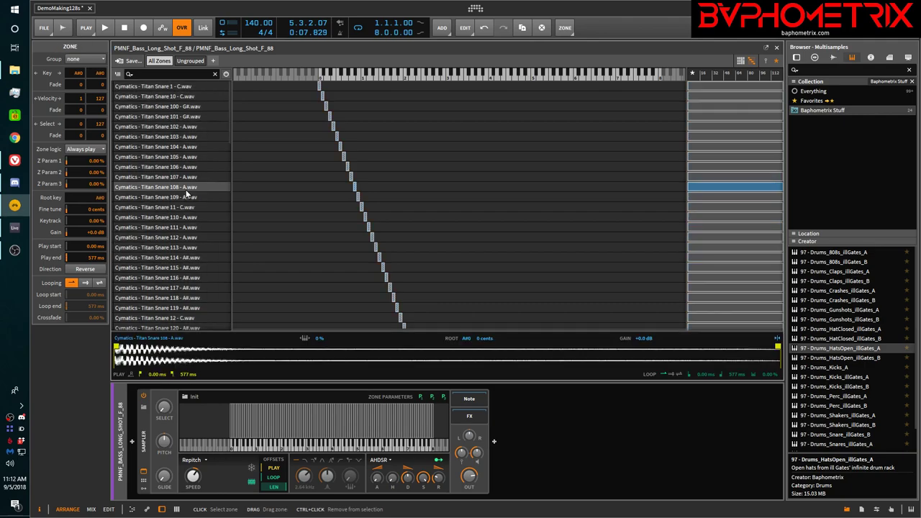
{"action": "left_click", "coordinate": [186, 238]}
{"action": "left_click", "coordinate": [184, 270]}
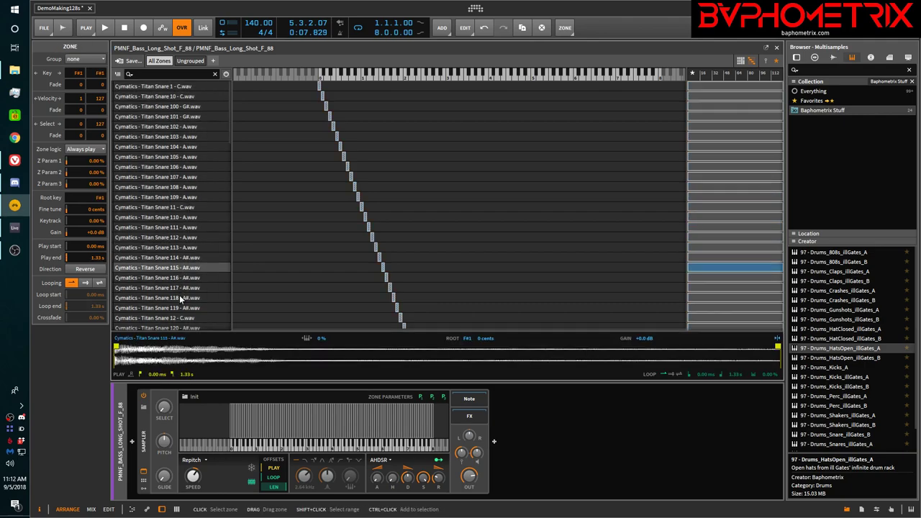
{"action": "scroll", "coordinate": [180, 298], "scroll_direction": "down", "scroll_amount": 8}
{"action": "left_click", "coordinate": [180, 297]}
{"action": "scroll", "coordinate": [180, 297], "scroll_direction": "down", "scroll_amount": 8}
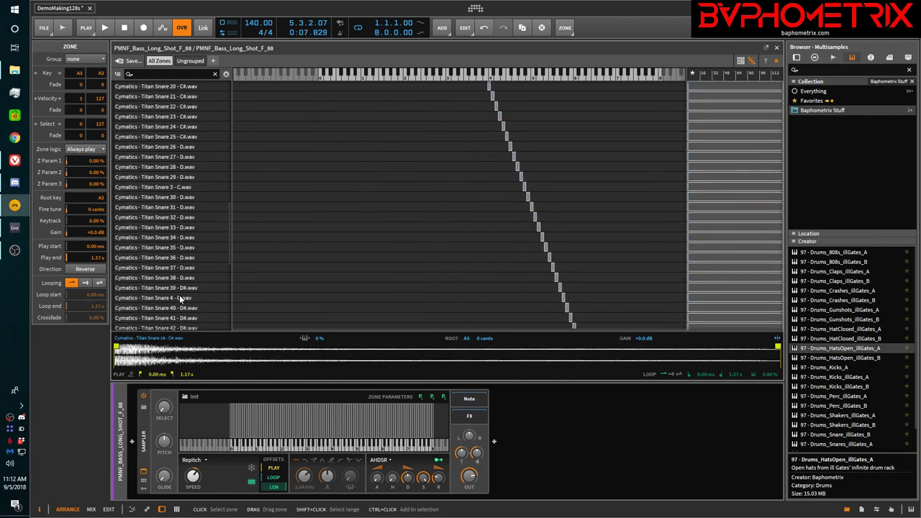
{"action": "left_click", "coordinate": [179, 297]}
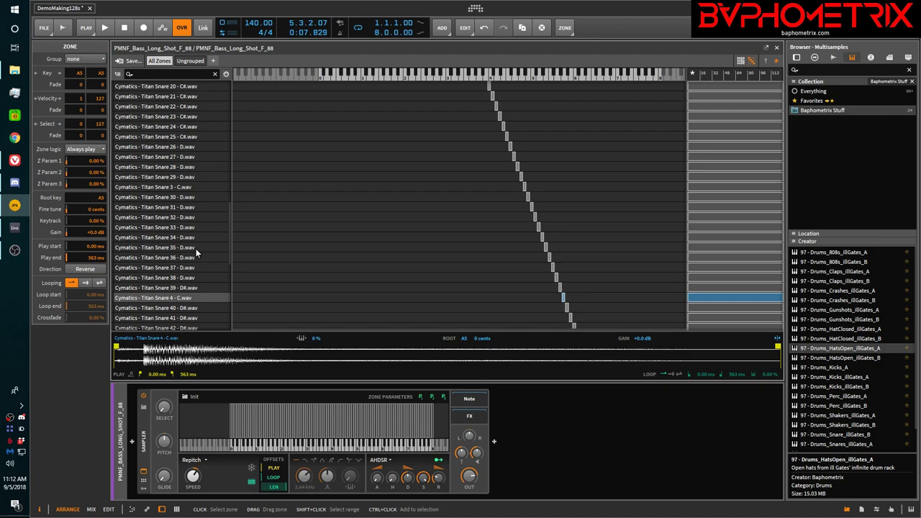
{"action": "key", "text": "ctrl+a"}
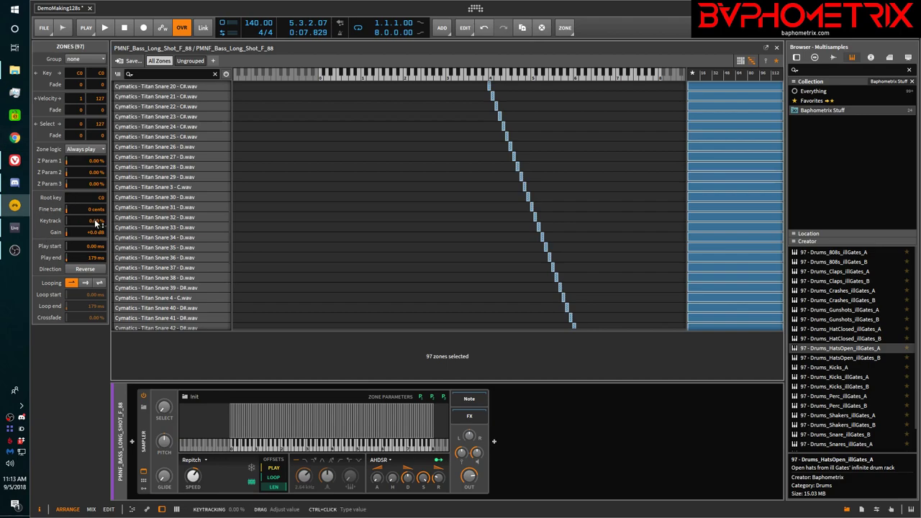
- Return keytracking on all zones to 100% and audition Titan Snare zones 21 through 40
{"action": "left_click_drag", "start_coordinate": [97, 220], "coordinate": [96, 201]}
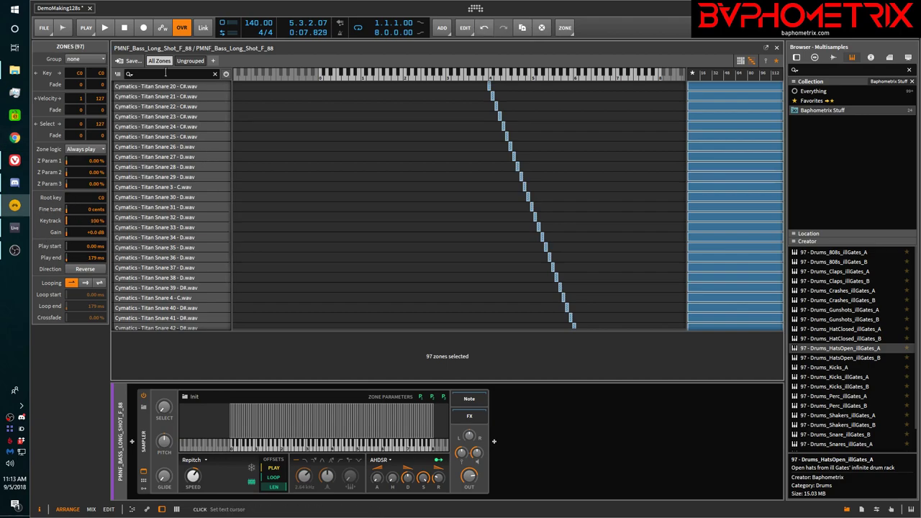
{"action": "left_click", "coordinate": [170, 97]}
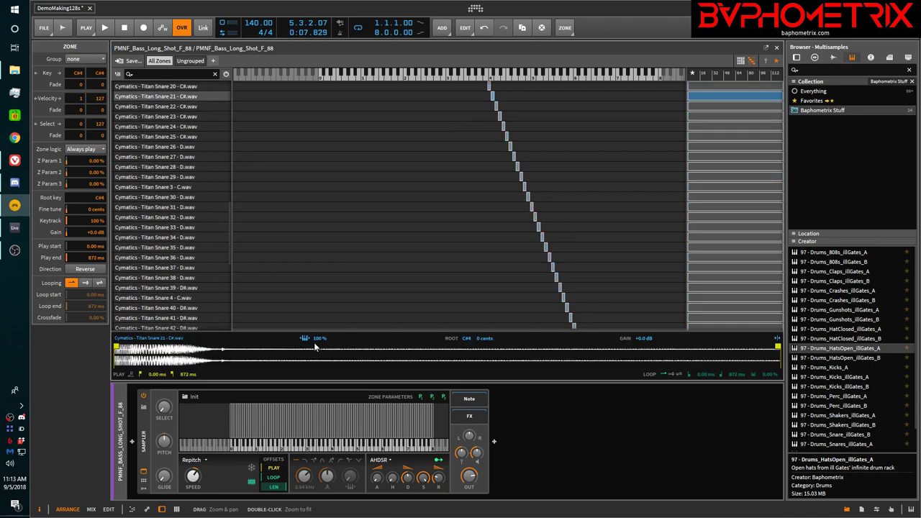
{"action": "left_click", "coordinate": [198, 242]}
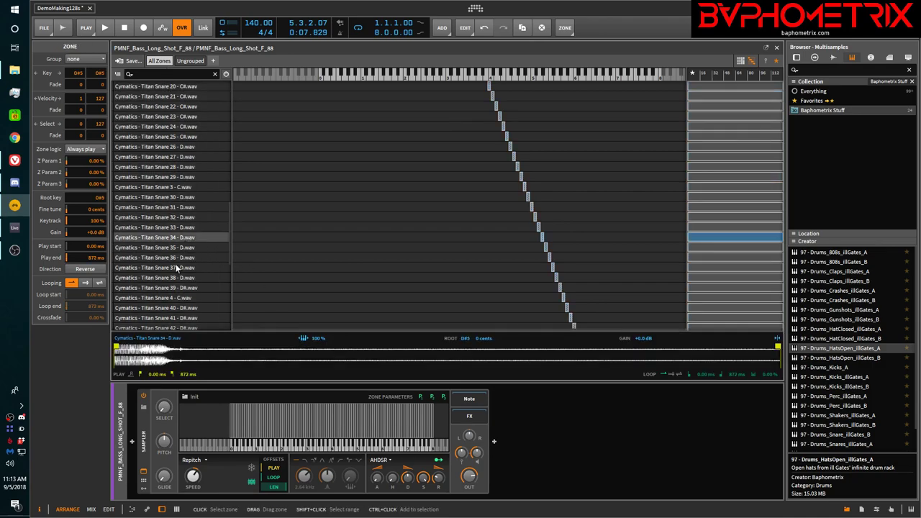
{"action": "left_click", "coordinate": [178, 268]}
{"action": "left_click", "coordinate": [175, 308]}
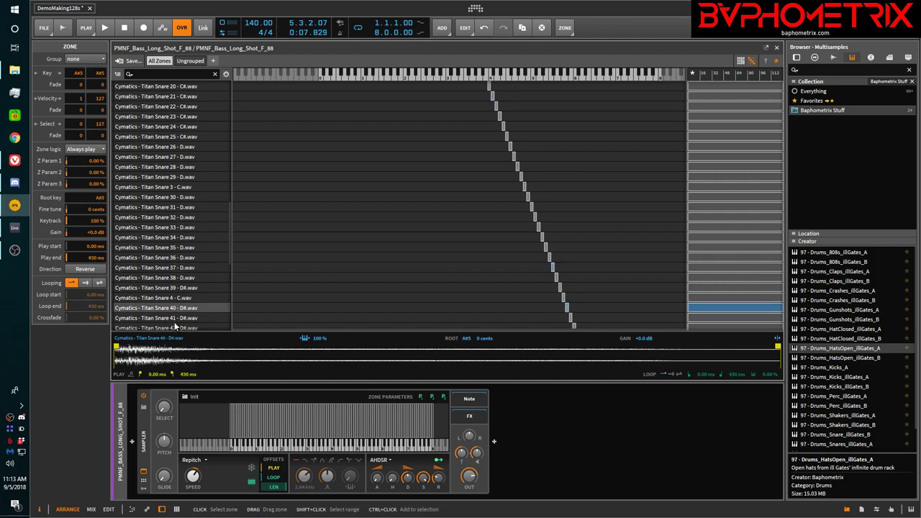
{"action": "left_click", "coordinate": [158, 216]}
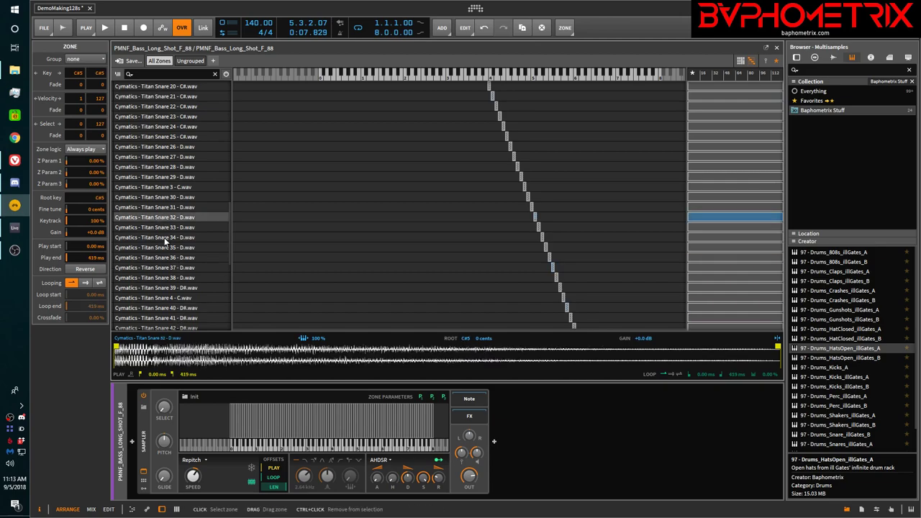
{"action": "left_click", "coordinate": [166, 228]}
{"action": "left_click", "coordinate": [166, 237]}
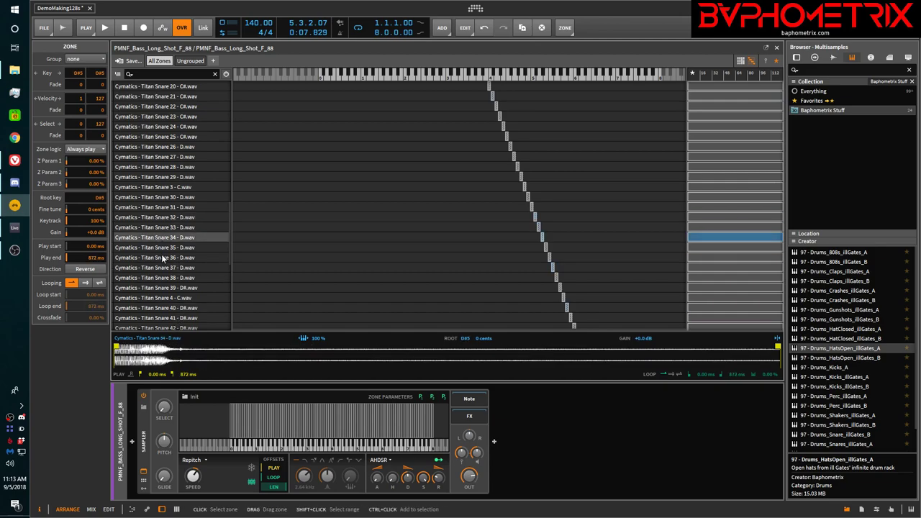
{"action": "left_click", "coordinate": [165, 258]}
{"action": "left_click", "coordinate": [170, 287]}
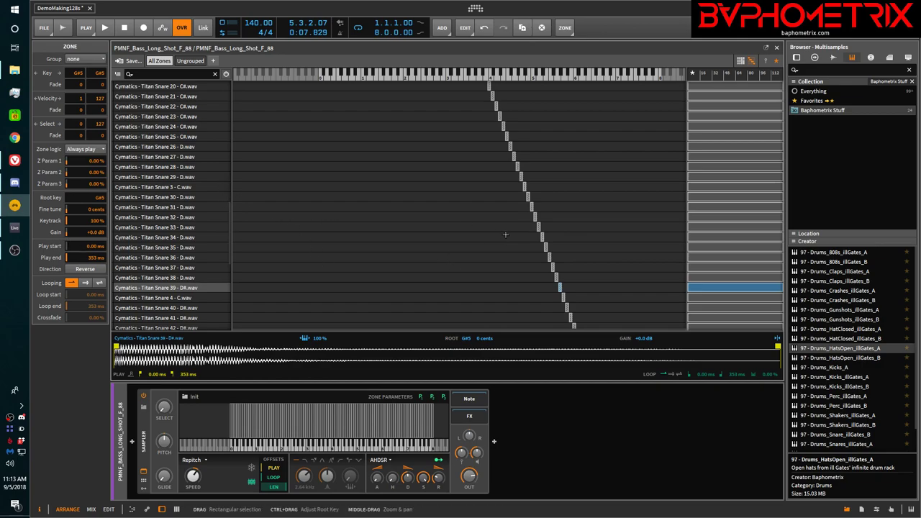
- Show the sample files in the browser and pick Titan Snare 66
{"action": "left_click", "coordinate": [833, 58]}
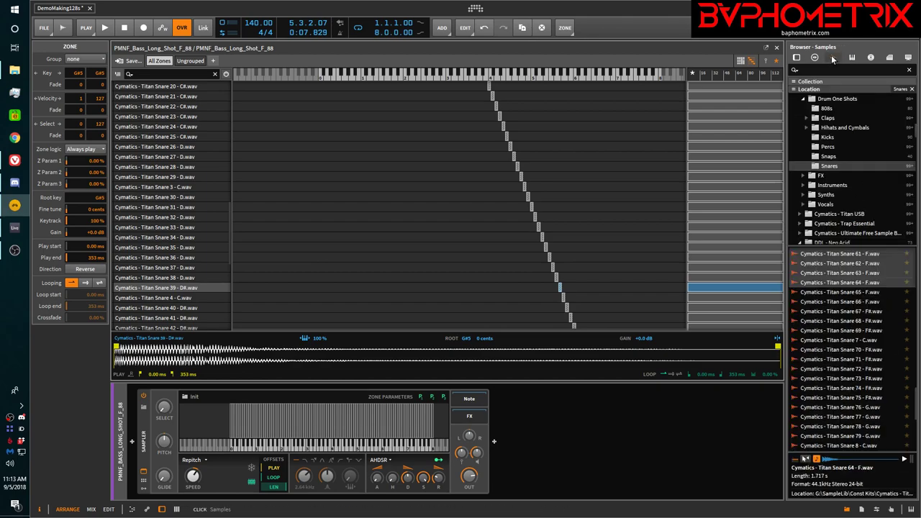
{"action": "left_click", "coordinate": [860, 302]}
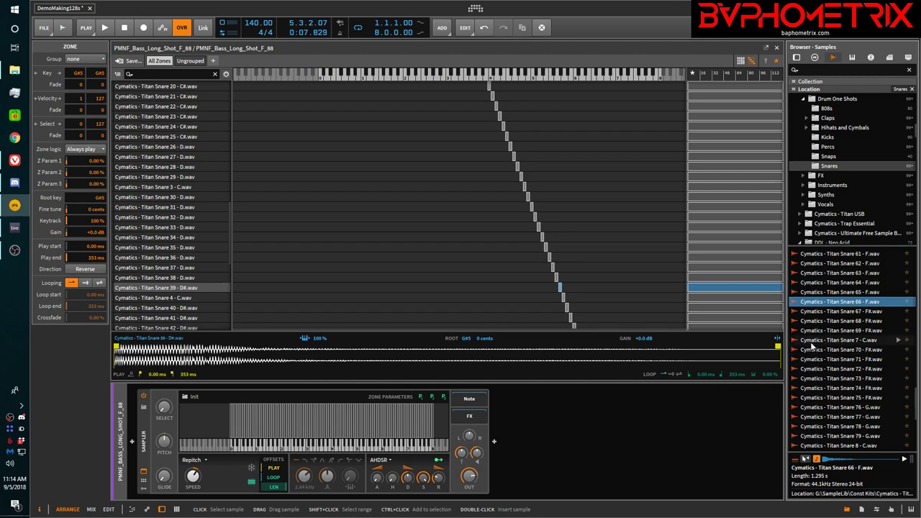
{"action": "right_click", "coordinate": [305, 410]}
- Clear all zones, start a new empty multisample, and pick Titan Snare 61
{"action": "left_click", "coordinate": [322, 421]}
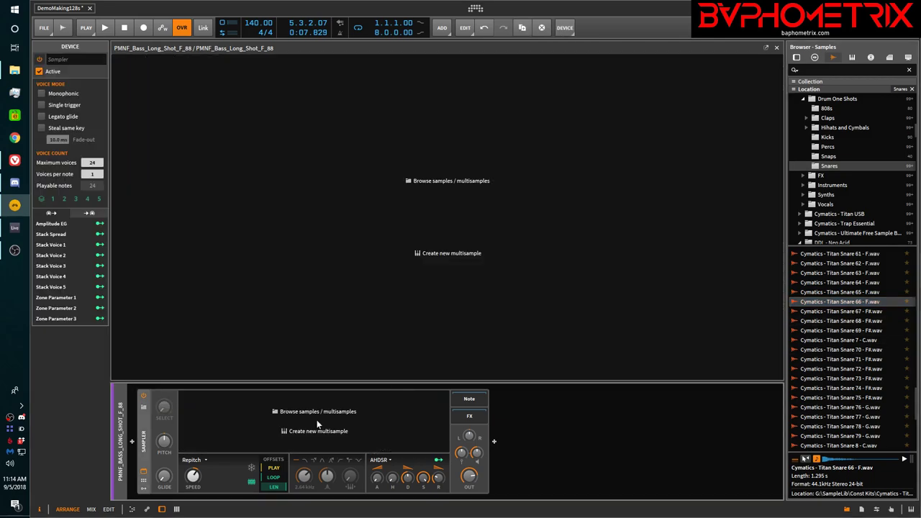
{"action": "left_click", "coordinate": [461, 253]}
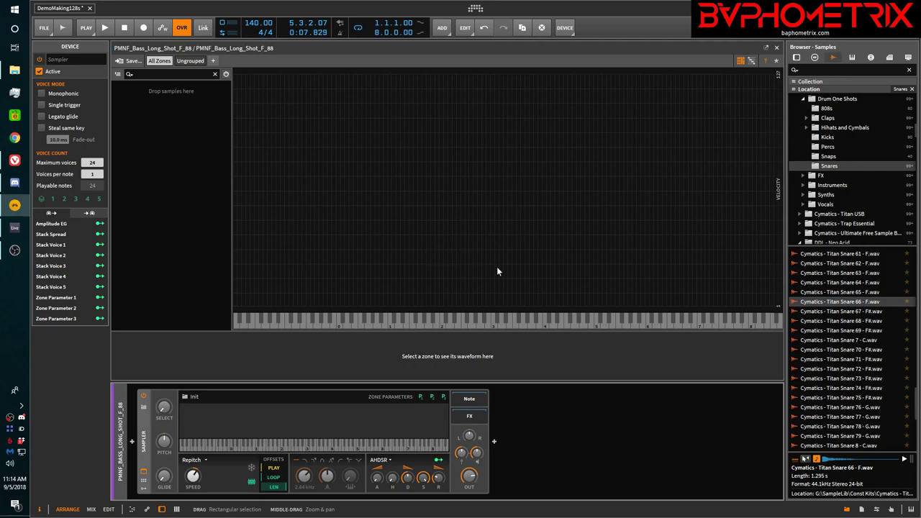
{"action": "left_click", "coordinate": [840, 255]}
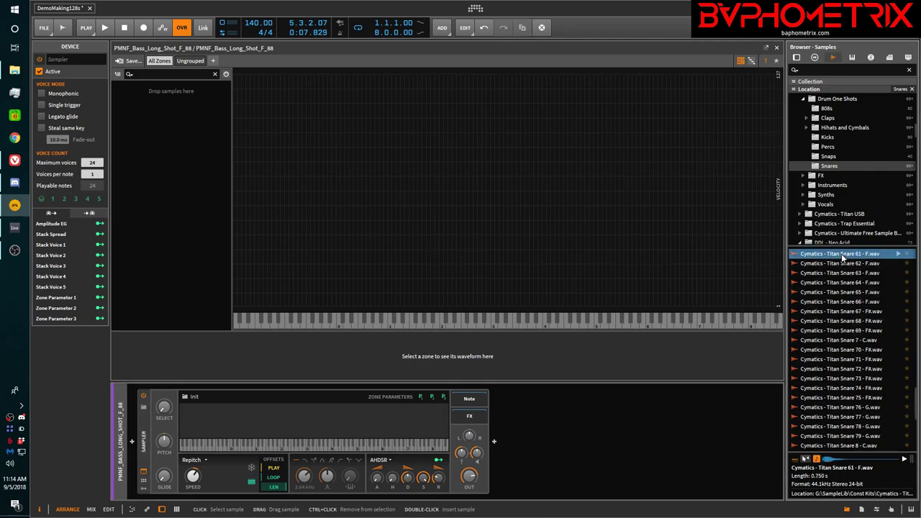
- Enable sample preview without project sync, audition Snares 62–65, and settle on Snare 64
{"action": "left_click", "coordinate": [807, 459]}
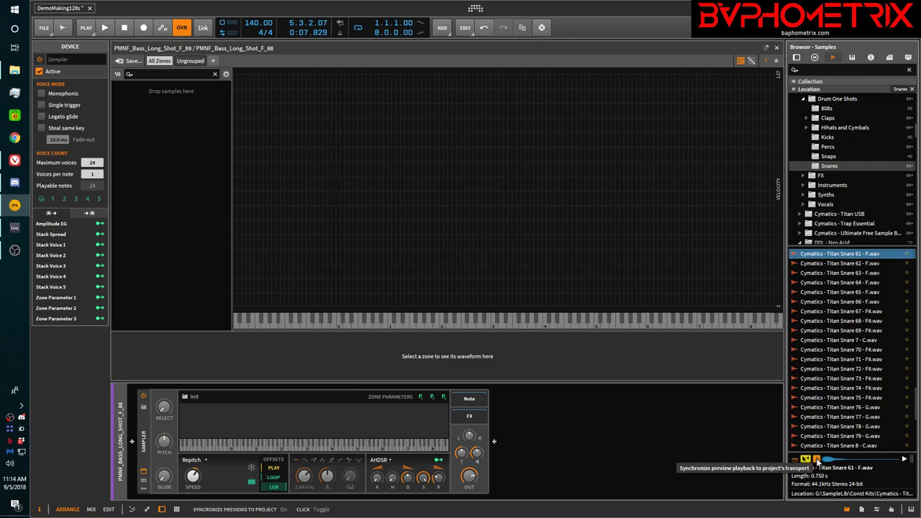
{"action": "left_click", "coordinate": [817, 459]}
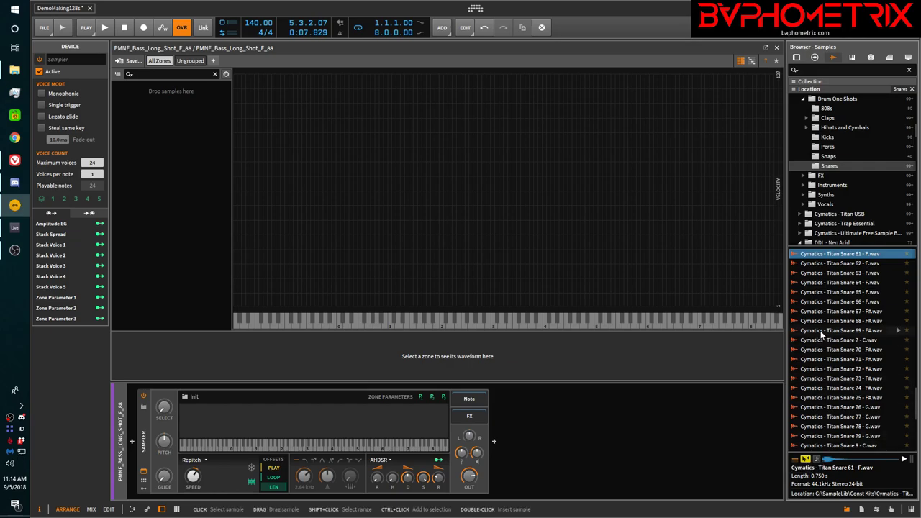
{"action": "left_click", "coordinate": [824, 265]}
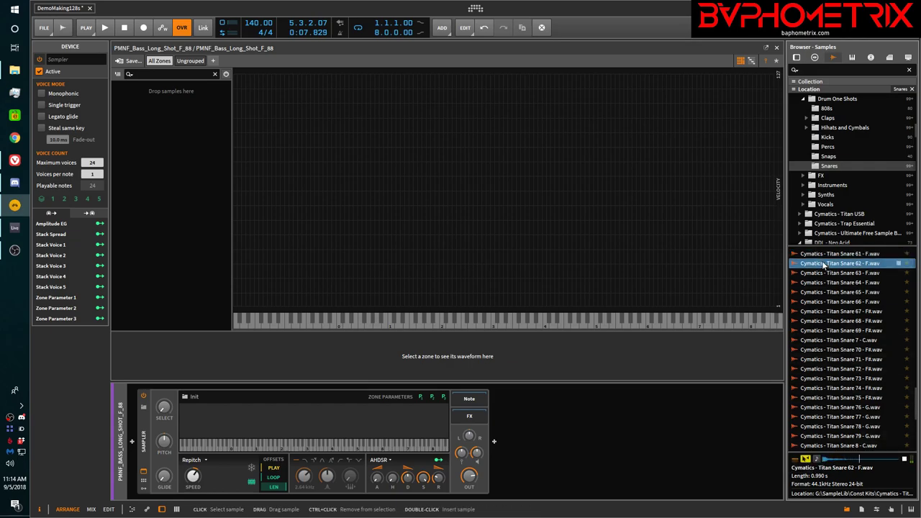
{"action": "left_click", "coordinate": [824, 273]}
{"action": "left_click", "coordinate": [825, 282]}
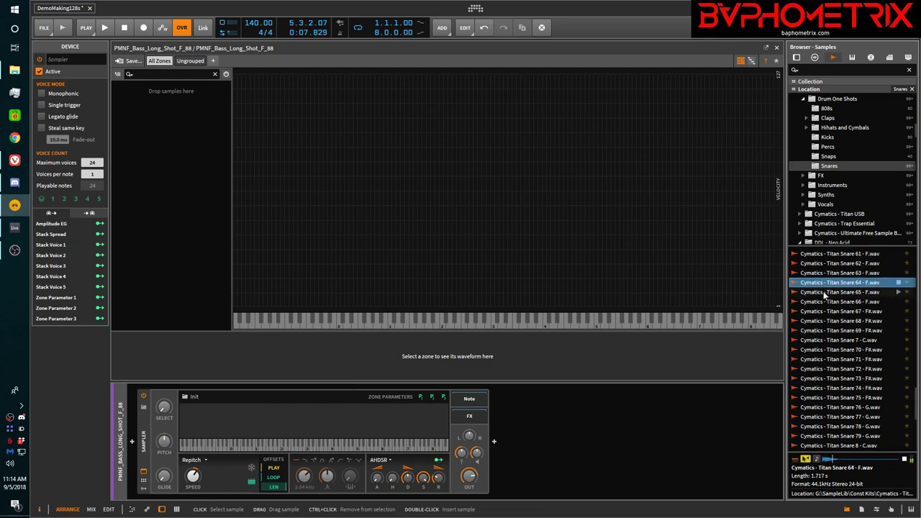
{"action": "left_click", "coordinate": [823, 293]}
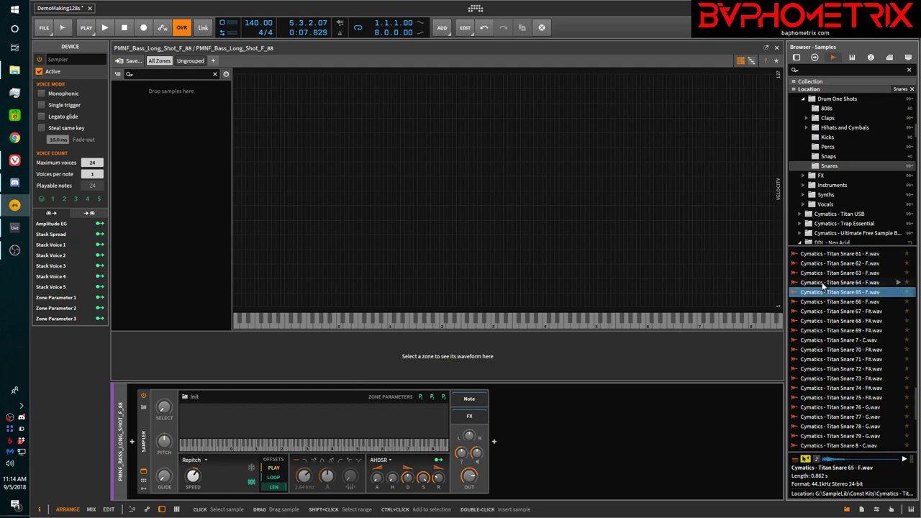
{"action": "left_click", "coordinate": [824, 283]}
- Add Titan Snare 64 as a zone at C0, then Snare 68 beside it
{"action": "left_click_drag", "start_coordinate": [824, 282], "coordinate": [341, 255]}
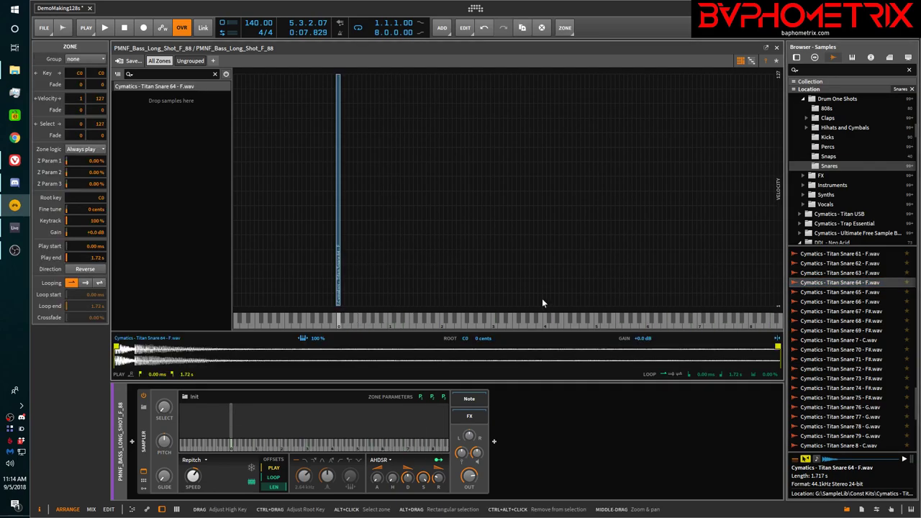
{"action": "left_click", "coordinate": [841, 301]}
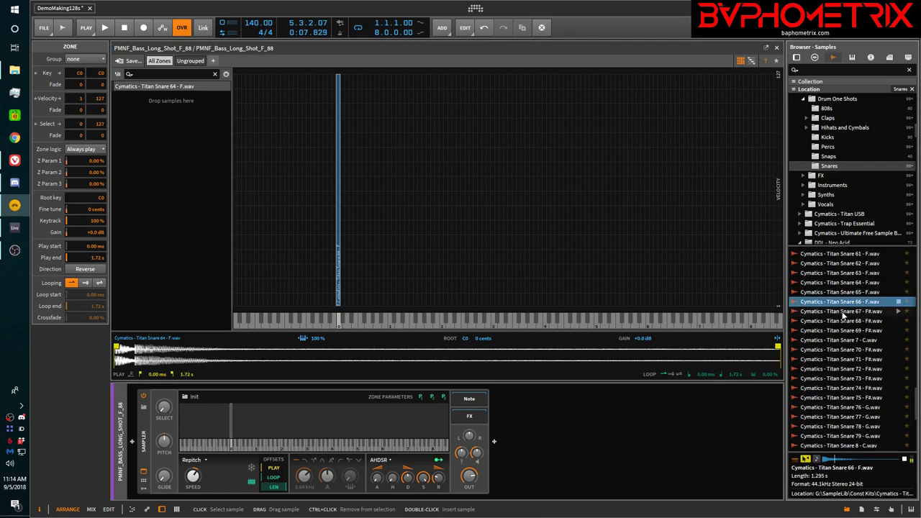
{"action": "left_click", "coordinate": [845, 321]}
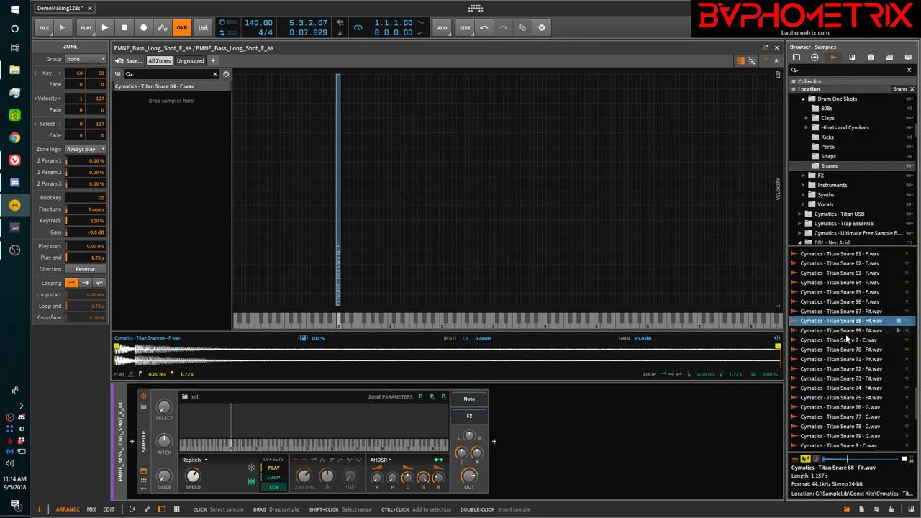
{"action": "left_click_drag", "start_coordinate": [839, 323], "coordinate": [345, 261]}
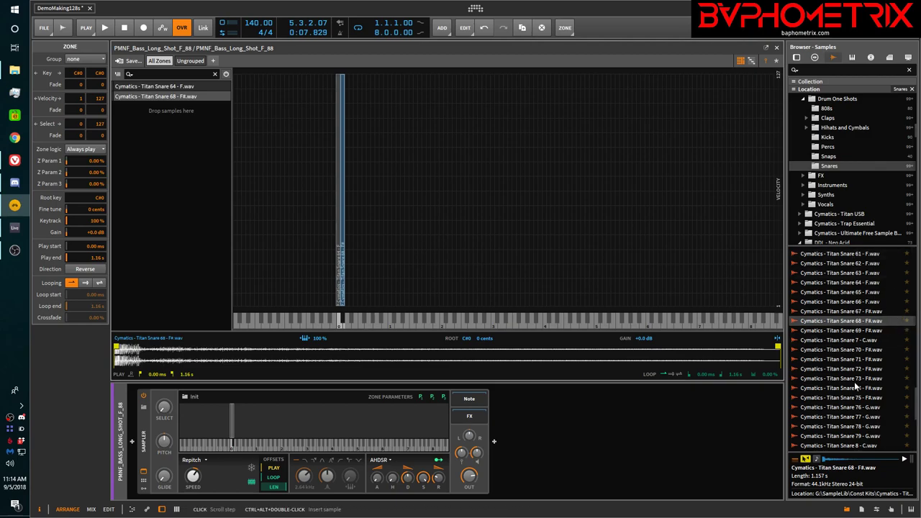
- Select Titan Snares 64 through 66 in the browser list
{"action": "scroll", "coordinate": [832, 137], "scroll_direction": "down", "scroll_amount": 2}
{"action": "scroll", "coordinate": [832, 137], "scroll_direction": "up", "scroll_amount": 1}
{"action": "scroll", "coordinate": [832, 137], "scroll_direction": "up", "scroll_amount": 1}
{"action": "scroll", "coordinate": [856, 359], "scroll_direction": "down", "scroll_amount": 2}
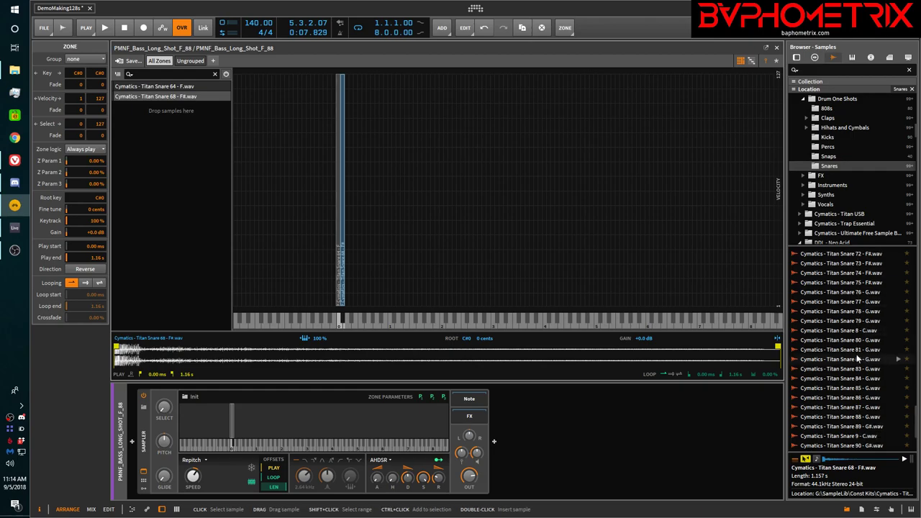
{"action": "scroll", "coordinate": [856, 358], "scroll_direction": "up", "scroll_amount": 3}
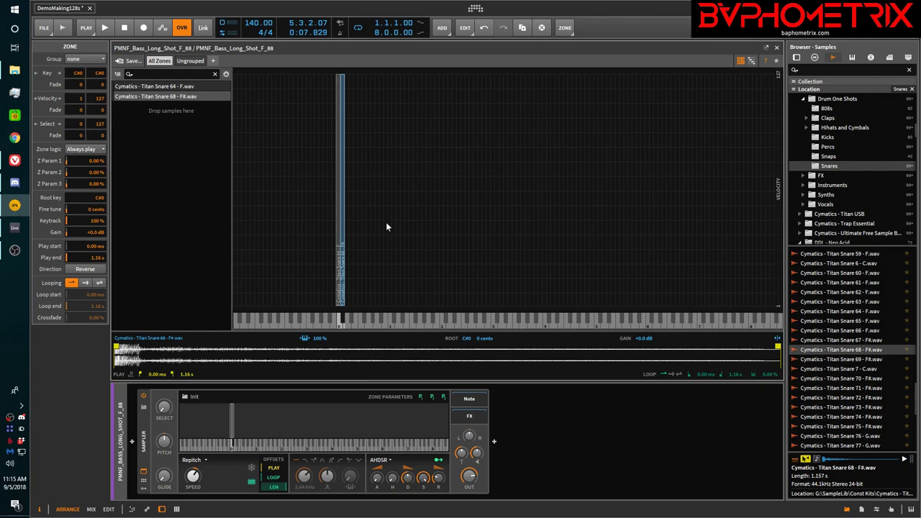
{"action": "left_click", "coordinate": [852, 312]}
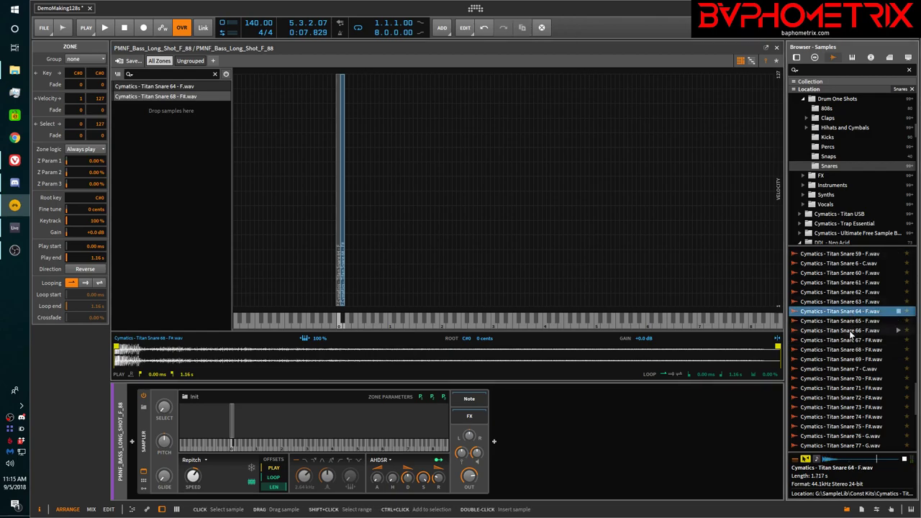
{"action": "left_click", "coordinate": [849, 330], "text": "shift"}
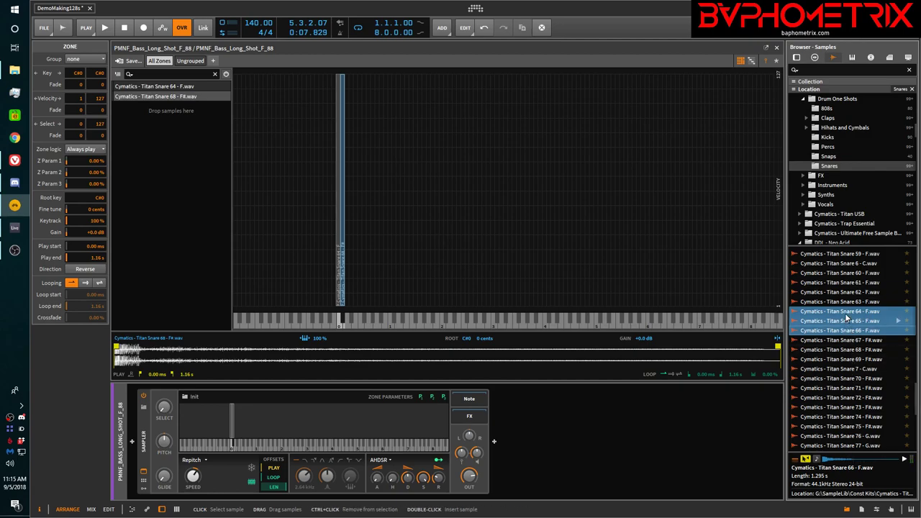
- Hold Titan Snares 64–66 over the zone map, previewing them at a different velocity height
{"action": "left_click_drag", "start_coordinate": [847, 320], "coordinate": [438, 137]}
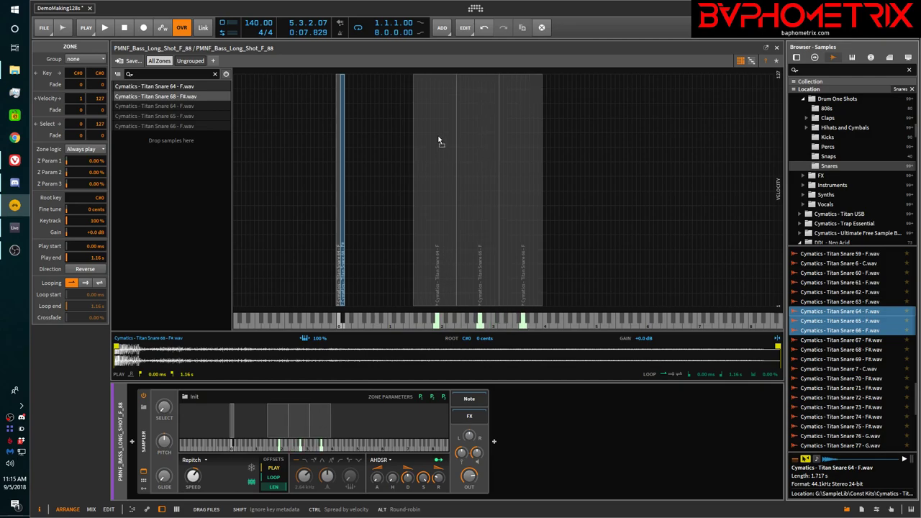
{"action": "left_click_drag", "start_coordinate": [438, 140], "coordinate": [467, 133]}
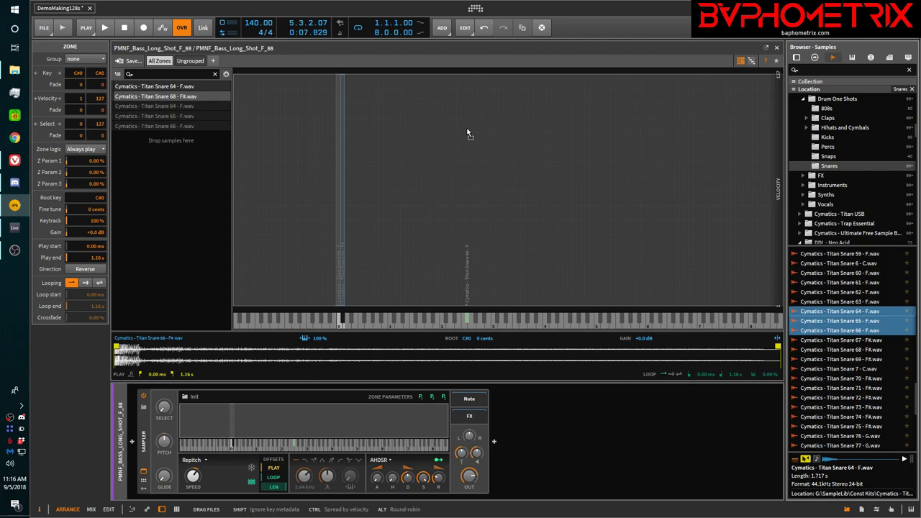
- Drop Snares 64–66 into the map, then move the Snare 68 zone right and back beside them
{"action": "left_click_drag", "start_coordinate": [468, 133], "coordinate": [347, 290]}
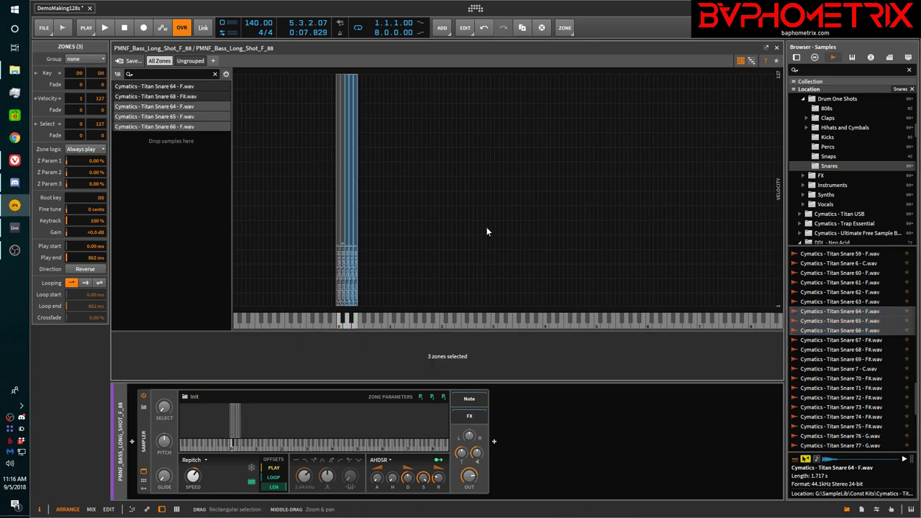
{"action": "left_click", "coordinate": [341, 202]}
{"action": "left_click_drag", "start_coordinate": [342, 201], "coordinate": [365, 199]}
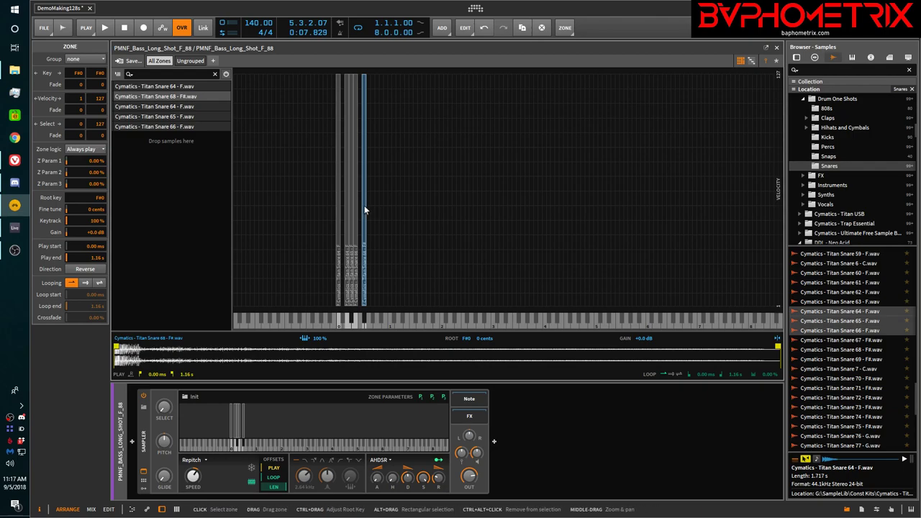
{"action": "left_click_drag", "start_coordinate": [363, 207], "coordinate": [345, 216]}
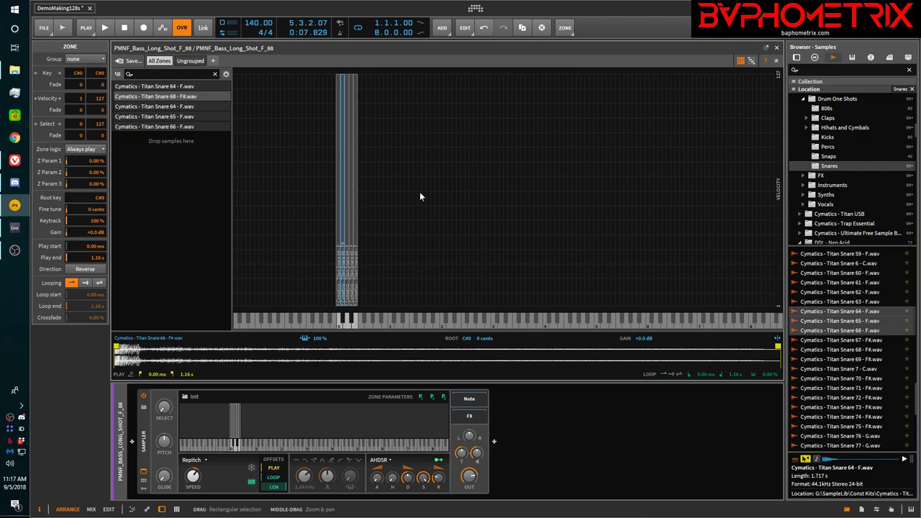
- Select Titan Snares 68 through 87 in the browser
{"action": "left_click", "coordinate": [846, 352]}
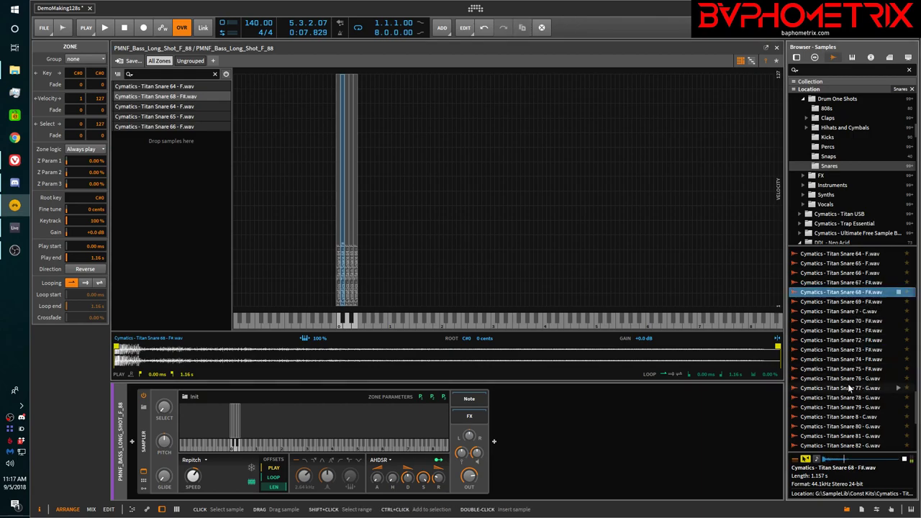
{"action": "scroll", "coordinate": [851, 410], "scroll_direction": "down", "scroll_amount": 5}
{"action": "left_click", "coordinate": [851, 407], "text": "shift"}
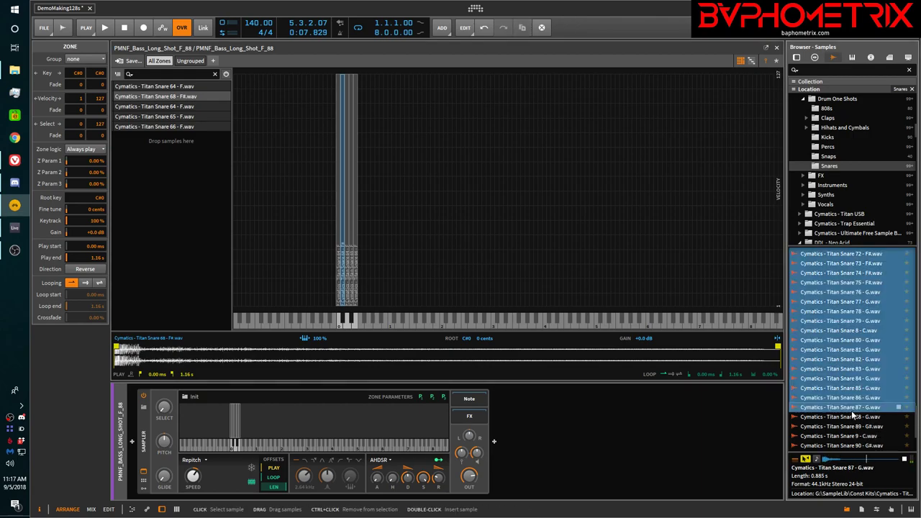
- Add Titan Snares 68–87 as zones and delete the Snare 73 zone
{"action": "left_click_drag", "start_coordinate": [851, 388], "coordinate": [361, 233]}
{"action": "left_click", "coordinate": [548, 146]}
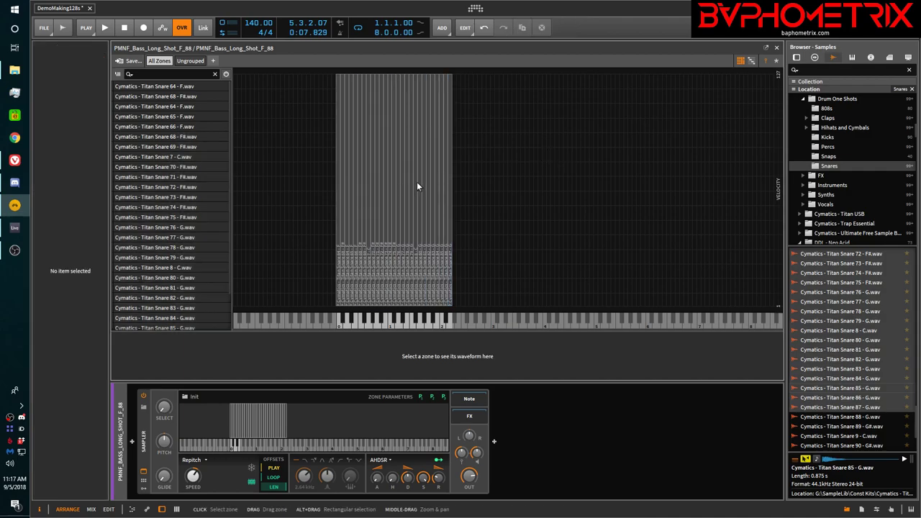
{"action": "left_click", "coordinate": [383, 212]}
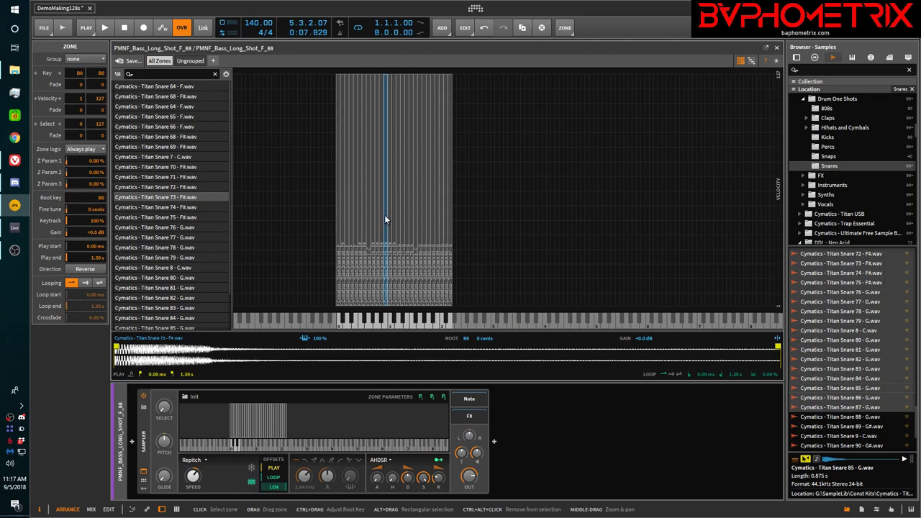
{"action": "key", "text": "Delete"}
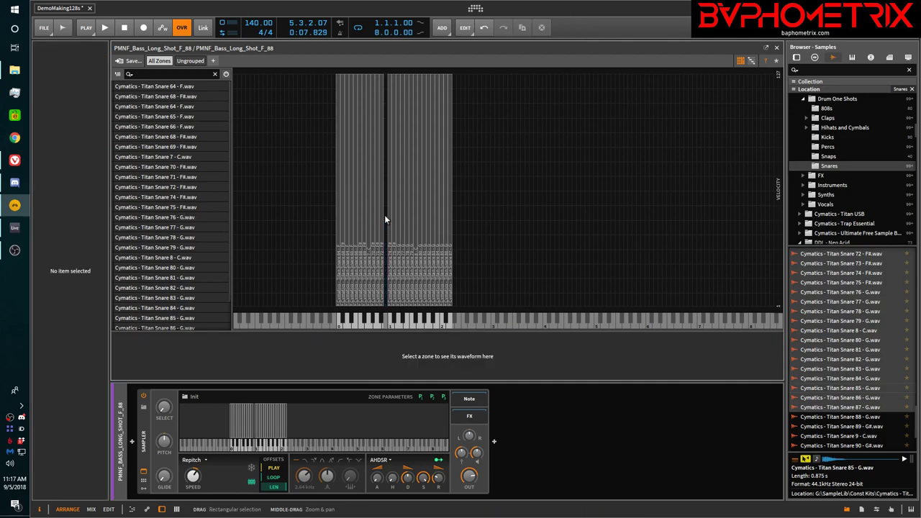
- Audition Snares 88–94, then place Snare 89 G# into the gap at key 80
{"action": "left_click", "coordinate": [827, 417]}
{"action": "scroll", "coordinate": [829, 417], "scroll_direction": "down", "scroll_amount": 2}
{"action": "left_click", "coordinate": [842, 394]}
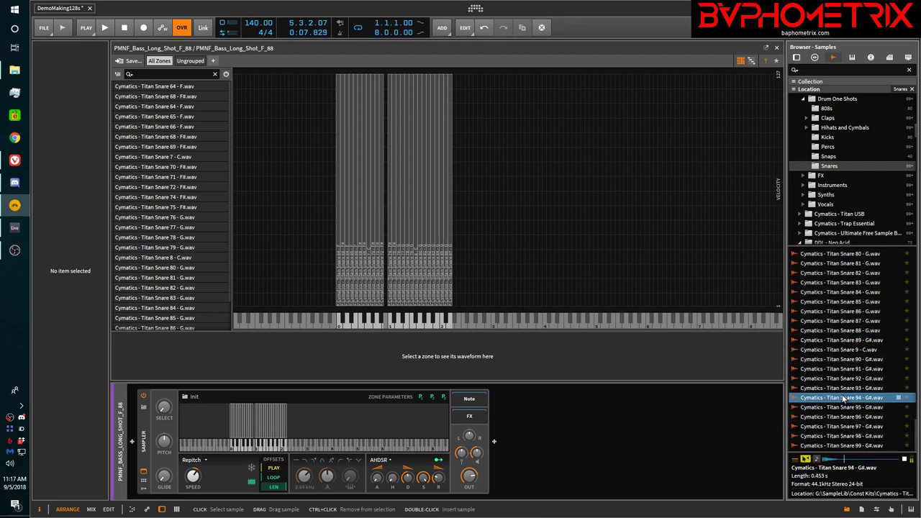
{"action": "left_click", "coordinate": [840, 389]}
{"action": "left_click", "coordinate": [839, 378]}
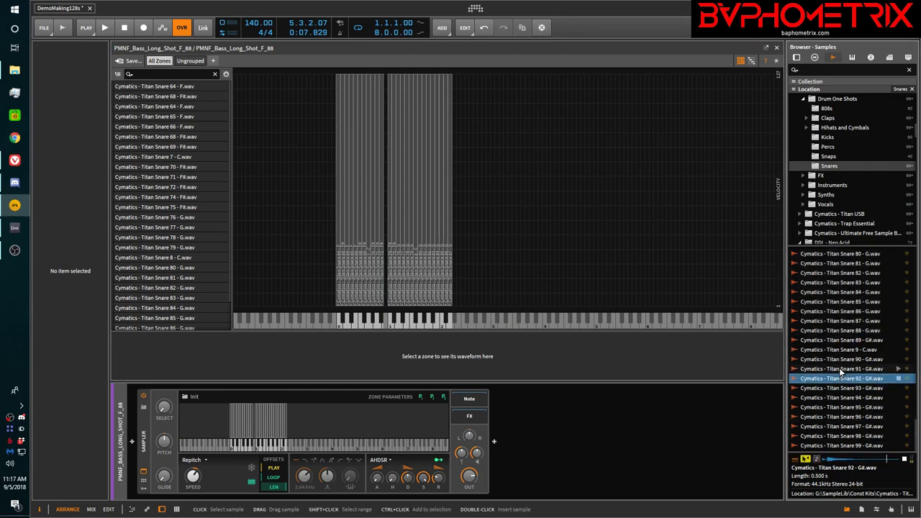
{"action": "left_click", "coordinate": [838, 368]}
{"action": "left_click", "coordinate": [840, 359]}
{"action": "left_click", "coordinate": [839, 349]}
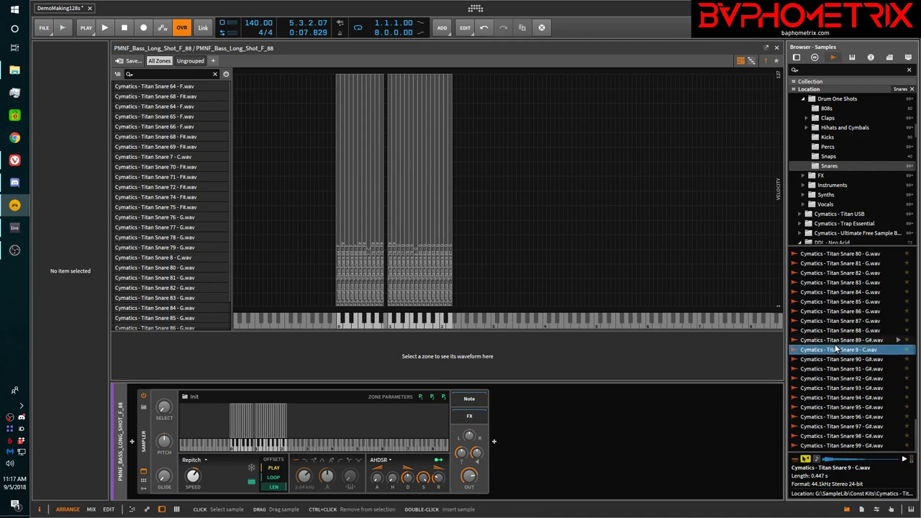
{"action": "left_click", "coordinate": [837, 340]}
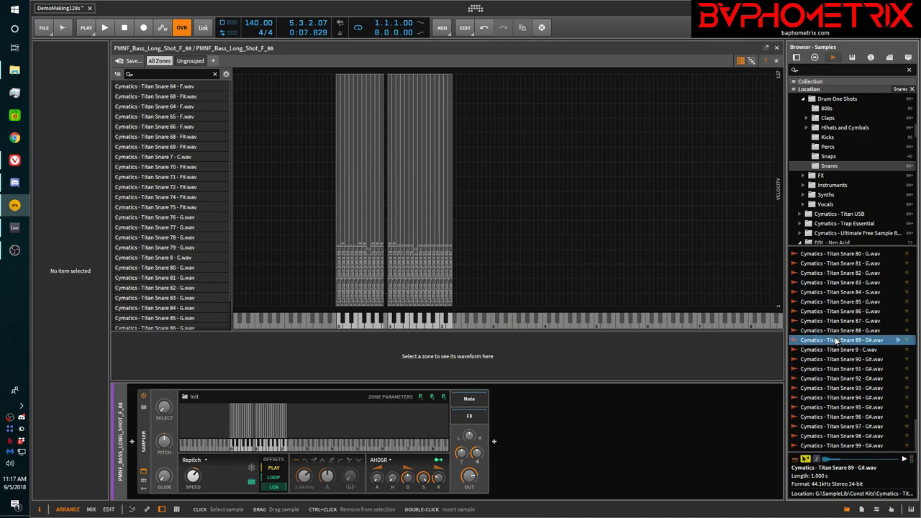
{"action": "left_click_drag", "start_coordinate": [836, 342], "coordinate": [386, 257]}
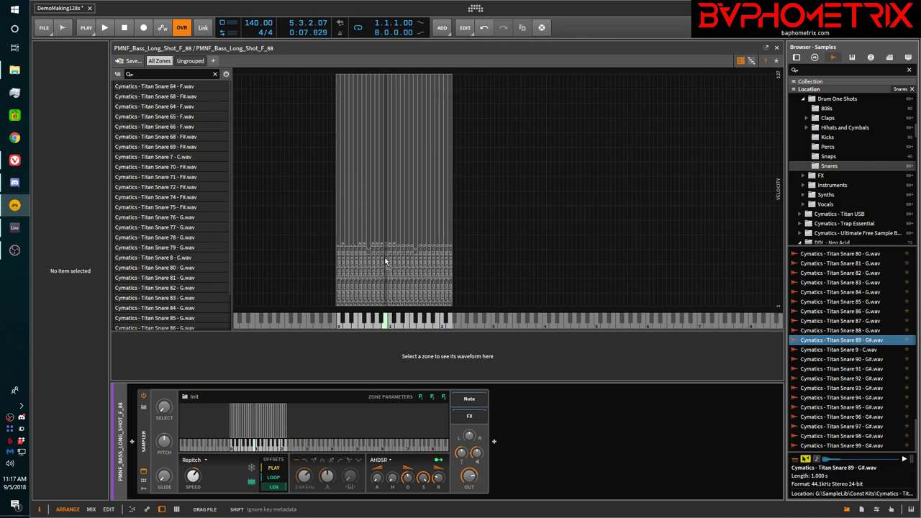
{"action": "left_click", "coordinate": [384, 259]}
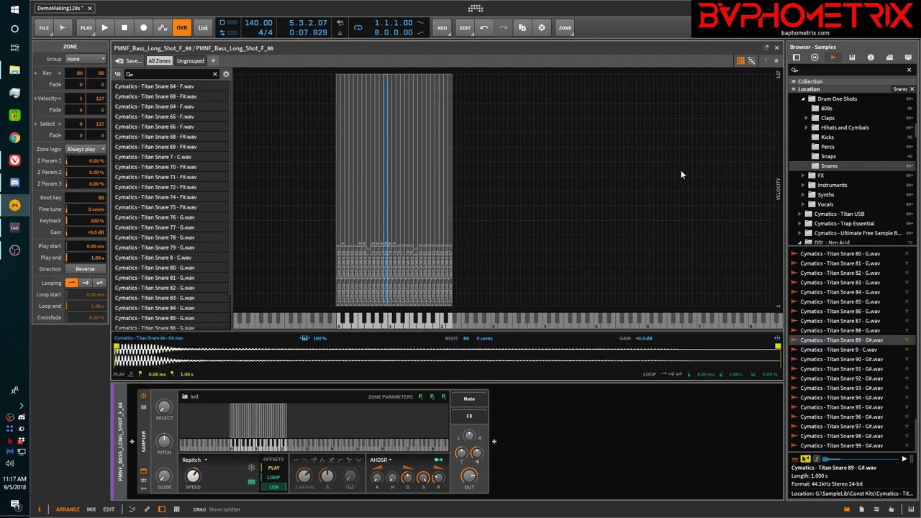
{"action": "left_click", "coordinate": [126, 61]}
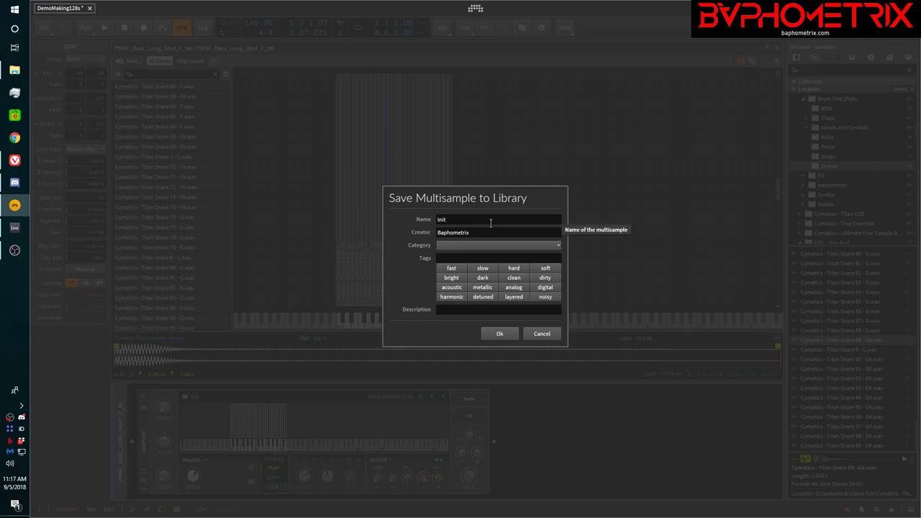
{"action": "left_click", "coordinate": [541, 334]}
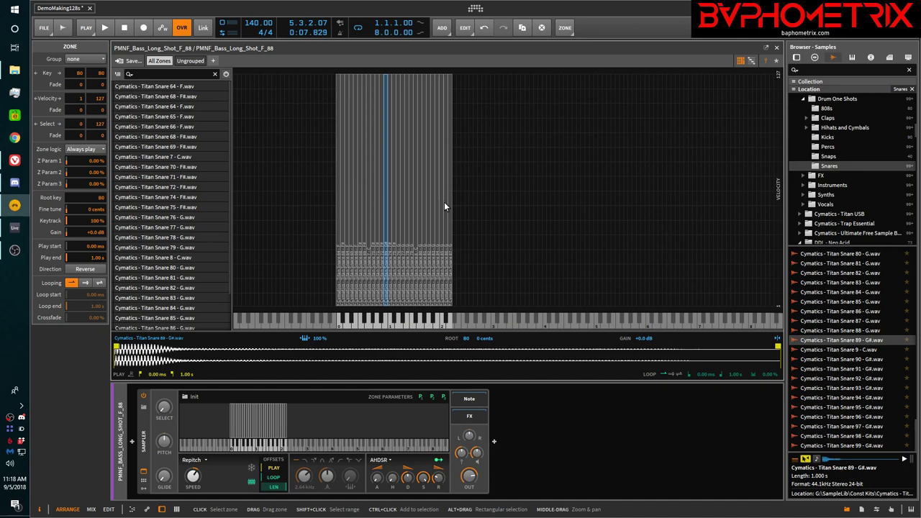
- In Ableton, show the KIK 128 key zones, select all 128 layers, and inspect their options
{"action": "left_click", "coordinate": [13, 229]}
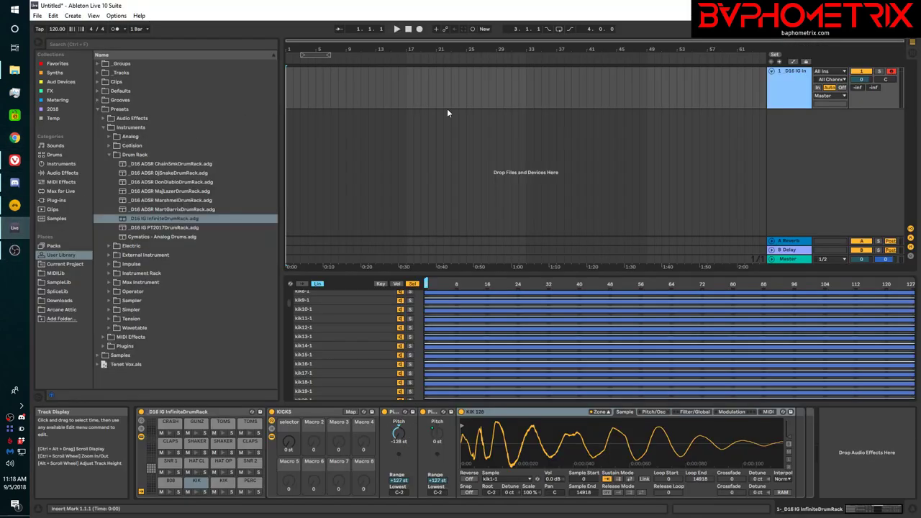
{"action": "left_click", "coordinate": [381, 284]}
{"action": "left_click", "coordinate": [342, 301]}
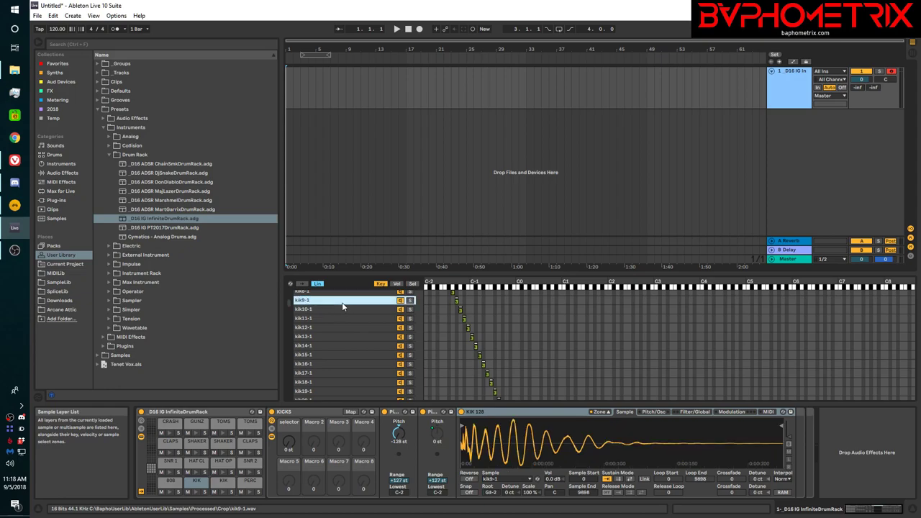
{"action": "key", "text": "ctrl+a"}
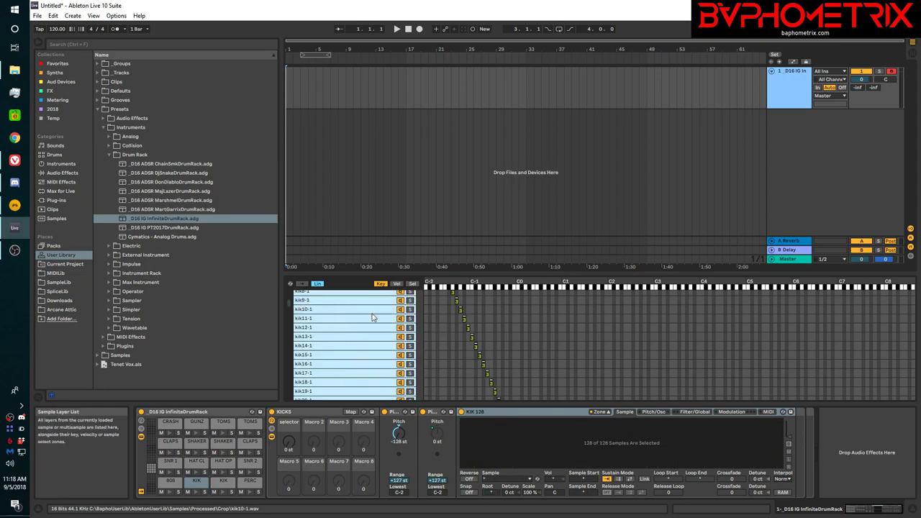
{"action": "right_click", "coordinate": [370, 316]}
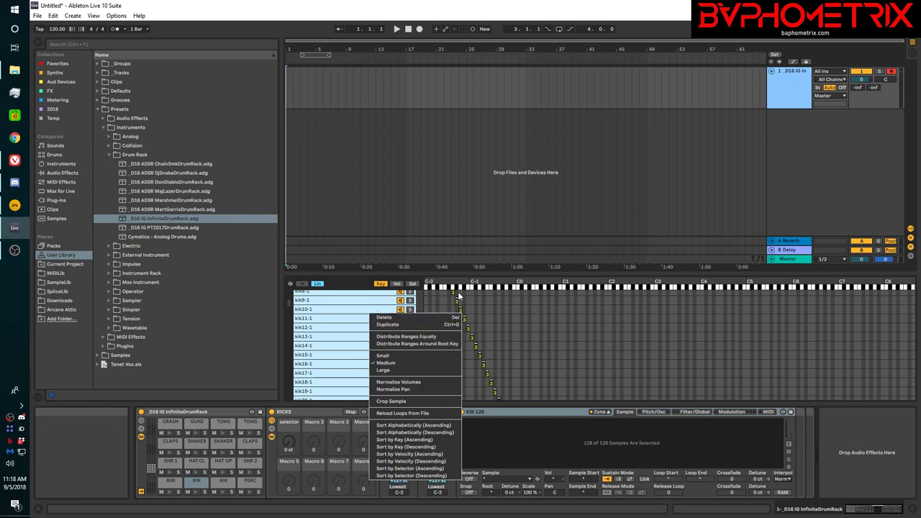
{"action": "left_click", "coordinate": [321, 326]}
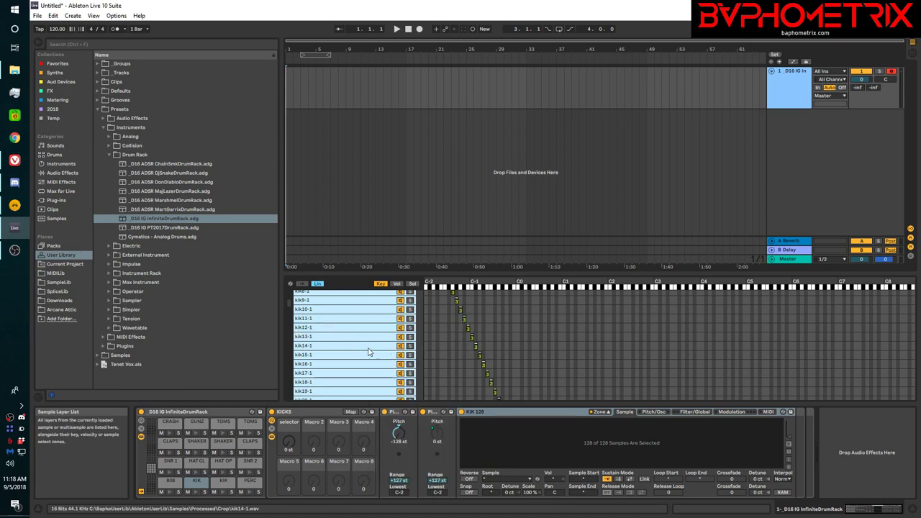
{"action": "right_click", "coordinate": [357, 313]}
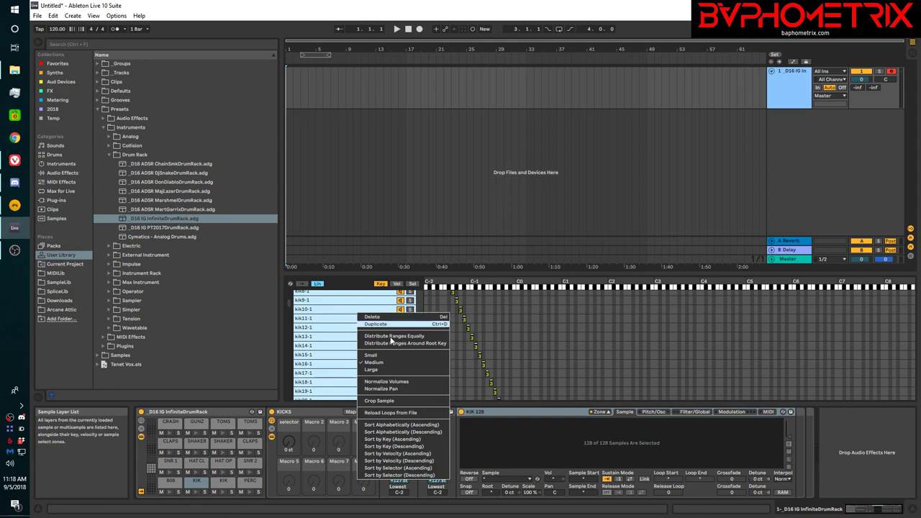
{"action": "left_click", "coordinate": [346, 312]}
- Scroll the layer list back to kik1-1 and switch to Bitwig Studio
{"action": "scroll", "coordinate": [345, 311], "scroll_direction": "down", "scroll_amount": 12}
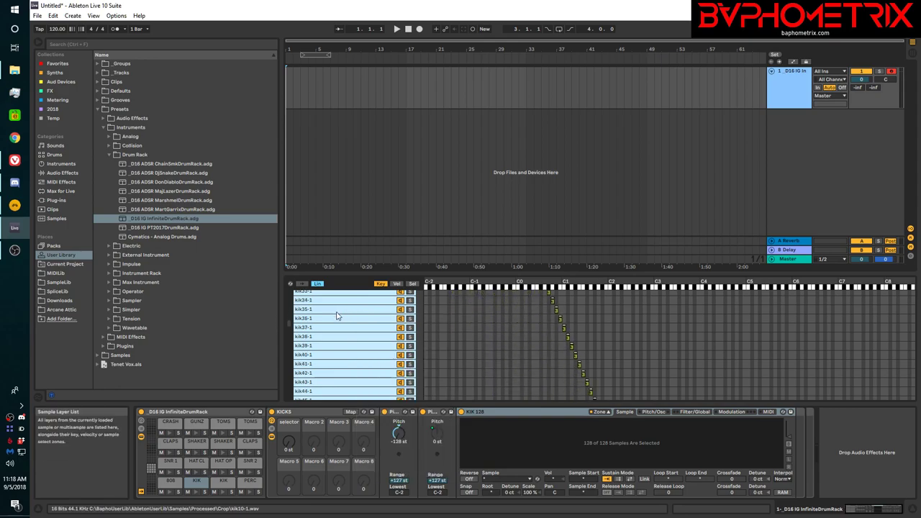
{"action": "scroll", "coordinate": [337, 315], "scroll_direction": "down", "scroll_amount": 20}
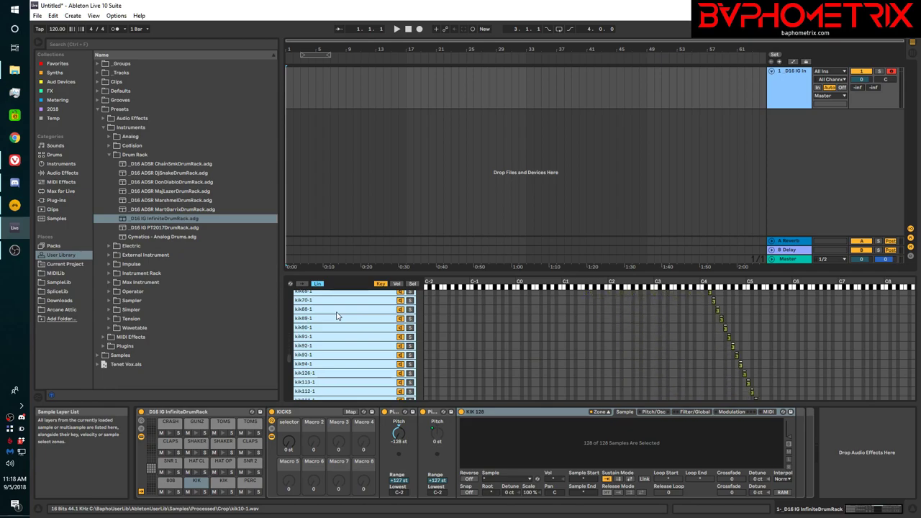
{"action": "scroll", "coordinate": [337, 316], "scroll_direction": "down", "scroll_amount": 10}
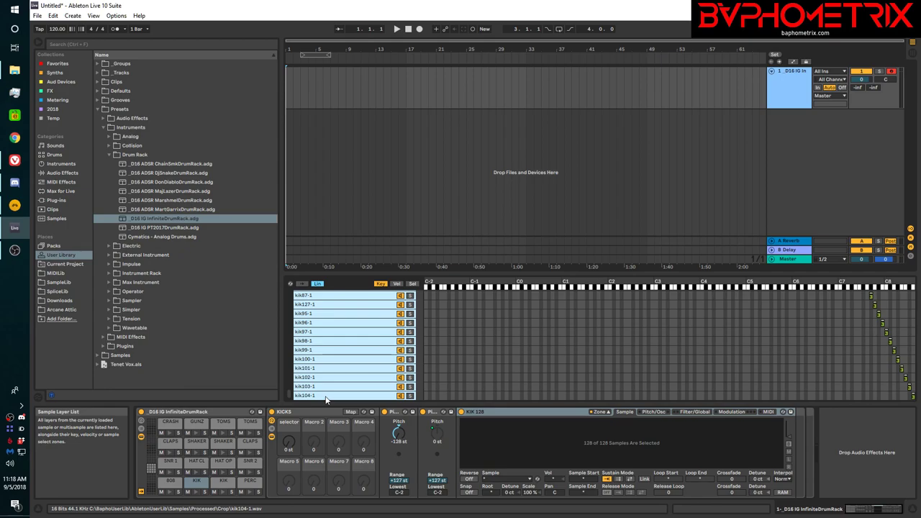
{"action": "scroll", "coordinate": [325, 400], "scroll_direction": "up", "scroll_amount": 10}
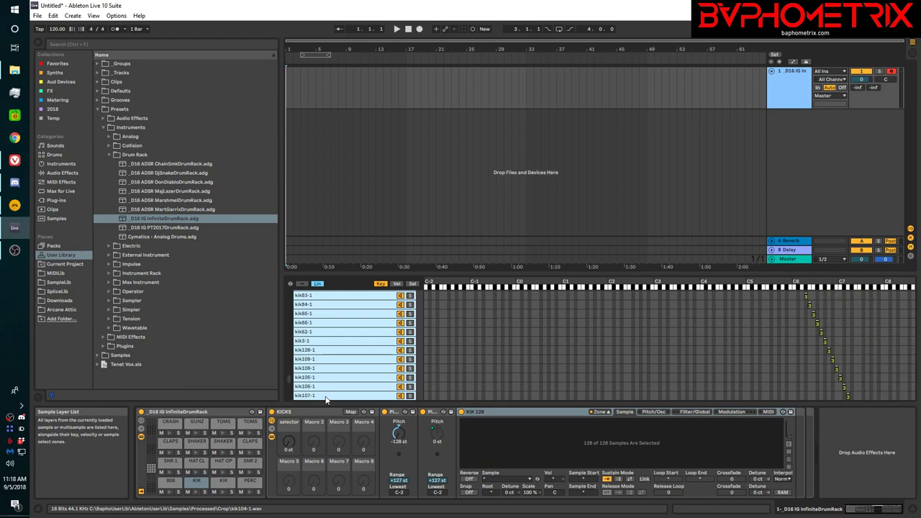
{"action": "scroll", "coordinate": [326, 400], "scroll_direction": "up", "scroll_amount": 10}
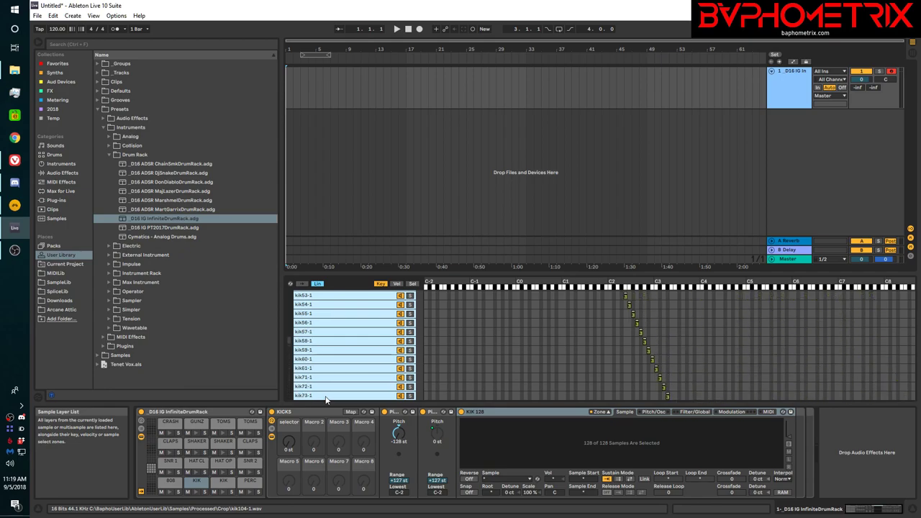
{"action": "scroll", "coordinate": [326, 399], "scroll_direction": "up", "scroll_amount": 7}
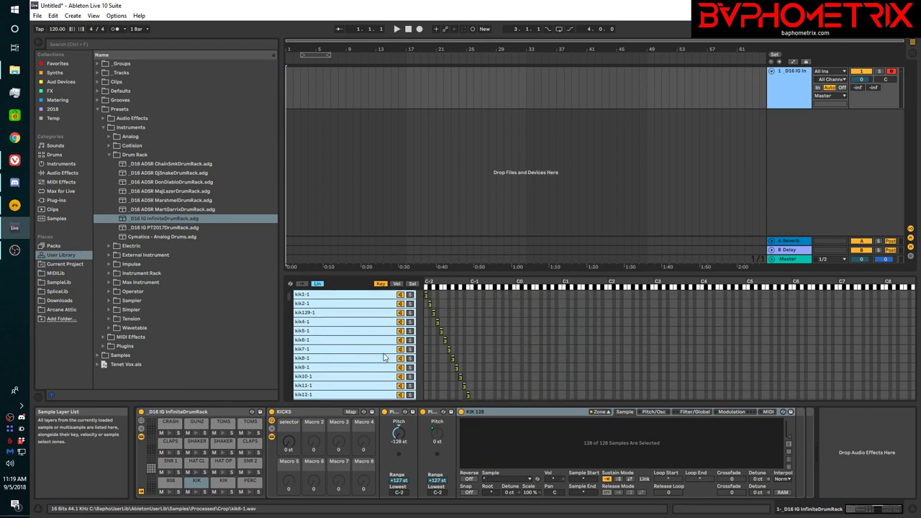
{"action": "left_click", "coordinate": [14, 205]}
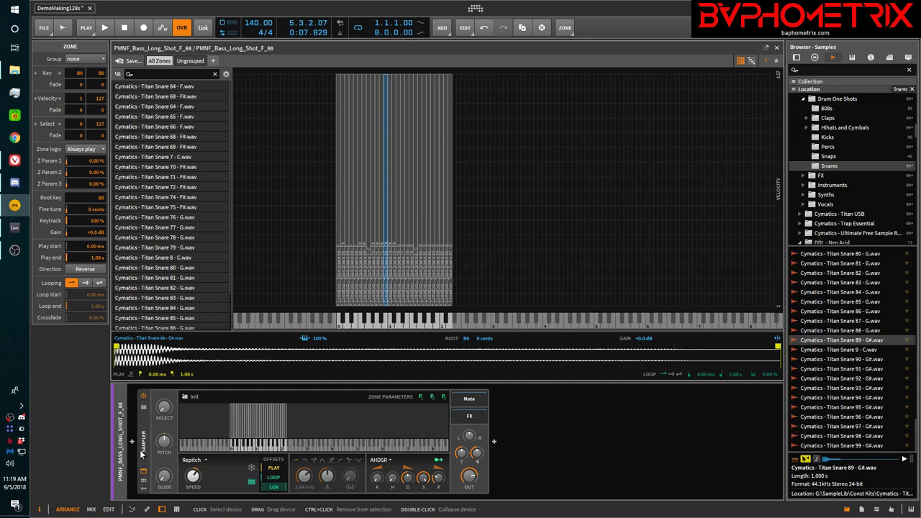
- Clear the stacked Titan snare zones and create a new empty multisample
{"action": "right_click", "coordinate": [252, 431]}
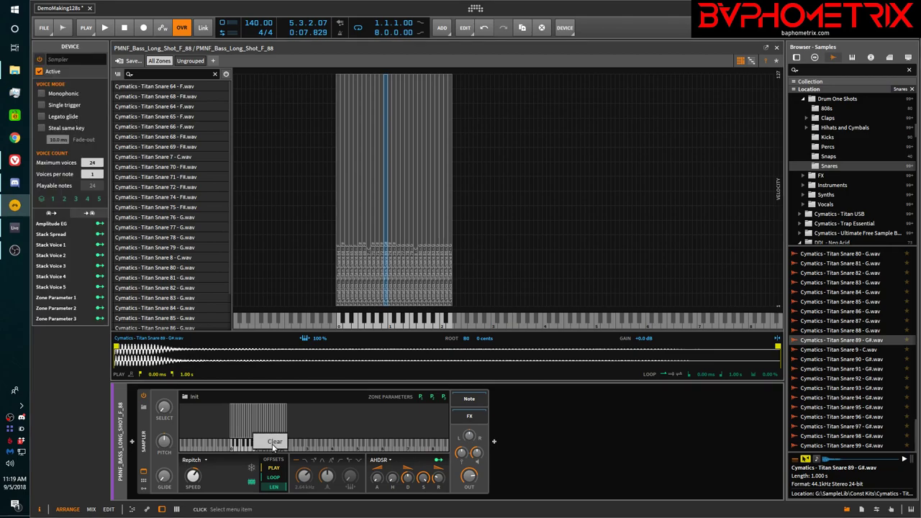
{"action": "left_click", "coordinate": [274, 444]}
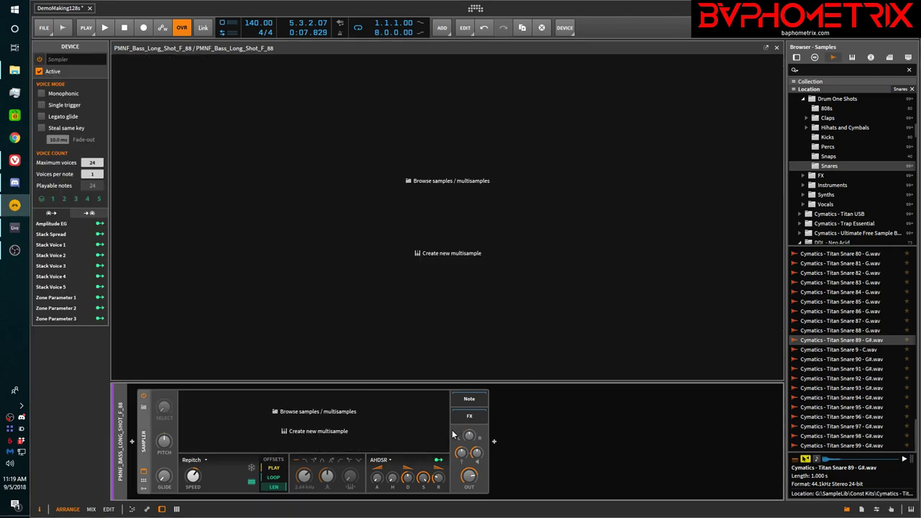
{"action": "left_click", "coordinate": [319, 430]}
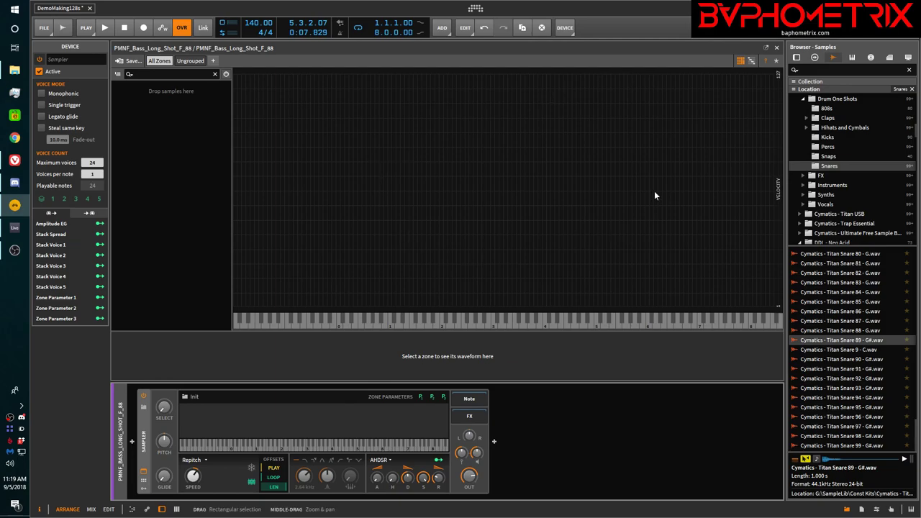
- Switch the zone editor to list-and-map layout, widen the map, and change its second axis
{"action": "left_click", "coordinate": [752, 61]}
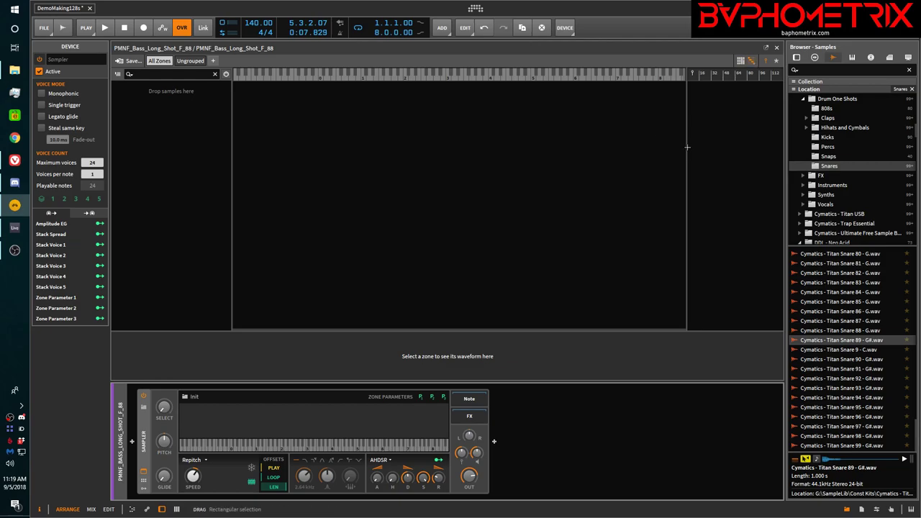
{"action": "left_click_drag", "start_coordinate": [687, 149], "coordinate": [411, 154]}
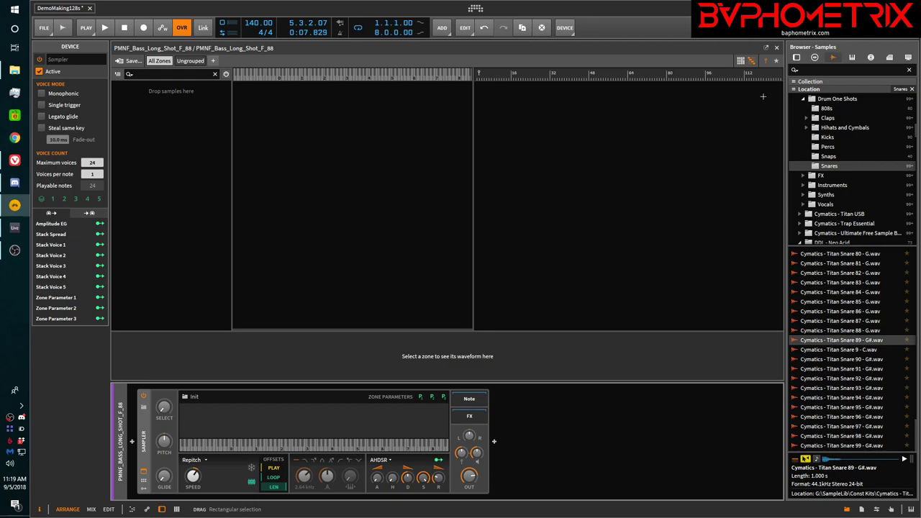
{"action": "left_click", "coordinate": [774, 63]}
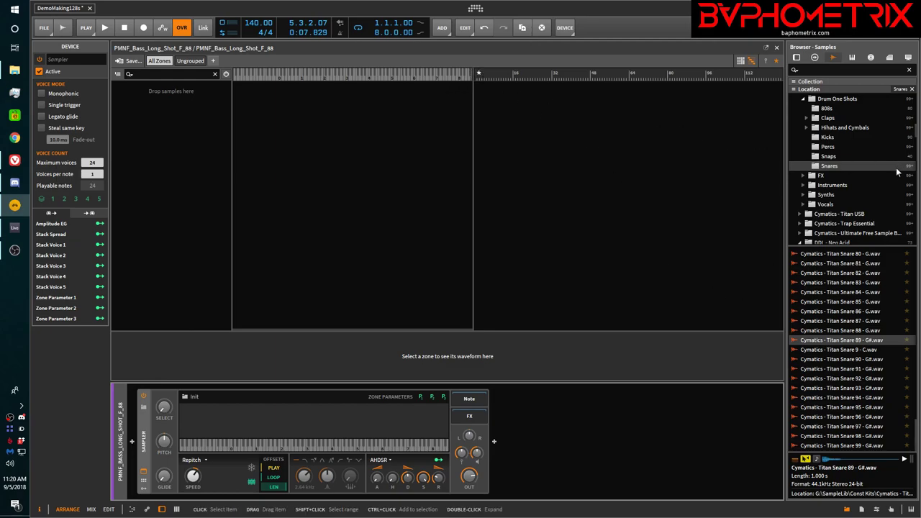
- Expand the Synths folder and list the Titan Arp Loops samples
{"action": "scroll", "coordinate": [832, 173], "scroll_direction": "down", "scroll_amount": 2}
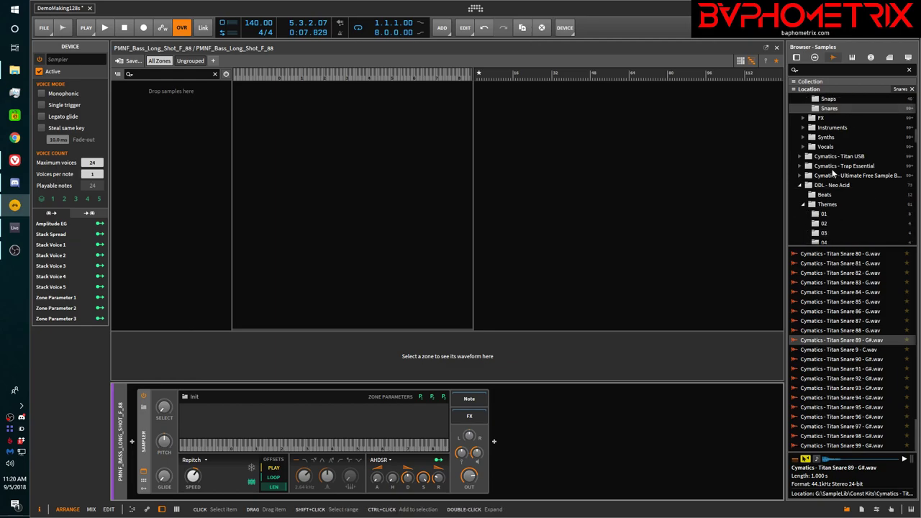
{"action": "scroll", "coordinate": [832, 173], "scroll_direction": "up", "scroll_amount": 1}
{"action": "double_click", "coordinate": [834, 170]}
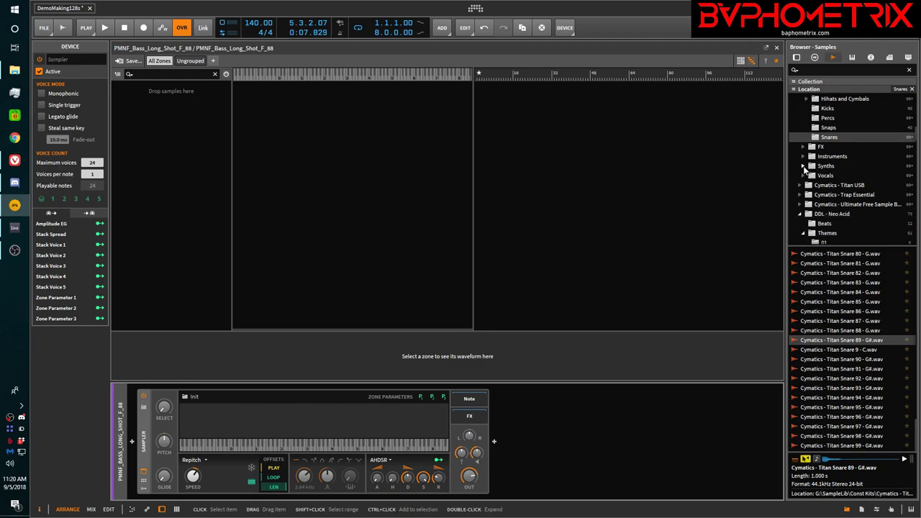
{"action": "scroll", "coordinate": [838, 174], "scroll_direction": "down", "scroll_amount": 2}
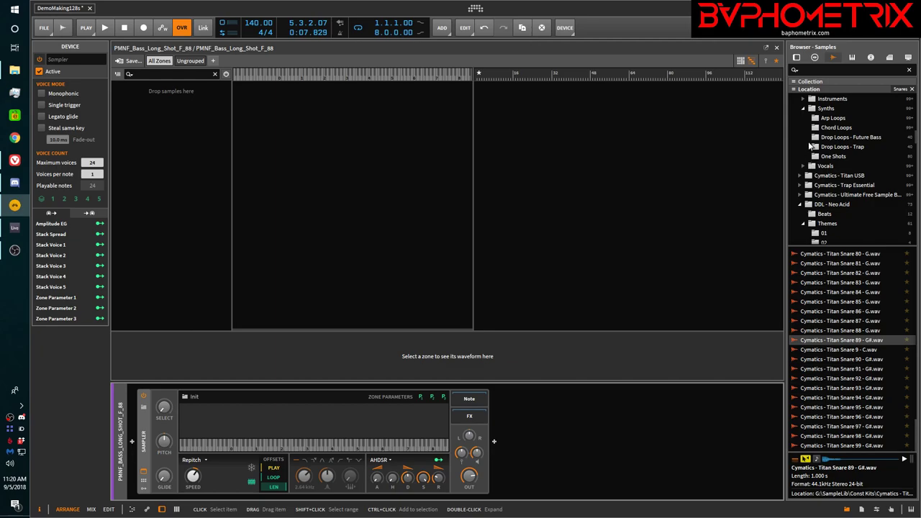
{"action": "left_click", "coordinate": [819, 119]}
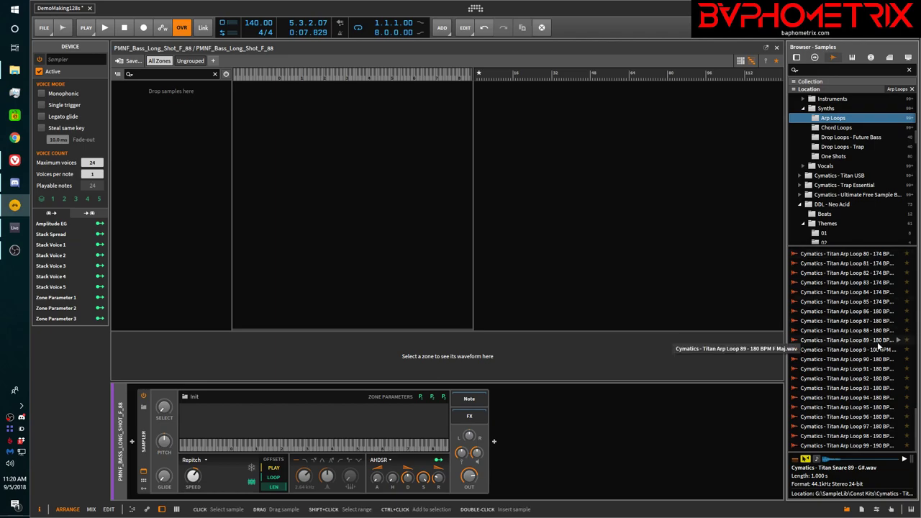
- Load Titan Arp Loops 80–93 as zones with auto-preview off, then select all zones
{"action": "left_click", "coordinate": [856, 256]}
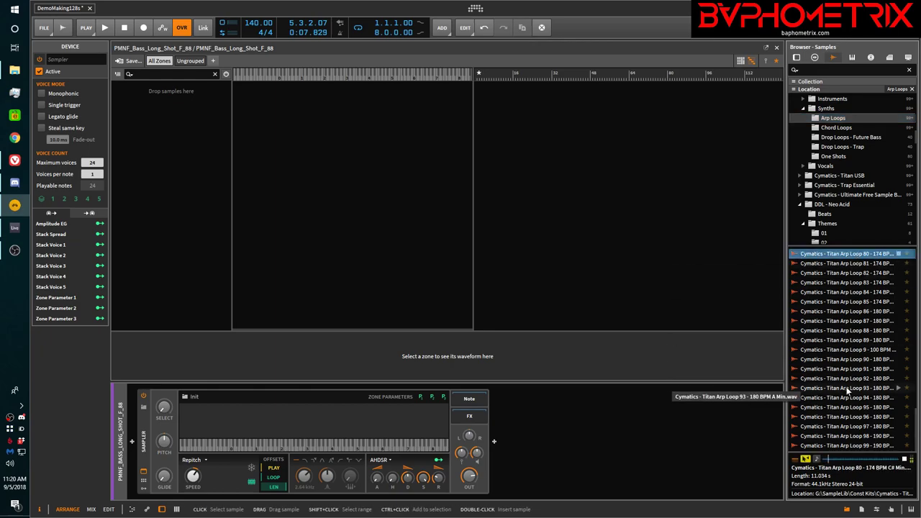
{"action": "left_click", "coordinate": [847, 388], "text": "shift"}
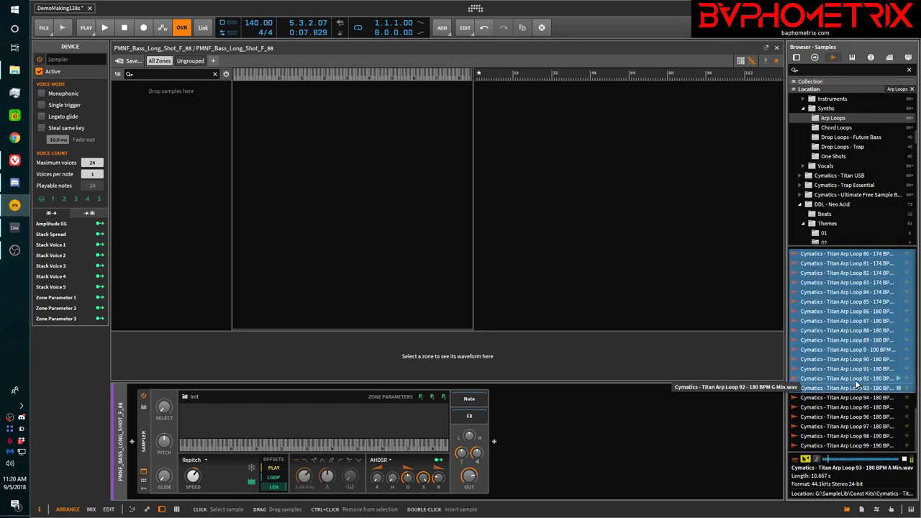
{"action": "left_click", "coordinate": [805, 459]}
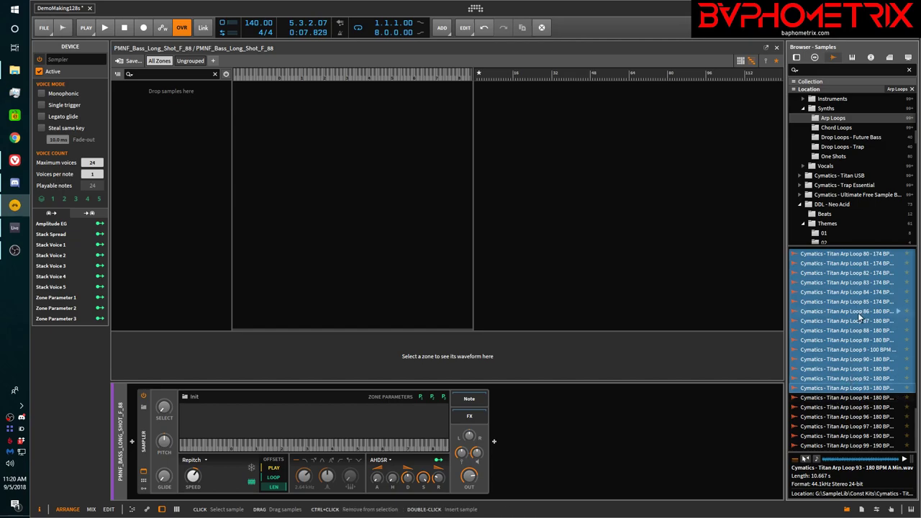
{"action": "left_click", "coordinate": [836, 257]}
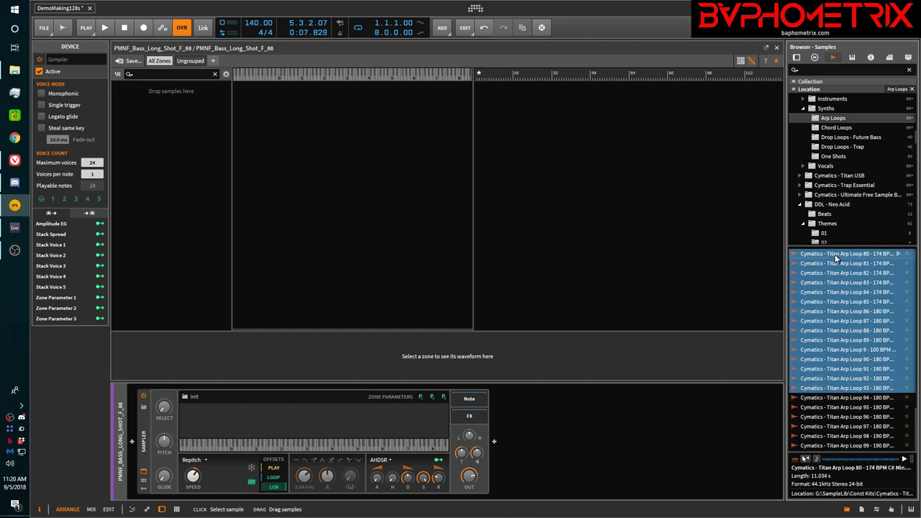
{"action": "left_click_drag", "start_coordinate": [836, 257], "coordinate": [725, 225]}
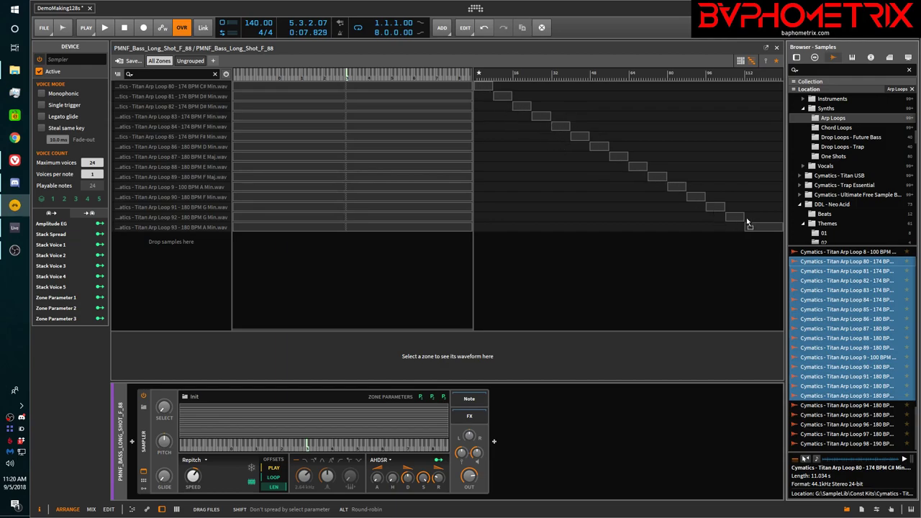
{"action": "left_click", "coordinate": [574, 146]}
{"action": "key", "text": "ctrl+a"}
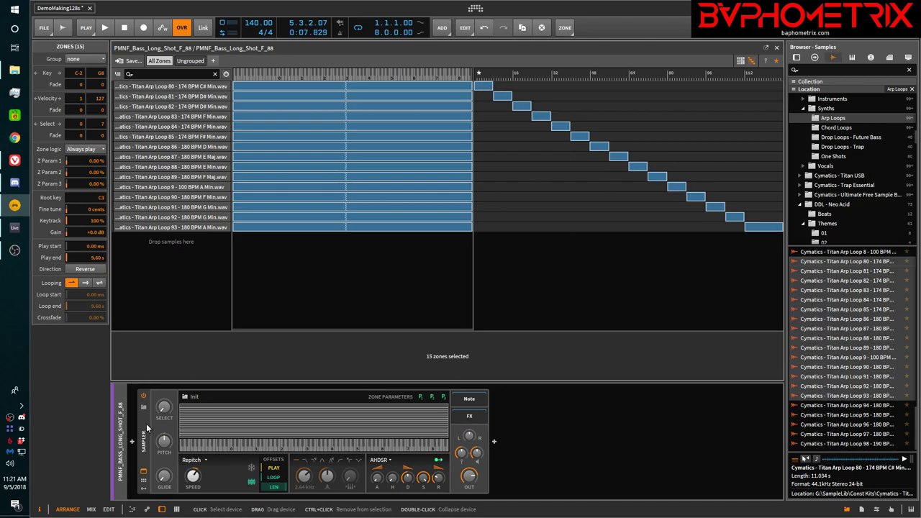
- Add Titan Arp Loop 2 and Loops 20–27 from the browser as nine new zones
{"action": "mouse_move", "coordinate": [166, 409]}
{"action": "mouse_move", "coordinate": [165, 407]}
{"action": "left_mouse_down"}
{"action": "mouse_move", "coordinate": [164, 395]}
{"action": "mouse_move", "coordinate": [165, 409]}
{"action": "left_mouse_up"}
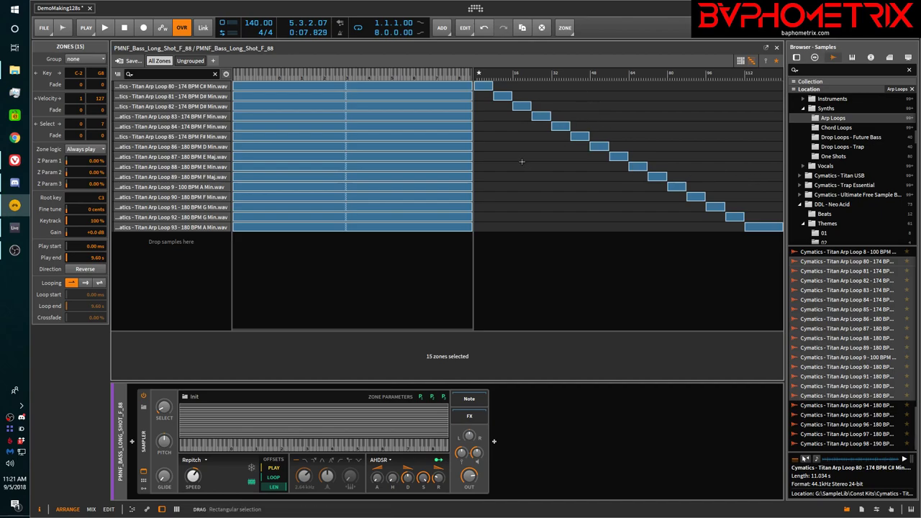
{"action": "scroll", "coordinate": [871, 392], "scroll_direction": "down", "scroll_amount": 1}
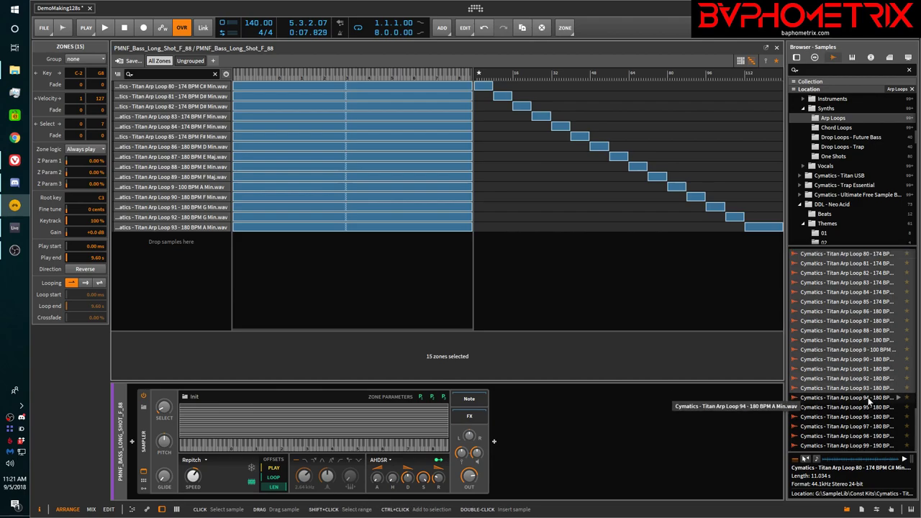
{"action": "scroll", "coordinate": [867, 397], "scroll_direction": "up", "scroll_amount": 10}
{"action": "left_click", "coordinate": [851, 275]}
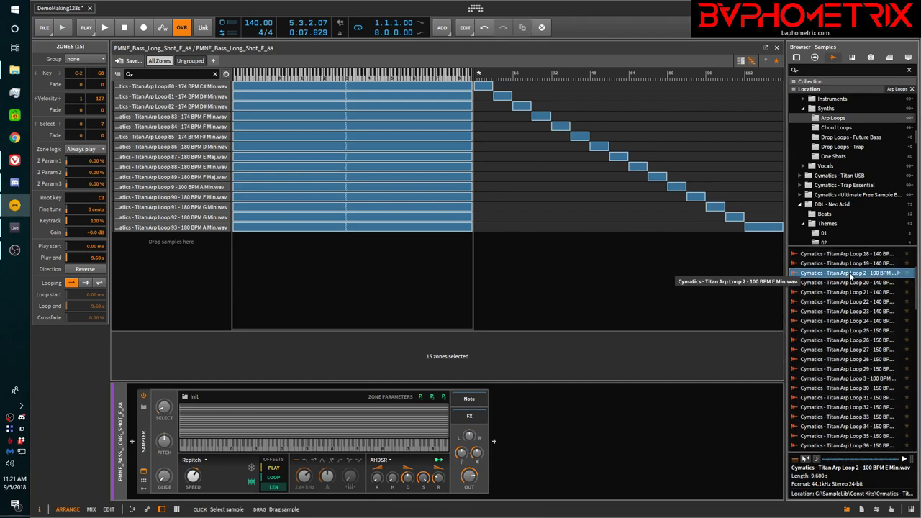
{"action": "left_click", "coordinate": [854, 351], "text": "shift"}
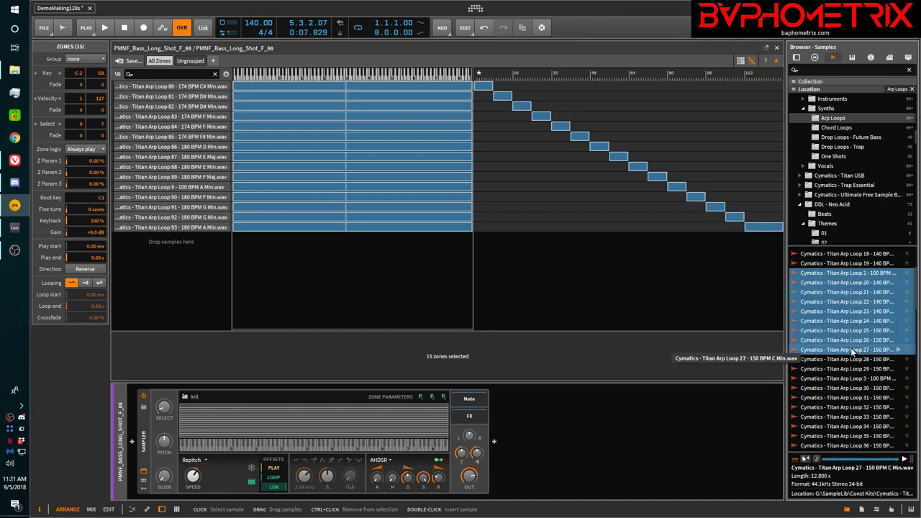
{"action": "left_click_drag", "start_coordinate": [833, 286], "coordinate": [563, 245]}
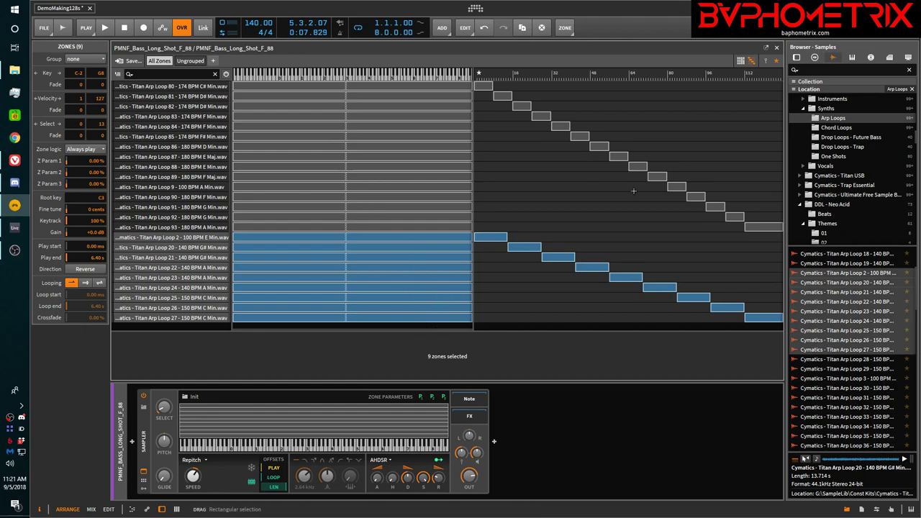
- Select all 24 zones and view their zone options, closing them without changes
{"action": "left_click", "coordinate": [204, 87]}
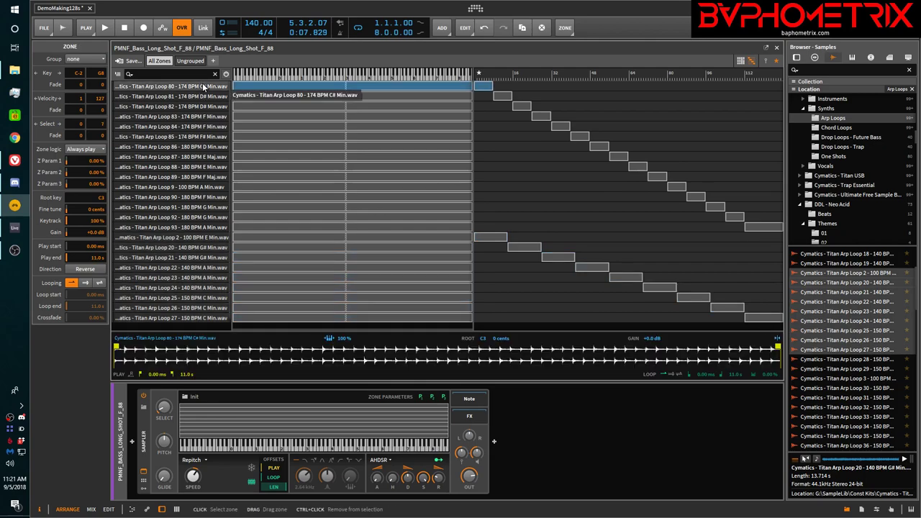
{"action": "key", "text": "ctrl+a"}
{"action": "right_click", "coordinate": [204, 86]}
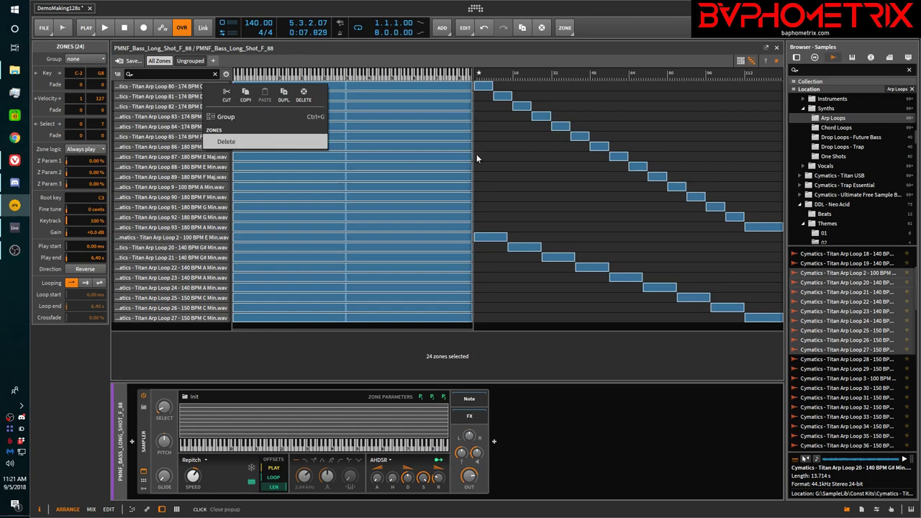
{"action": "left_click", "coordinate": [530, 143]}
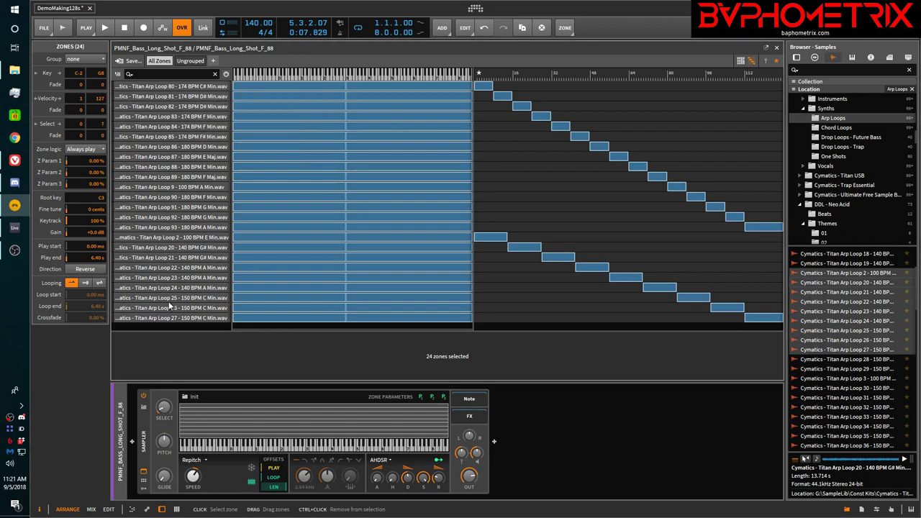
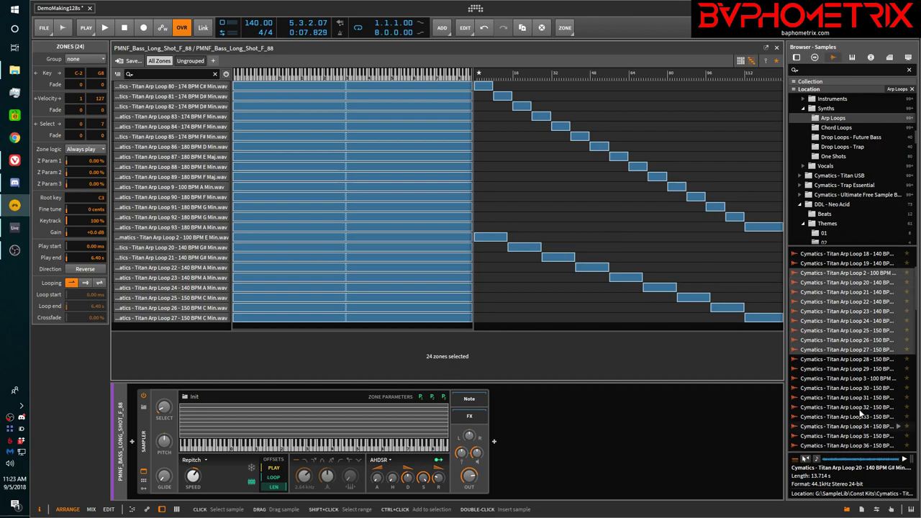
- Clear the Sampler's 24 zones, select loops through Titan Arp Loop 86, and create a new empty multisample
{"action": "left_click", "coordinate": [381, 411]}
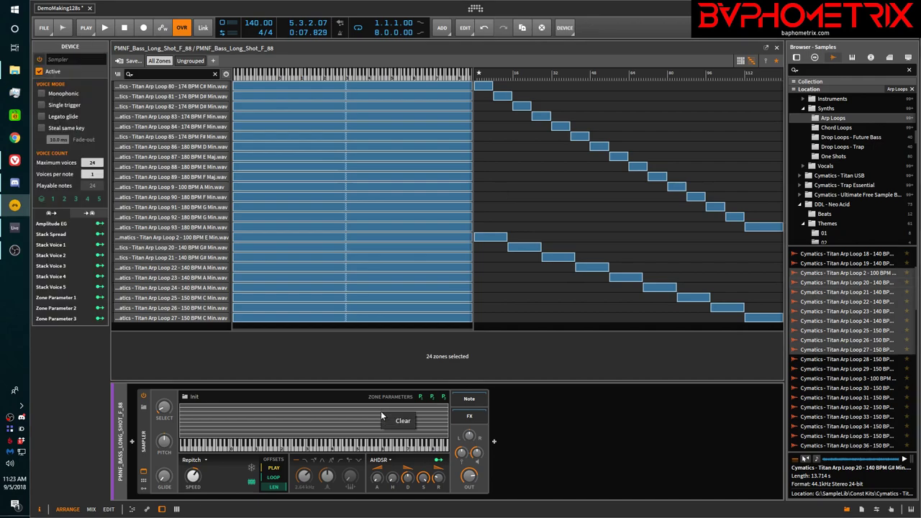
{"action": "key", "text": "Delete"}
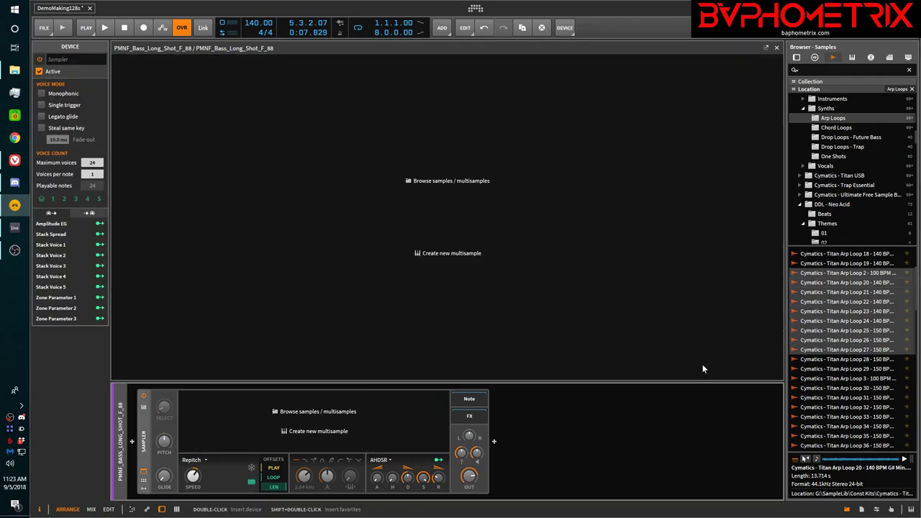
{"action": "left_click", "coordinate": [833, 254]}
{"action": "scroll", "coordinate": [853, 285], "scroll_direction": "down", "scroll_amount": 15}
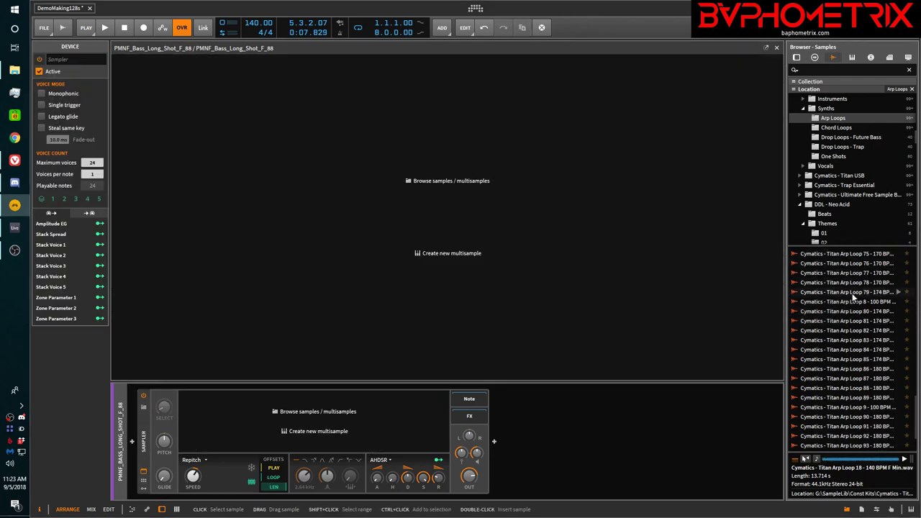
{"action": "left_click", "coordinate": [828, 371], "text": "shift"}
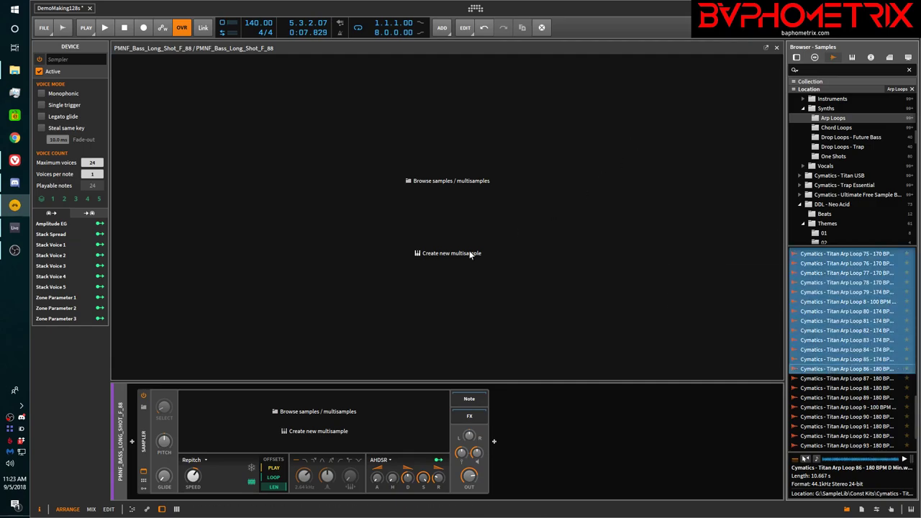
{"action": "left_click", "coordinate": [422, 254]}
- Widen the zone map and drop the selected Titan Arp Loops into the multisample as zones
{"action": "left_click", "coordinate": [752, 60]}
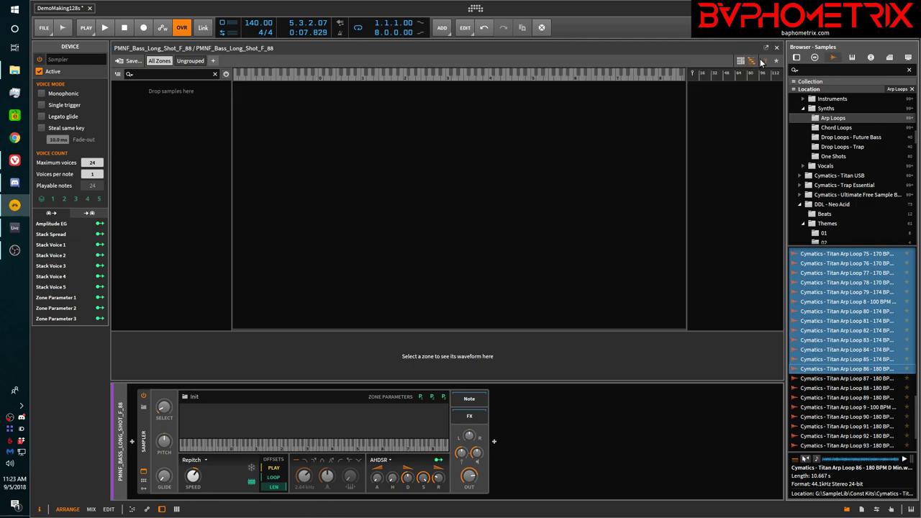
{"action": "left_click_drag", "start_coordinate": [688, 148], "coordinate": [325, 190]}
{"action": "left_click_drag", "start_coordinate": [824, 272], "coordinate": [552, 183]}
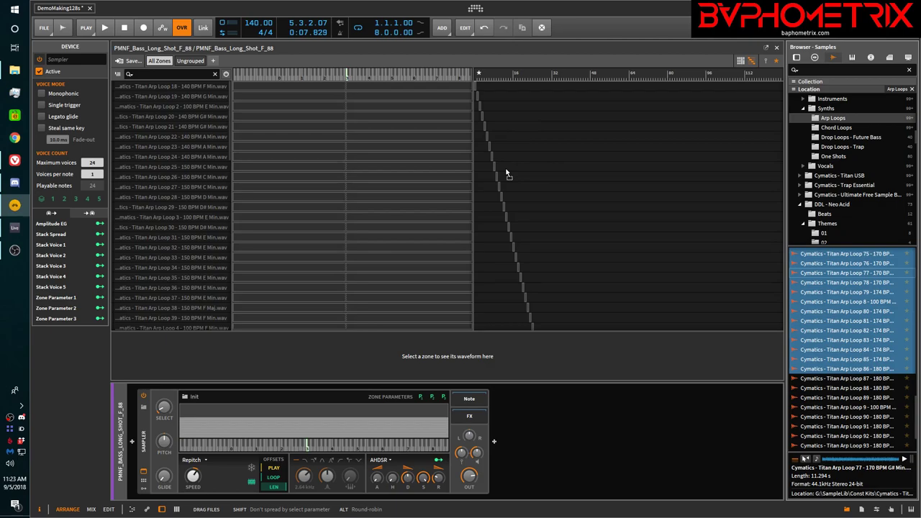
- Select all 76 zones, then pick Titan Arp Loop 87 in the sample list
{"action": "key", "text": "ctrl+a"}
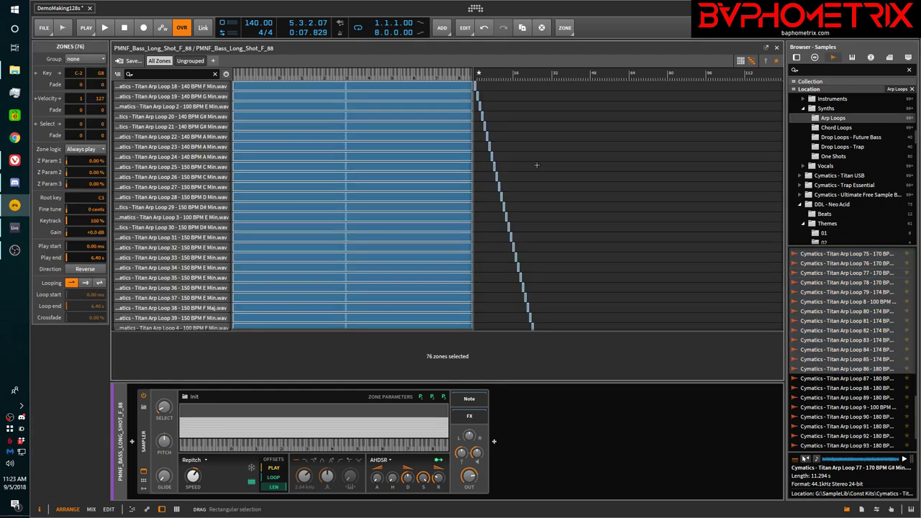
{"action": "scroll", "coordinate": [529, 167], "scroll_direction": "down", "scroll_amount": 10}
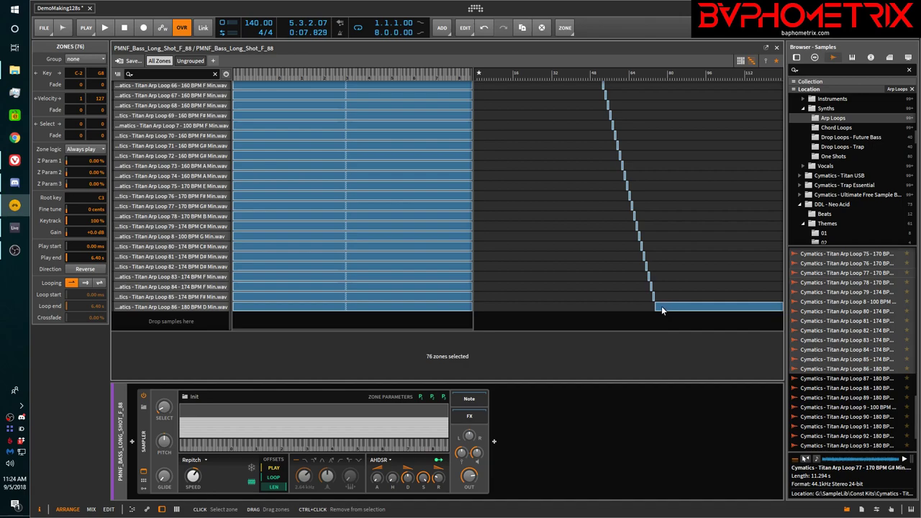
{"action": "left_click", "coordinate": [845, 379]}
{"action": "scroll", "coordinate": [848, 383], "scroll_direction": "down", "scroll_amount": 2}
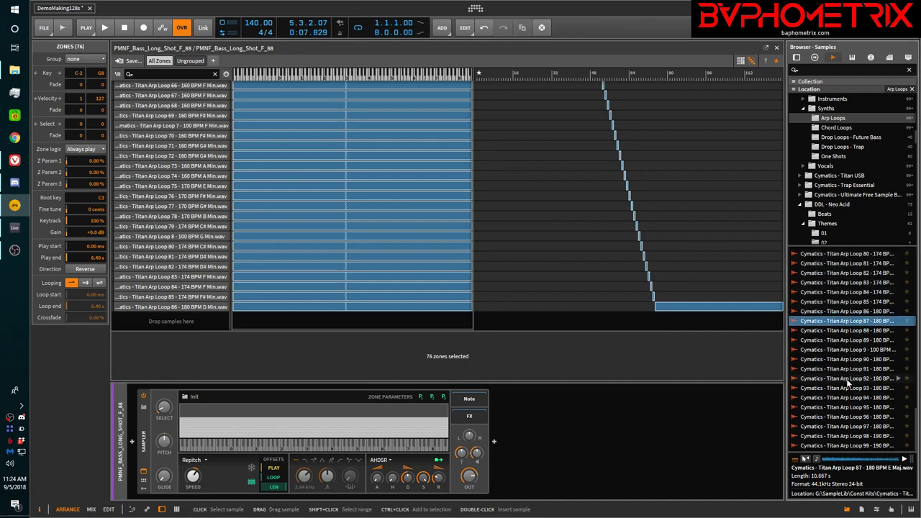
- Add Titan Arp Loops 87–99 as 14 more zones and go back to the arrangement
{"action": "left_click", "coordinate": [834, 446], "text": "shift"}
{"action": "left_click_drag", "start_coordinate": [830, 364], "coordinate": [662, 324]}
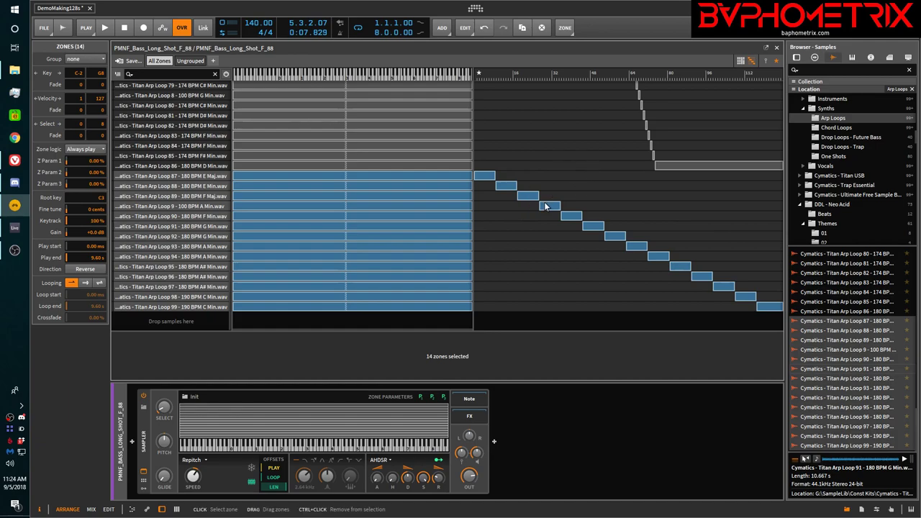
{"action": "scroll", "coordinate": [212, 183], "scroll_direction": "up", "scroll_amount": 15}
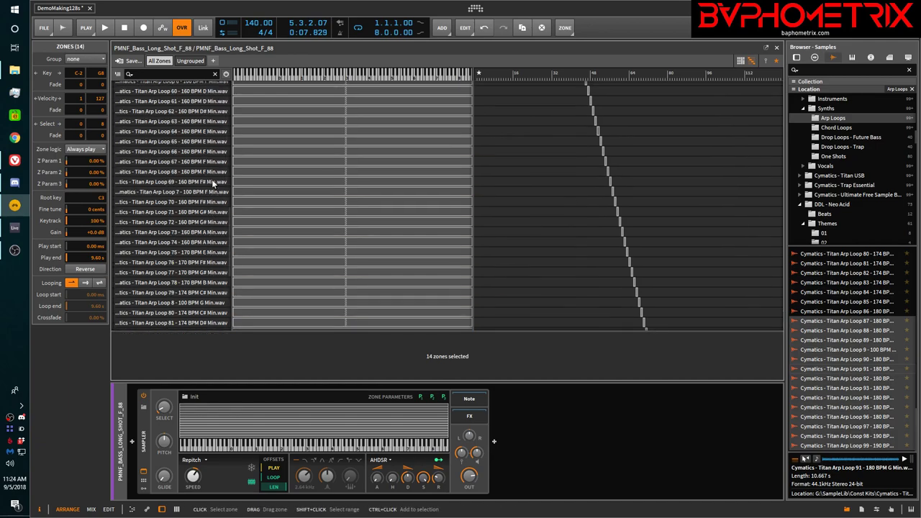
{"action": "scroll", "coordinate": [211, 179], "scroll_direction": "down", "scroll_amount": 15}
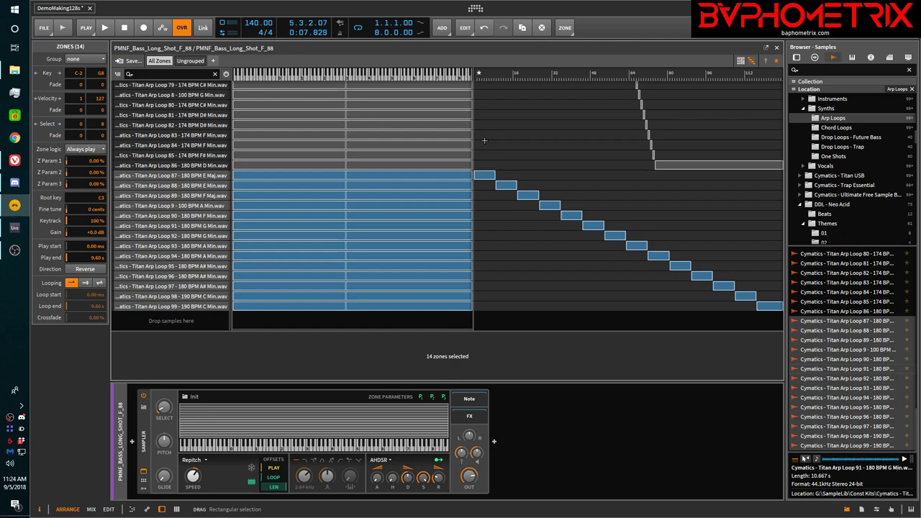
{"action": "left_click", "coordinate": [143, 476]}
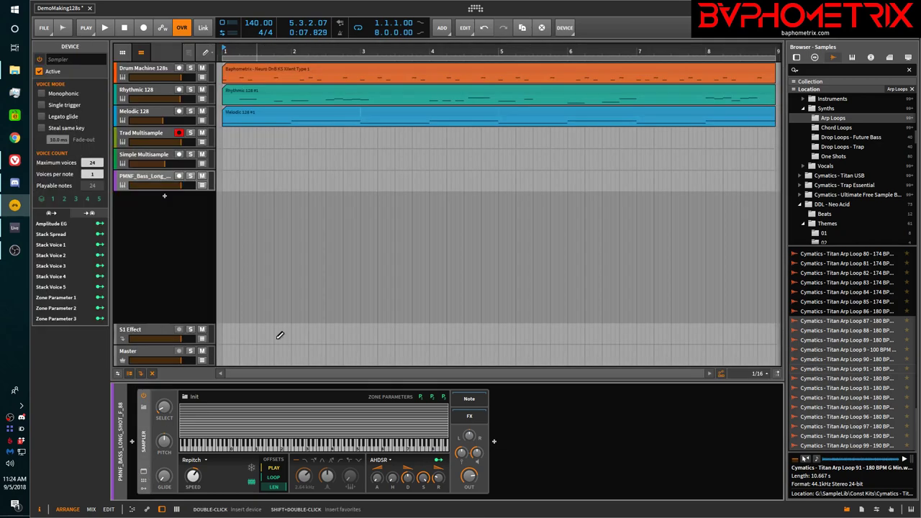
- List the project's External files in a widened panel and select the PMNF_Bass_Long_Shot_F_88 track
{"action": "left_click", "coordinate": [862, 512]}
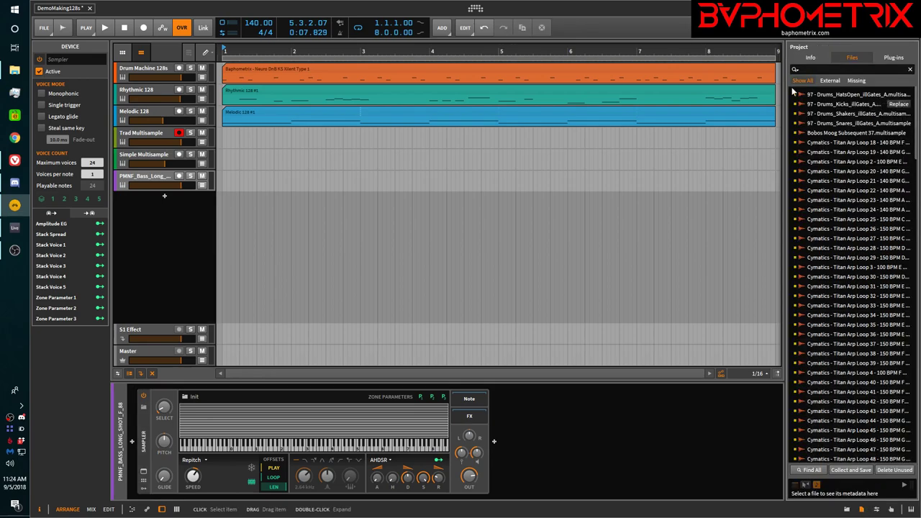
{"action": "left_click", "coordinate": [829, 80]}
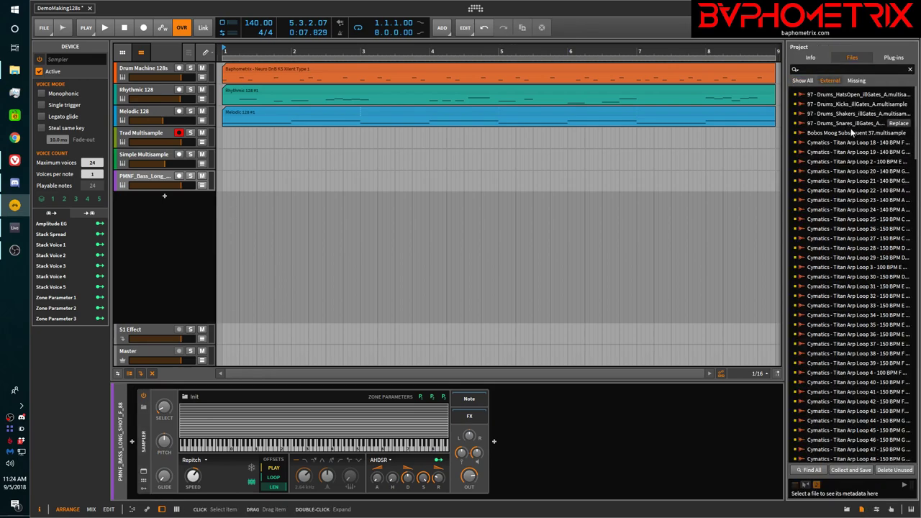
{"action": "left_click_drag", "start_coordinate": [783, 208], "coordinate": [697, 226]}
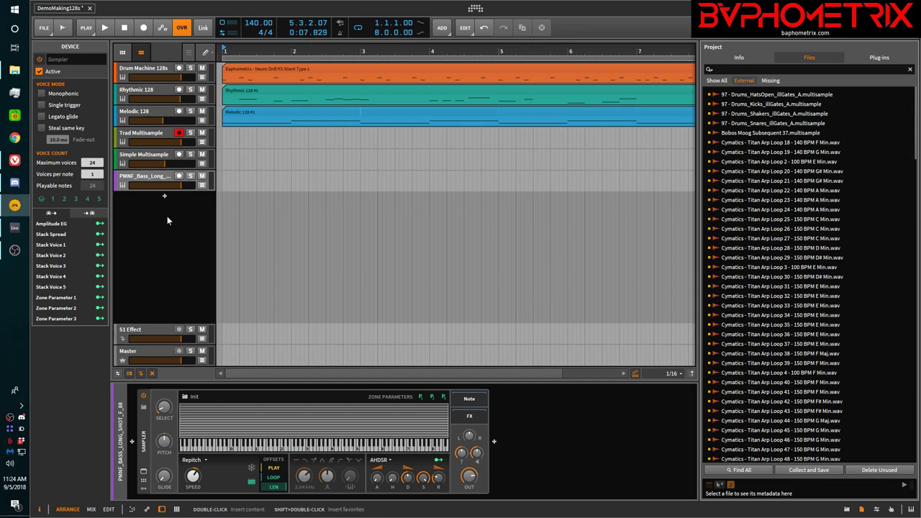
{"action": "left_click", "coordinate": [143, 178]}
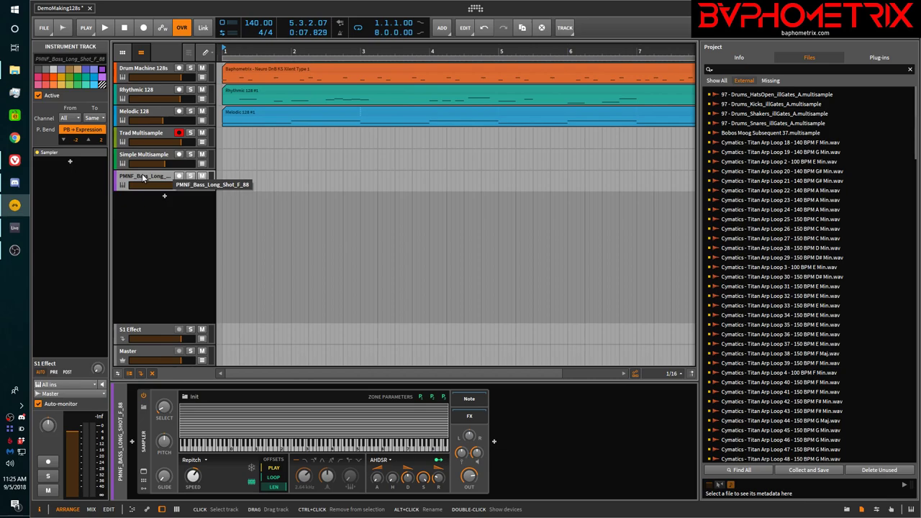
- Duplicate the track, clear the copy's Sampler, and create a new empty multisample
{"action": "key", "text": "ctrl+d"}
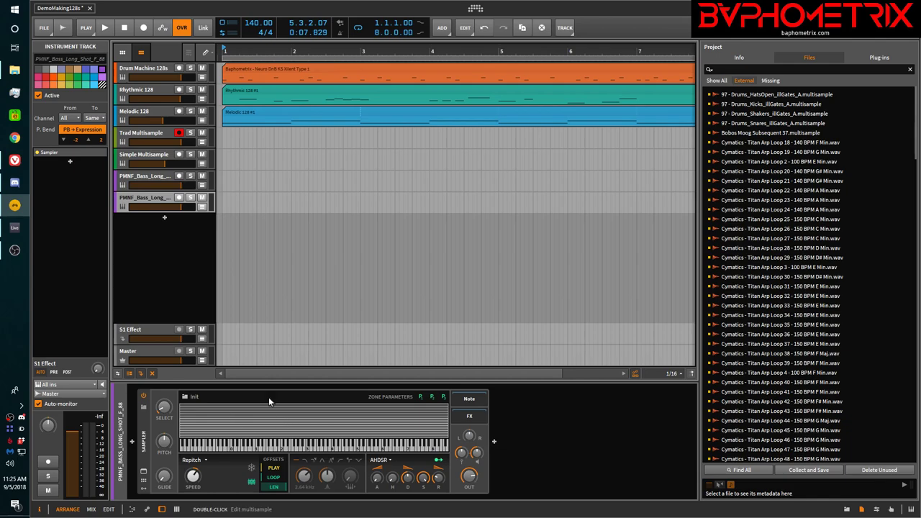
{"action": "right_click", "coordinate": [295, 410]}
{"action": "left_click", "coordinate": [311, 423]}
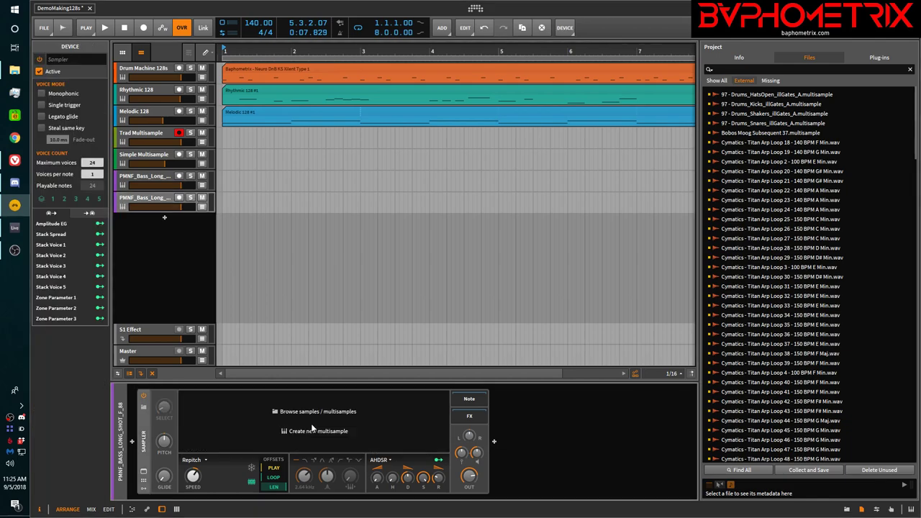
{"action": "left_click", "coordinate": [310, 433]}
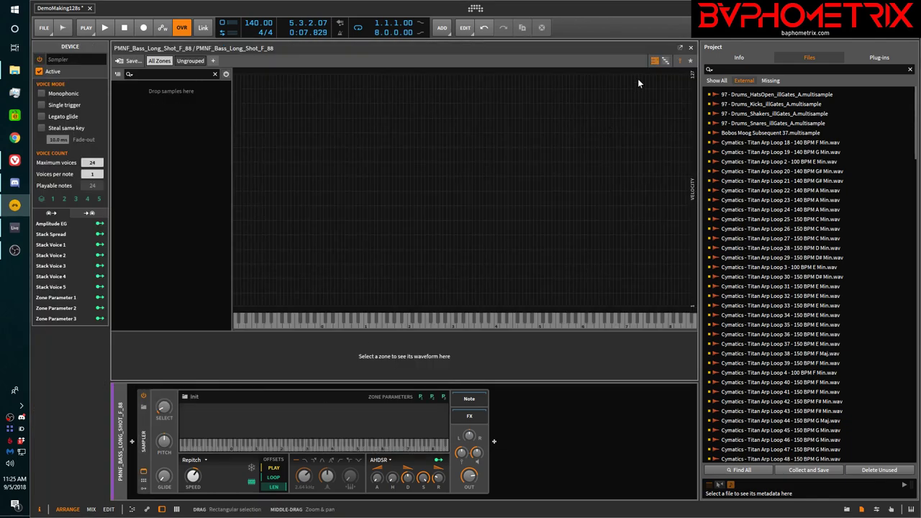
- Set the zone editor to the Select secondary axis and widen the zone map
{"action": "left_click", "coordinate": [668, 62]}
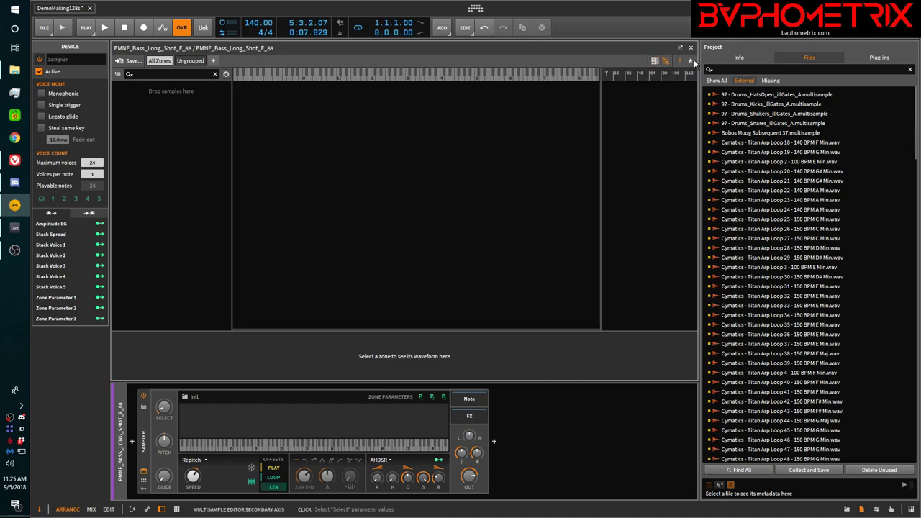
{"action": "left_click", "coordinate": [692, 60]}
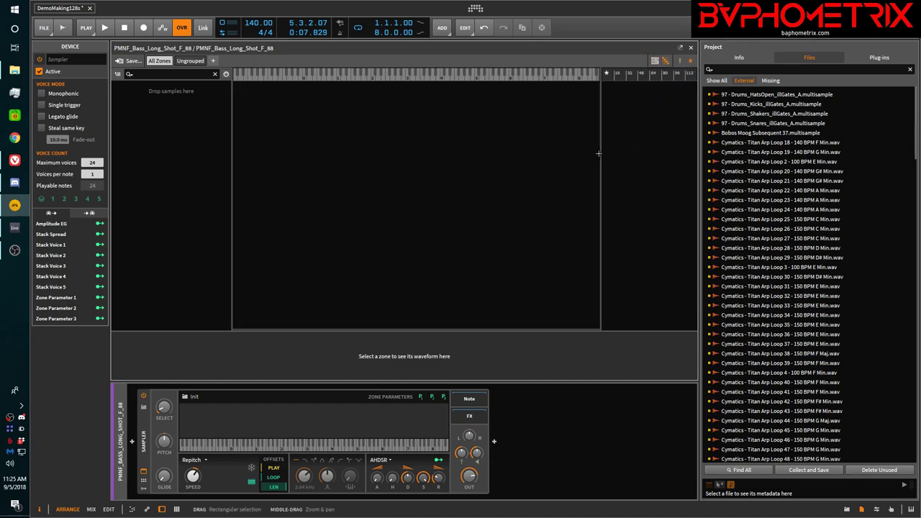
{"action": "left_click_drag", "start_coordinate": [600, 153], "coordinate": [310, 175]}
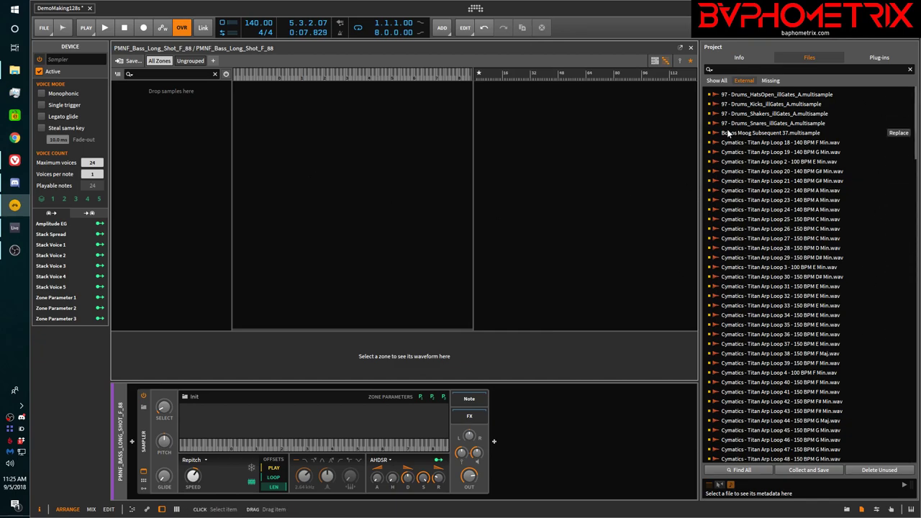
- Select Titan Arp Loops 18 through 99 in the project files list
{"action": "left_click", "coordinate": [747, 142]}
{"action": "scroll", "coordinate": [790, 192], "scroll_direction": "down", "scroll_amount": 10}
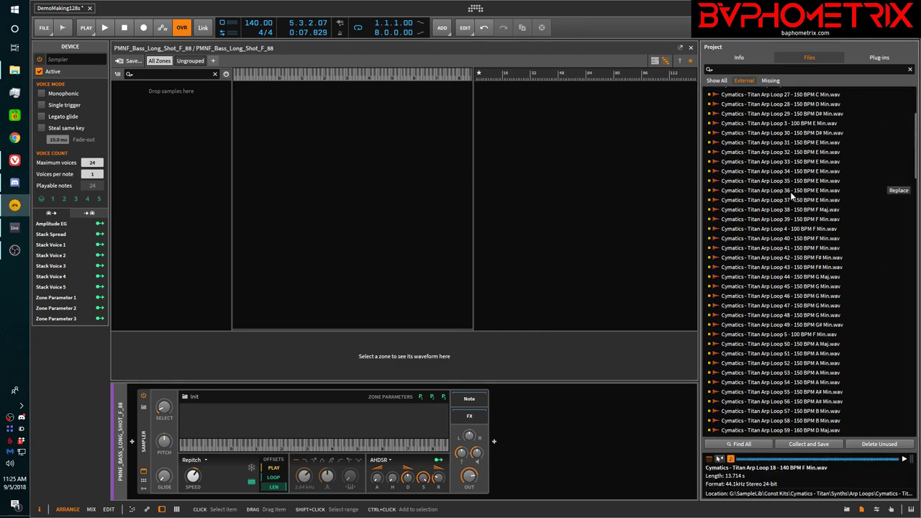
{"action": "scroll", "coordinate": [790, 192], "scroll_direction": "down", "scroll_amount": 10}
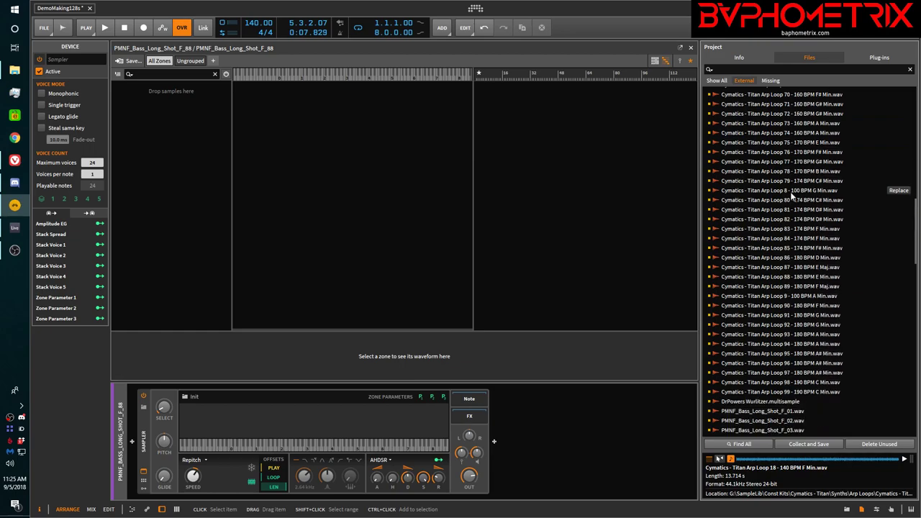
{"action": "scroll", "coordinate": [790, 191], "scroll_direction": "down", "scroll_amount": 8}
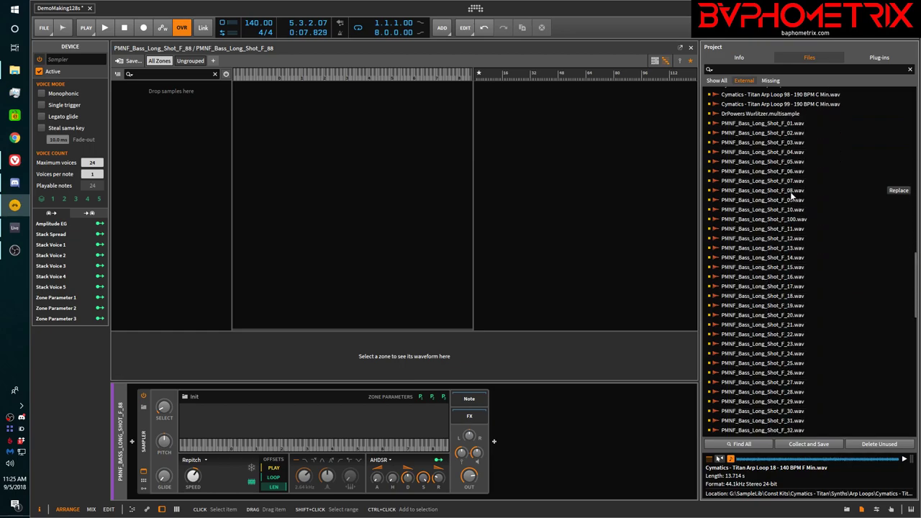
{"action": "scroll", "coordinate": [777, 142], "scroll_direction": "down", "scroll_amount": 8}
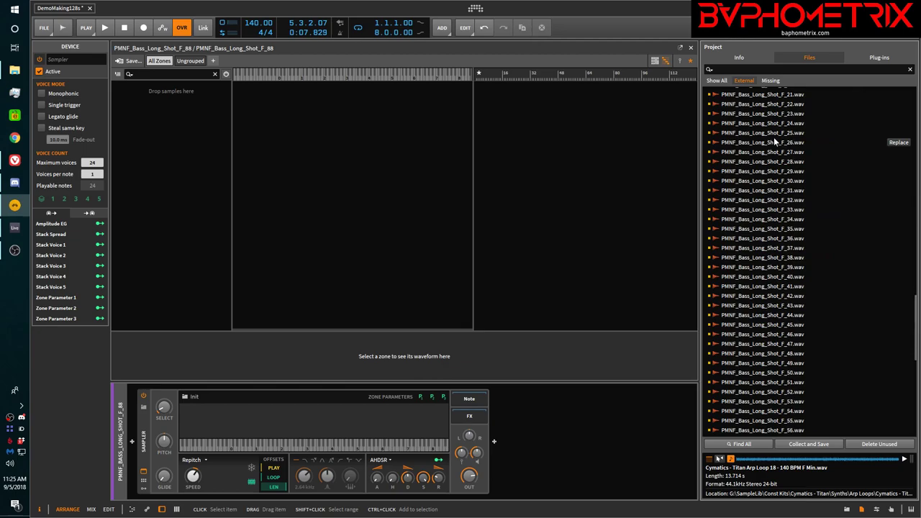
{"action": "scroll", "coordinate": [774, 141], "scroll_direction": "up", "scroll_amount": 11}
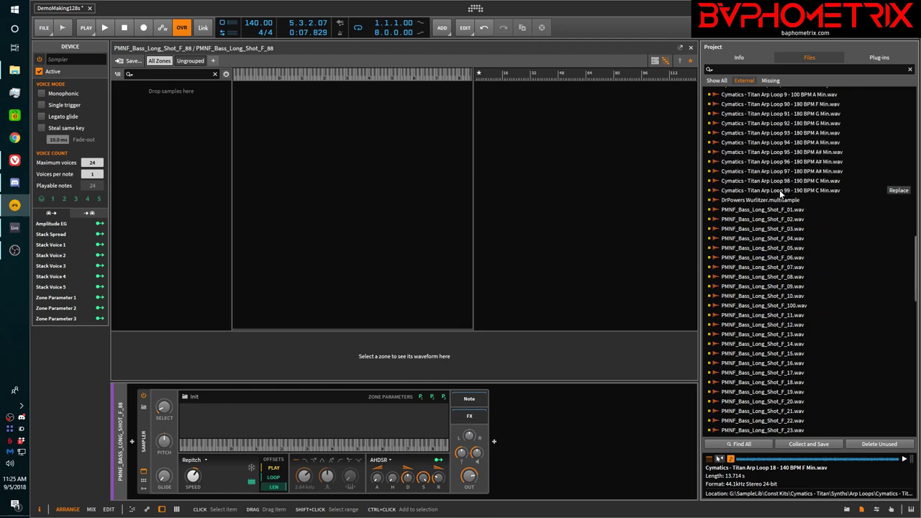
{"action": "left_click", "coordinate": [779, 191], "text": "shift"}
- Drag the selected Titan Arp Loops into the copy's Sampler as 90 zones, then return to the arrangement
{"action": "left_click", "coordinate": [759, 121]}
{"action": "left_click_drag", "start_coordinate": [758, 121], "coordinate": [574, 143]}
{"action": "scroll", "coordinate": [574, 144], "scroll_direction": "down", "scroll_amount": 10}
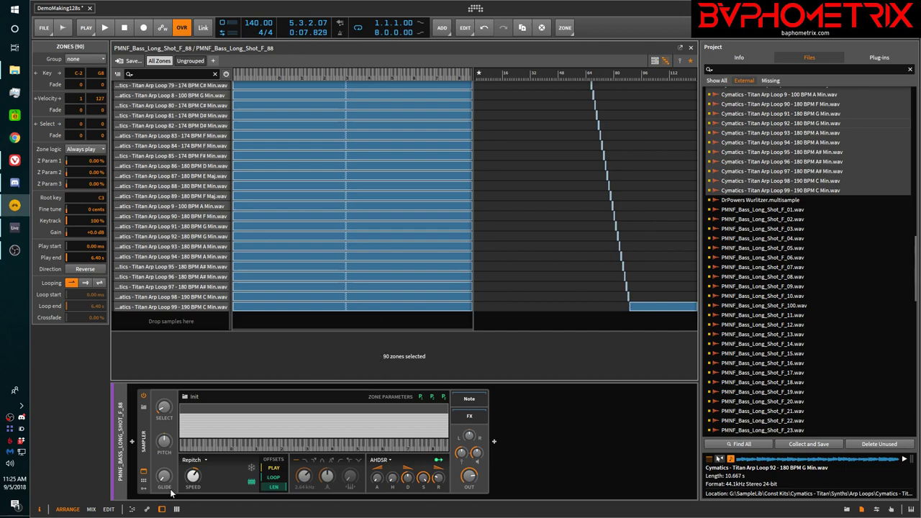
{"action": "left_click", "coordinate": [144, 475]}
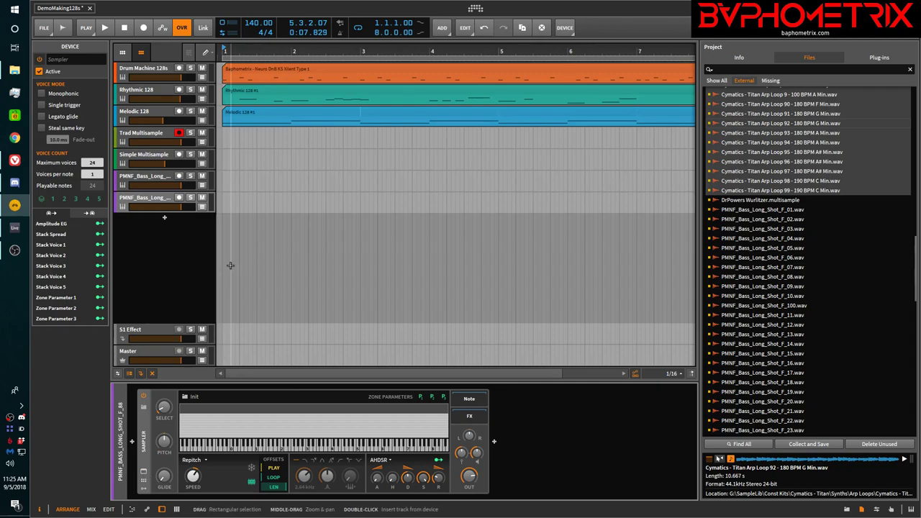
- Duplicate PMNF_Bass_Long_Shot_F_88 again, clear the new copy's Sampler, and start a blank multisample
{"action": "left_click", "coordinate": [162, 201]}
{"action": "key", "text": "ctrl+d"}
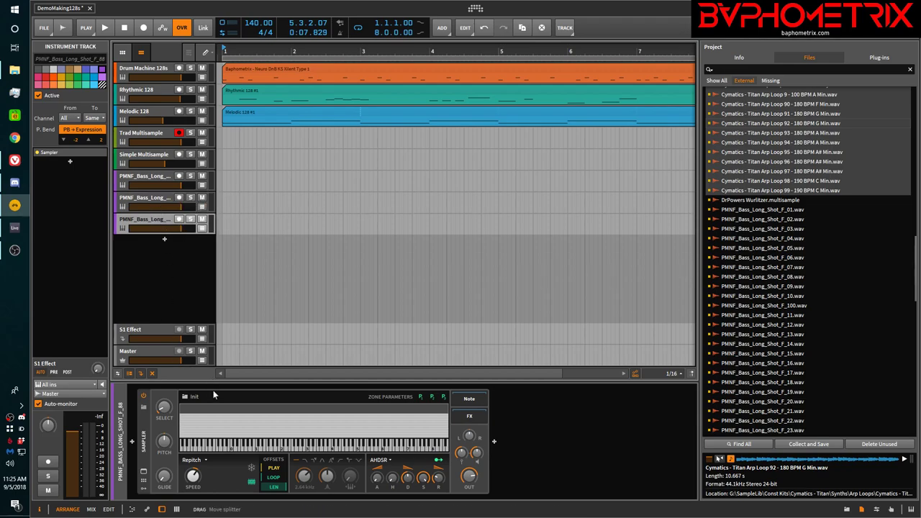
{"action": "right_click", "coordinate": [326, 420]}
{"action": "left_click", "coordinate": [348, 431]}
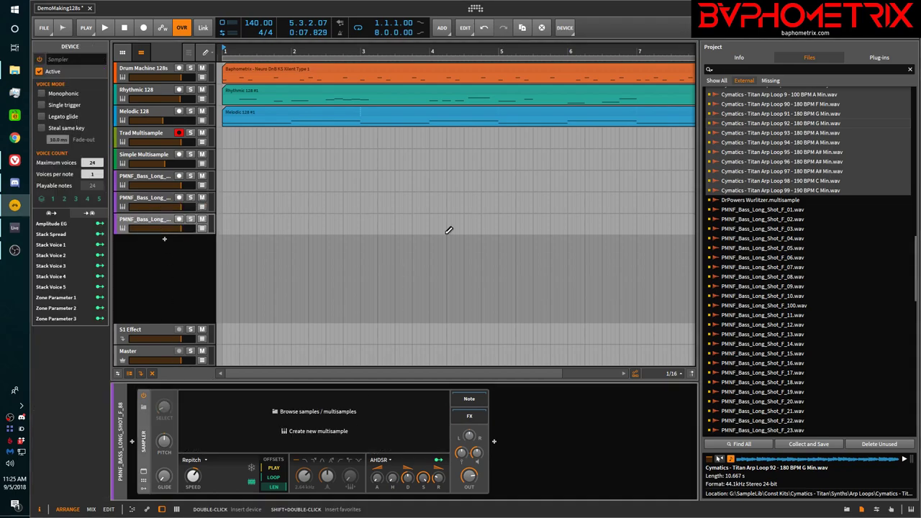
{"action": "left_click", "coordinate": [311, 431]}
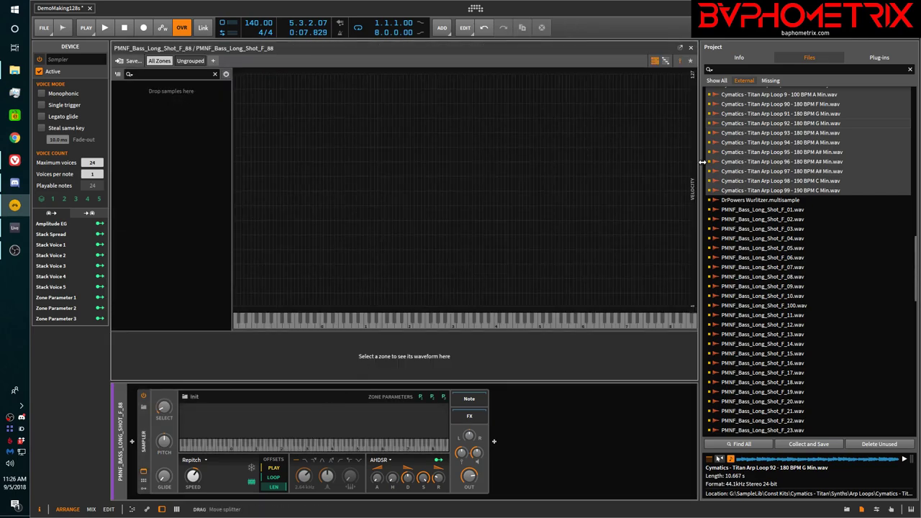
- Switch to a widened zone list and select files through PMNF_Bass_Long_Shot_F_23.wav, excluding the DrPowers Wurlitzer
{"action": "left_click", "coordinate": [665, 62]}
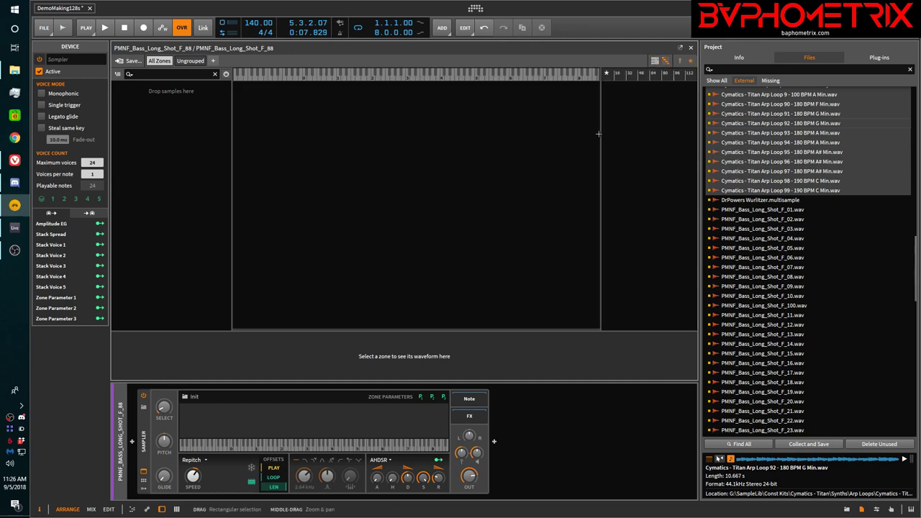
{"action": "left_click_drag", "start_coordinate": [601, 134], "coordinate": [378, 139]}
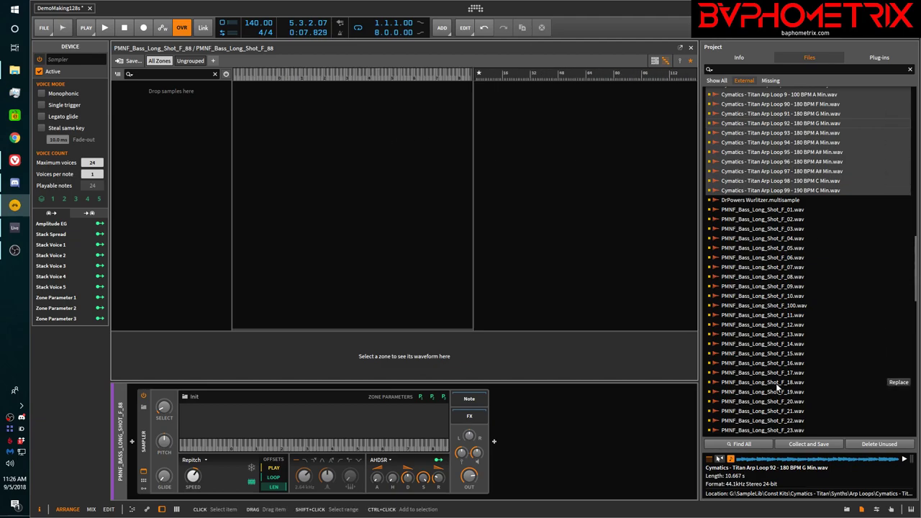
{"action": "left_click", "coordinate": [758, 429], "text": "shift"}
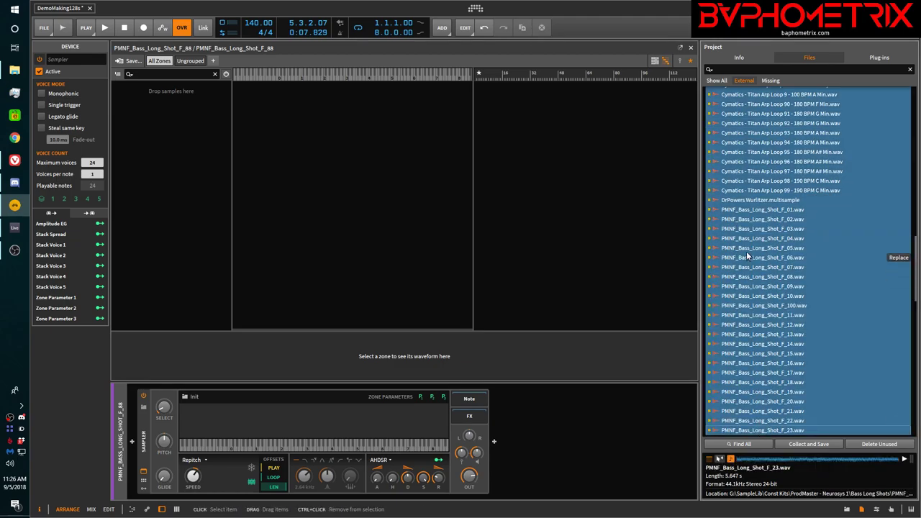
{"action": "left_click", "coordinate": [741, 200], "text": "ctrl"}
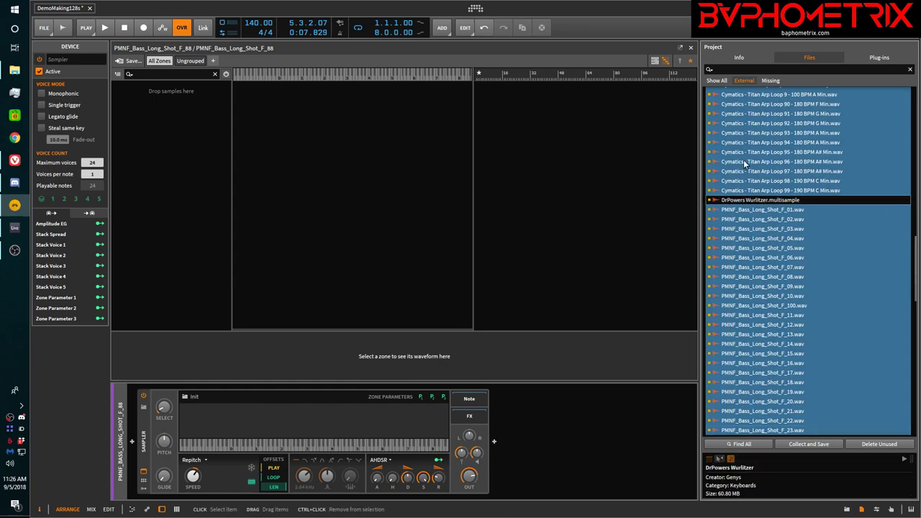
- Load the selected Titan Arp loops and PMNF bass shots as 114 zones, then return to the arrangement
{"action": "scroll", "coordinate": [798, 213], "scroll_direction": "up", "scroll_amount": 10}
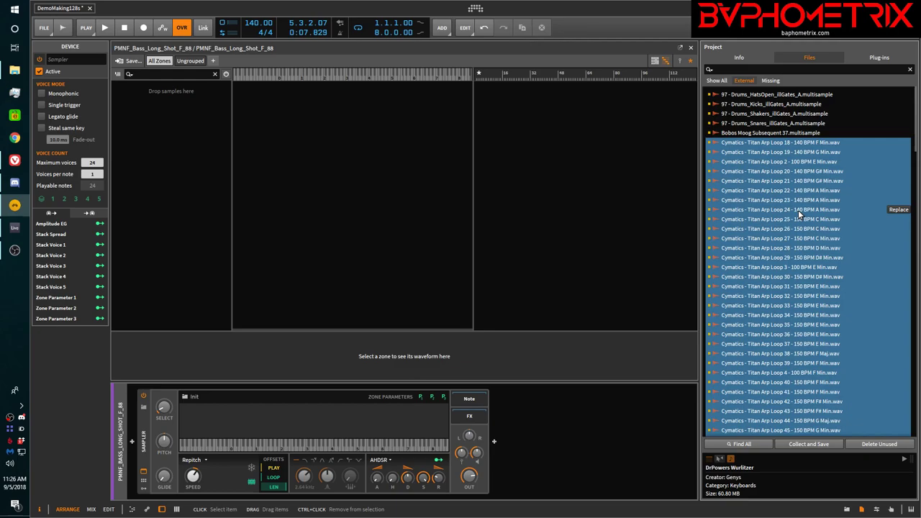
{"action": "scroll", "coordinate": [806, 151], "scroll_direction": "down", "scroll_amount": 10}
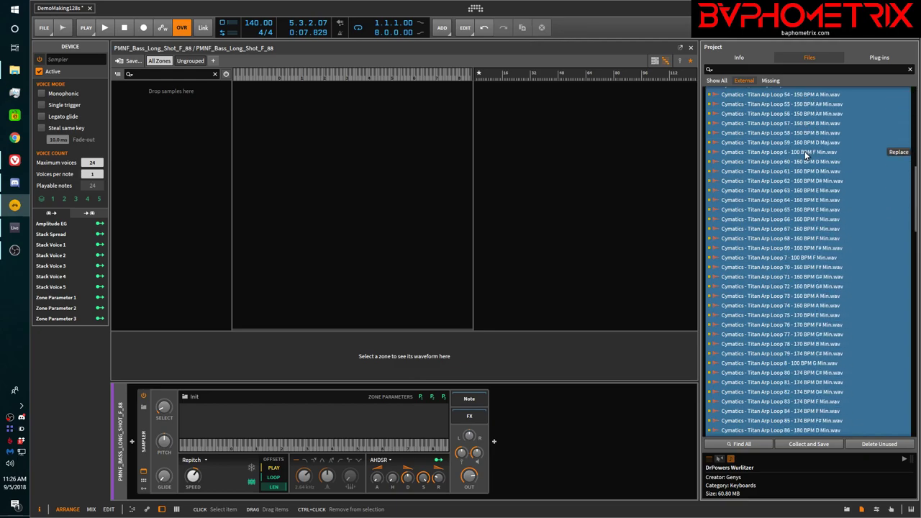
{"action": "scroll", "coordinate": [804, 151], "scroll_direction": "down", "scroll_amount": 8}
{"action": "scroll", "coordinate": [804, 151], "scroll_direction": "up", "scroll_amount": 4}
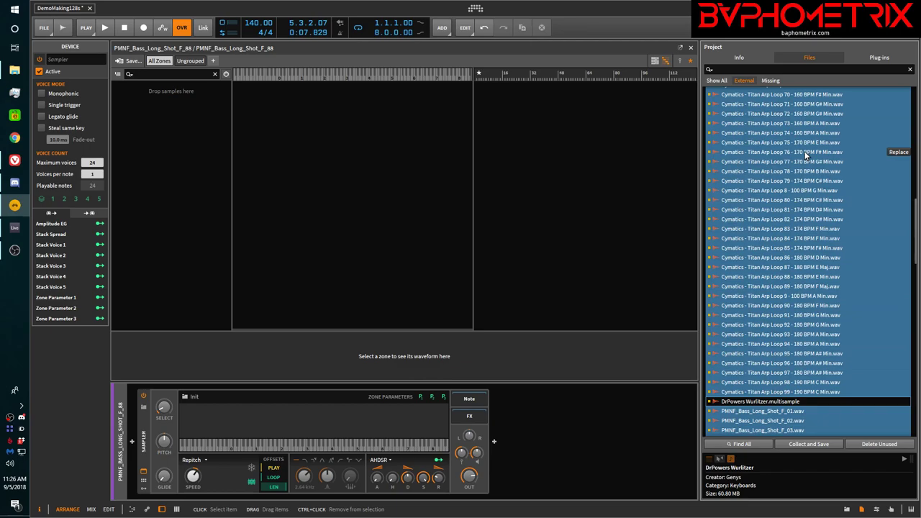
{"action": "scroll", "coordinate": [803, 150], "scroll_direction": "up", "scroll_amount": 15}
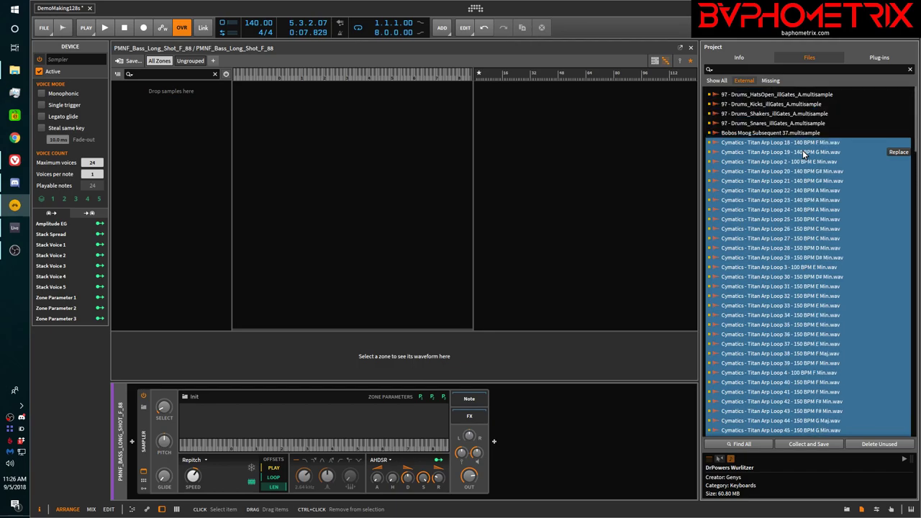
{"action": "scroll", "coordinate": [802, 149], "scroll_direction": "down", "scroll_amount": 20}
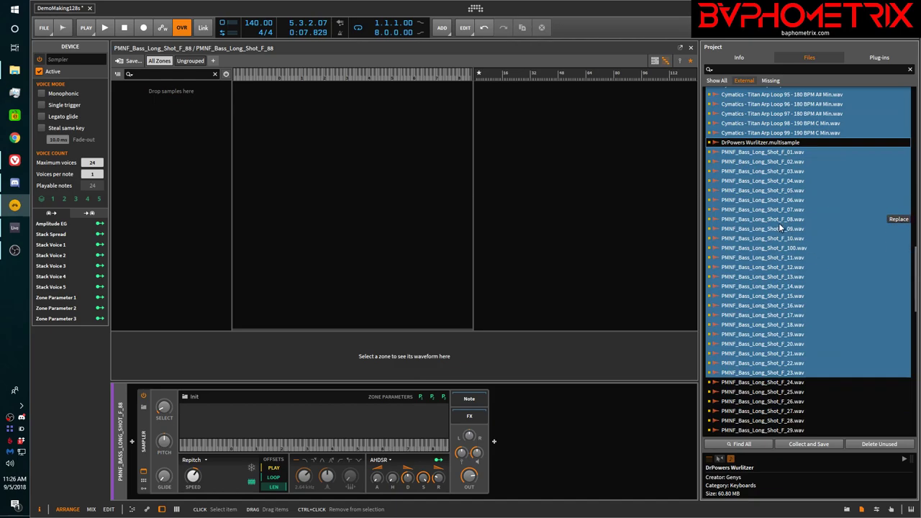
{"action": "left_click_drag", "start_coordinate": [777, 225], "coordinate": [584, 178]}
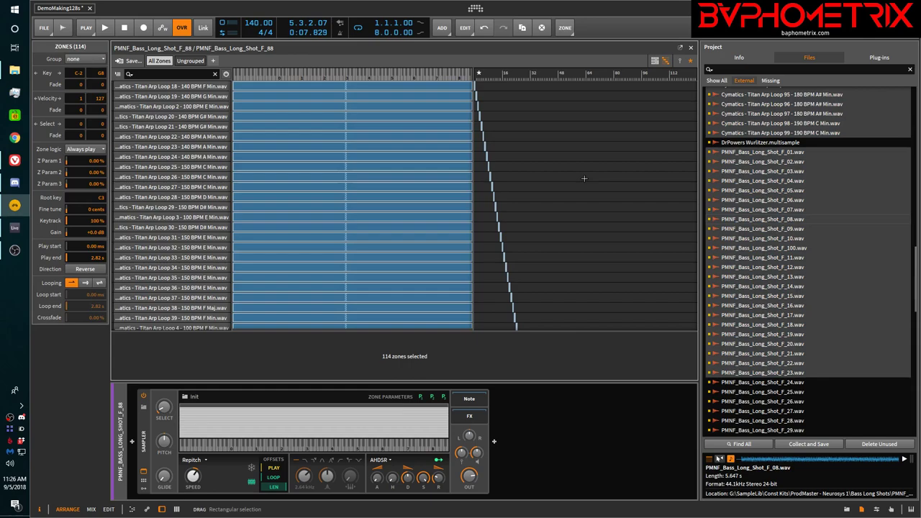
{"action": "scroll", "coordinate": [584, 178], "scroll_direction": "down", "scroll_amount": 15}
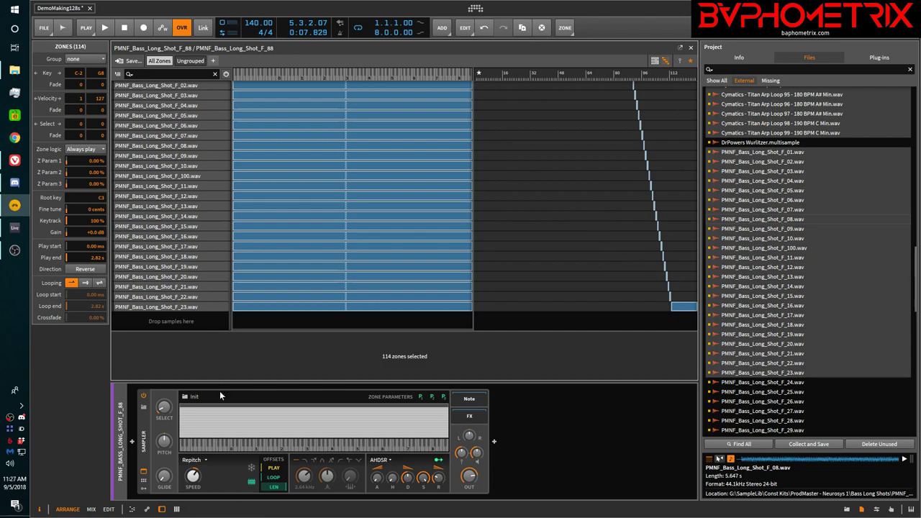
{"action": "left_click", "coordinate": [143, 474]}
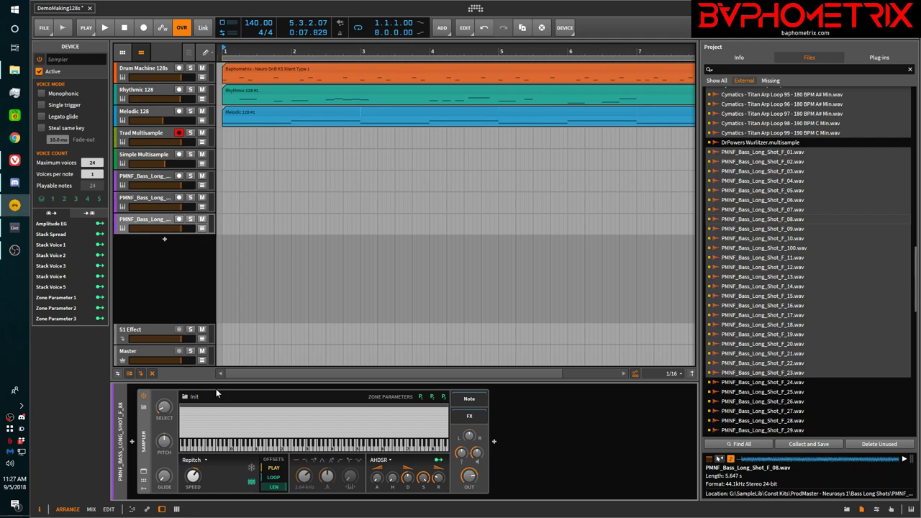
{"action": "mouse_move", "coordinate": [166, 416]}
{"action": "left_mouse_down"}
{"action": "mouse_move", "coordinate": [165, 432]}
{"action": "mouse_move", "coordinate": [165, 406]}
{"action": "left_mouse_up"}
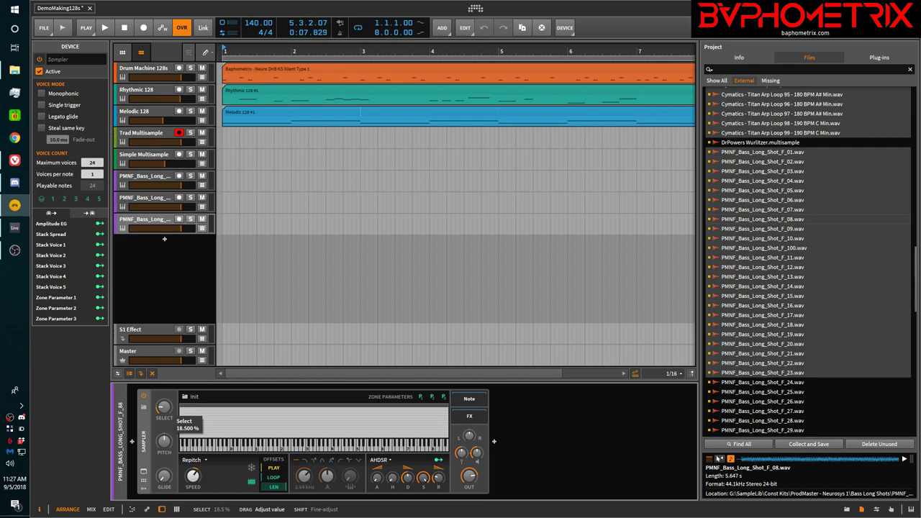
{"action": "mouse_move", "coordinate": [165, 407]}
{"action": "left_mouse_down"}
{"action": "mouse_move", "coordinate": [165, 435]}
{"action": "mouse_move", "coordinate": [168, 392]}
{"action": "mouse_move", "coordinate": [168, 414]}
{"action": "left_mouse_up"}
{"action": "mouse_move", "coordinate": [168, 401]}
{"action": "left_mouse_down"}
{"action": "mouse_move", "coordinate": [168, 415]}
{"action": "mouse_move", "coordinate": [167, 399]}
{"action": "left_mouse_up"}
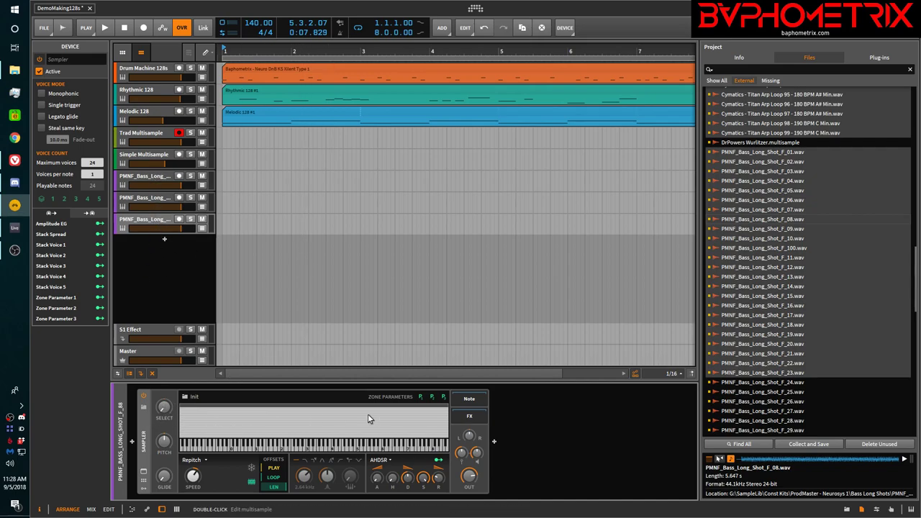
{"action": "left_click_drag", "start_coordinate": [167, 408], "coordinate": [171, 414]}
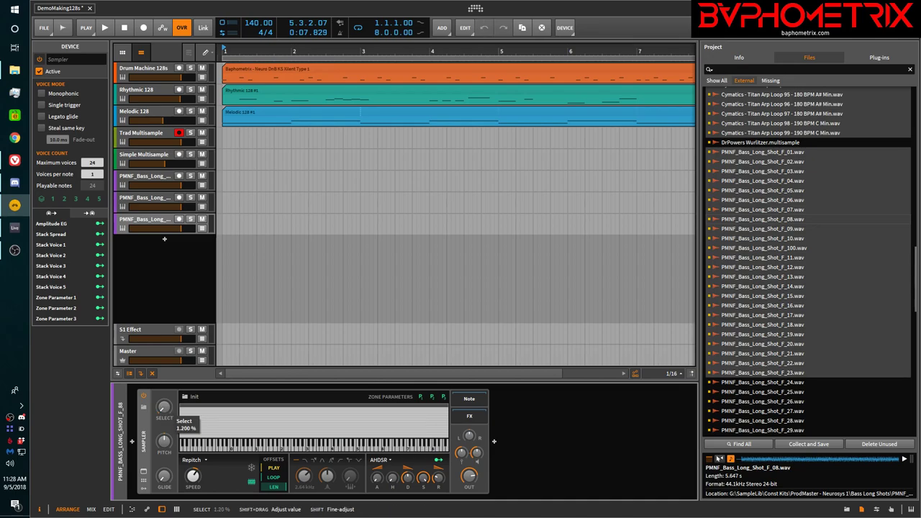
{"action": "left_click_drag", "start_coordinate": [164, 407], "coordinate": [164, 407]}
{"action": "left_click_drag", "start_coordinate": [164, 407], "coordinate": [164, 407]}
{"action": "left_click_drag", "start_coordinate": [164, 407], "coordinate": [164, 407]}
{"action": "left_click_drag", "start_coordinate": [164, 407], "coordinate": [165, 408]}
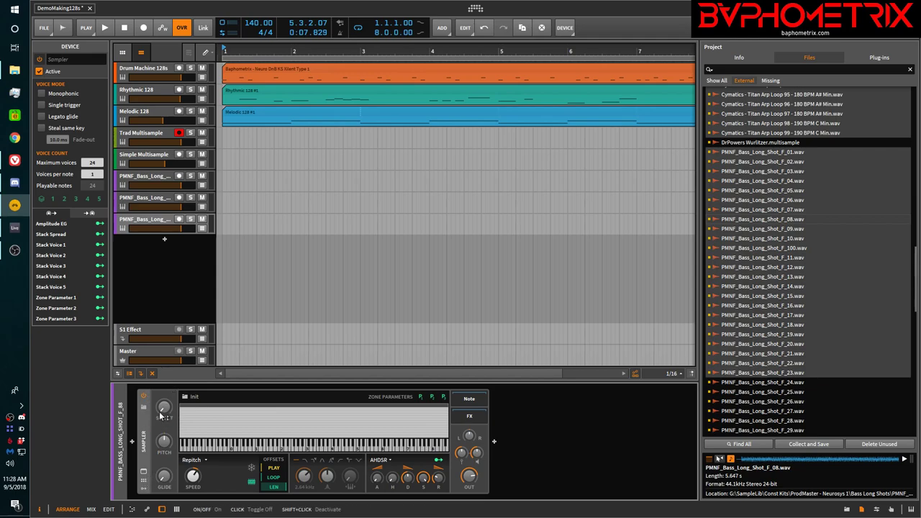
- Add two Macro modulators, Macro 1 and Macro 2, to the Sampler's modulator slots
{"action": "left_click", "coordinate": [144, 487]}
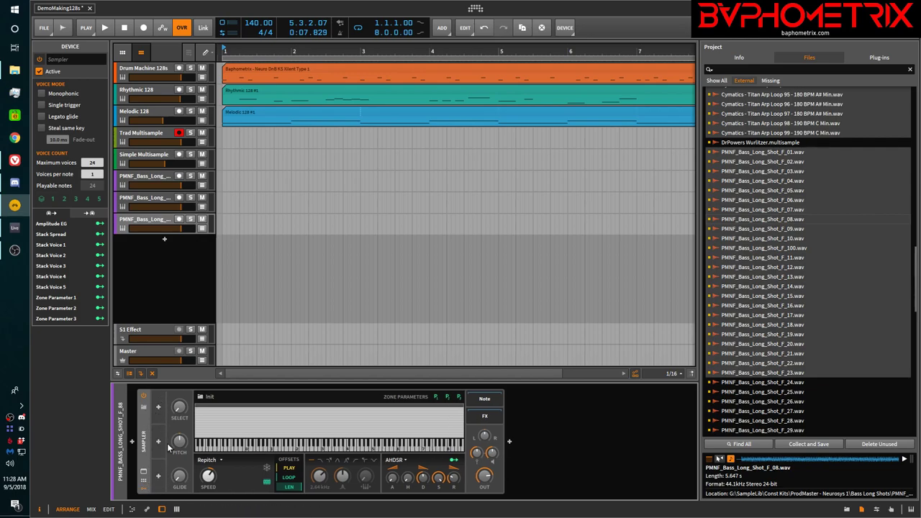
{"action": "left_click", "coordinate": [158, 408]}
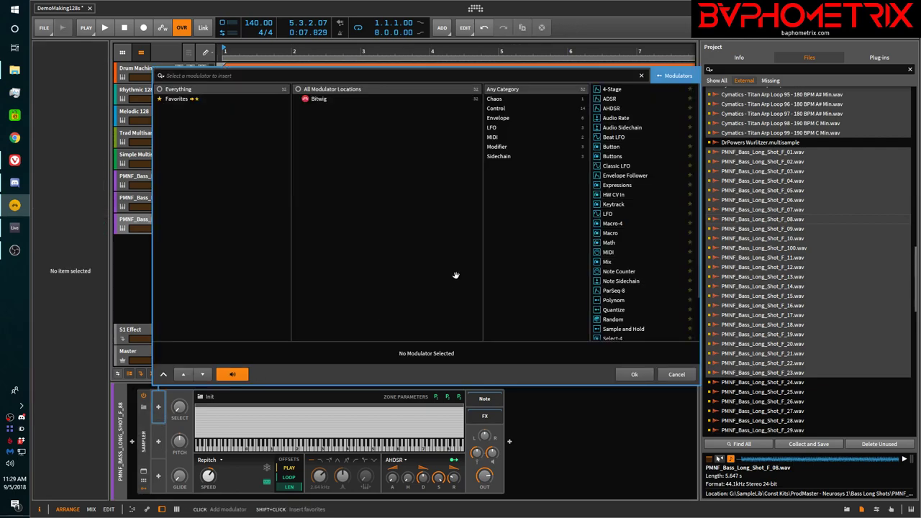
{"action": "left_click", "coordinate": [609, 234]}
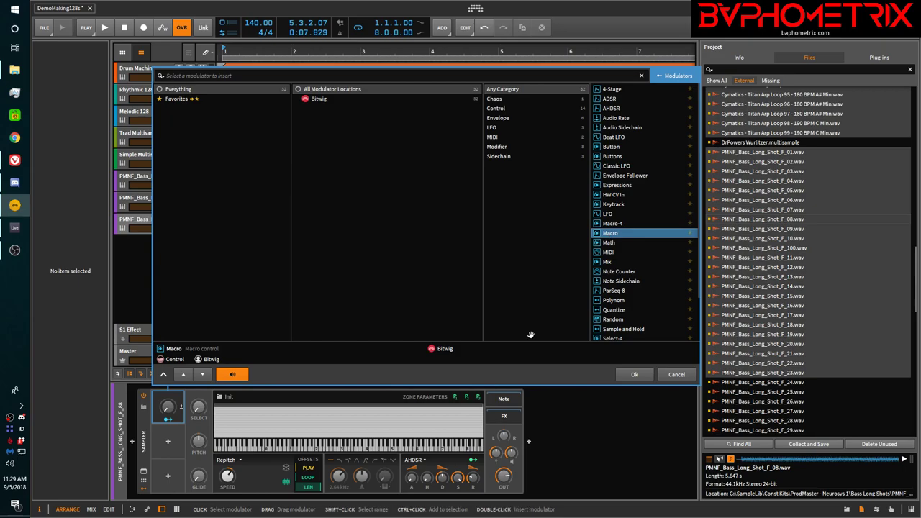
{"action": "left_click", "coordinate": [167, 444]}
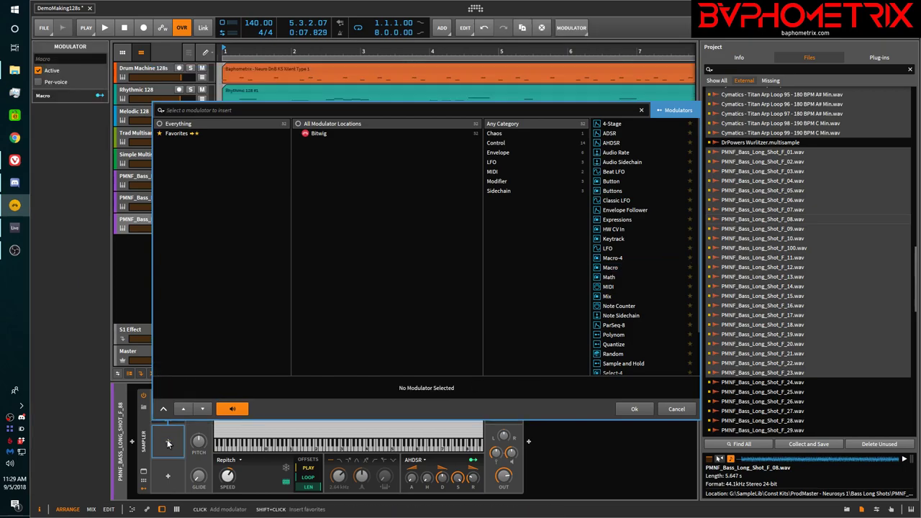
{"action": "left_click", "coordinate": [608, 267]}
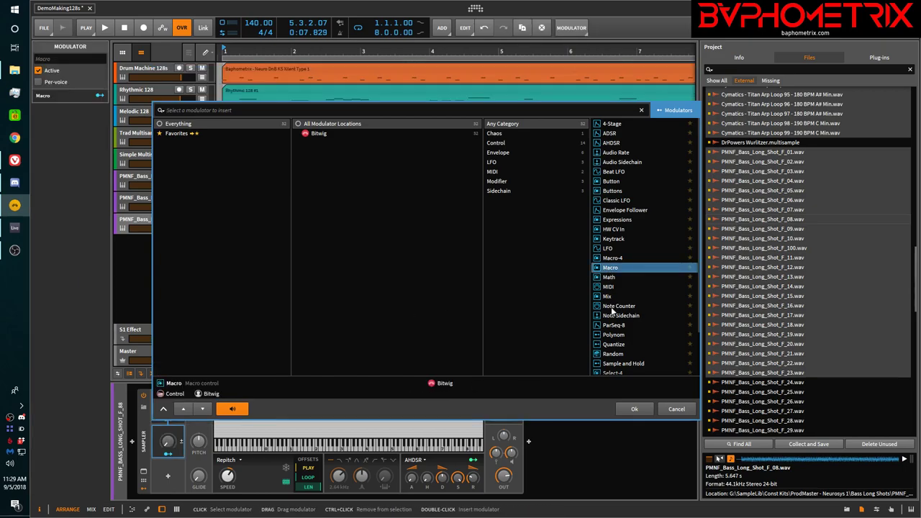
{"action": "left_click", "coordinate": [635, 409]}
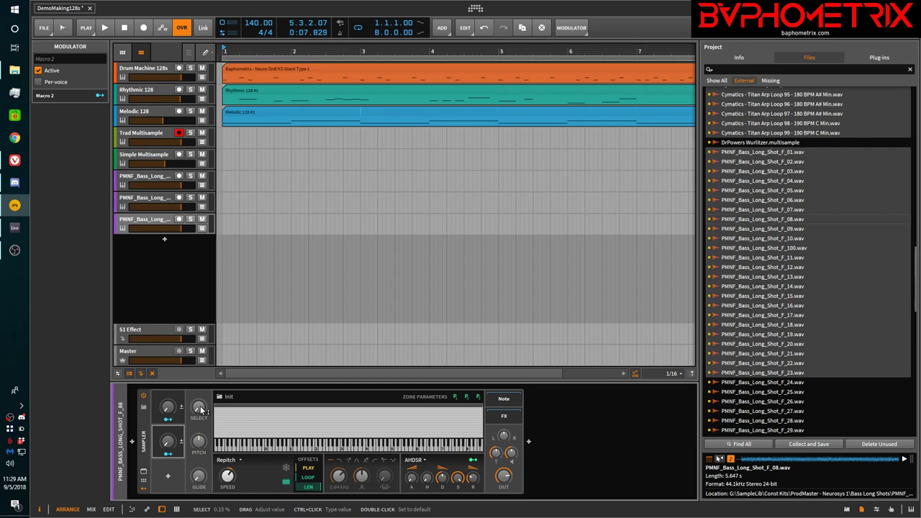
- Map Macro 1 to the Sampler's Select parameter with about +0.50 modulation
{"action": "mouse_move", "coordinate": [202, 408]}
{"action": "left_mouse_down"}
{"action": "mouse_move", "coordinate": [202, 374]}
{"action": "mouse_move", "coordinate": [201, 410]}
{"action": "left_mouse_up"}
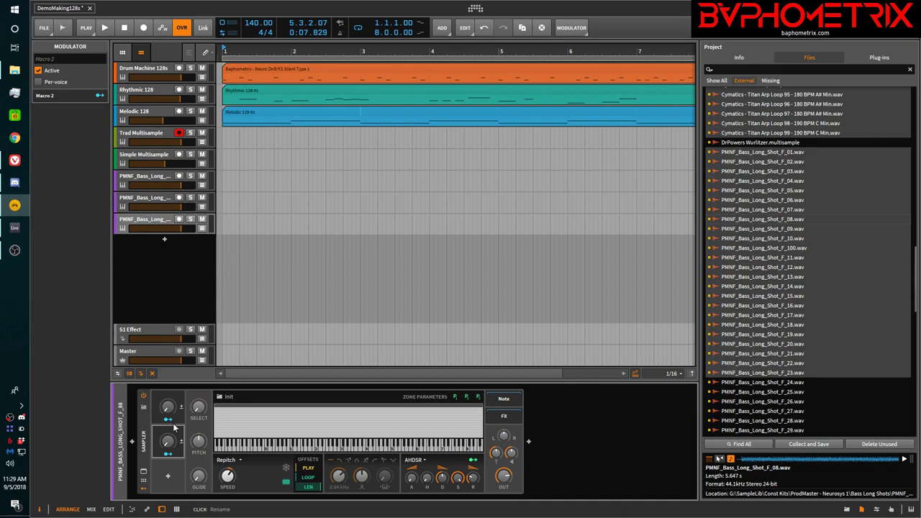
{"action": "left_click", "coordinate": [168, 421]}
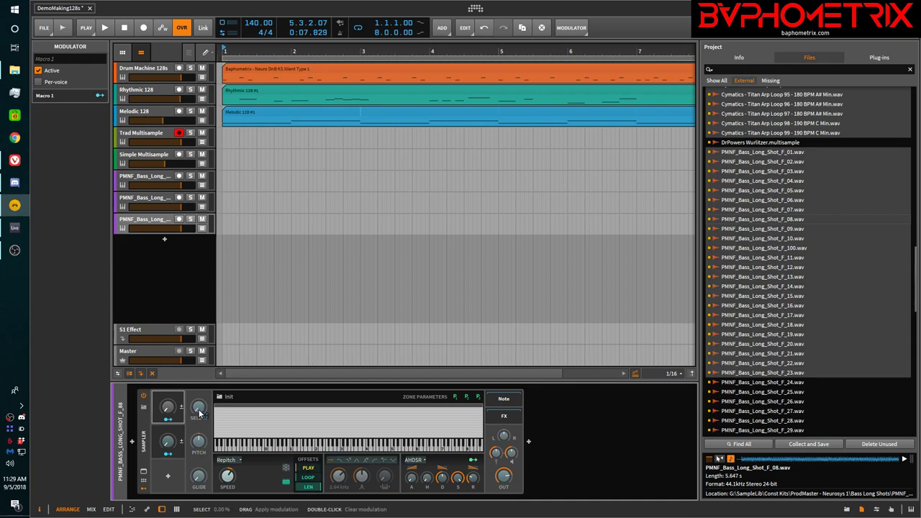
{"action": "left_click_drag", "start_coordinate": [198, 407], "coordinate": [198, 395]}
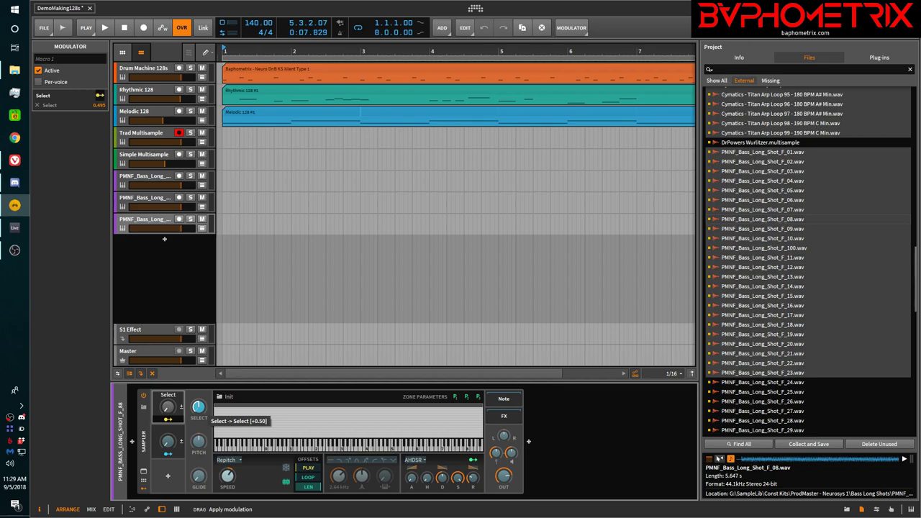
{"action": "left_click_drag", "start_coordinate": [198, 407], "coordinate": [201, 409]}
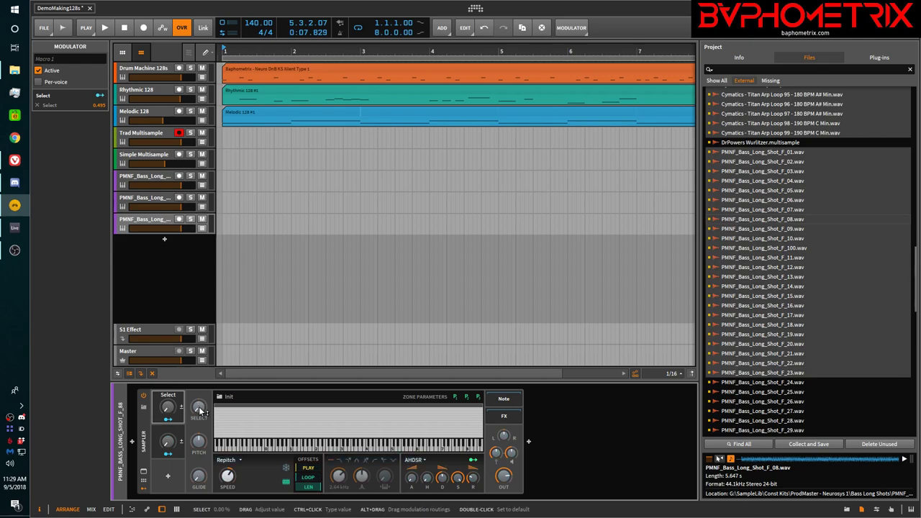
{"action": "left_click_drag", "start_coordinate": [200, 412], "coordinate": [200, 403]}
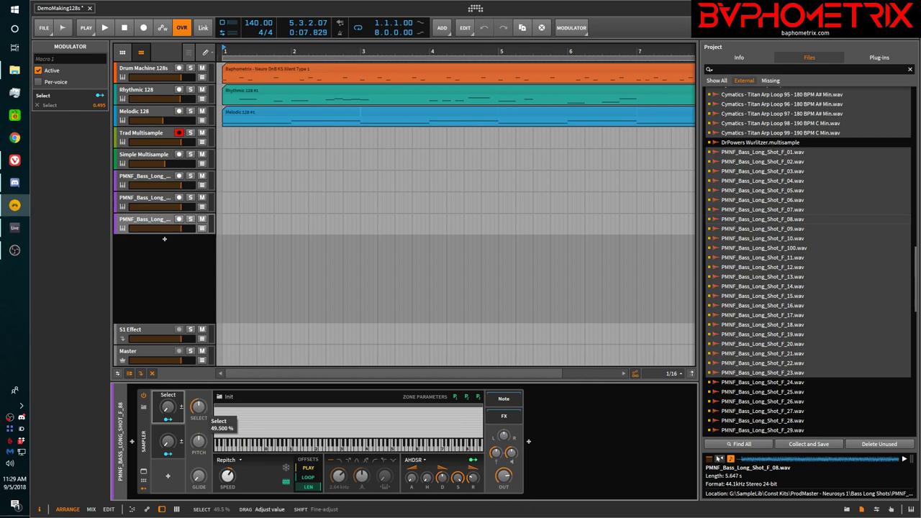
{"action": "left_click_drag", "start_coordinate": [201, 410], "coordinate": [201, 412]}
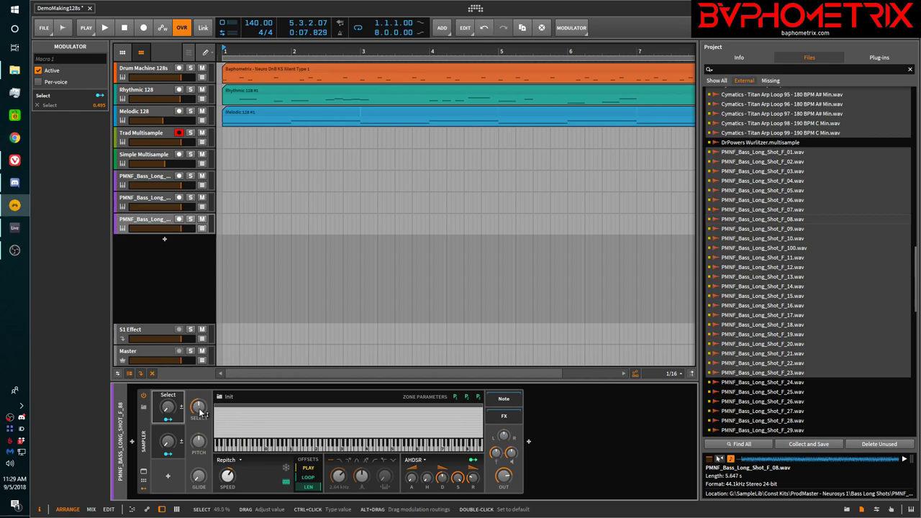
{"action": "left_click", "coordinate": [201, 411]}
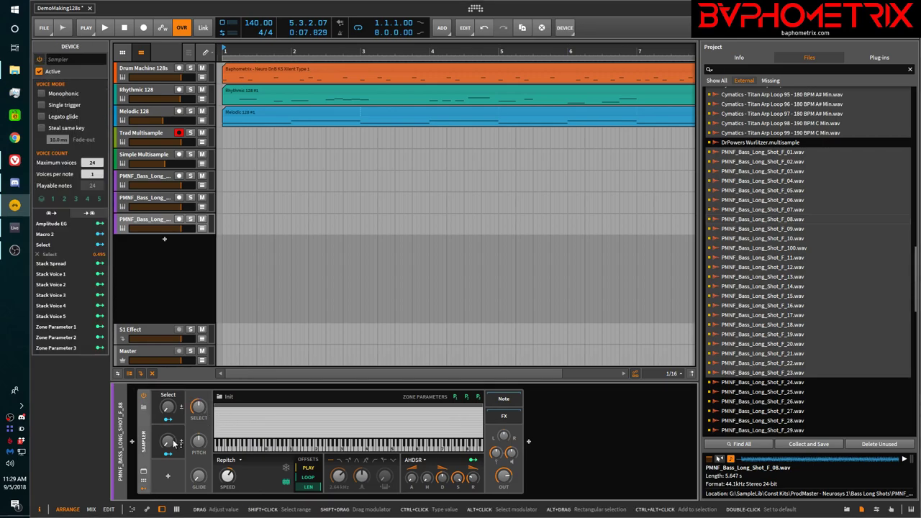
- Map Macro 2 to the zone Select parameter as well, then reselect the Sampler device
{"action": "mouse_move", "coordinate": [200, 409]}
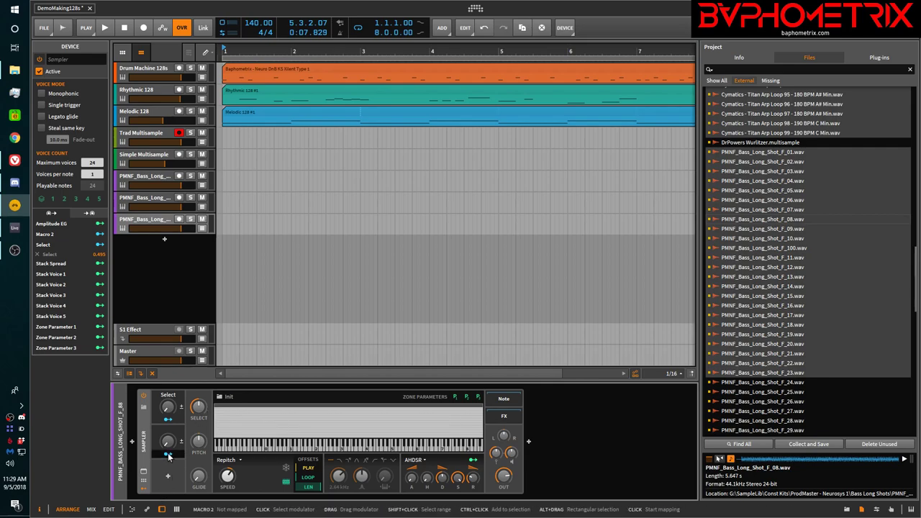
{"action": "left_click", "coordinate": [167, 456]}
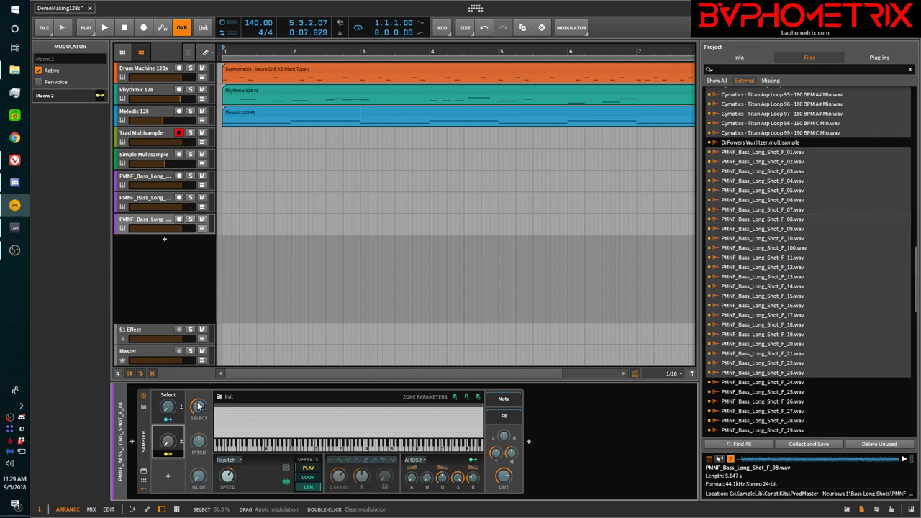
{"action": "left_click_drag", "start_coordinate": [200, 407], "coordinate": [200, 395]}
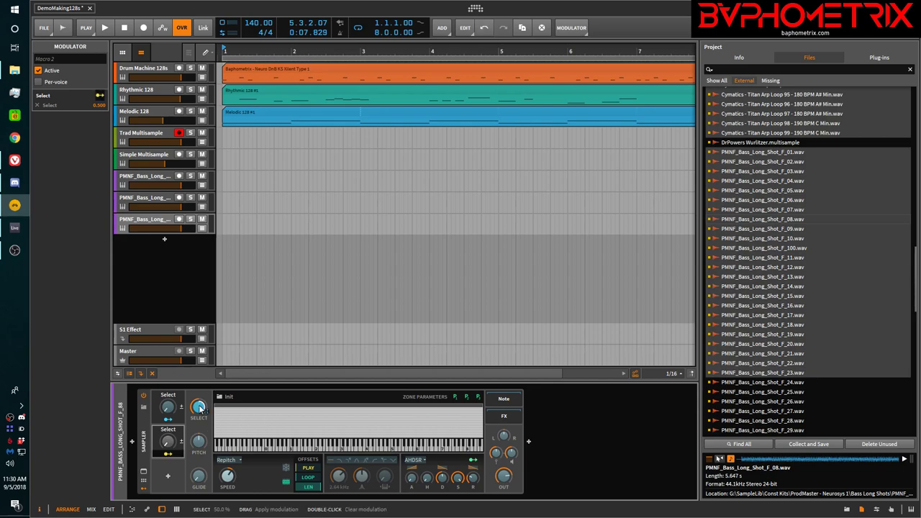
{"action": "left_click", "coordinate": [166, 457]}
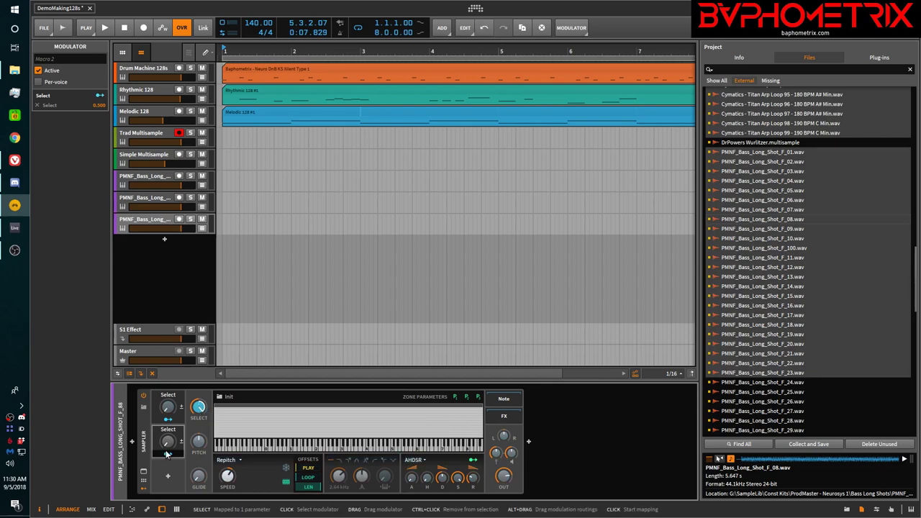
{"action": "left_click", "coordinate": [147, 435]}
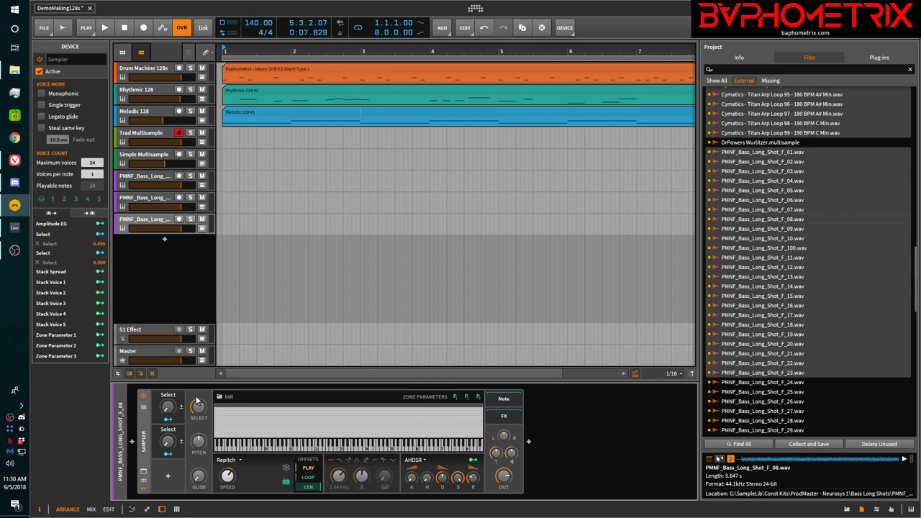
- Set the second macro's Select modulation amount from 0.495 to exactly 0.500
{"action": "left_click", "coordinate": [99, 244], "text": "ctrl"}
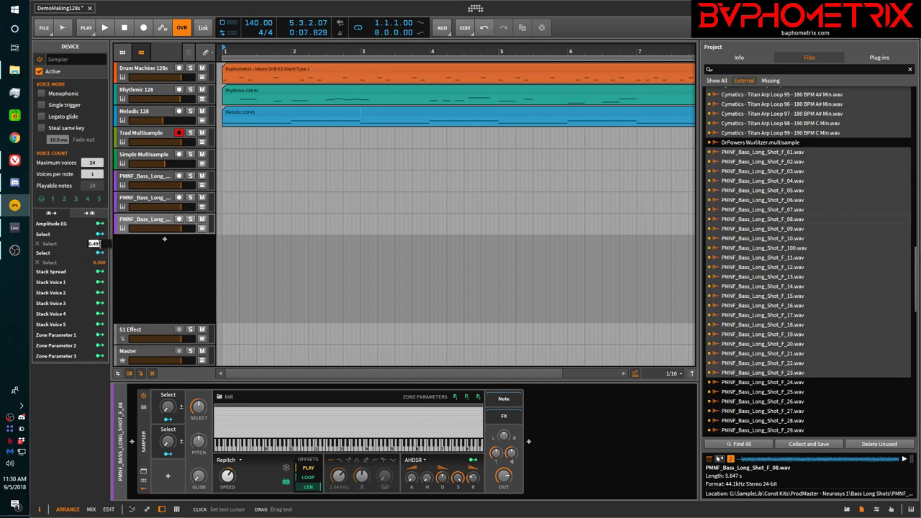
{"action": "type", "text": "0.5"}
{"action": "key", "text": "Return"}
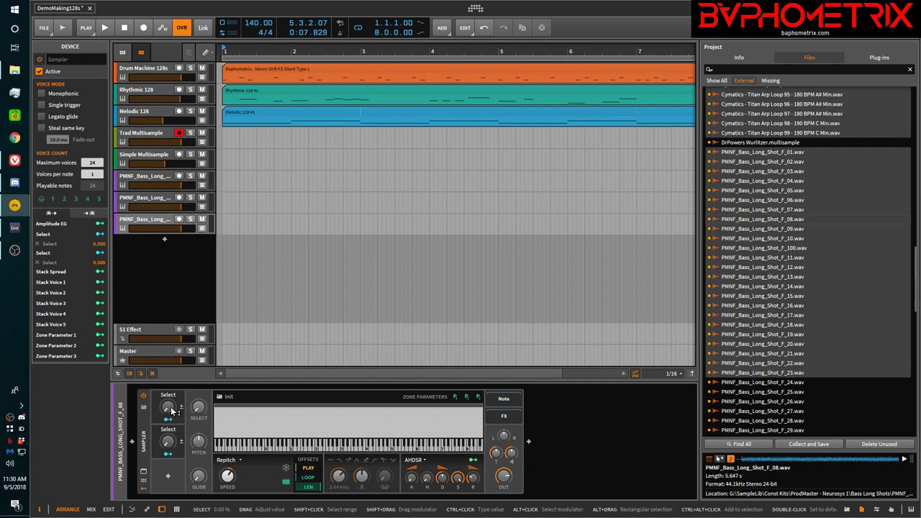
- Turn the first Select macro up to 77% and the second to 100%
{"action": "mouse_move", "coordinate": [170, 412]}
{"action": "left_mouse_down"}
{"action": "mouse_move", "coordinate": [170, 372]}
{"action": "mouse_move", "coordinate": [170, 412]}
{"action": "left_mouse_up"}
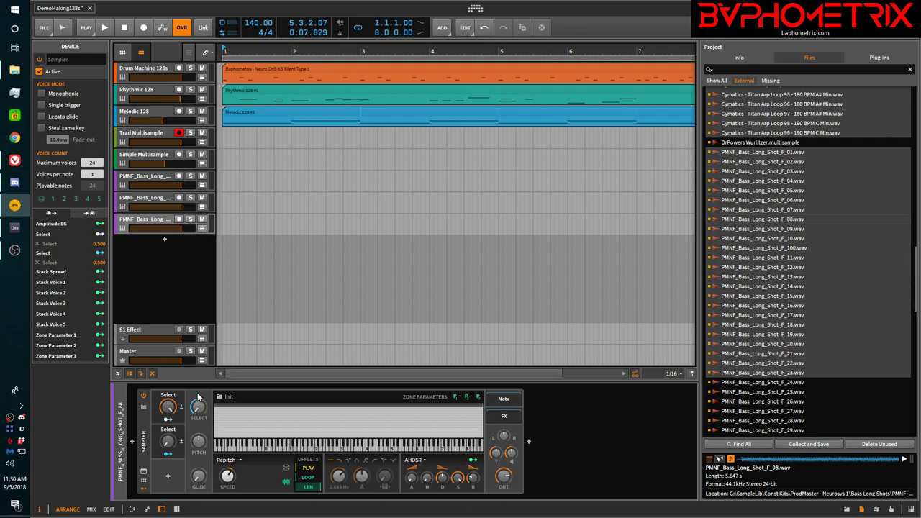
{"action": "mouse_move", "coordinate": [168, 445]}
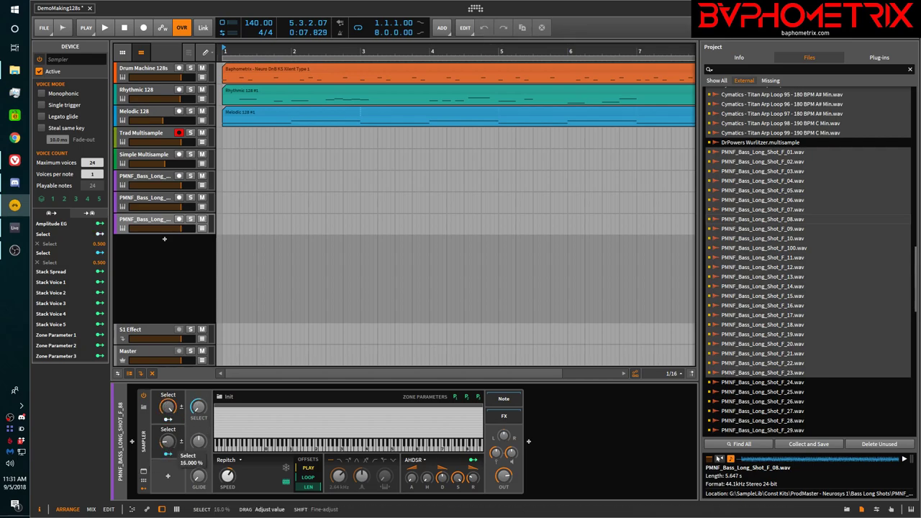
{"action": "left_click_drag", "start_coordinate": [168, 441], "coordinate": [167, 428]}
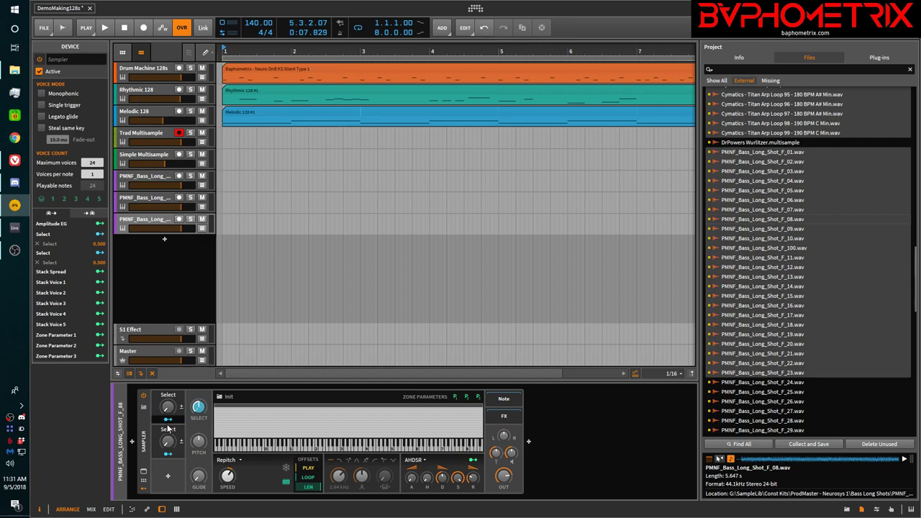
- Add an empty Perform preset page to the Sampler's remote controls, then select its first slot
{"action": "left_click", "coordinate": [145, 484]}
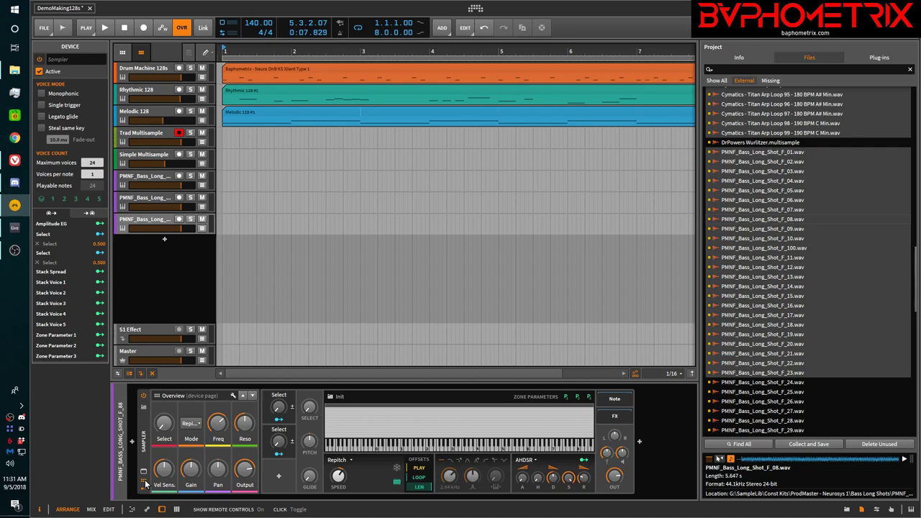
{"action": "left_click", "coordinate": [233, 398]}
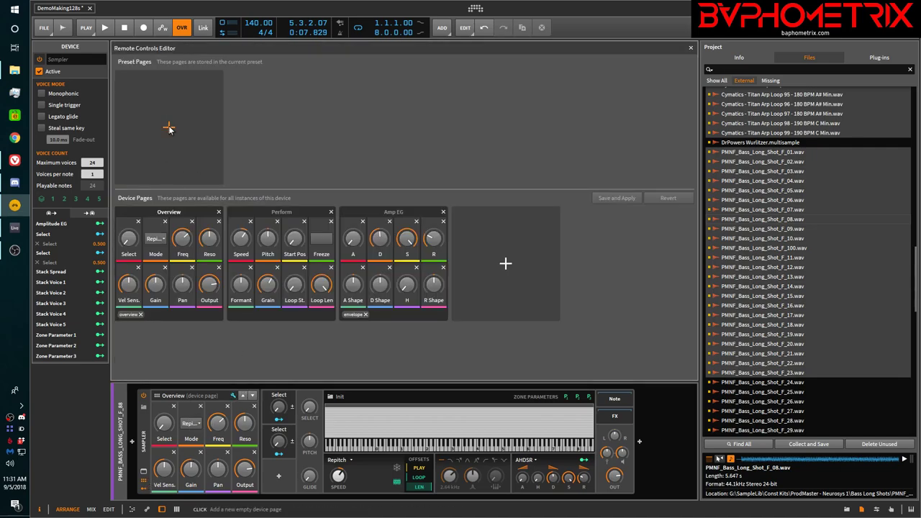
{"action": "left_click", "coordinate": [168, 128]}
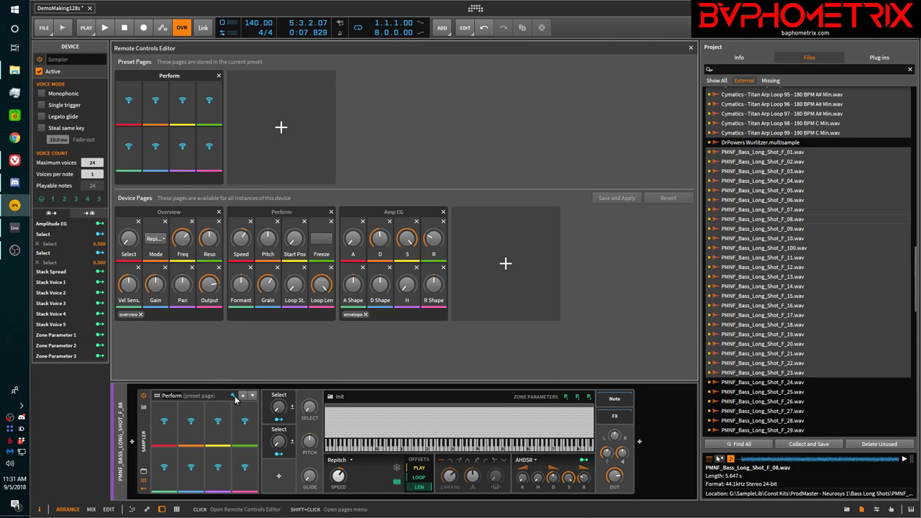
{"action": "left_click", "coordinate": [233, 397]}
{"action": "left_click", "coordinate": [164, 423]}
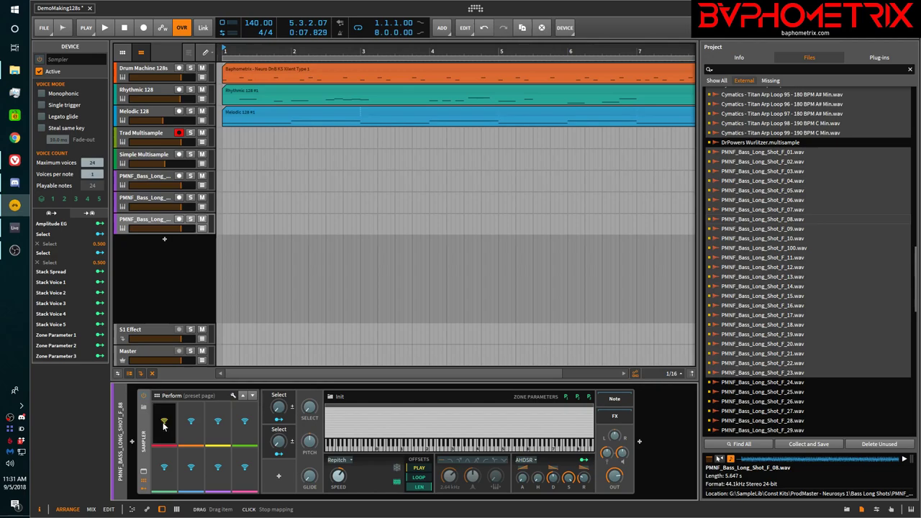
- Map the Perform slots to the two Select macros, Pitch and the AHDSR attack
{"action": "left_click", "coordinate": [278, 408]}
{"action": "left_click", "coordinate": [194, 426]}
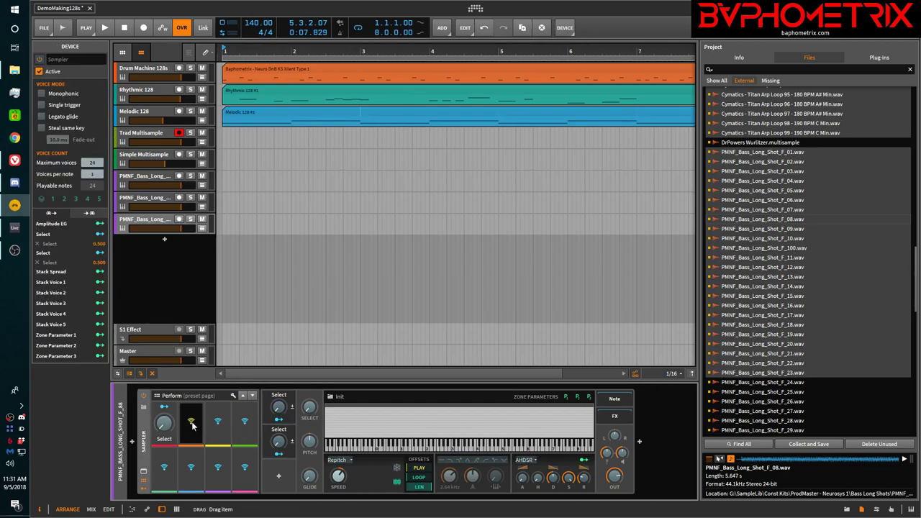
{"action": "left_click", "coordinate": [280, 448]}
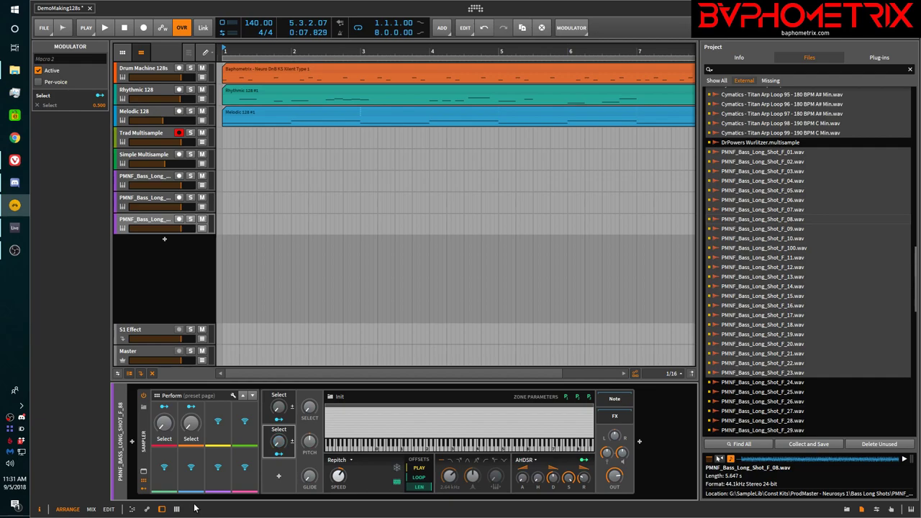
{"action": "left_click", "coordinate": [312, 446]}
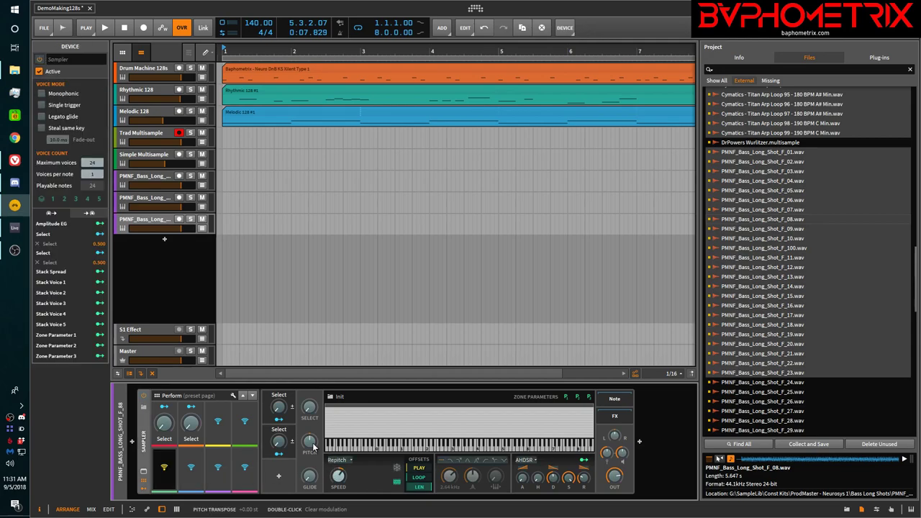
{"action": "left_click", "coordinate": [220, 472]}
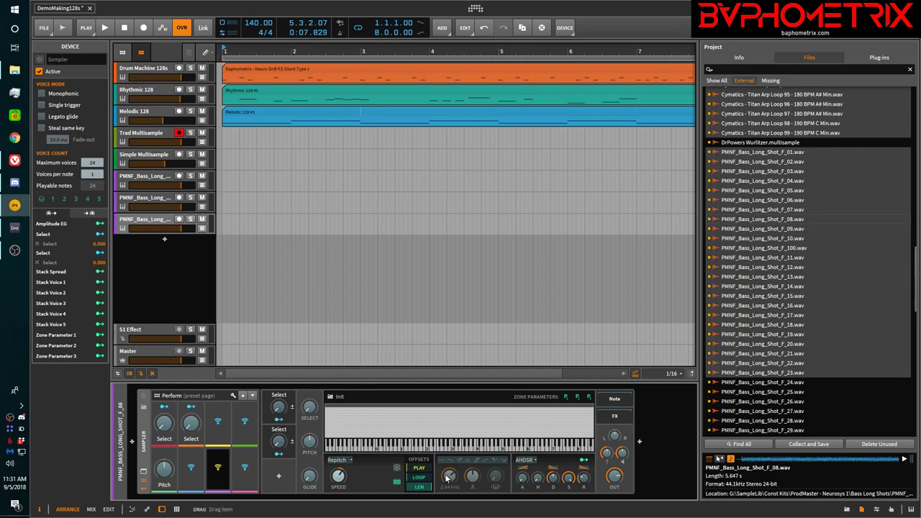
{"action": "left_click", "coordinate": [523, 478]}
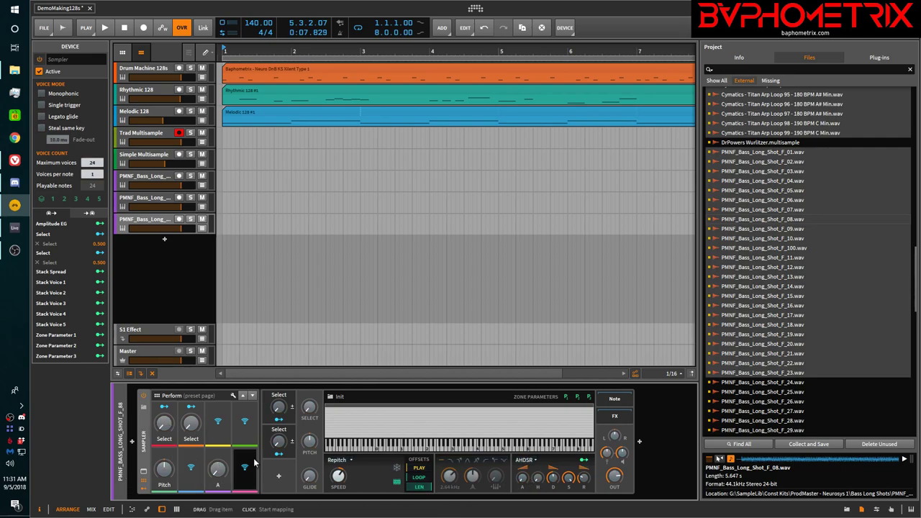
- Collapse the Select modulators, sweep the second Select macro to 32% then 100%, and reset the first to 0%
{"action": "left_click", "coordinate": [143, 489]}
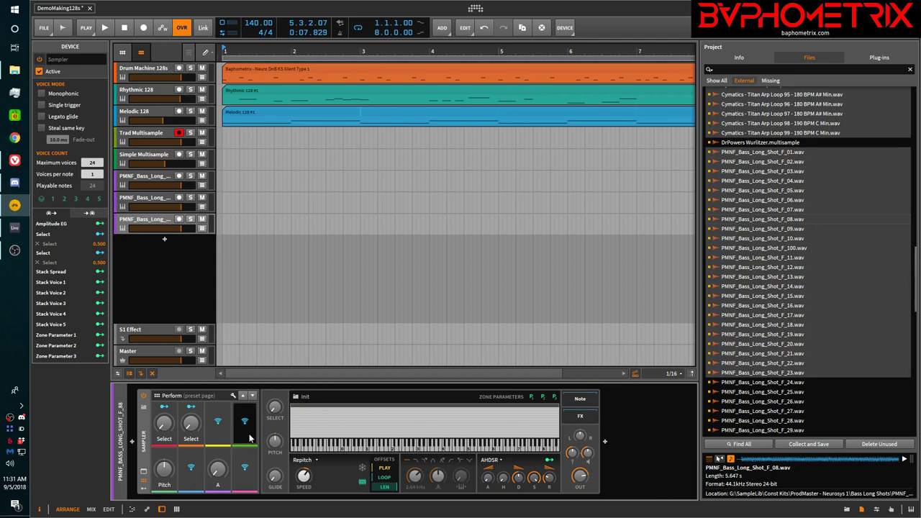
{"action": "left_click_drag", "start_coordinate": [190, 425], "coordinate": [190, 400]}
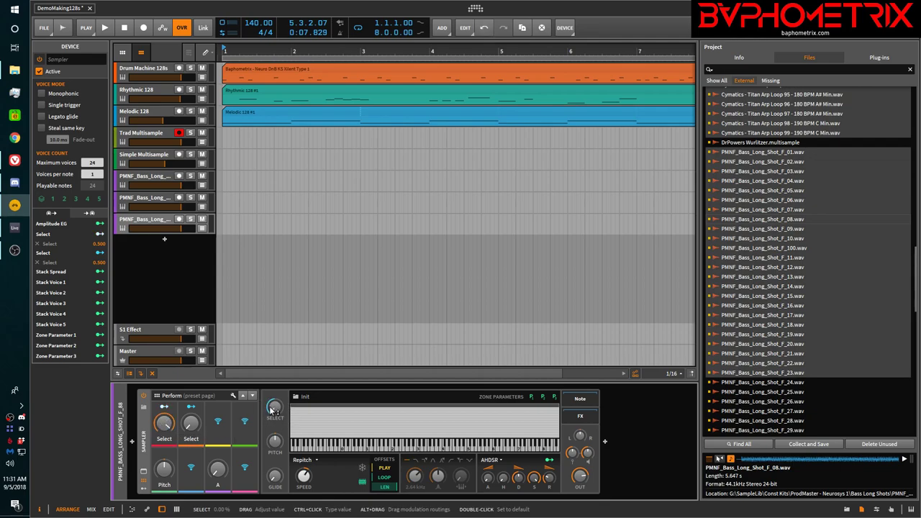
{"action": "left_click_drag", "start_coordinate": [189, 423], "coordinate": [190, 468]}
{"action": "left_click_drag", "start_coordinate": [190, 431], "coordinate": [190, 421]}
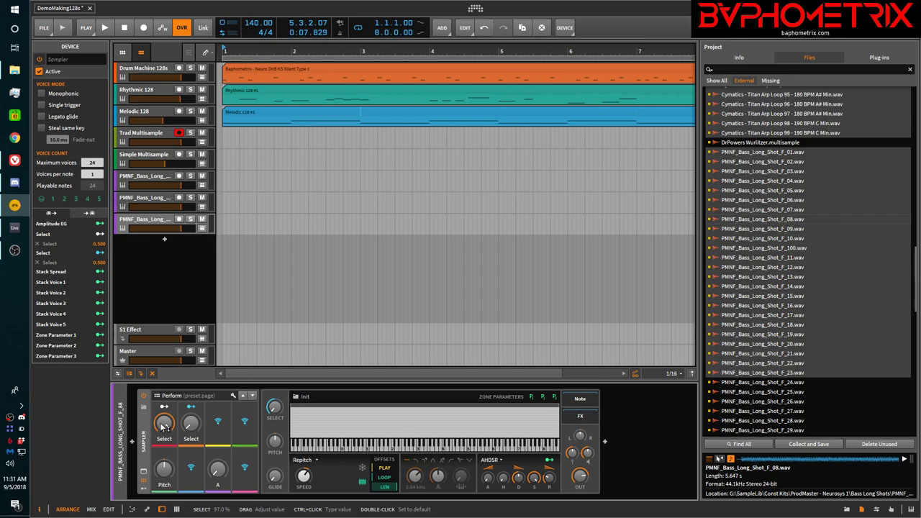
{"action": "left_click_drag", "start_coordinate": [165, 423], "coordinate": [191, 411]}
{"action": "double_click", "coordinate": [165, 425]}
- Sweep the second Select macro from 1% to 100%, set the first to 89%, and the Sampler's Select to 30.5%
{"action": "left_click_drag", "start_coordinate": [192, 425], "coordinate": [192, 464]}
{"action": "left_click_drag", "start_coordinate": [193, 429], "coordinate": [193, 388]}
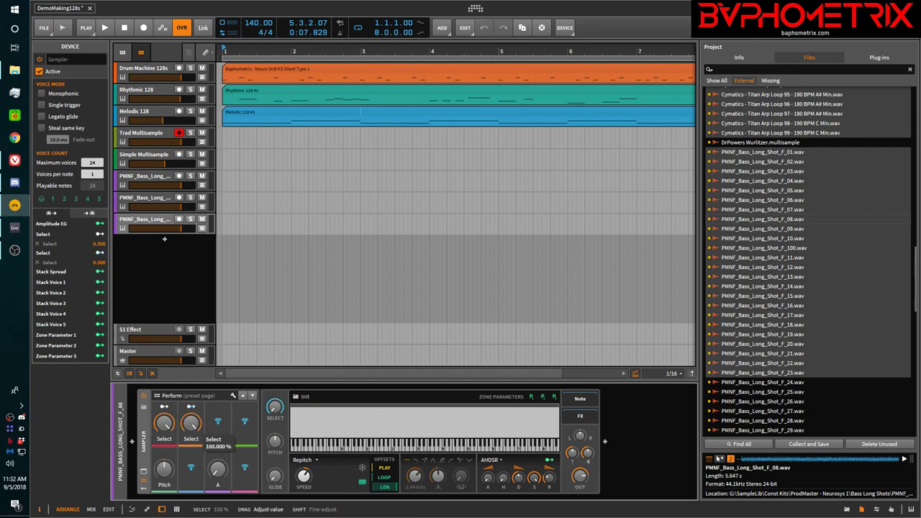
{"action": "left_click_drag", "start_coordinate": [194, 388], "coordinate": [193, 413]}
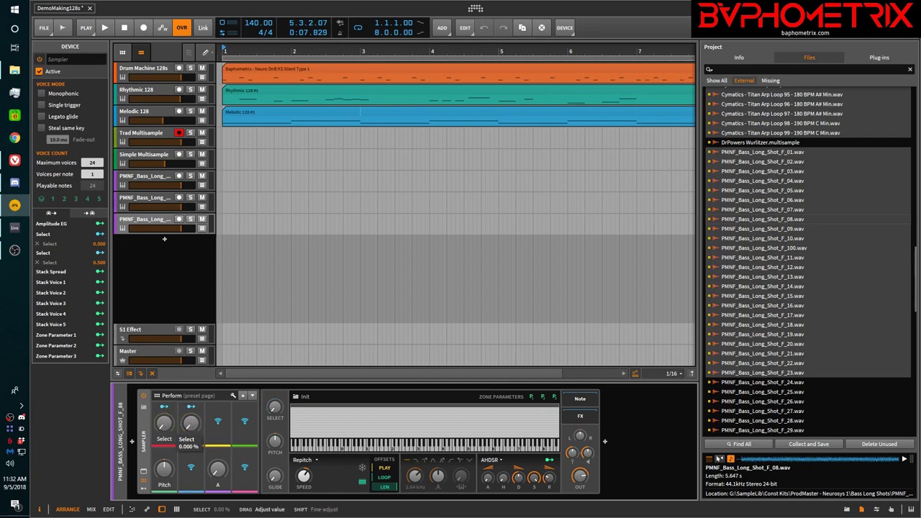
{"action": "left_click_drag", "start_coordinate": [275, 407], "coordinate": [274, 411]}
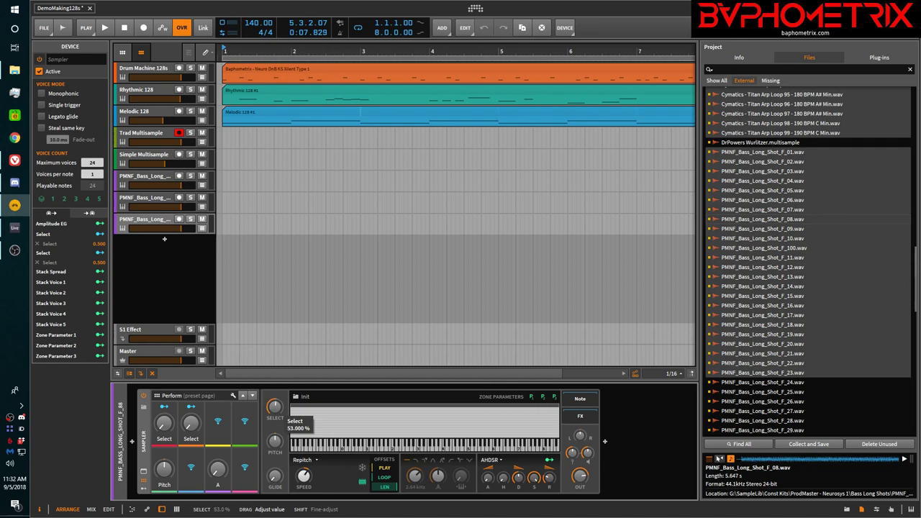
{"action": "left_click_drag", "start_coordinate": [274, 408], "coordinate": [275, 409]}
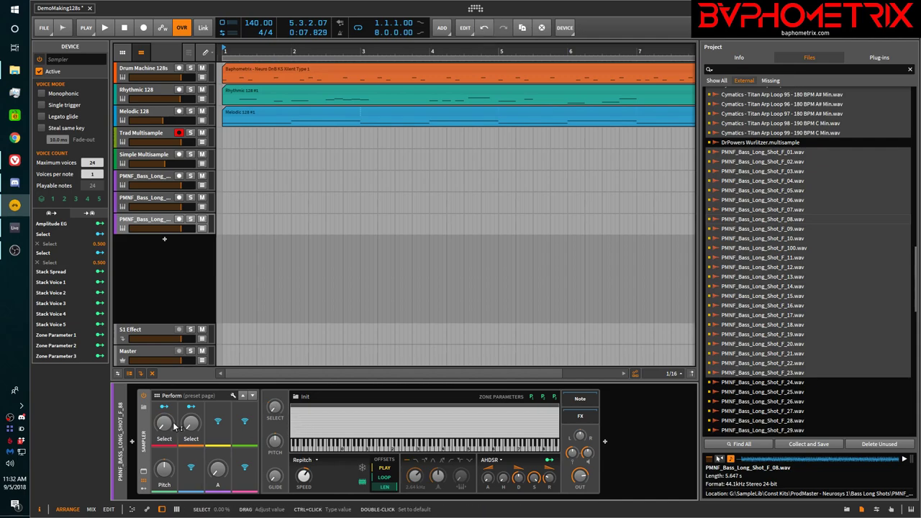
{"action": "left_click_drag", "start_coordinate": [192, 427], "coordinate": [192, 427]}
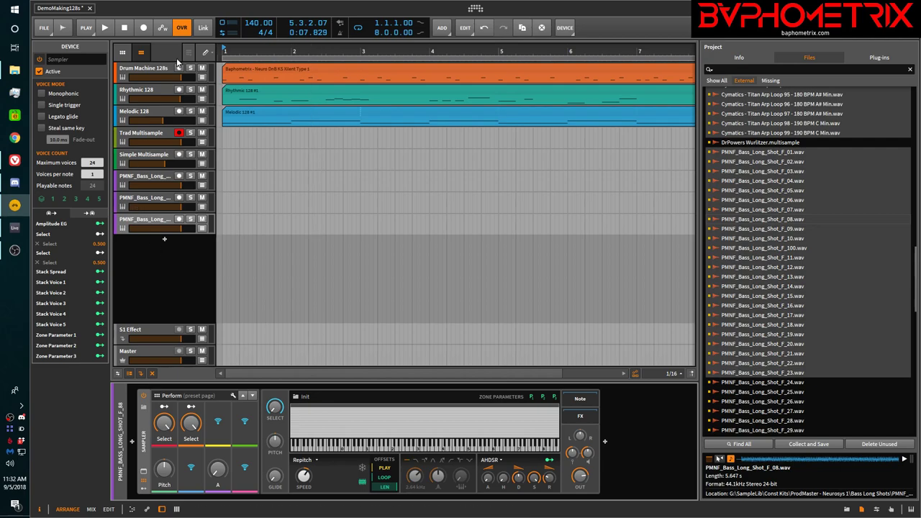
- Open the Rhythmic 128 #1 clip's notes and show the browser's multisamples
{"action": "left_click", "coordinate": [161, 93]}
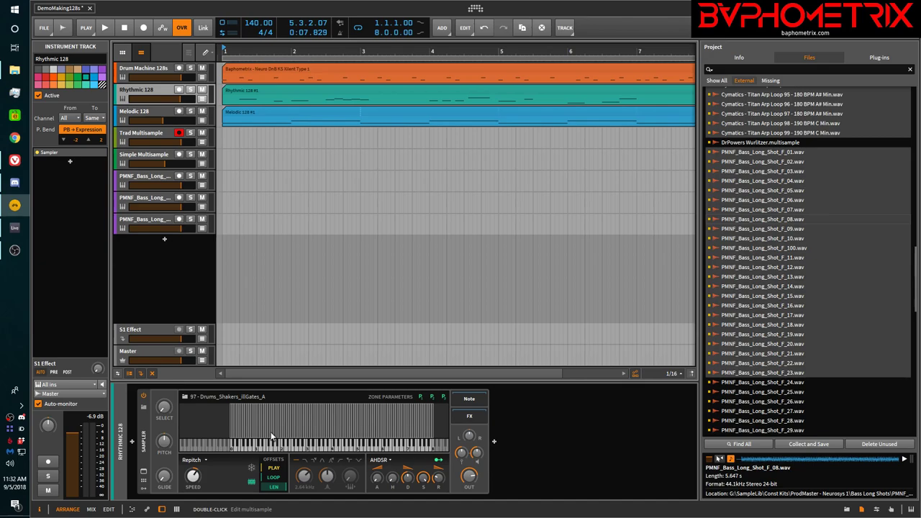
{"action": "double_click", "coordinate": [256, 87]}
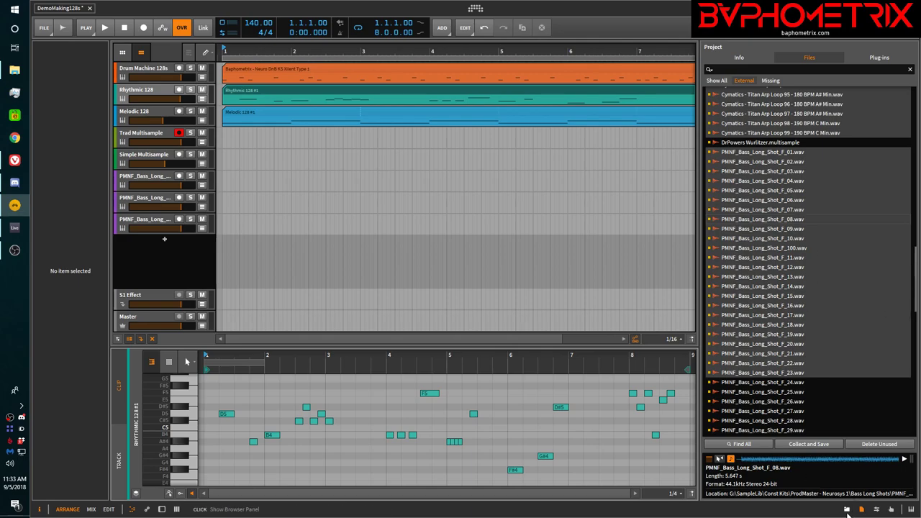
{"action": "left_click", "coordinate": [848, 509]}
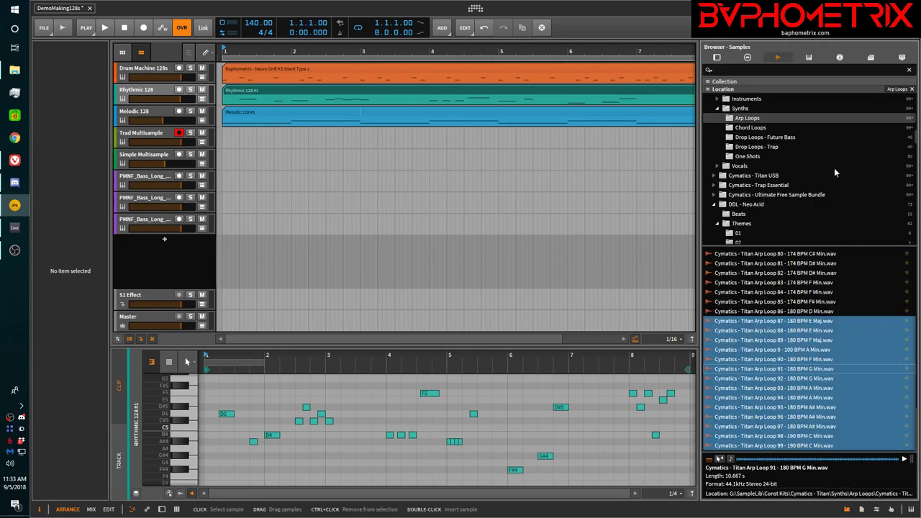
{"action": "left_click", "coordinate": [809, 57]}
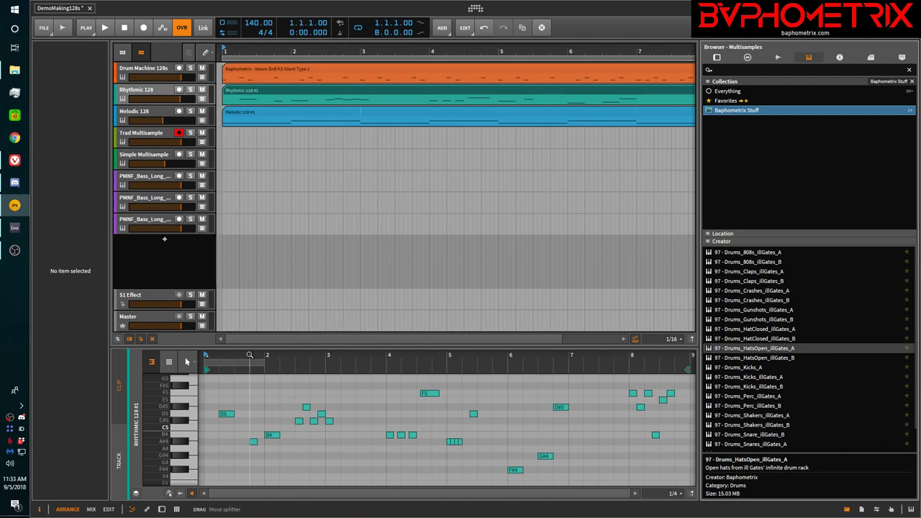
- Delete the three PMNF bass tracks
{"action": "key", "text": "d"}
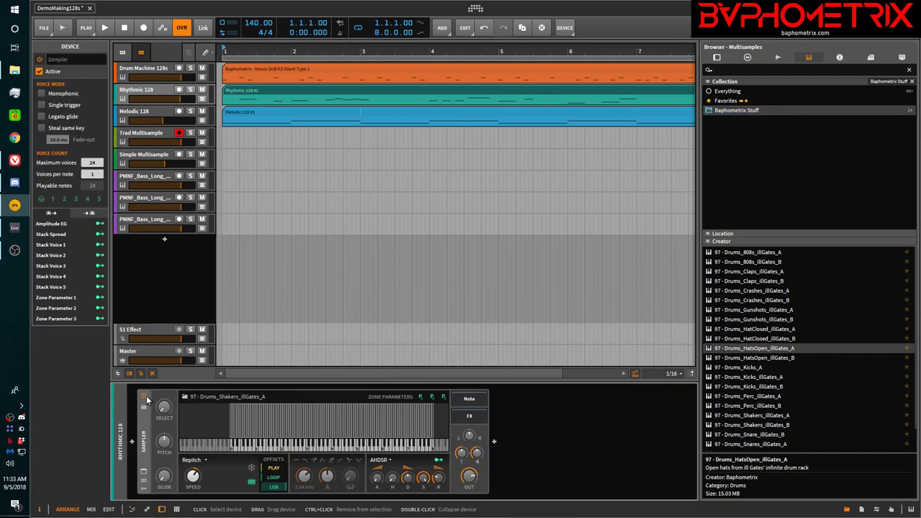
{"action": "key", "text": "Escape"}
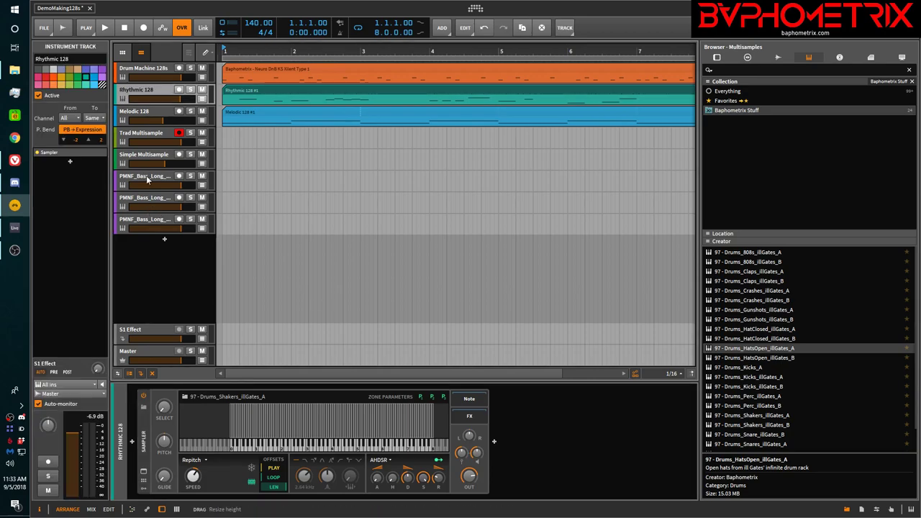
{"action": "left_click", "coordinate": [151, 178]}
{"action": "left_click", "coordinate": [167, 223], "text": "shift"}
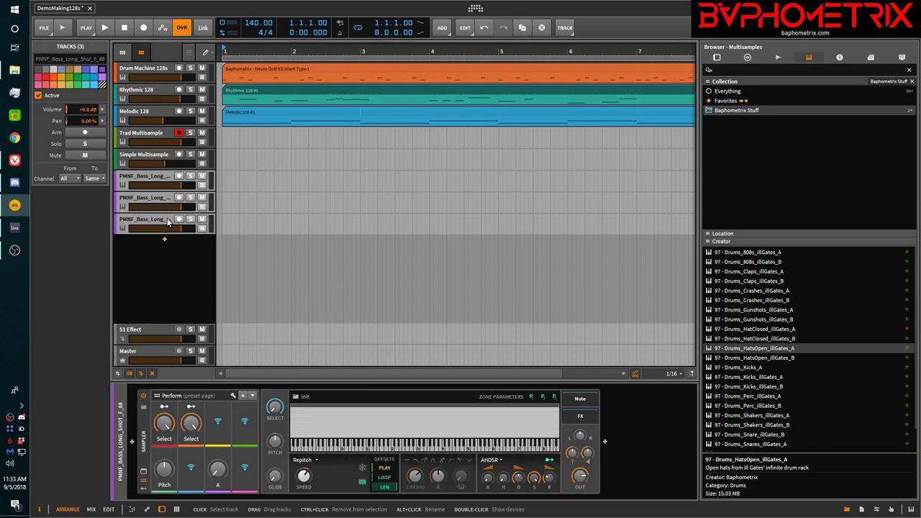
{"action": "key", "text": "Delete"}
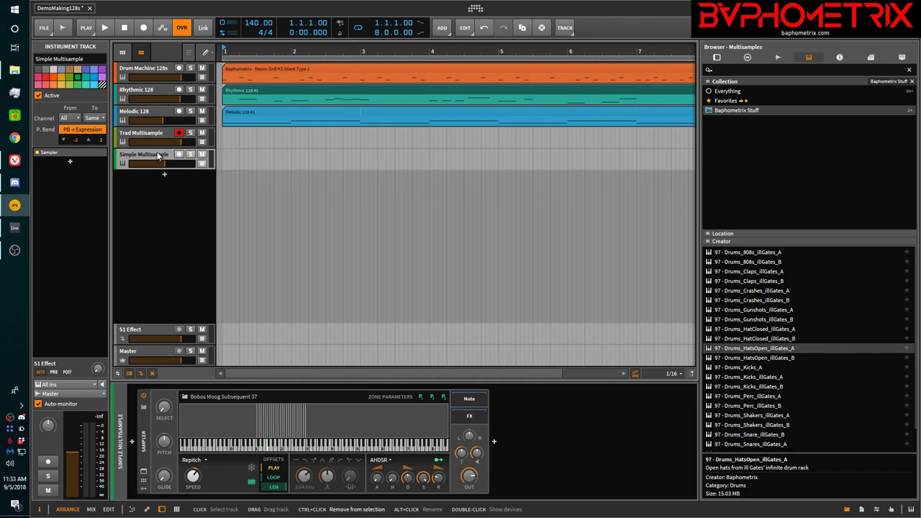
- Add a Sampler track loaded with 97 - Drums_Perc_illGates_A, then another empty instrument track
{"action": "key", "text": "ctrl+t"}
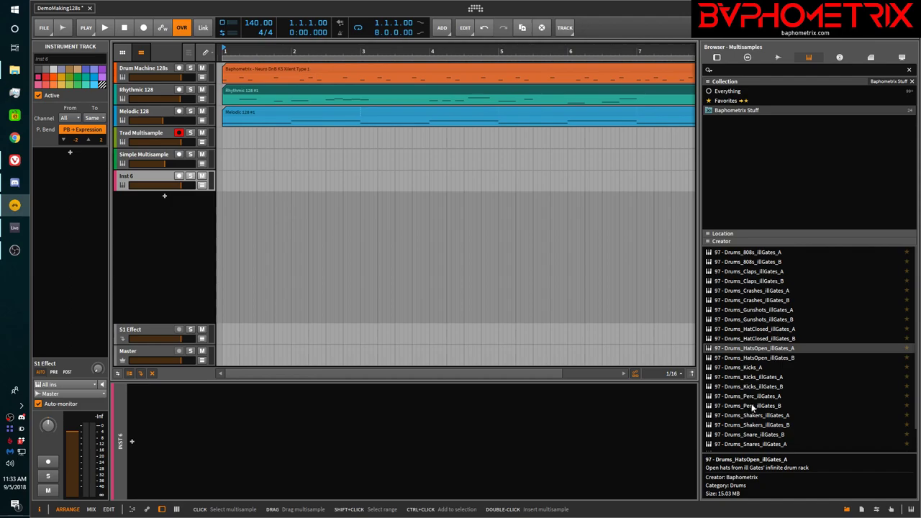
{"action": "left_click_drag", "start_coordinate": [742, 398], "coordinate": [558, 414]}
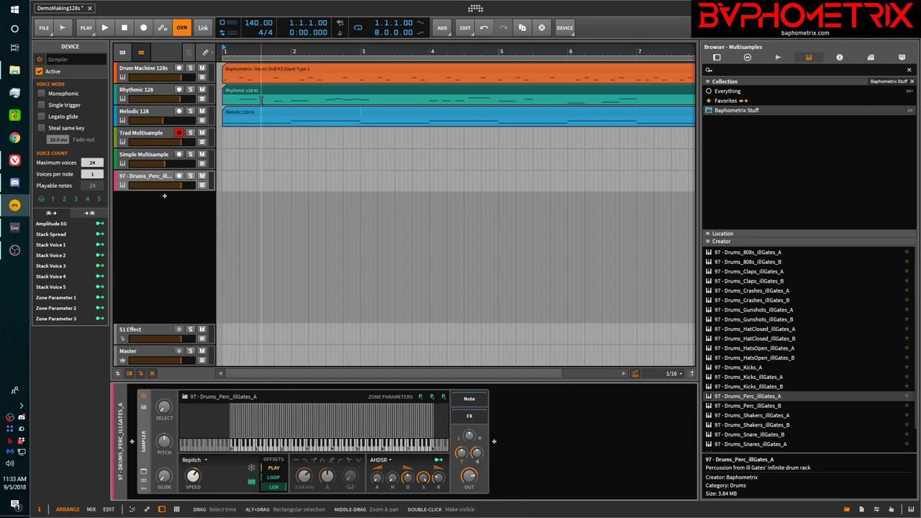
{"action": "left_click", "coordinate": [153, 90]}
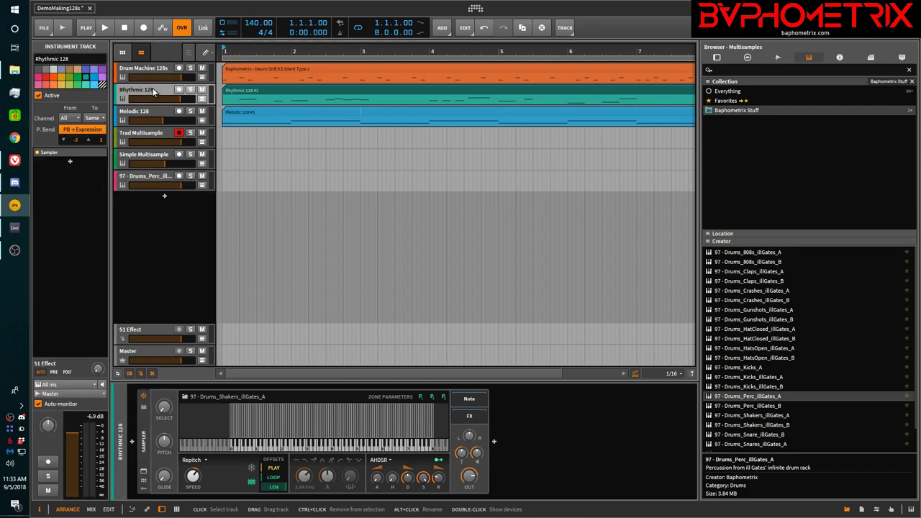
{"action": "left_click", "coordinate": [161, 180]}
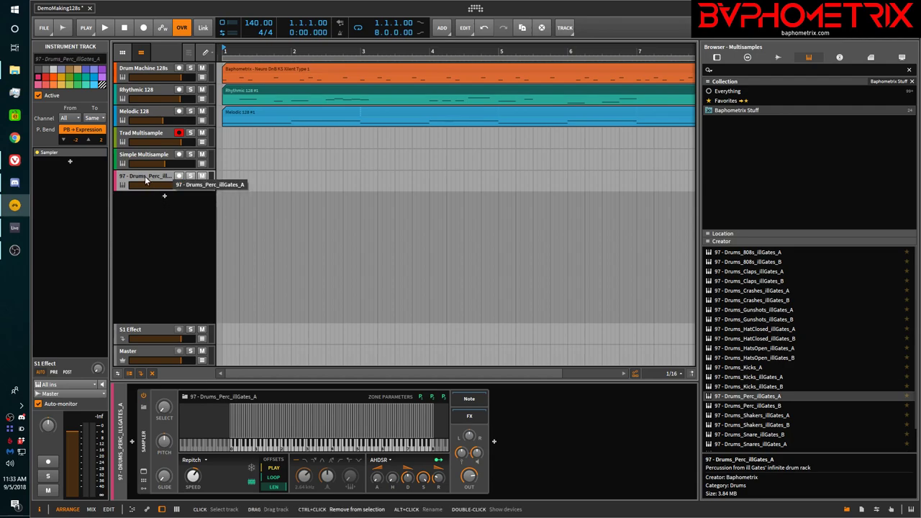
{"action": "key", "text": "ctrl+t"}
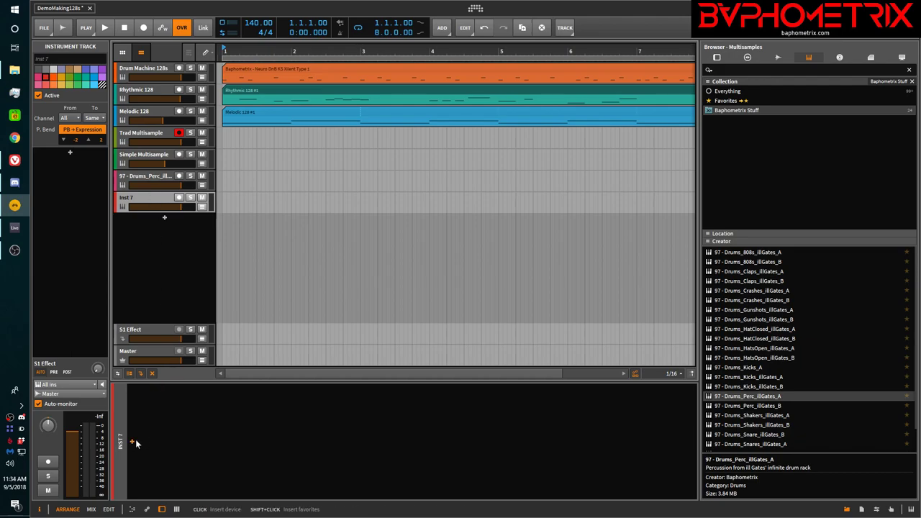
- Insert a Drum Machine on the new track and drop 97 - Drums_Perc_illGates_A onto pad F1
{"action": "left_click", "coordinate": [134, 441]}
{"action": "left_click", "coordinate": [157, 223]}
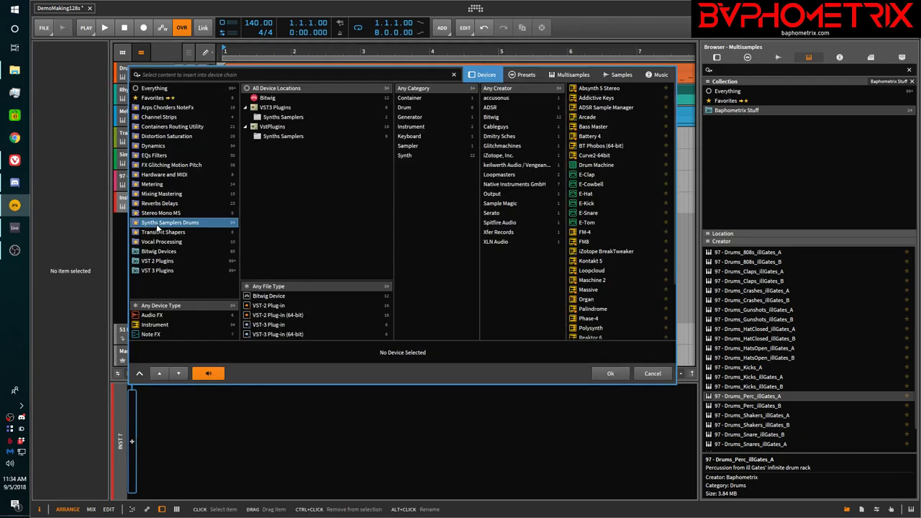
{"action": "left_click", "coordinate": [593, 164]}
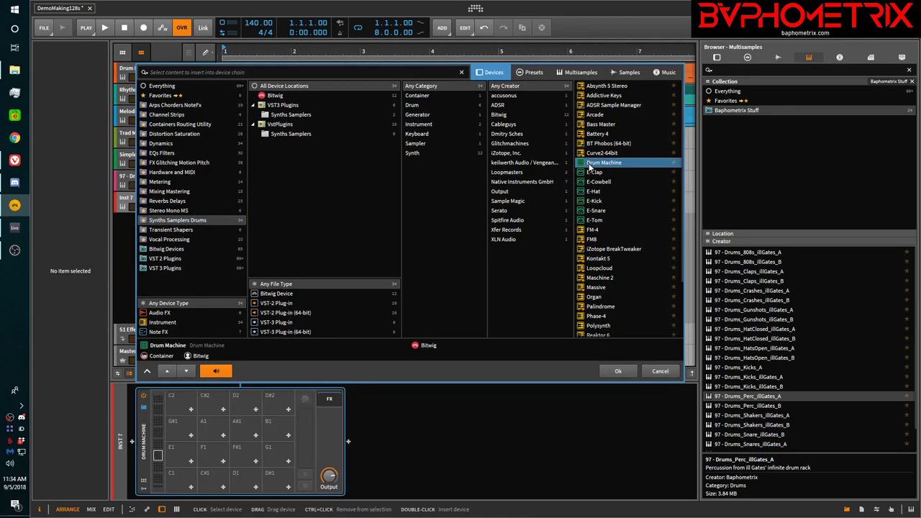
{"action": "left_click", "coordinate": [618, 371]}
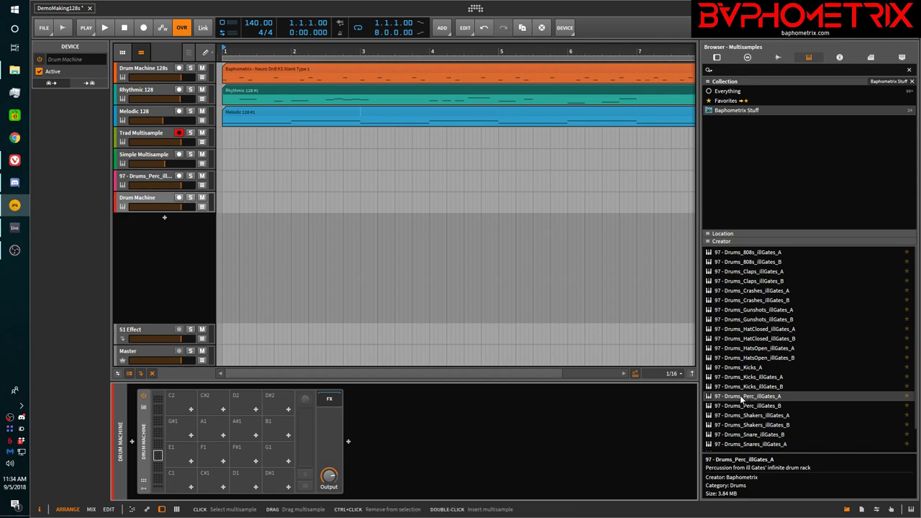
{"action": "left_click_drag", "start_coordinate": [733, 400], "coordinate": [215, 455]}
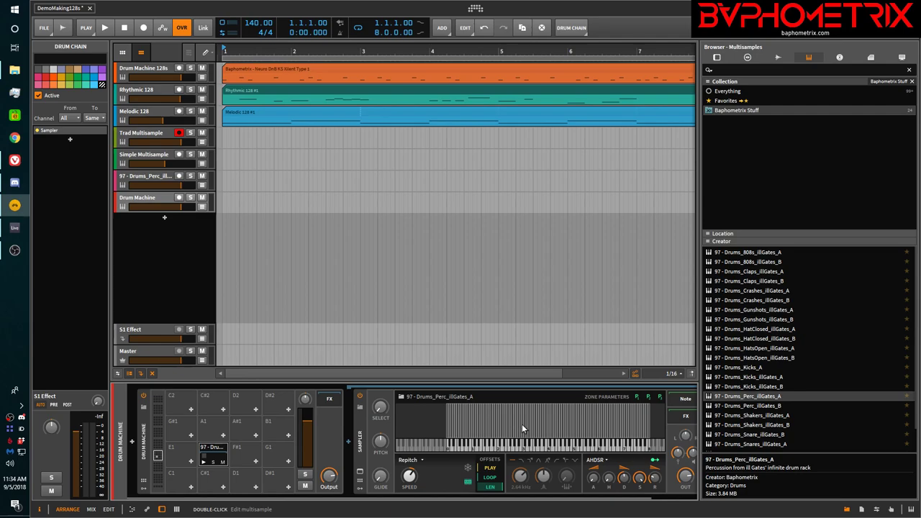
- Arm the Drum Machine track and audition the percussion chain, moving it to F#1 and back to F1
{"action": "left_click", "coordinate": [203, 462]}
{"action": "left_click", "coordinate": [179, 198]}
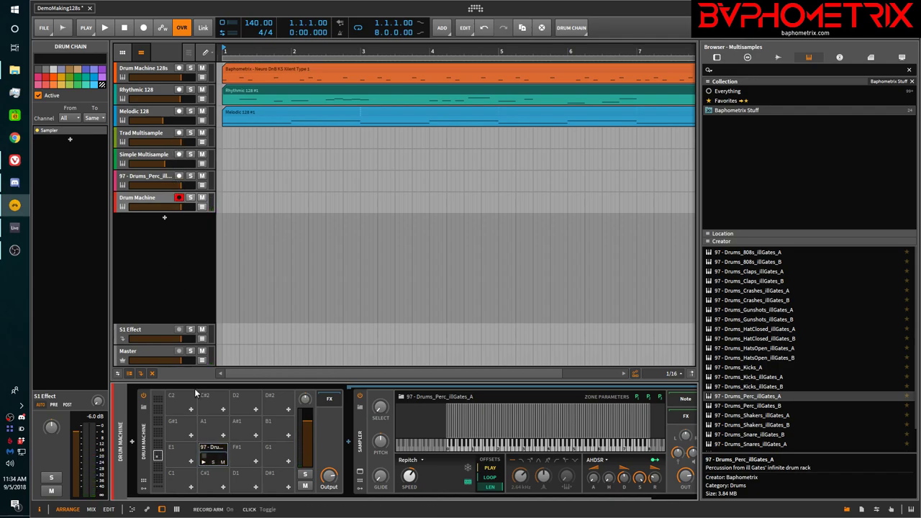
{"action": "left_click", "coordinate": [204, 464]}
{"action": "left_click_drag", "start_coordinate": [214, 455], "coordinate": [236, 462]}
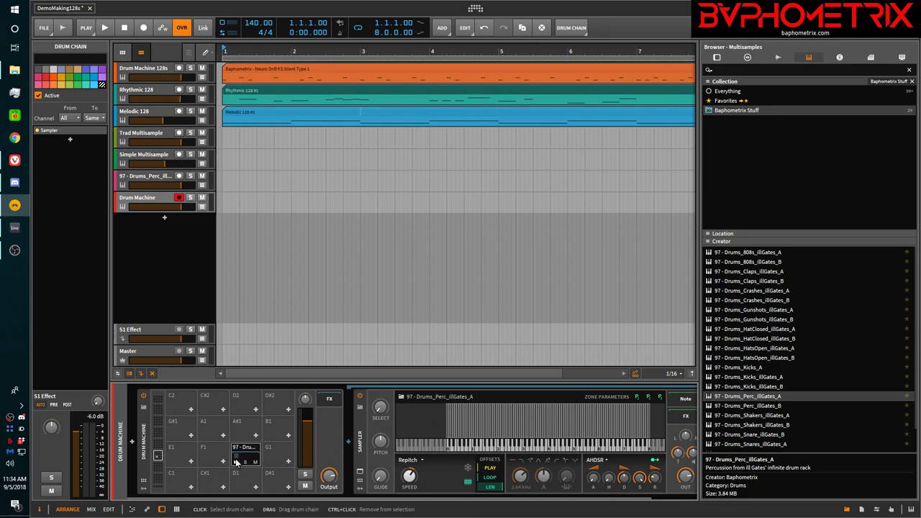
{"action": "left_click", "coordinate": [236, 464]}
{"action": "left_click", "coordinate": [236, 464]}
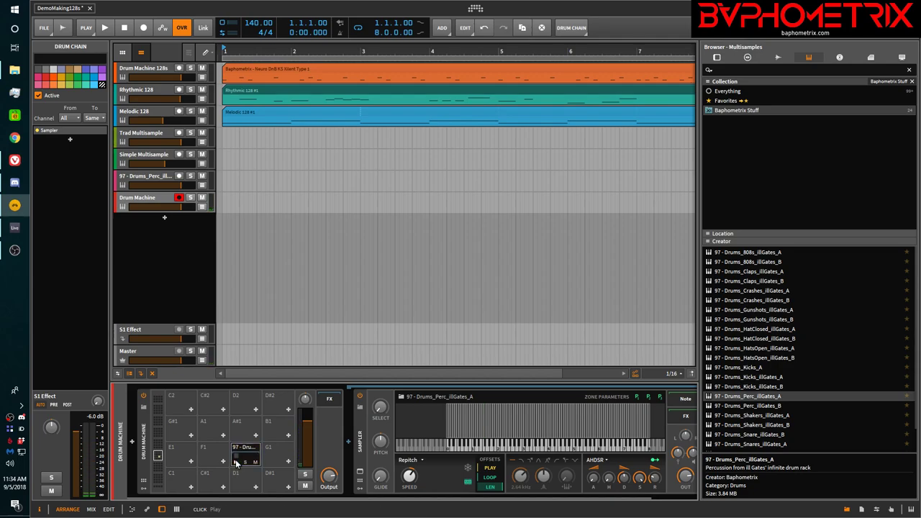
{"action": "left_click_drag", "start_coordinate": [248, 451], "coordinate": [214, 454]}
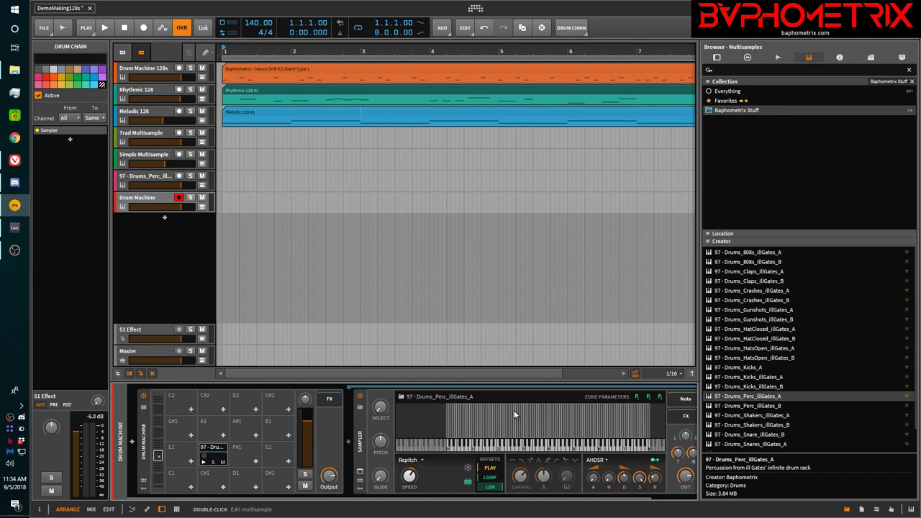
{"action": "left_click", "coordinate": [204, 464]}
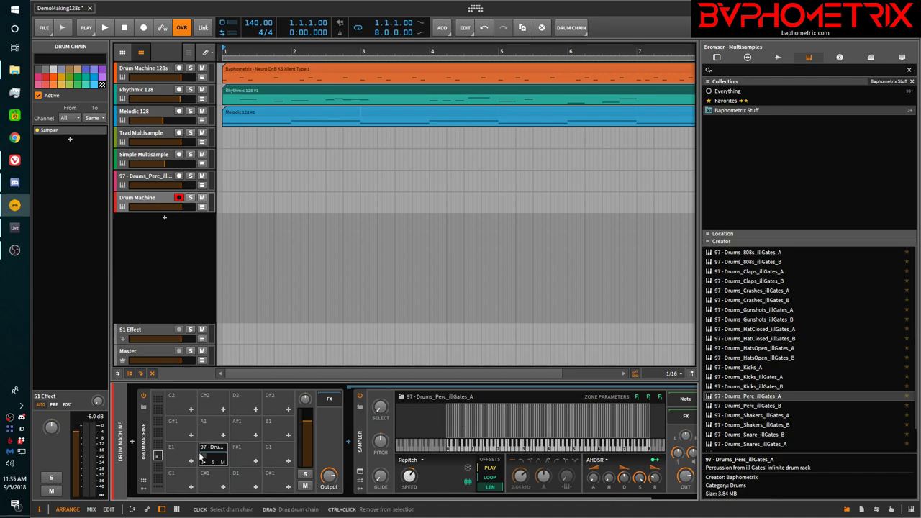
- Delete the percussion Sampler from pad F1, leaving its chain empty
{"action": "mouse_move", "coordinate": [225, 447]}
{"action": "left_mouse_down"}
{"action": "mouse_move", "coordinate": [242, 450]}
{"action": "mouse_move", "coordinate": [213, 453]}
{"action": "left_mouse_up"}
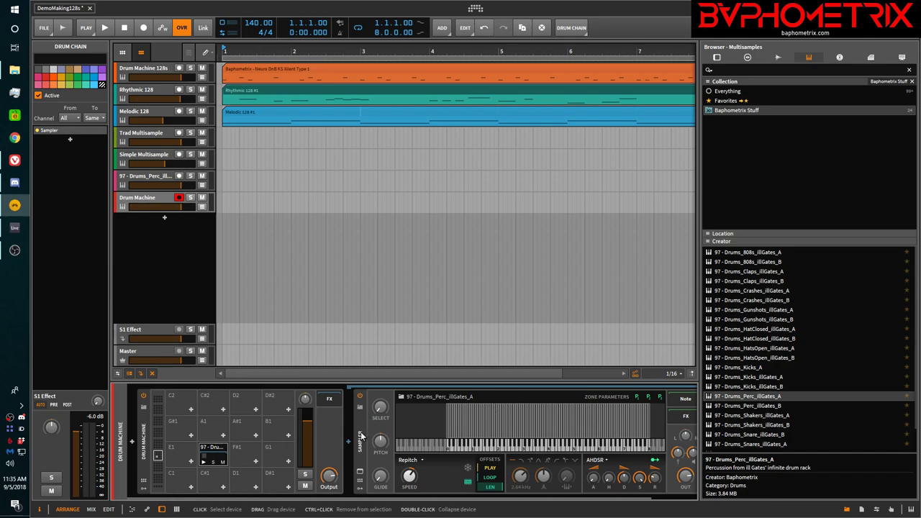
{"action": "left_click", "coordinate": [362, 436]}
{"action": "key", "text": "Delete"}
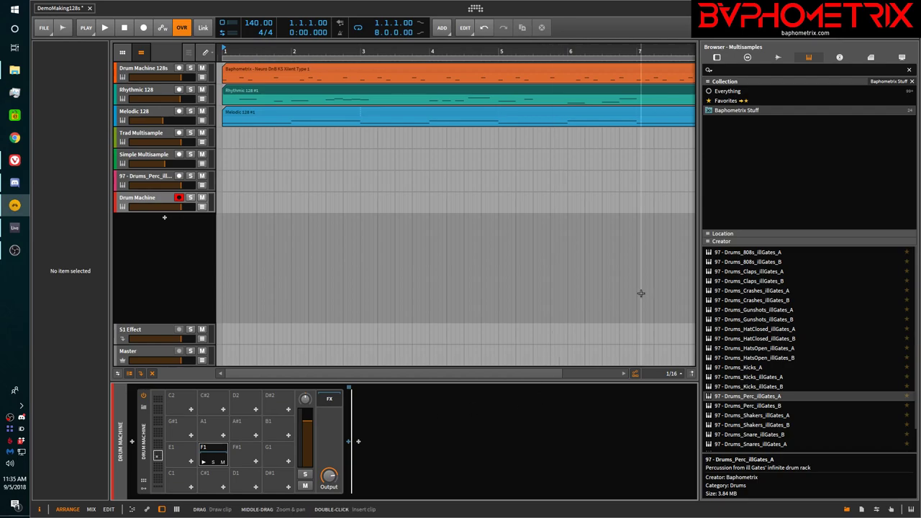
- Load the DrumPad 97 preset onto pad F1
{"action": "left_click", "coordinate": [747, 56]}
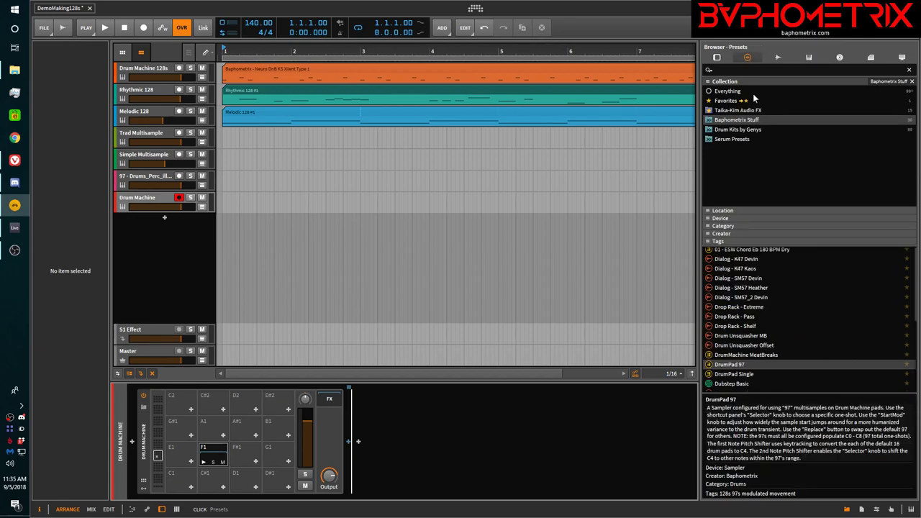
{"action": "left_click", "coordinate": [735, 365]}
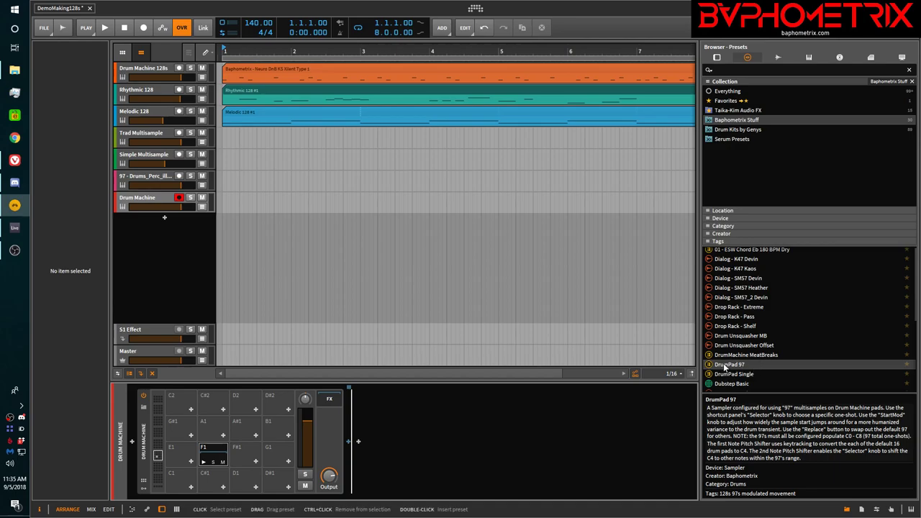
{"action": "left_click", "coordinate": [724, 365]}
{"action": "left_click_drag", "start_coordinate": [725, 365], "coordinate": [213, 460]}
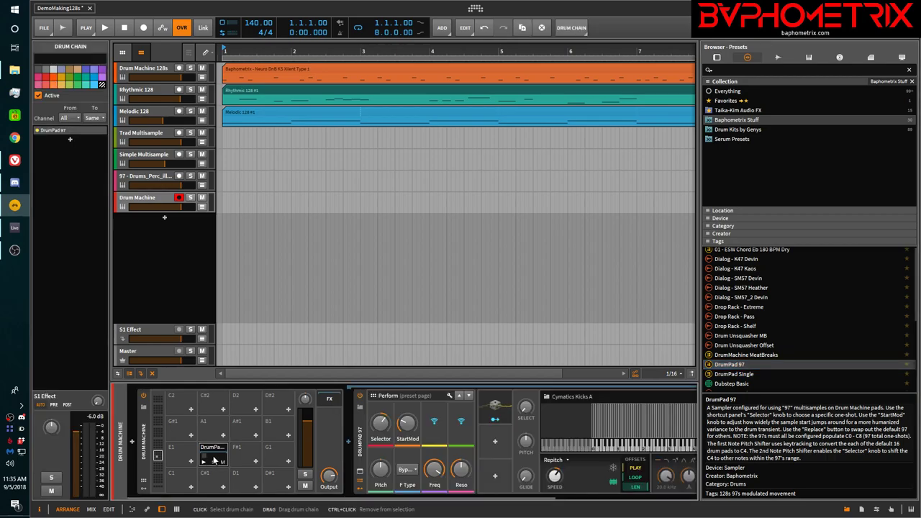
{"action": "scroll", "coordinate": [504, 417], "scroll_direction": "right", "scroll_amount": 3}
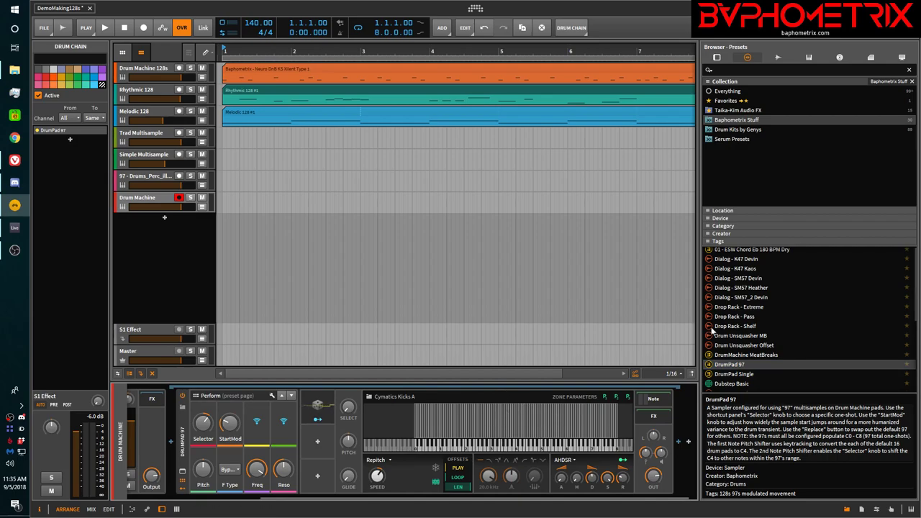
- Replace the pad Sampler's sound with the 97 - Drums_Gunshots_illGates_A multisample
{"action": "left_click", "coordinate": [816, 59]}
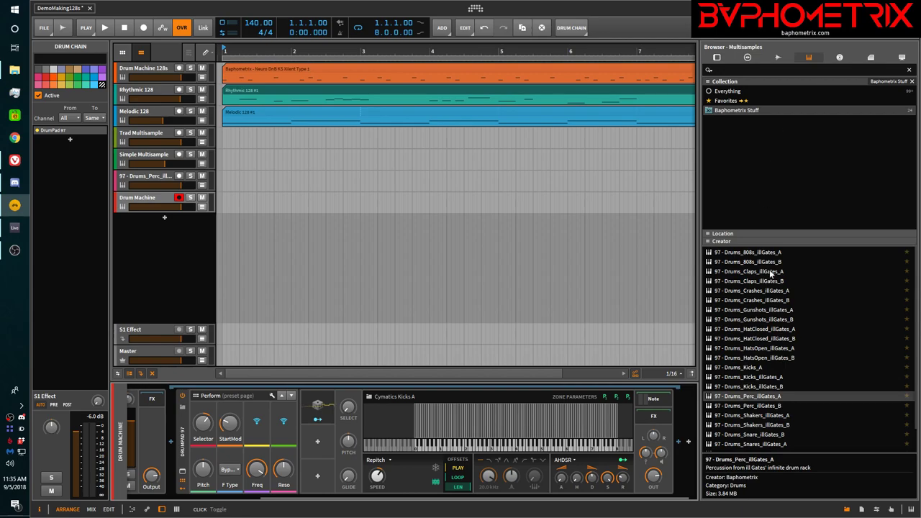
{"action": "left_click", "coordinate": [769, 311]}
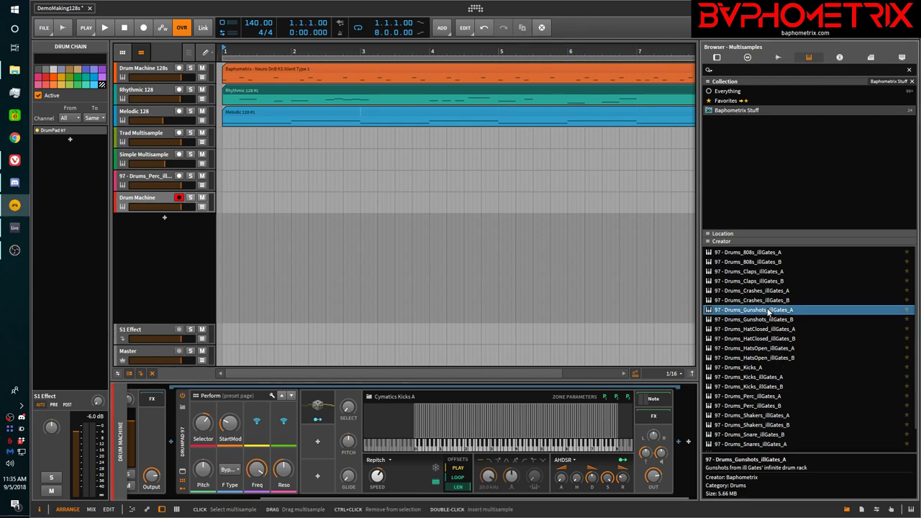
{"action": "left_click_drag", "start_coordinate": [768, 311], "coordinate": [488, 436]}
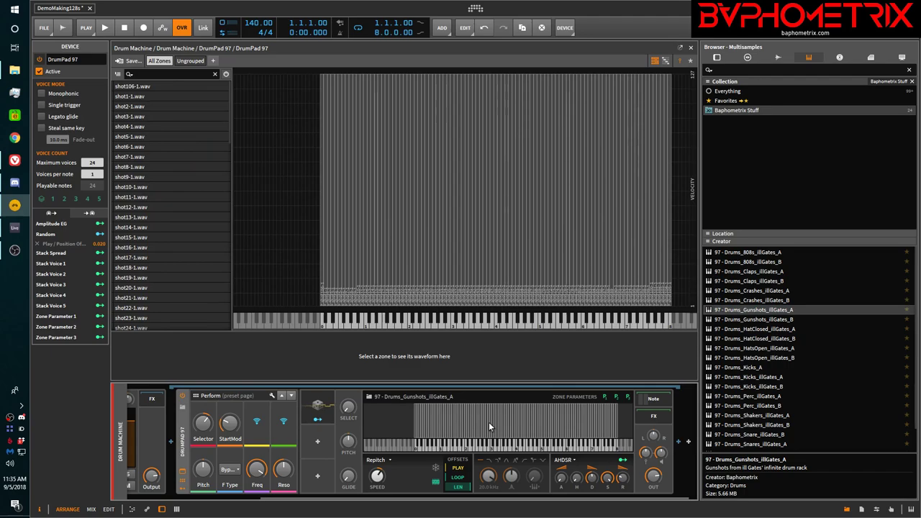
- Audition the DrumPad 97 pad while adjusting the Sampler's coarse pitch, settling on +5
{"action": "left_click", "coordinate": [369, 398]}
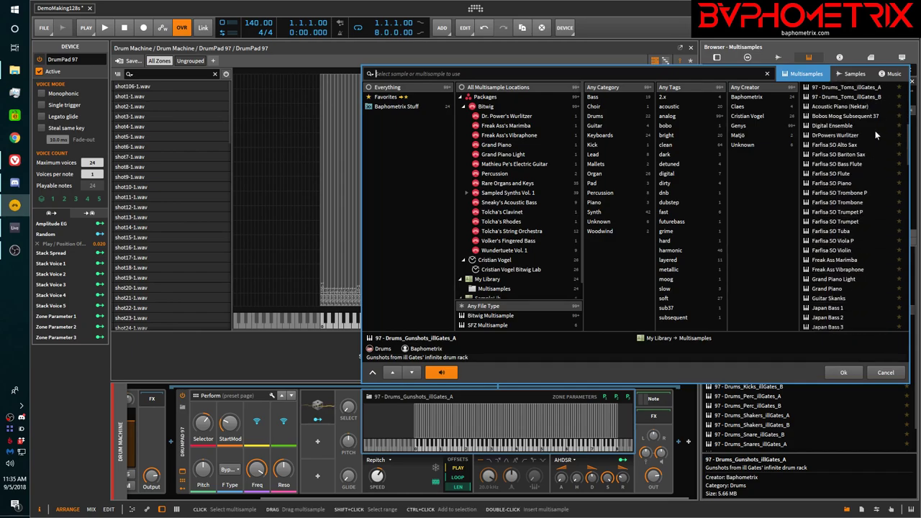
{"action": "left_click", "coordinate": [885, 373]}
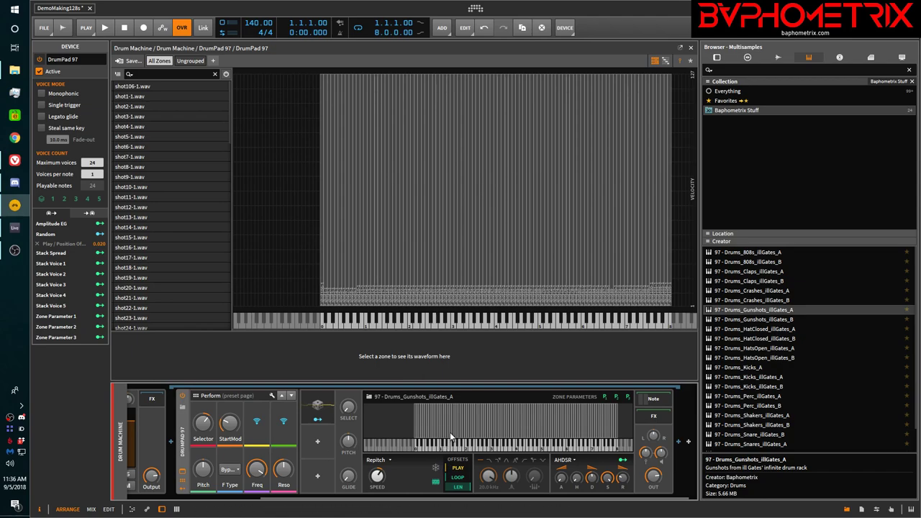
{"action": "mouse_move", "coordinate": [229, 424]}
{"action": "left_mouse_down"}
{"action": "mouse_move", "coordinate": [230, 407]}
{"action": "mouse_move", "coordinate": [230, 417]}
{"action": "left_mouse_up"}
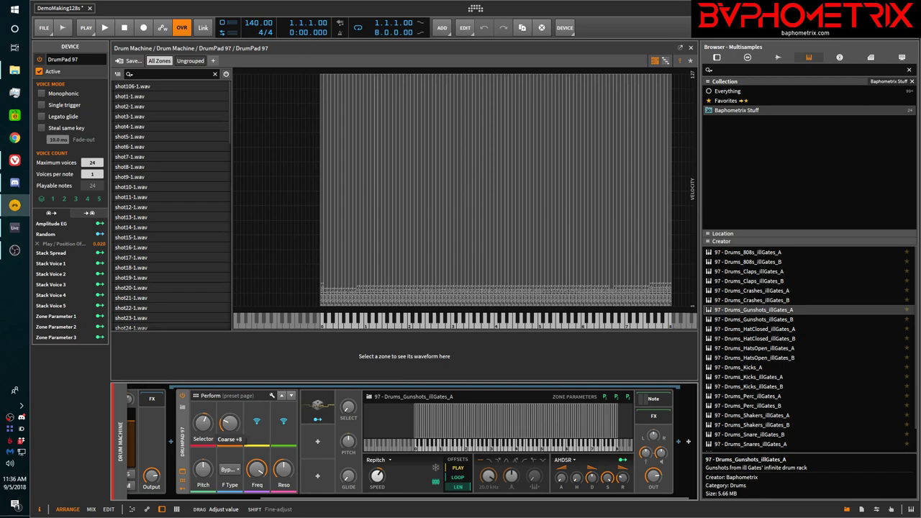
{"action": "left_click_drag", "start_coordinate": [355, 498], "coordinate": [175, 498]}
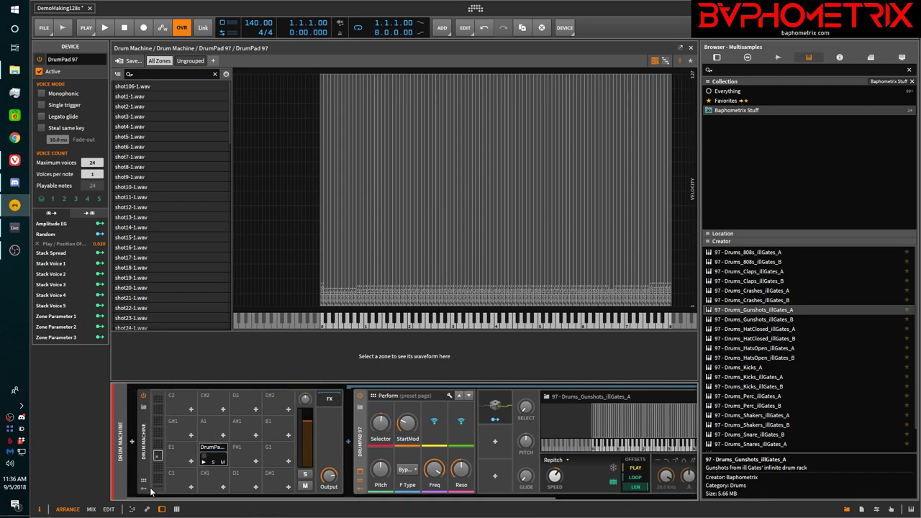
{"action": "left_click", "coordinate": [203, 462]}
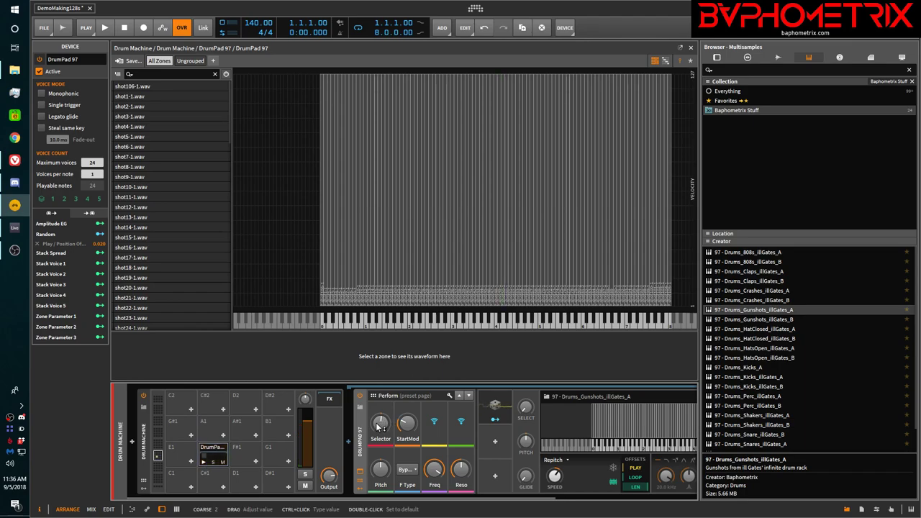
{"action": "left_click", "coordinate": [203, 462]}
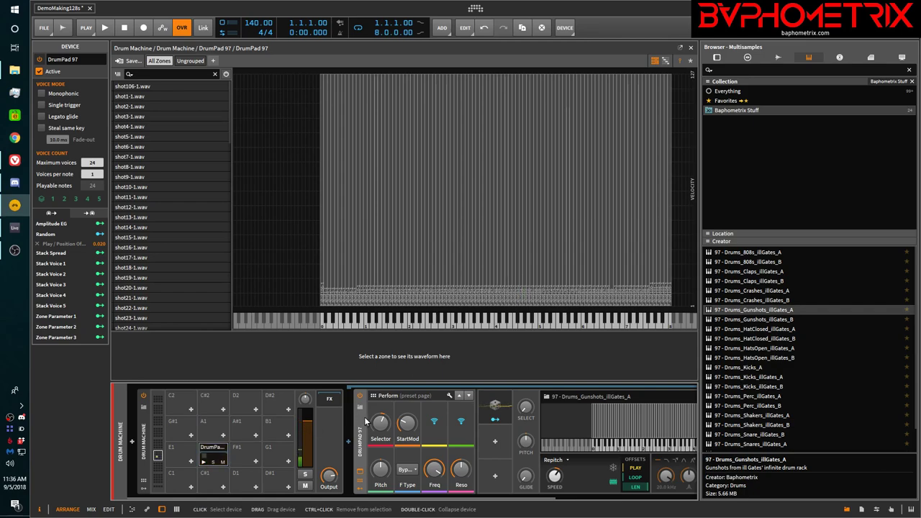
{"action": "mouse_move", "coordinate": [406, 423]}
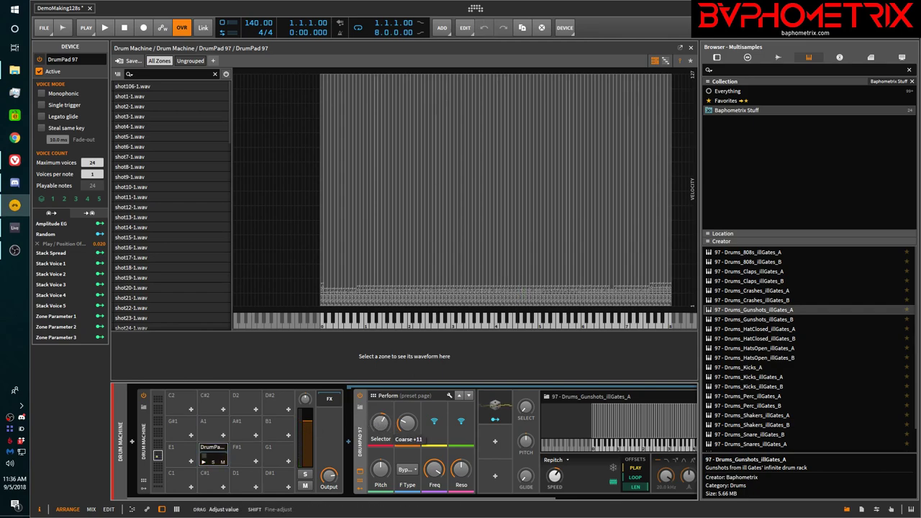
{"action": "left_click", "coordinate": [203, 462]}
{"action": "left_click", "coordinate": [203, 461]}
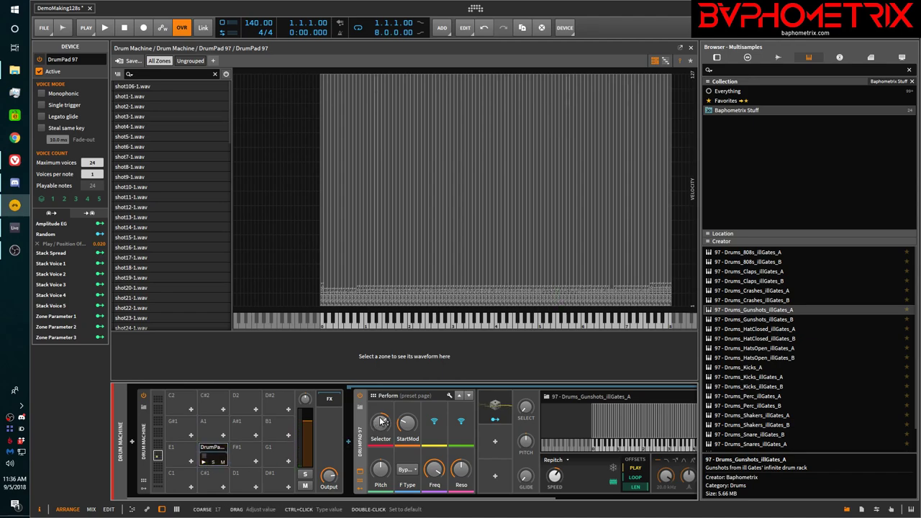
{"action": "left_click_drag", "start_coordinate": [382, 422], "coordinate": [382, 433]}
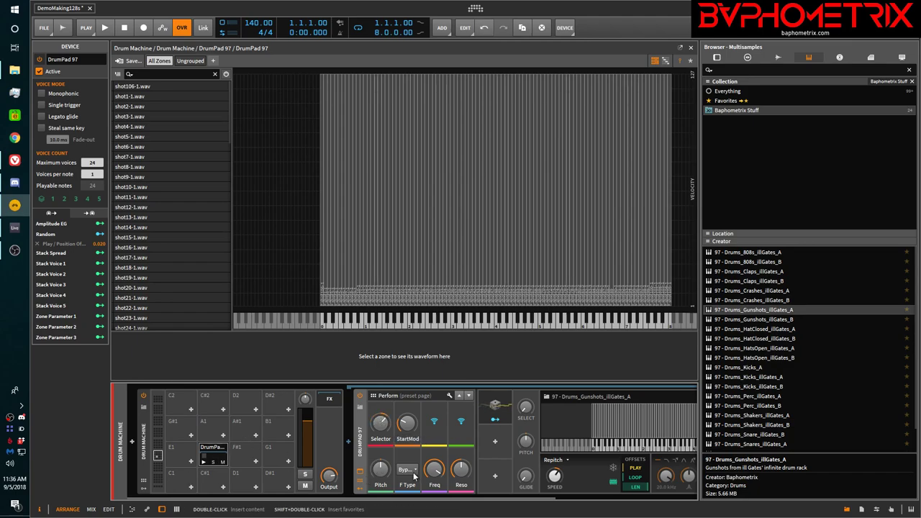
- Hide the device chain to enlarge the sample editor, then switch to the Bitwig Handbook
{"action": "left_click_drag", "start_coordinate": [393, 500], "coordinate": [533, 506]}
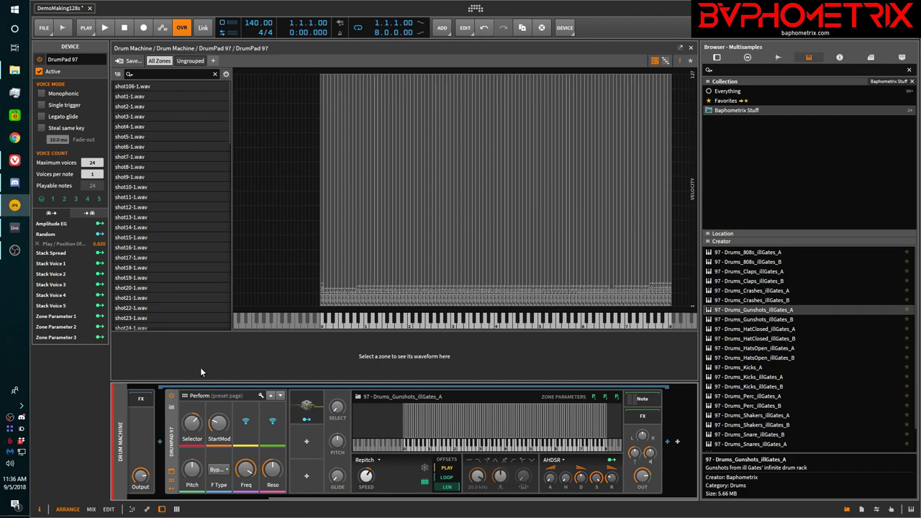
{"action": "key", "text": "d"}
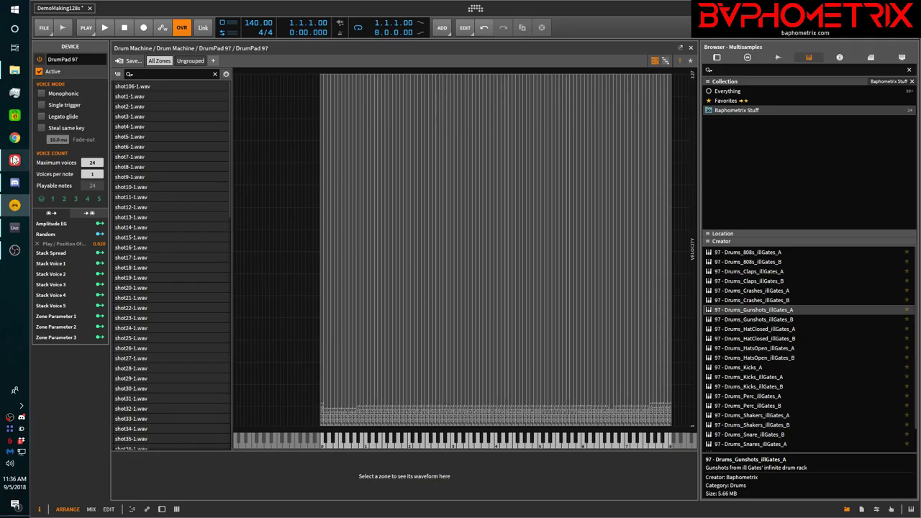
{"action": "left_click", "coordinate": [14, 160]}
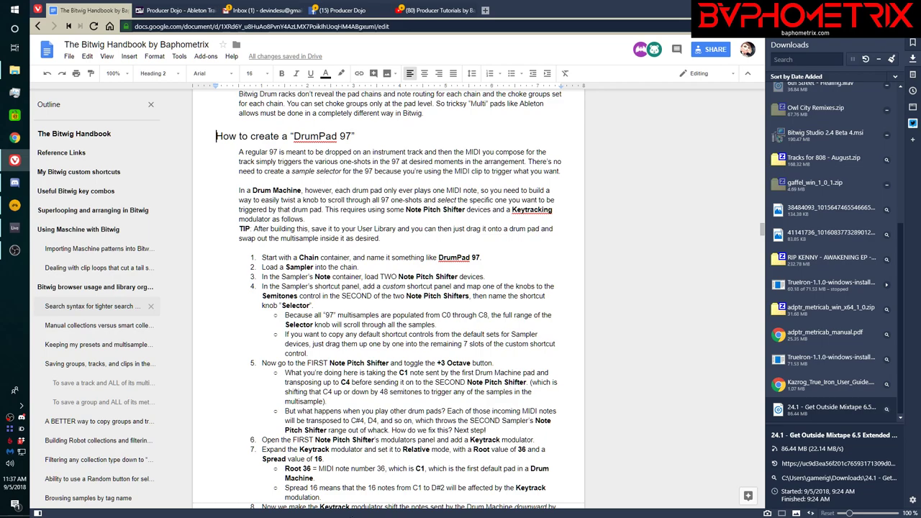
- Review the handbook's DrumPad 97 section, then return to Bitwig with the device chain shown
{"action": "scroll", "coordinate": [389, 447], "scroll_direction": "down", "scroll_amount": 4}
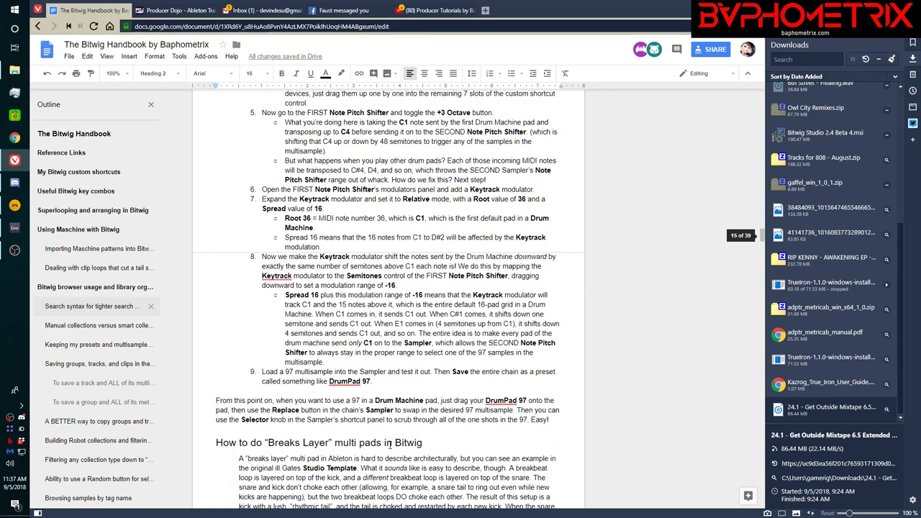
{"action": "scroll", "coordinate": [389, 446], "scroll_direction": "up", "scroll_amount": 4}
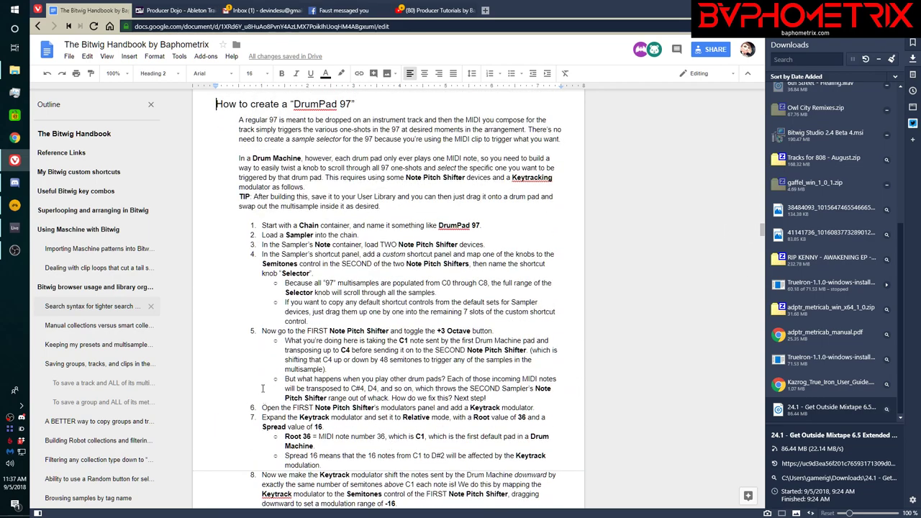
{"action": "left_click", "coordinate": [14, 206]}
{"action": "key", "text": "d"}
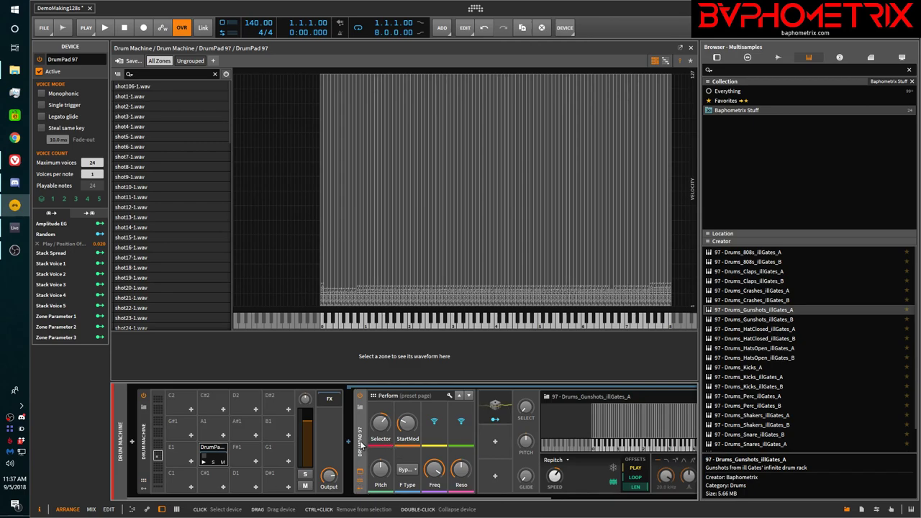
- Delete the DrumPad 97 chain and insert a Sampler after the Drum Machine
{"action": "key", "text": "Delete"}
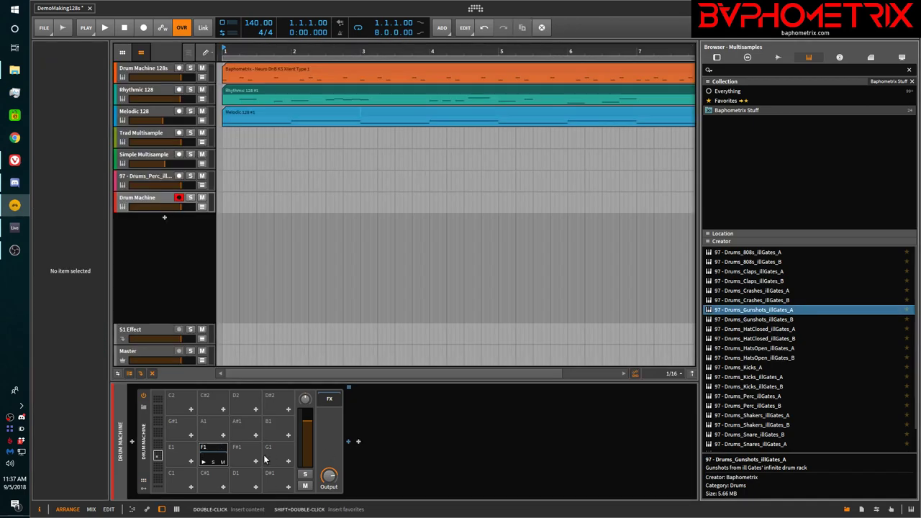
{"action": "left_click", "coordinate": [358, 442]}
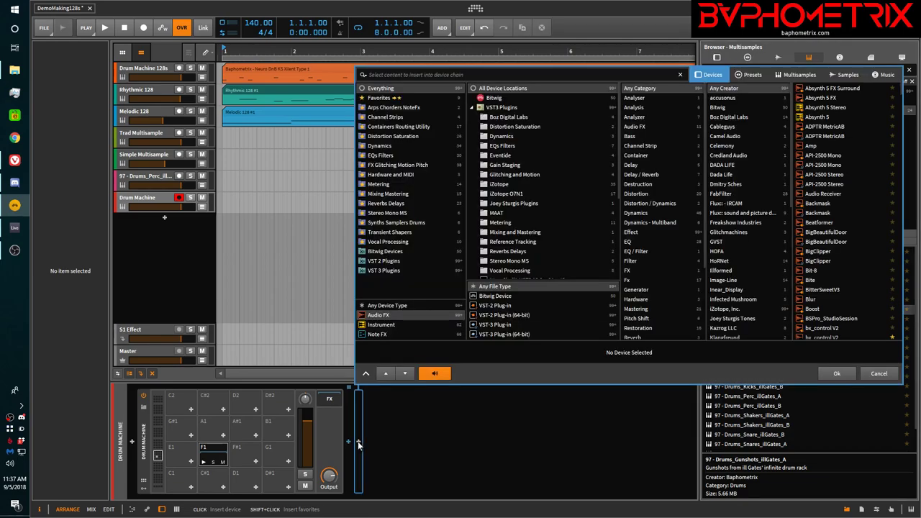
{"action": "left_click", "coordinate": [389, 222]}
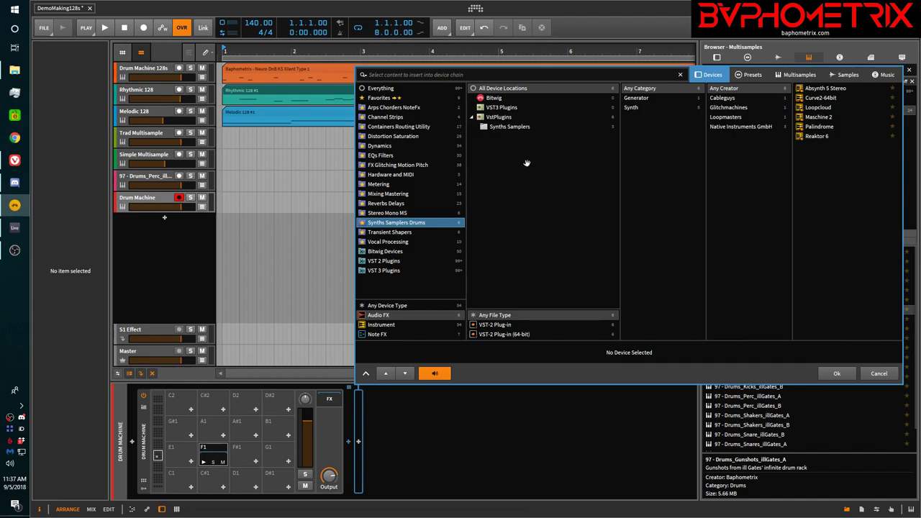
{"action": "left_click", "coordinate": [388, 306]}
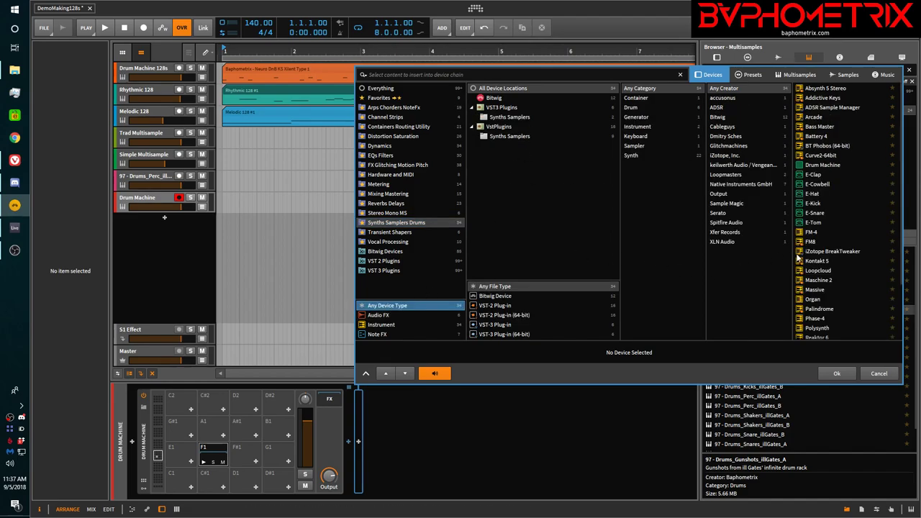
{"action": "scroll", "coordinate": [800, 258], "scroll_direction": "down", "scroll_amount": 3}
{"action": "double_click", "coordinate": [820, 288]}
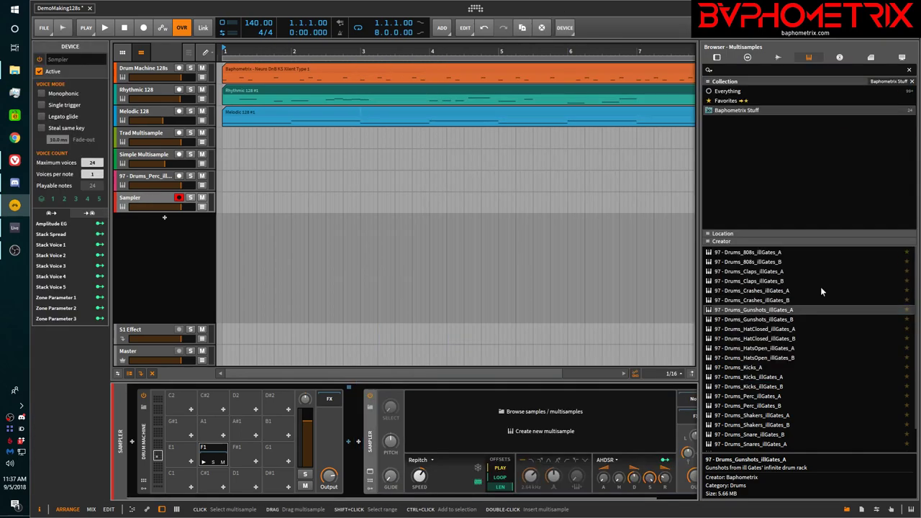
- Load the 97 - Drums_Gunshots_illGates_A multisample into a new multisample in the Sampler
{"action": "left_click", "coordinate": [539, 430]}
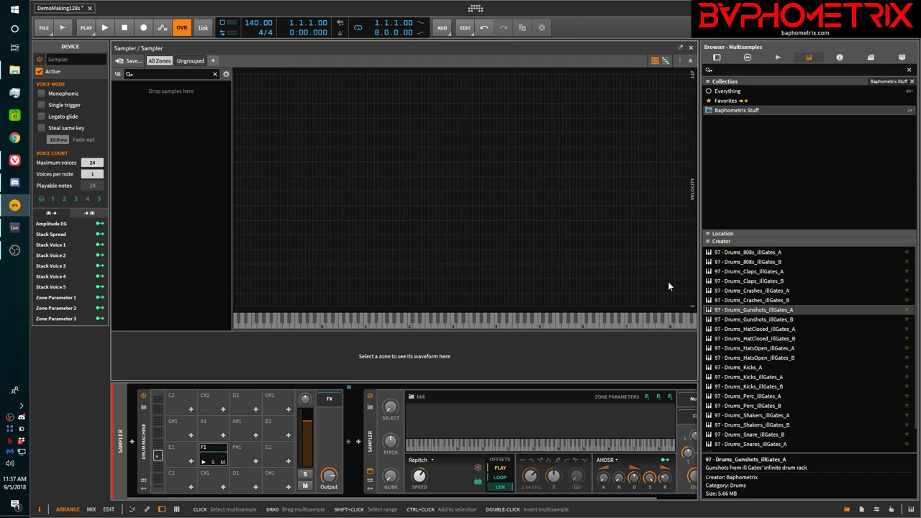
{"action": "left_click_drag", "start_coordinate": [746, 311], "coordinate": [587, 411]}
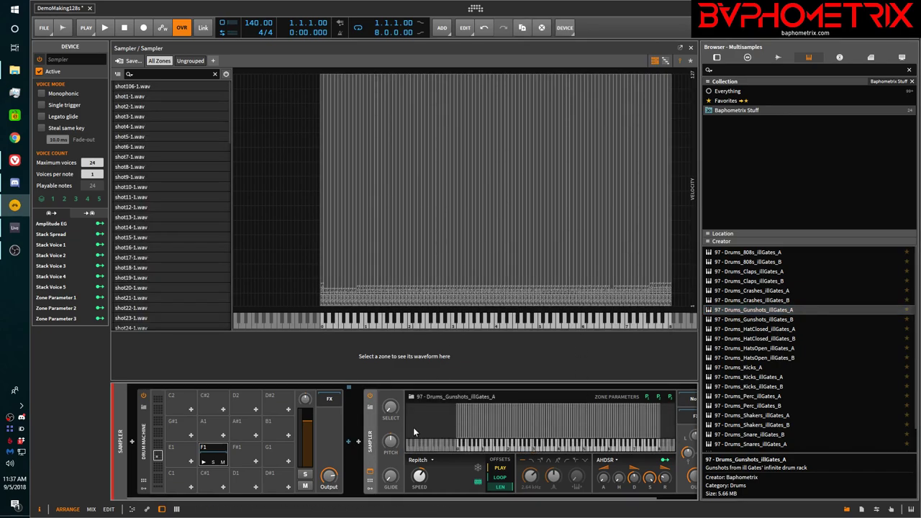
{"action": "left_click", "coordinate": [371, 472]}
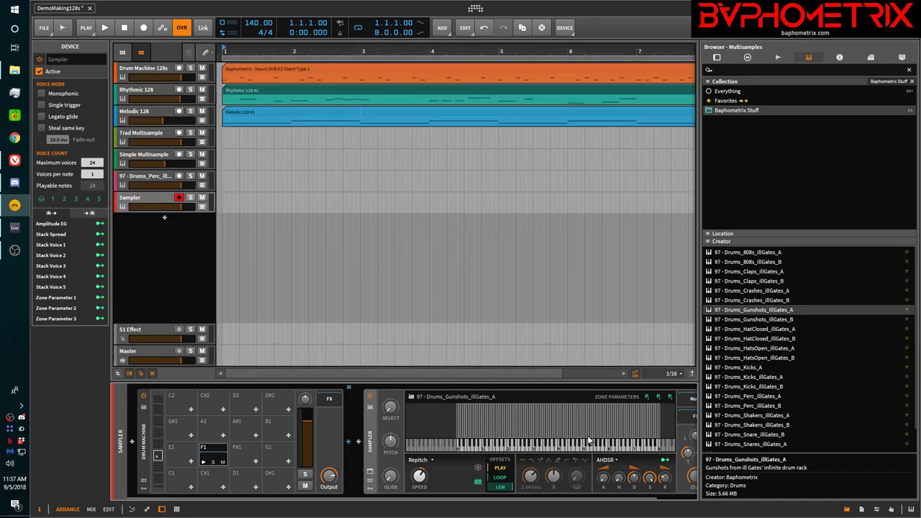
{"action": "left_click_drag", "start_coordinate": [530, 503], "coordinate": [587, 504]}
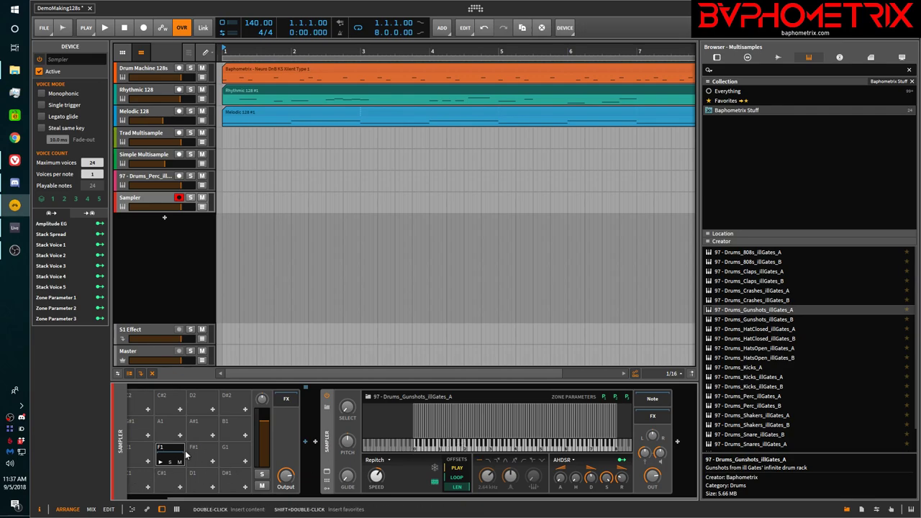
{"action": "left_click", "coordinate": [160, 463]}
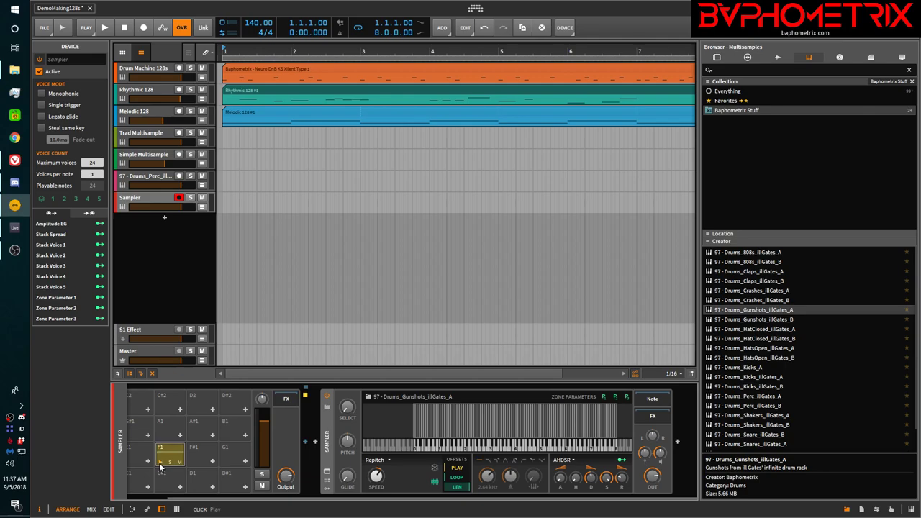
{"action": "left_click", "coordinate": [164, 202]}
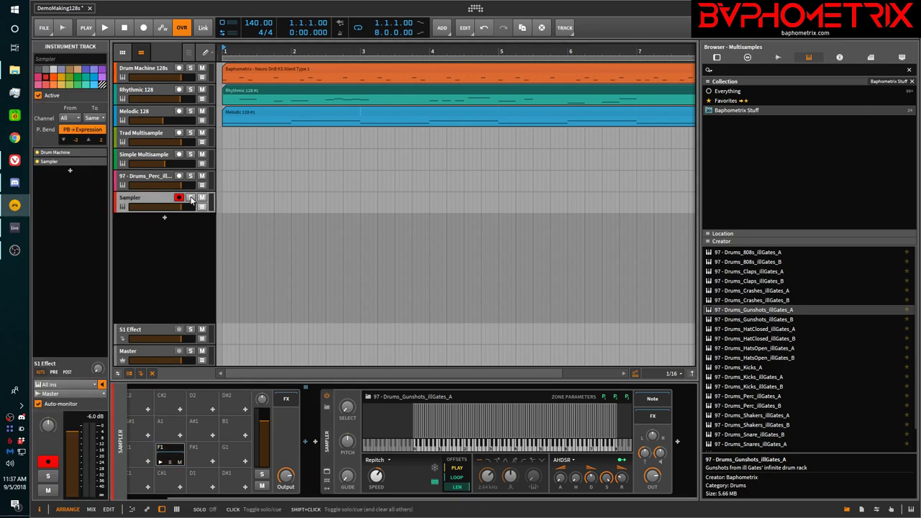
{"action": "left_click", "coordinate": [179, 198]}
{"action": "left_click", "coordinate": [179, 199]}
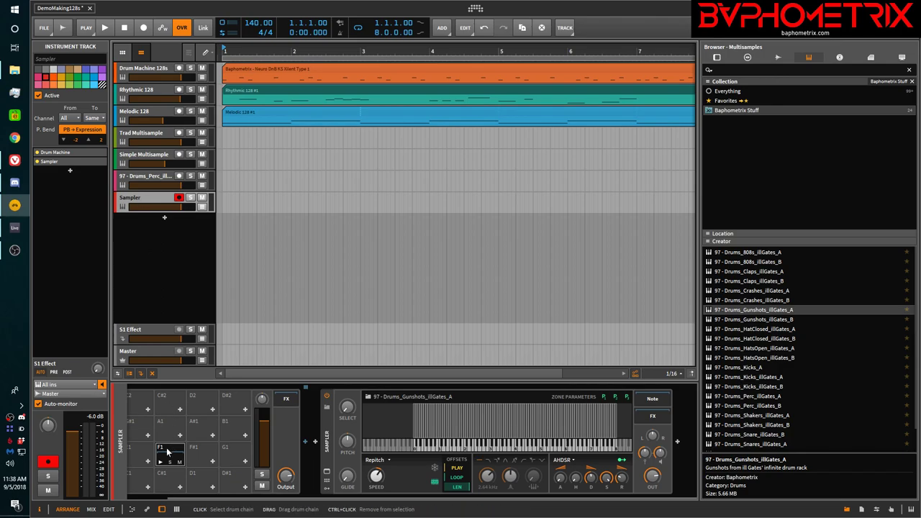
{"action": "left_click", "coordinate": [159, 464]}
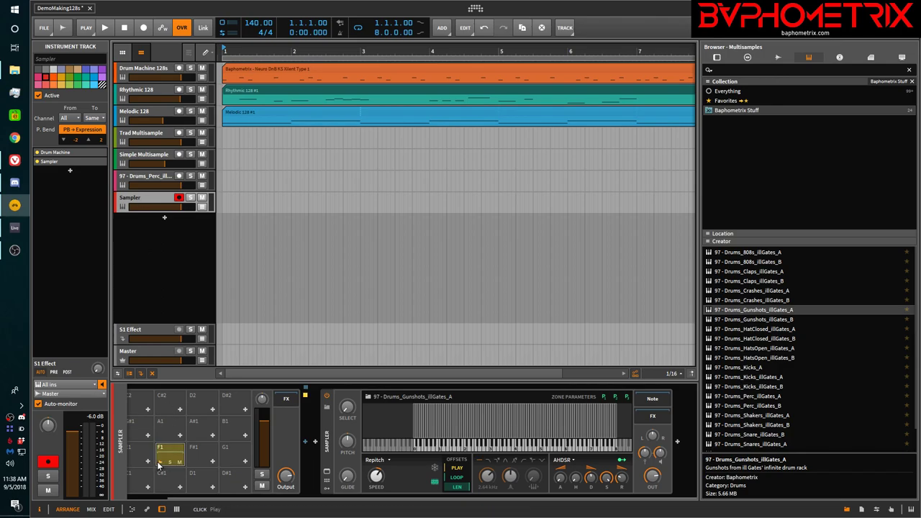
{"action": "left_click", "coordinate": [159, 464]}
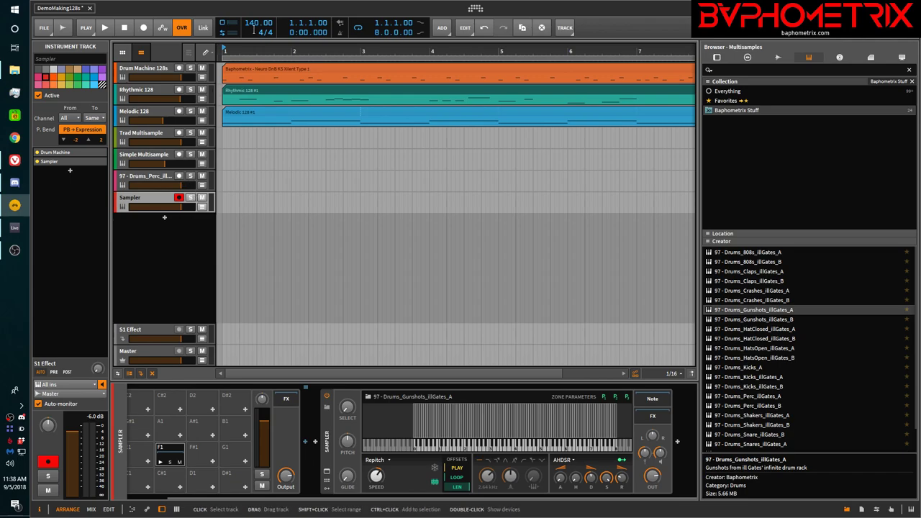
{"action": "right_click", "coordinate": [300, 26]}
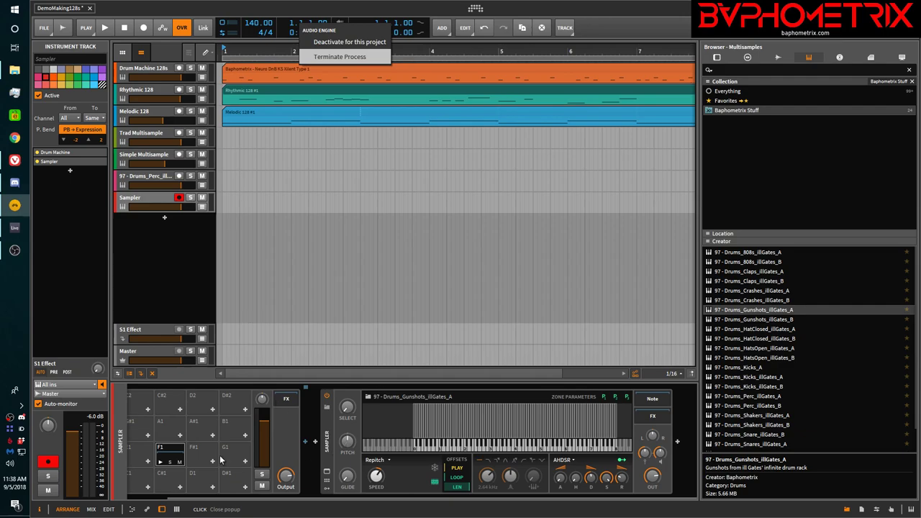
{"action": "left_click", "coordinate": [160, 460]}
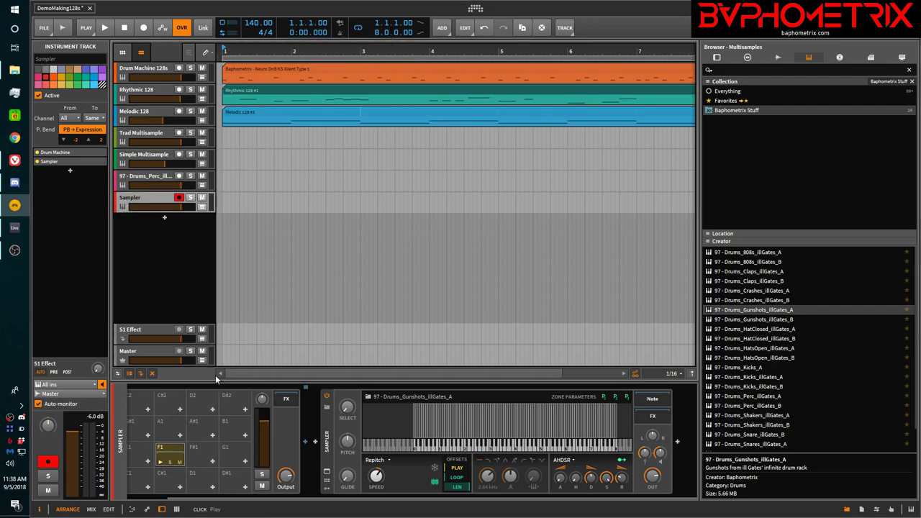
{"action": "right_click", "coordinate": [321, 25]}
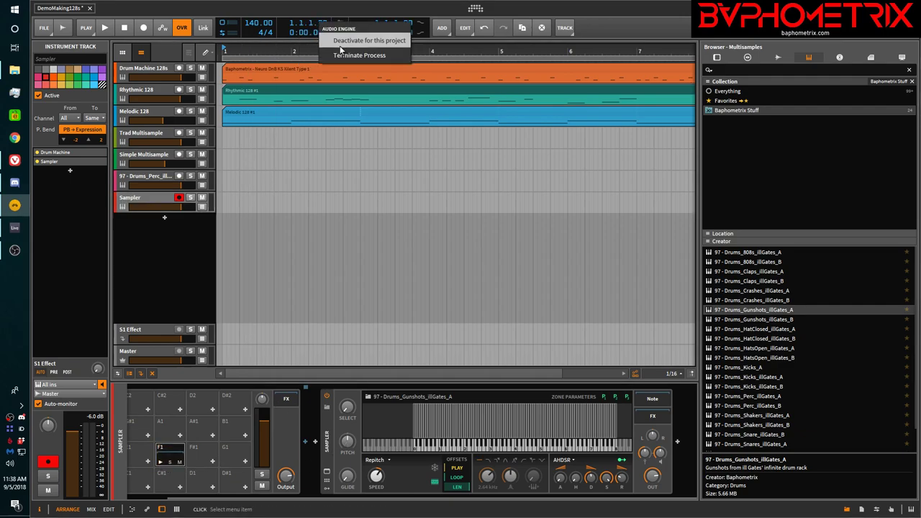
{"action": "left_click", "coordinate": [341, 44]}
{"action": "left_click", "coordinate": [177, 28]}
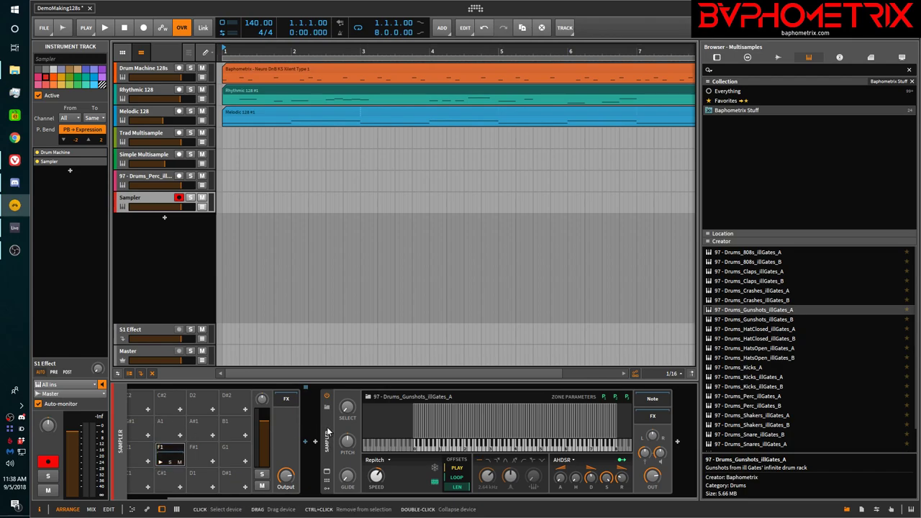
- Drop the gunshot Sampler onto a Drum Machine pad and audition the pad several times
{"action": "left_click", "coordinate": [326, 430]}
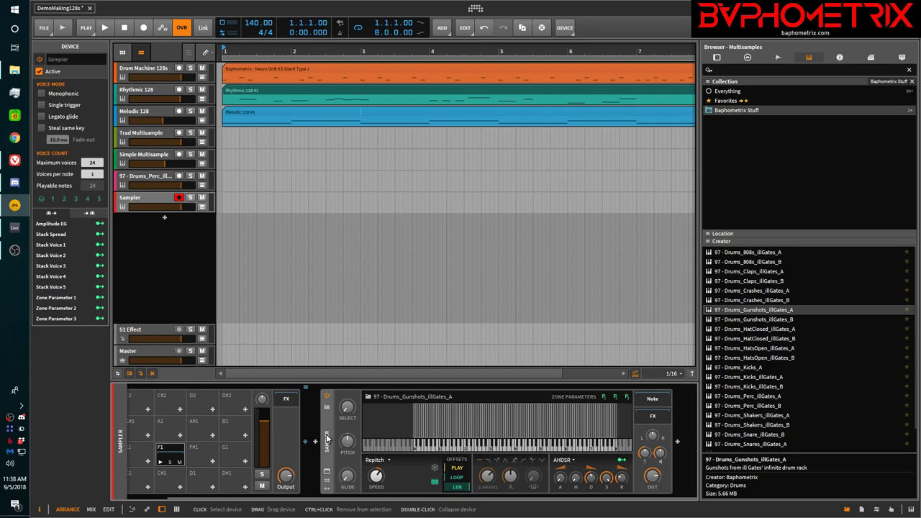
{"action": "left_click_drag", "start_coordinate": [327, 437], "coordinate": [171, 451]}
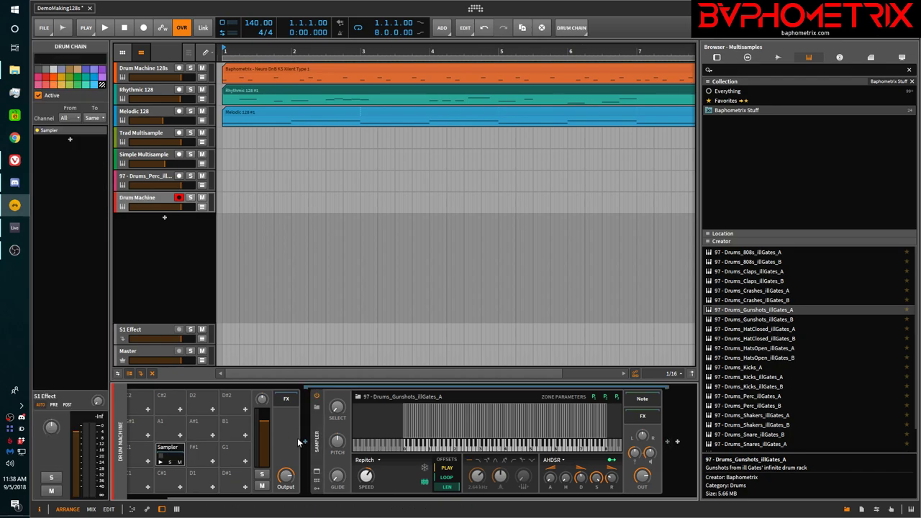
{"action": "left_click", "coordinate": [160, 464]}
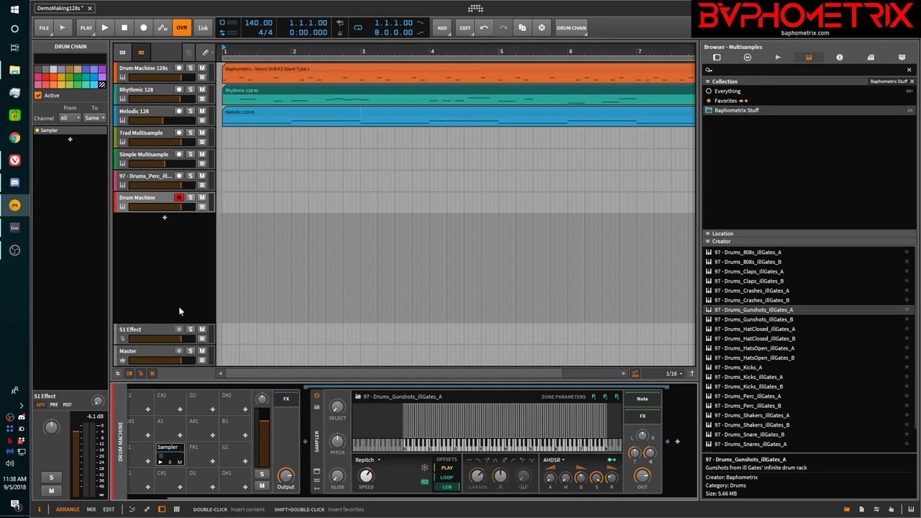
{"action": "left_click", "coordinate": [160, 464]}
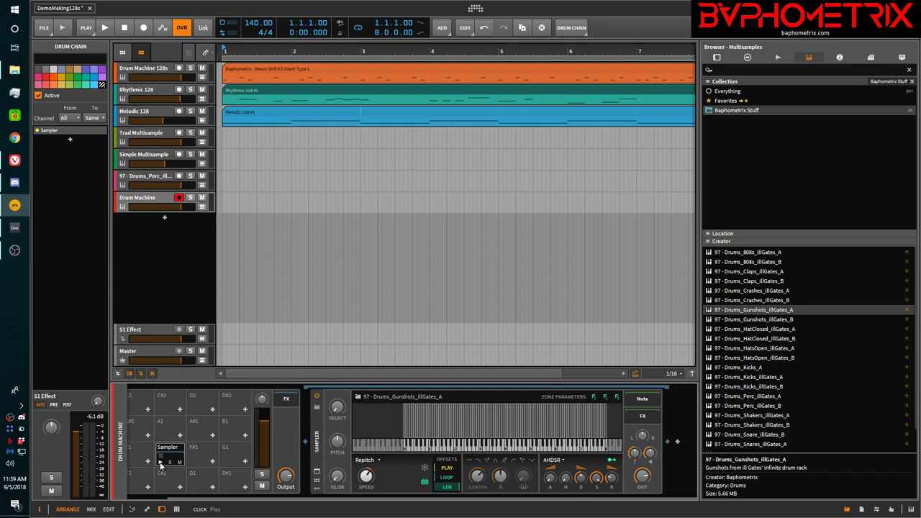
{"action": "left_click", "coordinate": [159, 464]}
{"action": "left_click", "coordinate": [159, 464]}
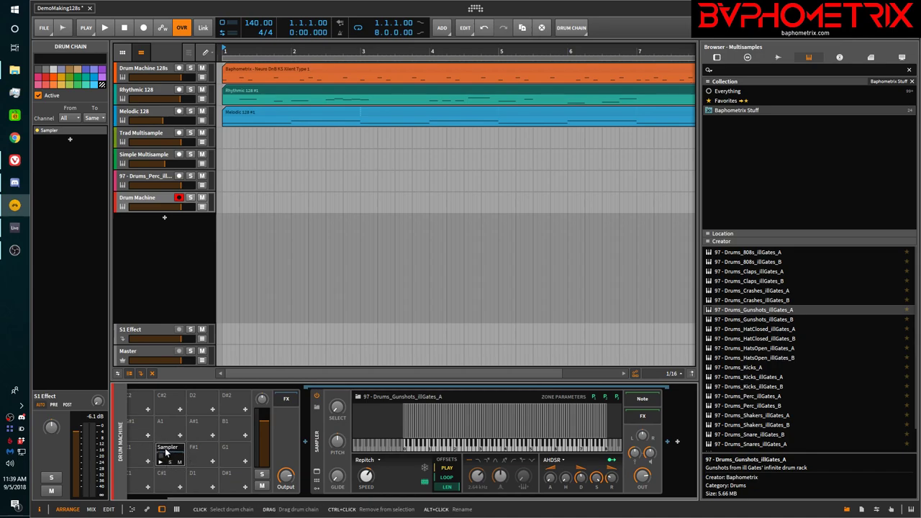
- Move the Sampler chain from pad E1 to pad C1 and audition it there
{"action": "left_click_drag", "start_coordinate": [332, 501], "coordinate": [288, 502]}
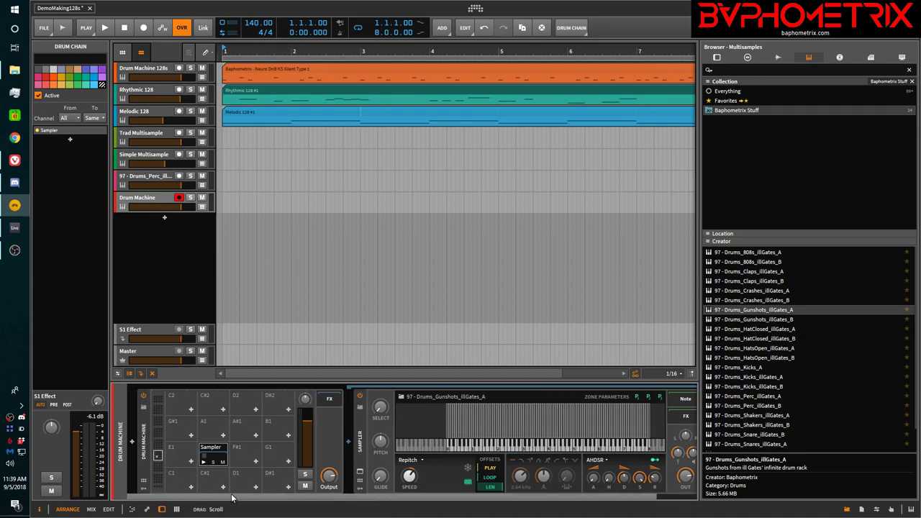
{"action": "left_click_drag", "start_coordinate": [204, 461], "coordinate": [178, 482]}
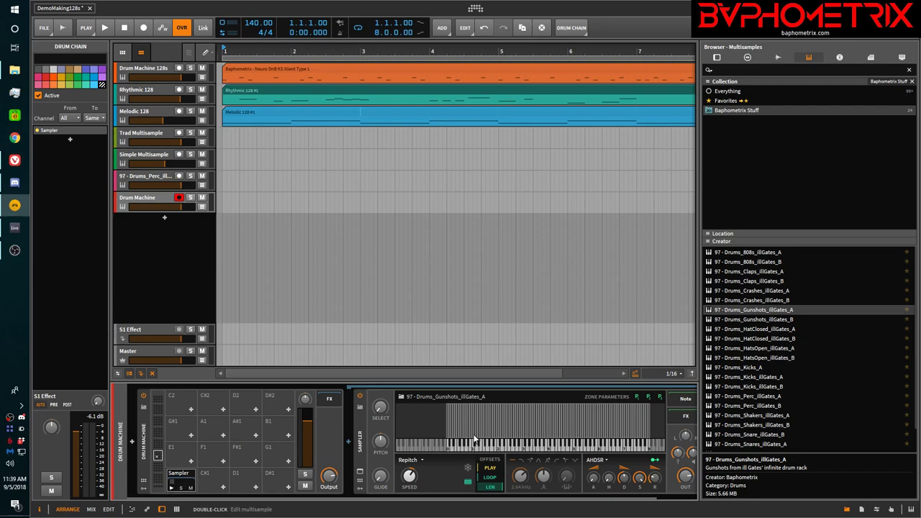
{"action": "left_click", "coordinate": [170, 490]}
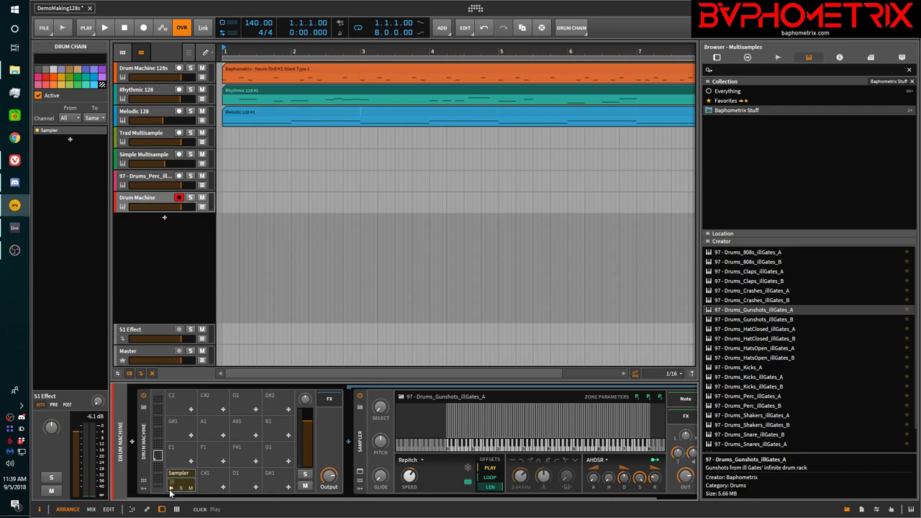
{"action": "left_click", "coordinate": [171, 490]}
{"action": "left_click", "coordinate": [170, 490]}
{"action": "left_click", "coordinate": [171, 490]}
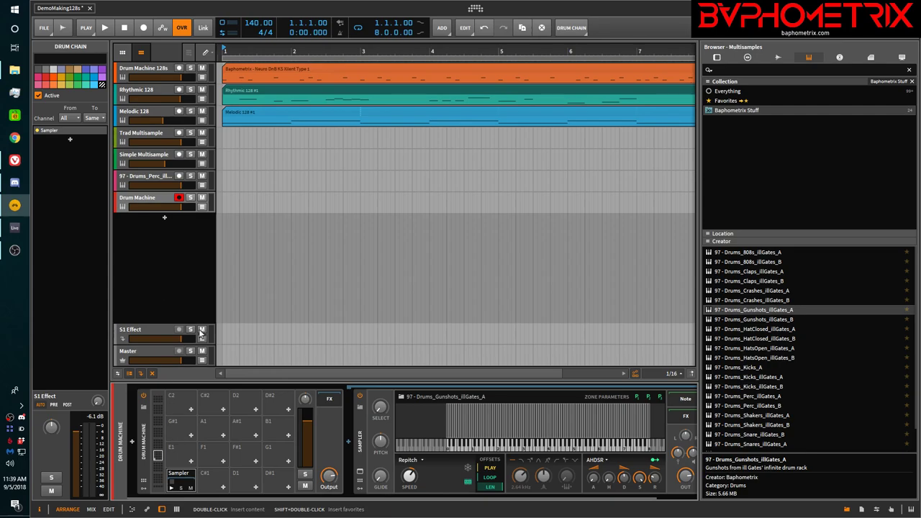
- Toggle the pad's solo on and off, select the Drum Machine, and audition again
{"action": "left_click", "coordinate": [171, 489]}
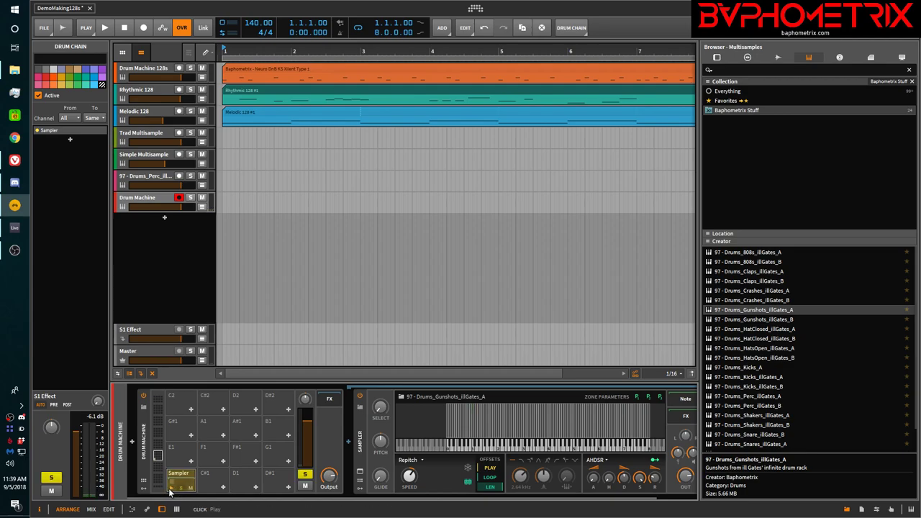
{"action": "left_click", "coordinate": [182, 488]}
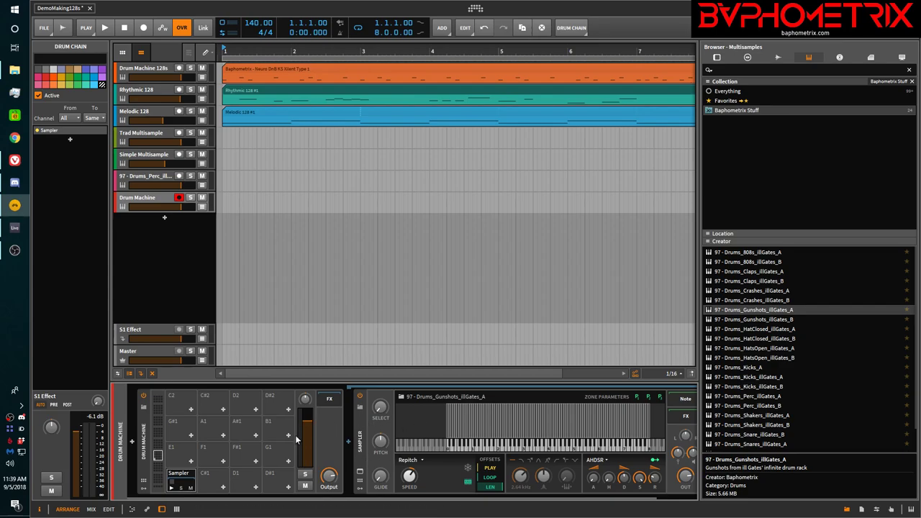
{"action": "left_click", "coordinate": [148, 204]}
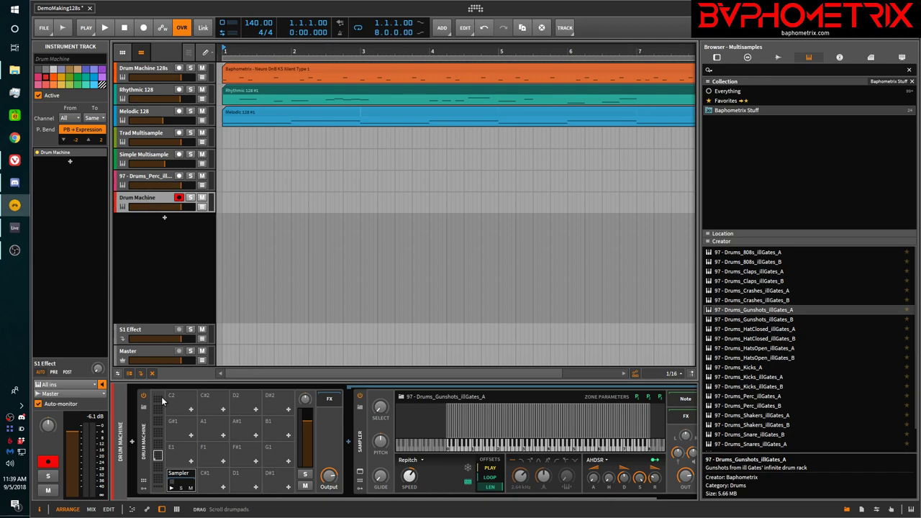
{"action": "left_click", "coordinate": [148, 454]}
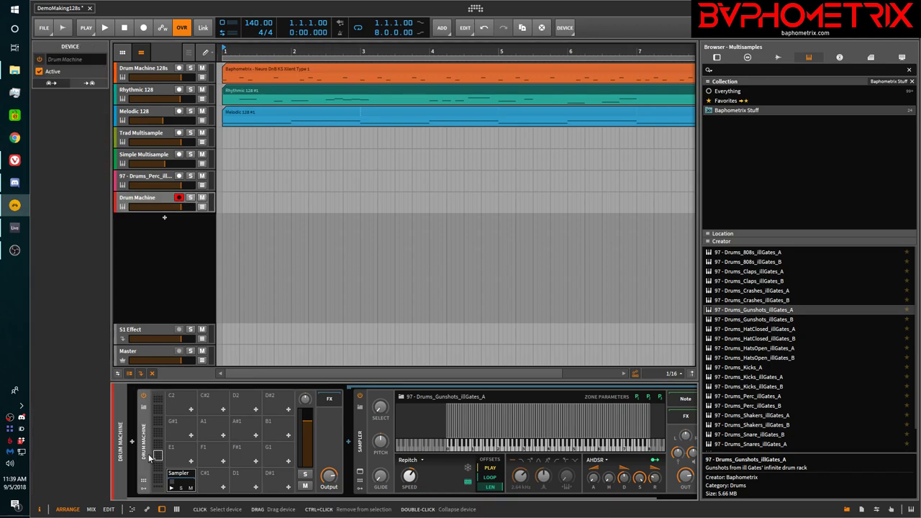
{"action": "left_click", "coordinate": [170, 489]}
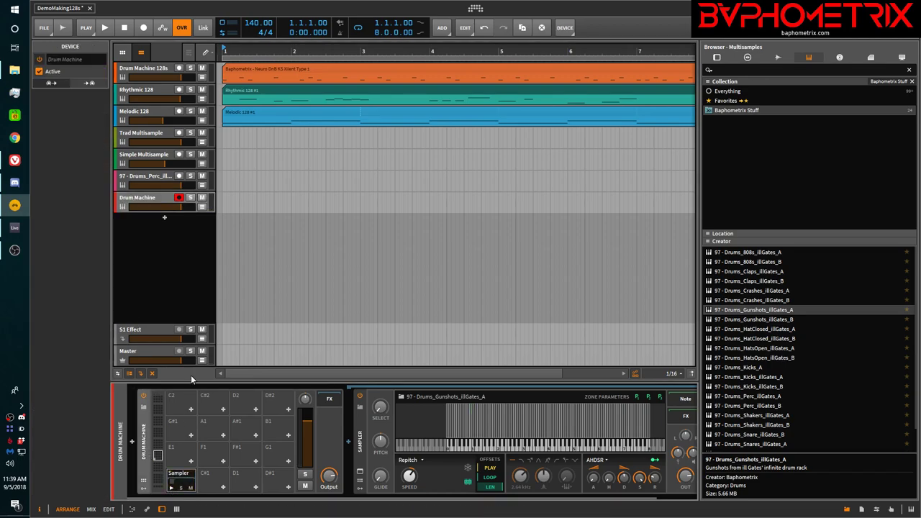
- Deactivate and reactivate the project's audio engine, then confirm the gunshot pad still plays
{"action": "right_click", "coordinate": [292, 25]}
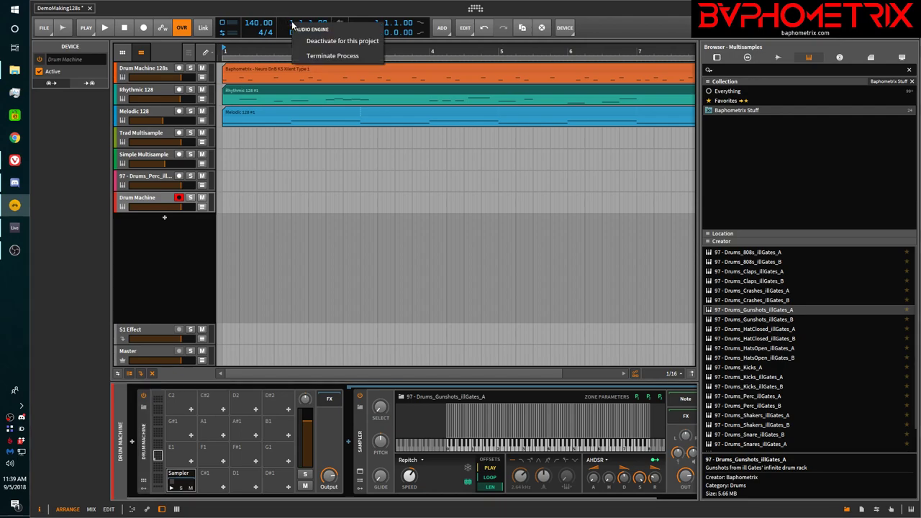
{"action": "left_click", "coordinate": [323, 42]}
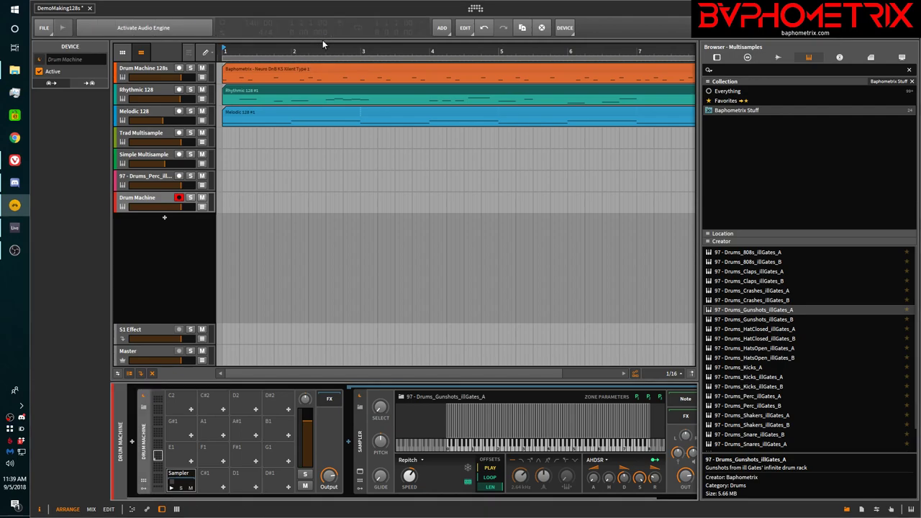
{"action": "left_click", "coordinate": [188, 28]}
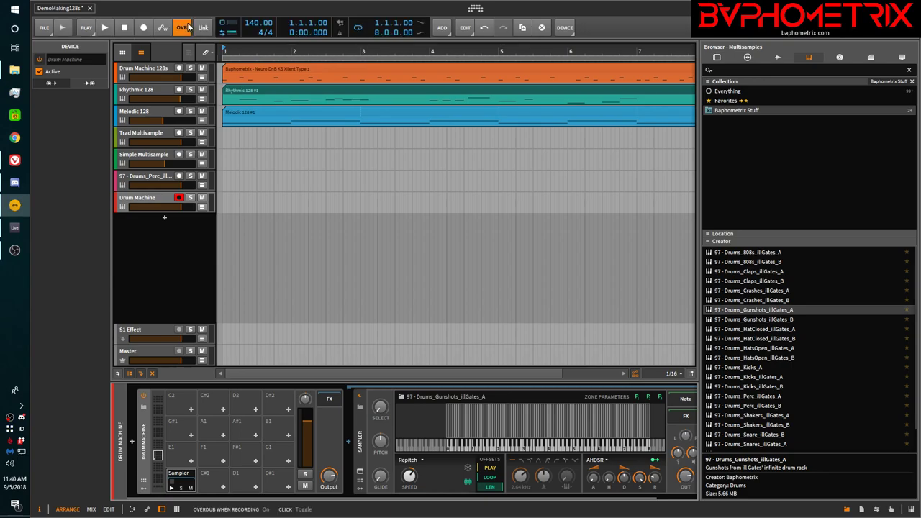
{"action": "left_click", "coordinate": [172, 488]}
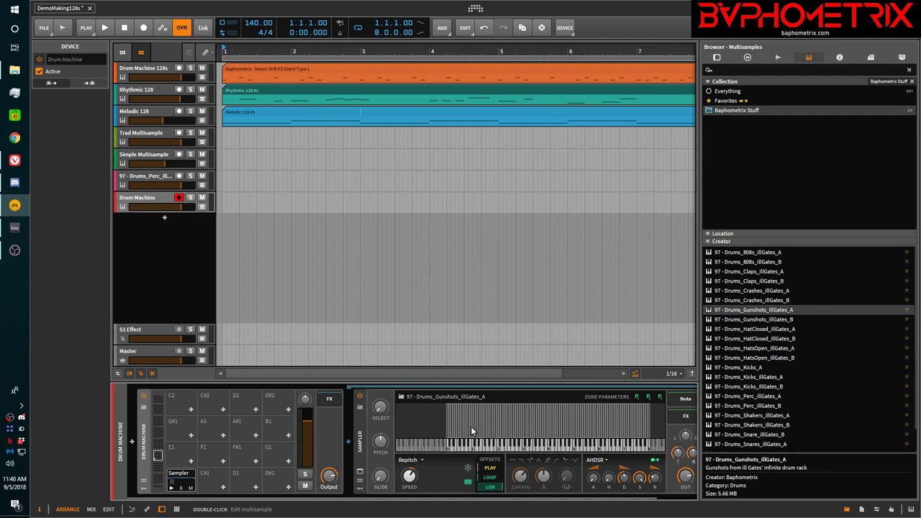
{"action": "left_click_drag", "start_coordinate": [178, 478], "coordinate": [207, 480]}
{"action": "left_click", "coordinate": [204, 488]}
{"action": "left_click", "coordinate": [204, 489]}
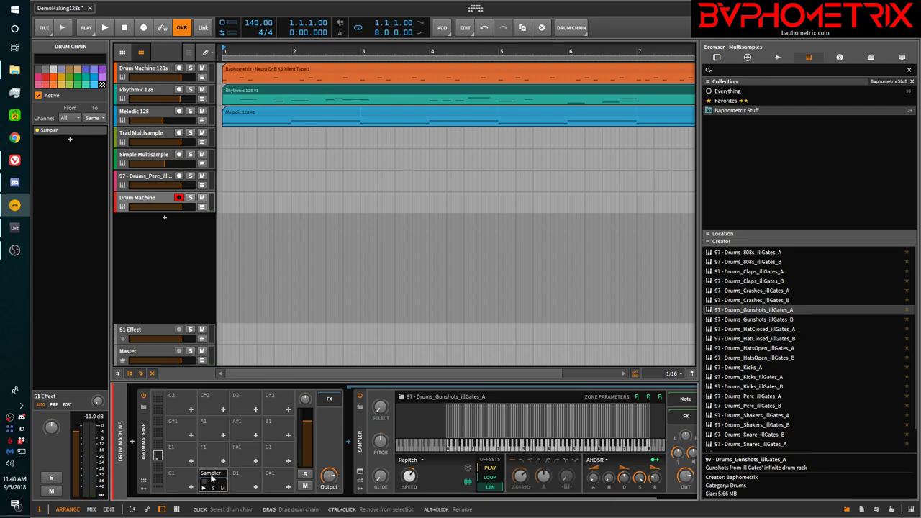
{"action": "left_click_drag", "start_coordinate": [210, 479], "coordinate": [178, 481]}
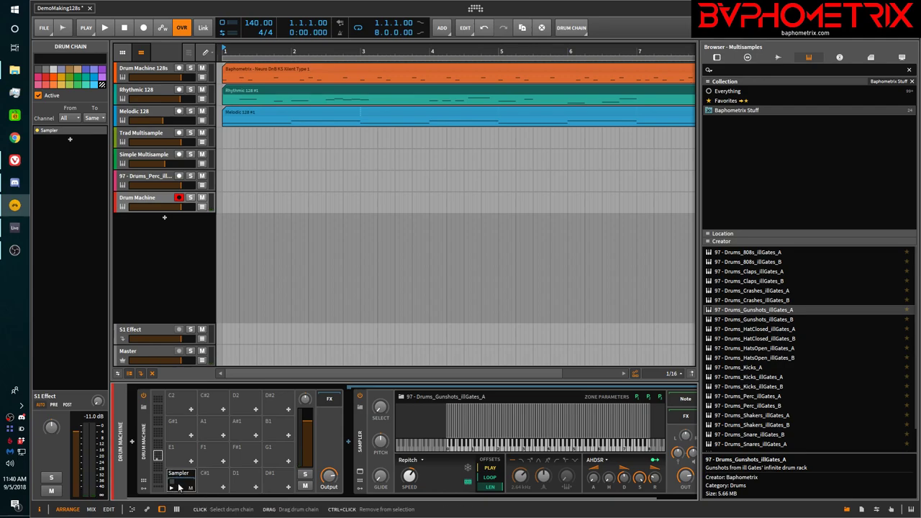
{"action": "left_click", "coordinate": [172, 489]}
{"action": "left_click", "coordinate": [172, 489]}
{"action": "left_click", "coordinate": [173, 489]}
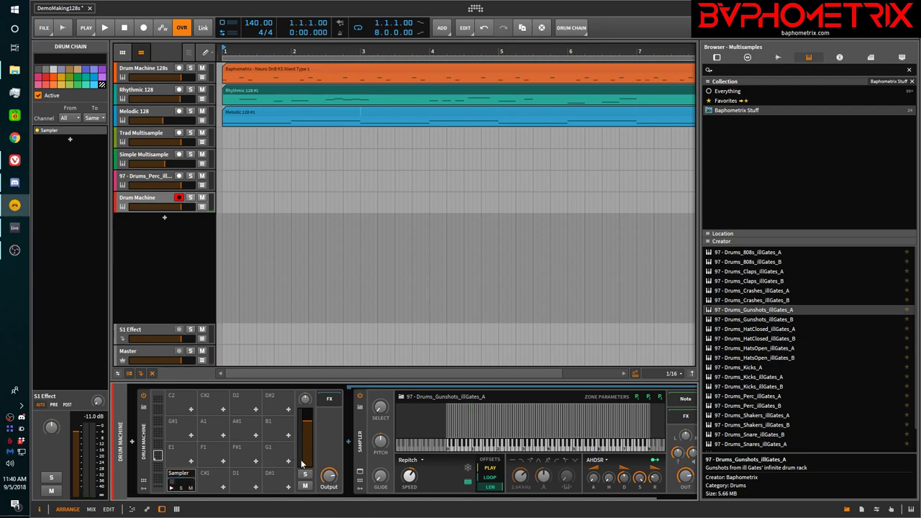
{"action": "left_click", "coordinate": [172, 487]}
{"action": "mouse_move", "coordinate": [193, 476]}
{"action": "left_mouse_down"}
{"action": "mouse_move", "coordinate": [204, 491]}
{"action": "mouse_move", "coordinate": [181, 483]}
{"action": "left_mouse_up"}
{"action": "left_click", "coordinate": [204, 492]}
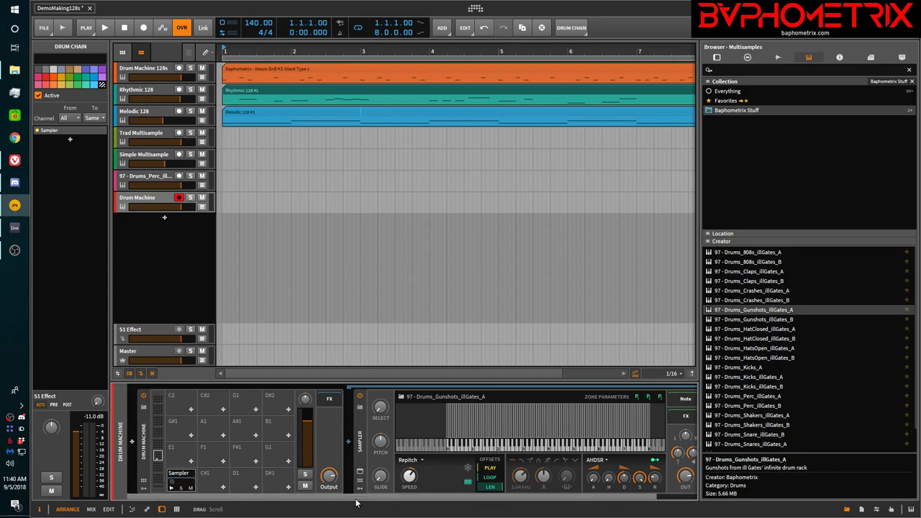
{"action": "scroll", "coordinate": [356, 502], "scroll_direction": "down", "scroll_amount": 2}
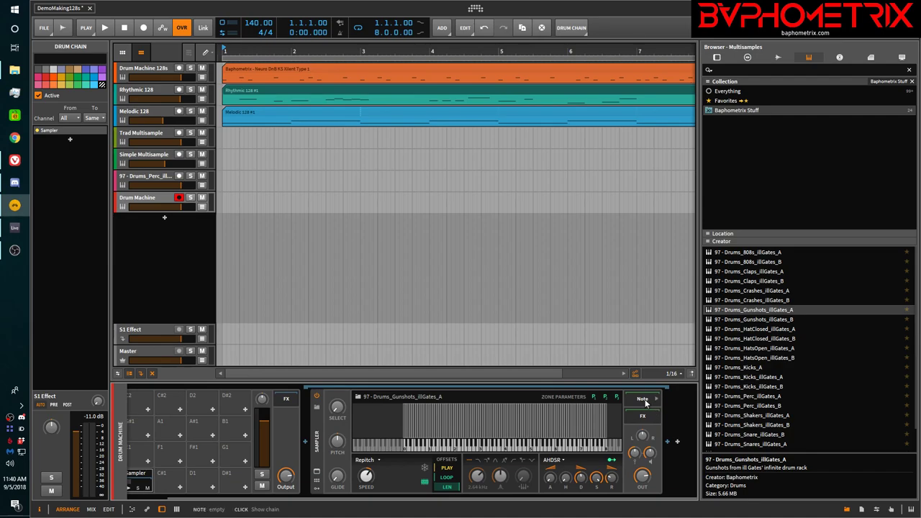
- Pick Note Pitch Shifter from Bitwig's devices of any type to follow the Sampler
{"action": "left_click", "coordinate": [677, 441]}
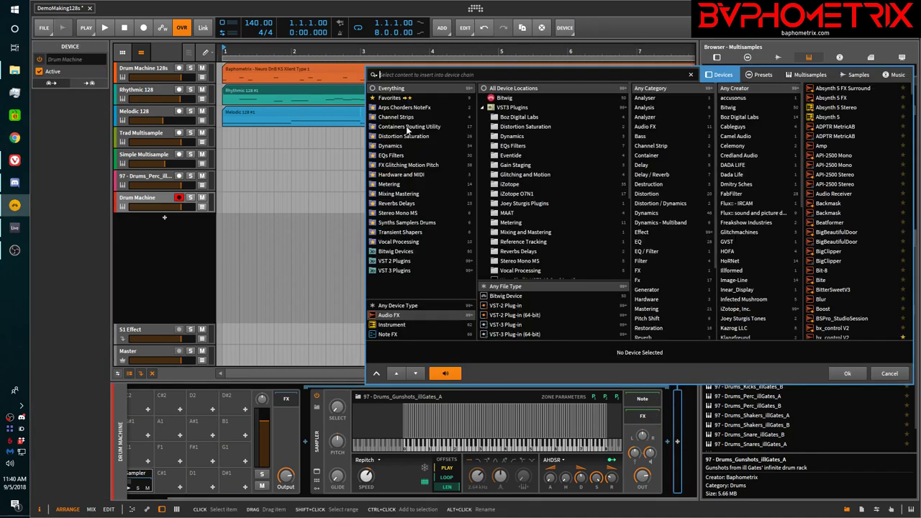
{"action": "left_click", "coordinate": [504, 97]}
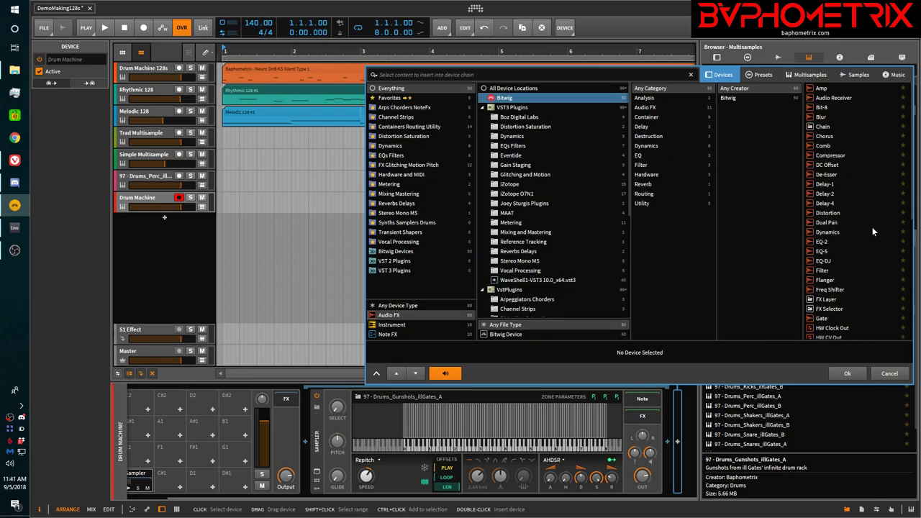
{"action": "scroll", "coordinate": [817, 207], "scroll_direction": "down", "scroll_amount": 5}
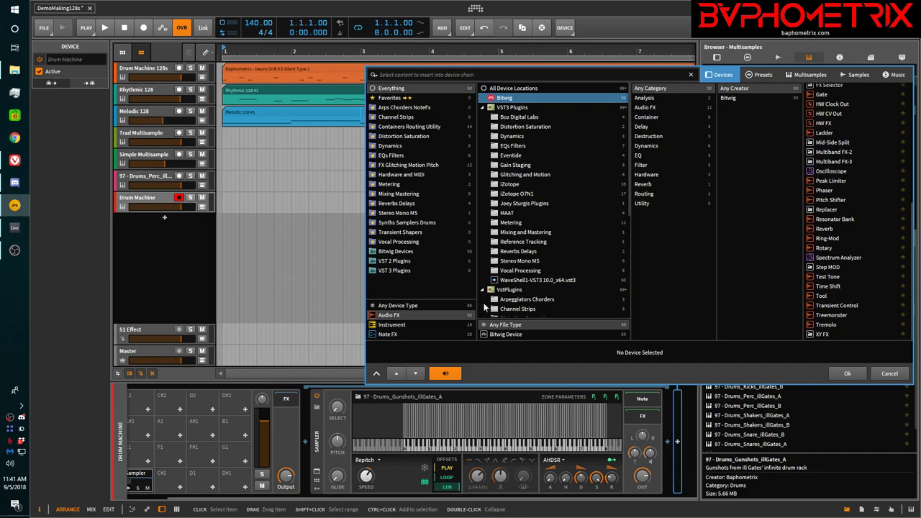
{"action": "left_click", "coordinate": [408, 307]}
{"action": "scroll", "coordinate": [826, 234], "scroll_direction": "down", "scroll_amount": 10}
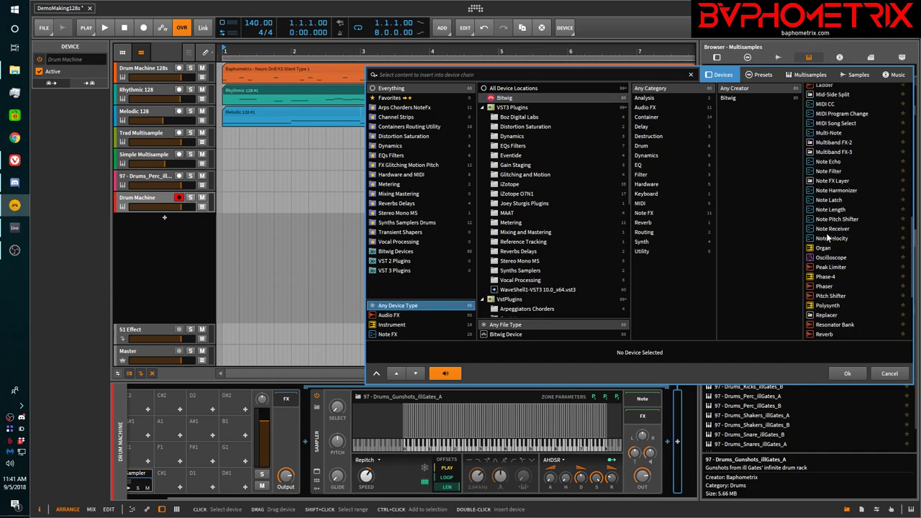
{"action": "scroll", "coordinate": [827, 236], "scroll_direction": "up", "scroll_amount": 5}
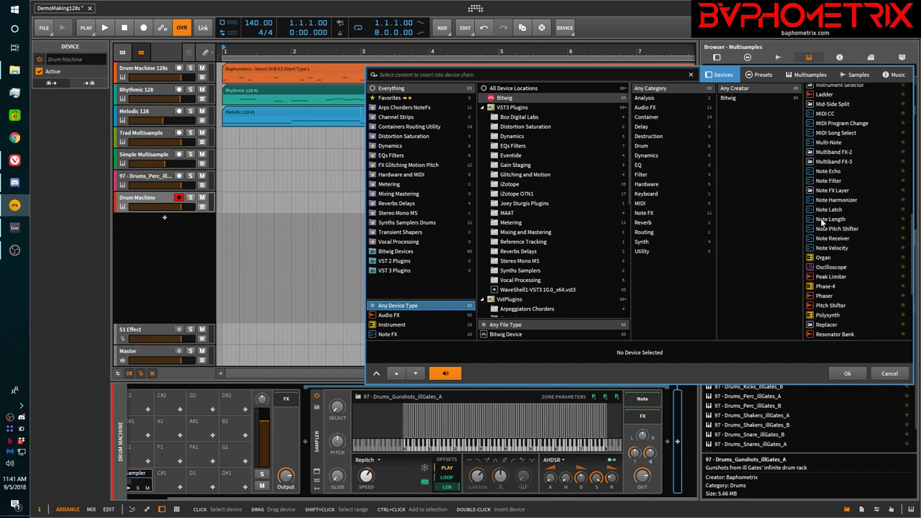
{"action": "left_click", "coordinate": [831, 228]}
- Insert the Note Pitch Shifter and try octave shifts +1, +2, +3, returning to 0
{"action": "left_click", "coordinate": [847, 371]}
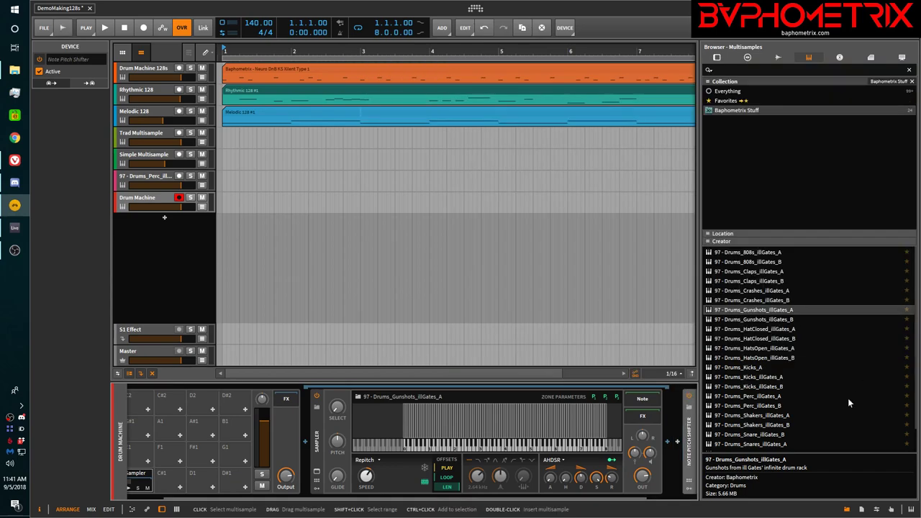
{"action": "left_click_drag", "start_coordinate": [616, 499], "coordinate": [698, 499]}
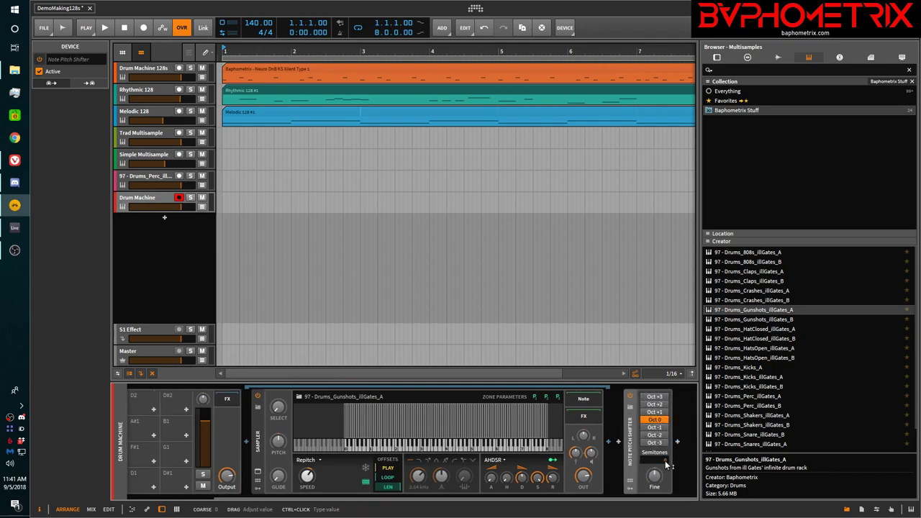
{"action": "left_click", "coordinate": [655, 412]}
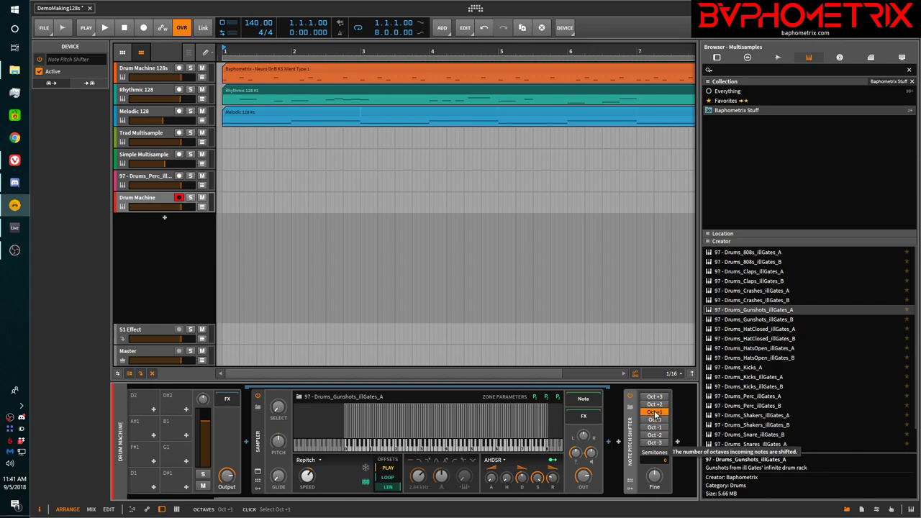
{"action": "left_click", "coordinate": [653, 405]}
{"action": "left_click", "coordinate": [651, 397]}
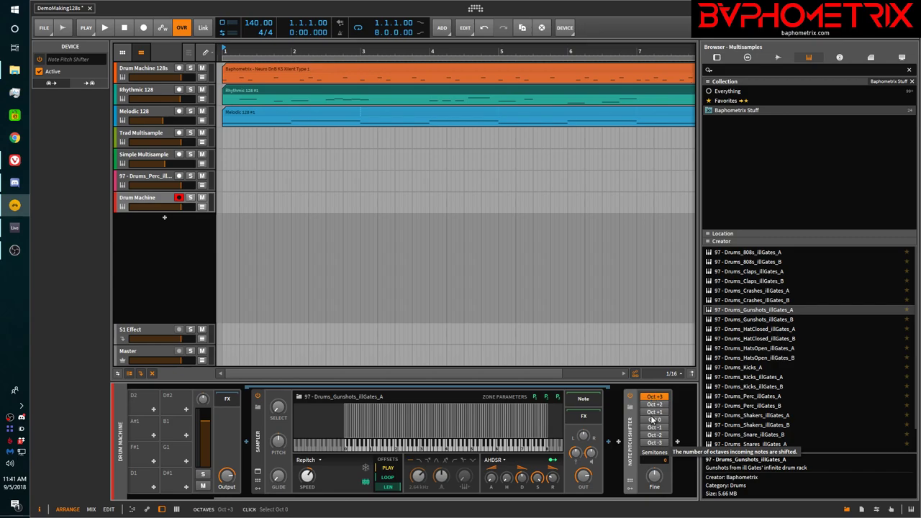
{"action": "left_click", "coordinate": [652, 421]}
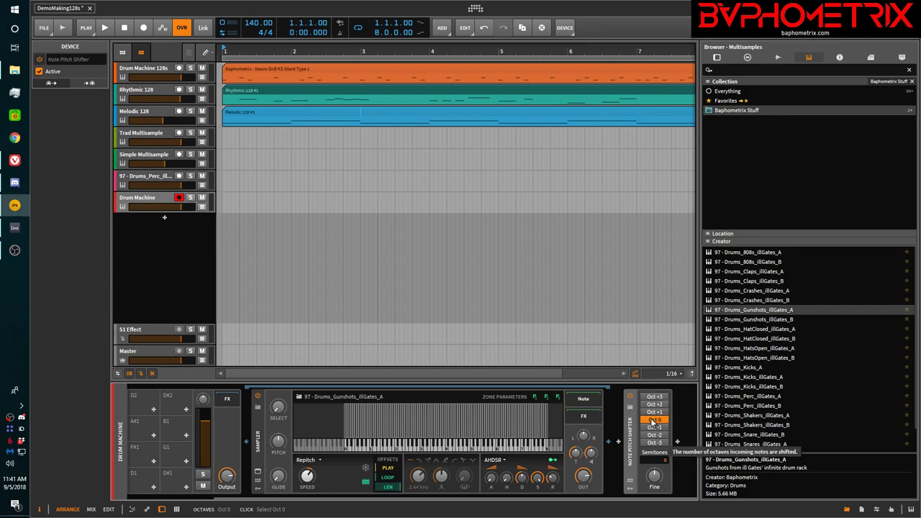
- Sweep the semitone shift through values from +17 to -26, leaving it at -14
{"action": "left_click_drag", "start_coordinate": [659, 458], "coordinate": [659, 446]}
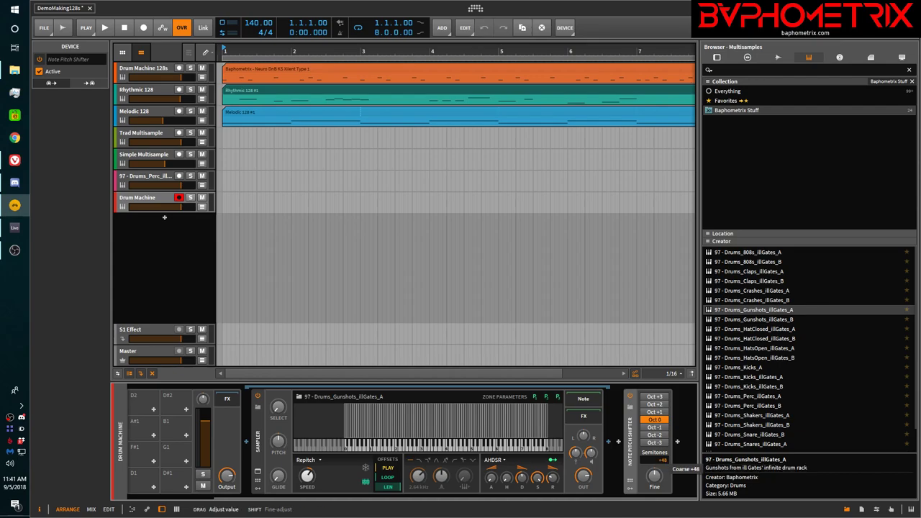
{"action": "left_click_drag", "start_coordinate": [659, 458], "coordinate": [659, 478]}
{"action": "left_click_drag", "start_coordinate": [654, 459], "coordinate": [654, 451]}
{"action": "left_click_drag", "start_coordinate": [662, 458], "coordinate": [662, 458]}
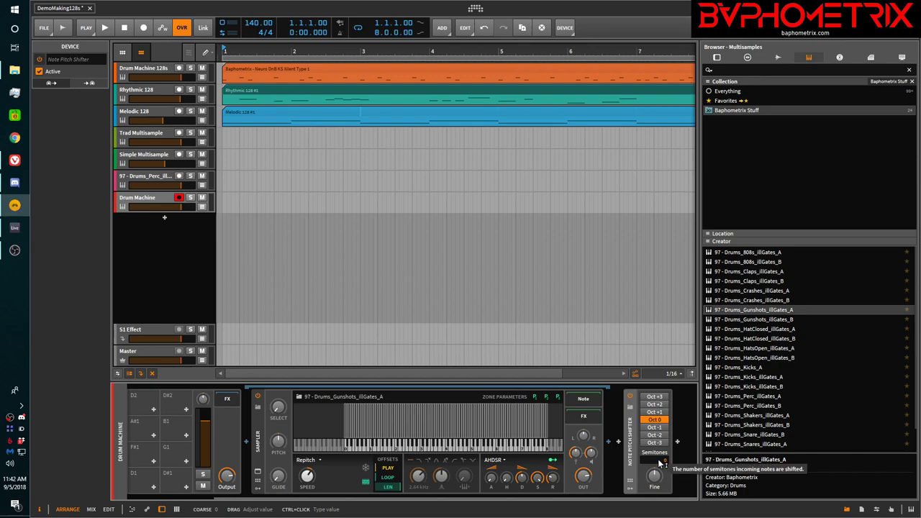
{"action": "left_click_drag", "start_coordinate": [658, 462], "coordinate": [658, 462]}
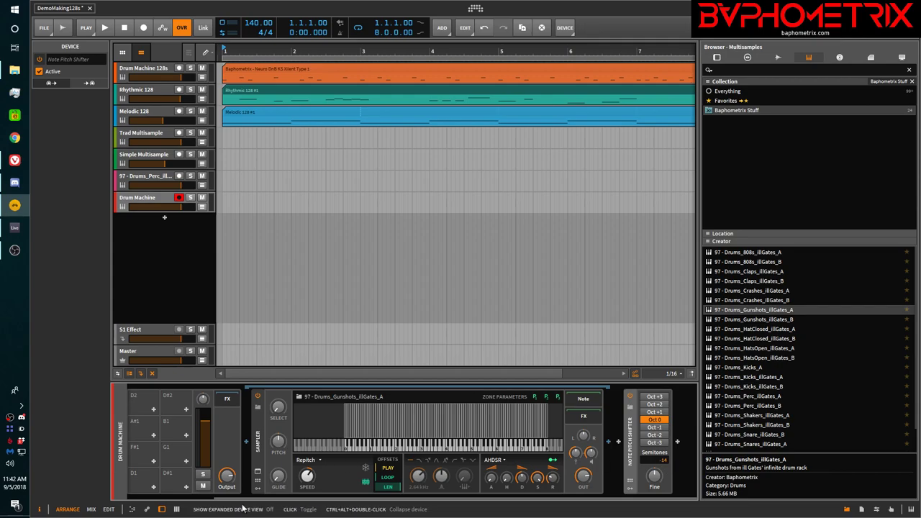
{"action": "left_click_drag", "start_coordinate": [304, 498], "coordinate": [180, 494]}
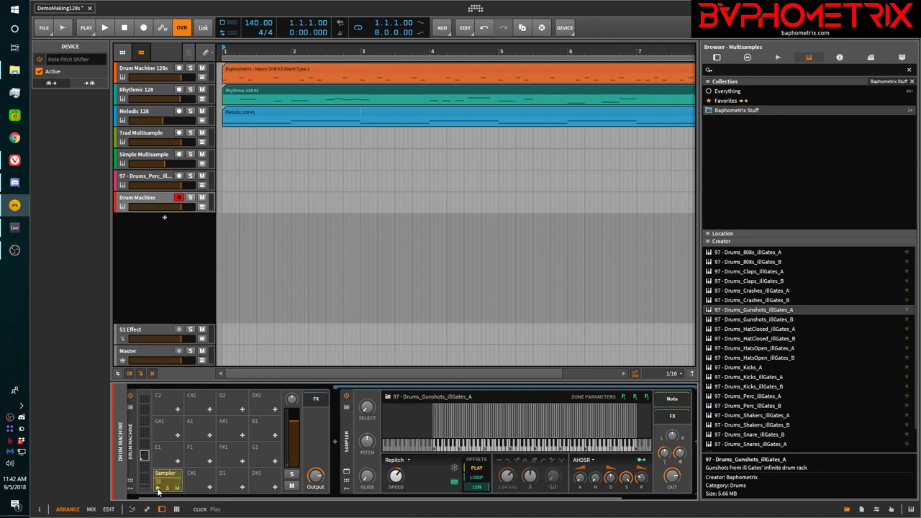
- Collapse and reopen the Sampler's note-effect chain so the Note Pitch Shifter shows beside it
{"action": "left_click_drag", "start_coordinate": [349, 501], "coordinate": [427, 505]}
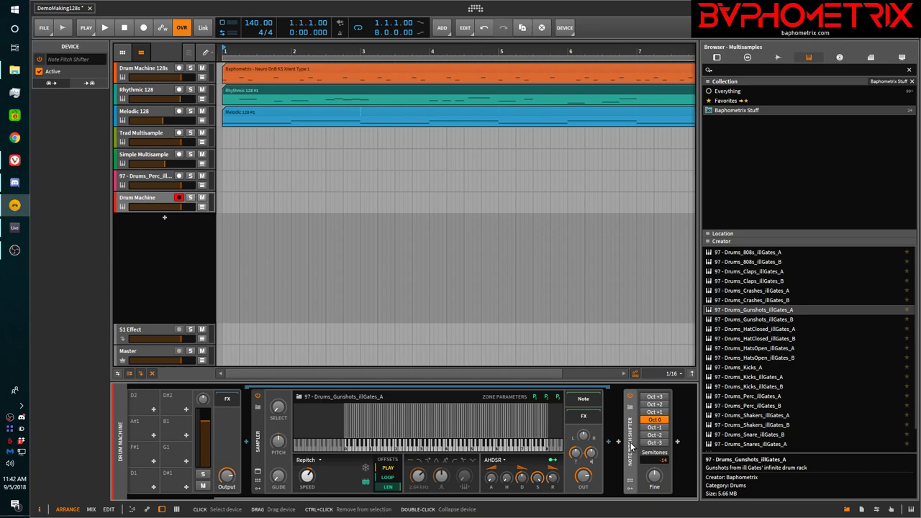
{"action": "left_click", "coordinate": [585, 399]}
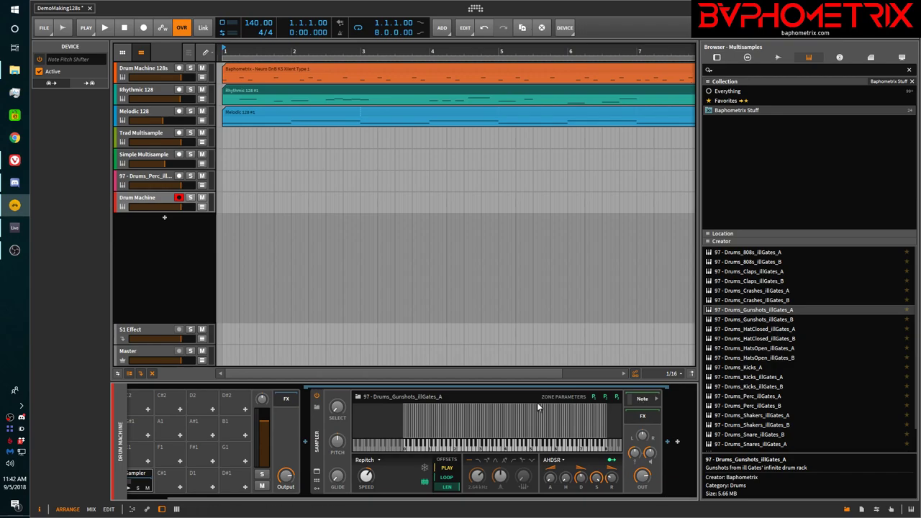
{"action": "left_click", "coordinate": [634, 404]}
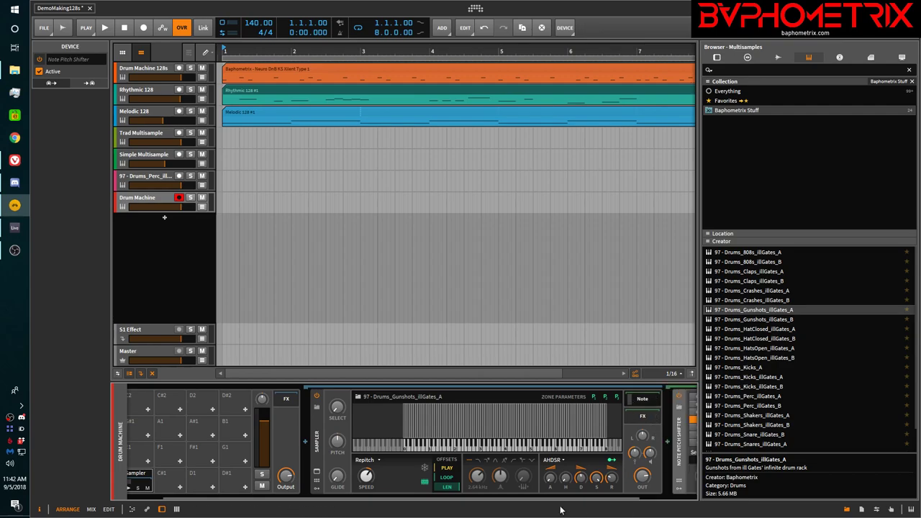
{"action": "scroll", "coordinate": [568, 504], "scroll_direction": "right", "scroll_amount": 3}
{"action": "scroll", "coordinate": [586, 506], "scroll_direction": "left", "scroll_amount": 1}
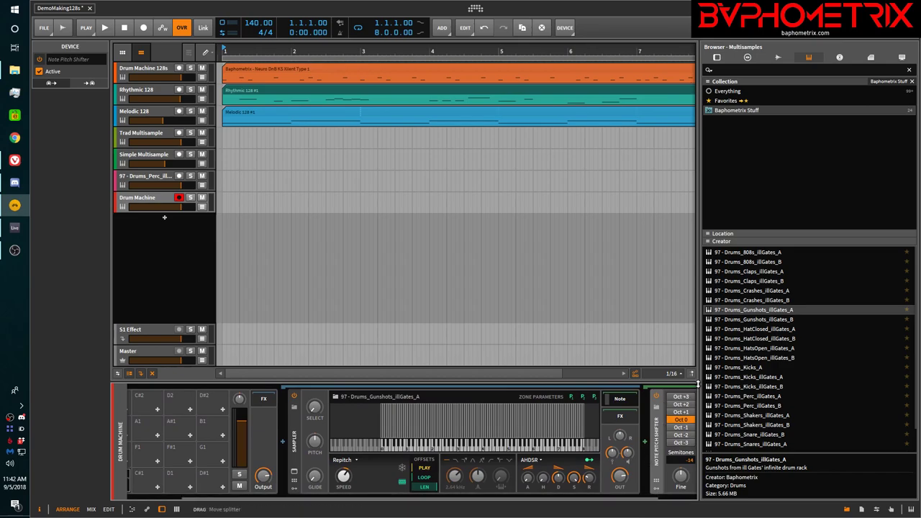
- Narrow the browser to widen the device area and audition the gunshot pad
{"action": "left_click_drag", "start_coordinate": [699, 382], "coordinate": [817, 382]}
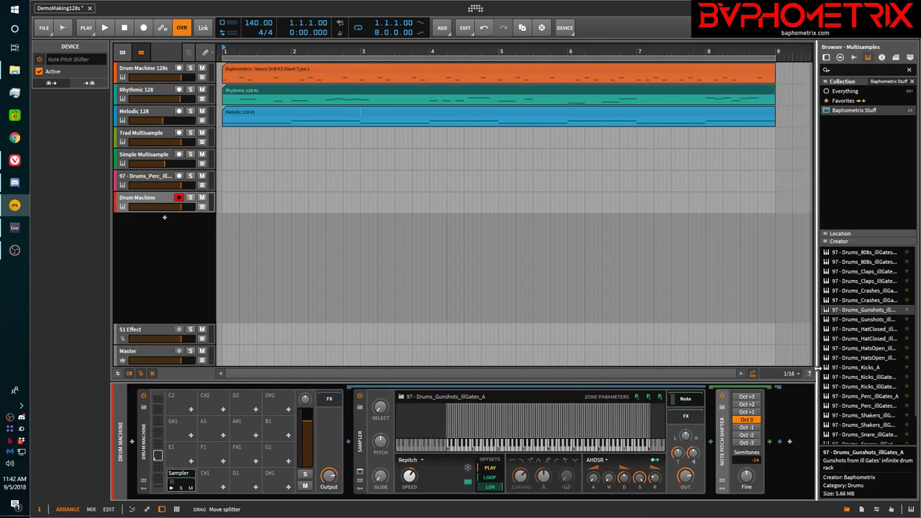
{"action": "left_click", "coordinate": [172, 490]}
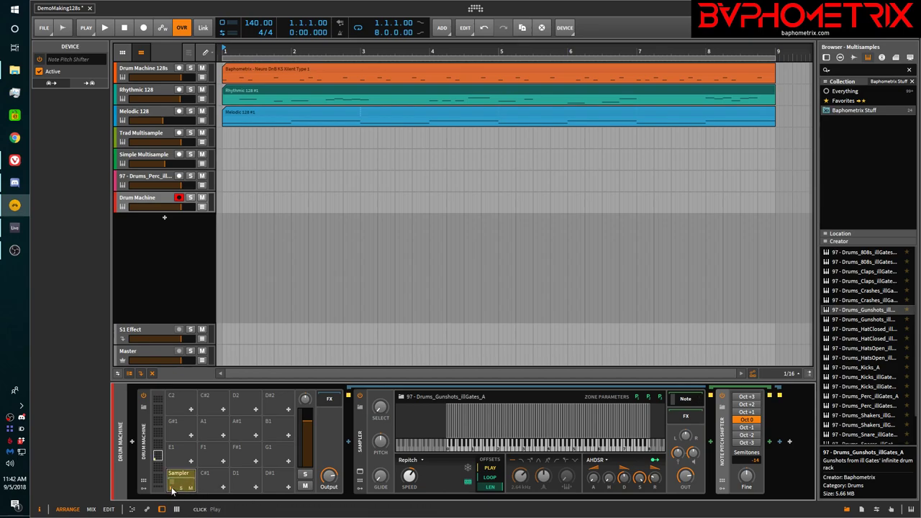
{"action": "left_click", "coordinate": [172, 489]}
{"action": "left_click", "coordinate": [172, 489]}
{"action": "left_click", "coordinate": [172, 489]}
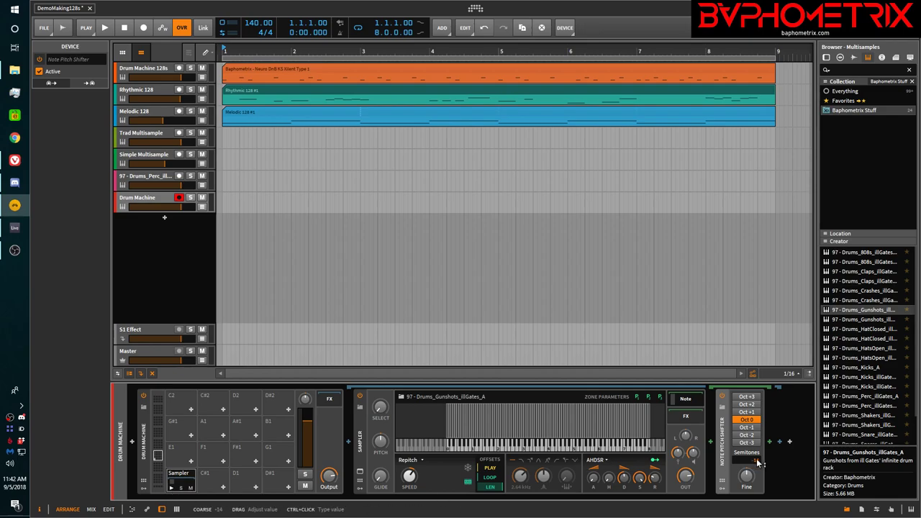
- Adjust the semitone shift between -10 and -7, then open it for direct entry
{"action": "left_click_drag", "start_coordinate": [758, 464], "coordinate": [758, 457]}
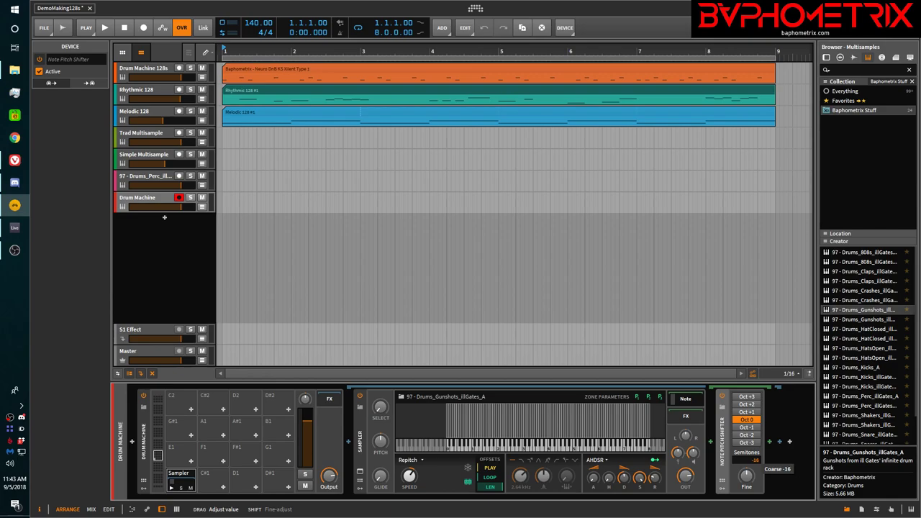
{"action": "left_click_drag", "start_coordinate": [755, 459], "coordinate": [755, 454]}
{"action": "left_click_drag", "start_coordinate": [754, 460], "coordinate": [755, 459]}
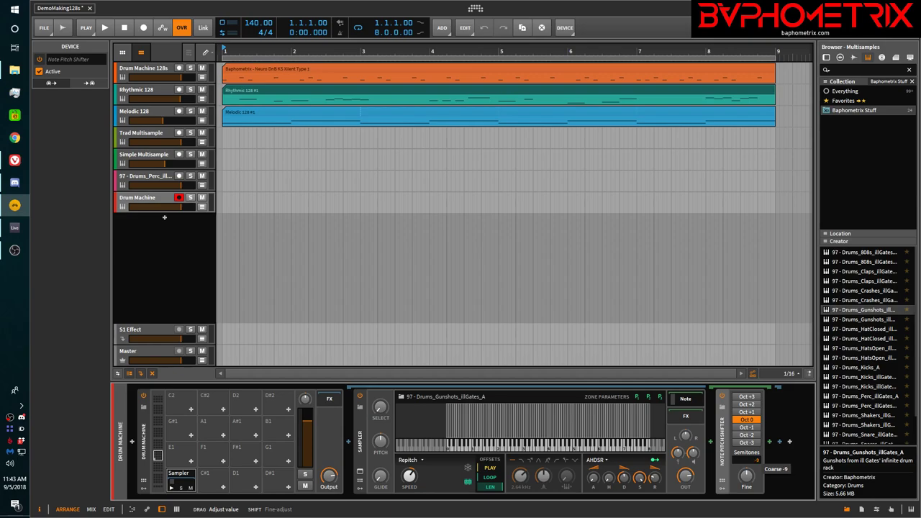
{"action": "double_click", "coordinate": [756, 459]}
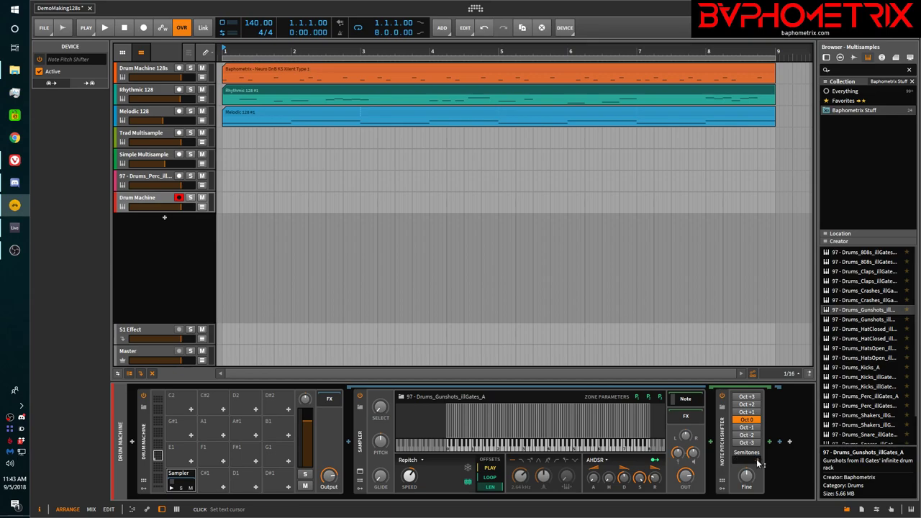
- Confirm the semitone value of 0 and audition the gunshot pad
{"action": "key", "text": "Return"}
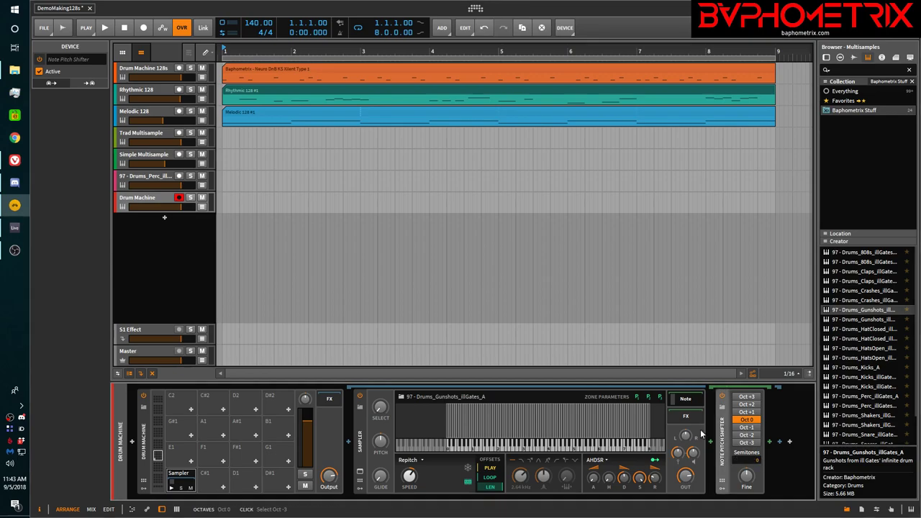
{"action": "left_click", "coordinate": [173, 490]}
{"action": "left_click", "coordinate": [173, 489]}
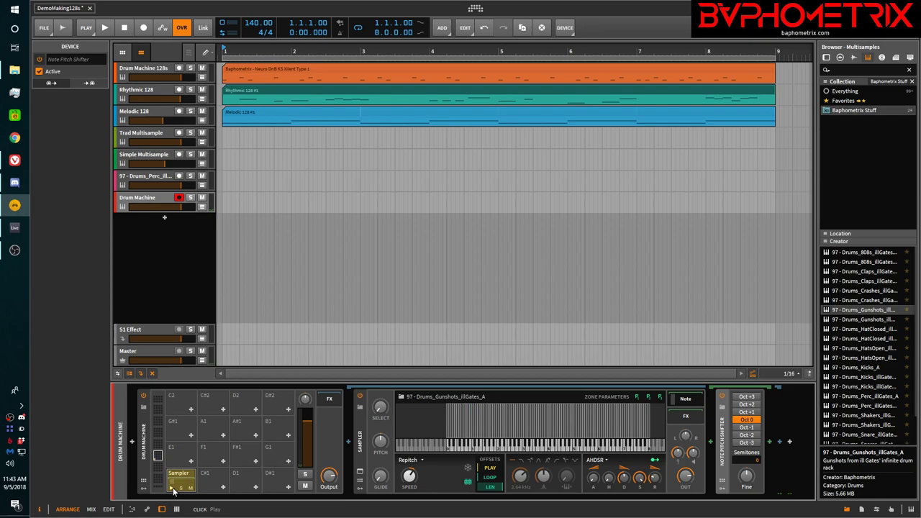
{"action": "left_click", "coordinate": [172, 490]}
{"action": "left_click", "coordinate": [173, 490]}
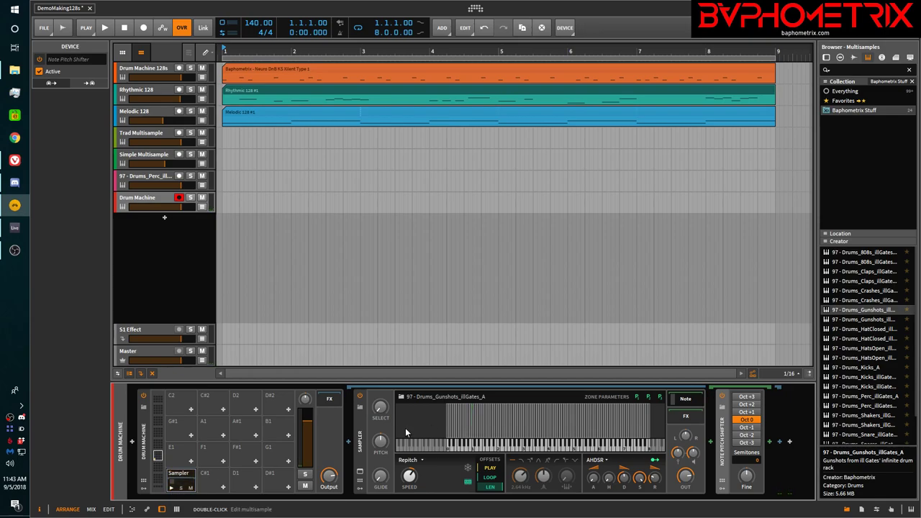
- Shift incoming notes up one octave and audition the gunshot pad repeatedly
{"action": "left_click", "coordinate": [748, 411]}
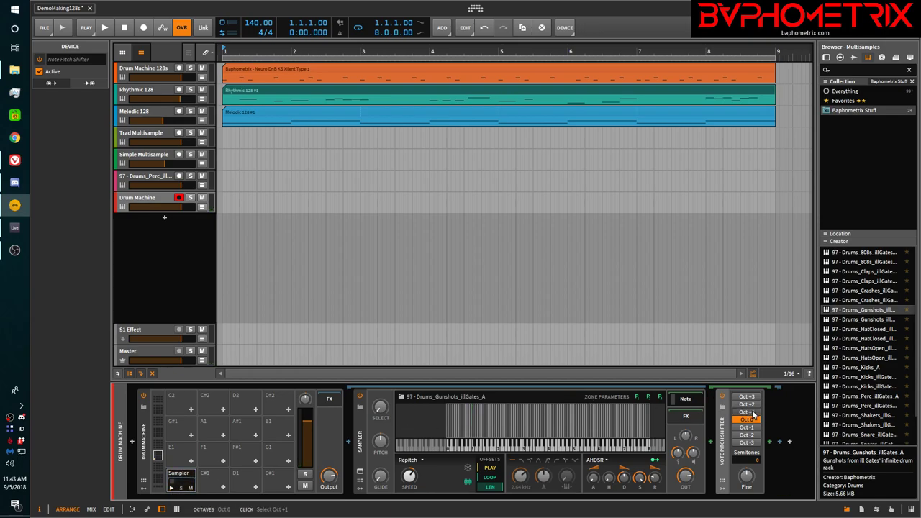
{"action": "left_click", "coordinate": [173, 491]}
{"action": "left_click", "coordinate": [173, 491]}
{"action": "left_click", "coordinate": [173, 491]}
{"action": "left_click", "coordinate": [173, 490]}
{"action": "left_click", "coordinate": [173, 490]}
{"action": "left_click", "coordinate": [173, 491]}
{"action": "left_click", "coordinate": [173, 491]}
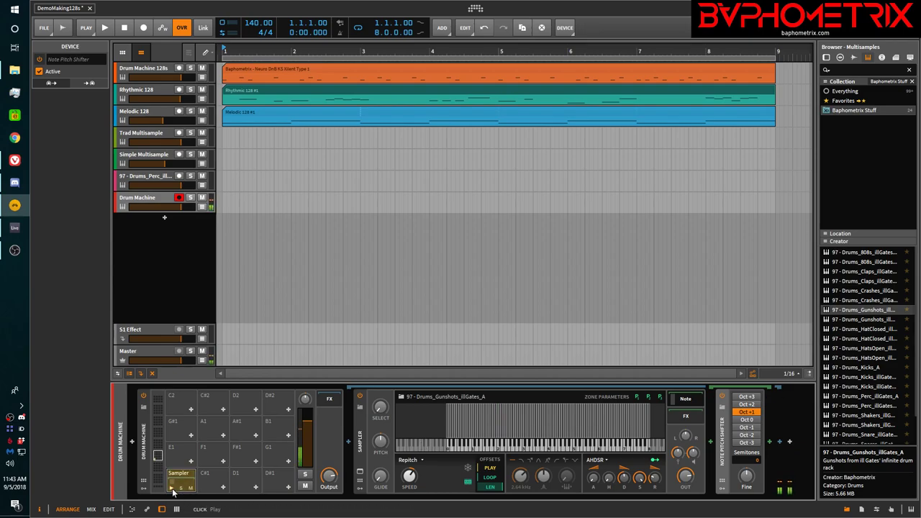
- Return the octave to 0, raise the semitone shift to +2, and audition each setting
{"action": "left_click", "coordinate": [748, 420]}
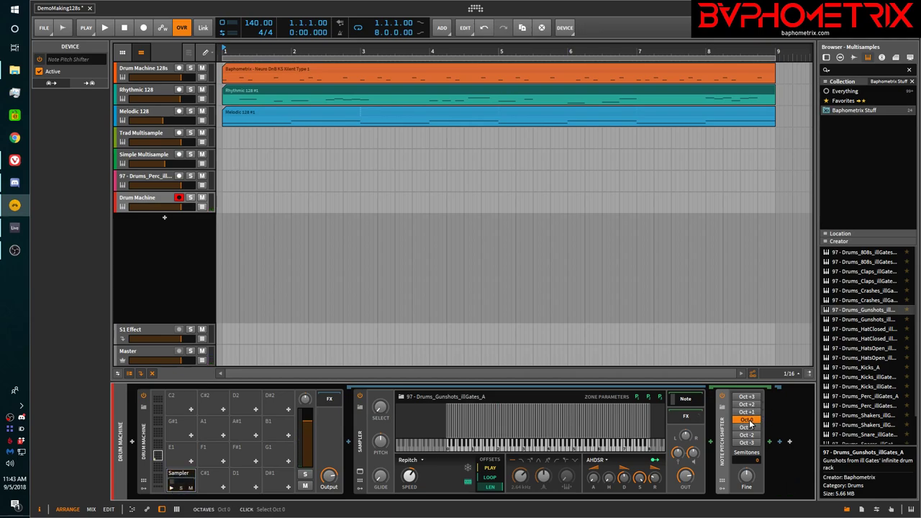
{"action": "left_click", "coordinate": [172, 490]}
{"action": "left_click", "coordinate": [172, 491]}
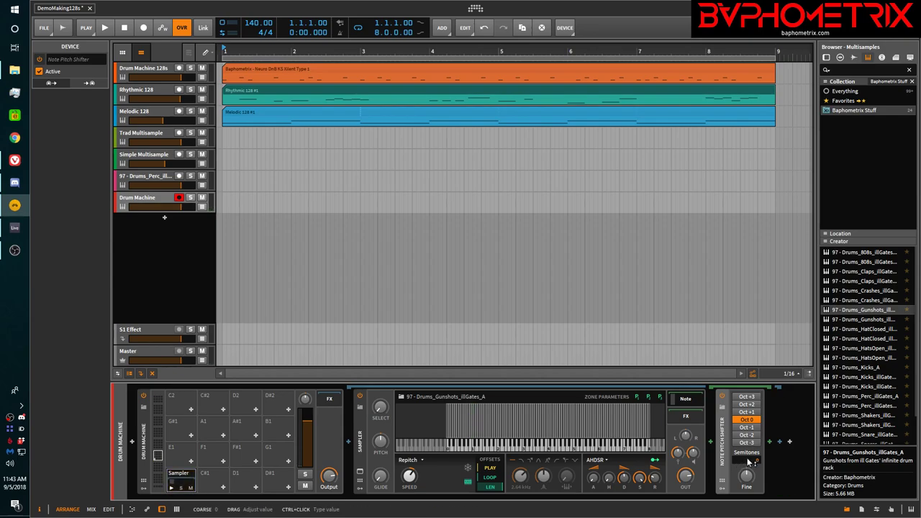
{"action": "left_click_drag", "start_coordinate": [756, 461], "coordinate": [755, 455]}
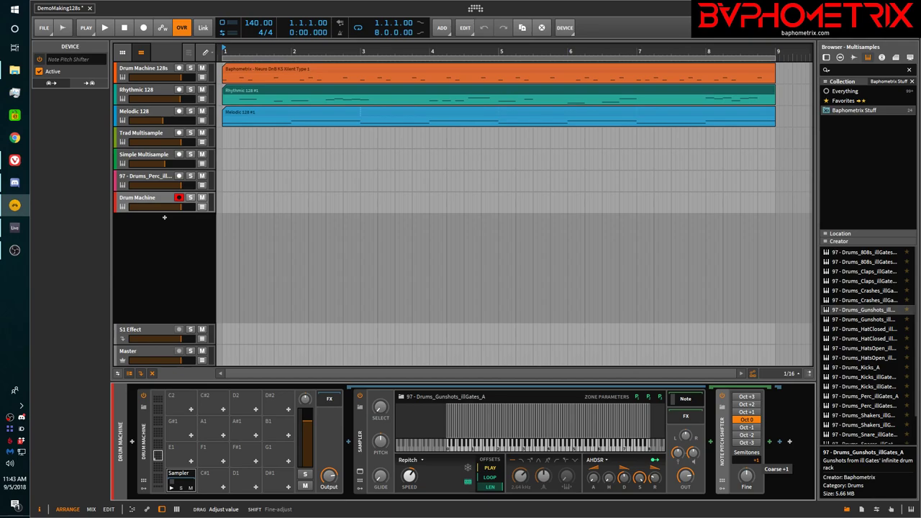
{"action": "left_click", "coordinate": [172, 491]}
{"action": "left_click", "coordinate": [172, 491]}
{"action": "left_click", "coordinate": [171, 490]}
{"action": "left_click", "coordinate": [172, 491]}
{"action": "left_click", "coordinate": [172, 491]}
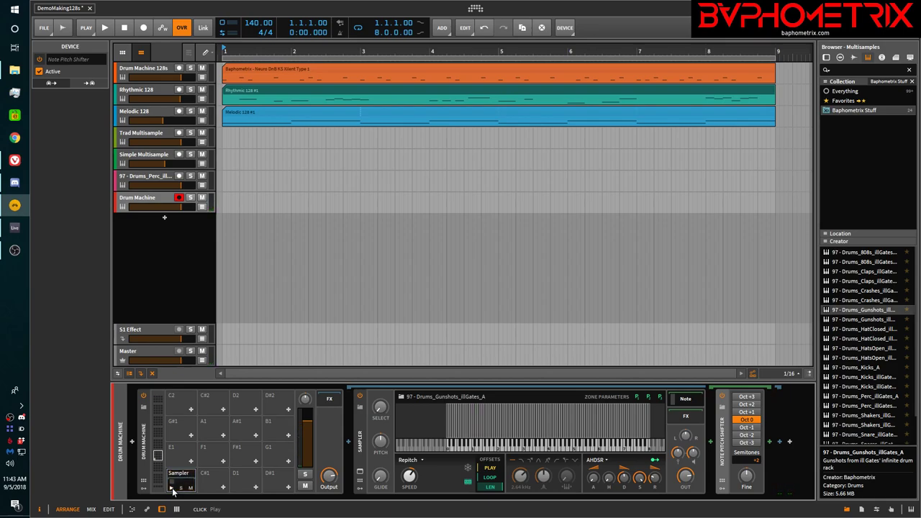
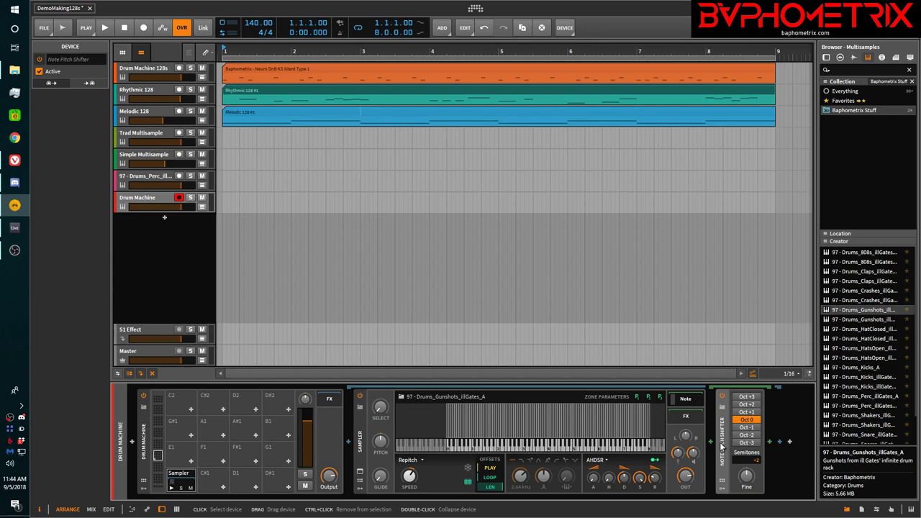
- Duplicate the Note Pitch Shifter, zero both shifters' Semitones, and set the first to Oct +3
{"action": "key", "text": "ctrl+d"}
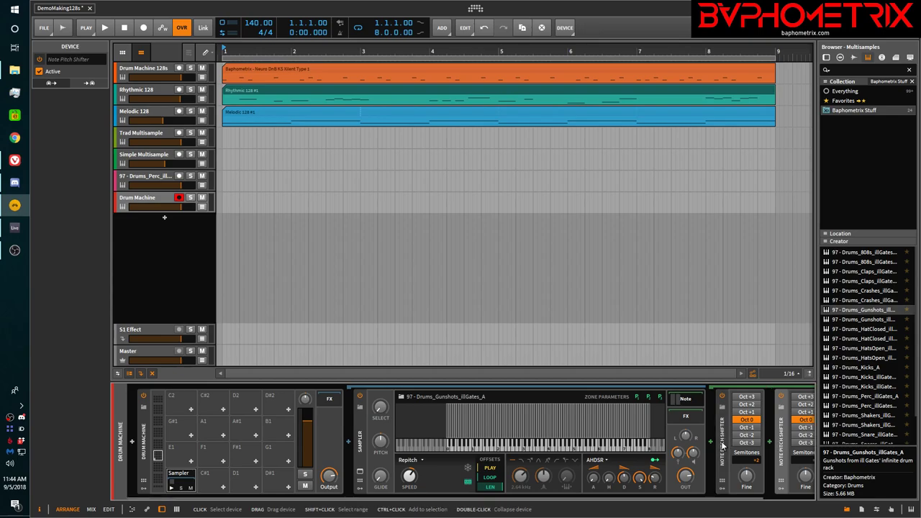
{"action": "scroll", "coordinate": [669, 497], "scroll_direction": "down", "scroll_amount": 2}
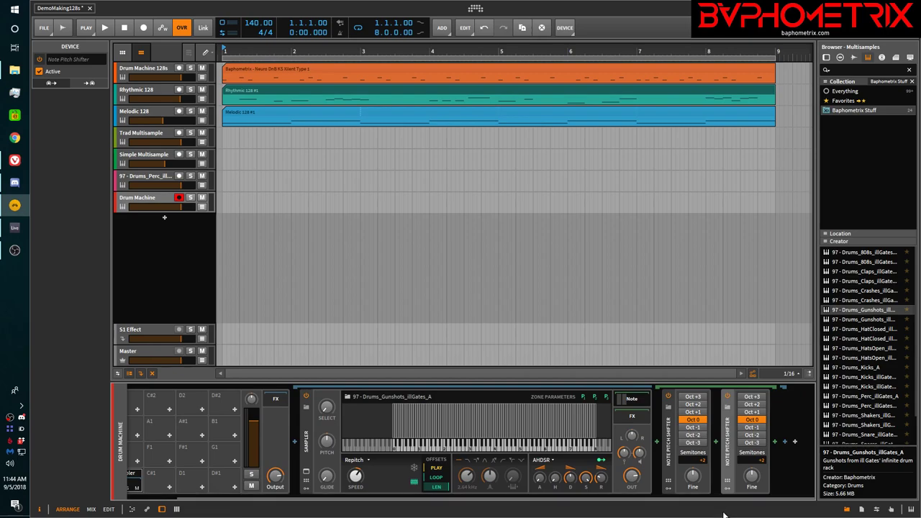
{"action": "double_click", "coordinate": [699, 459]}
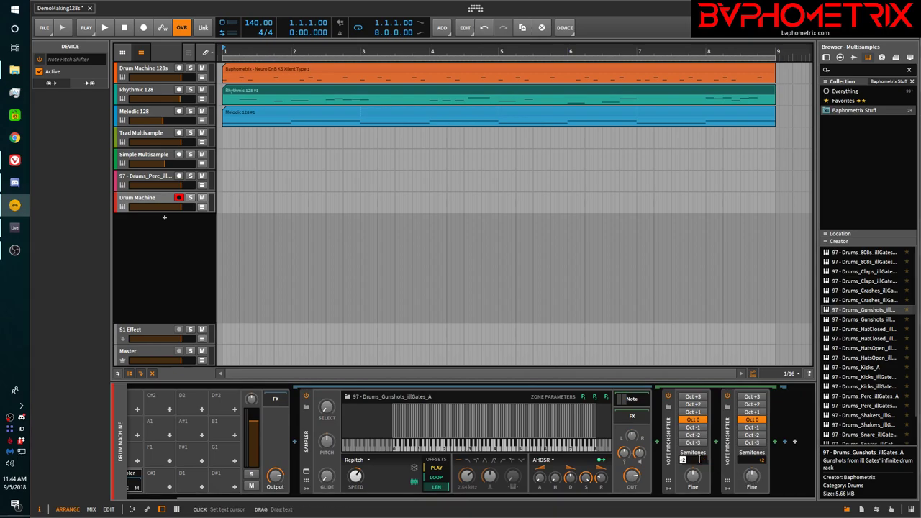
{"action": "type", "text": "0"}
{"action": "left_click", "coordinate": [709, 467]}
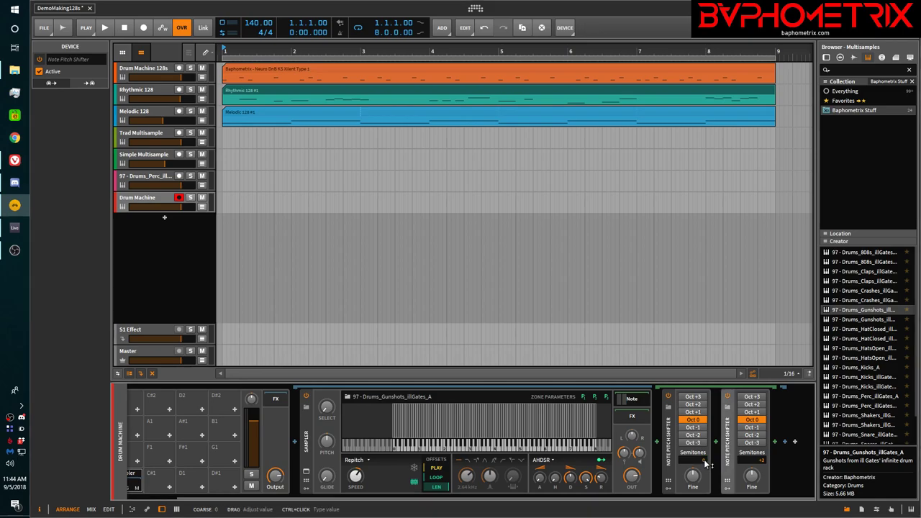
{"action": "left_click", "coordinate": [764, 464], "text": "ctrl"}
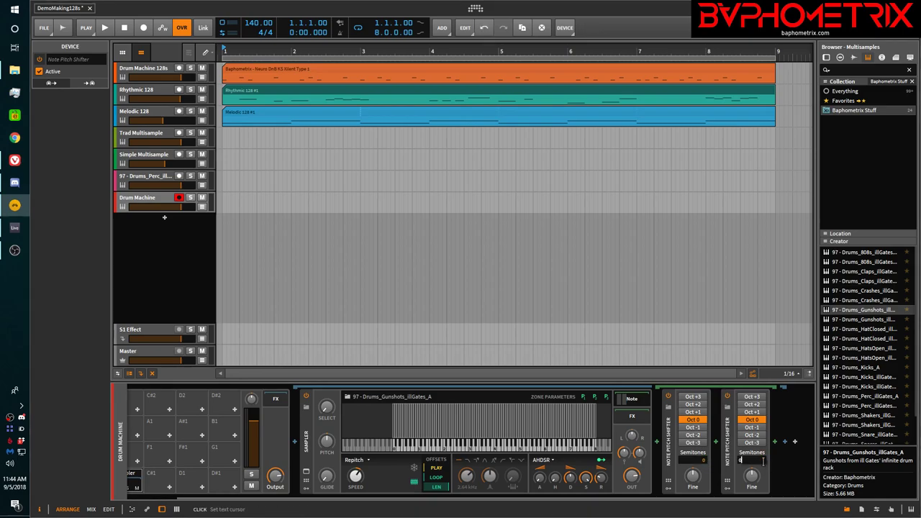
{"action": "left_click", "coordinate": [766, 466]}
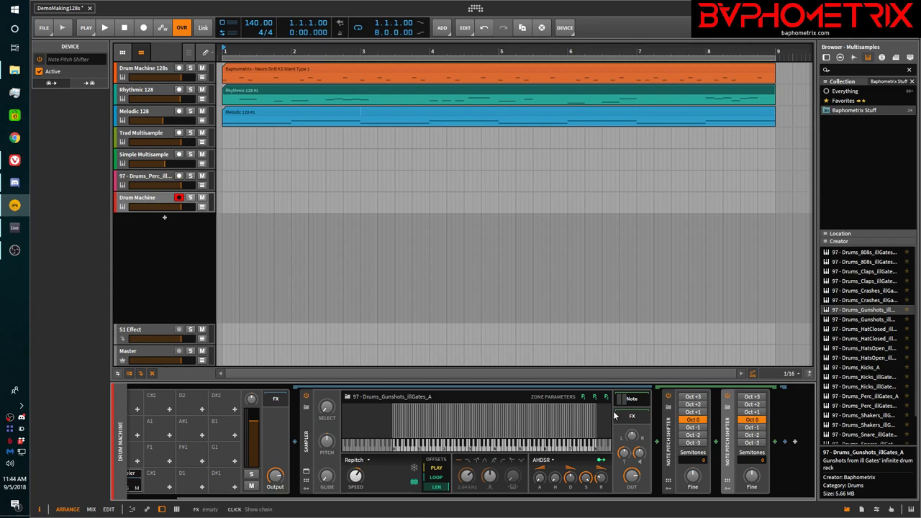
{"action": "left_click", "coordinate": [693, 396]}
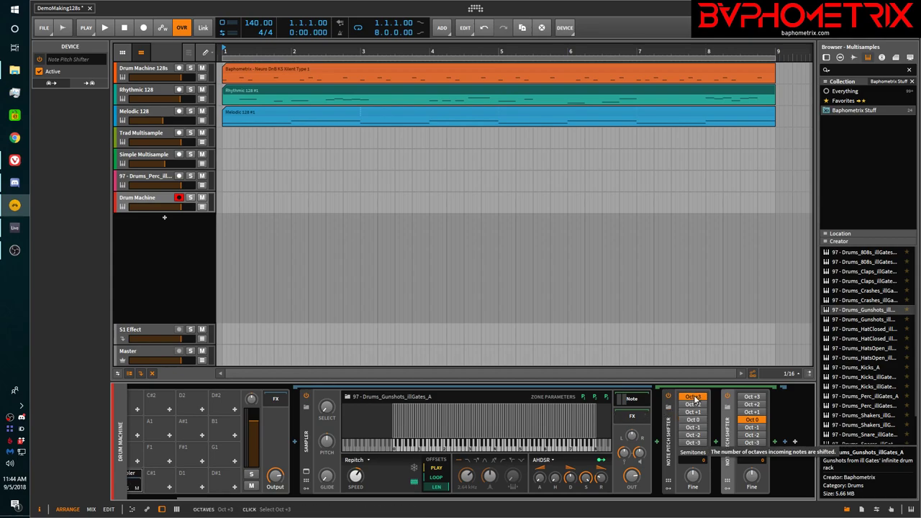
{"action": "left_click_drag", "start_coordinate": [343, 499], "coordinate": [315, 497]}
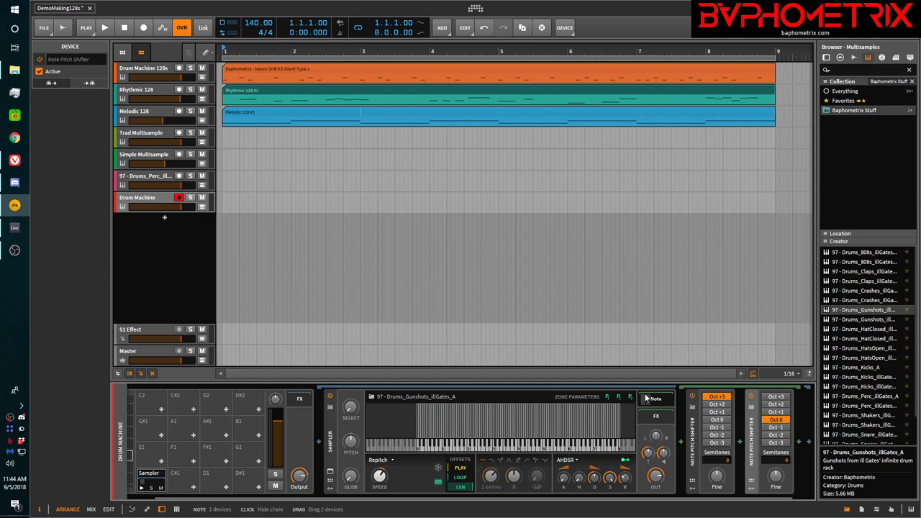
- Audition the gunshot Sampler pad a few times
{"action": "left_click", "coordinate": [140, 489]}
{"action": "left_click", "coordinate": [140, 490]}
{"action": "left_click", "coordinate": [140, 489]}
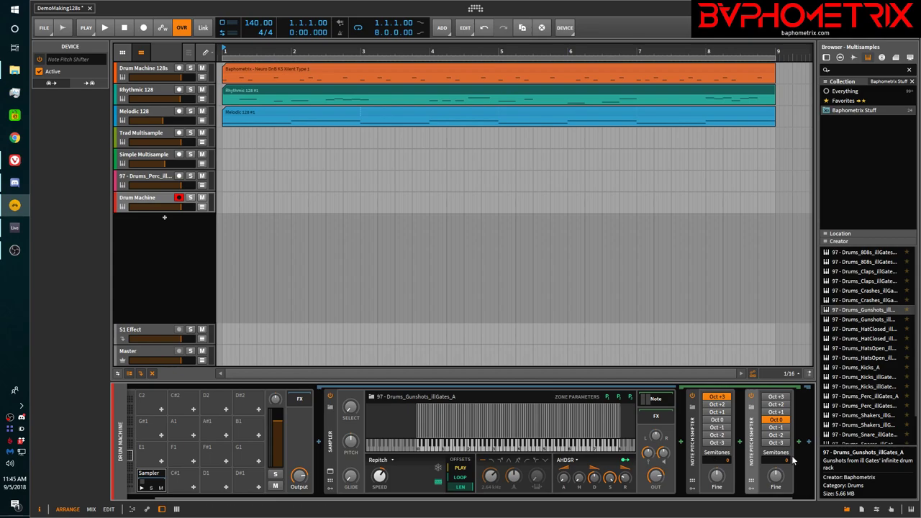
- Set the second pitch shifter's Semitones to -1 and reveal the Sampler's remote controls
{"action": "left_click_drag", "start_coordinate": [783, 465], "coordinate": [776, 475]}
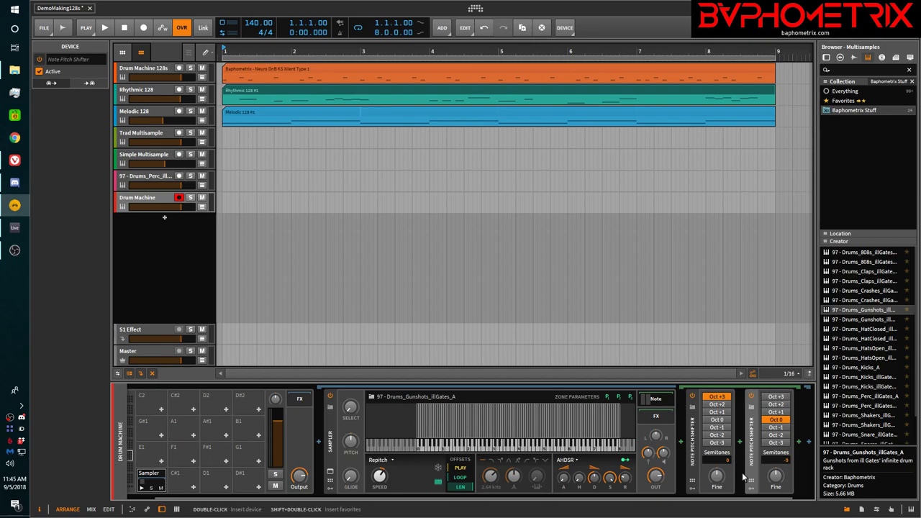
{"action": "left_click_drag", "start_coordinate": [776, 475], "coordinate": [776, 475]}
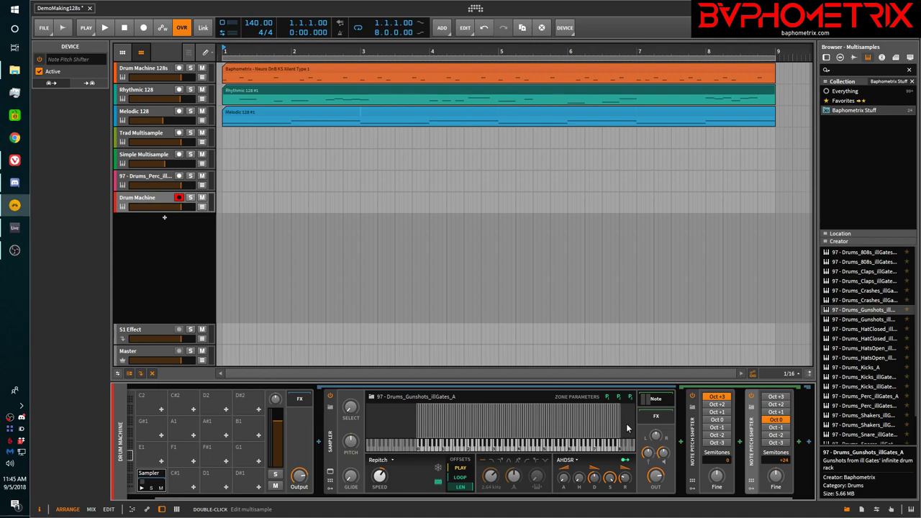
{"action": "left_click", "coordinate": [783, 461], "text": "ctrl"}
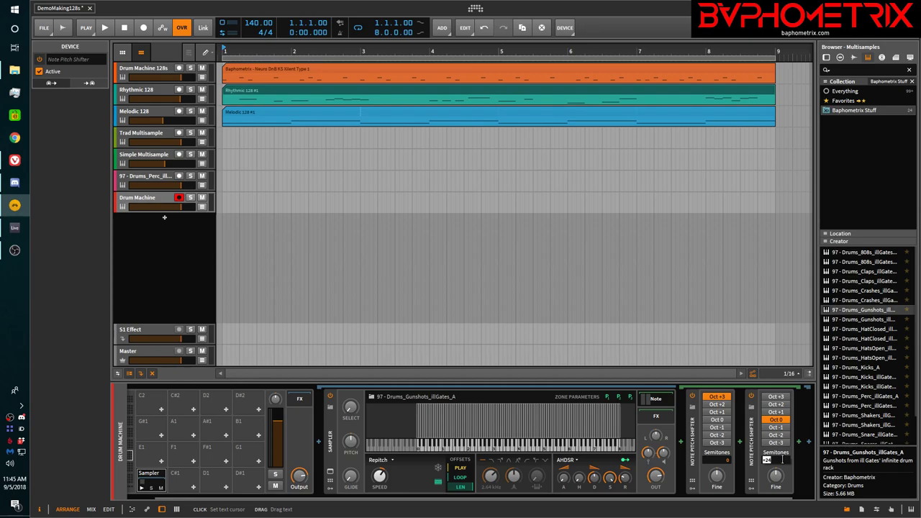
{"action": "type", "text": "-1"}
{"action": "key", "text": "Return"}
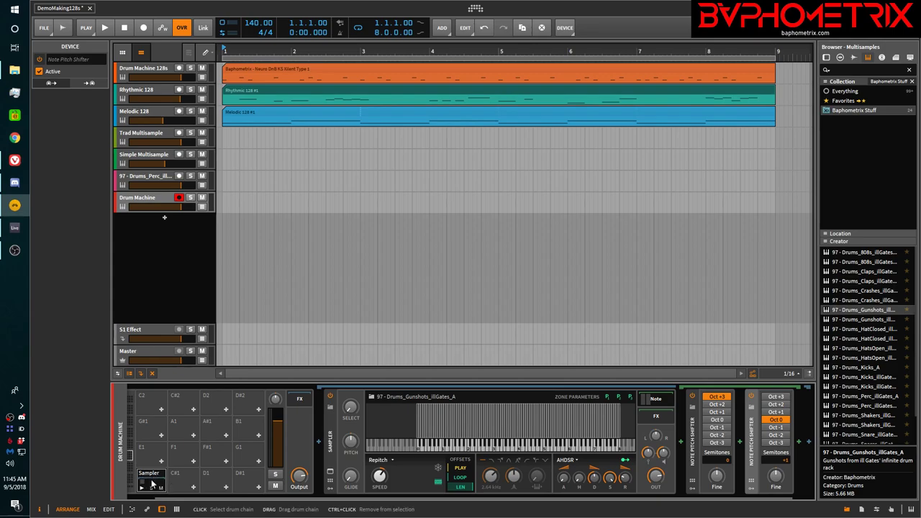
{"action": "left_click", "coordinate": [330, 482]}
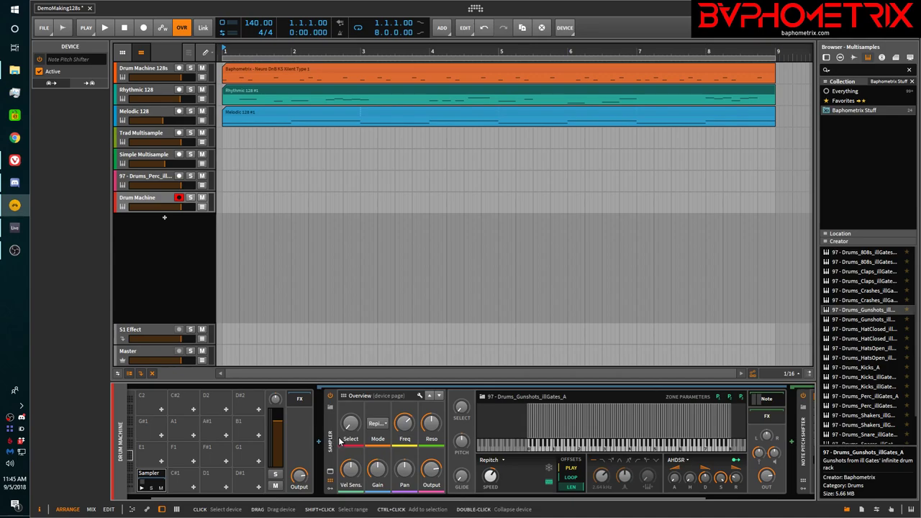
- Add a Perform preset remote-controls page and map its first knob to Semitones
{"action": "left_click", "coordinate": [421, 397]}
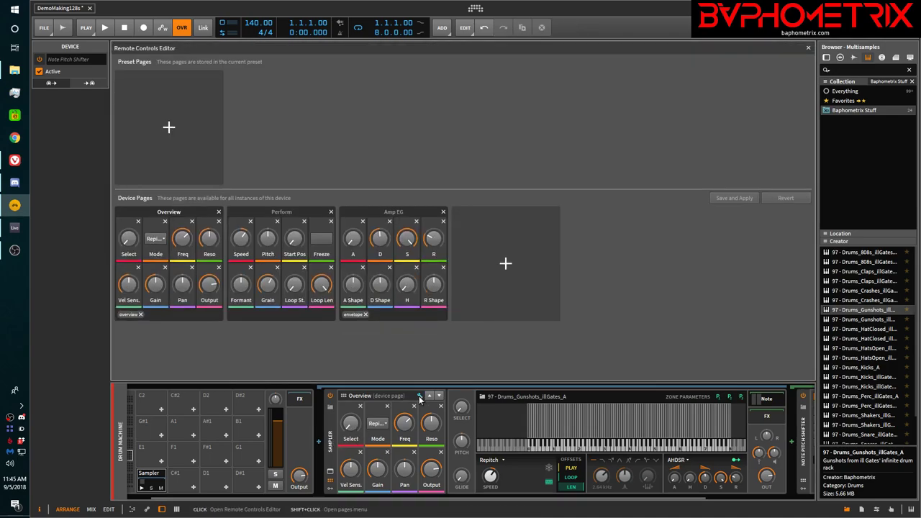
{"action": "left_click", "coordinate": [169, 128]}
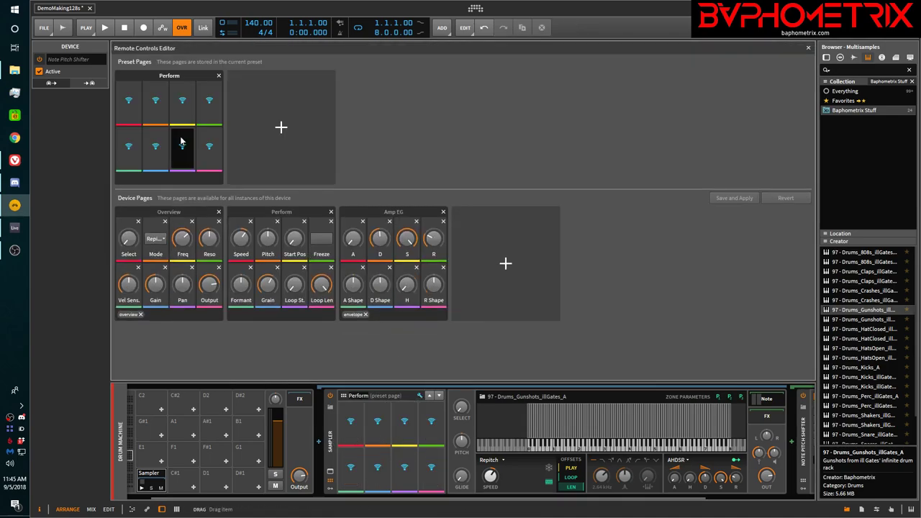
{"action": "left_click", "coordinate": [421, 396]}
{"action": "left_click_drag", "start_coordinate": [567, 501], "coordinate": [672, 501]}
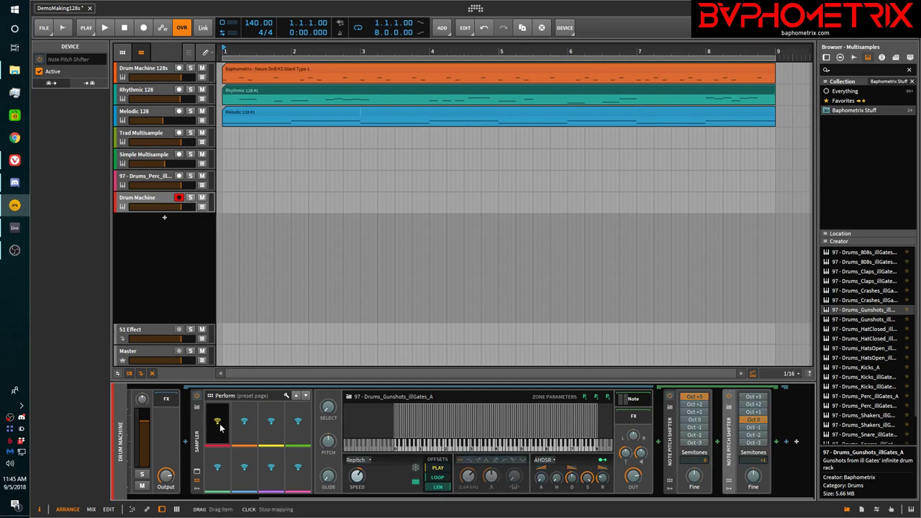
{"action": "left_click", "coordinate": [755, 461]}
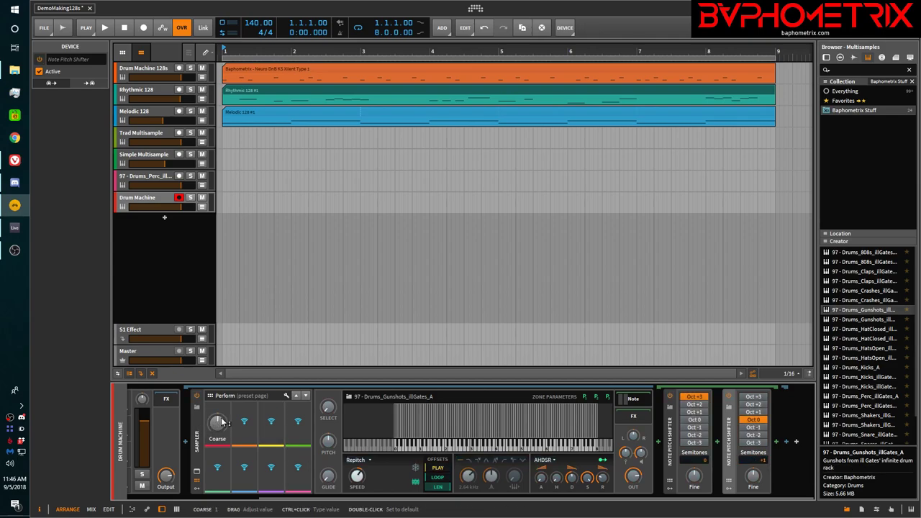
- Test the new Coarse knob's range, then rename it to Selector
{"action": "mouse_move", "coordinate": [217, 423]}
{"action": "left_click_drag", "start_coordinate": [218, 423], "coordinate": [217, 416]}
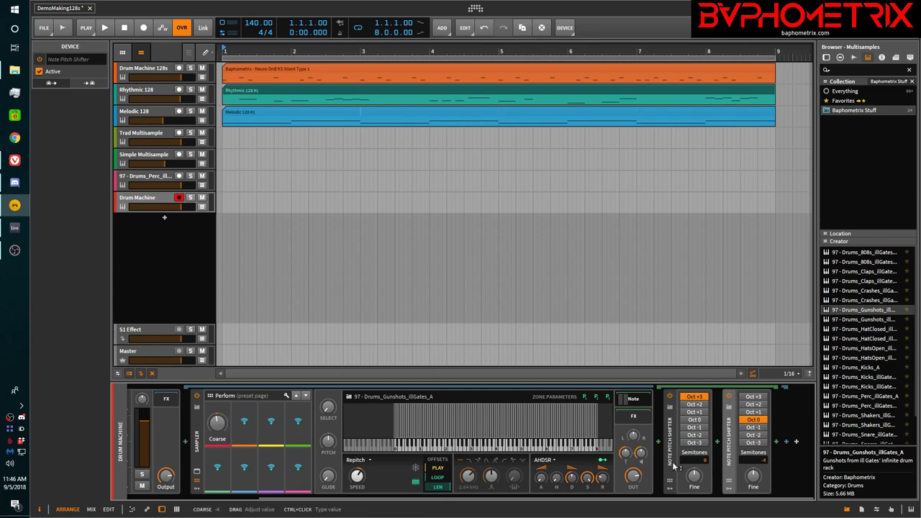
{"action": "left_click_drag", "start_coordinate": [221, 427], "coordinate": [221, 460]}
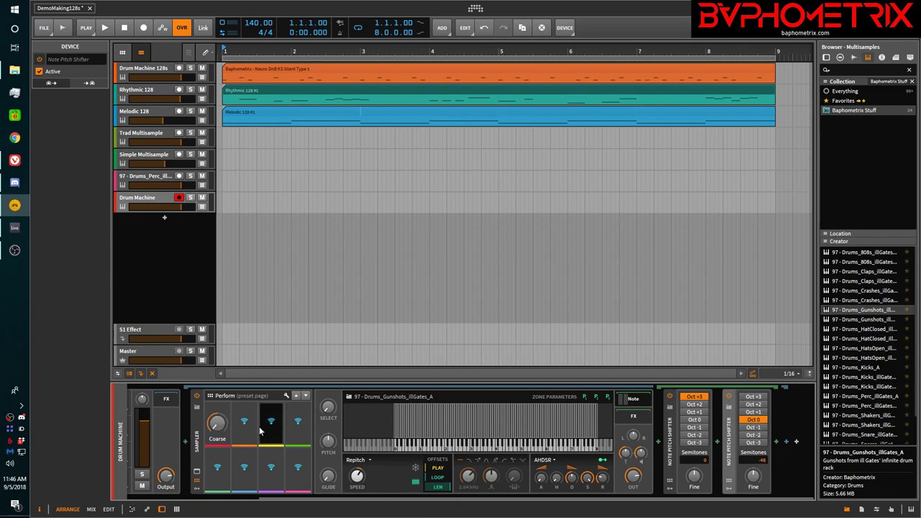
{"action": "left_click_drag", "start_coordinate": [216, 424], "coordinate": [216, 376]}
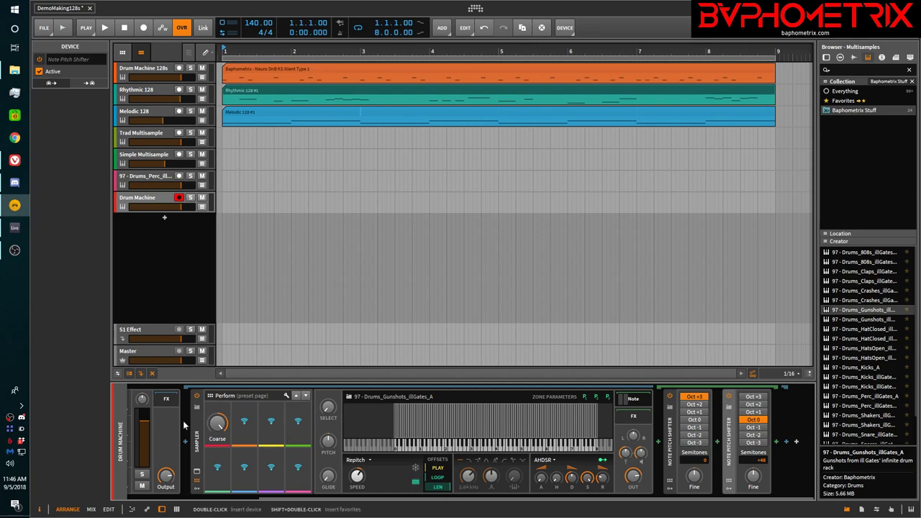
{"action": "left_click_drag", "start_coordinate": [223, 425], "coordinate": [222, 456]}
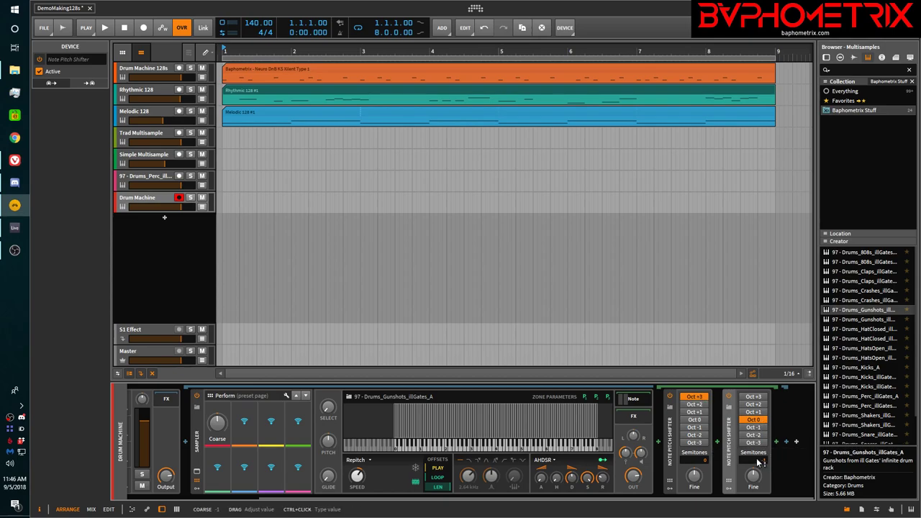
{"action": "double_click", "coordinate": [216, 439]}
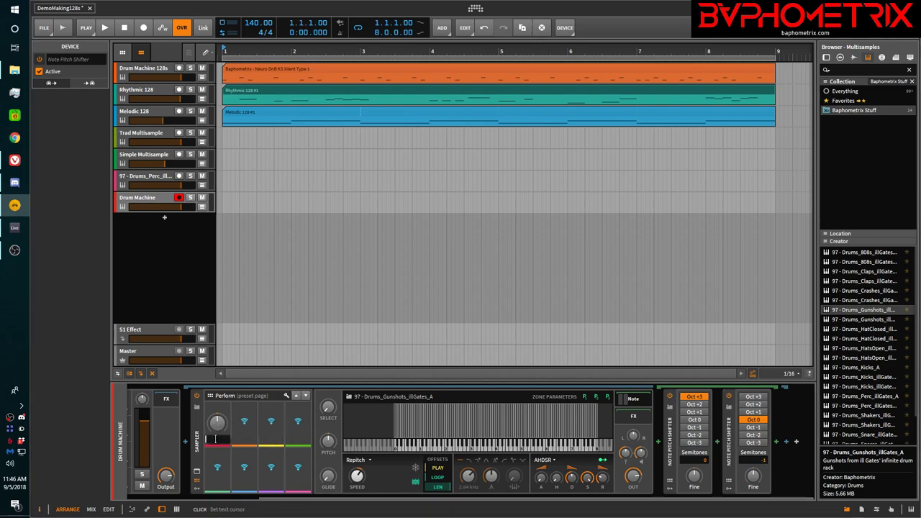
{"action": "type", "text": "Selector"}
{"action": "key", "text": "Return"}
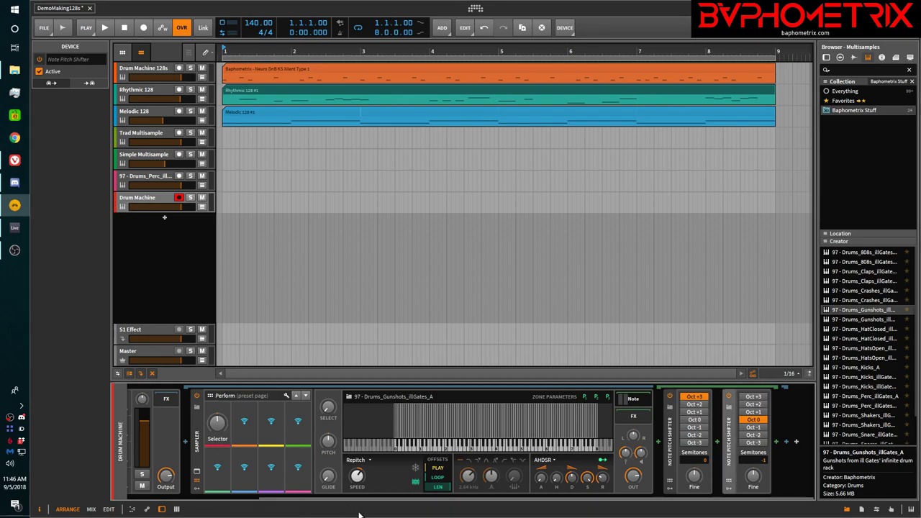
{"action": "left_click", "coordinate": [131, 480]}
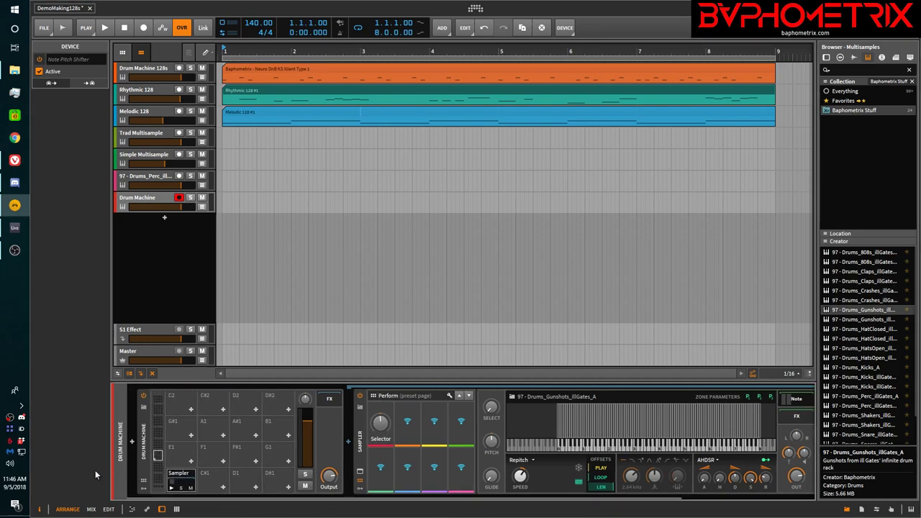
- Turn the Selector knob down slightly and audition the Sampler pad
{"action": "left_click", "coordinate": [176, 479]}
{"action": "left_click_drag", "start_coordinate": [379, 425], "coordinate": [380, 422]}
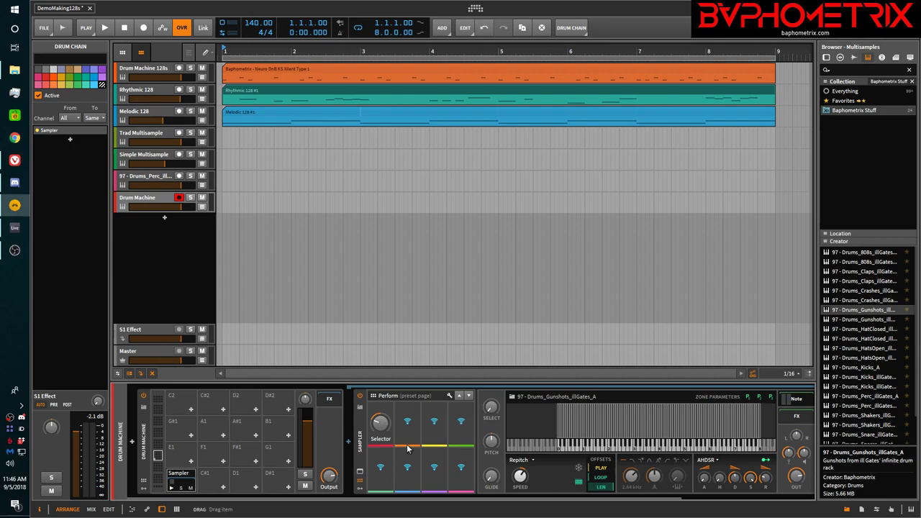
{"action": "left_click_drag", "start_coordinate": [380, 423], "coordinate": [380, 426]}
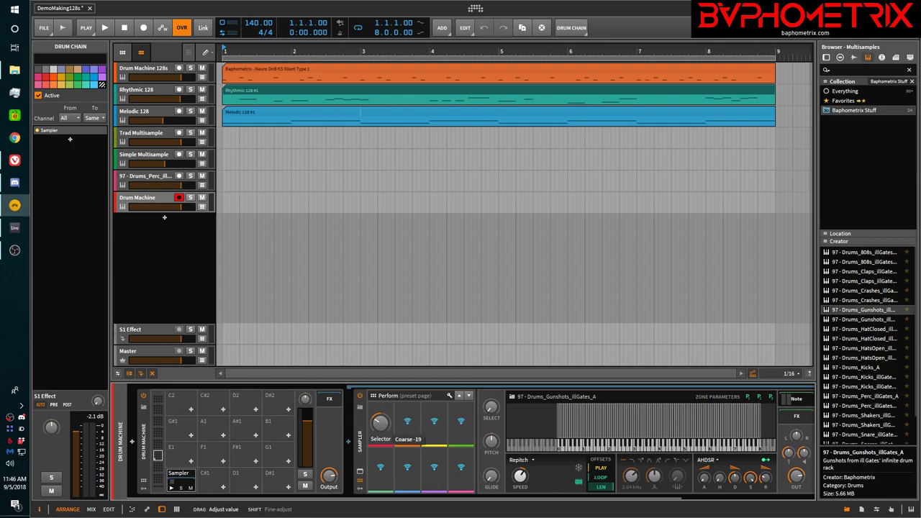
{"action": "left_click", "coordinate": [171, 488]}
{"action": "left_click", "coordinate": [171, 489]}
{"action": "left_click", "coordinate": [171, 488]}
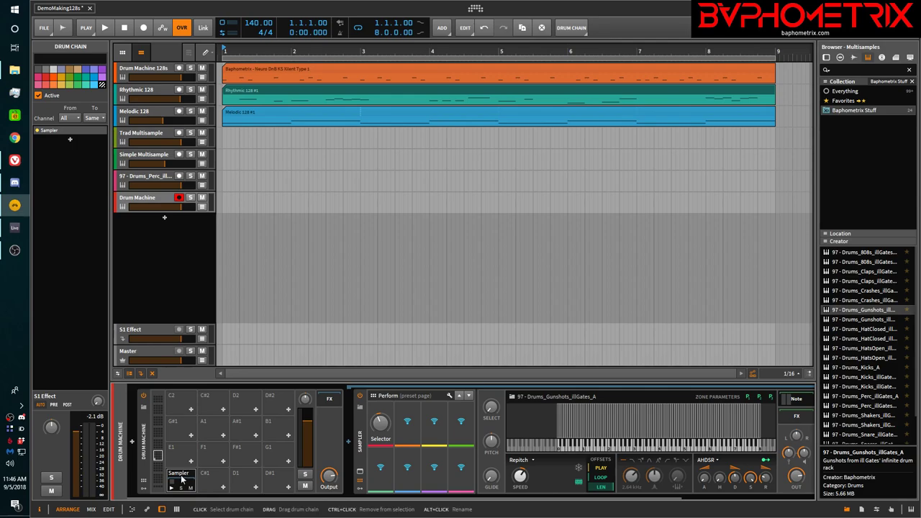
- Try the Sampler chain on other pads, then settle it back on pad C1
{"action": "left_click_drag", "start_coordinate": [182, 479], "coordinate": [212, 478]}
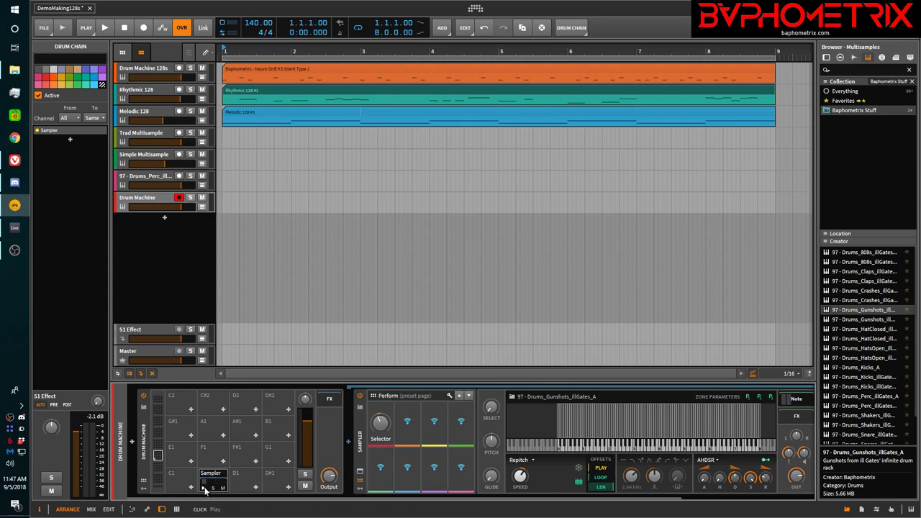
{"action": "left_click", "coordinate": [205, 489]}
{"action": "left_click_drag", "start_coordinate": [205, 483], "coordinate": [181, 485]}
{"action": "left_click", "coordinate": [173, 487]}
{"action": "left_click", "coordinate": [203, 493]}
{"action": "left_click", "coordinate": [204, 463]}
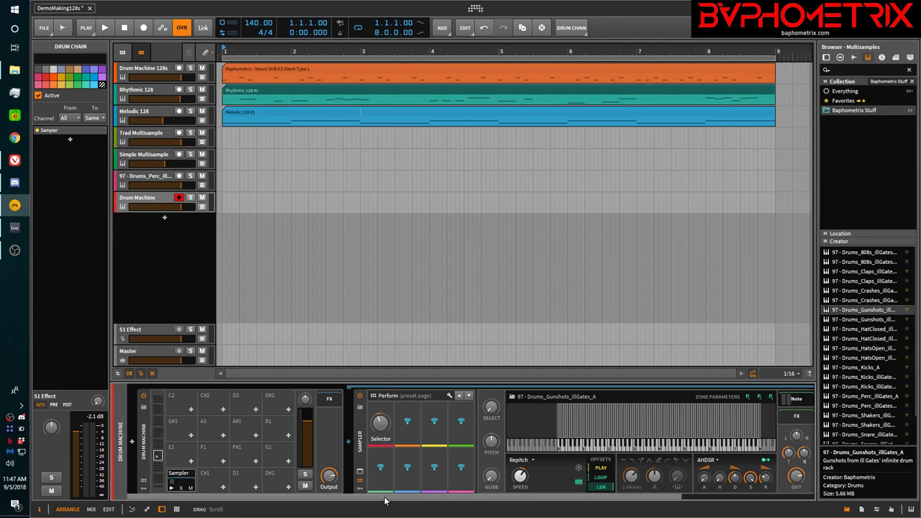
{"action": "left_click_drag", "start_coordinate": [385, 500], "coordinate": [522, 501]}
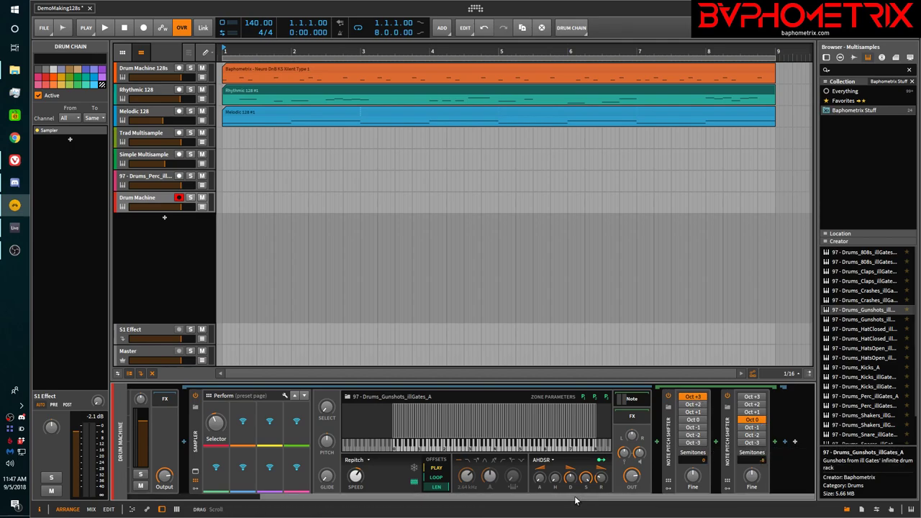
{"action": "left_click_drag", "start_coordinate": [575, 500], "coordinate": [412, 506]}
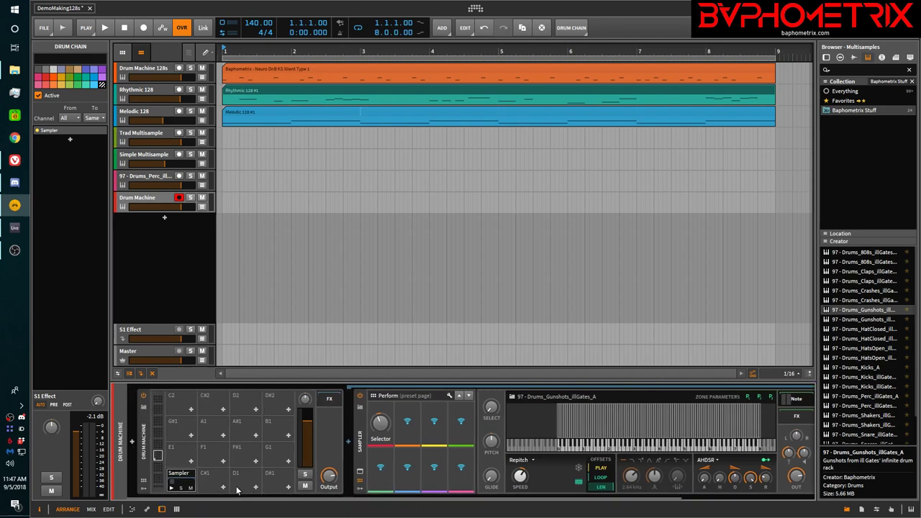
{"action": "left_click_drag", "start_coordinate": [185, 480], "coordinate": [246, 409]}
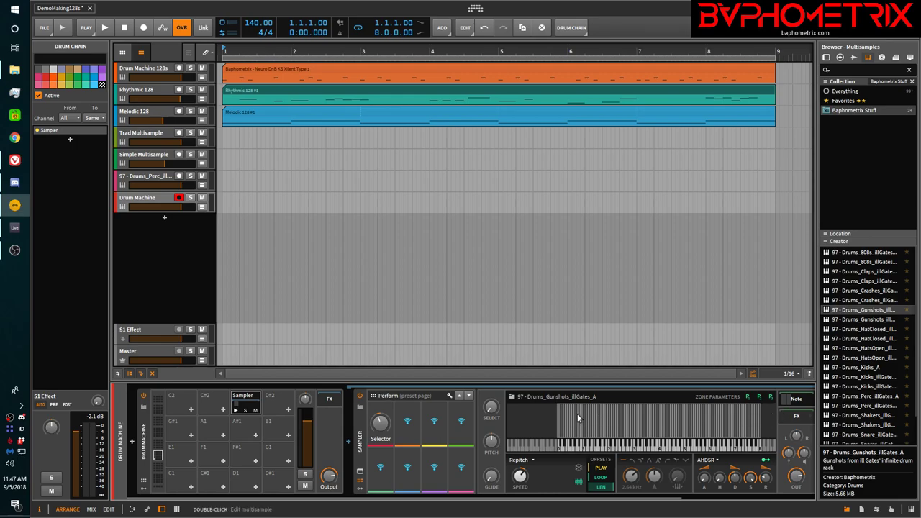
{"action": "left_click_drag", "start_coordinate": [251, 400], "coordinate": [180, 481]}
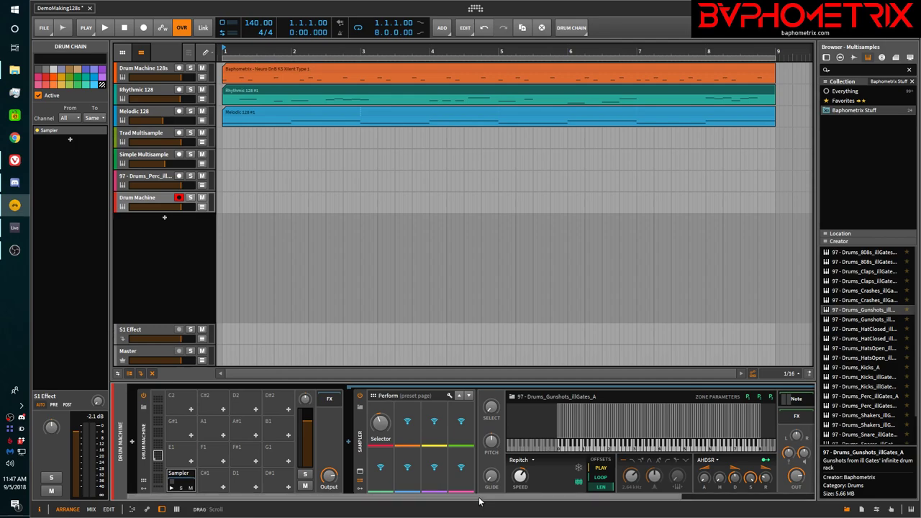
{"action": "left_click_drag", "start_coordinate": [481, 502], "coordinate": [651, 504]}
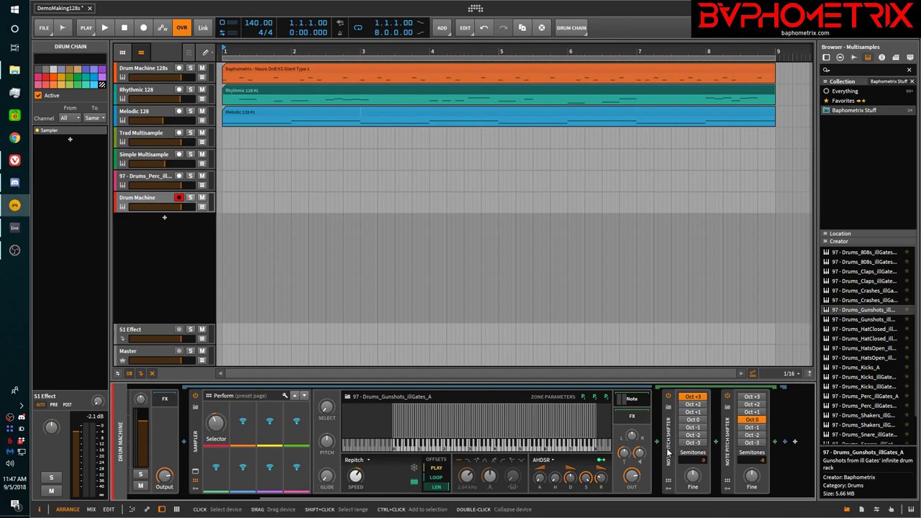
- Add a Keytrack modulator to the first Note Pitch Shifter and open its curve details
{"action": "left_click", "coordinate": [670, 489]}
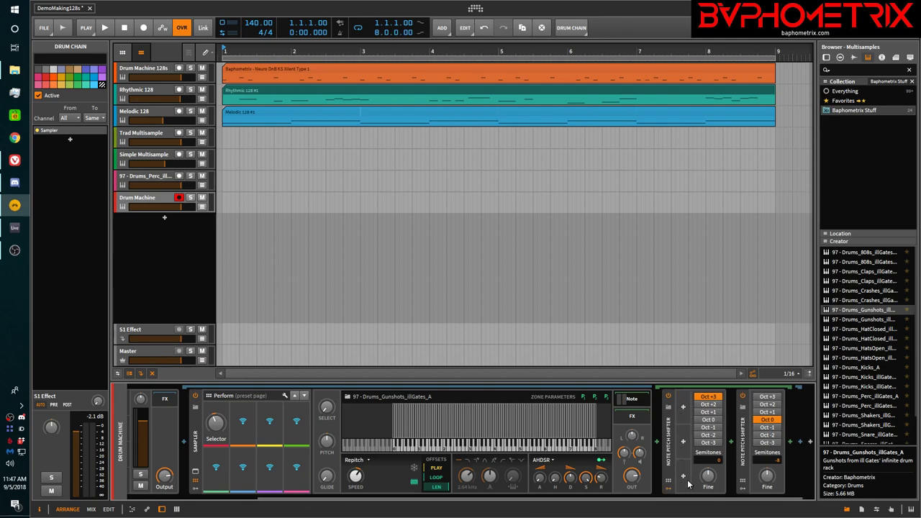
{"action": "left_click", "coordinate": [683, 407]}
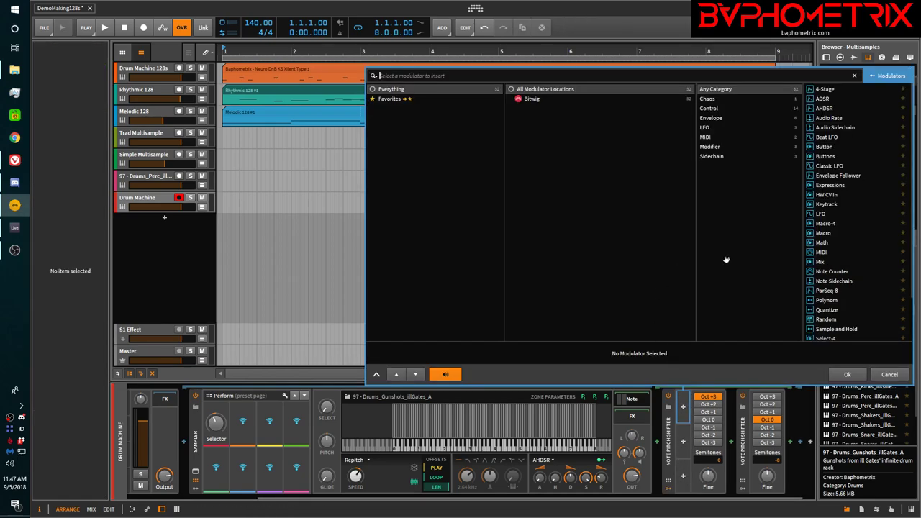
{"action": "left_click", "coordinate": [827, 205]}
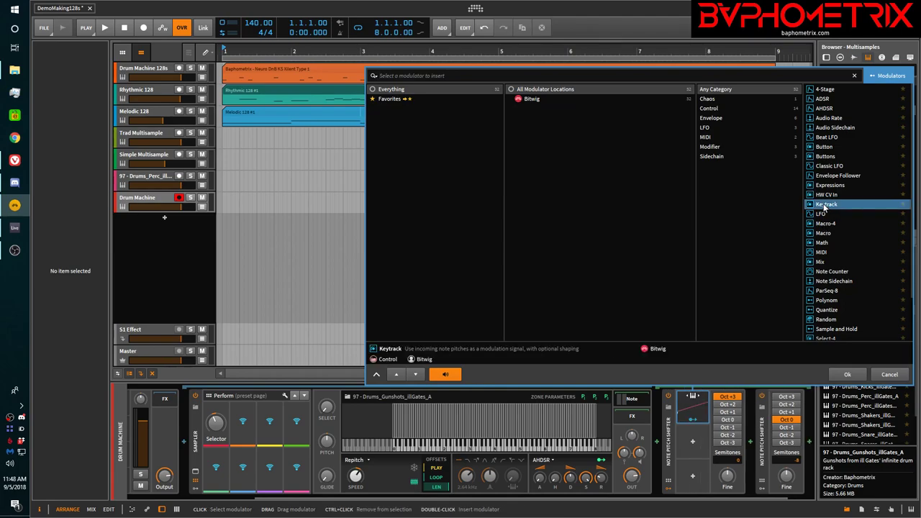
{"action": "left_click", "coordinate": [853, 375]}
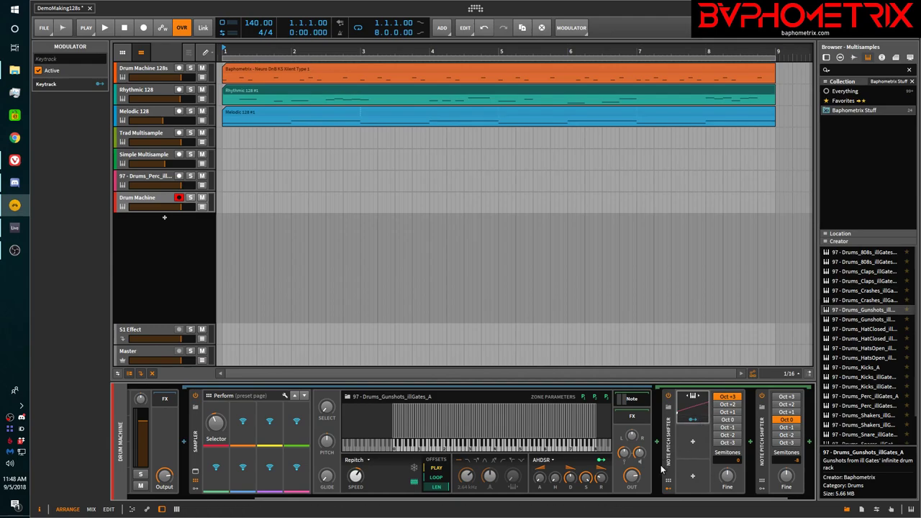
{"action": "left_click", "coordinate": [705, 409]}
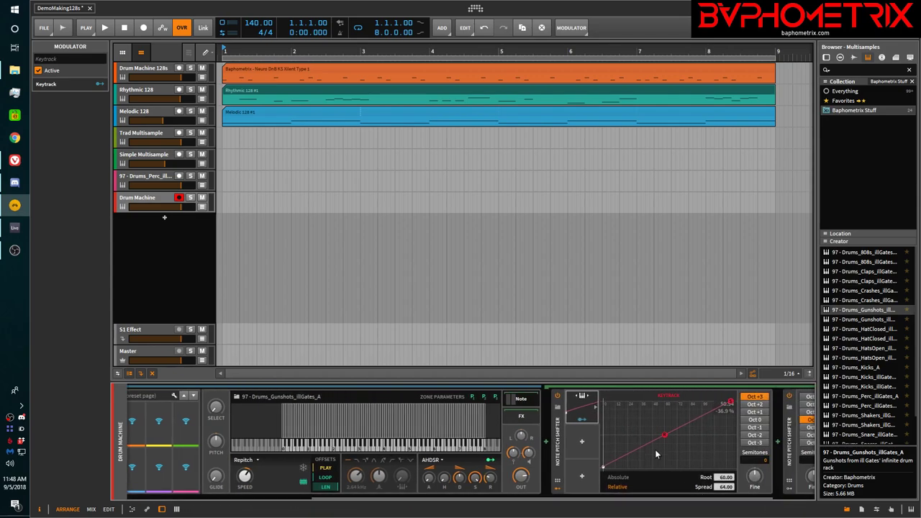
{"action": "left_click", "coordinate": [15, 159]}
- Scroll the handbook to Keytrack steps 7–8, then return to Bitwig
{"action": "scroll", "coordinate": [350, 317], "scroll_direction": "down", "scroll_amount": 3}
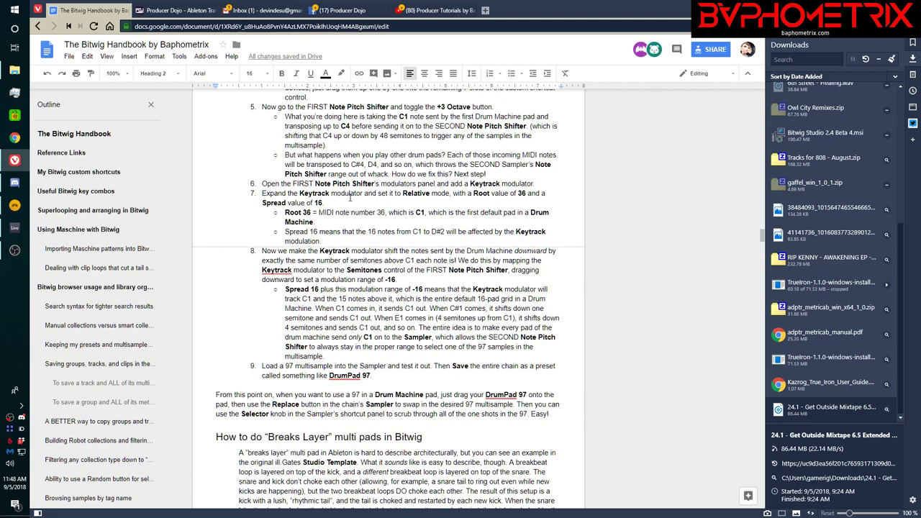
{"action": "left_click", "coordinate": [13, 209]}
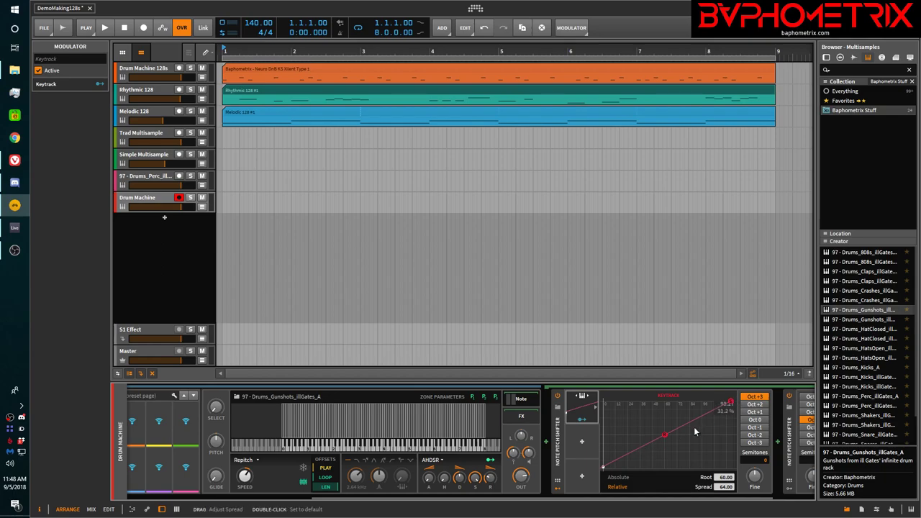
- Set the Keytrack modulator's Root to 36 and Spread to 16
{"action": "double_click", "coordinate": [727, 478]}
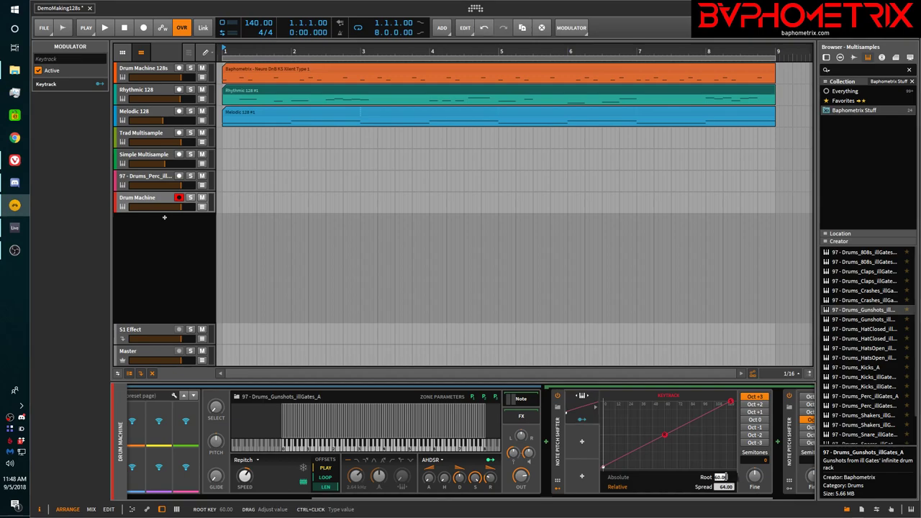
{"action": "type", "text": "36"}
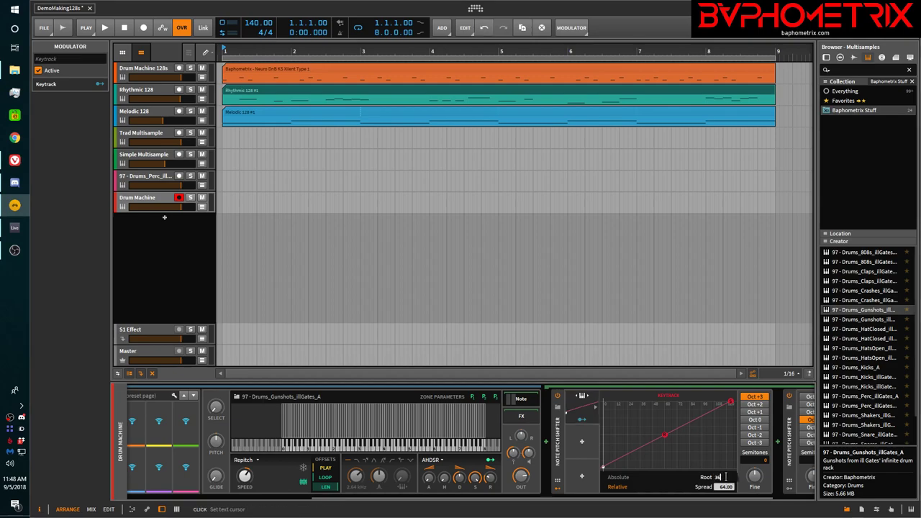
{"action": "key", "text": "Return"}
{"action": "double_click", "coordinate": [725, 487]}
{"action": "type", "text": "16"}
{"action": "key", "text": "Return"}
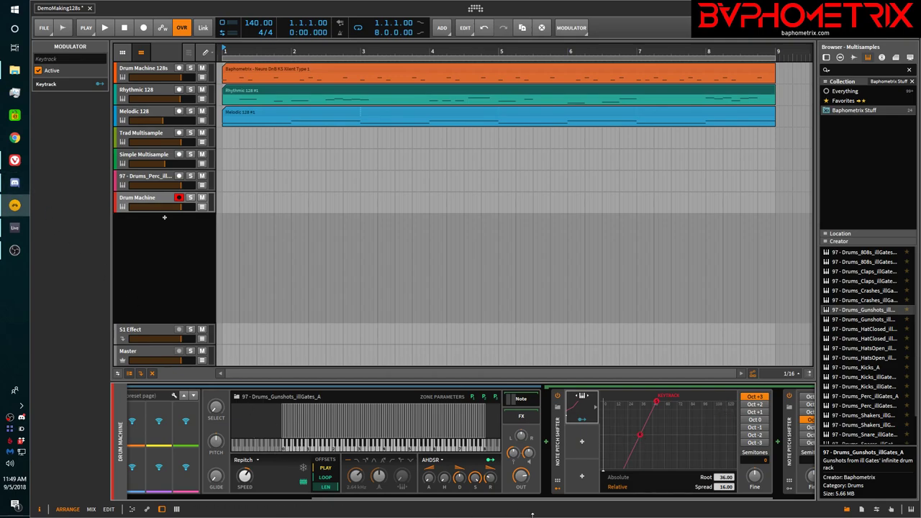
- Move the Sampler chain from pad C1 to F1 and back to C1
{"action": "left_click_drag", "start_coordinate": [633, 499], "coordinate": [561, 498]}
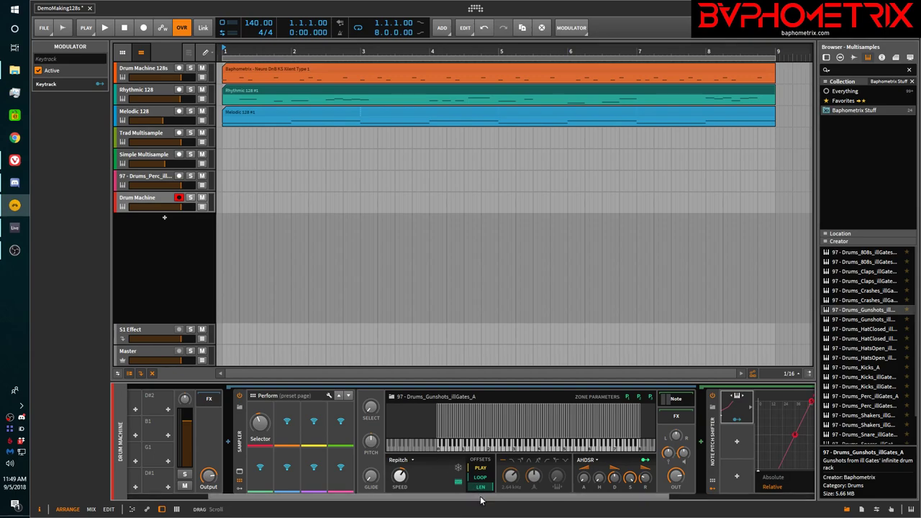
{"action": "left_click_drag", "start_coordinate": [482, 498], "coordinate": [606, 515]}
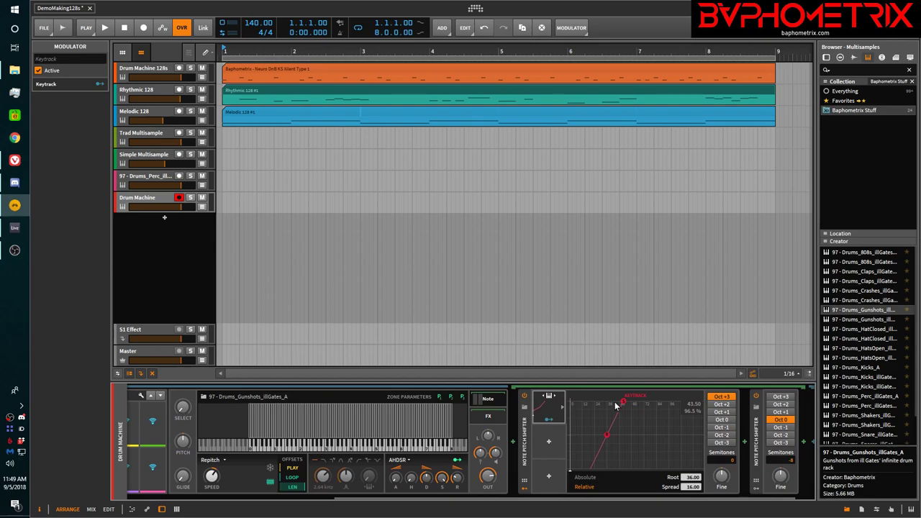
{"action": "left_click_drag", "start_coordinate": [450, 499], "coordinate": [237, 508]}
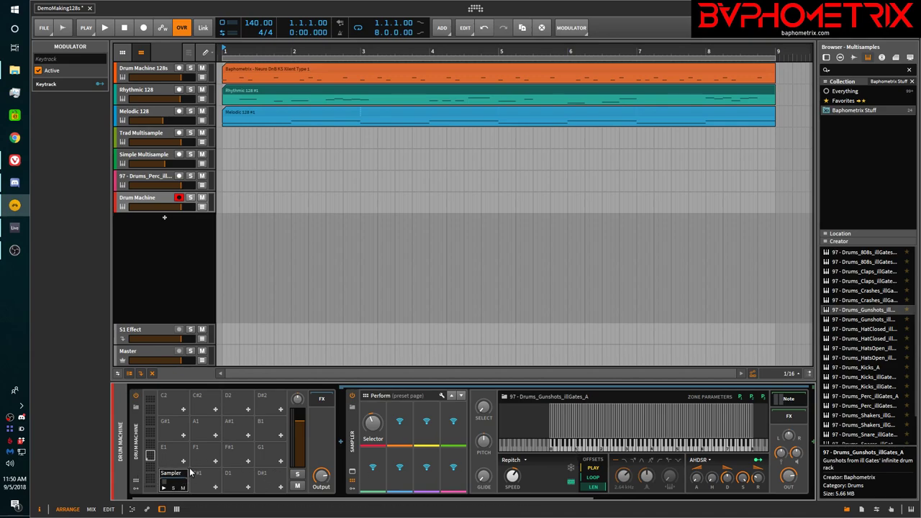
{"action": "left_click_drag", "start_coordinate": [180, 477], "coordinate": [204, 452]}
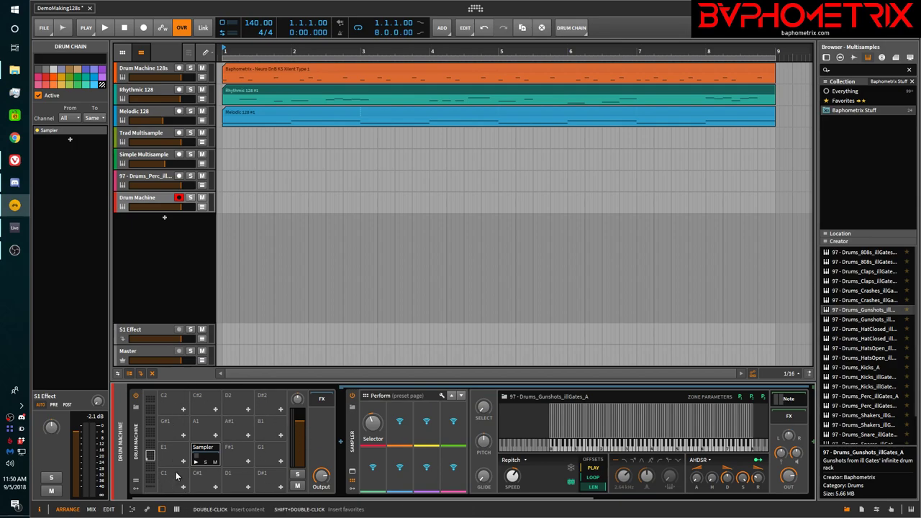
{"action": "left_click_drag", "start_coordinate": [209, 451], "coordinate": [176, 478]}
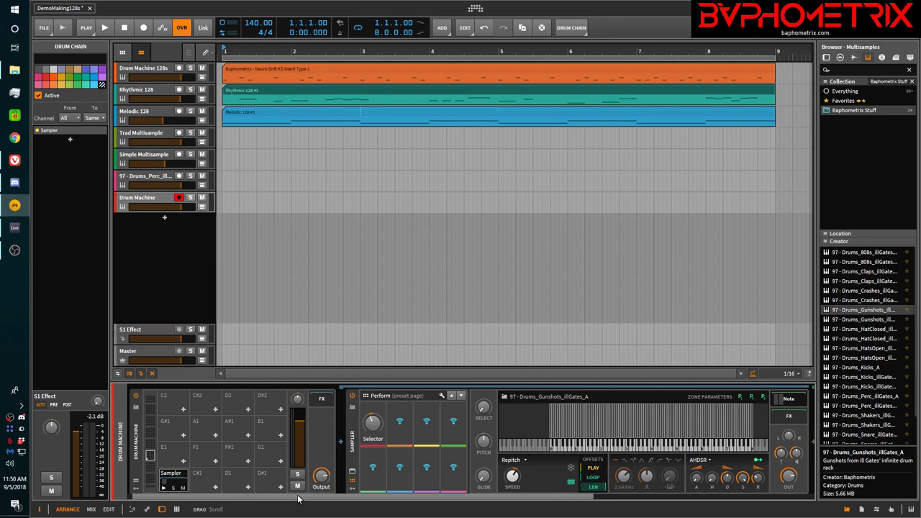
{"action": "left_click_drag", "start_coordinate": [299, 498], "coordinate": [513, 504]}
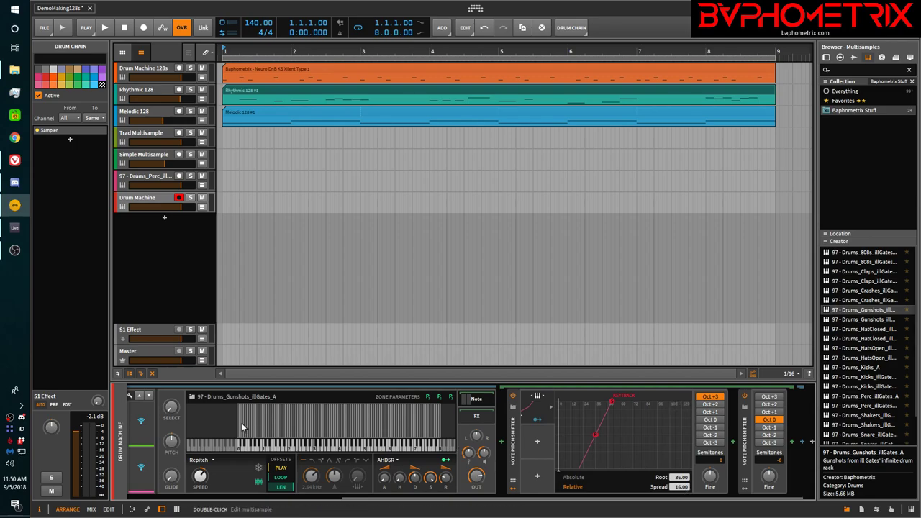
{"action": "left_click", "coordinate": [14, 160]}
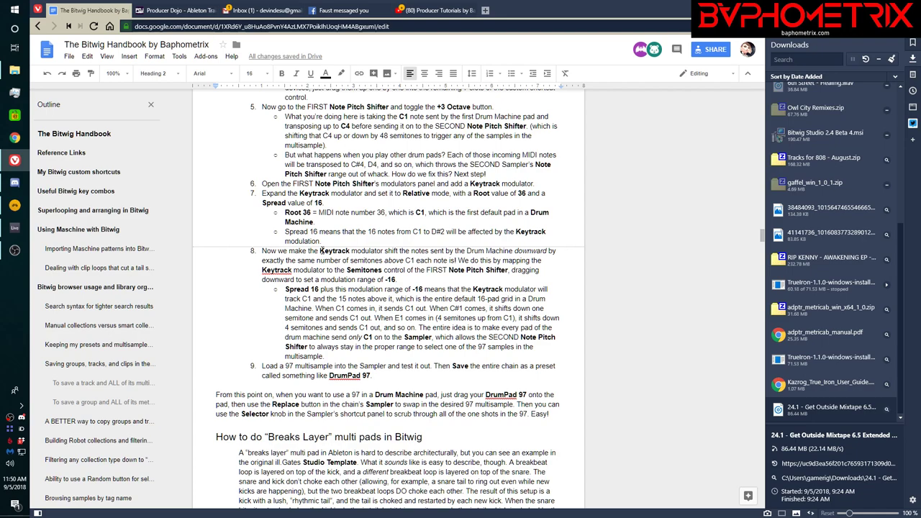
- Highlight step 8's sentence on using Keytrack to shift notes below C1
{"action": "double_click", "coordinate": [322, 250]}
{"action": "left_click_drag", "start_coordinate": [455, 258], "coordinate": [372, 261]}
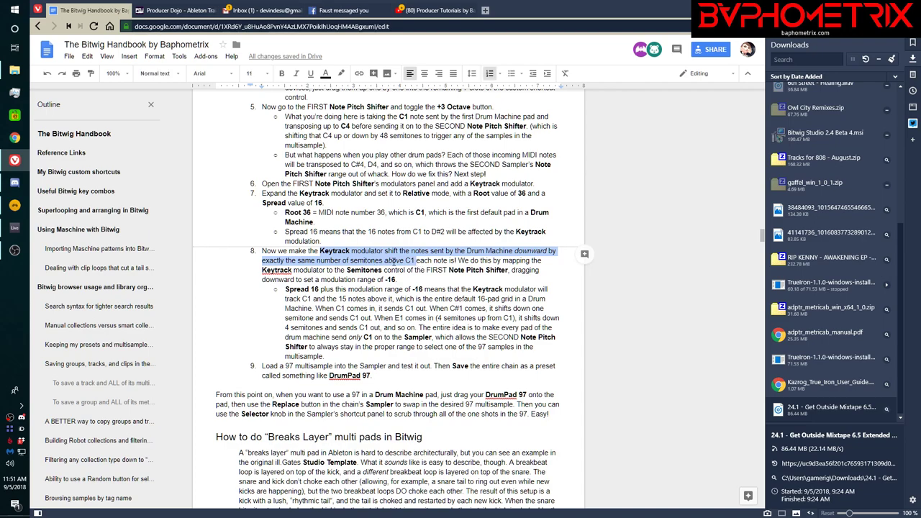
{"action": "left_click_drag", "start_coordinate": [407, 260], "coordinate": [415, 260]}
{"action": "left_click", "coordinate": [14, 204]}
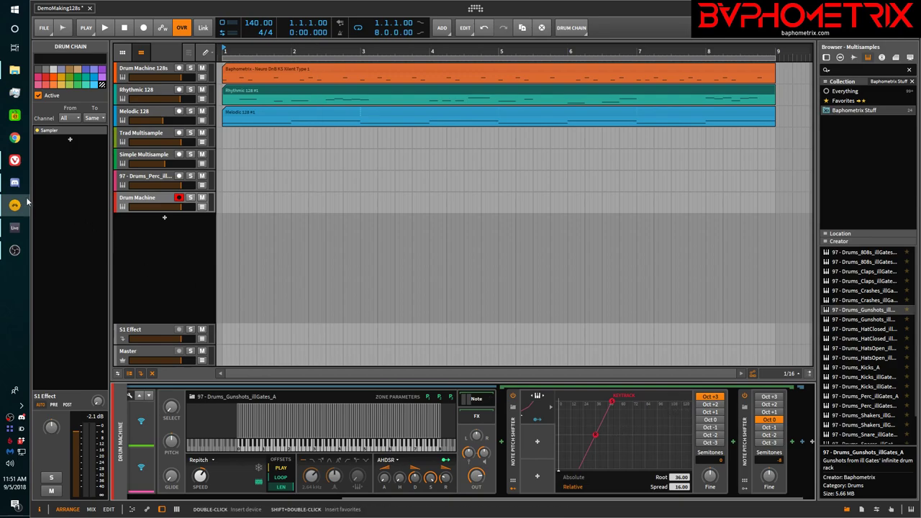
- Map the Keytrack modulator onto the first pitch shifter's Semitones
{"action": "left_click", "coordinate": [14, 160]}
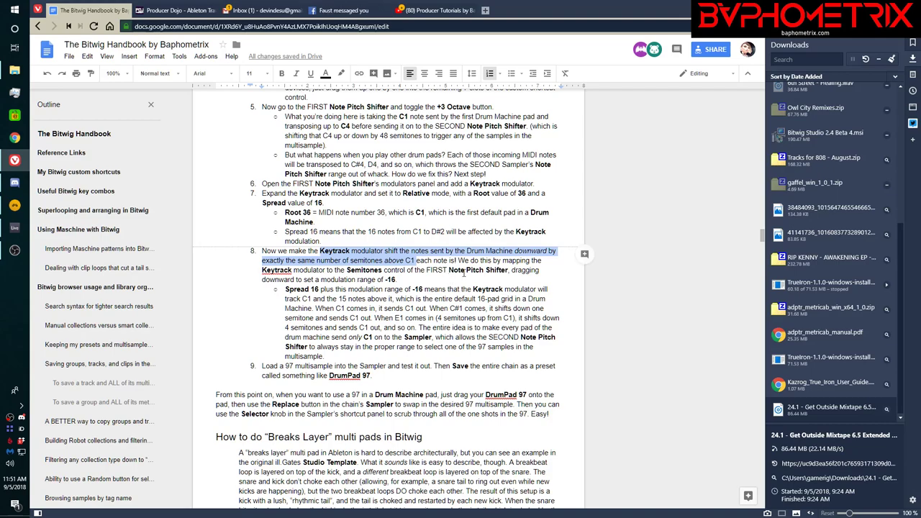
{"action": "left_click", "coordinate": [15, 205]}
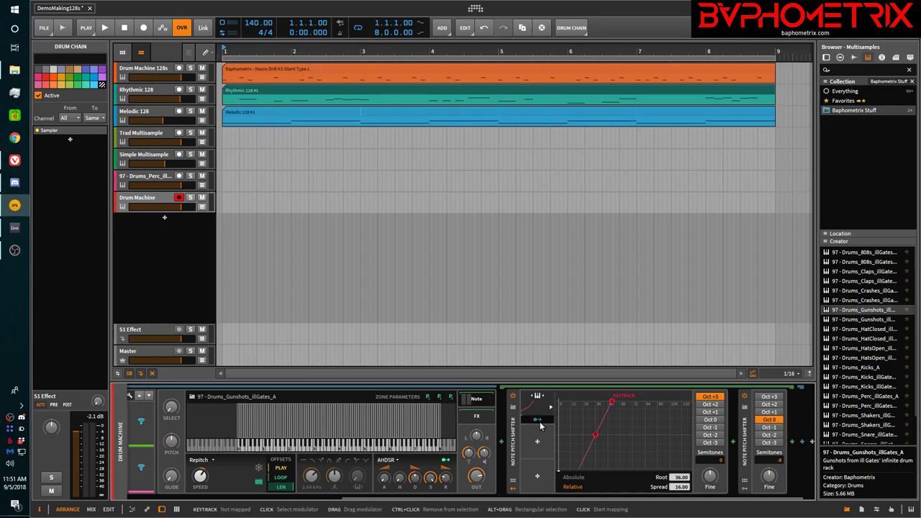
{"action": "left_click", "coordinate": [539, 425]}
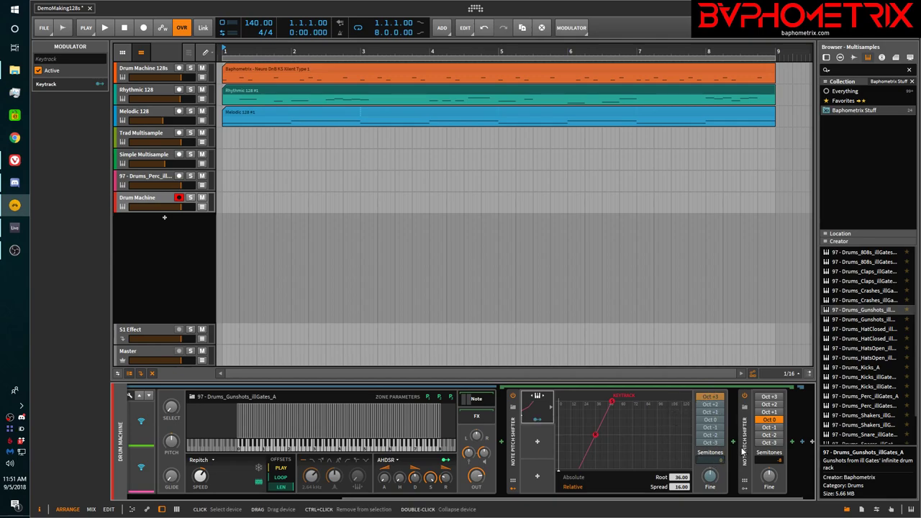
{"action": "mouse_move", "coordinate": [715, 464]}
{"action": "left_mouse_down"}
{"action": "mouse_move", "coordinate": [714, 437]}
{"action": "mouse_move", "coordinate": [715, 464]}
{"action": "left_mouse_up"}
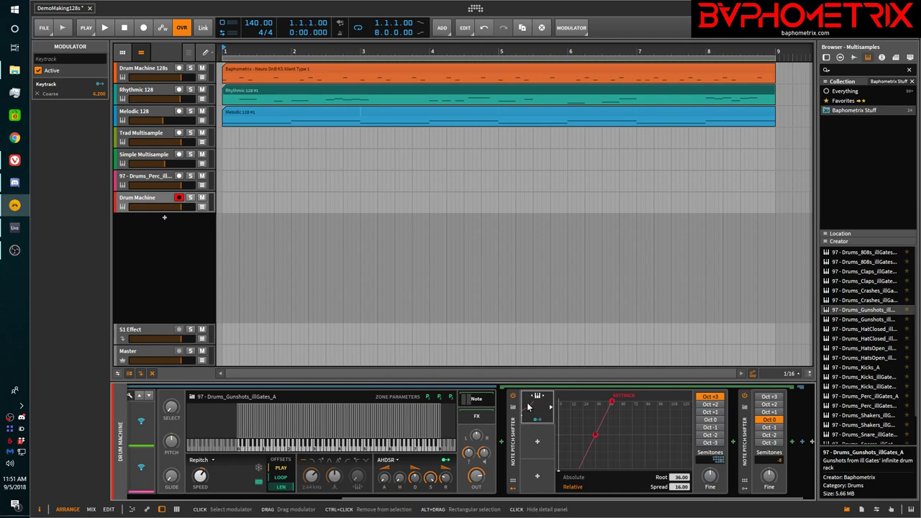
- Set the Keytrack modulation's Coarse amount to -16
{"action": "left_click", "coordinate": [527, 403]}
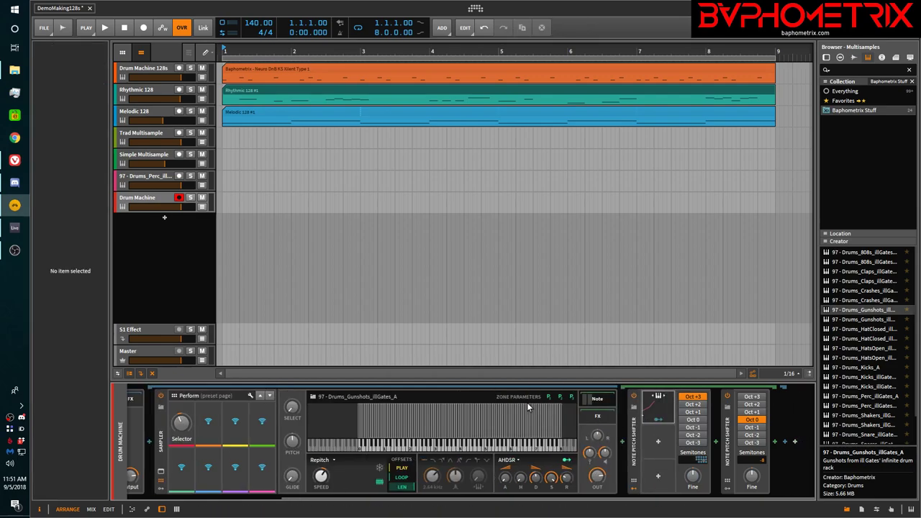
{"action": "left_click", "coordinate": [646, 410]}
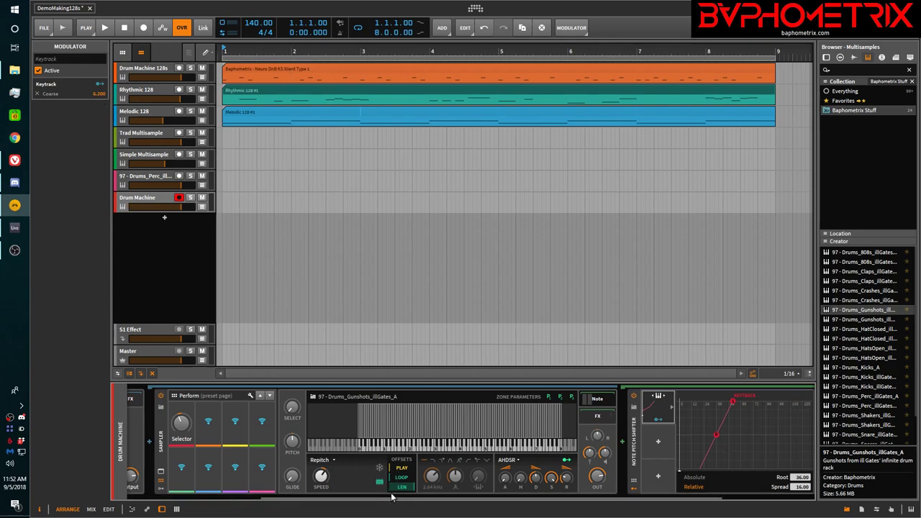
{"action": "left_click_drag", "start_coordinate": [393, 499], "coordinate": [439, 500]}
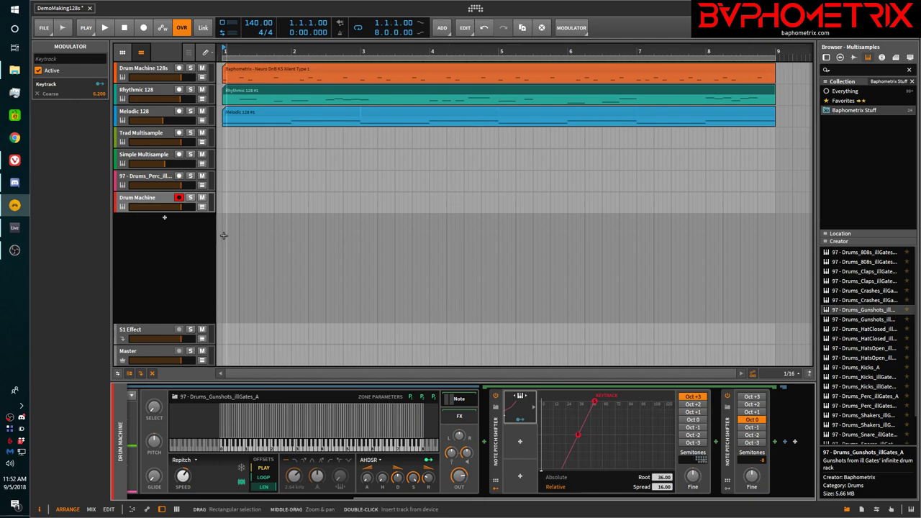
{"action": "double_click", "coordinate": [98, 94]}
{"action": "key", "text": "BackSpace"}
{"action": "type", "text": "-16"}
{"action": "key", "text": "Return"}
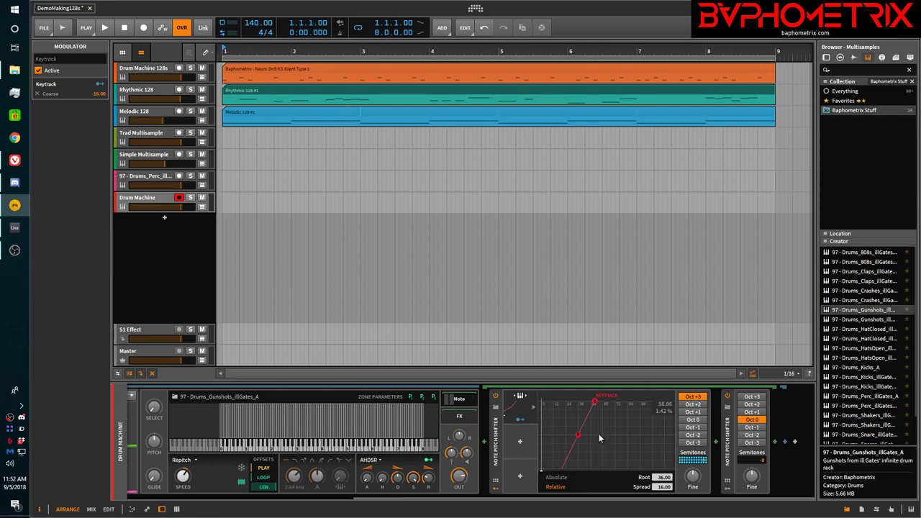
- Audition the Sampler pad several times to hear the keytracked pitch
{"action": "left_click_drag", "start_coordinate": [483, 501], "coordinate": [176, 496]}
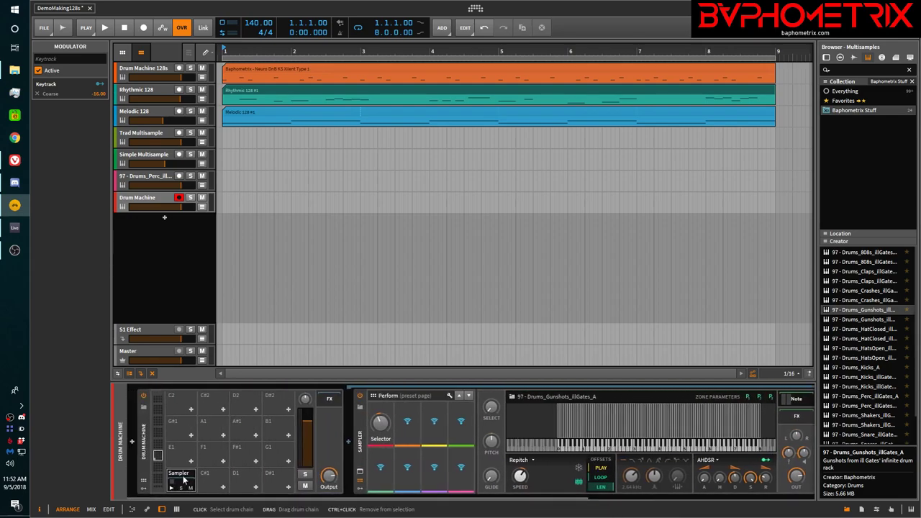
{"action": "left_click_drag", "start_coordinate": [274, 499], "coordinate": [338, 498]}
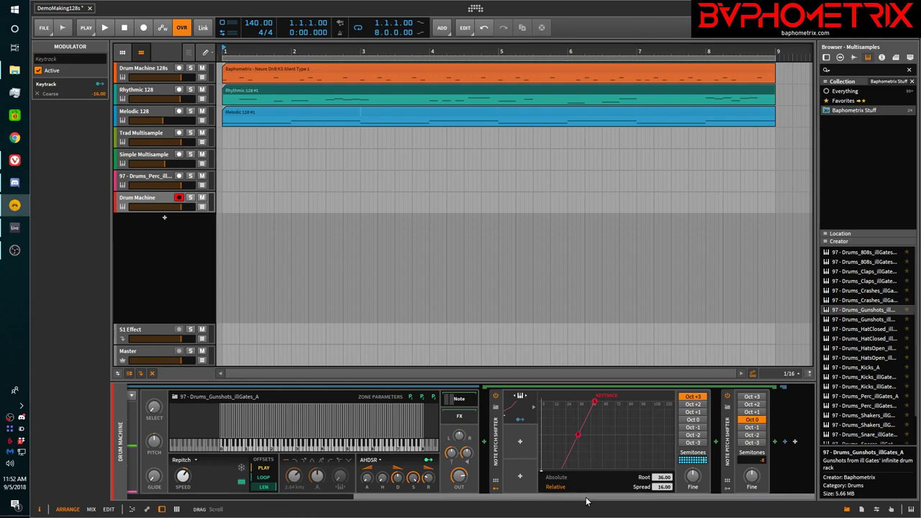
{"action": "left_click_drag", "start_coordinate": [586, 498], "coordinate": [341, 498]}
{"action": "left_click", "coordinate": [173, 488]}
{"action": "left_click", "coordinate": [173, 489]}
{"action": "left_click", "coordinate": [173, 488]}
{"action": "left_click", "coordinate": [173, 489]}
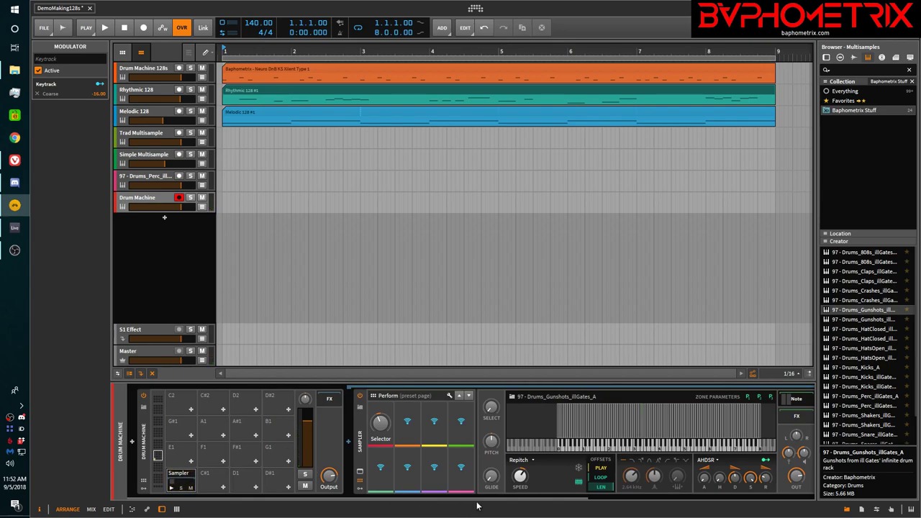
- Inspect the pitch shifter's Semitones value without changing it
{"action": "left_click_drag", "start_coordinate": [481, 498], "coordinate": [719, 499]}
{"action": "left_click", "coordinate": [760, 461], "text": "ctrl"}
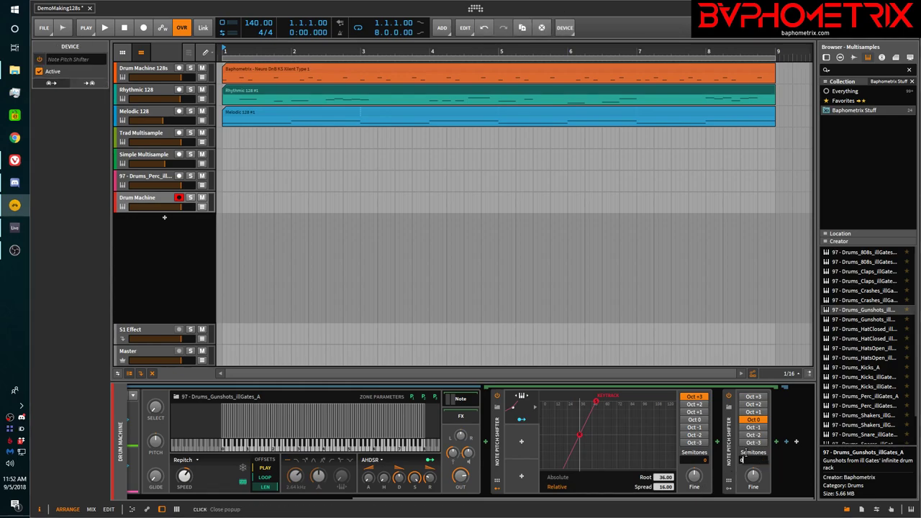
{"action": "left_click", "coordinate": [741, 459]}
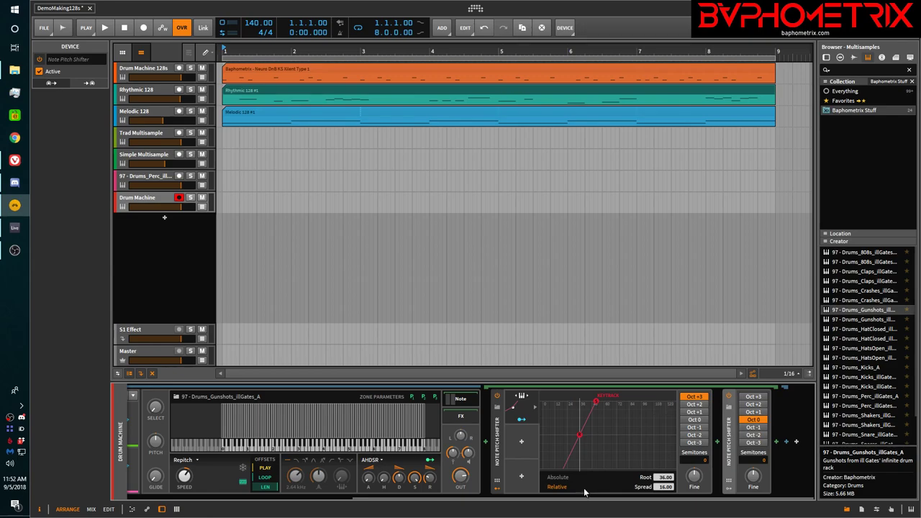
{"action": "left_click_drag", "start_coordinate": [574, 496], "coordinate": [438, 495]}
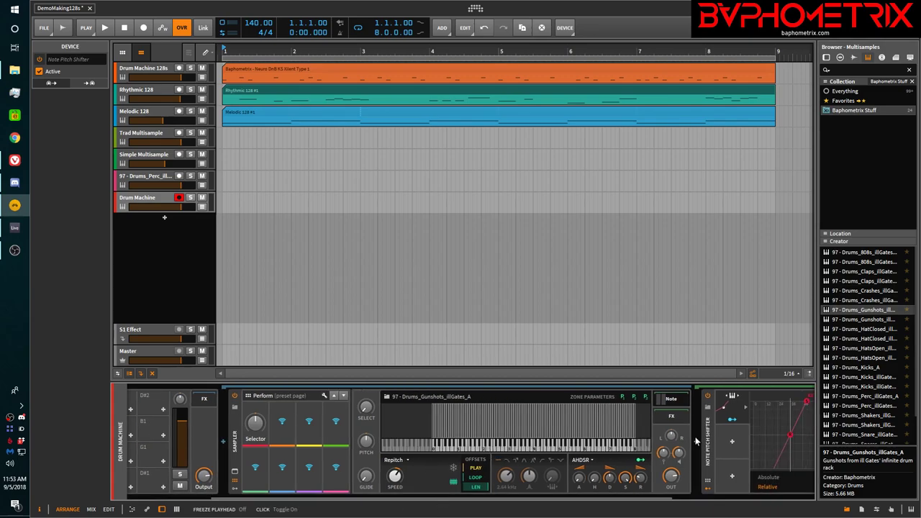
{"action": "left_click_drag", "start_coordinate": [605, 501], "coordinate": [744, 496]}
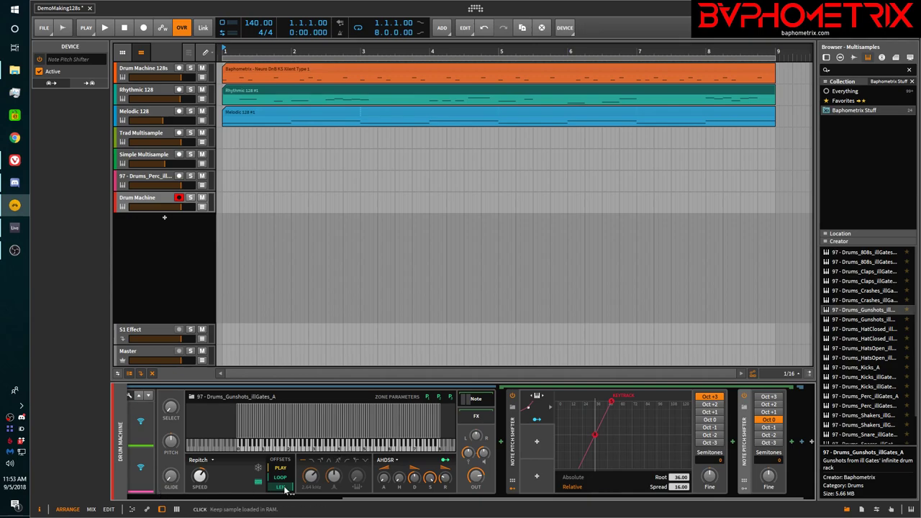
{"action": "left_click_drag", "start_coordinate": [354, 498], "coordinate": [160, 503]}
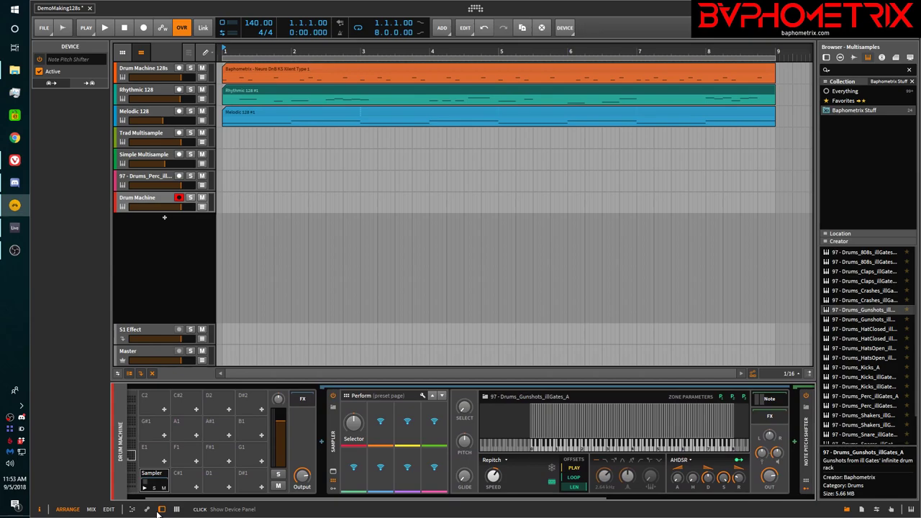
- Audition the Sampler, then drag its drum chain from pad C1 onto C#1
{"action": "left_click", "coordinate": [144, 488]}
{"action": "left_click", "coordinate": [152, 479]}
{"action": "left_click_drag", "start_coordinate": [152, 480], "coordinate": [194, 508]}
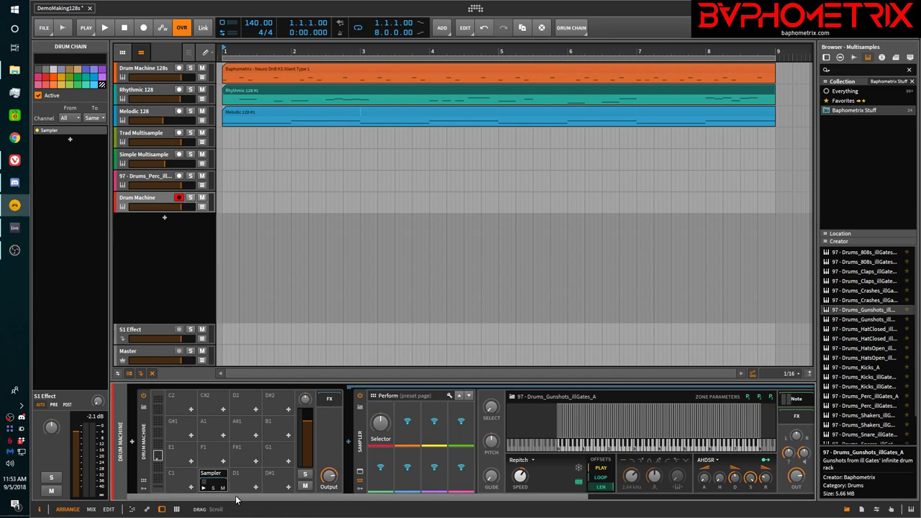
{"action": "left_click_drag", "start_coordinate": [236, 499], "coordinate": [475, 503]}
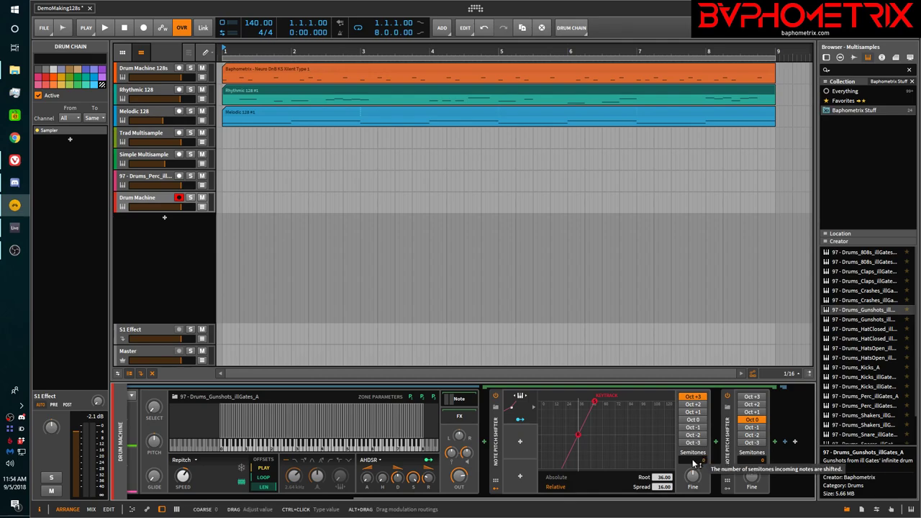
{"action": "left_click_drag", "start_coordinate": [446, 504], "coordinate": [177, 504]}
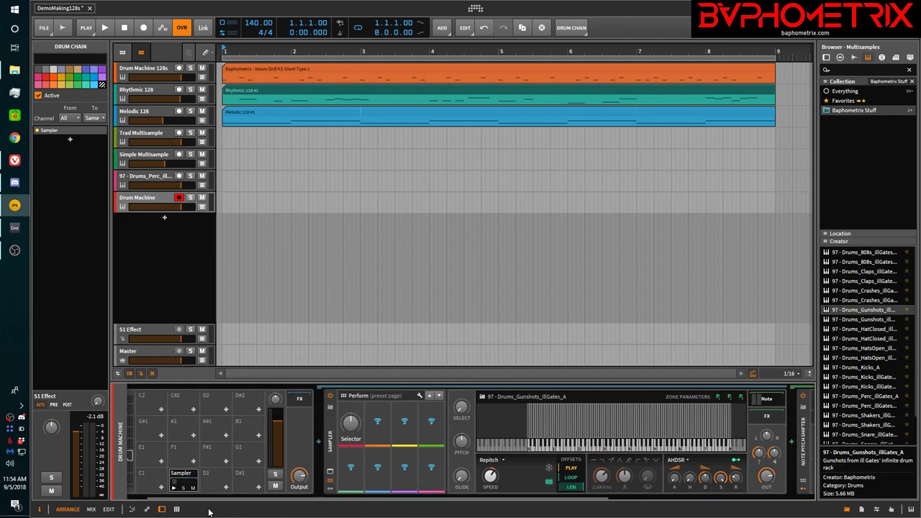
- Move the Sampler drum chain to another pad, then onto G1, auditioning it each time
{"action": "left_click", "coordinate": [174, 489]}
{"action": "left_click_drag", "start_coordinate": [175, 472], "coordinate": [148, 481]}
{"action": "left_click", "coordinate": [141, 489]}
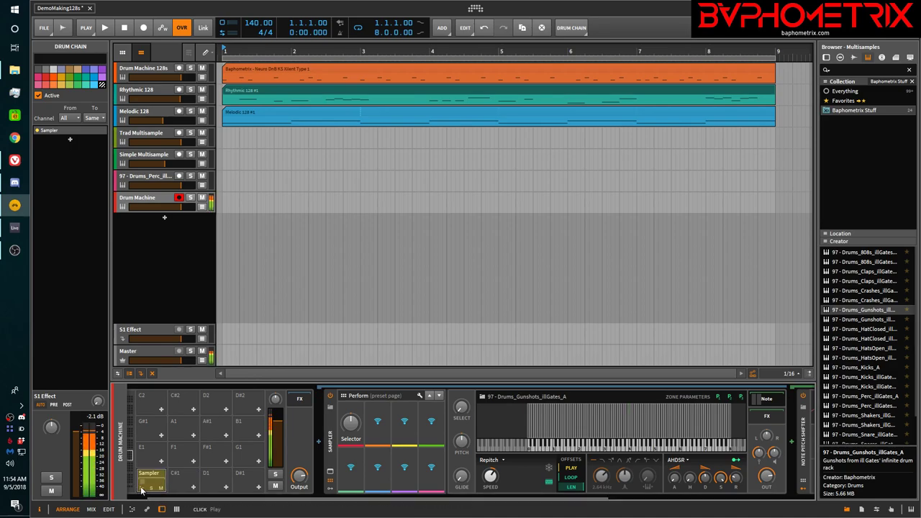
{"action": "left_click_drag", "start_coordinate": [204, 456], "coordinate": [248, 459]}
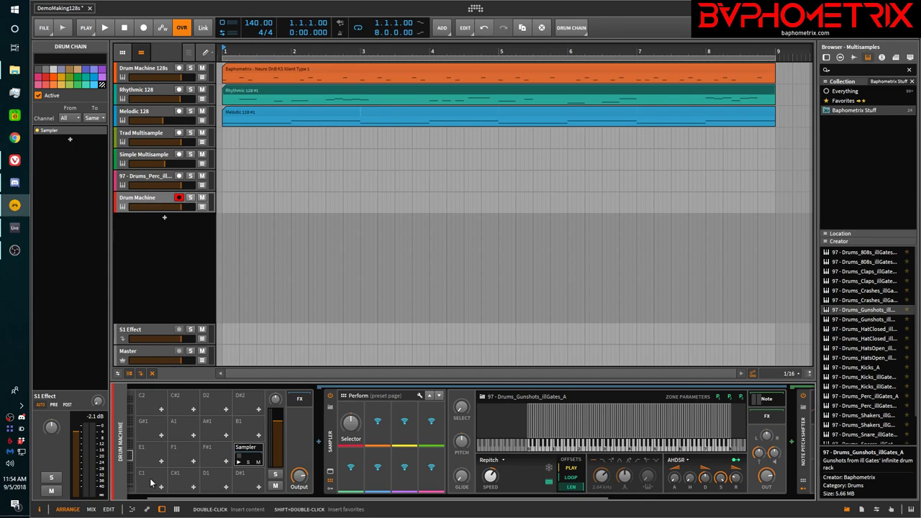
{"action": "scroll", "coordinate": [384, 499], "scroll_direction": "right", "scroll_amount": 5}
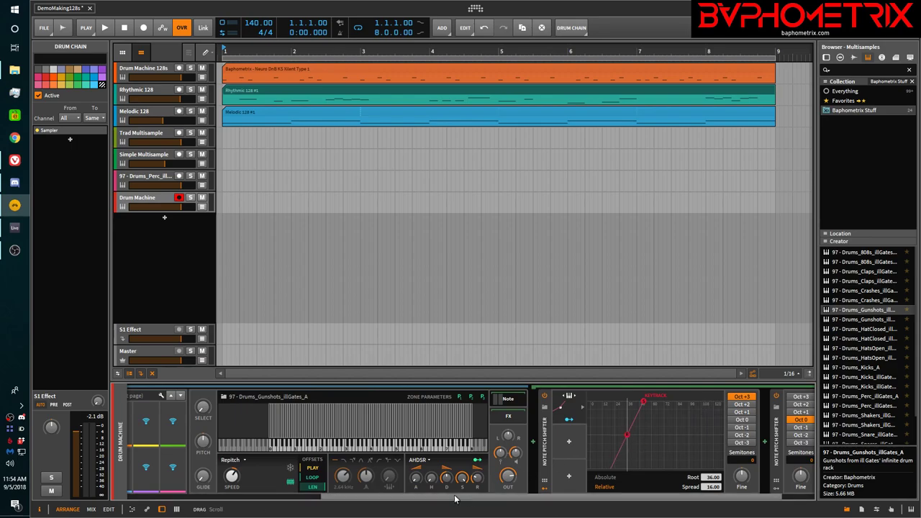
{"action": "scroll", "coordinate": [463, 499], "scroll_direction": "left", "scroll_amount": 5}
{"action": "left_click", "coordinate": [254, 466]}
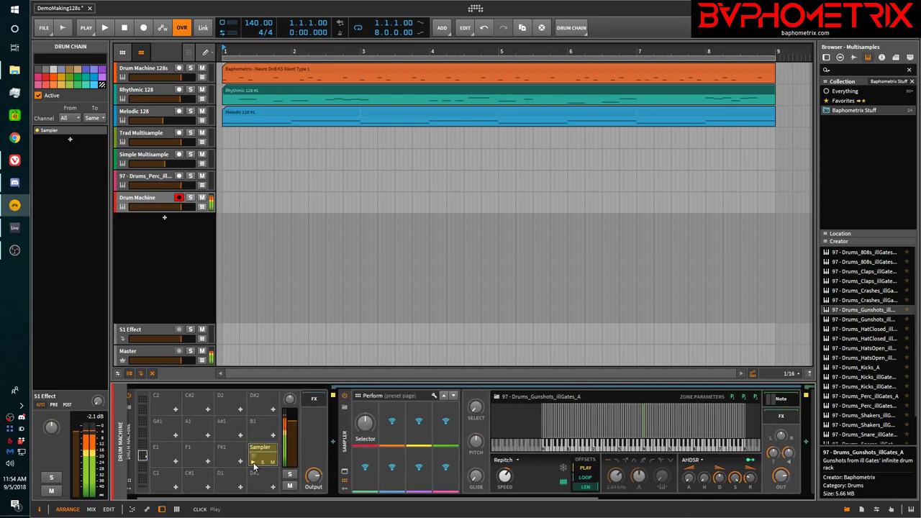
- Audition the Sampler on G1 while adjusting its coarse pitch
{"action": "scroll", "coordinate": [390, 500], "scroll_direction": "right", "scroll_amount": 1}
{"action": "scroll", "coordinate": [391, 500], "scroll_direction": "right", "scroll_amount": 1}
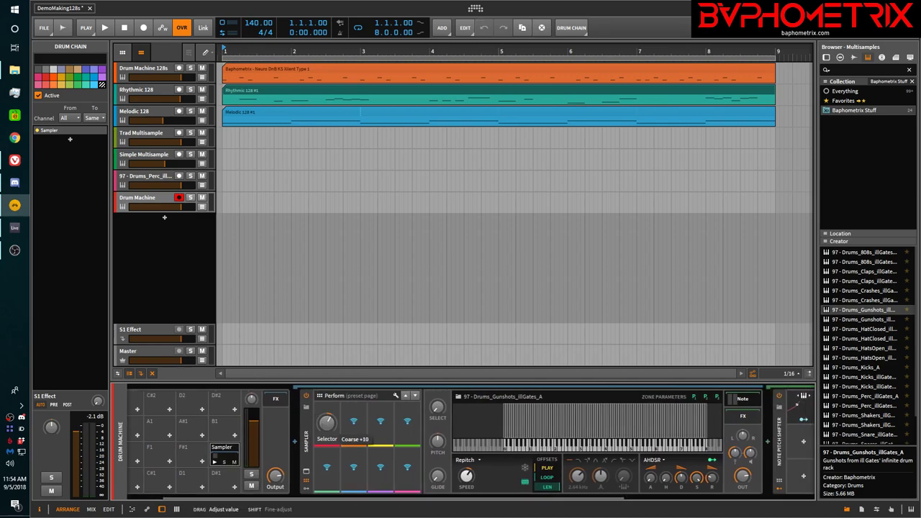
{"action": "left_click", "coordinate": [216, 462]}
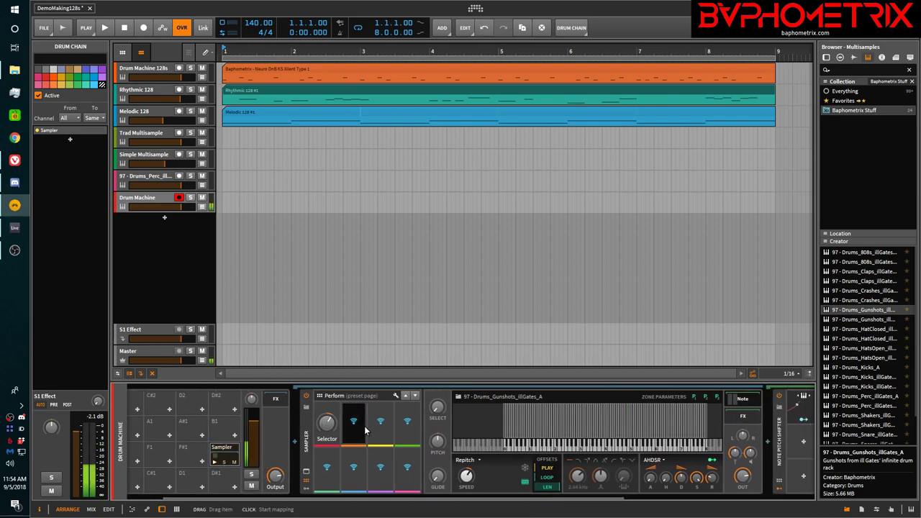
{"action": "mouse_move", "coordinate": [326, 424]}
{"action": "left_mouse_down"}
{"action": "mouse_move", "coordinate": [325, 414]}
{"action": "mouse_move", "coordinate": [326, 424]}
{"action": "left_mouse_up"}
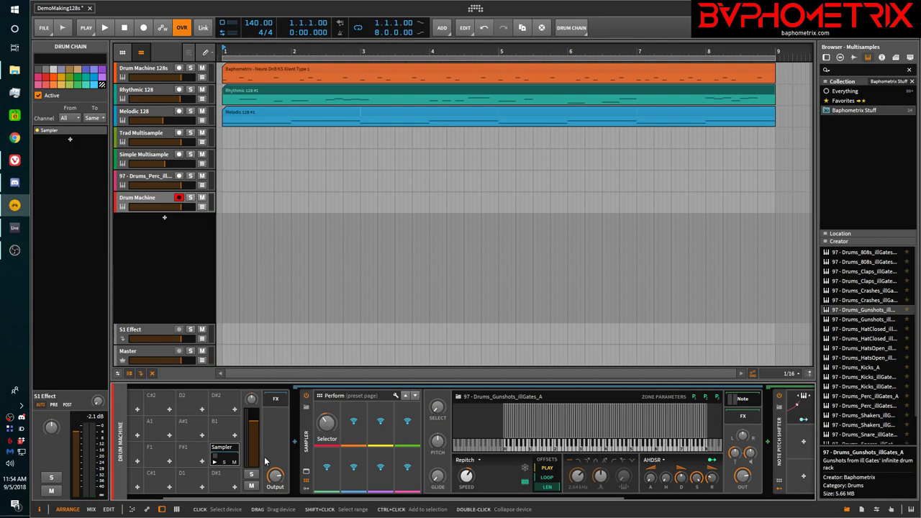
{"action": "left_click", "coordinate": [215, 464]}
{"action": "left_click", "coordinate": [218, 462]}
- Move the Sampler chain to A#1, then back onto C1, and audition it
{"action": "left_click_drag", "start_coordinate": [225, 458], "coordinate": [183, 436]}
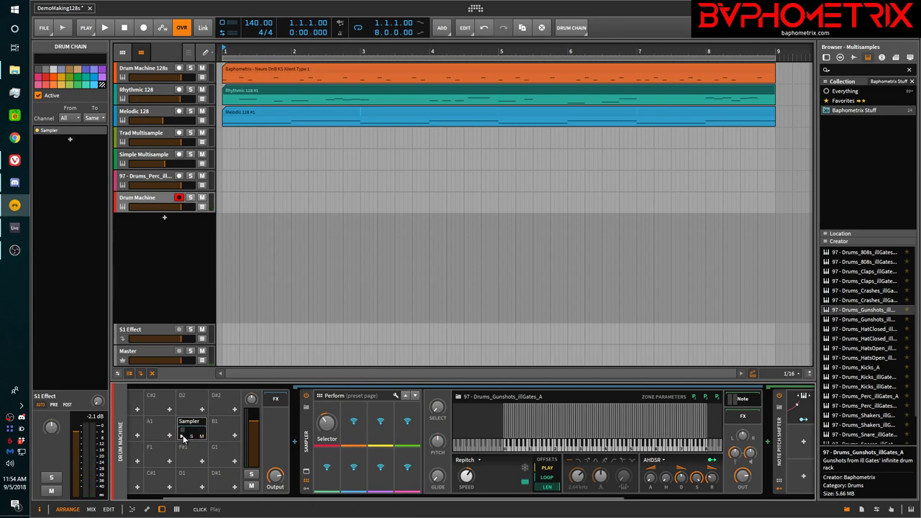
{"action": "left_click_drag", "start_coordinate": [312, 497], "coordinate": [256, 496]}
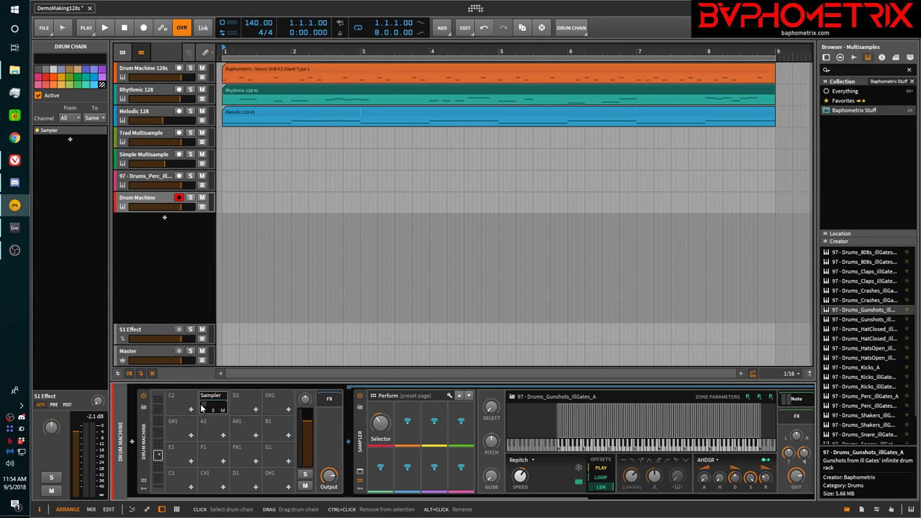
{"action": "left_click", "coordinate": [203, 408]}
{"action": "left_click_drag", "start_coordinate": [211, 408], "coordinate": [180, 489]}
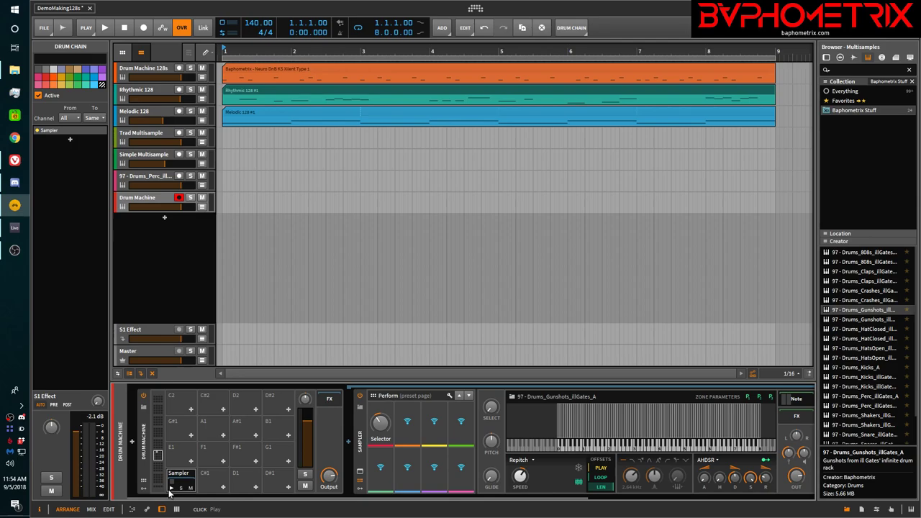
{"action": "left_click", "coordinate": [171, 488]}
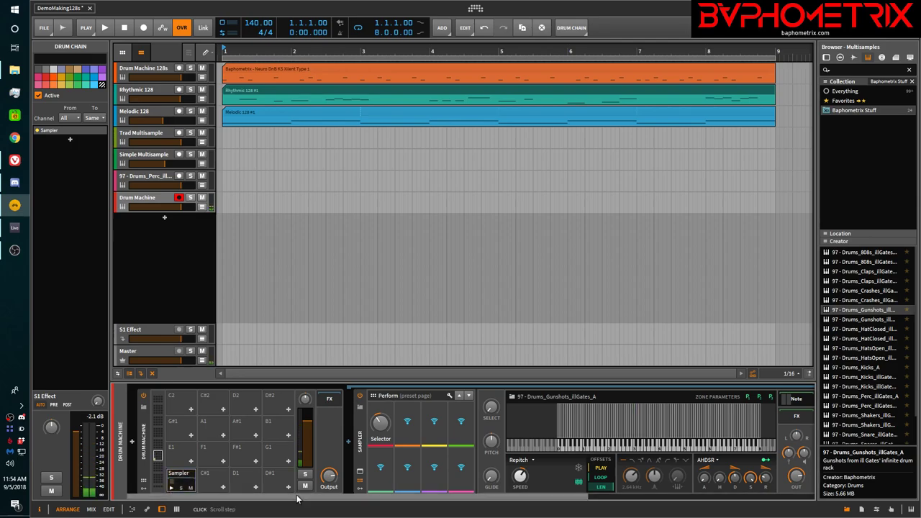
- Scroll the device chain to check the Gunshots Sampler's Perform page and Note Pitch Shifter
{"action": "left_click_drag", "start_coordinate": [297, 500], "coordinate": [525, 499]}
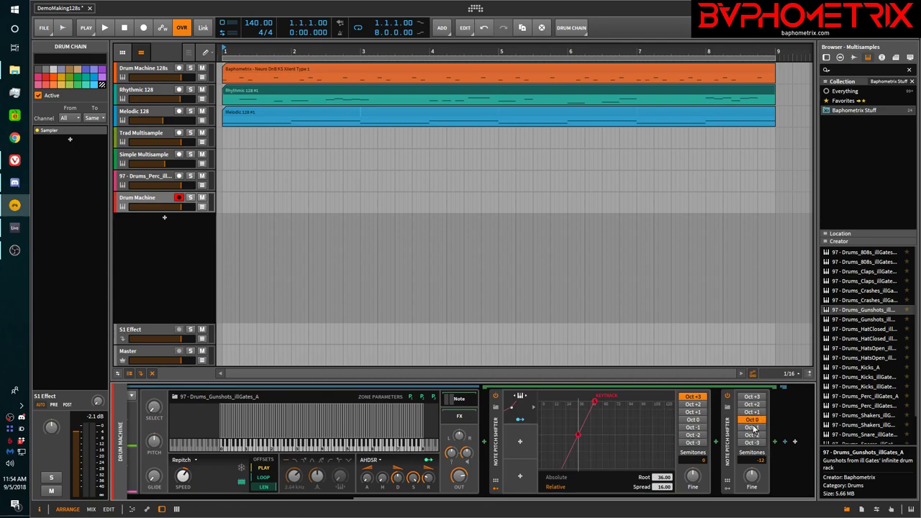
{"action": "left_click_drag", "start_coordinate": [732, 501], "coordinate": [683, 501]}
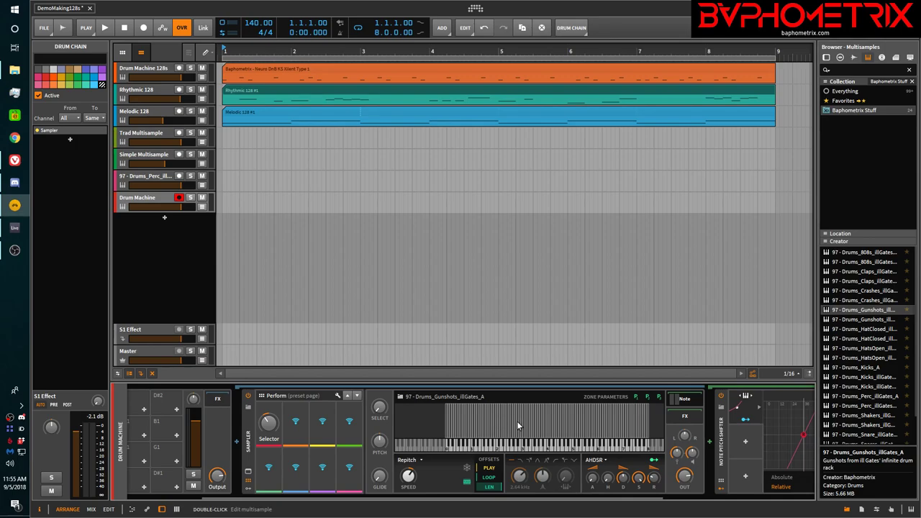
{"action": "left_click_drag", "start_coordinate": [548, 501], "coordinate": [628, 511]}
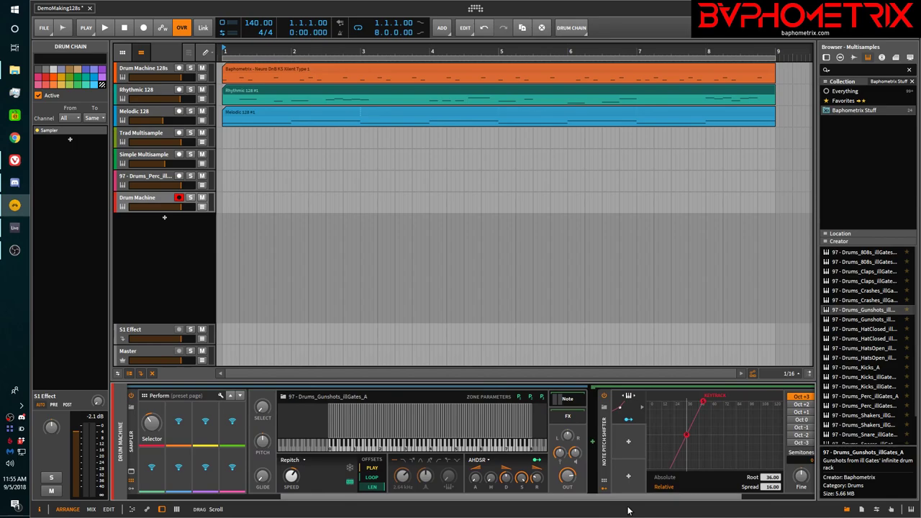
{"action": "left_click_drag", "start_coordinate": [628, 511], "coordinate": [436, 515]}
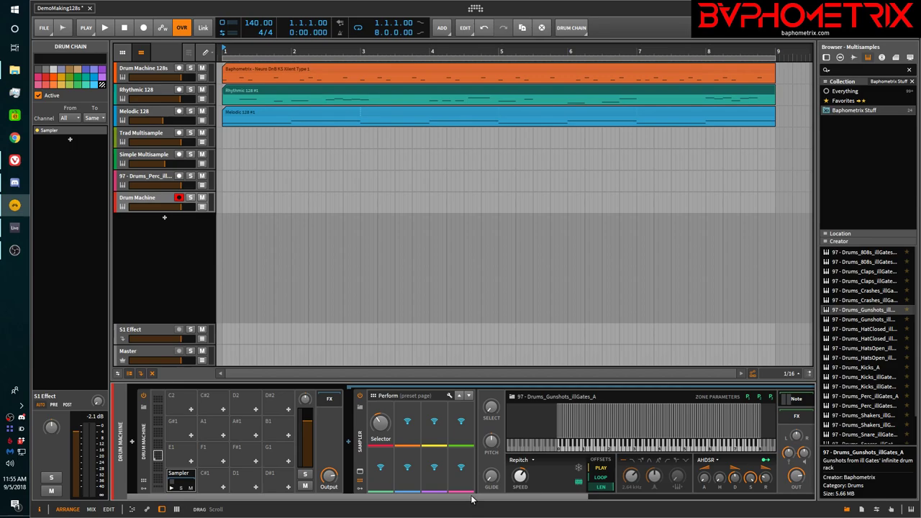
{"action": "left_click_drag", "start_coordinate": [472, 501], "coordinate": [517, 501]}
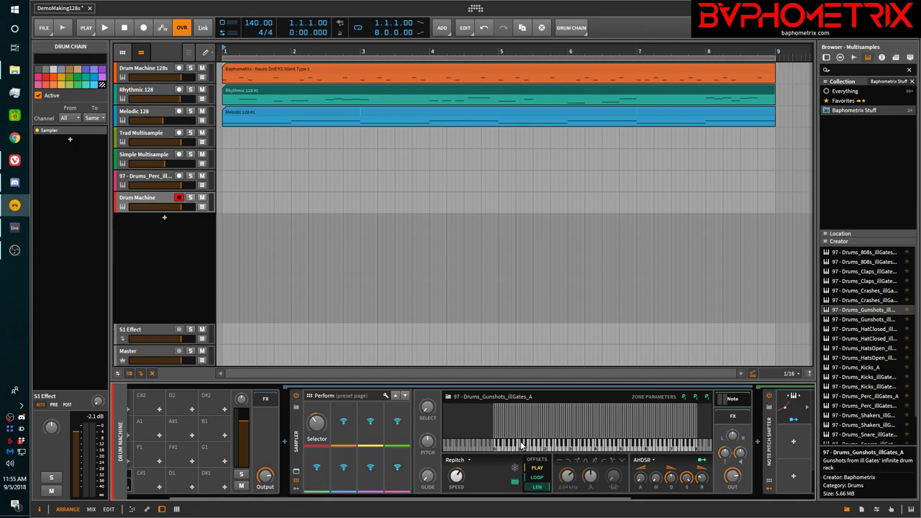
- Insert a Random modulator into the gunshot Sampler's modulator slots
{"action": "left_click", "coordinate": [296, 480]}
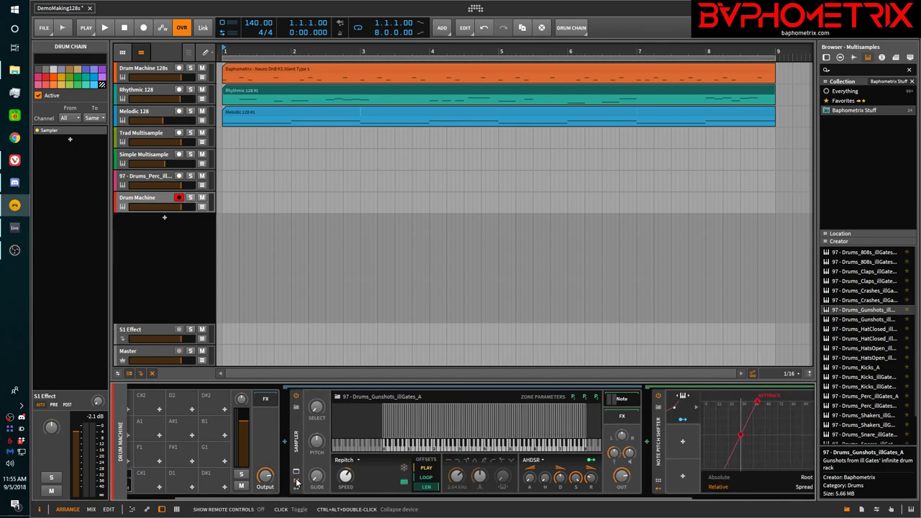
{"action": "left_click", "coordinate": [295, 487]}
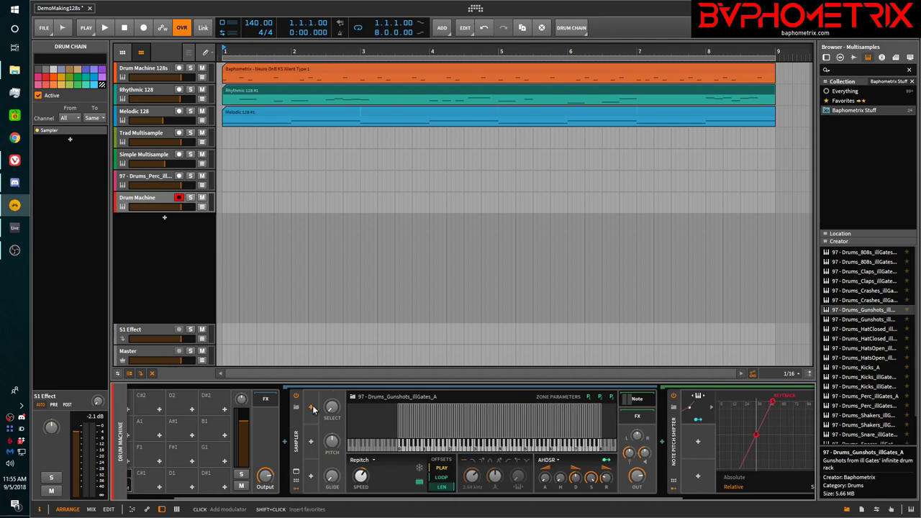
{"action": "left_click", "coordinate": [312, 408]}
{"action": "scroll", "coordinate": [772, 268], "scroll_direction": "down", "scroll_amount": 2}
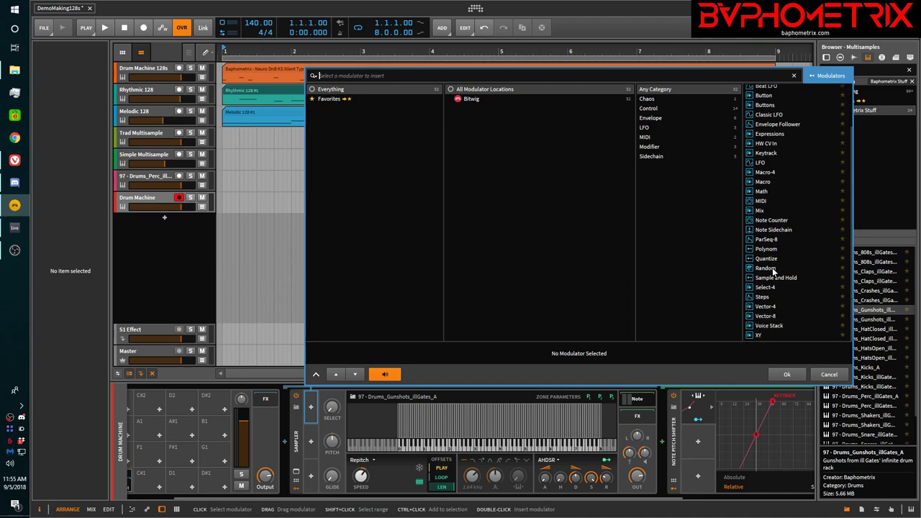
{"action": "left_click", "coordinate": [769, 268]}
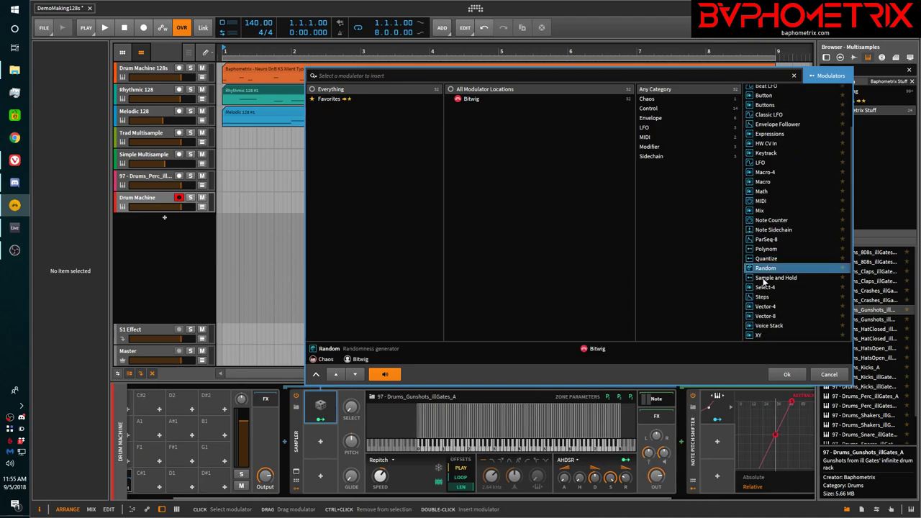
{"action": "left_click", "coordinate": [778, 374]}
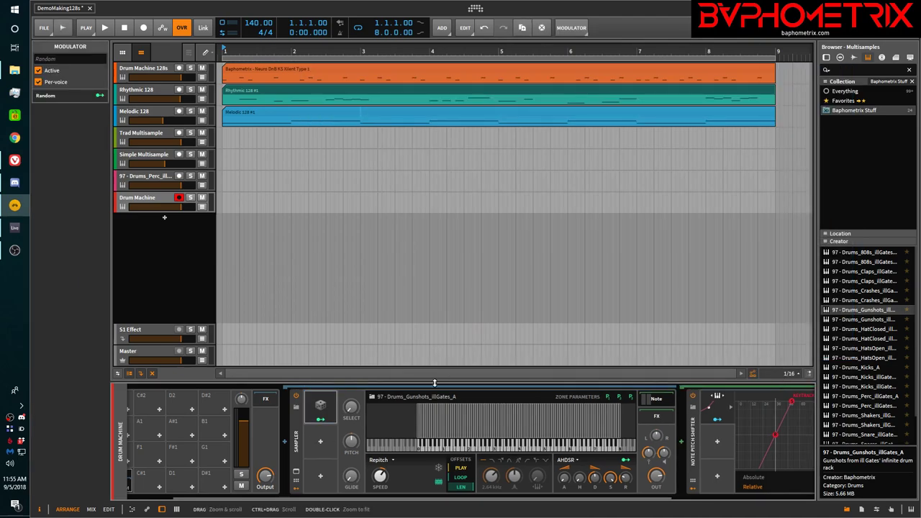
- Set the Random modulator's rate to 4.79 Hz
{"action": "left_click", "coordinate": [336, 408]}
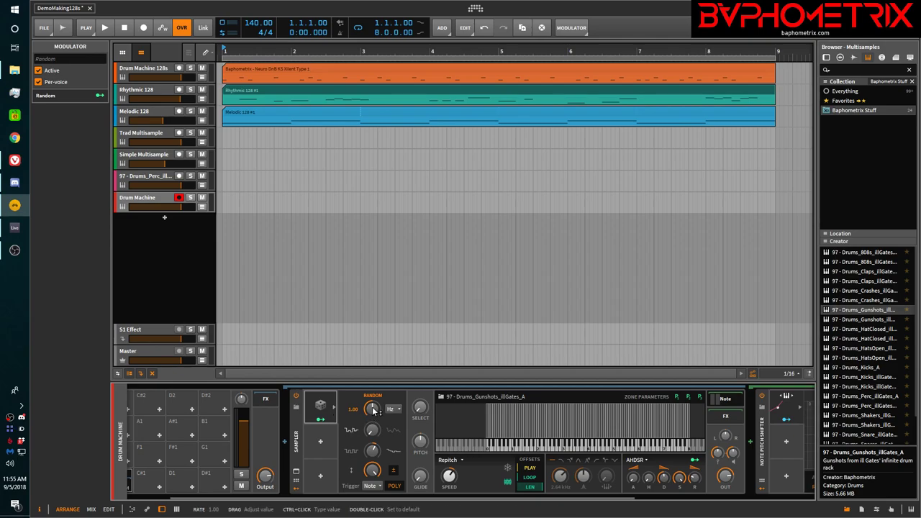
{"action": "left_click_drag", "start_coordinate": [374, 411], "coordinate": [373, 382]}
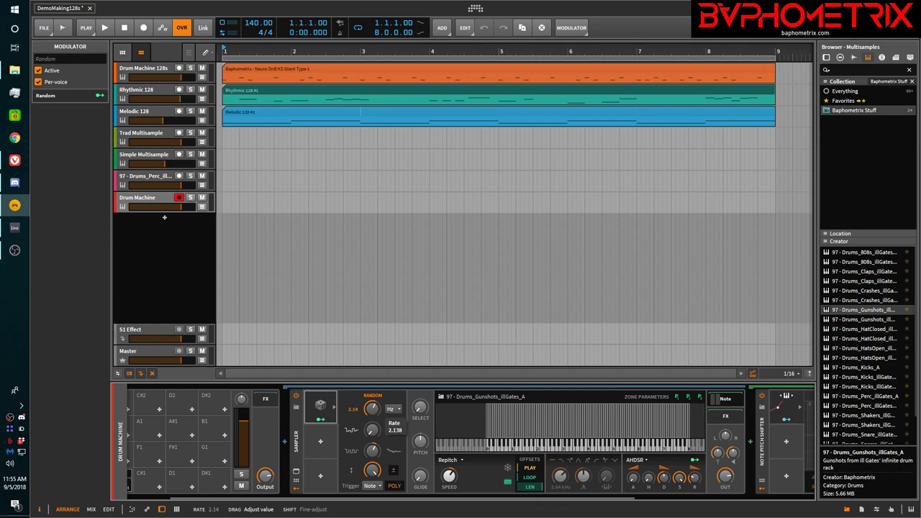
{"action": "left_click_drag", "start_coordinate": [371, 409], "coordinate": [371, 414]}
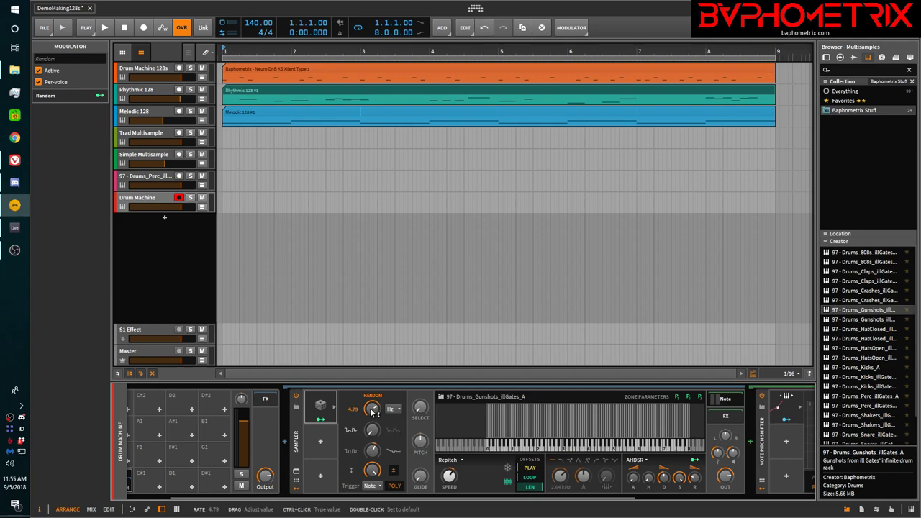
{"action": "left_click", "coordinate": [333, 411]}
{"action": "left_click", "coordinate": [333, 411]}
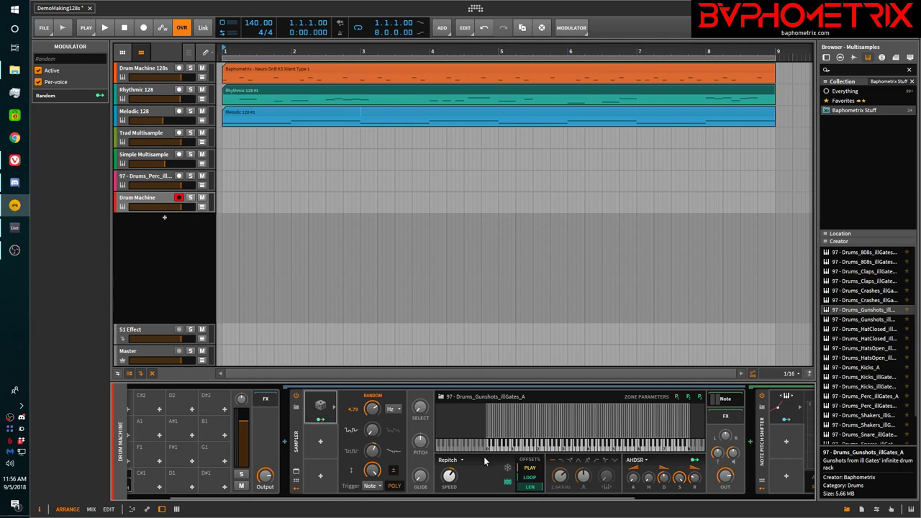
{"action": "left_click", "coordinate": [525, 426]}
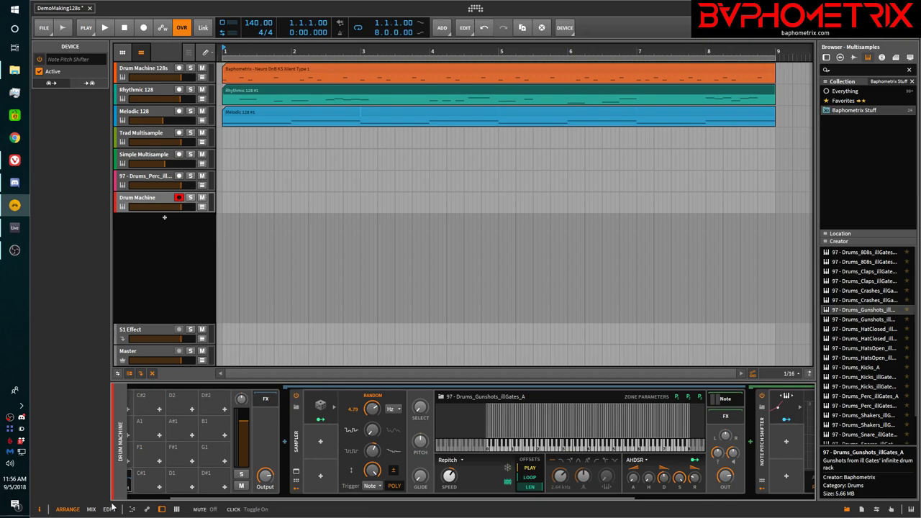
- In the expanded Sampler view, select zone D3, try play offsets, then reset to 0%
{"action": "left_click", "coordinate": [296, 475]}
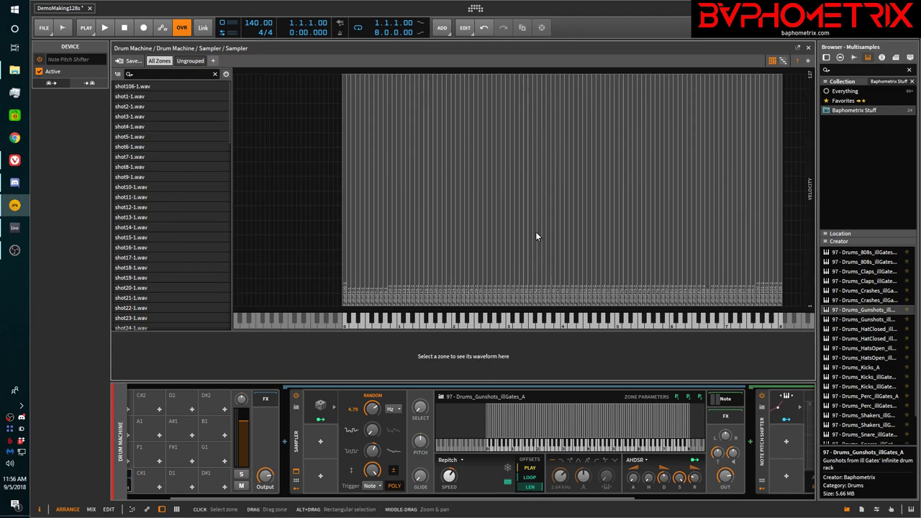
{"action": "left_click", "coordinate": [518, 241]}
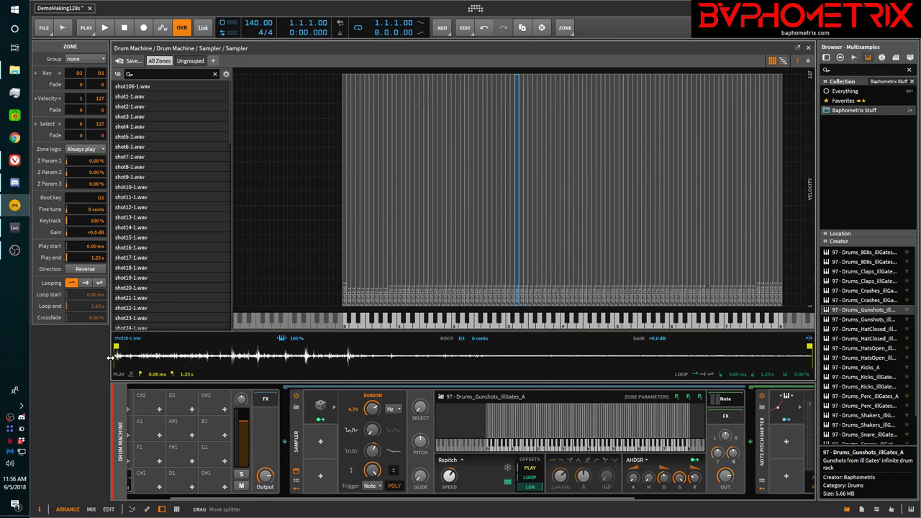
{"action": "mouse_move", "coordinate": [531, 467]}
{"action": "left_mouse_down"}
{"action": "mouse_move", "coordinate": [531, 436]}
{"action": "mouse_move", "coordinate": [525, 476]}
{"action": "mouse_move", "coordinate": [521, 467]}
{"action": "left_mouse_up"}
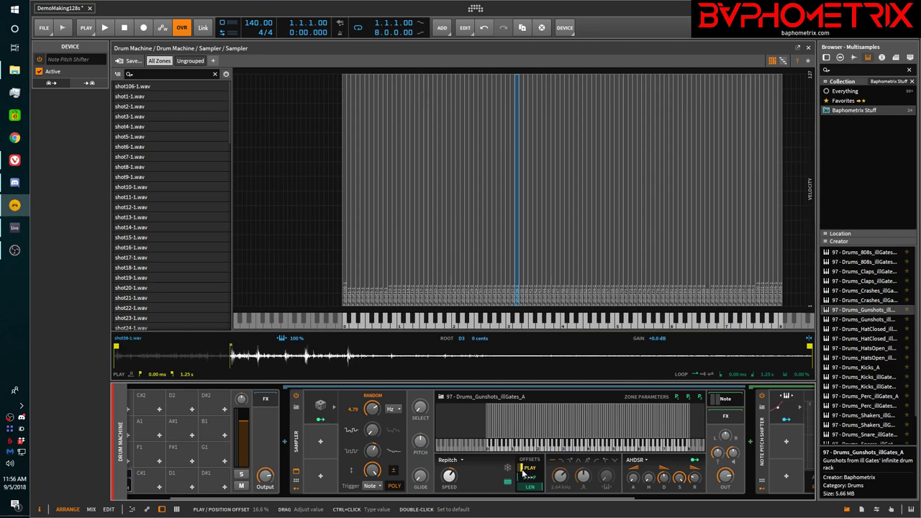
{"action": "mouse_move", "coordinate": [523, 472]}
{"action": "left_mouse_down"}
{"action": "mouse_move", "coordinate": [522, 458]}
{"action": "mouse_move", "coordinate": [522, 473]}
{"action": "left_mouse_up"}
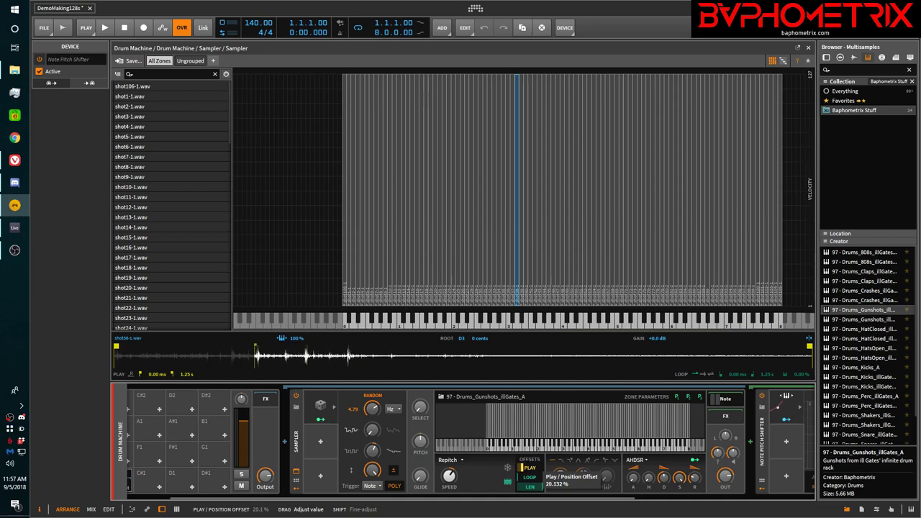
{"action": "left_click_drag", "start_coordinate": [523, 472], "coordinate": [523, 489]}
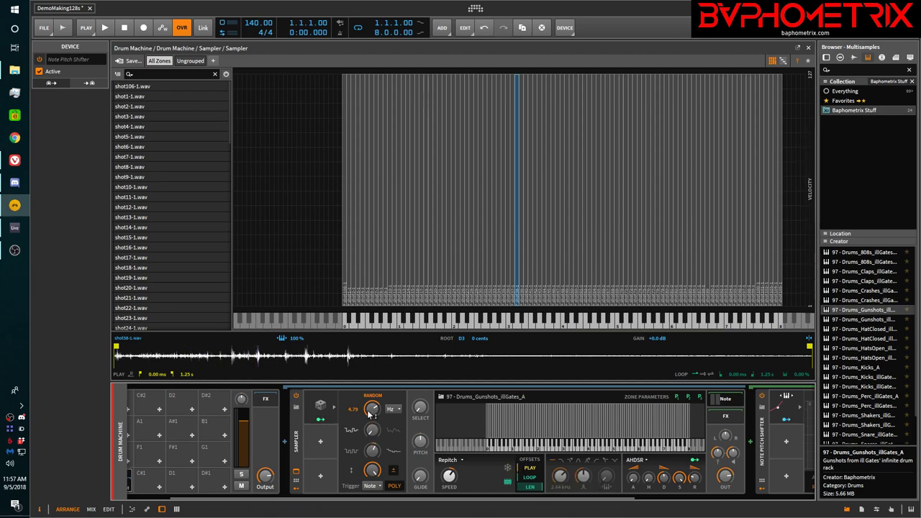
- Map the Random modulator to the play offset, set Trigger to Free and Rate to 2.88 Hz
{"action": "left_click", "coordinate": [320, 416]}
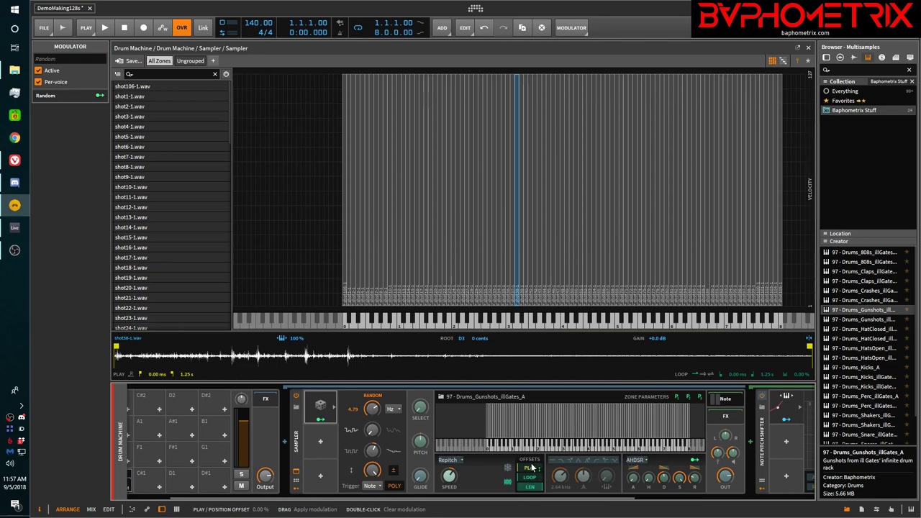
{"action": "left_click_drag", "start_coordinate": [533, 469], "coordinate": [533, 480]}
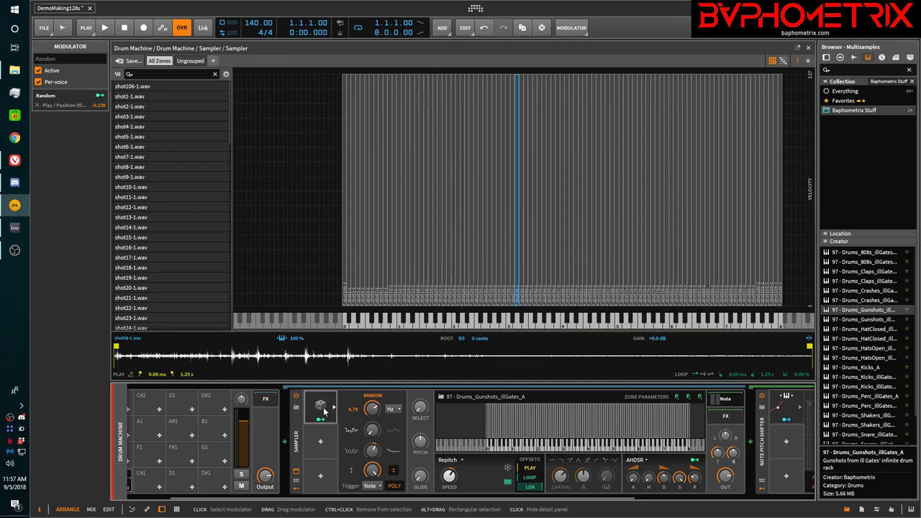
{"action": "left_click", "coordinate": [372, 486]}
{"action": "left_click", "coordinate": [371, 454]}
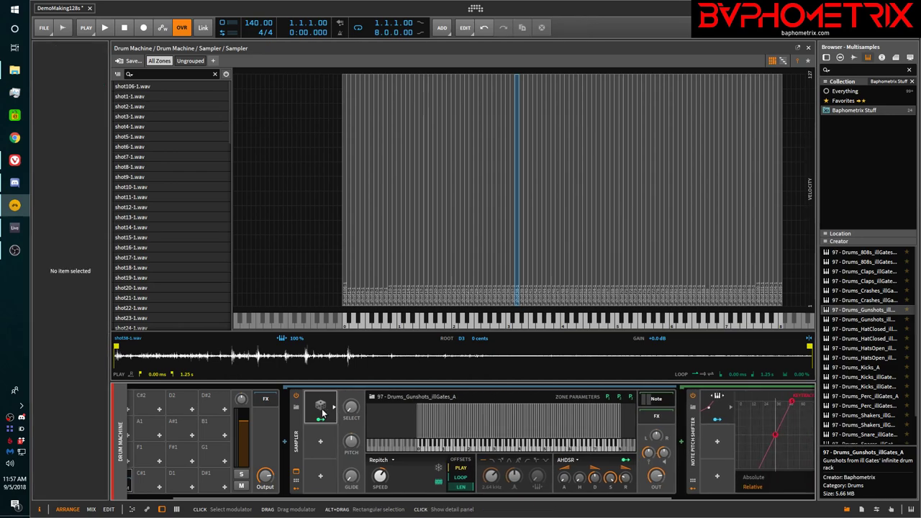
{"action": "left_click_drag", "start_coordinate": [351, 415], "coordinate": [389, 475]}
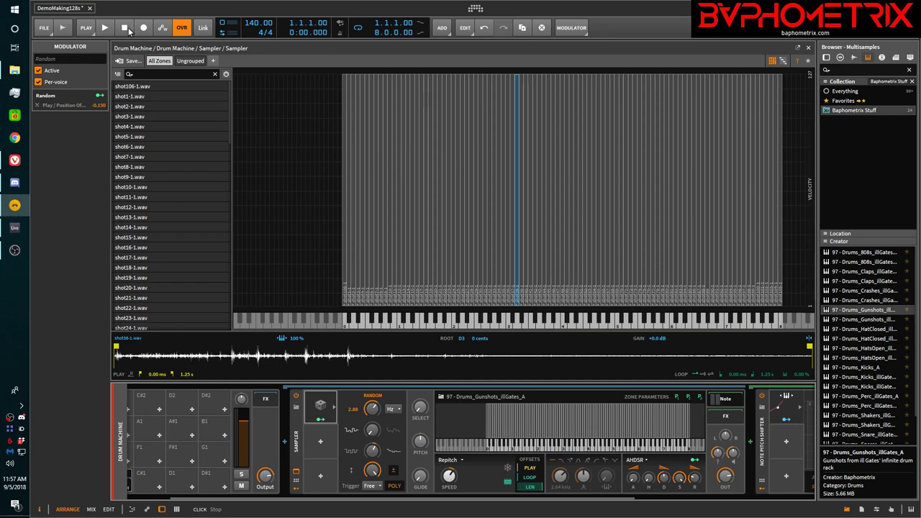
- Close the expanded sampler view and mute the Drum Machine and Drum Machine 128s tracks
{"action": "left_click", "coordinate": [294, 474]}
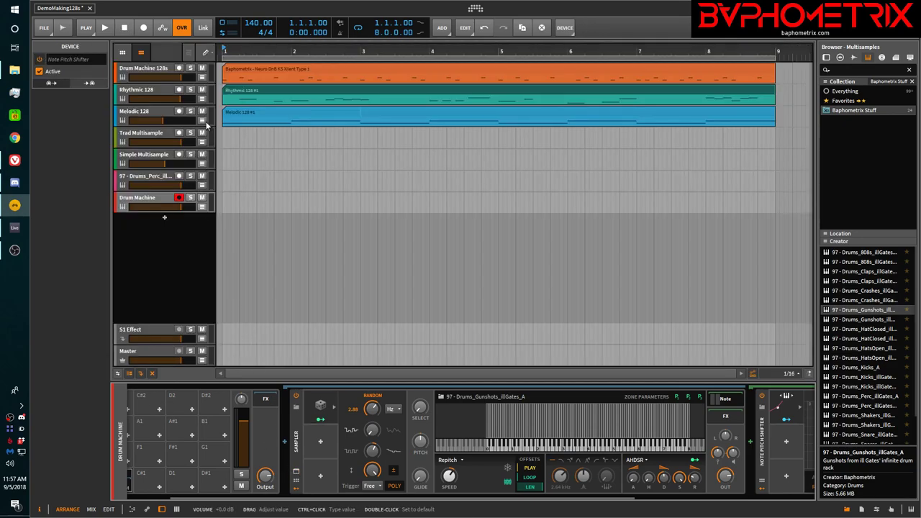
{"action": "left_click", "coordinate": [201, 197]}
{"action": "left_click", "coordinate": [132, 69]}
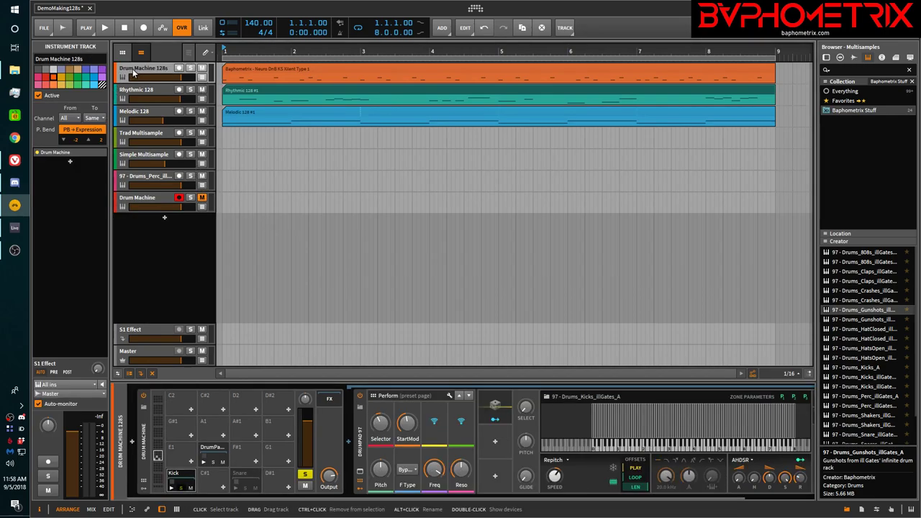
{"action": "left_click", "coordinate": [156, 197], "text": "shift"}
{"action": "left_click", "coordinate": [202, 69]}
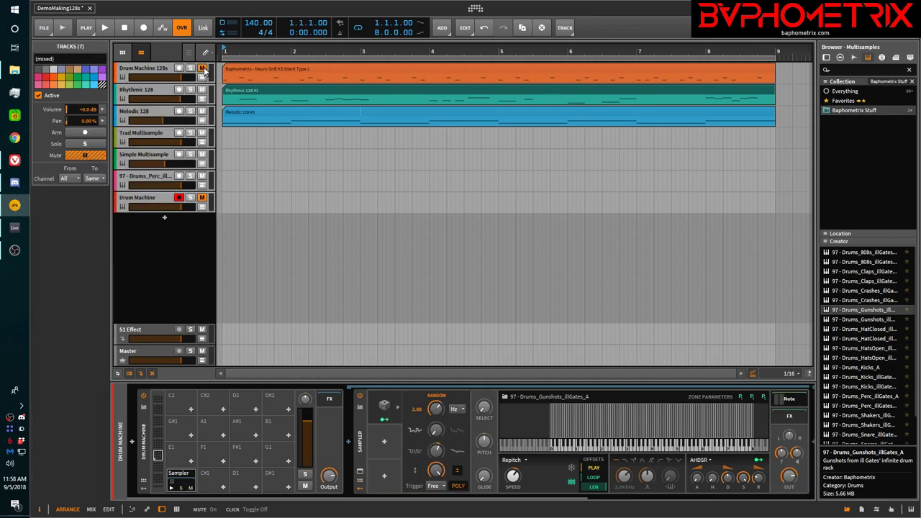
{"action": "left_click", "coordinate": [206, 93]}
- Mute the Rhythmic 128, Melodic 128, Simple Multisample and Perc tracks, then start playback
{"action": "left_click", "coordinate": [202, 90]}
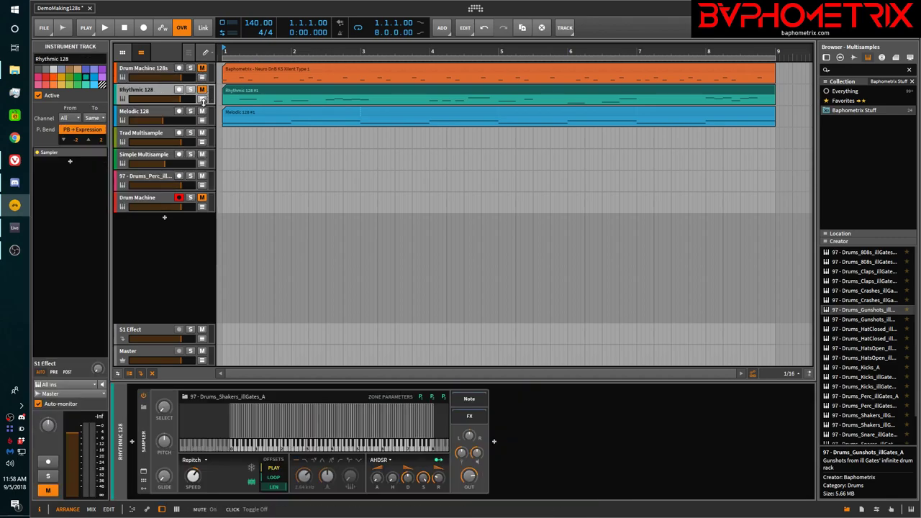
{"action": "left_click", "coordinate": [202, 112]}
{"action": "left_click", "coordinate": [202, 154]}
{"action": "left_click", "coordinate": [202, 177]}
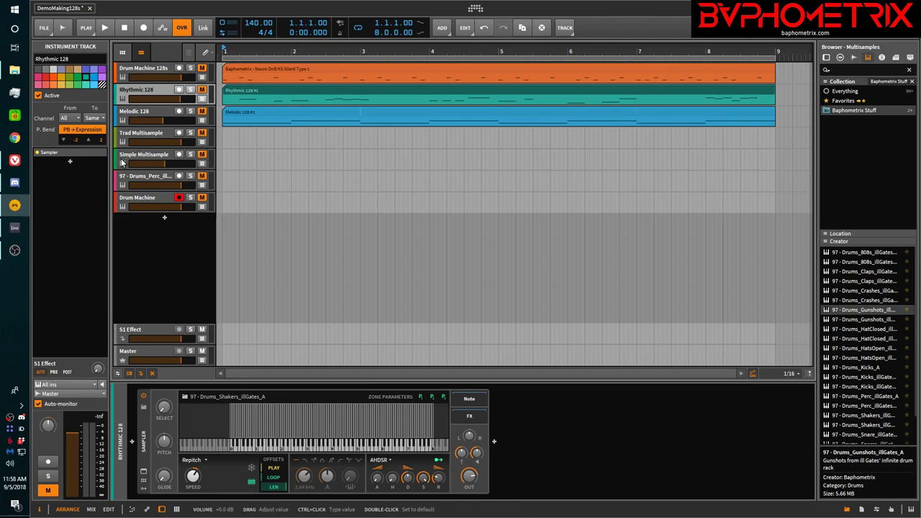
{"action": "left_click", "coordinate": [104, 28]}
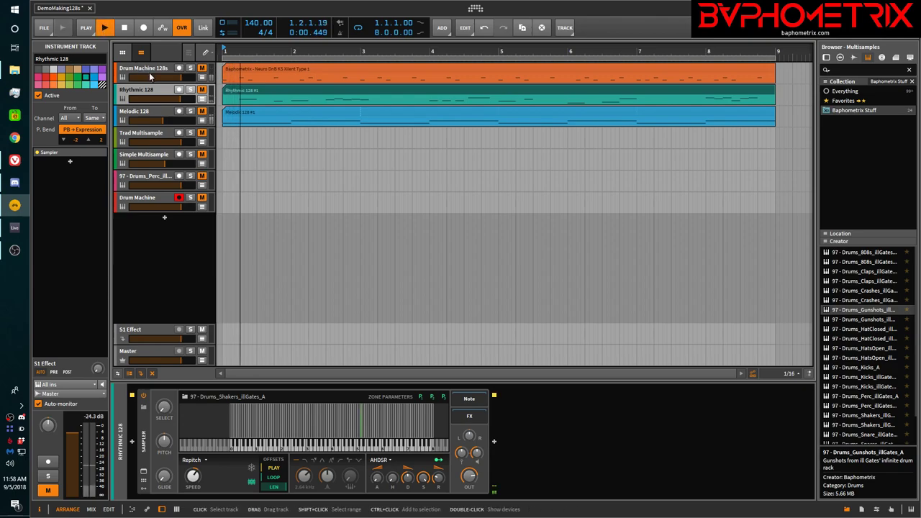
{"action": "left_click", "coordinate": [155, 204]}
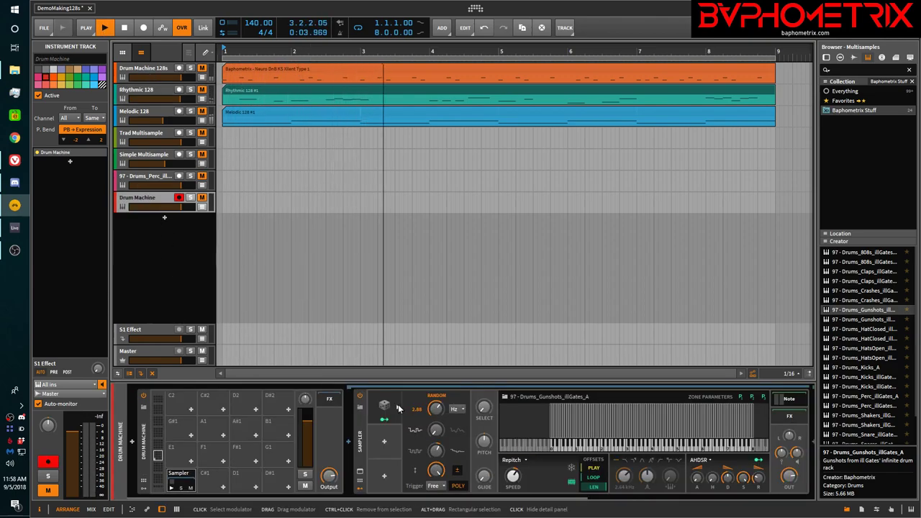
{"action": "left_click", "coordinate": [387, 405]}
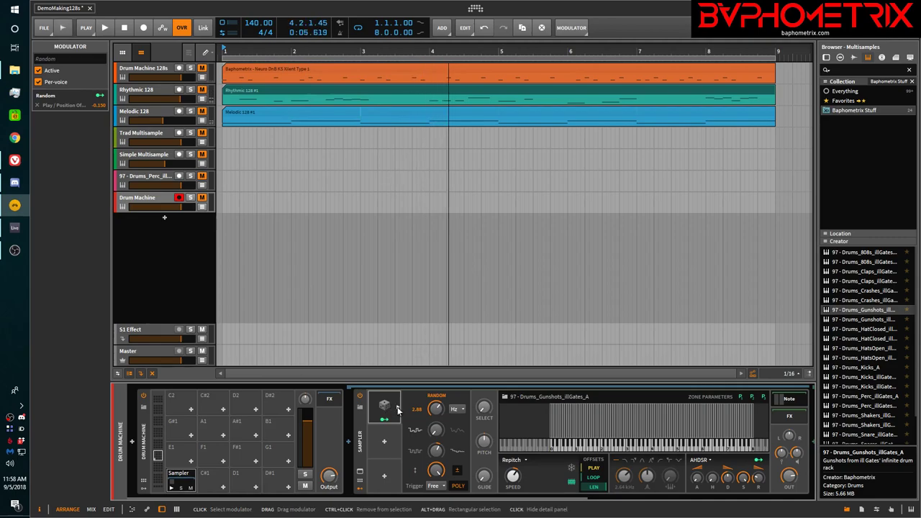
- Try the Random modulator's Sync trigger, then return it to Free with the rate in Hz
{"action": "left_click", "coordinate": [436, 485]}
{"action": "left_click", "coordinate": [437, 475]}
{"action": "left_click", "coordinate": [435, 485]}
{"action": "left_click", "coordinate": [436, 453]}
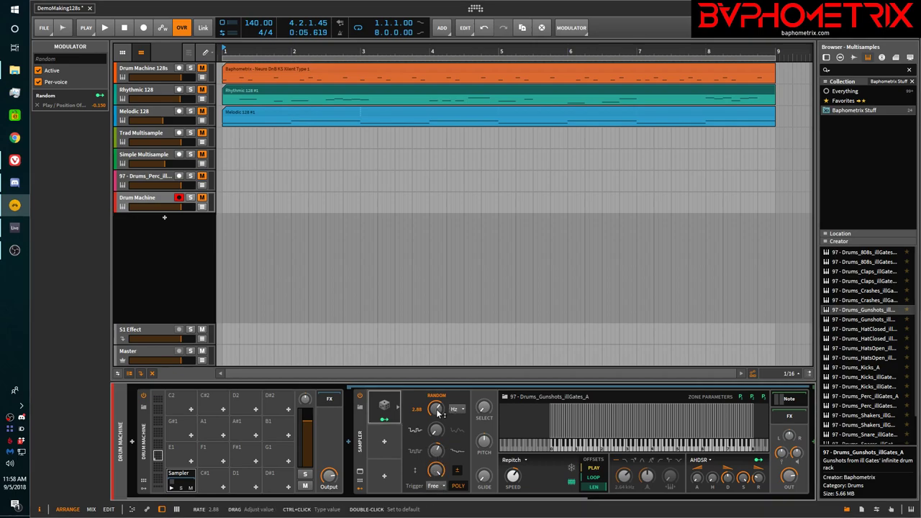
{"action": "left_click", "coordinate": [455, 409]}
{"action": "left_click", "coordinate": [444, 409]}
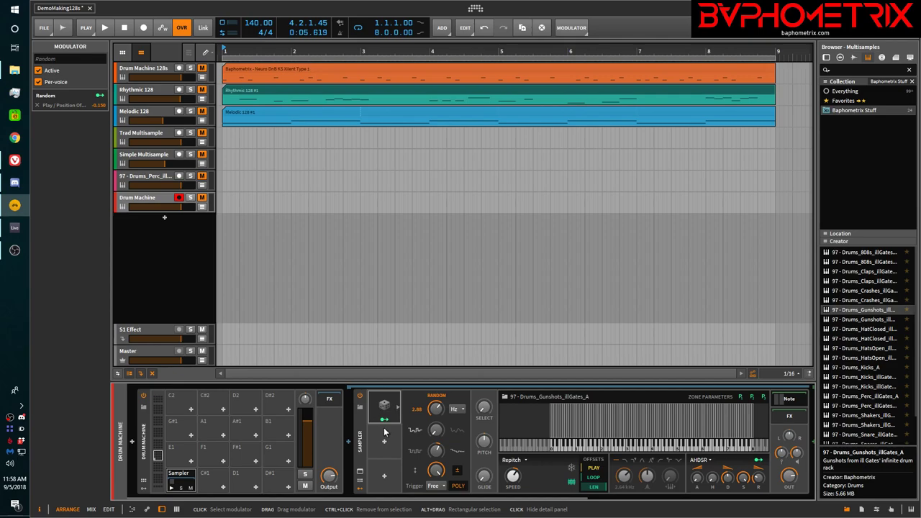
- Speed up the Random rate, lower its amount to 87.5%, and re-arm the Drum Machine track
{"action": "mouse_move", "coordinate": [436, 408]}
{"action": "left_click_drag", "start_coordinate": [436, 409], "coordinate": [438, 430]}
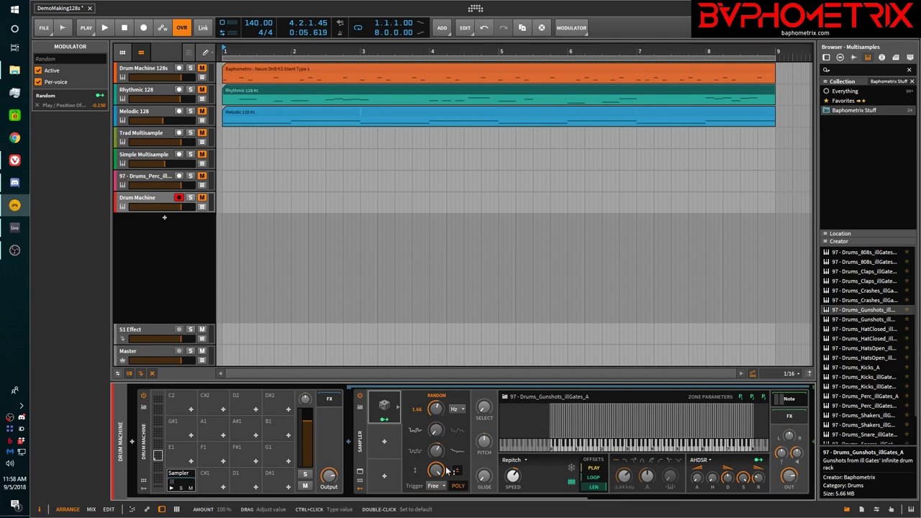
{"action": "left_click_drag", "start_coordinate": [436, 469], "coordinate": [436, 481]}
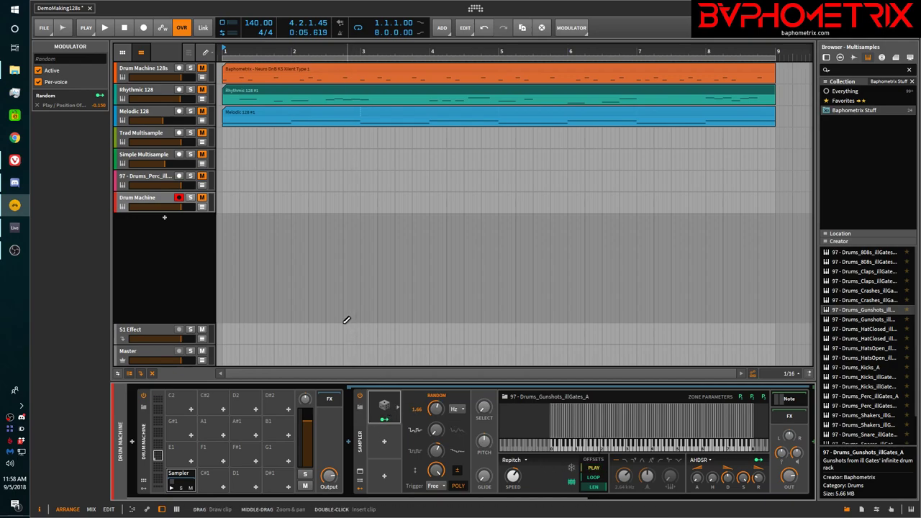
{"action": "left_click", "coordinate": [179, 197]}
{"action": "left_click", "coordinate": [179, 198]}
{"action": "left_click", "coordinate": [161, 203]}
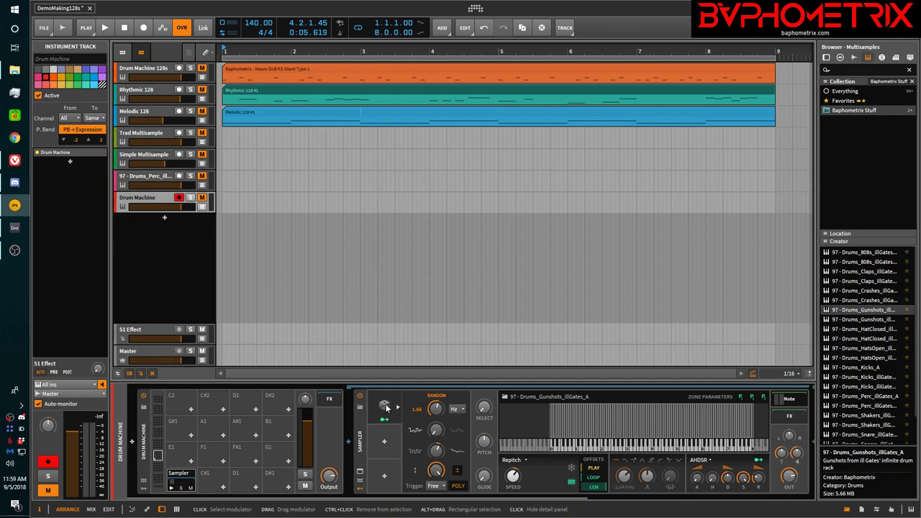
- Set the play position offset modulation depth to 0.020 and reduce the amount to 15.5%
{"action": "left_click", "coordinate": [381, 406]}
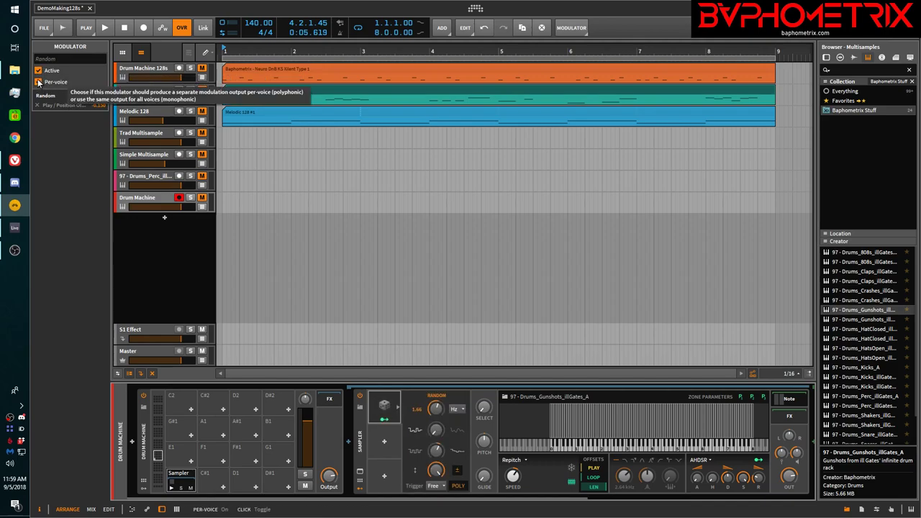
{"action": "left_click_drag", "start_coordinate": [99, 107], "coordinate": [99, 108]}
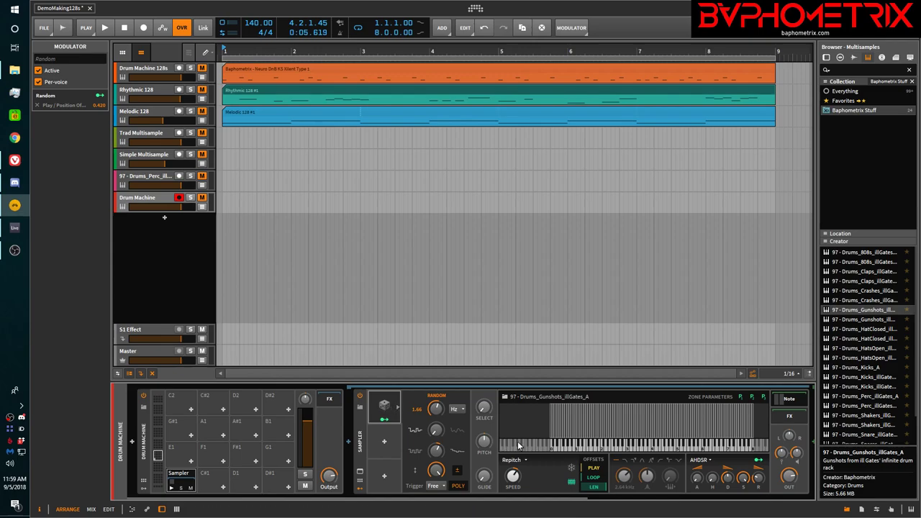
{"action": "left_click_drag", "start_coordinate": [585, 467], "coordinate": [583, 471]}
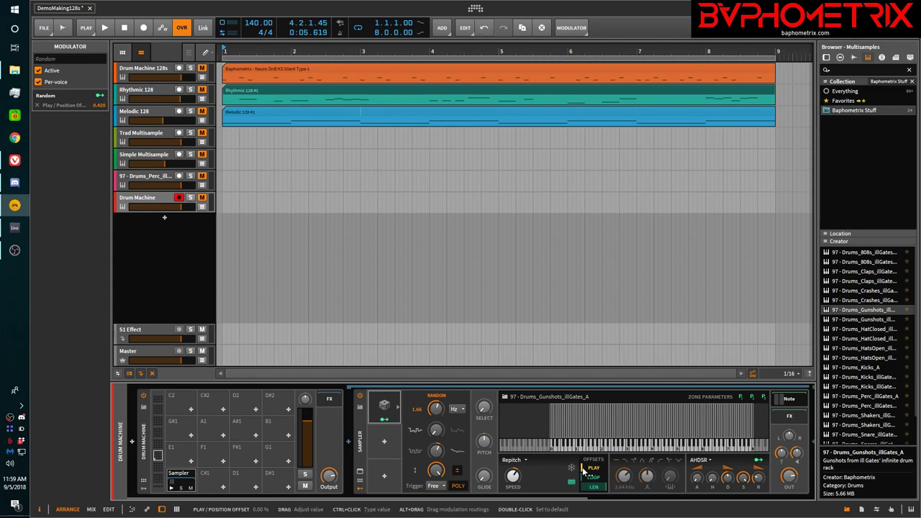
{"action": "double_click", "coordinate": [94, 105]}
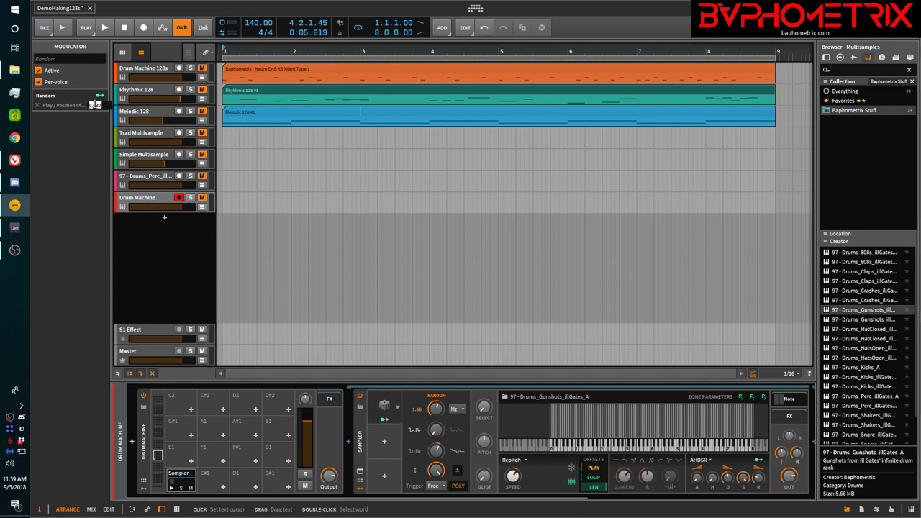
{"action": "type", "text": "0"}
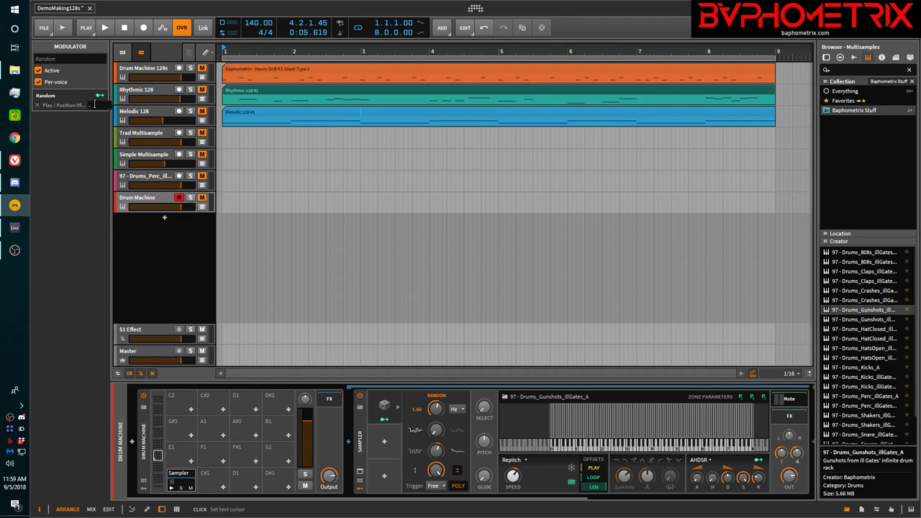
{"action": "key", "text": "Return"}
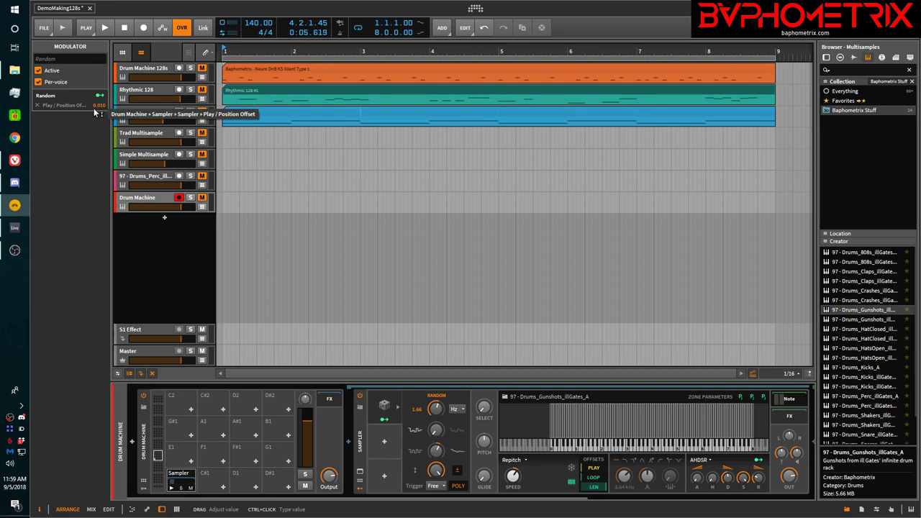
{"action": "double_click", "coordinate": [93, 106]}
{"action": "type", "text": "0.02"}
{"action": "key", "text": "Return"}
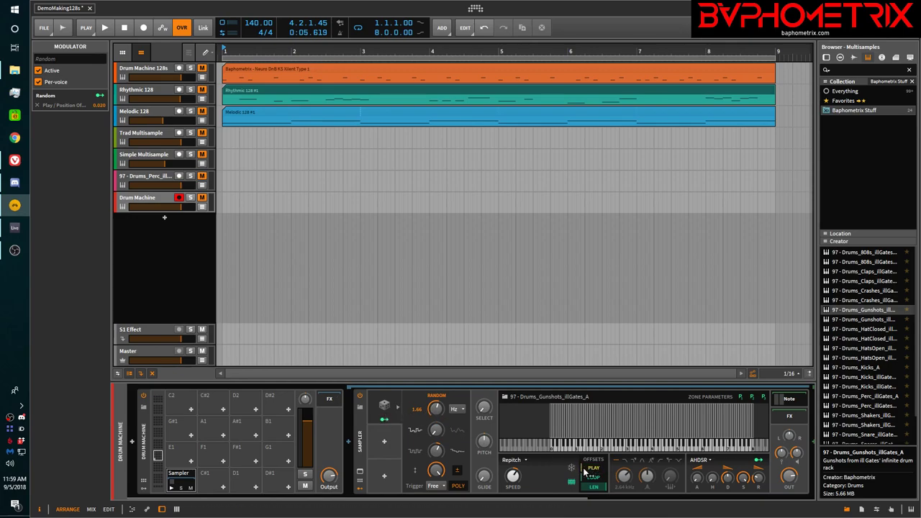
{"action": "left_click", "coordinate": [571, 424]}
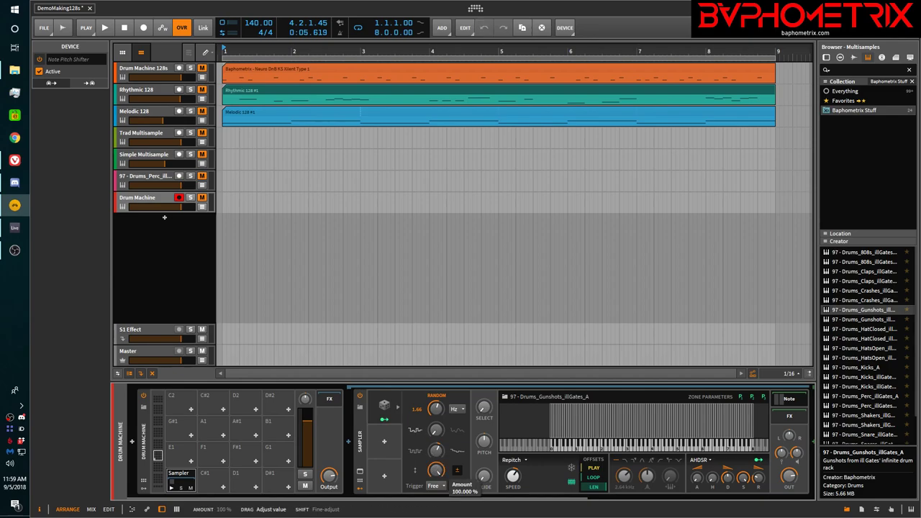
{"action": "left_click_drag", "start_coordinate": [456, 470], "coordinate": [432, 472]}
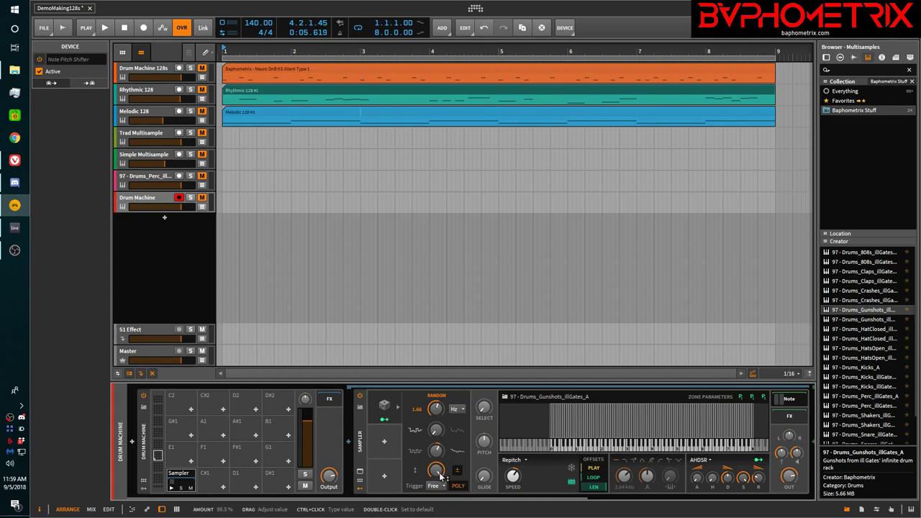
- Map the Sampler's second remote-control knob to the Random modulator amount
{"action": "left_click", "coordinate": [359, 483]}
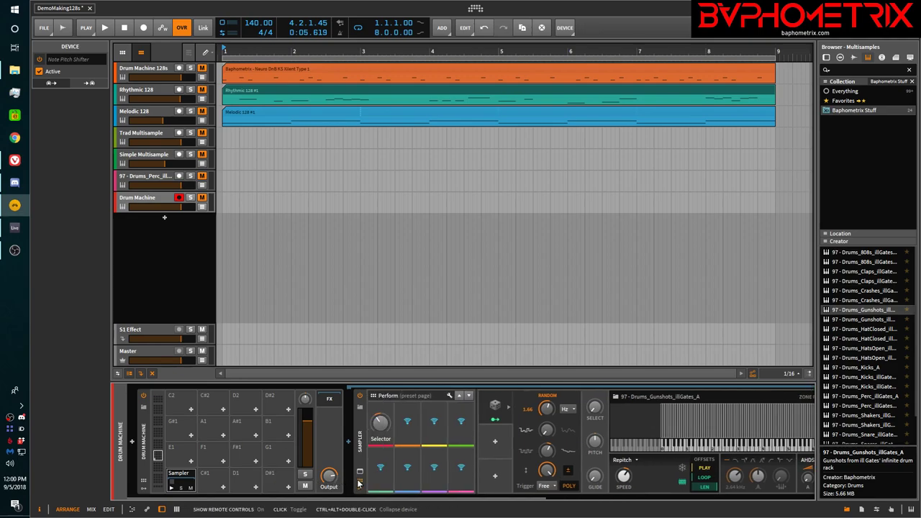
{"action": "left_click", "coordinate": [407, 425]}
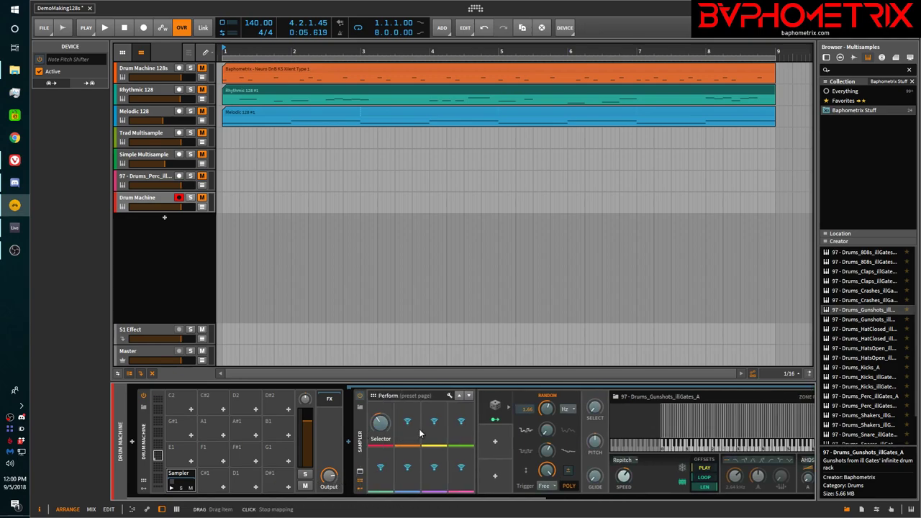
{"action": "left_click", "coordinate": [549, 470]}
- Label that knob 'Rnd Trns', then map the Random modulator to the third knob
{"action": "mouse_move", "coordinate": [408, 426]}
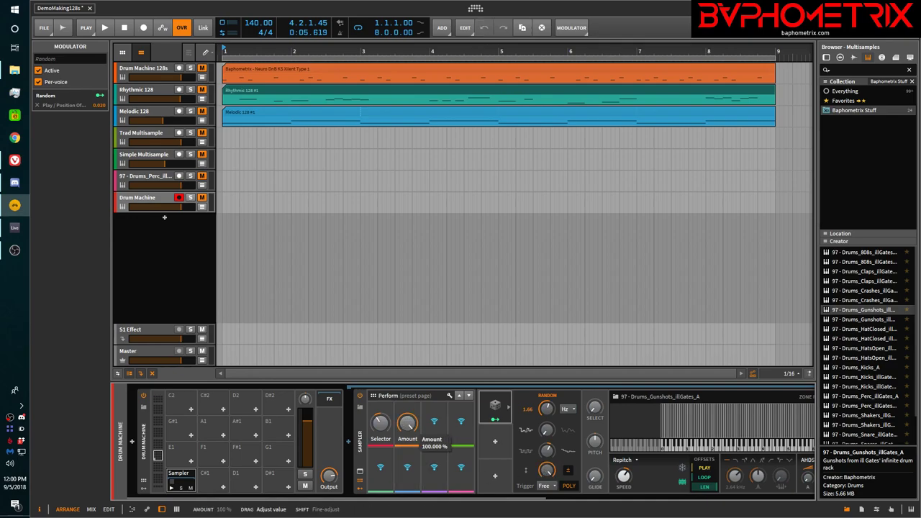
{"action": "left_click", "coordinate": [408, 439], "text": "alt"}
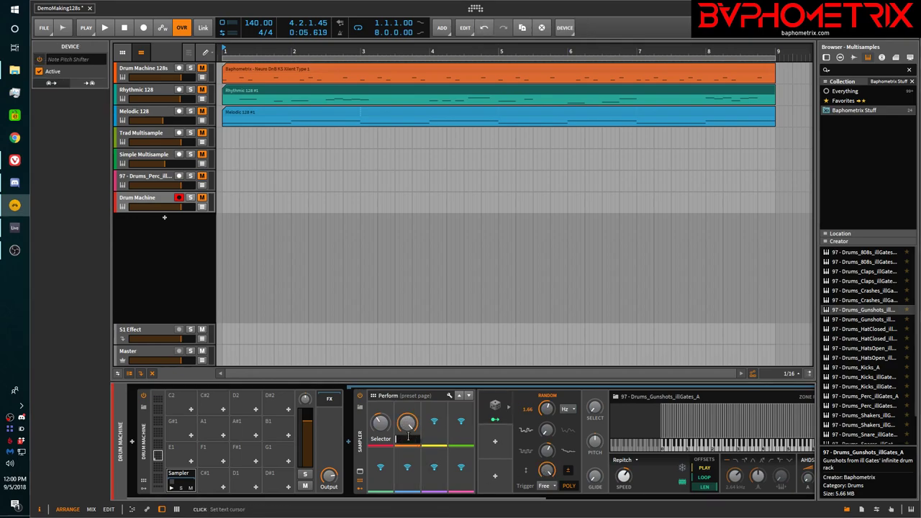
{"action": "type", "text": "Trans Ran"}
{"action": "key", "text": "Return"}
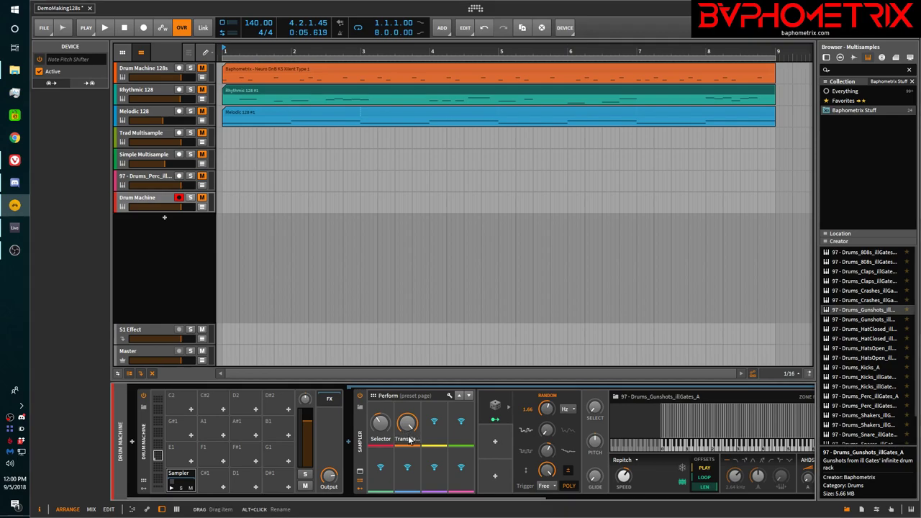
{"action": "left_click", "coordinate": [408, 439], "text": "alt"}
{"action": "type", "text": "d"}
{"action": "key", "text": "ctrl+a"}
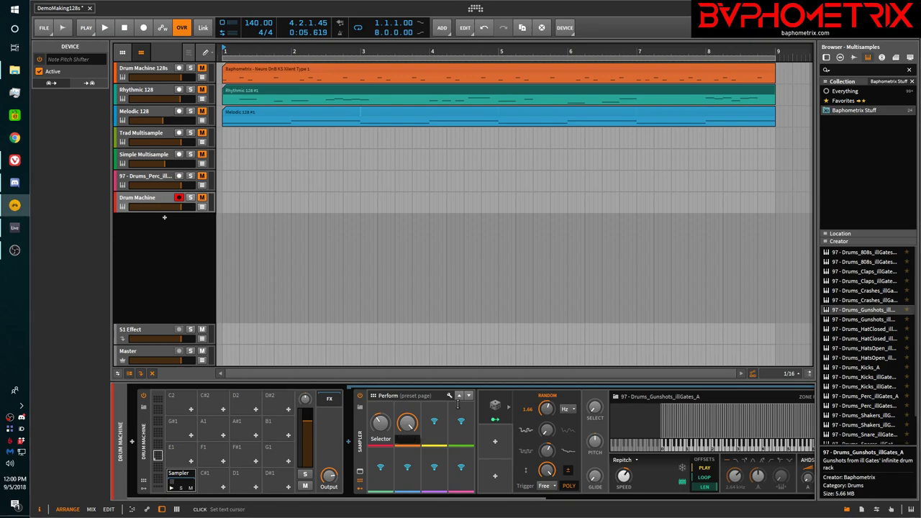
{"action": "type", "text": "Ran"}
{"action": "key", "text": "BackSpace"}
{"action": "type", "text": "nd Trns"}
{"action": "key", "text": "Return"}
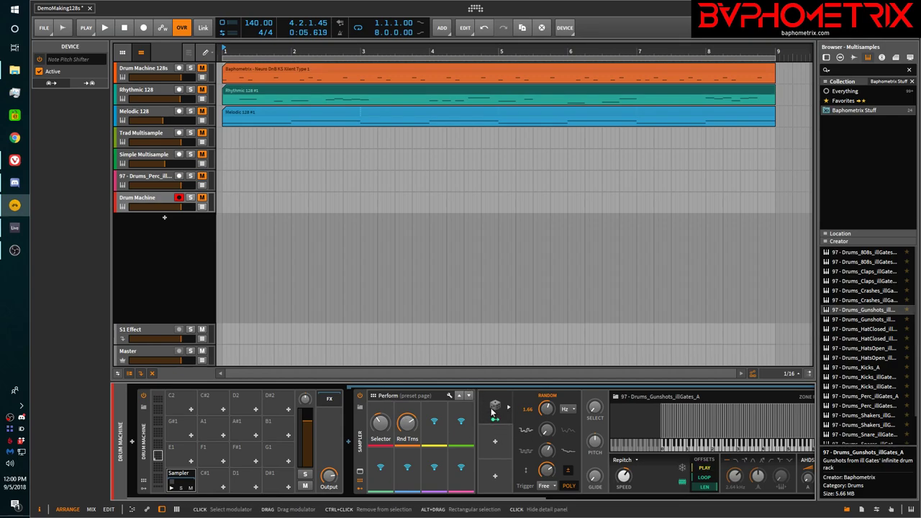
{"action": "left_click_drag", "start_coordinate": [496, 410], "coordinate": [434, 413]}
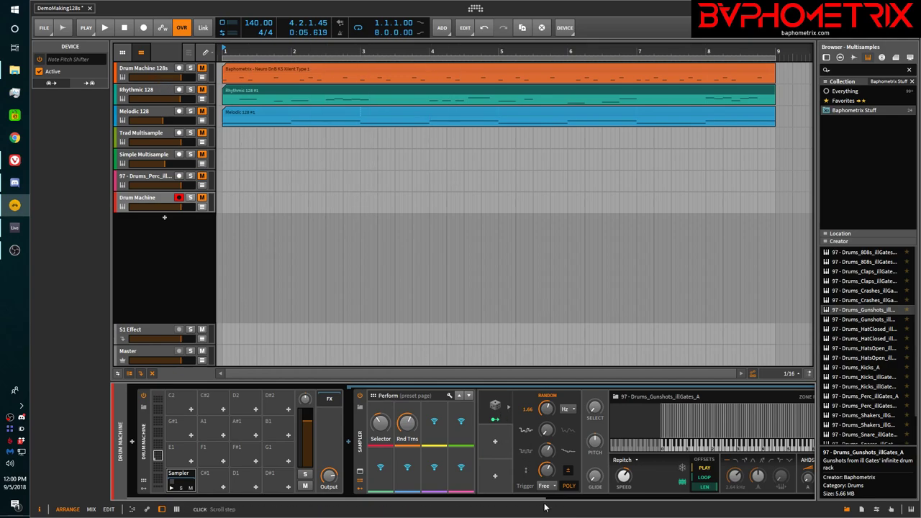
{"action": "left_click_drag", "start_coordinate": [536, 502], "coordinate": [818, 515]}
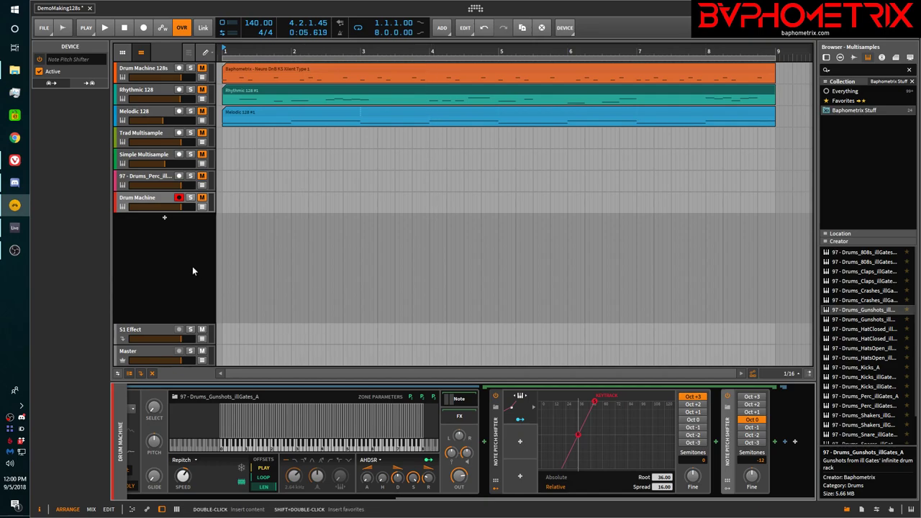
- Select the Drum Machine 128s track to show its Drum Machine and kick sampler
{"action": "left_click", "coordinate": [140, 72]}
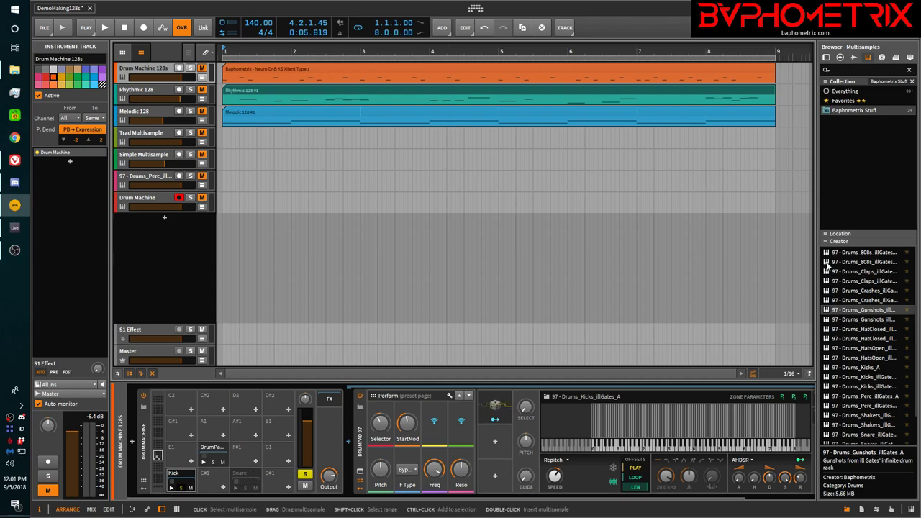
{"action": "left_click", "coordinate": [44, 27]}
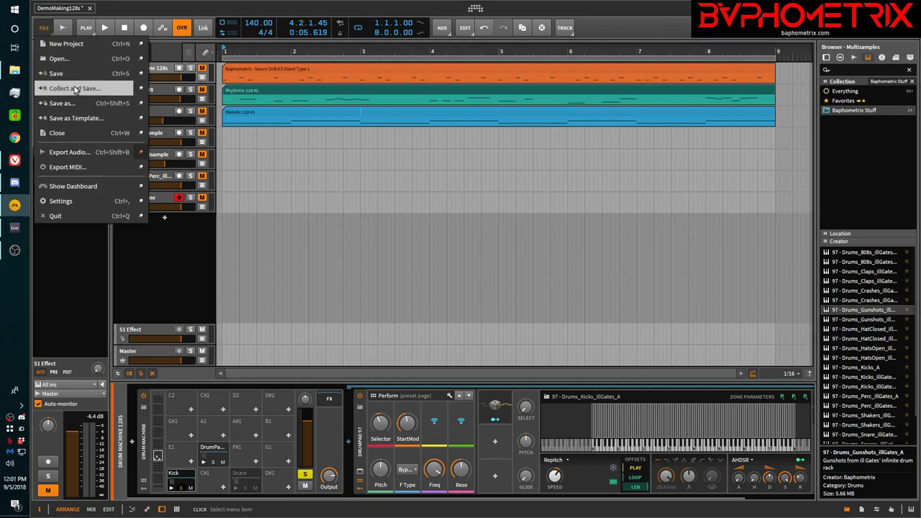
{"action": "left_click", "coordinate": [47, 29]}
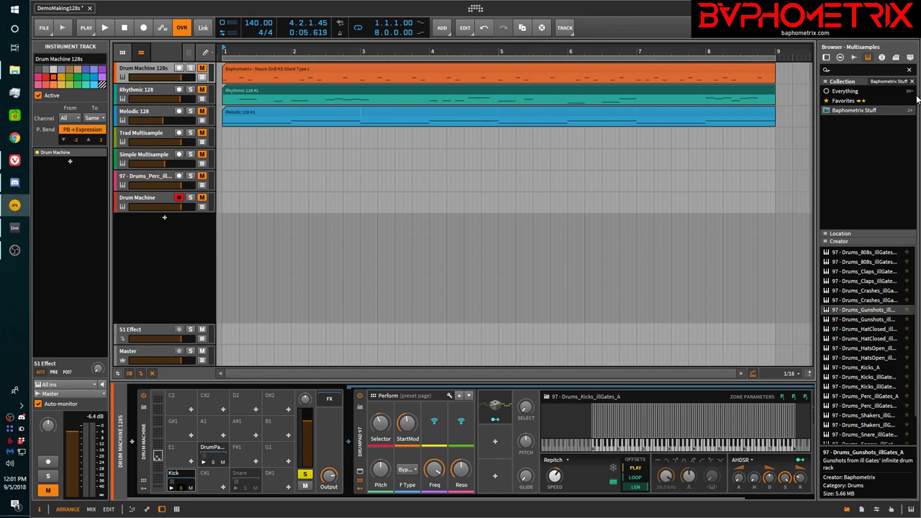
- In Ableton Live, select the DjSnakeDrumRack preset in the User Library
{"action": "left_click", "coordinate": [14, 228]}
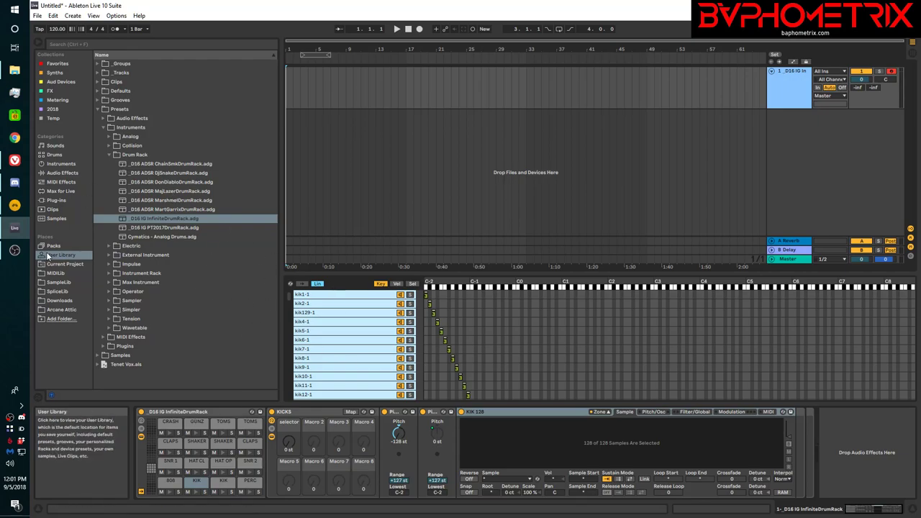
{"action": "left_click", "coordinate": [122, 220]}
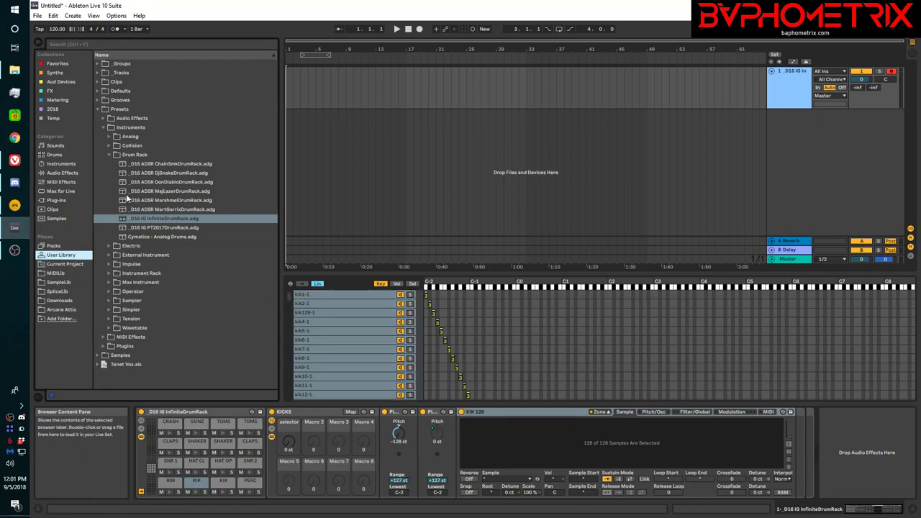
{"action": "left_click", "coordinate": [125, 191]}
{"action": "left_click", "coordinate": [124, 182]}
{"action": "left_click", "coordinate": [125, 174]}
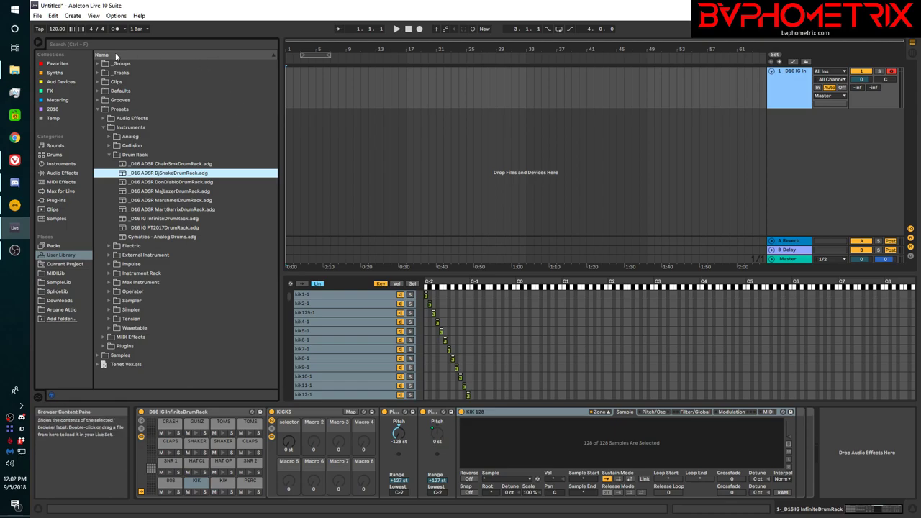
- Try Collect All and Save excluding User Library files, cancel it, and return to Bitwig
{"action": "left_click", "coordinate": [37, 17]}
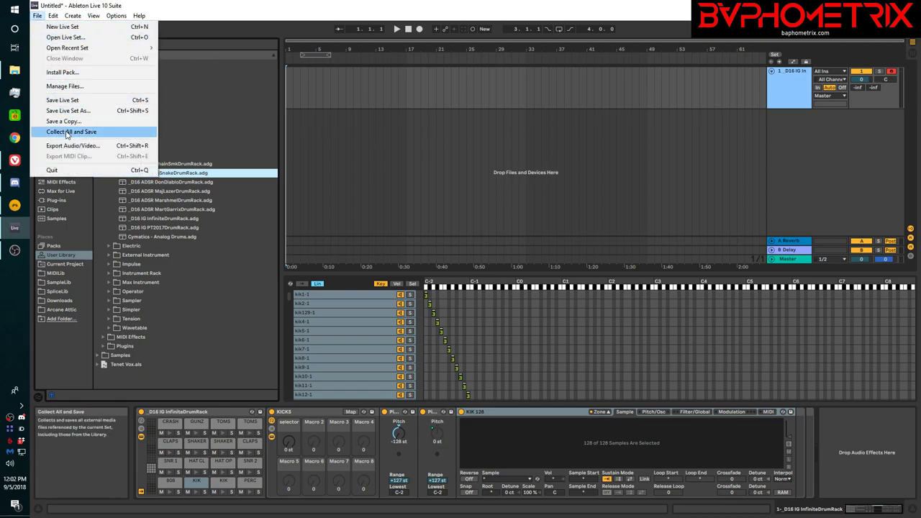
{"action": "left_click", "coordinate": [67, 132]}
{"action": "left_click", "coordinate": [474, 274]}
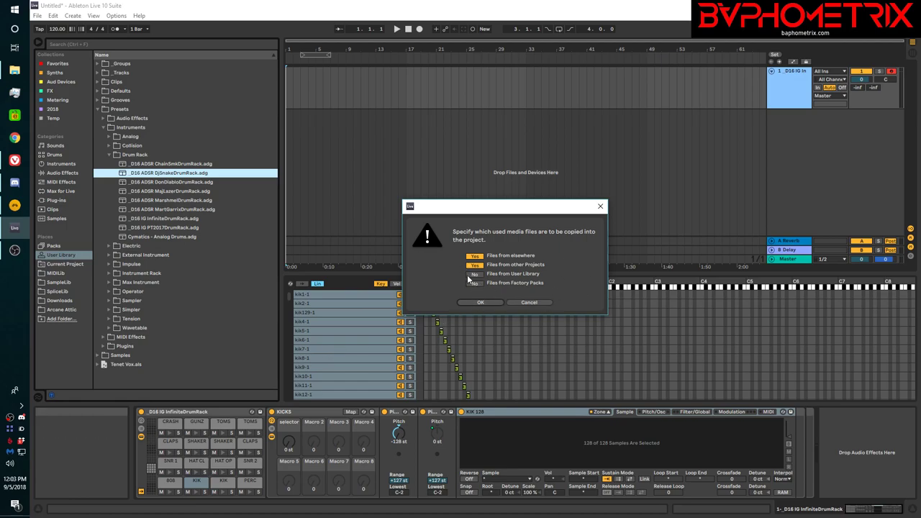
{"action": "left_click", "coordinate": [530, 302]}
{"action": "left_click", "coordinate": [13, 205]}
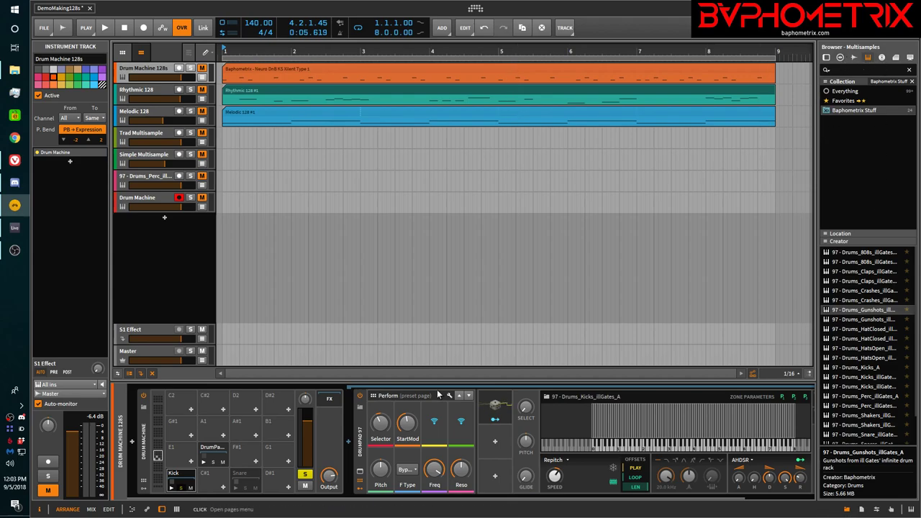
- Show the project's file list in the Project panel and widen the panel
{"action": "left_click", "coordinate": [43, 27]}
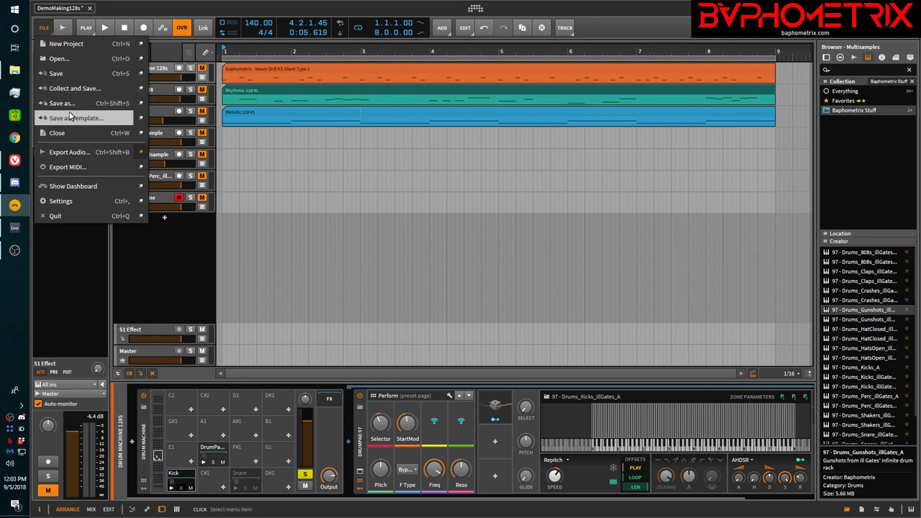
{"action": "left_click", "coordinate": [43, 28]}
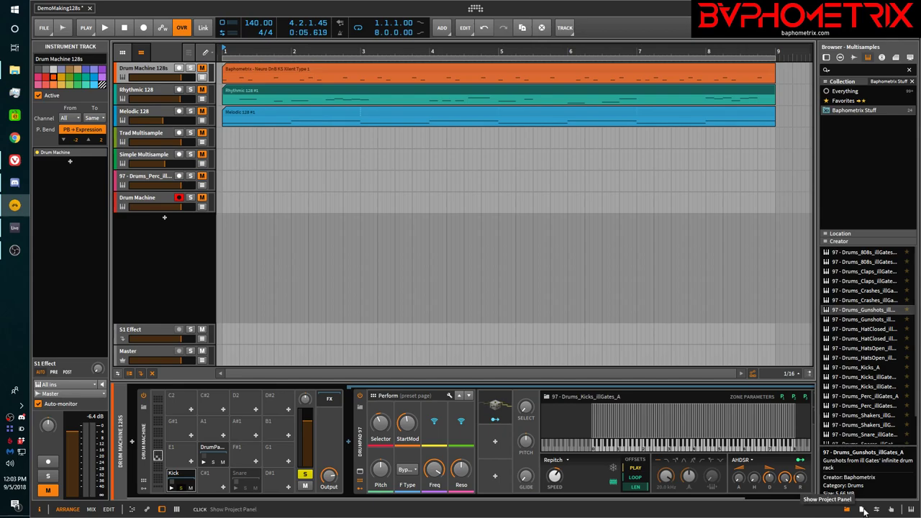
{"action": "left_click", "coordinate": [874, 508]}
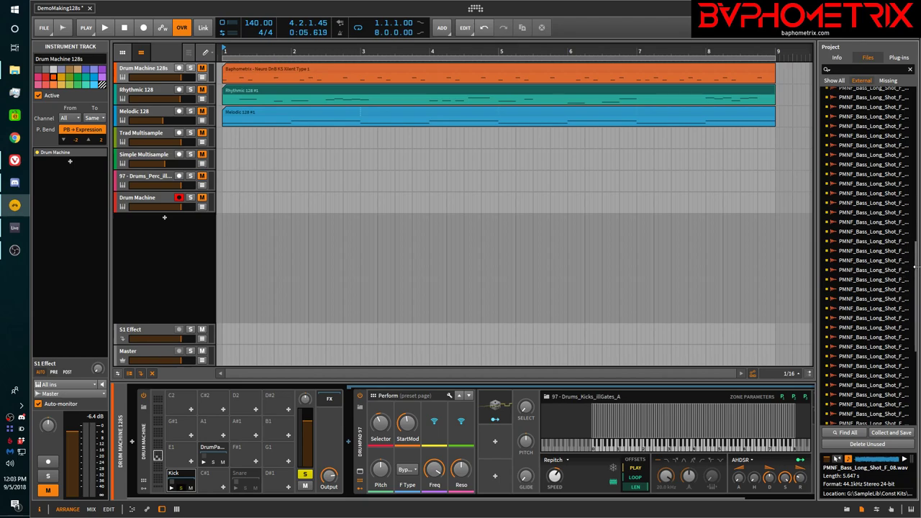
{"action": "scroll", "coordinate": [915, 272], "scroll_direction": "up", "scroll_amount": 10}
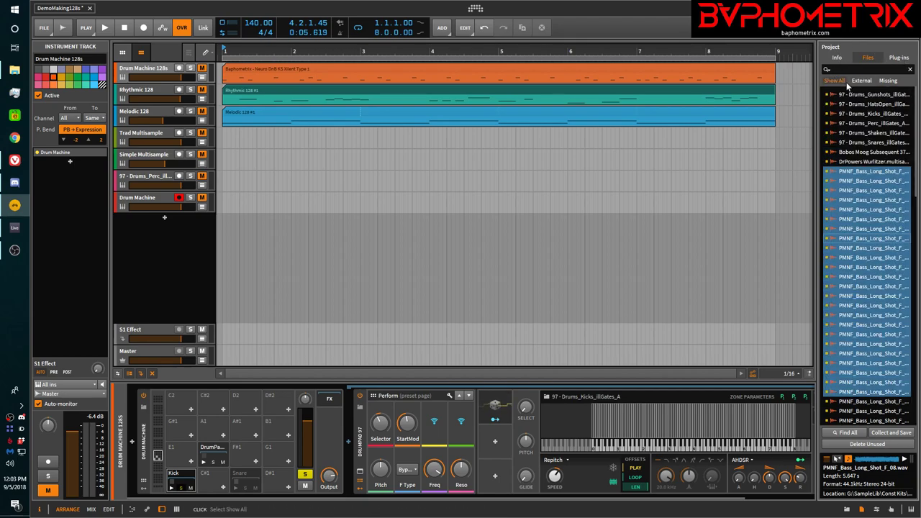
{"action": "left_click_drag", "start_coordinate": [813, 140], "coordinate": [626, 141]}
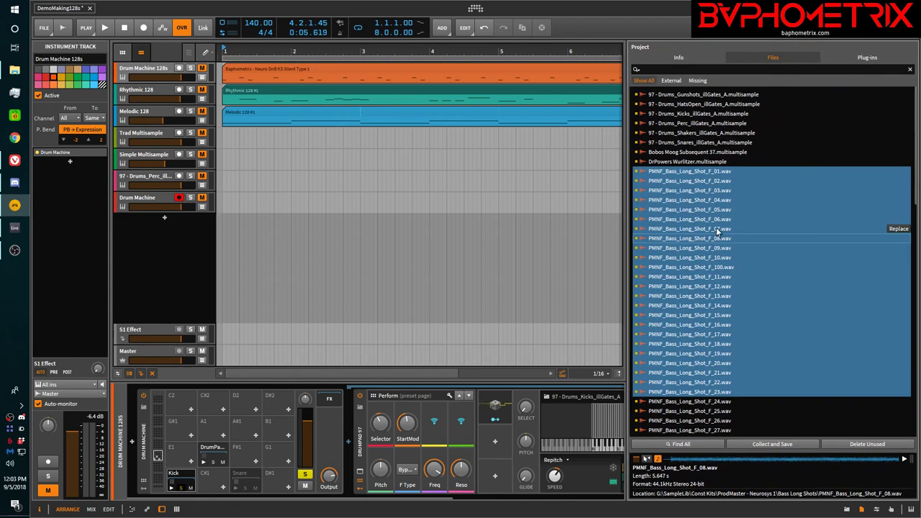
{"action": "scroll", "coordinate": [739, 281], "scroll_direction": "down", "scroll_amount": 15}
{"action": "scroll", "coordinate": [738, 280], "scroll_direction": "up", "scroll_amount": 15}
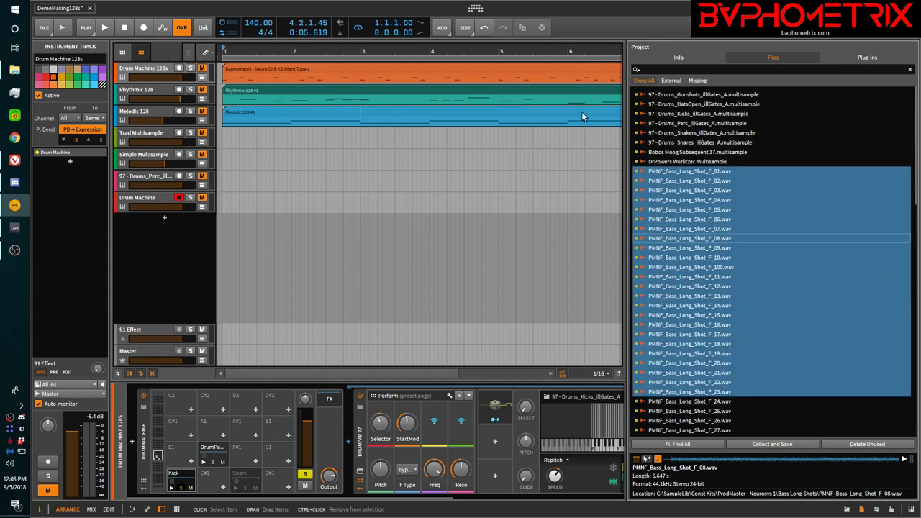
- Inspect the file entries, including 97 - Drums_Gunshots_illGates_A, then save the project
{"action": "left_click", "coordinate": [636, 96]}
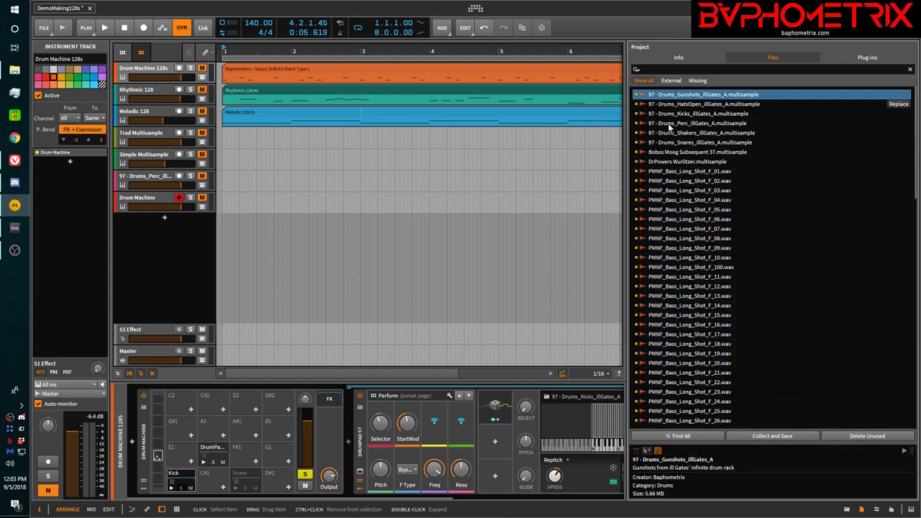
{"action": "scroll", "coordinate": [710, 172], "scroll_direction": "down", "scroll_amount": 2}
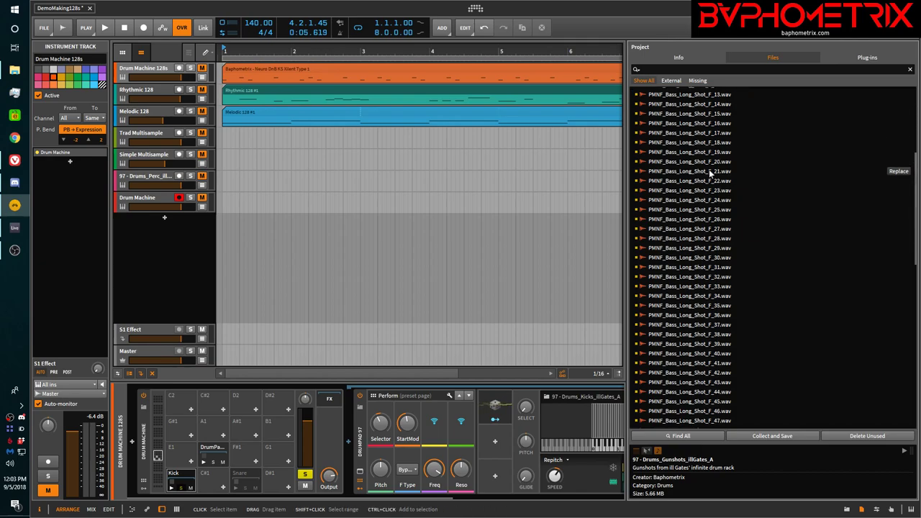
{"action": "scroll", "coordinate": [709, 171], "scroll_direction": "up", "scroll_amount": 2}
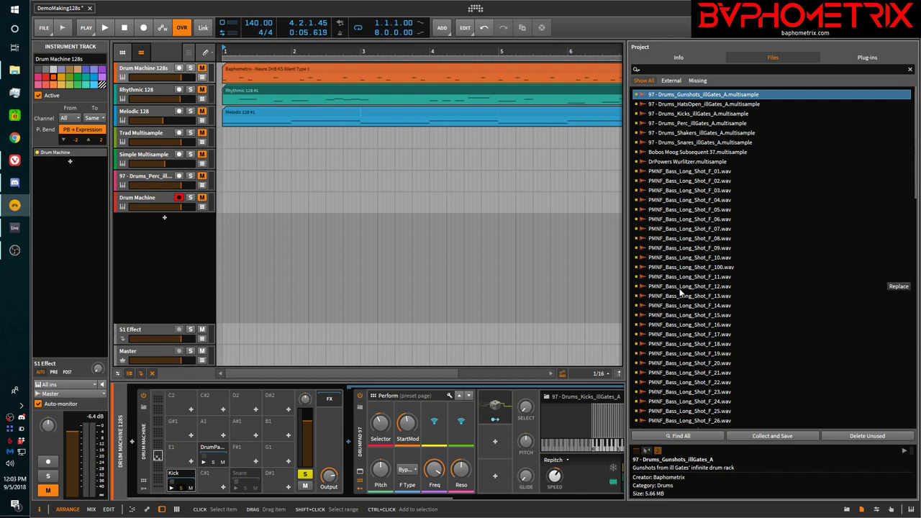
{"action": "scroll", "coordinate": [670, 363], "scroll_direction": "down", "scroll_amount": 12}
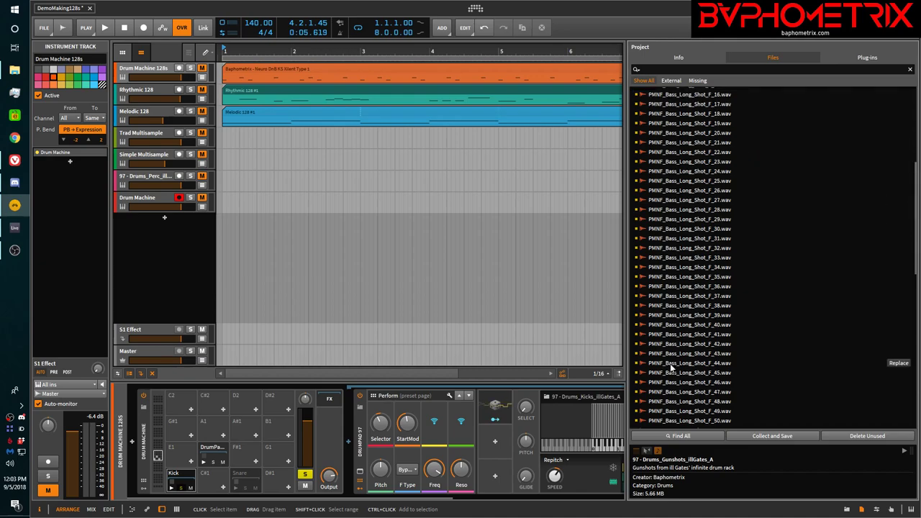
{"action": "key", "text": "Home"}
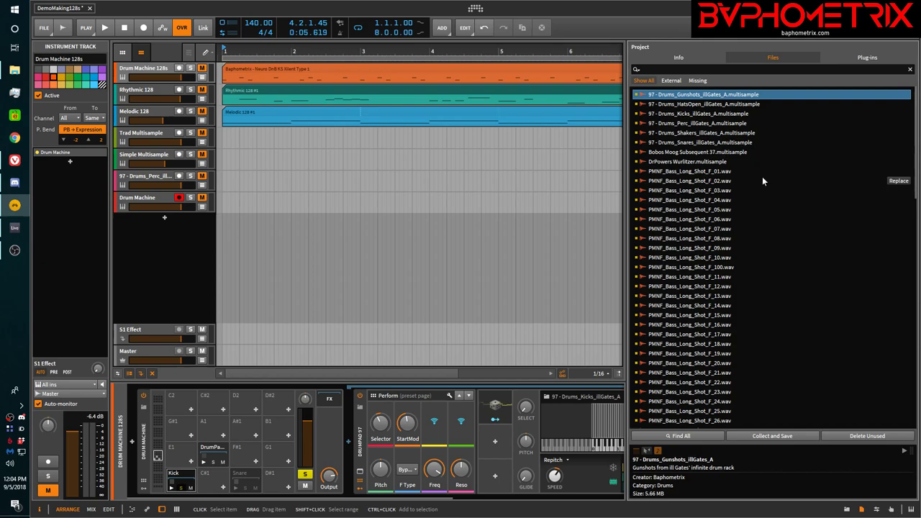
{"action": "left_click", "coordinate": [48, 30]}
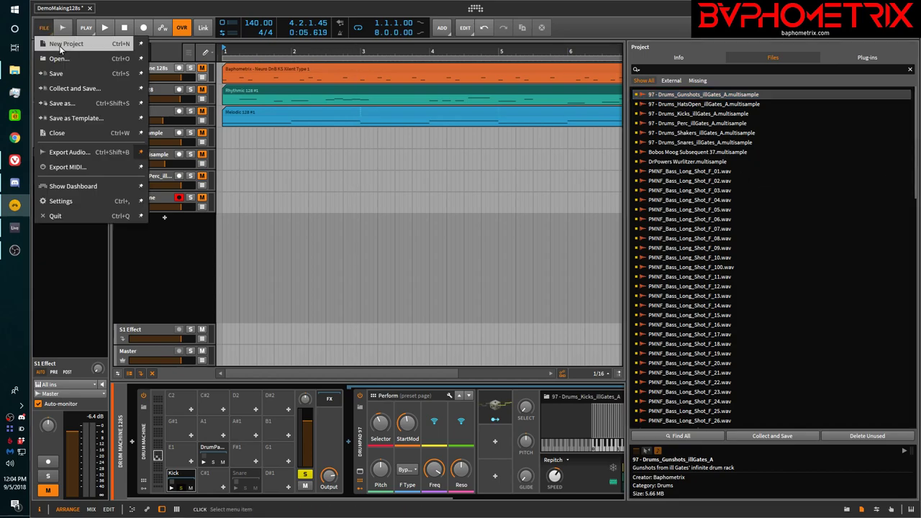
{"action": "left_click", "coordinate": [60, 74]}
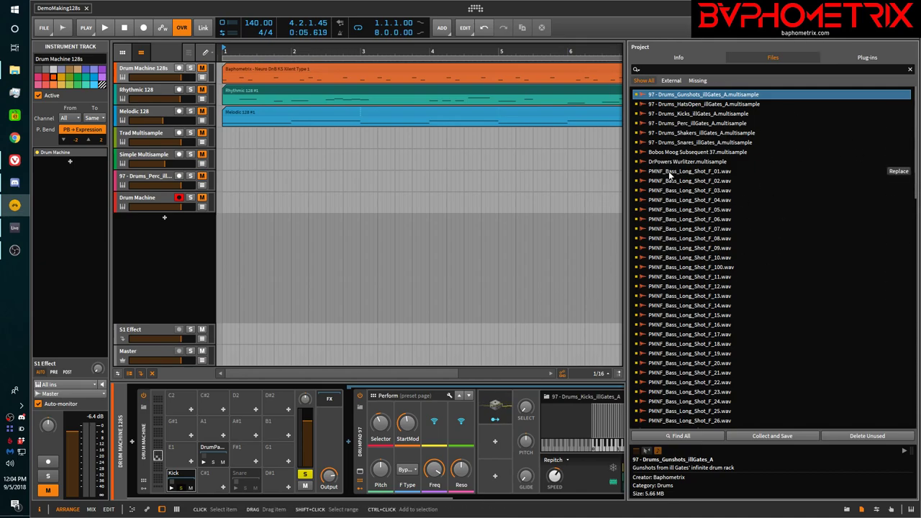
- Browse in File Explorer to BaphoWIP > Composing > DemoMaking128s
{"action": "left_click", "coordinate": [13, 71]}
{"action": "scroll", "coordinate": [179, 161], "scroll_direction": "up", "scroll_amount": 5}
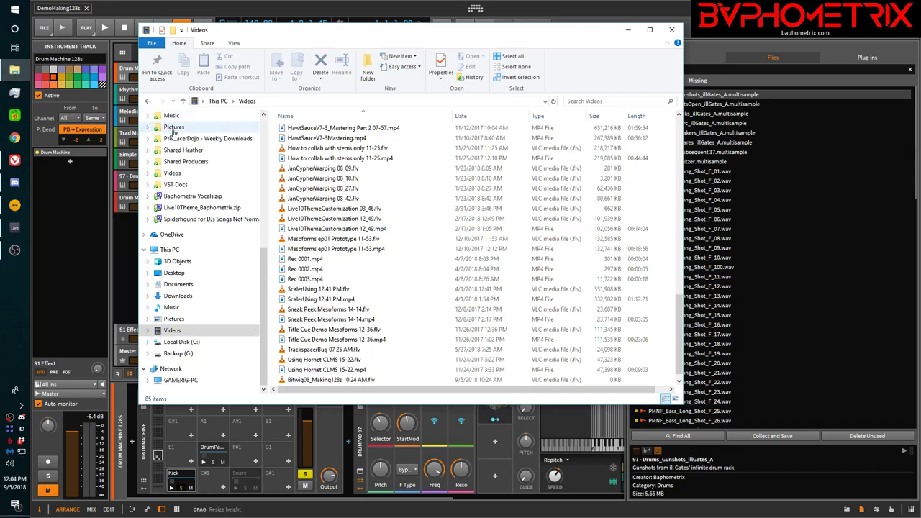
{"action": "scroll", "coordinate": [179, 161], "scroll_direction": "up", "scroll_amount": 3}
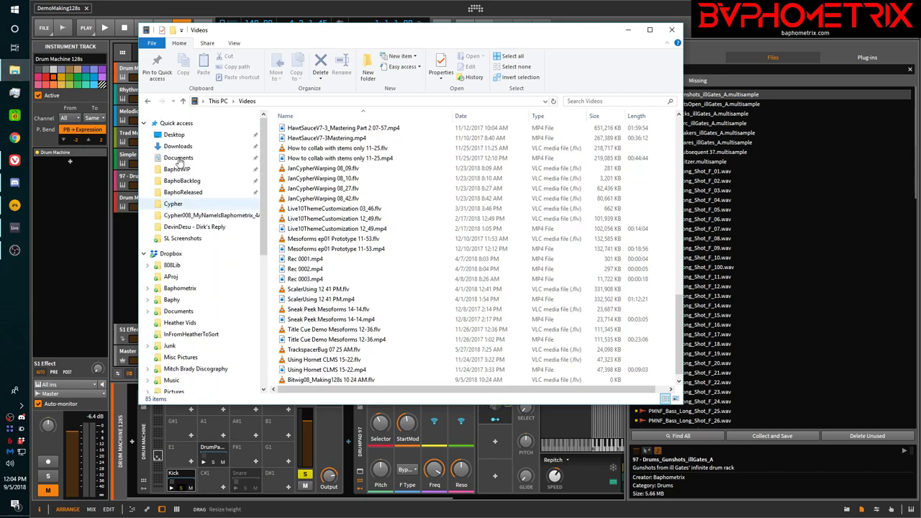
{"action": "left_click", "coordinate": [180, 169]}
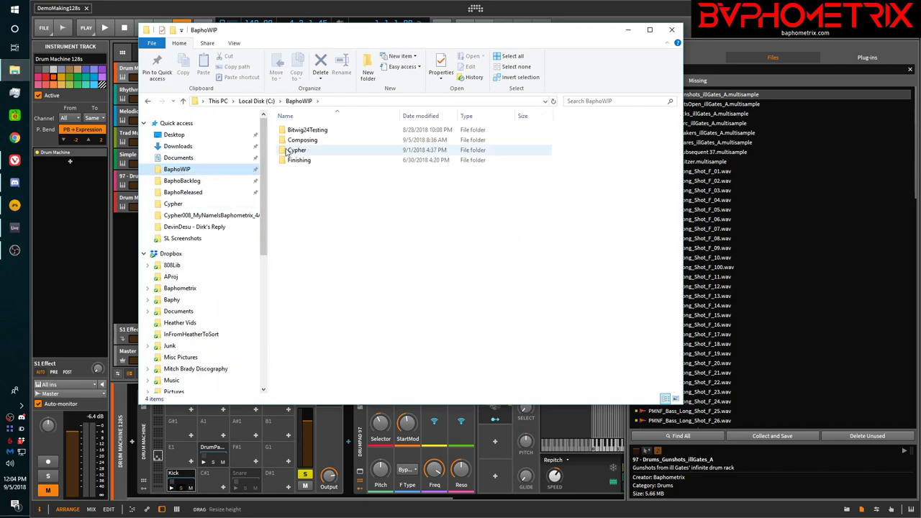
{"action": "double_click", "coordinate": [295, 150]}
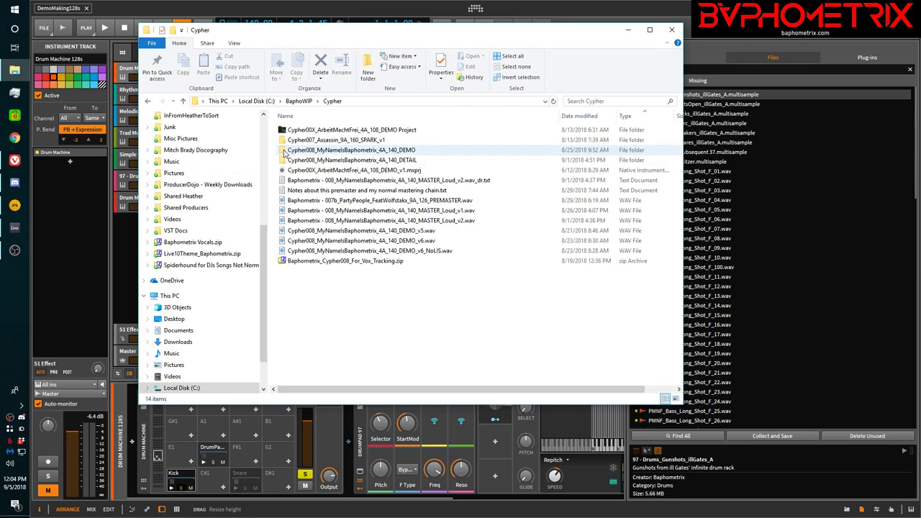
{"action": "left_click", "coordinate": [183, 101]}
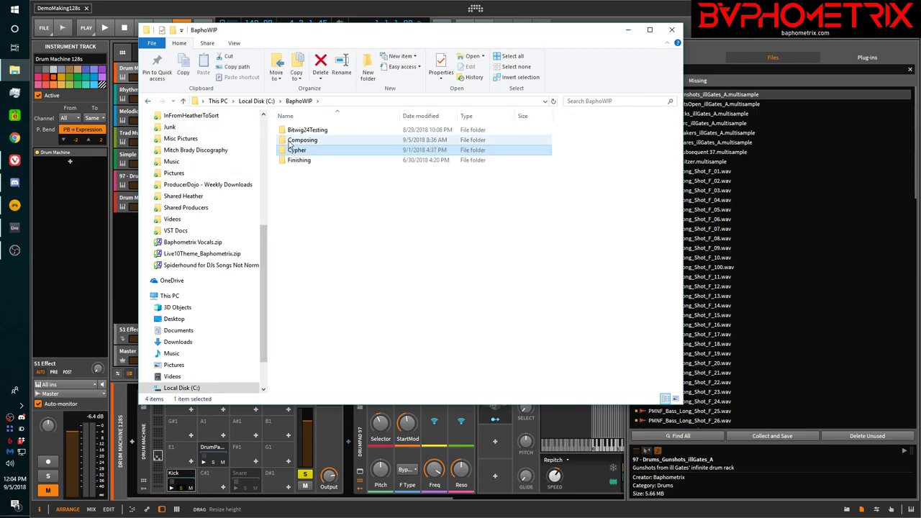
{"action": "double_click", "coordinate": [290, 140]}
{"action": "double_click", "coordinate": [293, 150]}
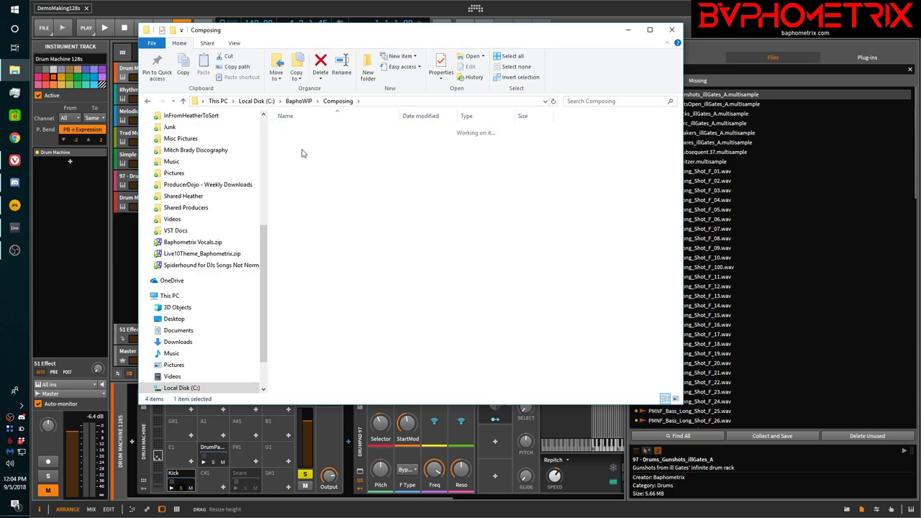
- Check the six Cymatics kick WAVs in samples and Cymatics Kicks A in multi-samples
{"action": "left_click", "coordinate": [290, 141]}
{"action": "double_click", "coordinate": [290, 141]}
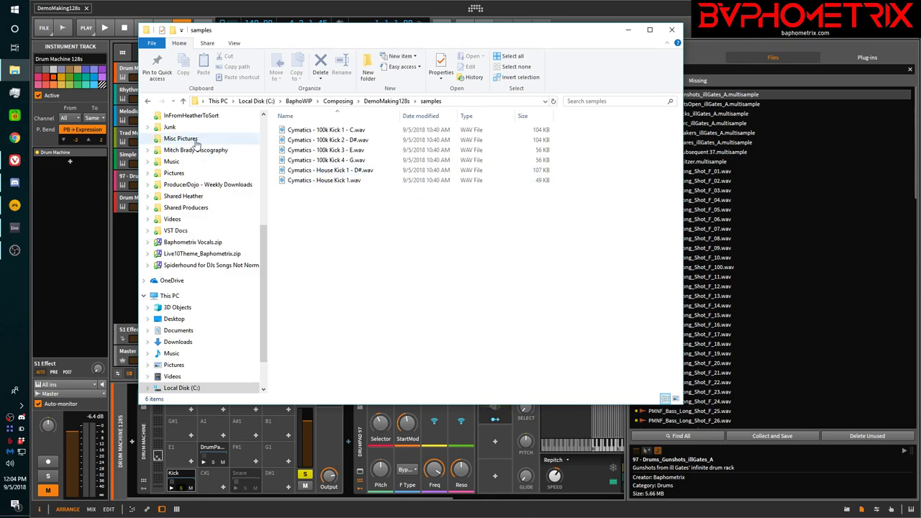
{"action": "left_click", "coordinate": [184, 103]}
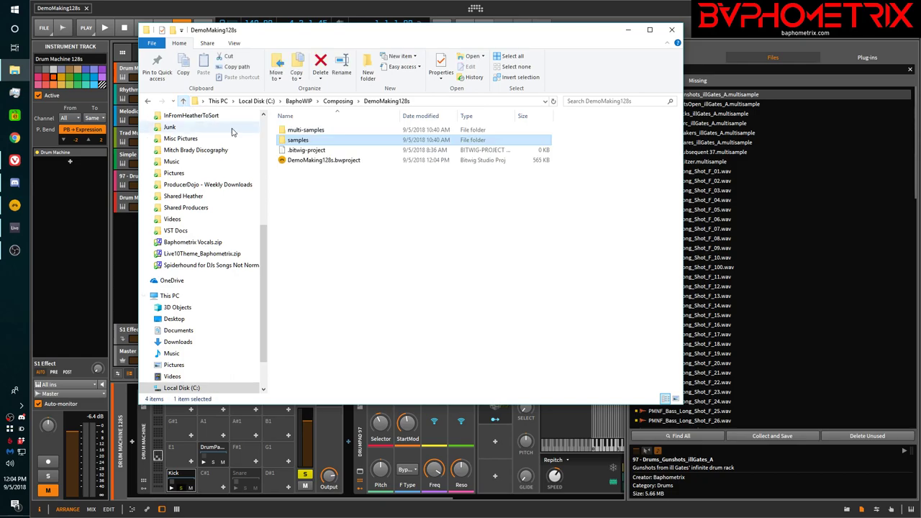
{"action": "double_click", "coordinate": [295, 130]}
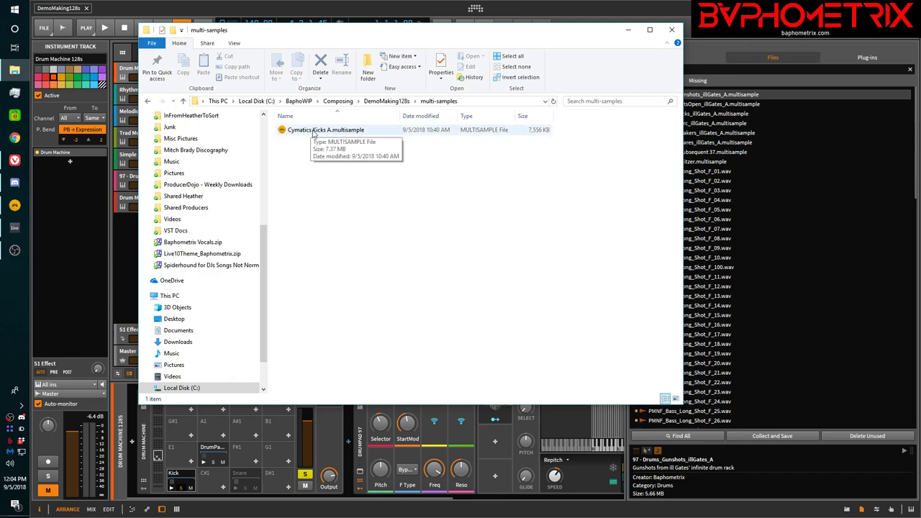
{"action": "left_click", "coordinate": [629, 29]}
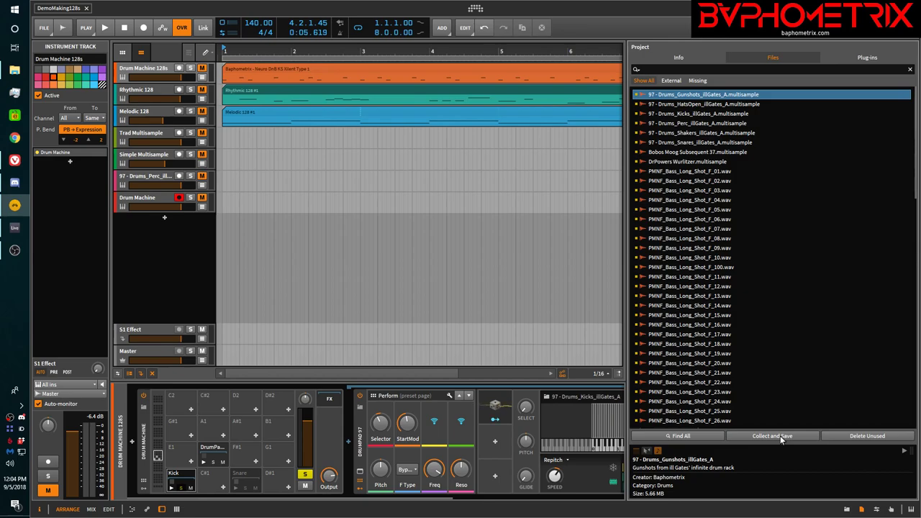
- Review the project's unused files in the Delete Unused list and close it without deleting
{"action": "left_click", "coordinate": [845, 433]}
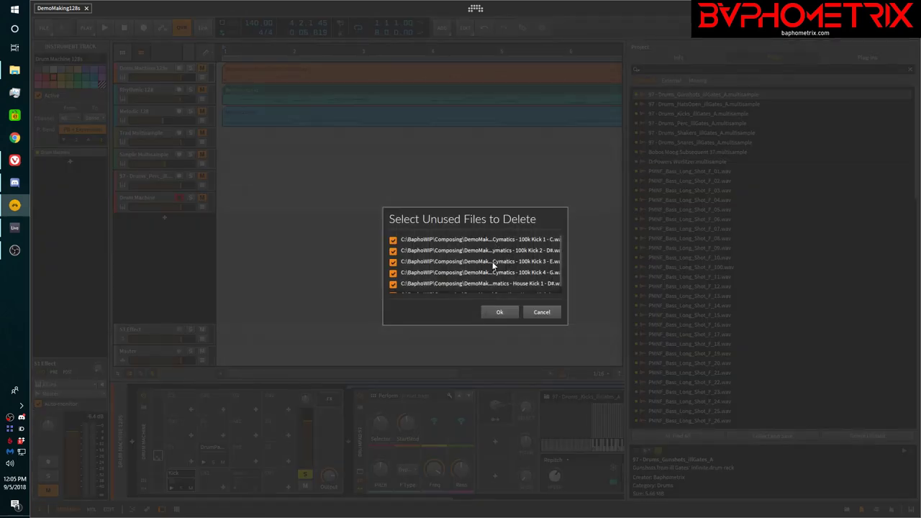
{"action": "left_click_drag", "start_coordinate": [556, 263], "coordinate": [569, 247]}
{"action": "mouse_move", "coordinate": [555, 261]}
{"action": "left_mouse_down"}
{"action": "mouse_move", "coordinate": [556, 281]}
{"action": "mouse_move", "coordinate": [562, 254]}
{"action": "mouse_move", "coordinate": [557, 287]}
{"action": "mouse_move", "coordinate": [563, 251]}
{"action": "left_mouse_up"}
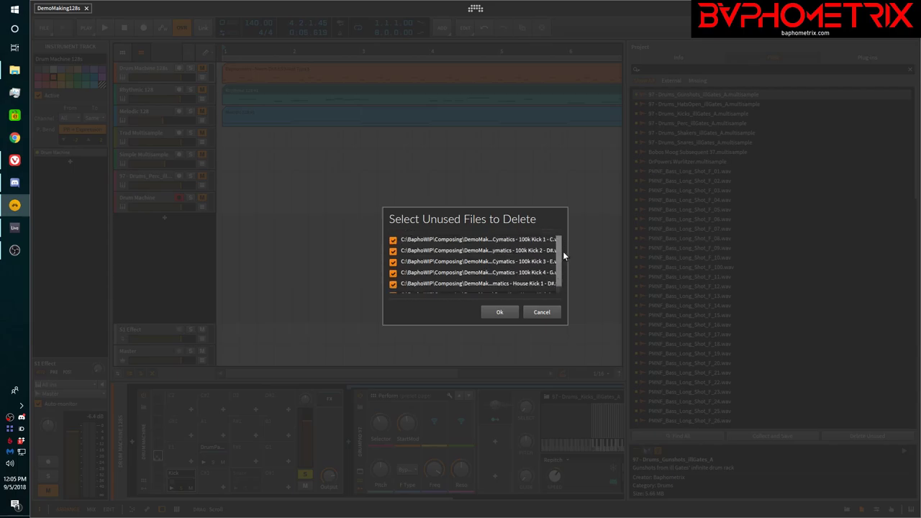
{"action": "left_click", "coordinate": [507, 312]}
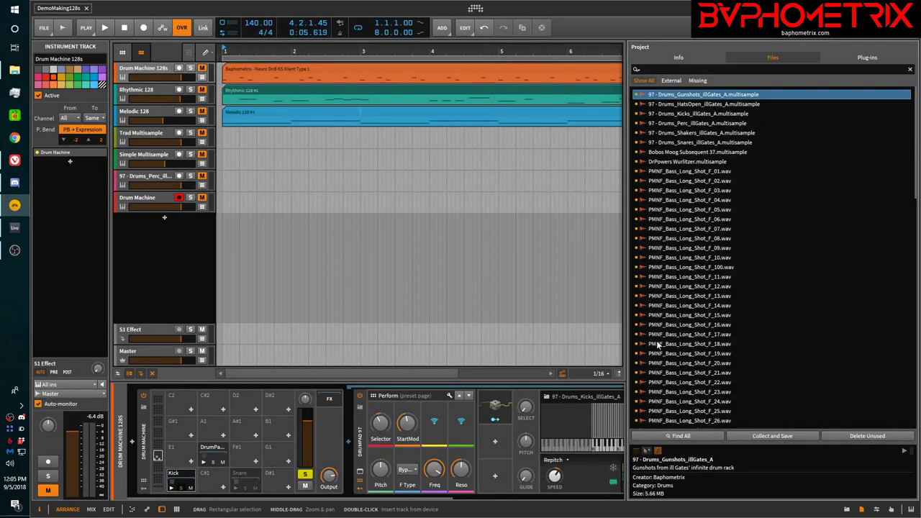
- Save the project again and bring File Explorer back over Bitwig
{"action": "left_click", "coordinate": [44, 27]}
{"action": "left_click", "coordinate": [61, 74]}
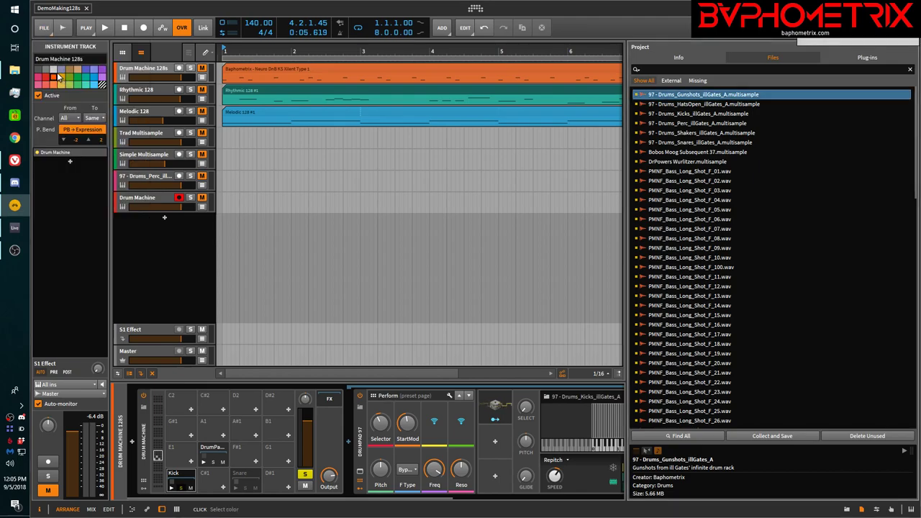
{"action": "left_click", "coordinate": [14, 70]}
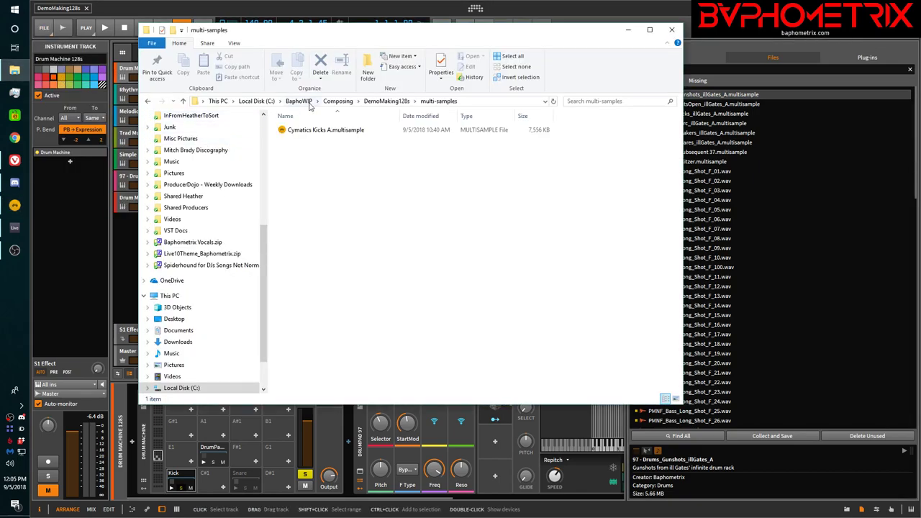
- Glance at the DemoMaking128s samples folder, then close the DemoMaking128s project tab in Bitwig
{"action": "left_click", "coordinate": [375, 101]}
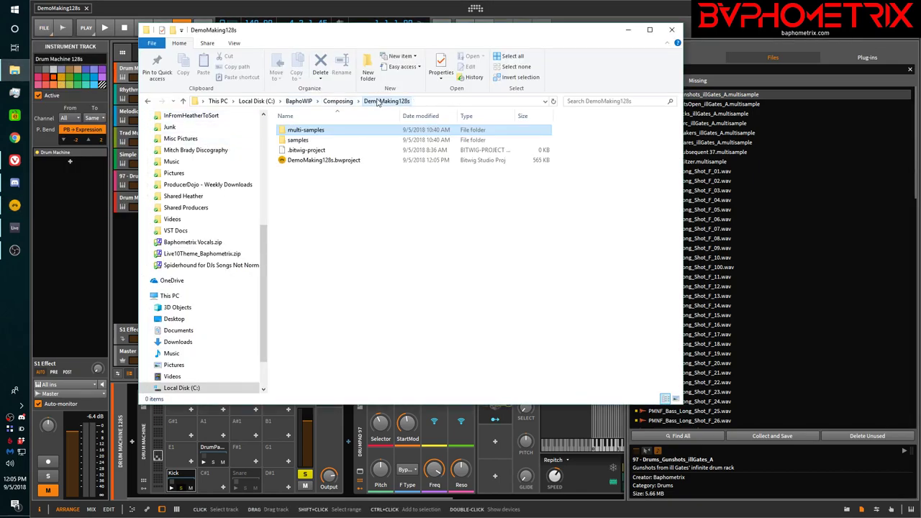
{"action": "double_click", "coordinate": [305, 140]}
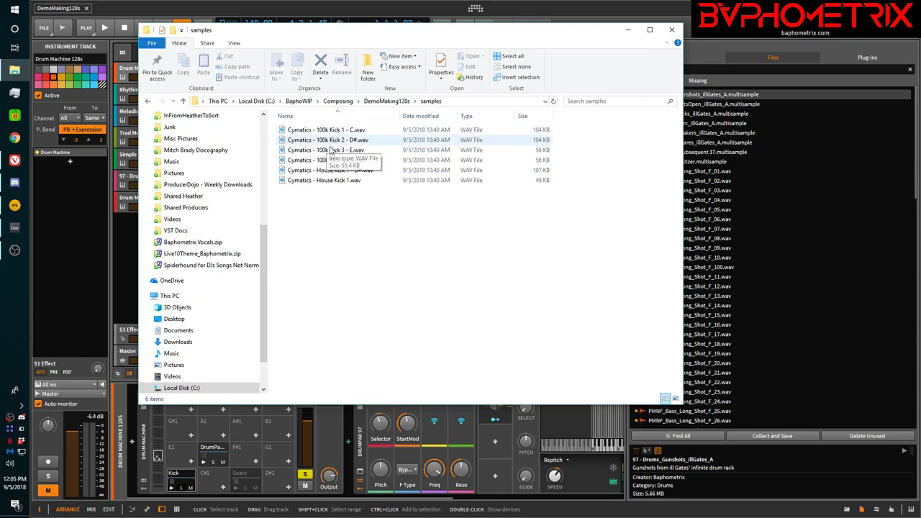
{"action": "left_click", "coordinate": [208, 4]}
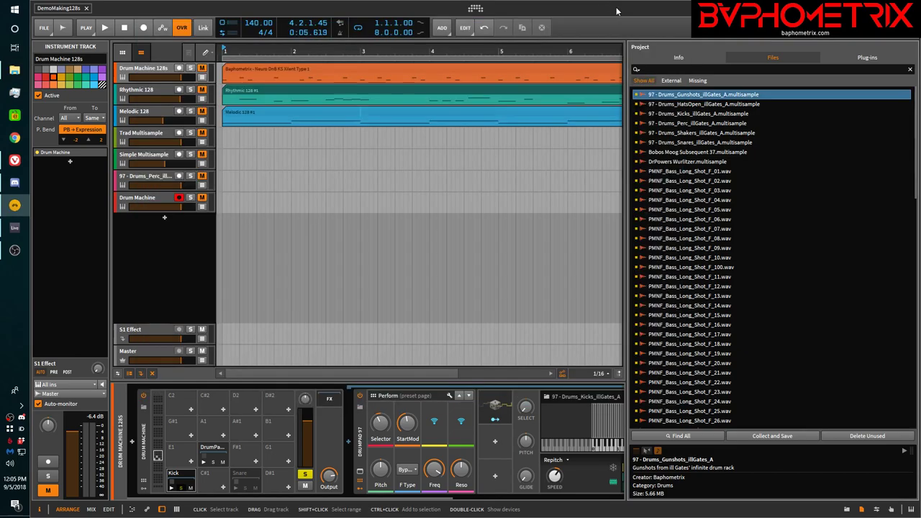
{"action": "left_click", "coordinate": [86, 9]}
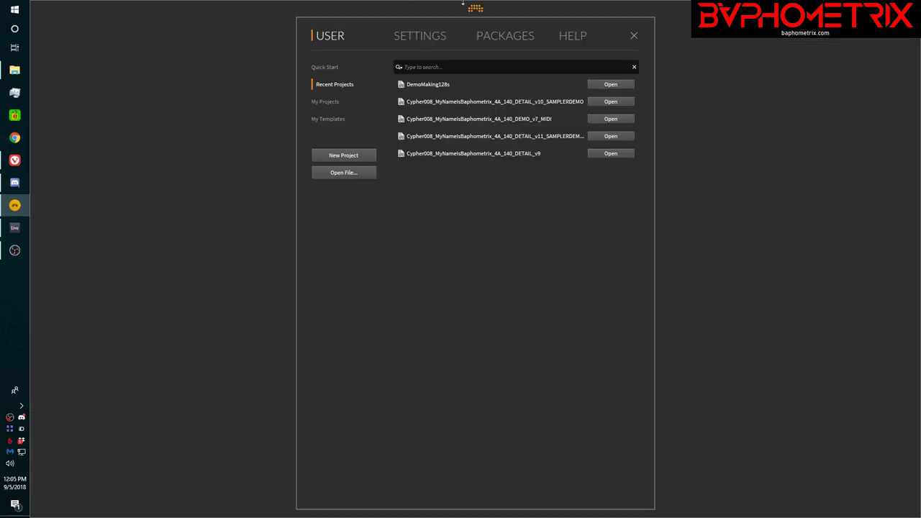
- Reopen DemoMaking128s from Recent Projects with its Files list showing, then bring up File Explorer
{"action": "left_click", "coordinate": [605, 84]}
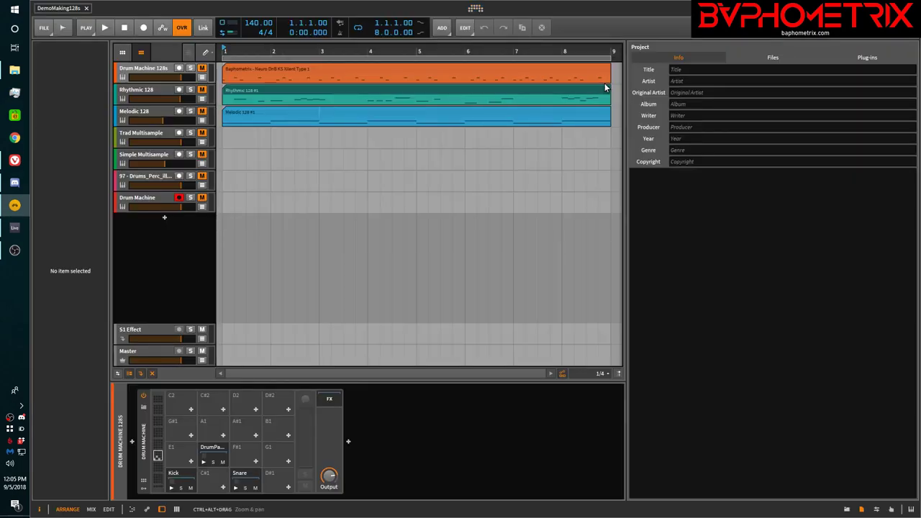
{"action": "left_click", "coordinate": [772, 59]}
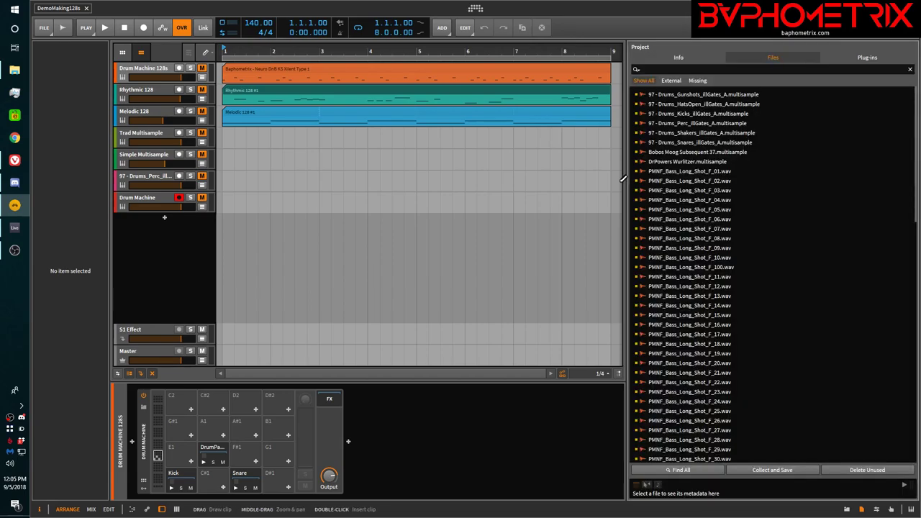
{"action": "left_click", "coordinate": [14, 70]}
{"action": "scroll", "coordinate": [202, 127], "scroll_direction": "up", "scroll_amount": 6}
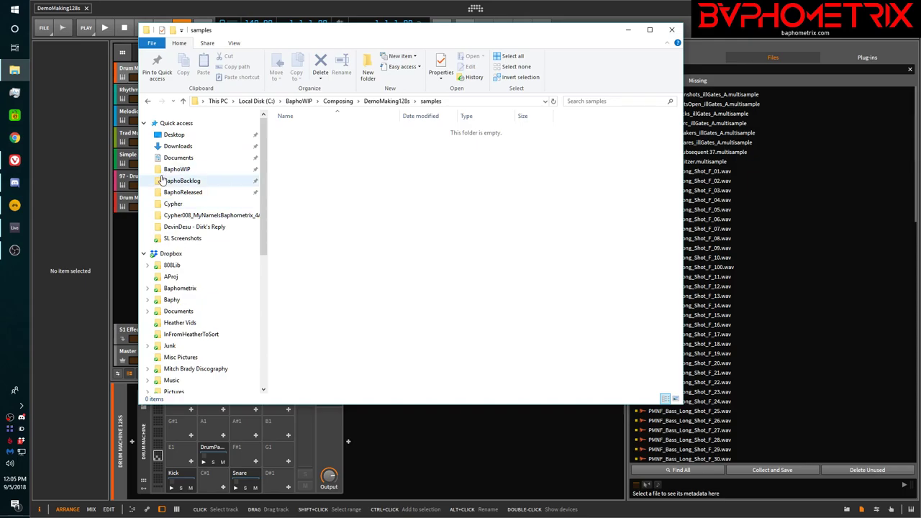
- Verify DemoMaking128s's samples folder is empty and multi-samples holds only Cymatics Kicks A.multisample
{"action": "left_click", "coordinate": [176, 169]}
{"action": "double_click", "coordinate": [291, 141]}
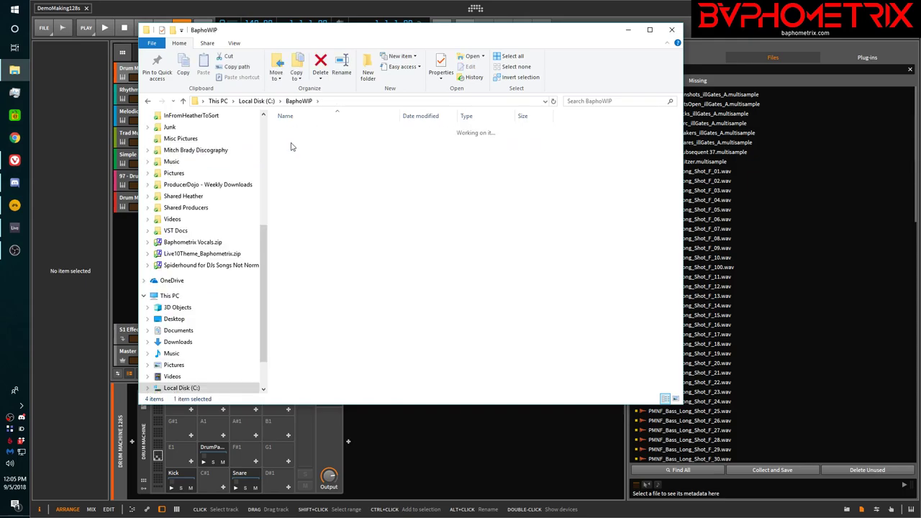
{"action": "double_click", "coordinate": [291, 151]}
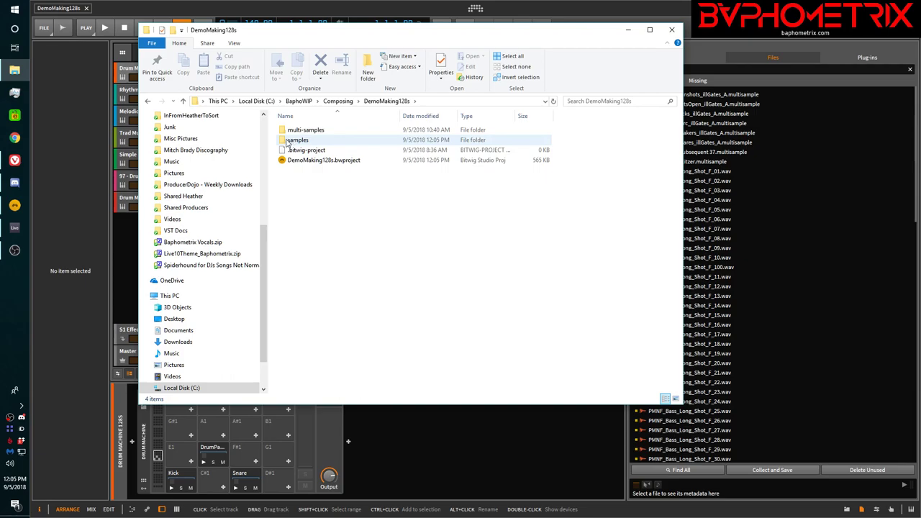
{"action": "double_click", "coordinate": [296, 139]}
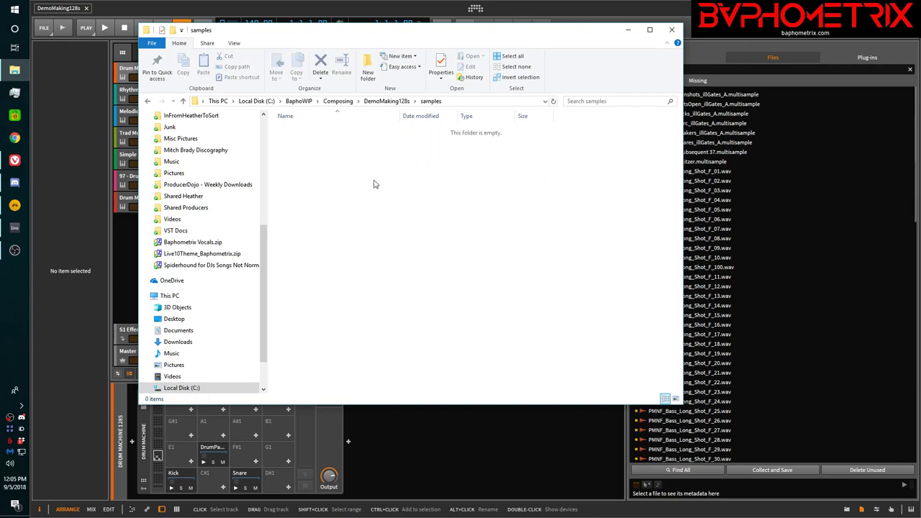
{"action": "left_click", "coordinate": [388, 101]}
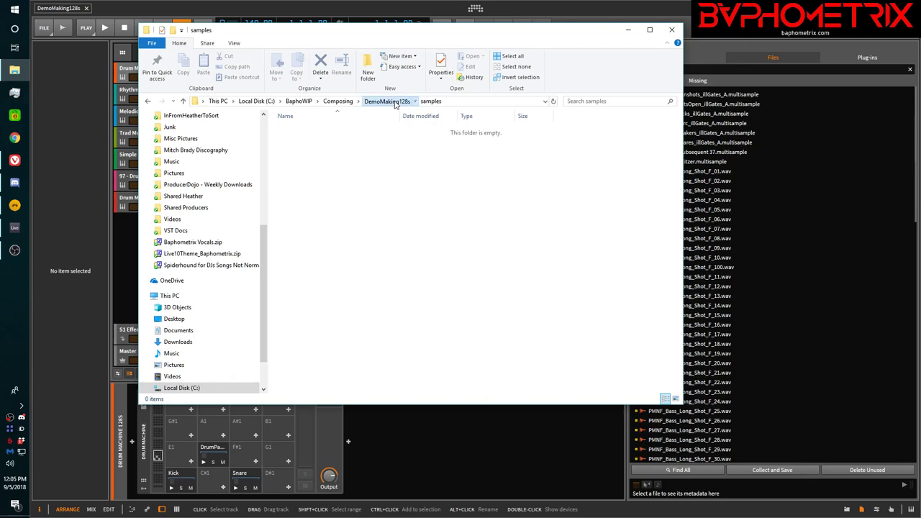
{"action": "double_click", "coordinate": [314, 141]}
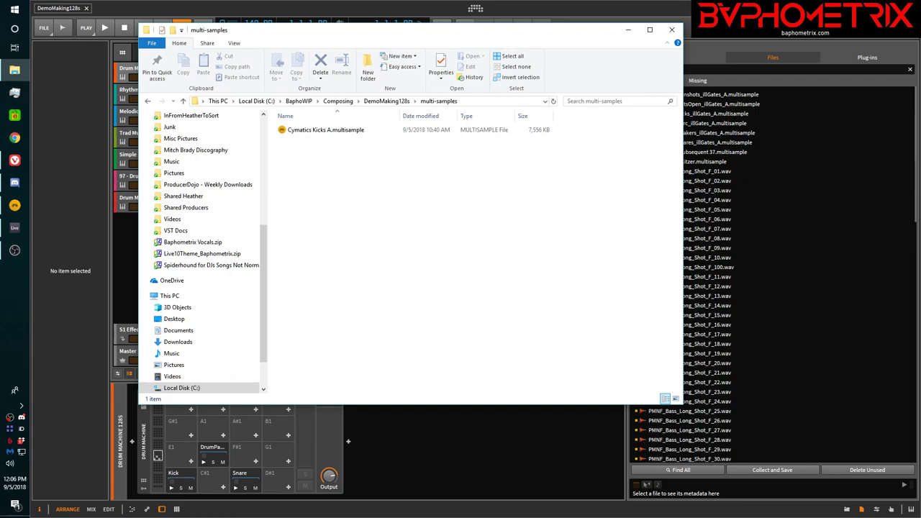
{"action": "left_click", "coordinate": [780, 146]}
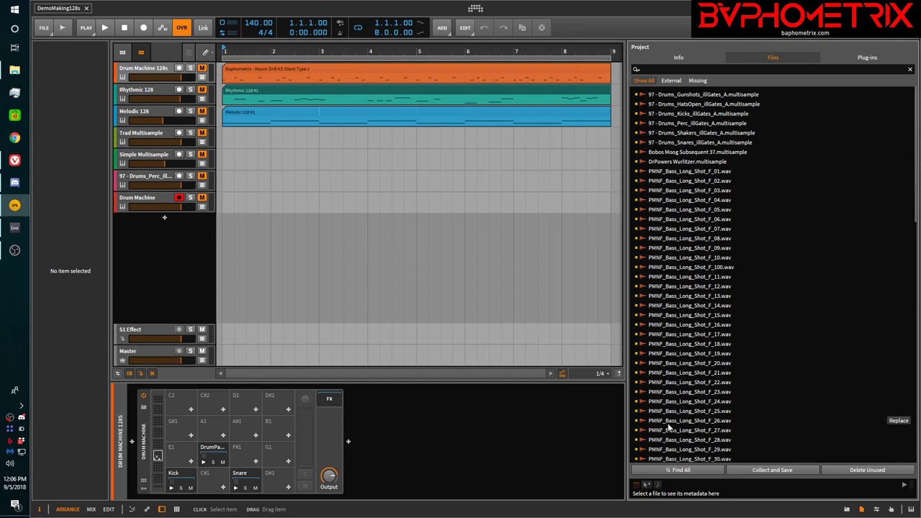
{"action": "left_click", "coordinate": [13, 71]}
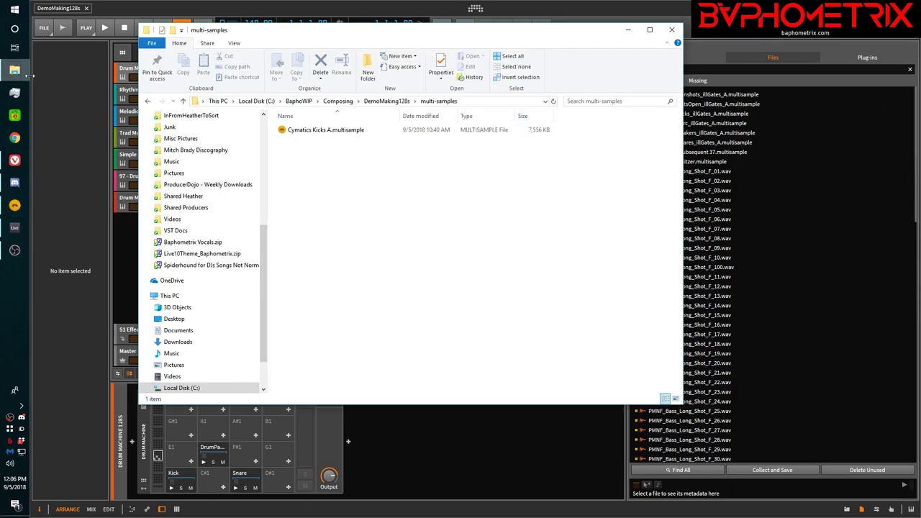
{"action": "left_click", "coordinate": [299, 102]}
{"action": "double_click", "coordinate": [306, 140]}
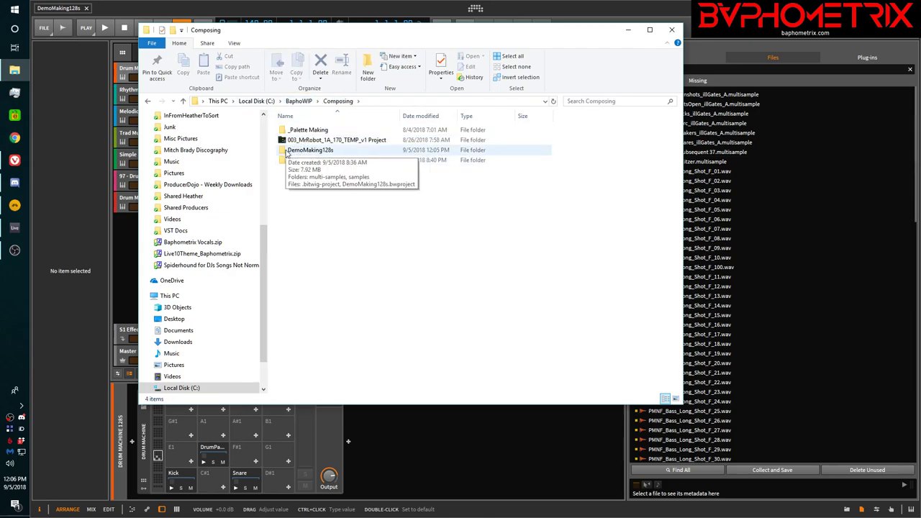
{"action": "right_click", "coordinate": [287, 152]}
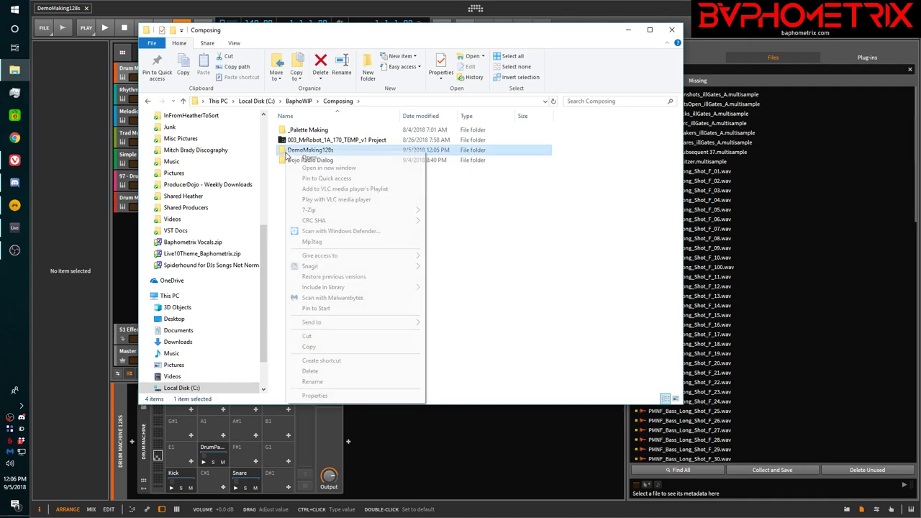
{"action": "left_click", "coordinate": [323, 396]}
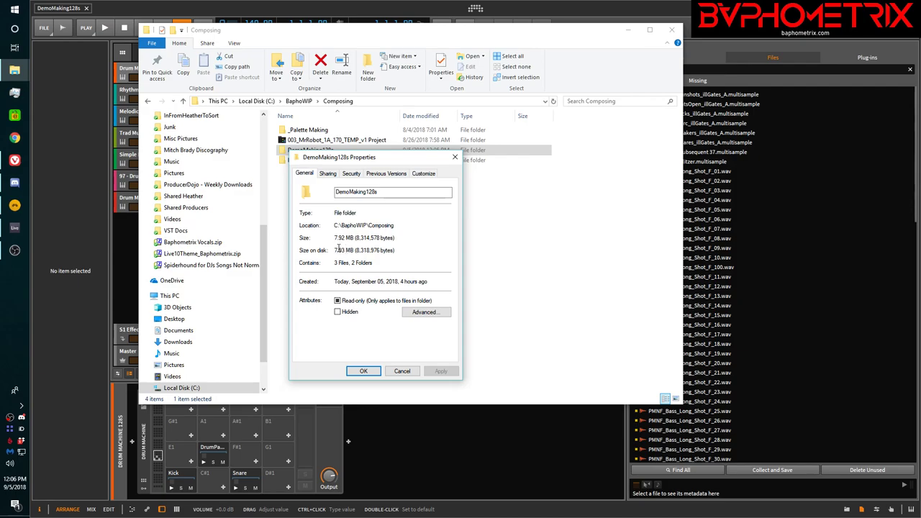
{"action": "left_click", "coordinate": [401, 372]}
{"action": "left_click", "coordinate": [692, 103]}
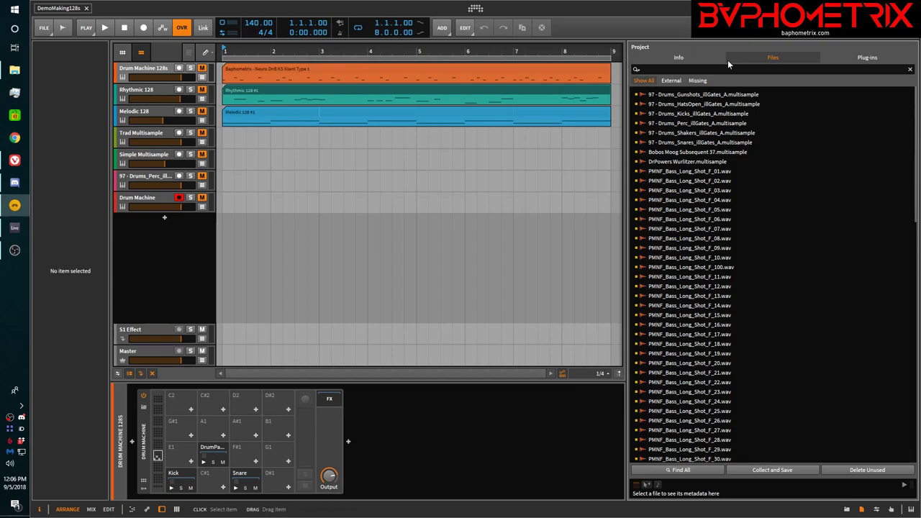
- Filter to External files, select PMNF_Bass_Long_Shot_F_01 through F_99, and open Collect and Save
{"action": "left_click", "coordinate": [672, 80]}
{"action": "left_click", "coordinate": [676, 96]}
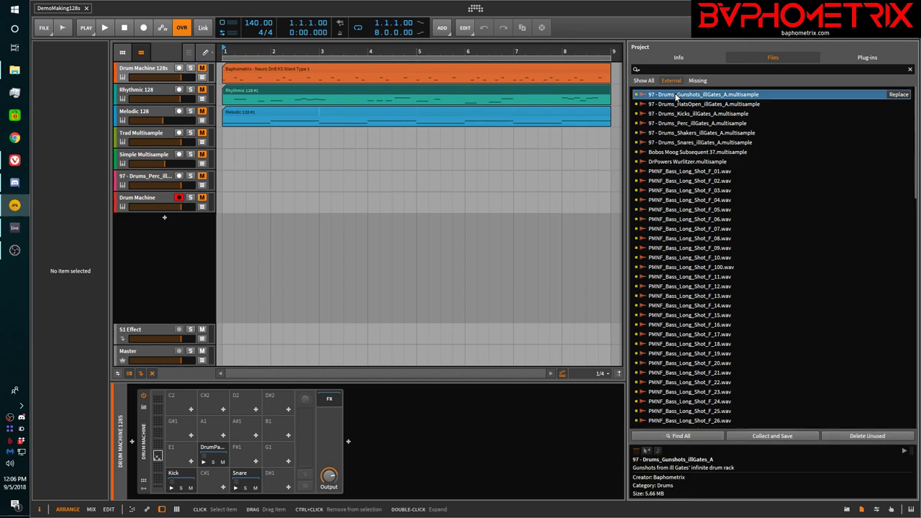
{"action": "left_click", "coordinate": [690, 171]}
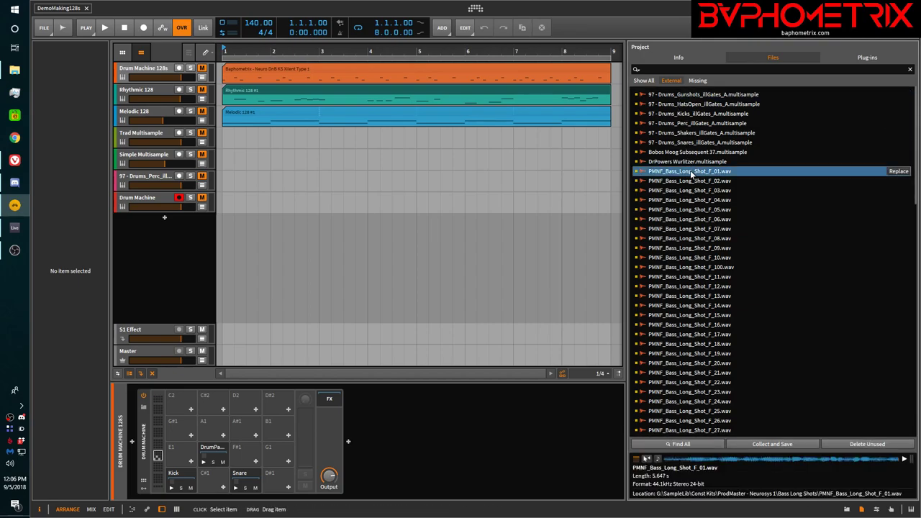
{"action": "scroll", "coordinate": [700, 193], "scroll_direction": "down", "scroll_amount": 15}
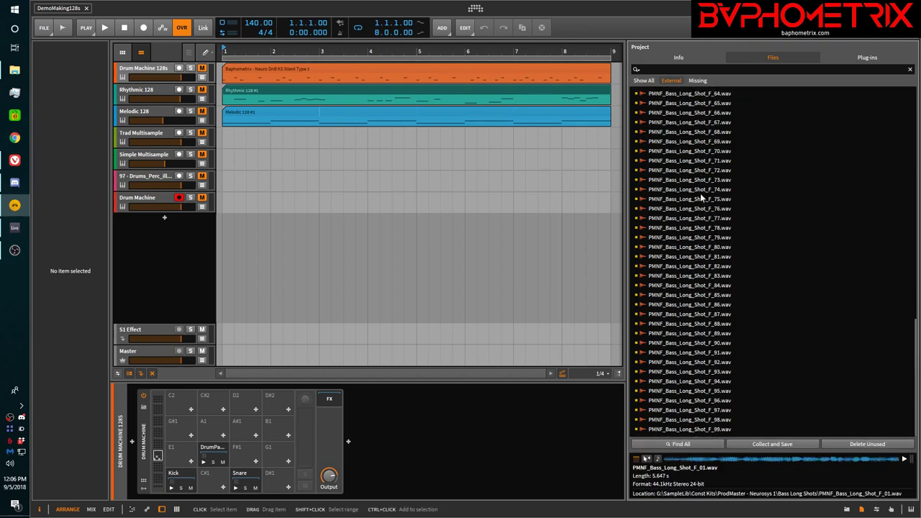
{"action": "left_click", "coordinate": [680, 429], "text": "shift"}
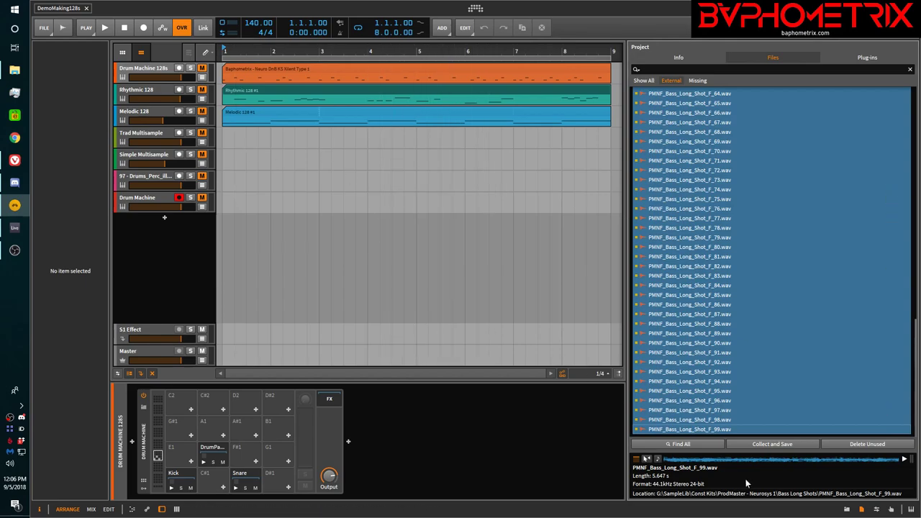
{"action": "left_click", "coordinate": [781, 444]}
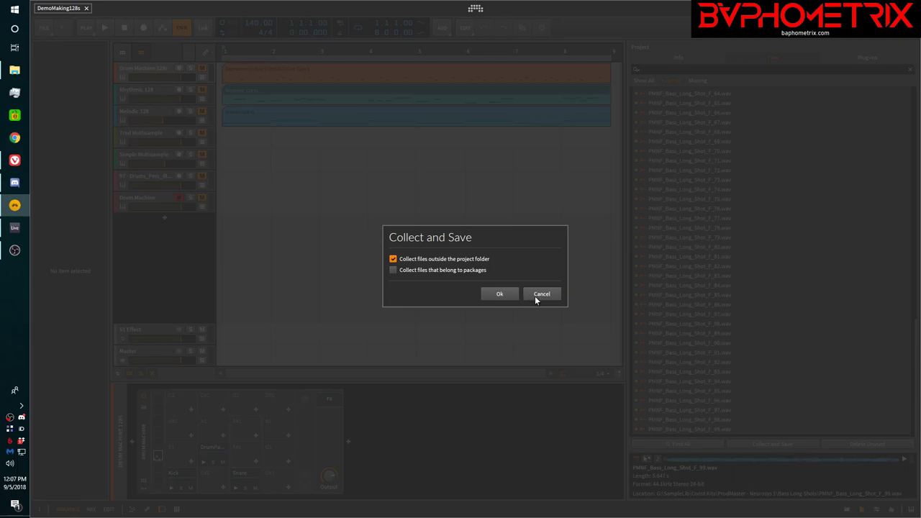
- Confirm Collect and Save to copy the outside files into the project folder
{"action": "left_click", "coordinate": [497, 293]}
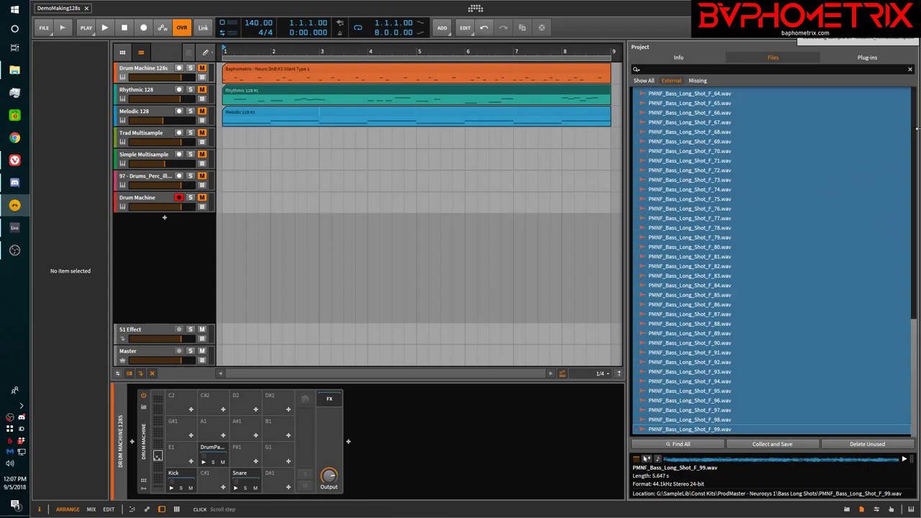
{"action": "scroll", "coordinate": [686, 298], "scroll_direction": "up", "scroll_amount": 15}
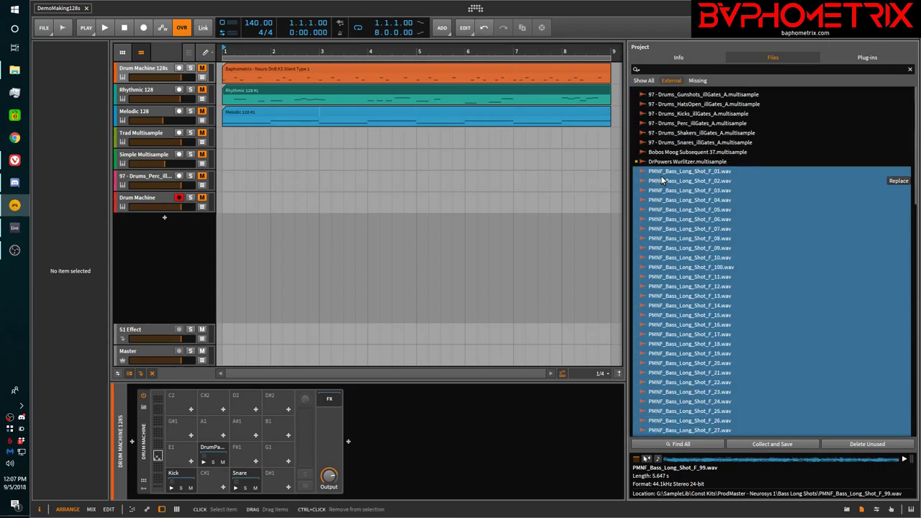
{"action": "scroll", "coordinate": [696, 223], "scroll_direction": "down", "scroll_amount": 15}
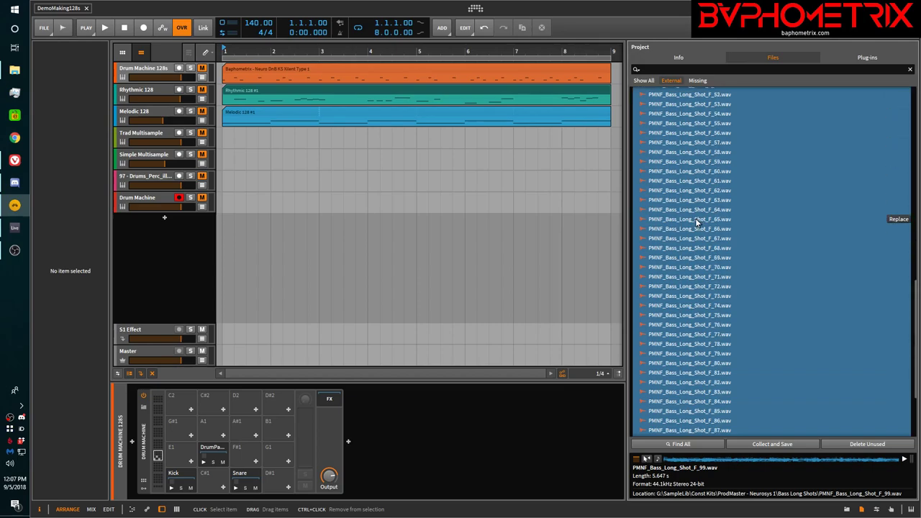
{"action": "scroll", "coordinate": [696, 224], "scroll_direction": "up", "scroll_amount": 8}
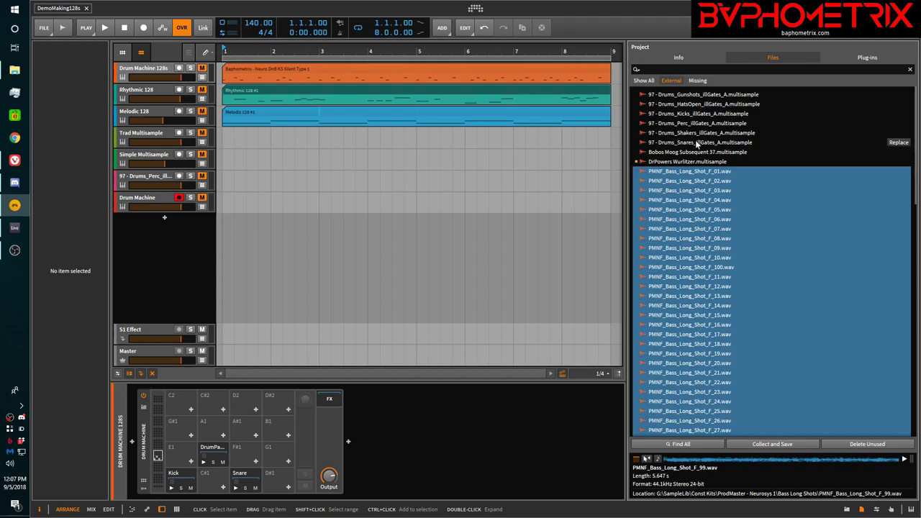
- Verify only DrPowers Wurlitzer.multisample remains external, then show all files again
{"action": "left_click", "coordinate": [668, 162]}
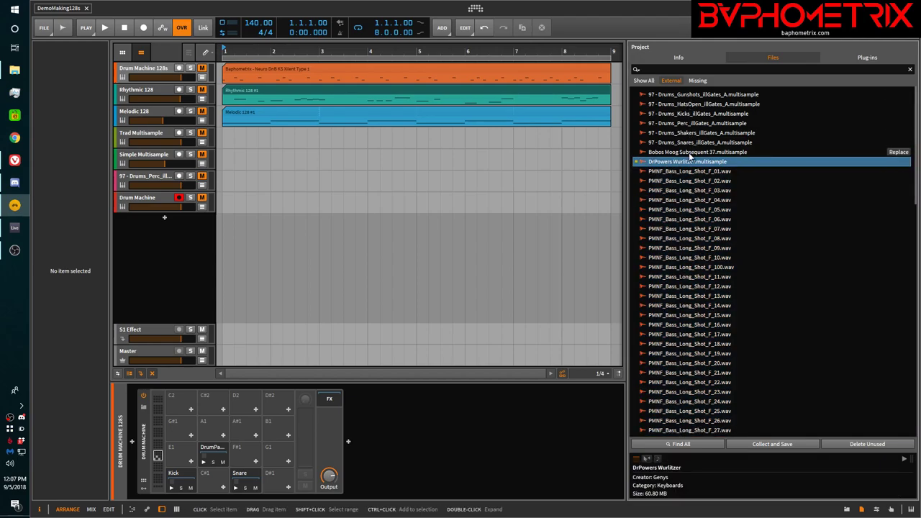
{"action": "left_click", "coordinate": [643, 80]}
{"action": "left_click", "coordinate": [672, 80]}
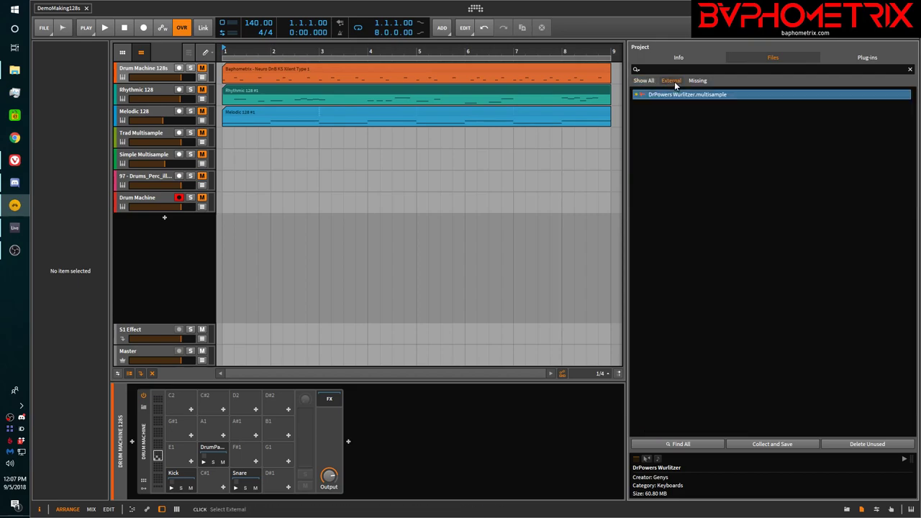
{"action": "left_click", "coordinate": [648, 80]}
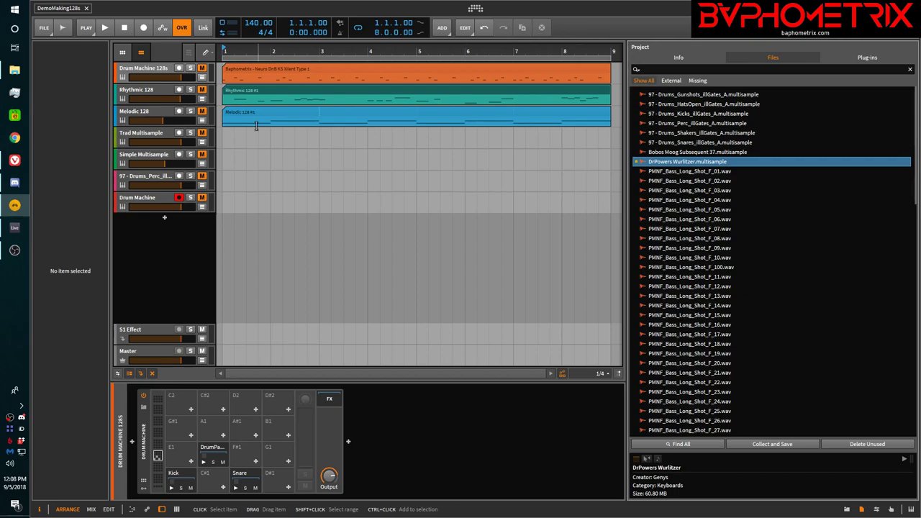
- Inspect the collected multi-samples folder and the 100 PMNF_Bass_Long_Shot_F WAVs in samples
{"action": "left_click", "coordinate": [15, 70]}
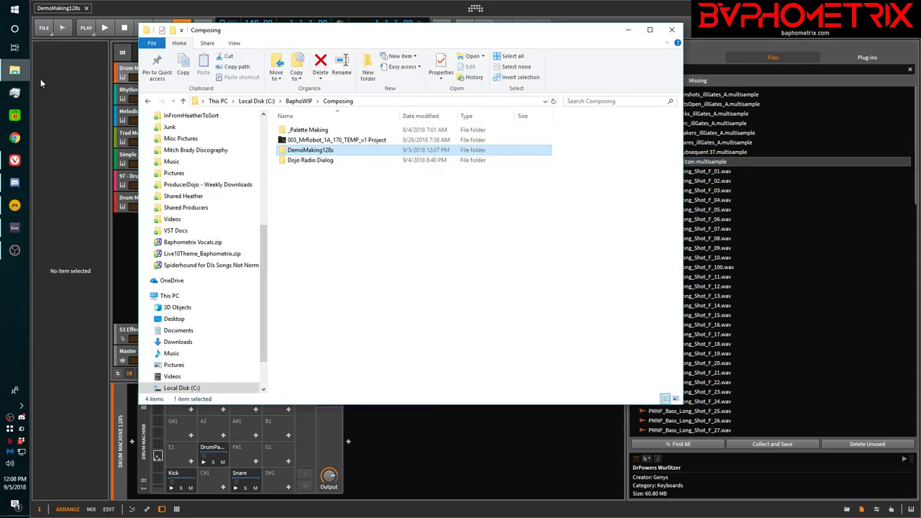
{"action": "double_click", "coordinate": [286, 152]}
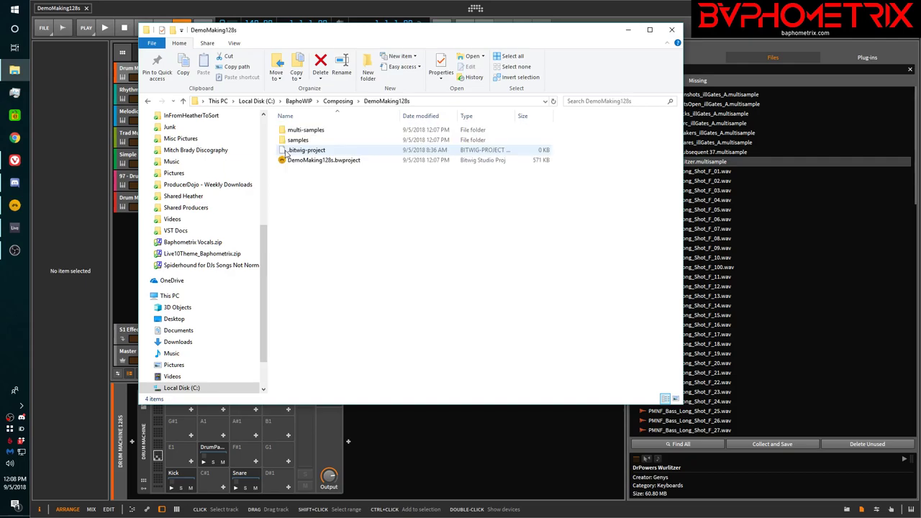
{"action": "double_click", "coordinate": [317, 130]}
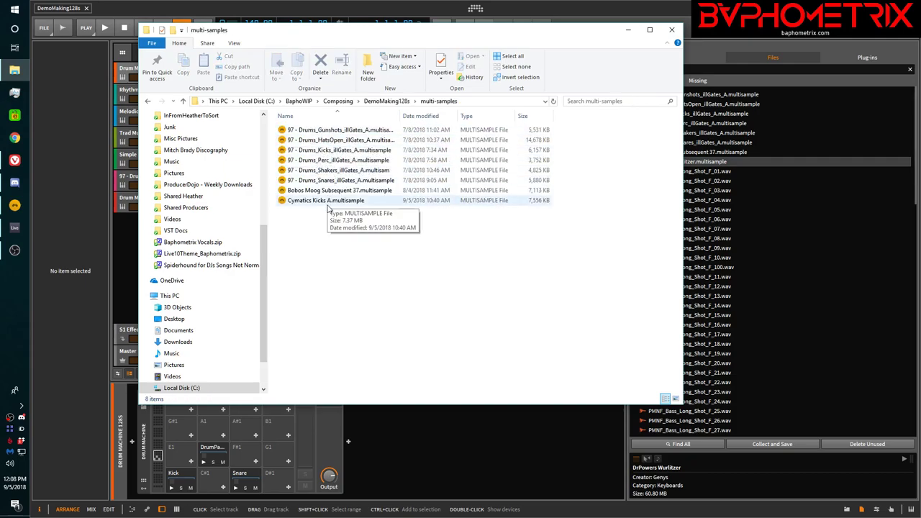
{"action": "left_click_drag", "start_coordinate": [404, 115], "coordinate": [462, 116]}
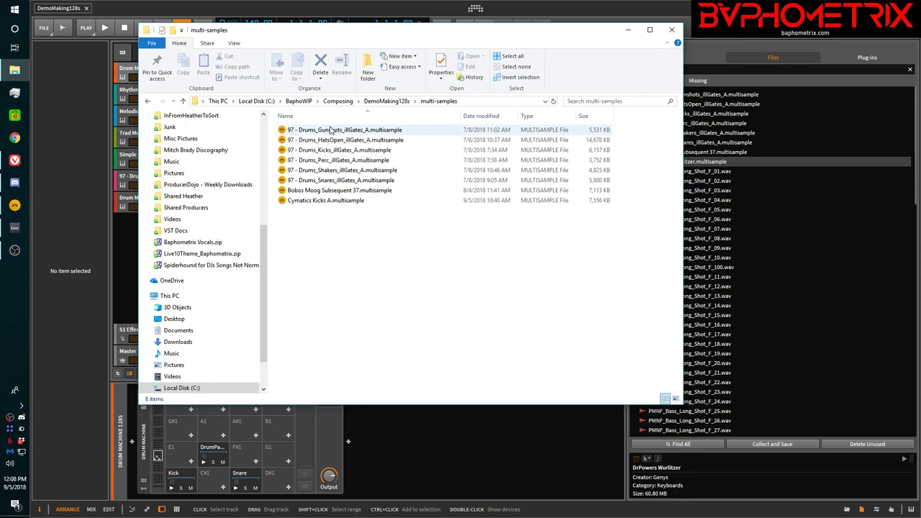
{"action": "left_click", "coordinate": [401, 103]}
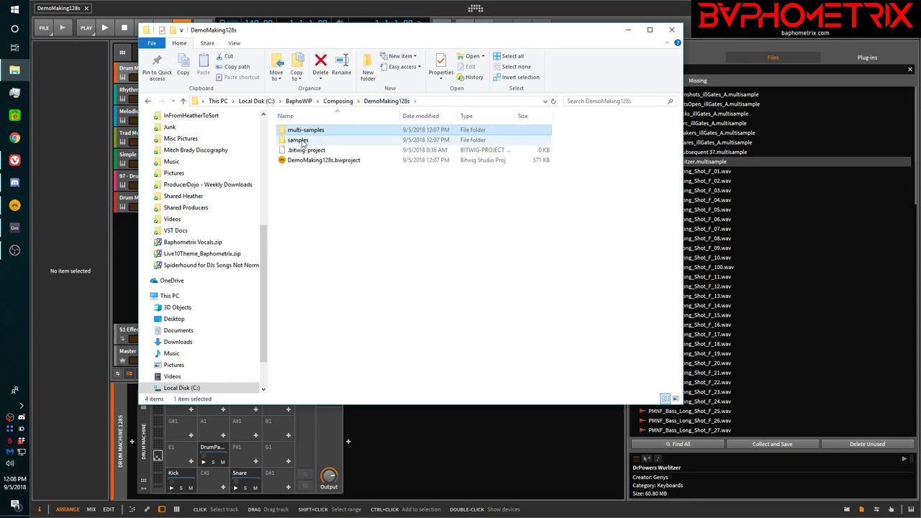
{"action": "double_click", "coordinate": [305, 141]}
{"action": "scroll", "coordinate": [328, 288], "scroll_direction": "down", "scroll_amount": 20}
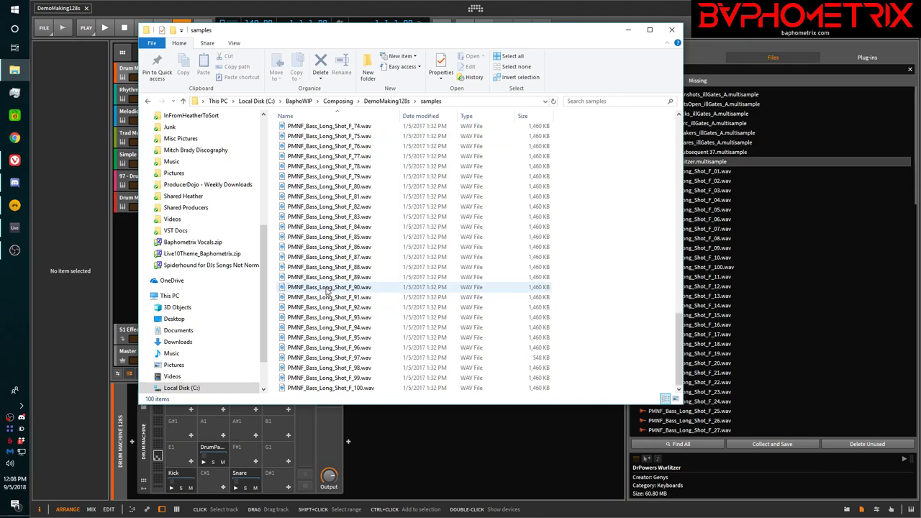
{"action": "scroll", "coordinate": [327, 288], "scroll_direction": "up", "scroll_amount": 20}
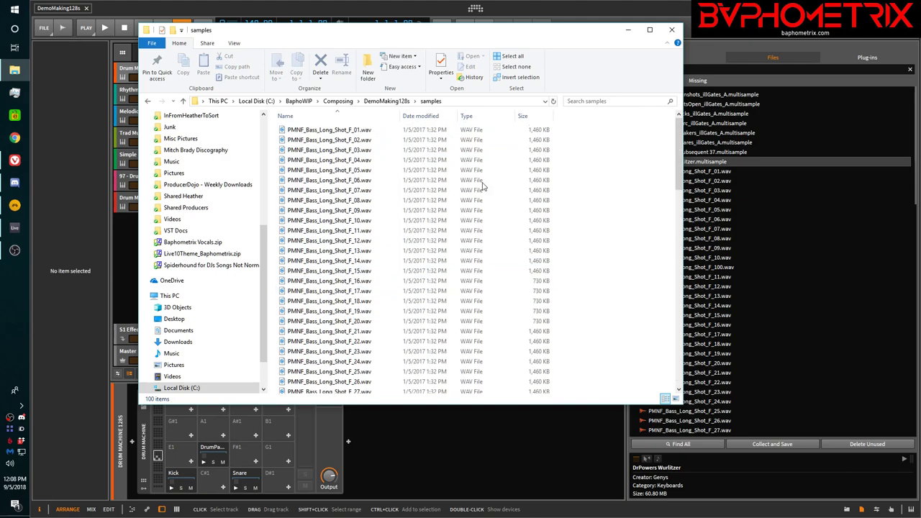
{"action": "left_click", "coordinate": [648, 13]}
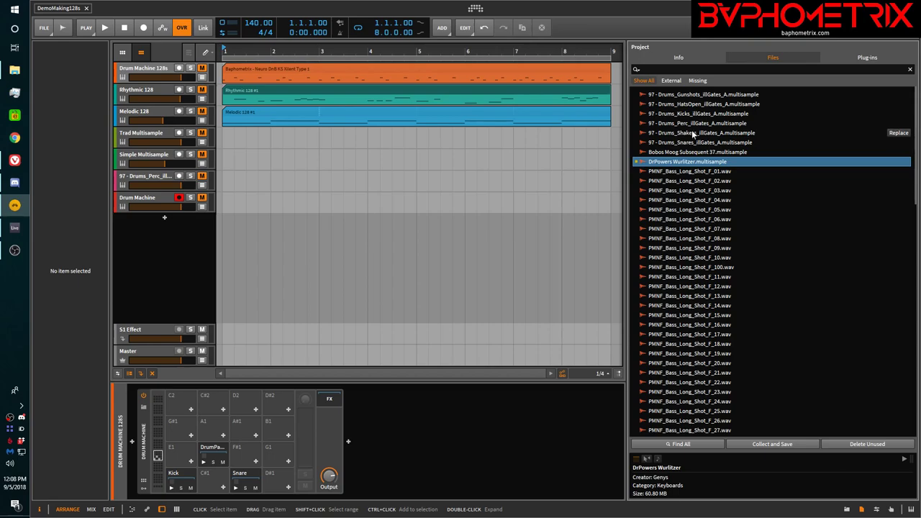
- Read DemoMaking128s folder Properties from Composing: 192 MB, 110 files, 2 folders, then cancel
{"action": "left_click", "coordinate": [13, 71]}
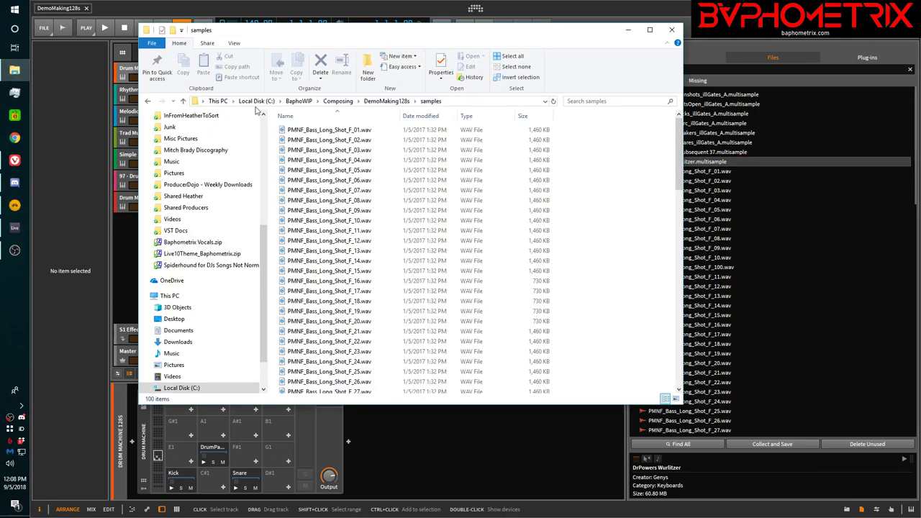
{"action": "left_click", "coordinate": [336, 102]}
{"action": "right_click", "coordinate": [311, 151]}
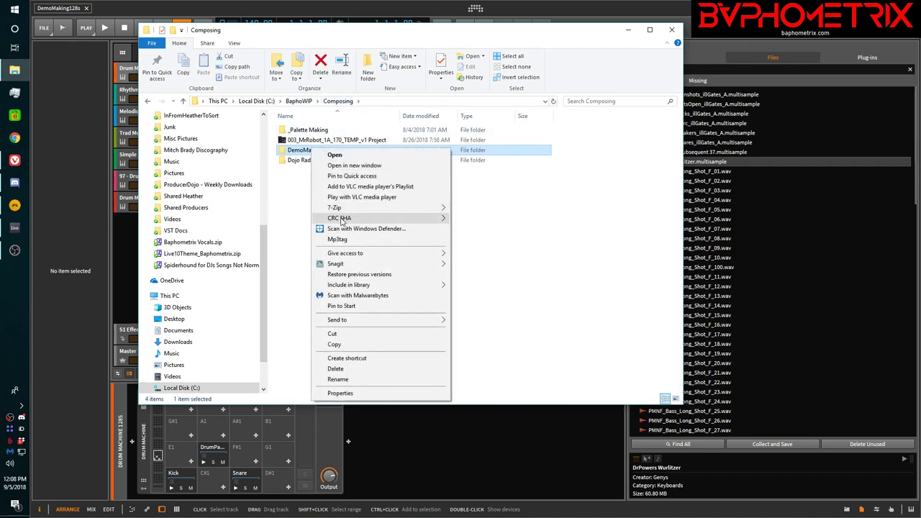
{"action": "left_click", "coordinate": [339, 393]}
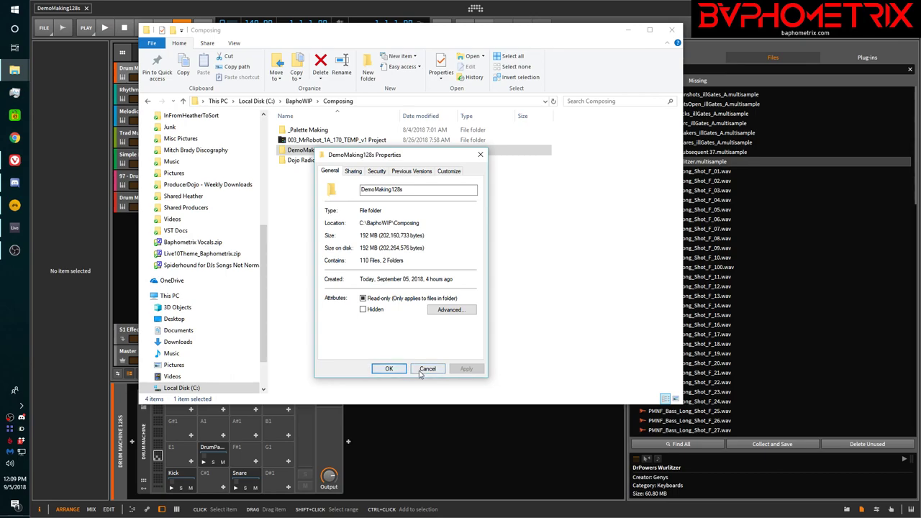
{"action": "left_click", "coordinate": [423, 370]}
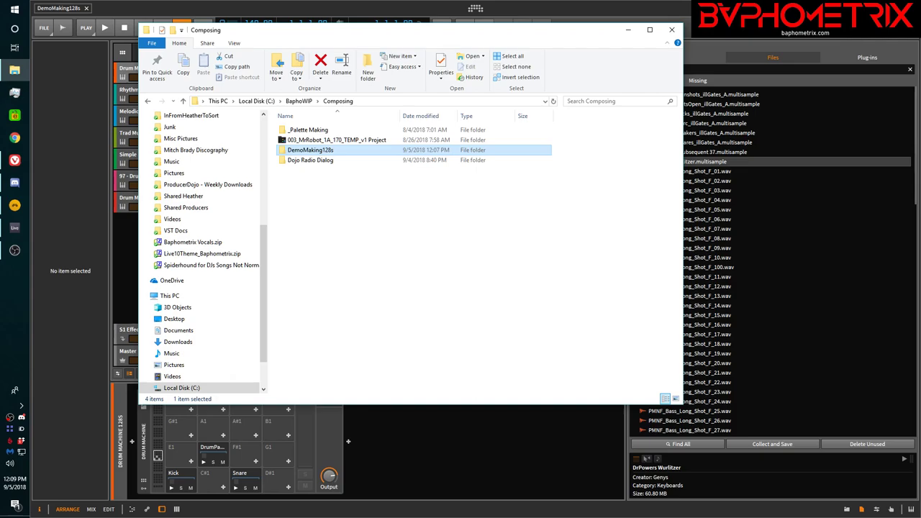
- Open the DemoMaking128s > multi-samples folder in File Explorer
{"action": "left_click", "coordinate": [14, 70]}
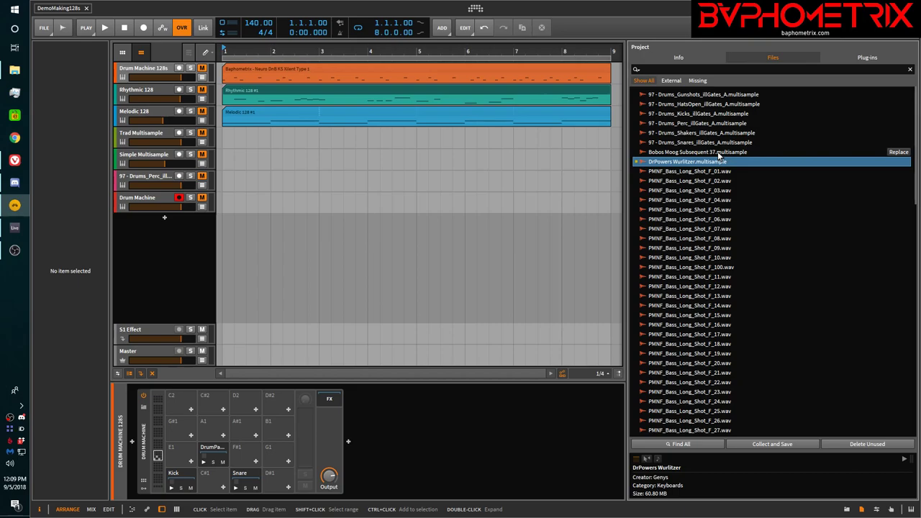
{"action": "left_click", "coordinate": [14, 70]}
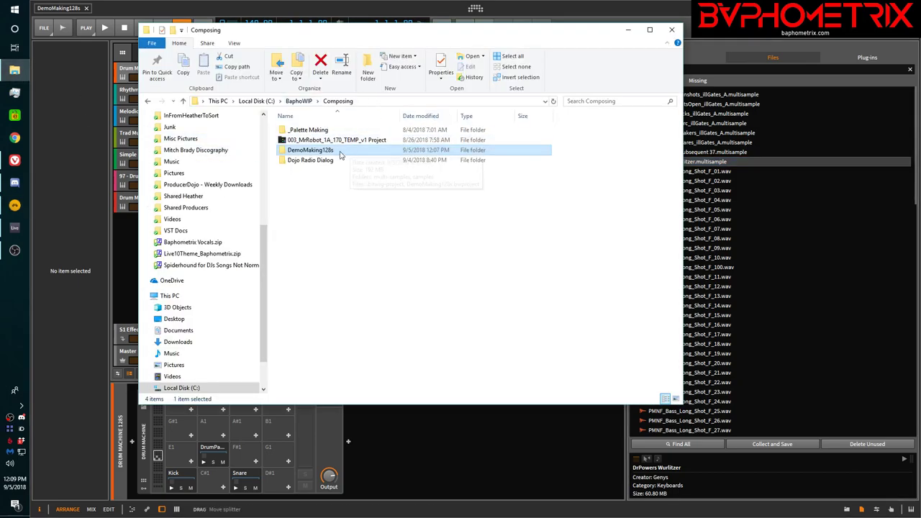
{"action": "double_click", "coordinate": [283, 152]}
{"action": "double_click", "coordinate": [284, 131]}
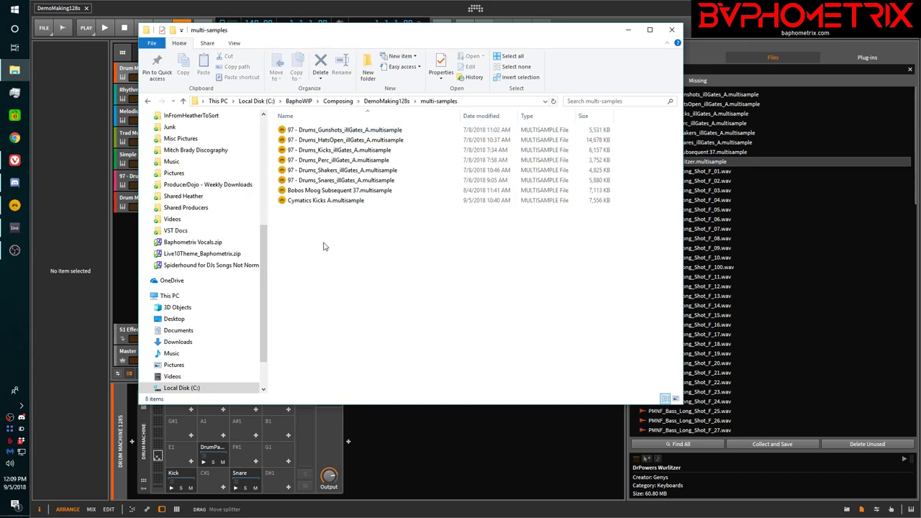
- Select all eight .multisample files, from Gunshots to the last, and delete them
{"action": "left_click", "coordinate": [371, 130]}
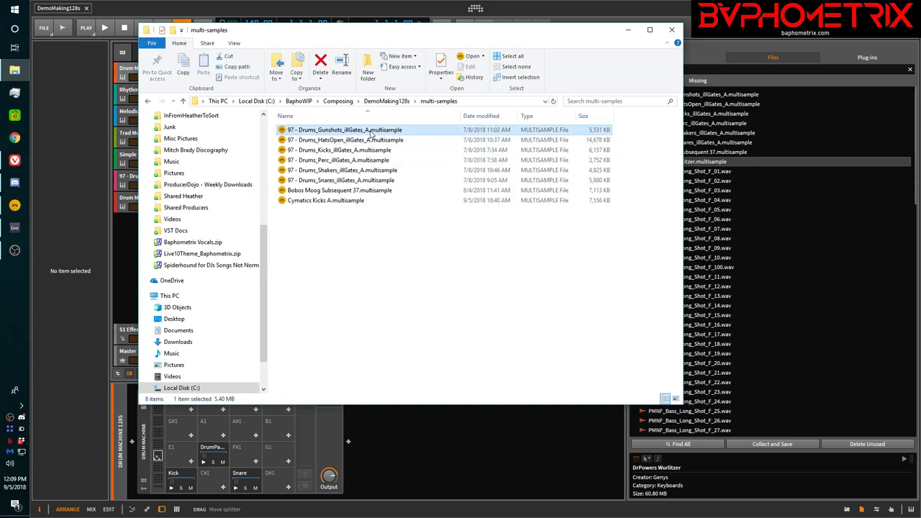
{"action": "left_click", "coordinate": [360, 202], "text": "shift"}
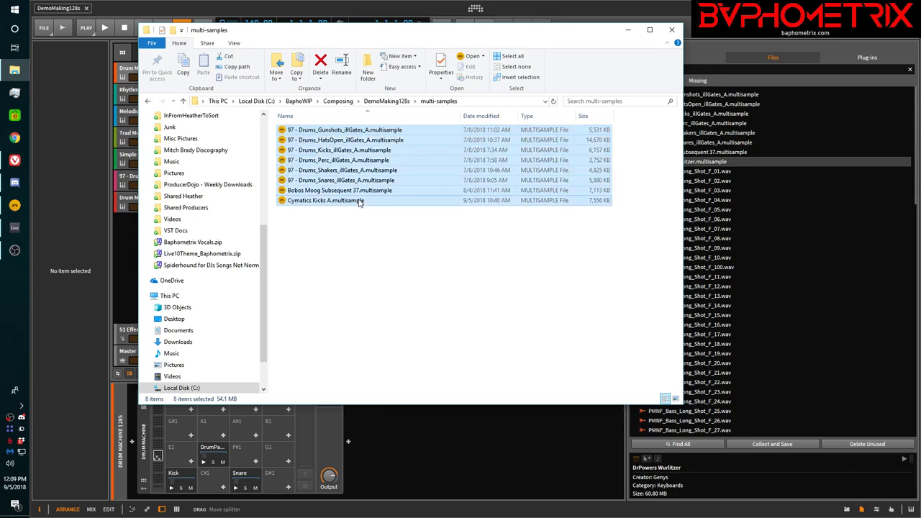
{"action": "key", "text": "Delete"}
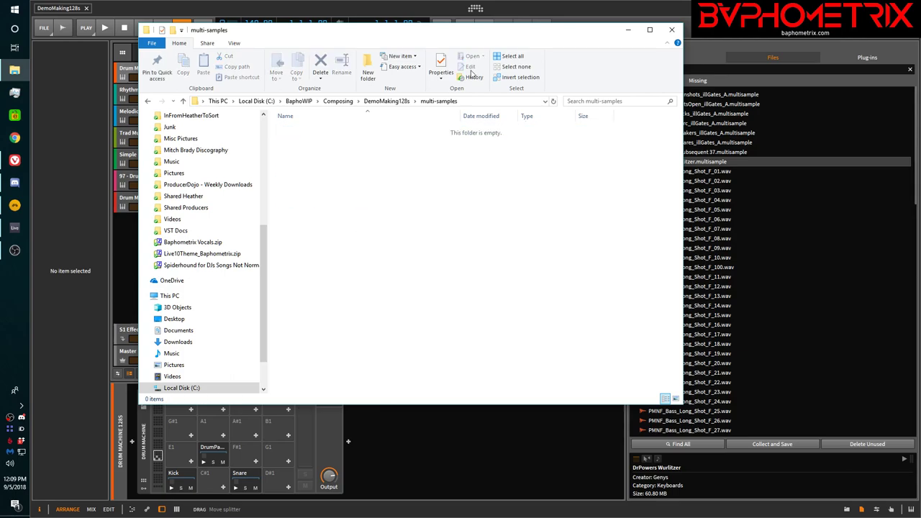
- Filter Bitwig's project file list to External, leaving only DrPowers Wurlitzer.multisample
{"action": "left_click", "coordinate": [599, 16]}
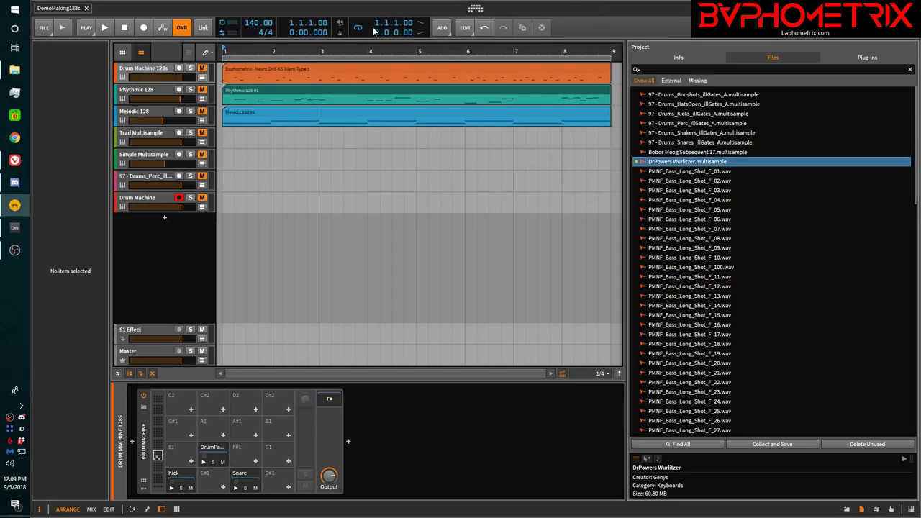
{"action": "left_click", "coordinate": [674, 81]}
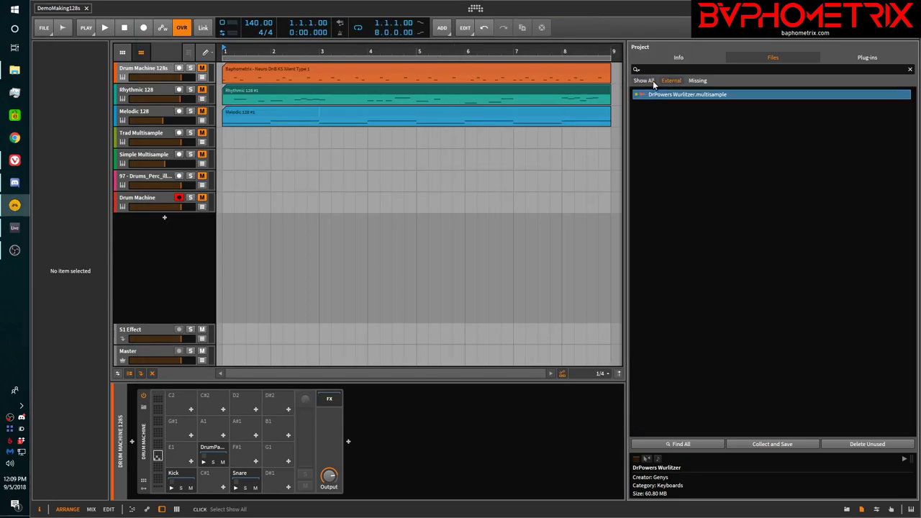
{"action": "left_click", "coordinate": [651, 81]}
{"action": "left_click", "coordinate": [670, 80]}
- Check the project Info page and device browser, then show all project files again
{"action": "left_click", "coordinate": [681, 56]}
{"action": "left_click", "coordinate": [767, 58]}
{"action": "left_click", "coordinate": [847, 508]}
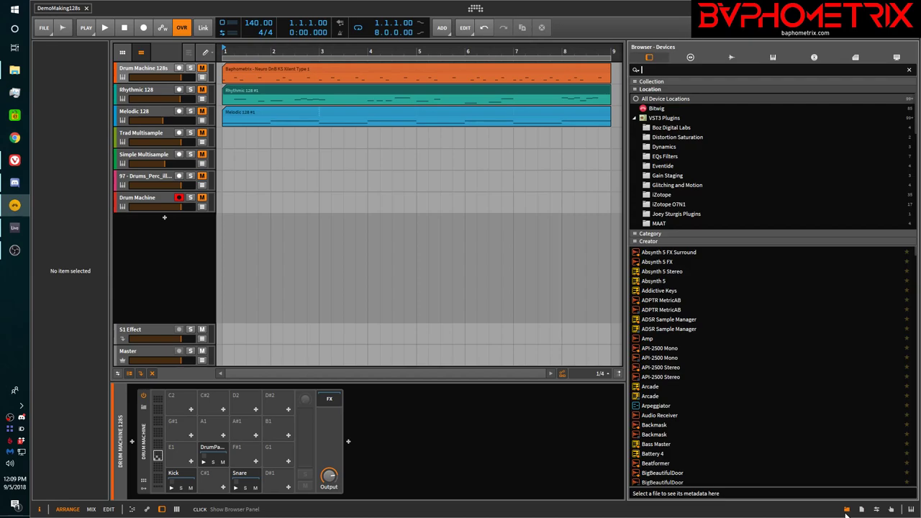
{"action": "left_click", "coordinate": [862, 508]}
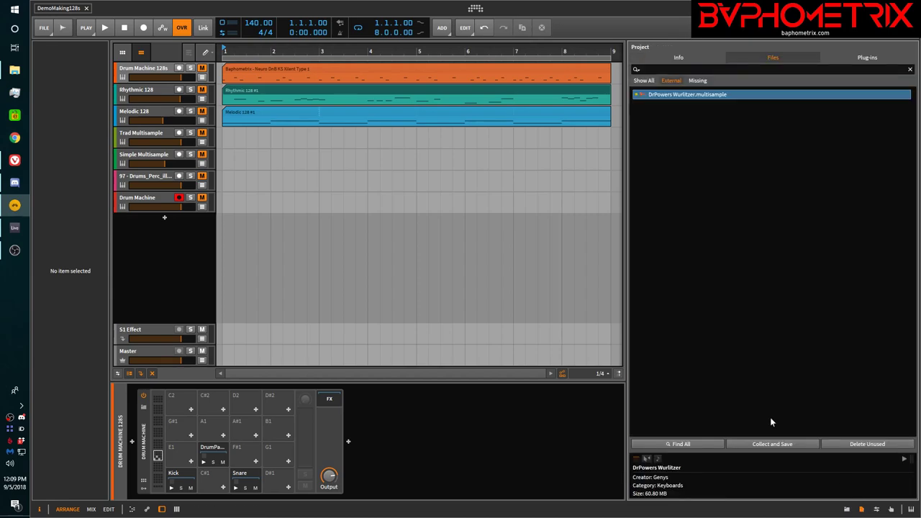
{"action": "left_click", "coordinate": [652, 82]}
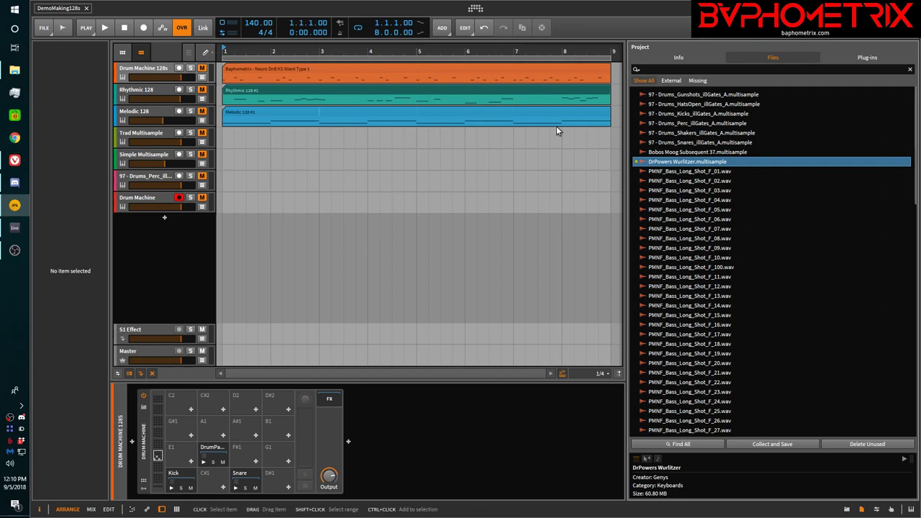
- Close DemoMaking128s, reopen it from Recent Projects, and view its Files list
{"action": "left_click", "coordinate": [87, 9]}
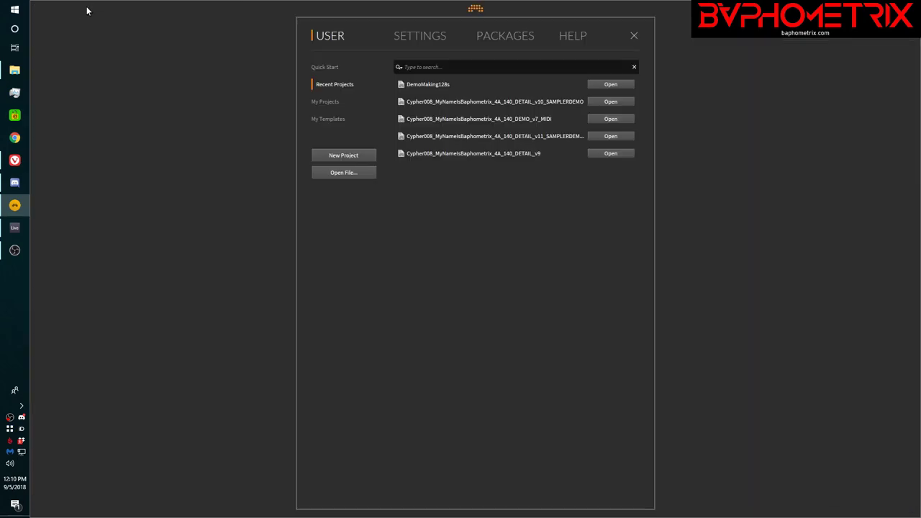
{"action": "left_click", "coordinate": [604, 85]}
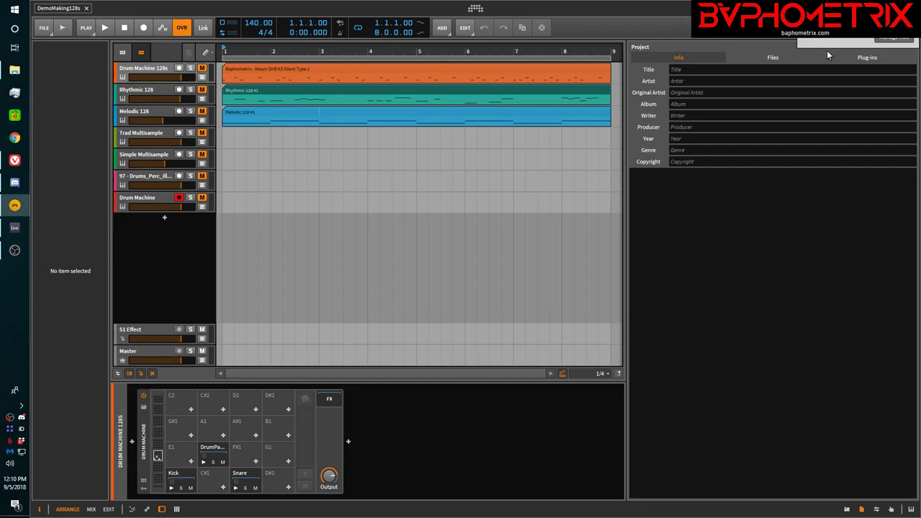
{"action": "left_click", "coordinate": [892, 40]}
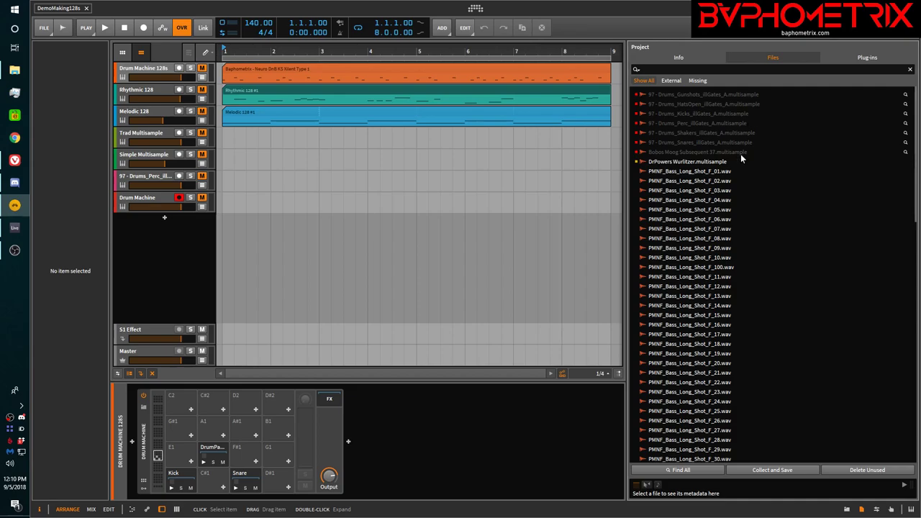
- Filter the project files to Missing and select the missing Gunshots multisample row
{"action": "left_click", "coordinate": [866, 57]}
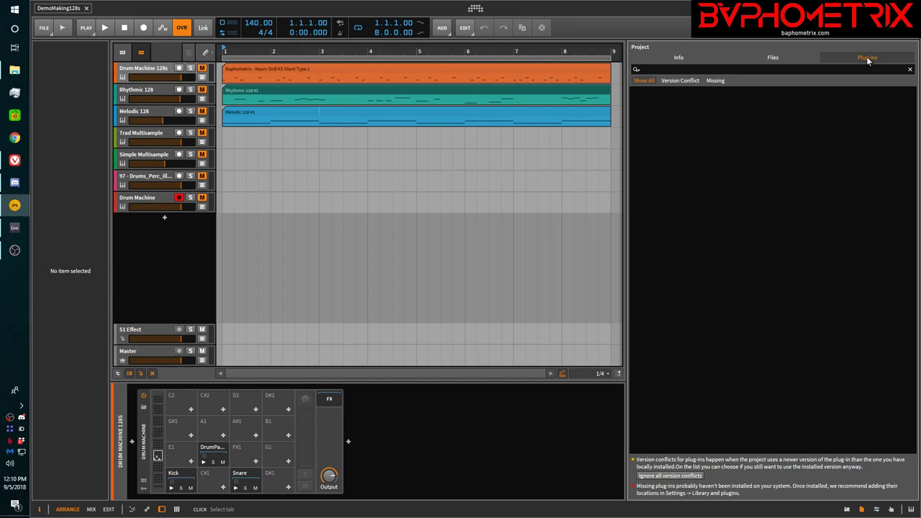
{"action": "left_click", "coordinate": [784, 59]}
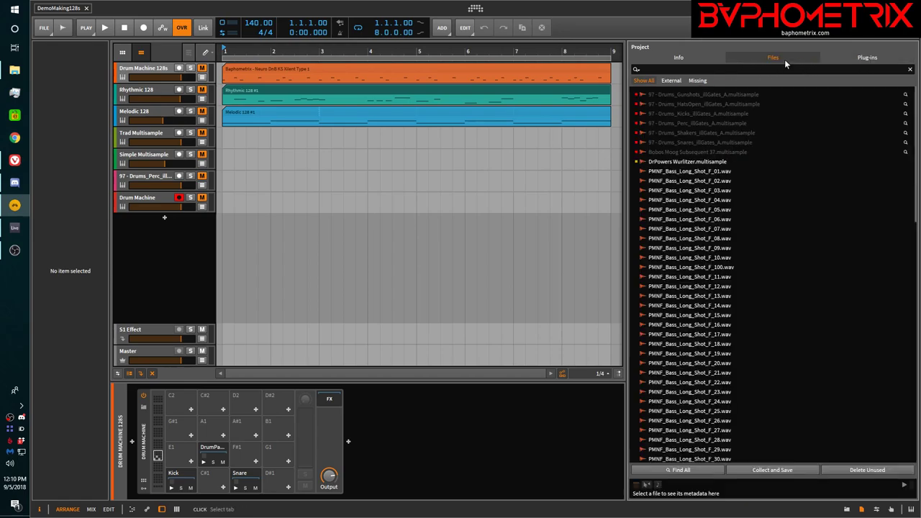
{"action": "left_click", "coordinate": [698, 81]}
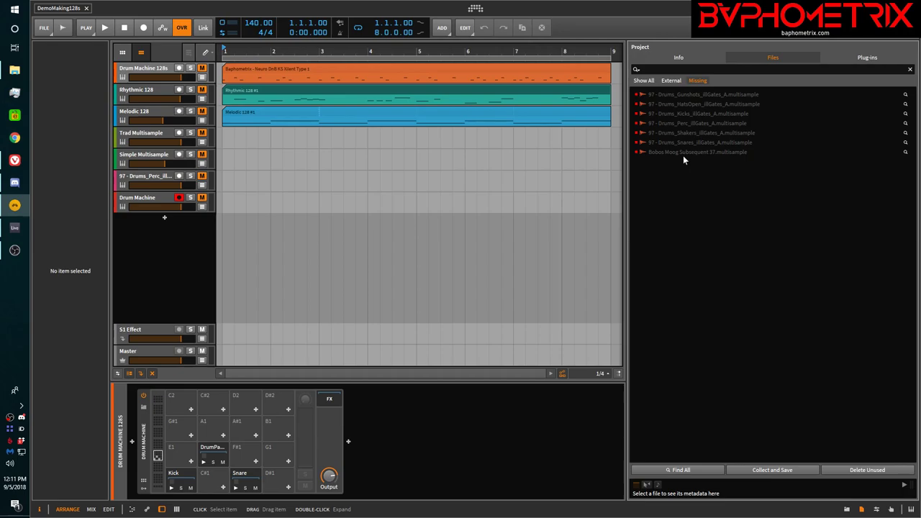
{"action": "left_click", "coordinate": [685, 96]}
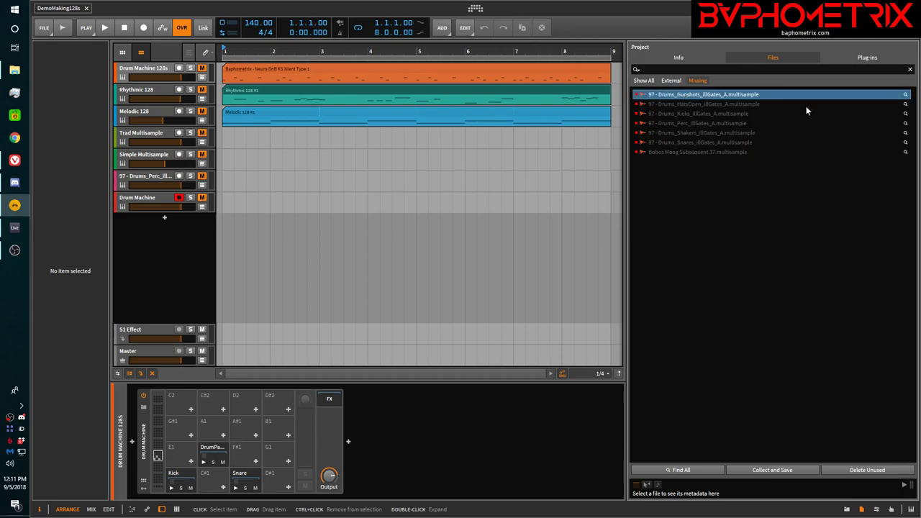
- Locate the missing Gunshots file by browsing to C:\BaphoUserLib\BitwigUserLib\Multisamples
{"action": "left_click", "coordinate": [905, 96]}
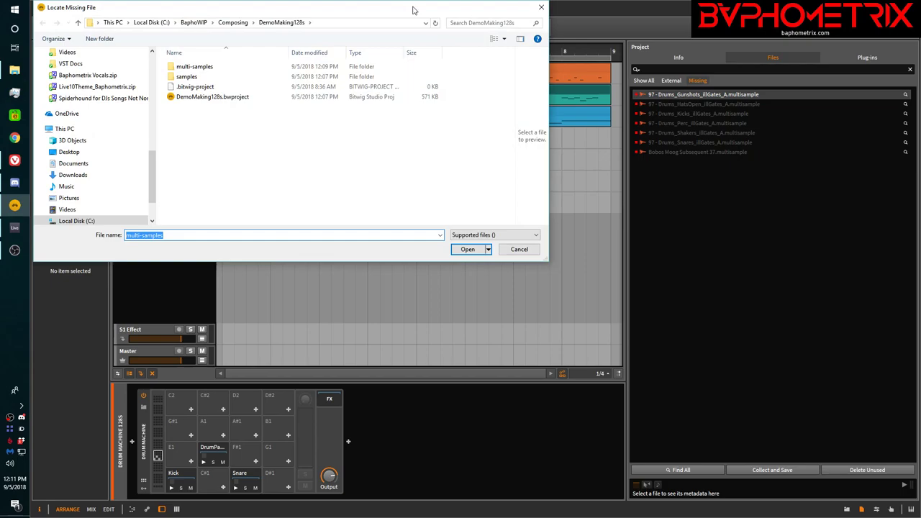
{"action": "left_click_drag", "start_coordinate": [420, 11], "coordinate": [562, 168]}
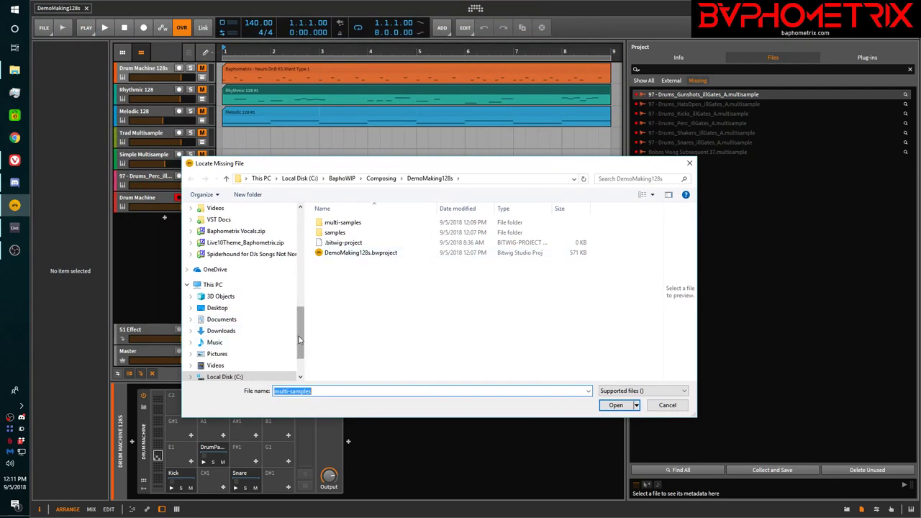
{"action": "left_click", "coordinate": [239, 377]}
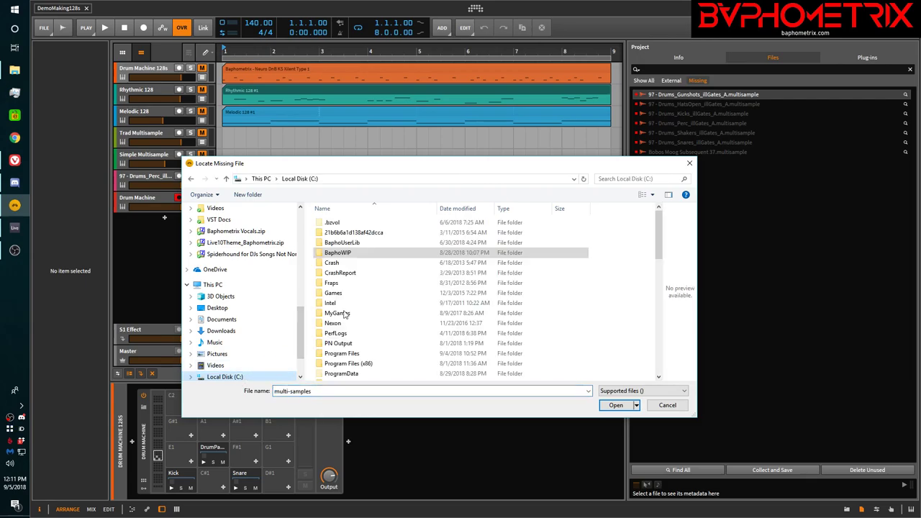
{"action": "double_click", "coordinate": [338, 243]}
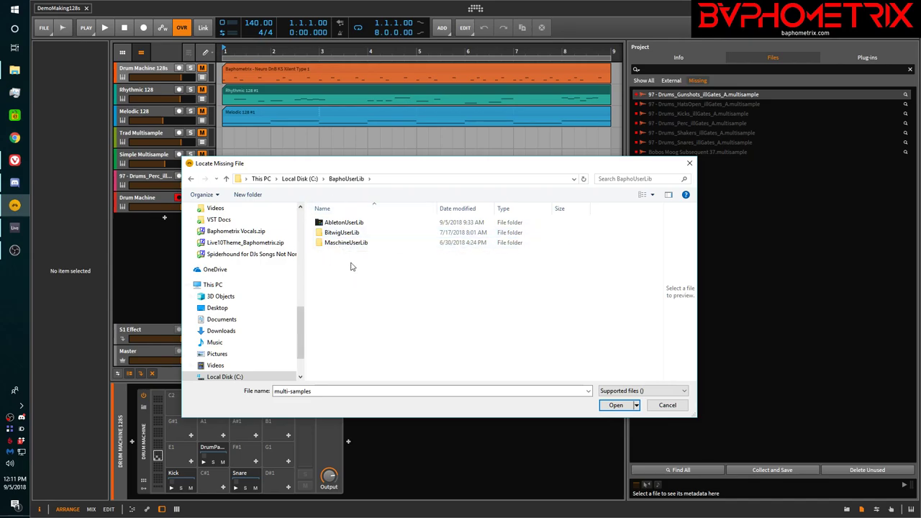
{"action": "left_click", "coordinate": [318, 235]}
{"action": "double_click", "coordinate": [319, 235]}
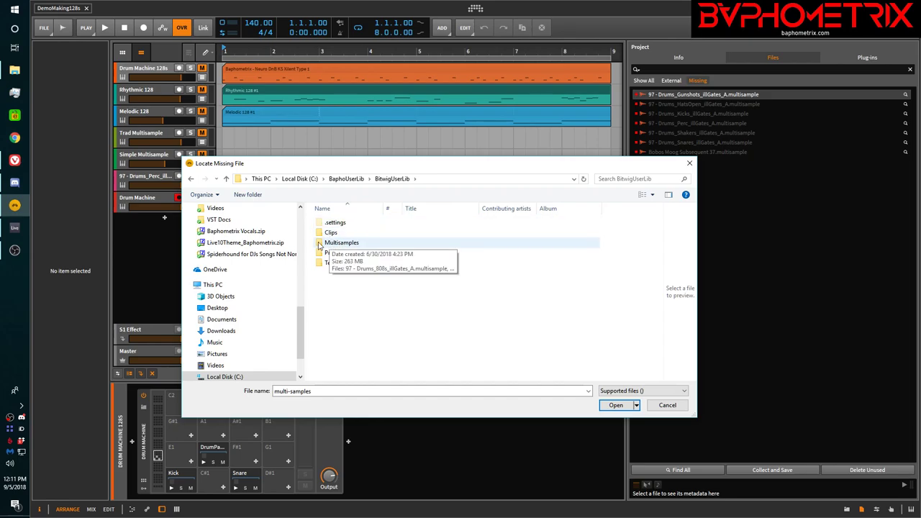
{"action": "double_click", "coordinate": [319, 245]}
- Pick 97 - Drums_Gunshots_illGates_A.multisample to relink the Gunshots entry
{"action": "left_click_drag", "start_coordinate": [455, 170], "coordinate": [462, 192]}
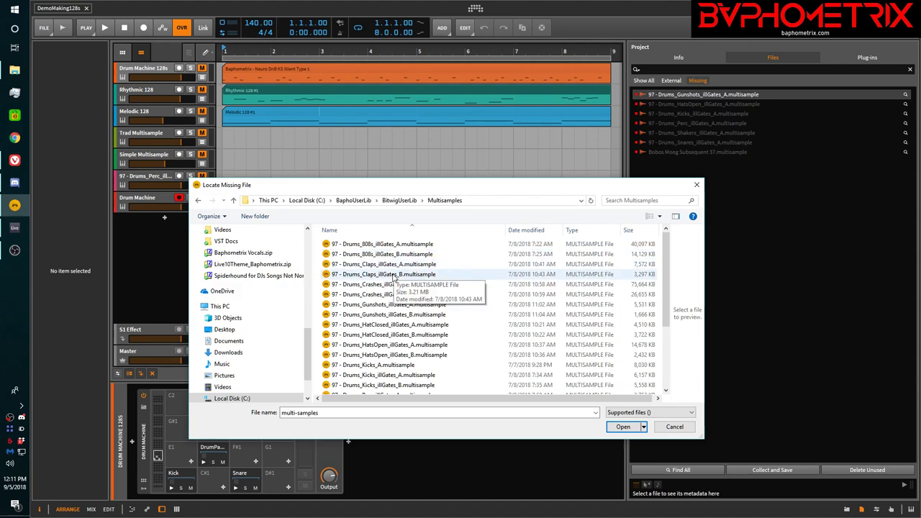
{"action": "scroll", "coordinate": [393, 278], "scroll_direction": "down", "scroll_amount": 2}
{"action": "scroll", "coordinate": [393, 278], "scroll_direction": "up", "scroll_amount": 1}
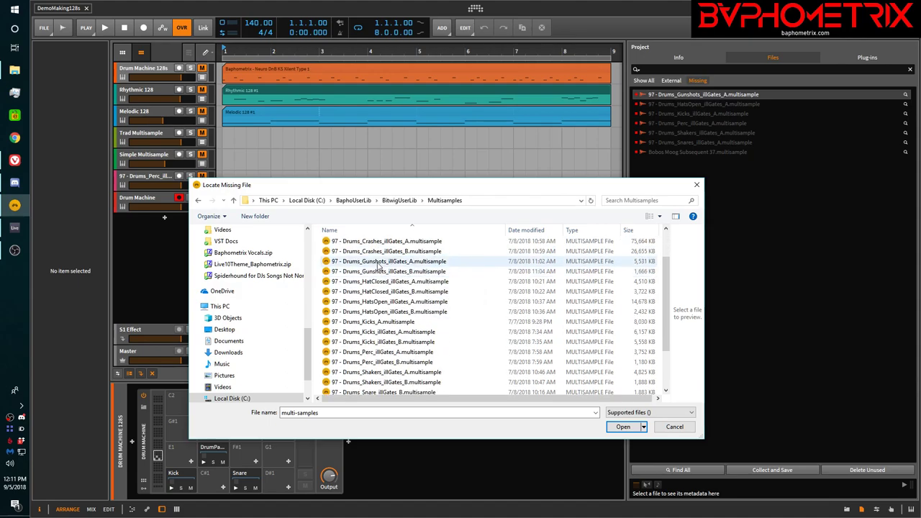
{"action": "left_click", "coordinate": [377, 264]}
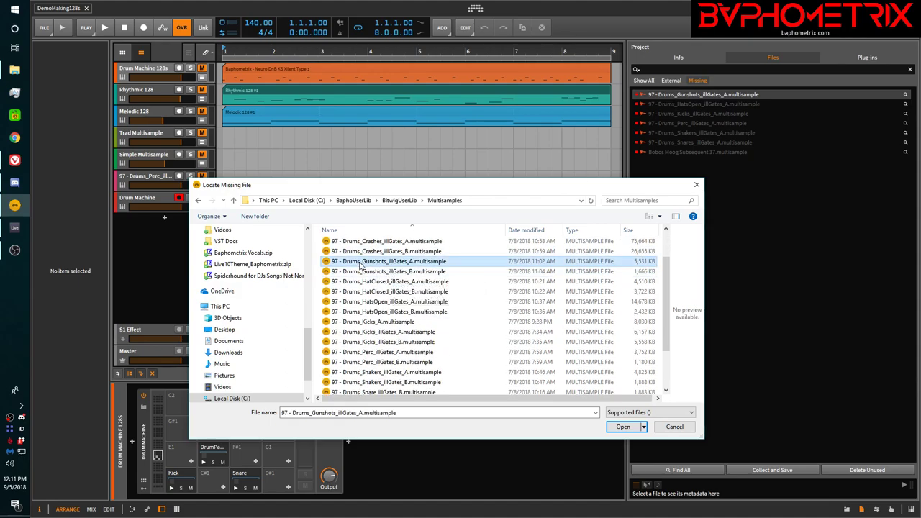
{"action": "left_click", "coordinate": [623, 427]}
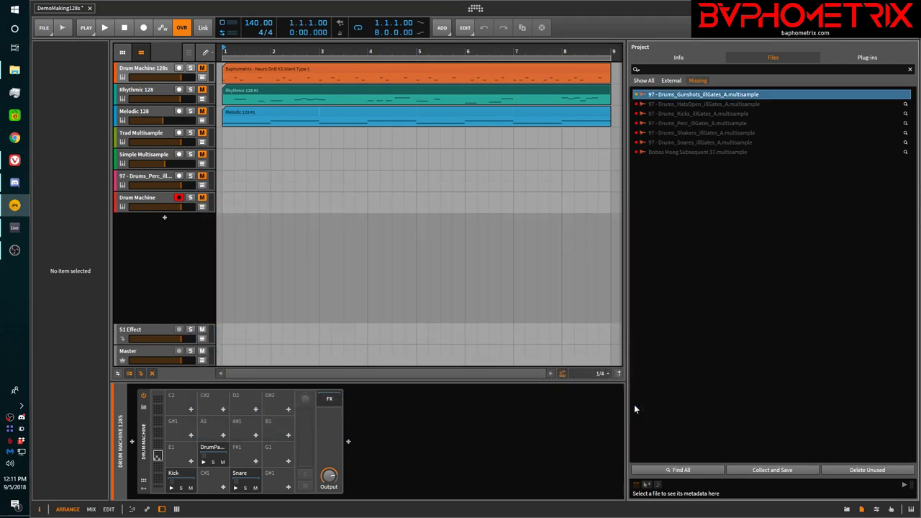
{"action": "mouse_move", "coordinate": [655, 94]}
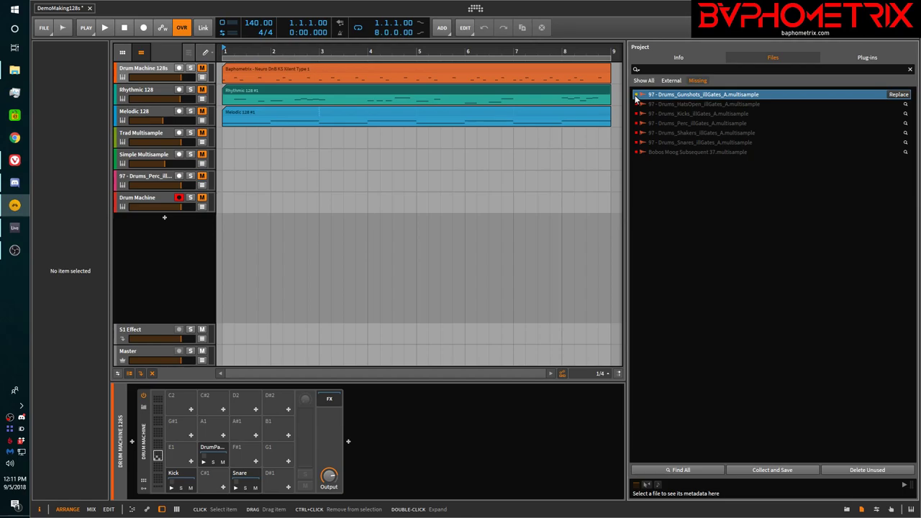
- Relink the missing HatsOpen_A entry to 97 - Drums_HatsOpen_illGates_A.multisample in BitwigUserLib\Multisamples
{"action": "left_click", "coordinate": [658, 106]}
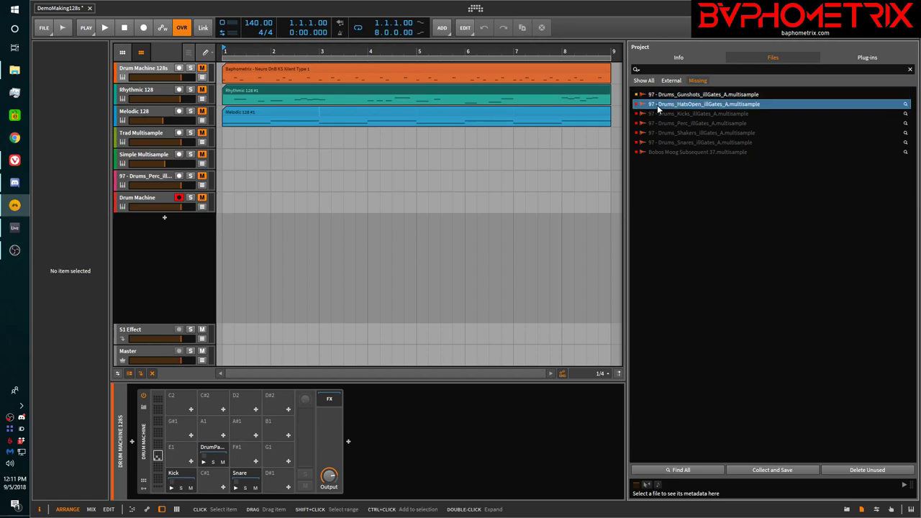
{"action": "left_click", "coordinate": [905, 106]}
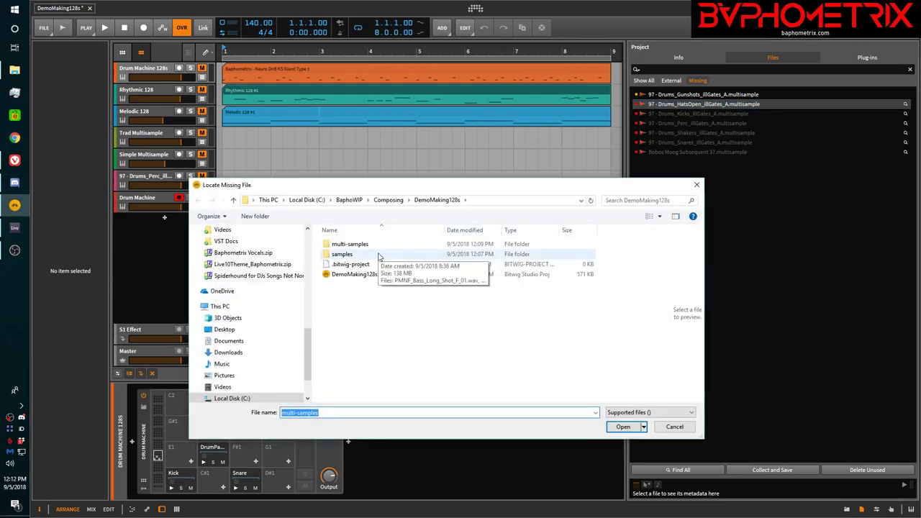
{"action": "left_click_drag", "start_coordinate": [309, 341], "coordinate": [302, 364]}
{"action": "left_click", "coordinate": [233, 352]}
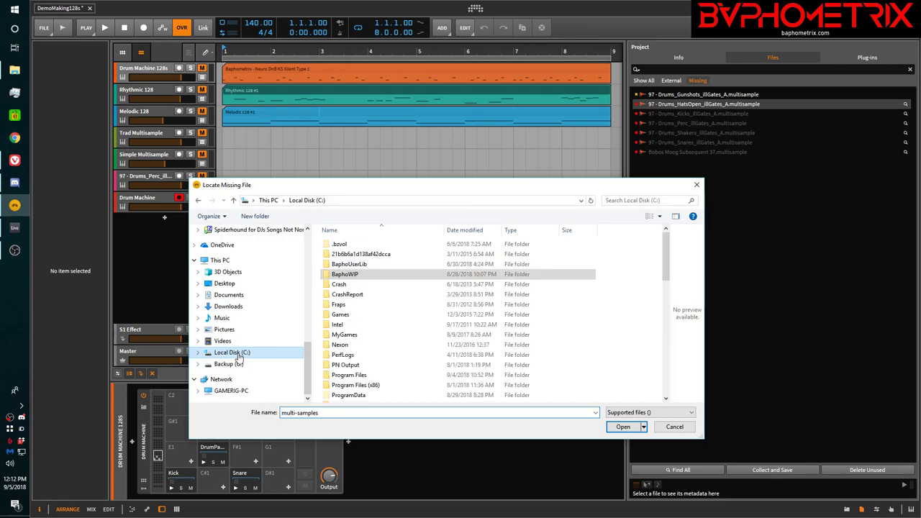
{"action": "double_click", "coordinate": [347, 265]}
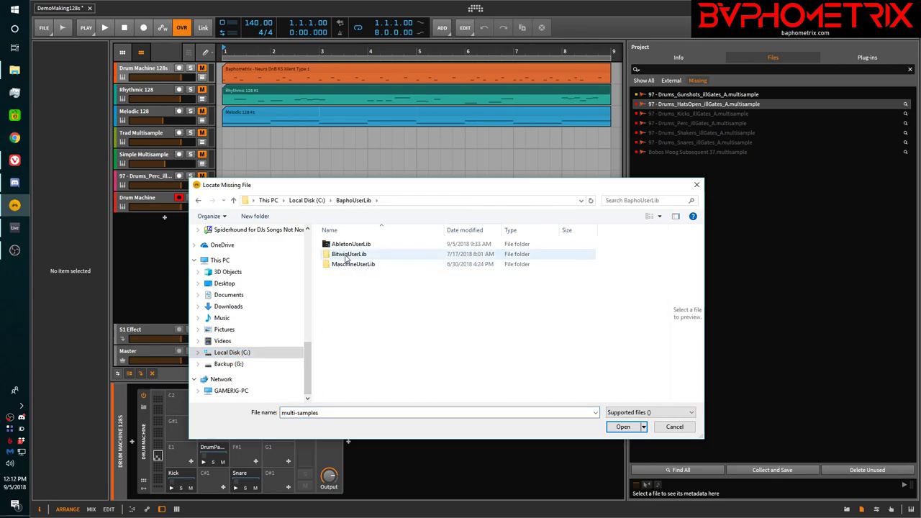
{"action": "left_click", "coordinate": [347, 256]}
{"action": "double_click", "coordinate": [346, 257]}
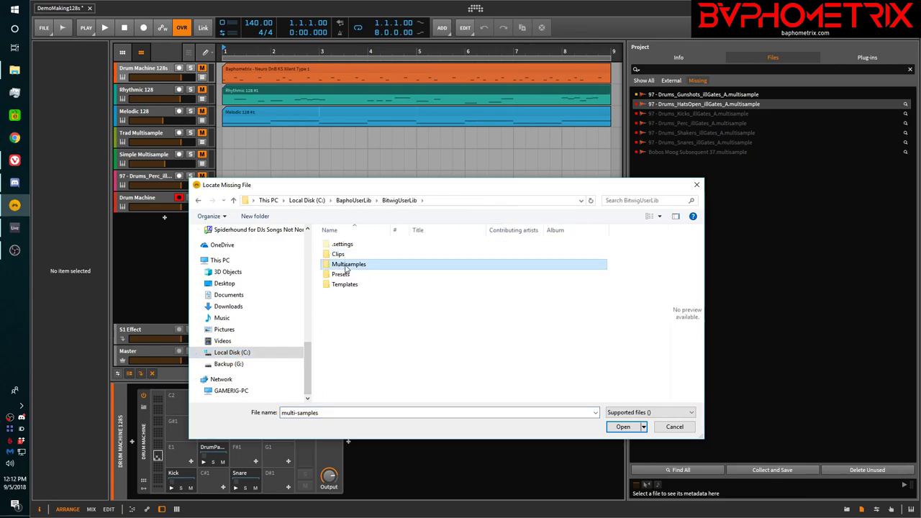
{"action": "double_click", "coordinate": [348, 266]}
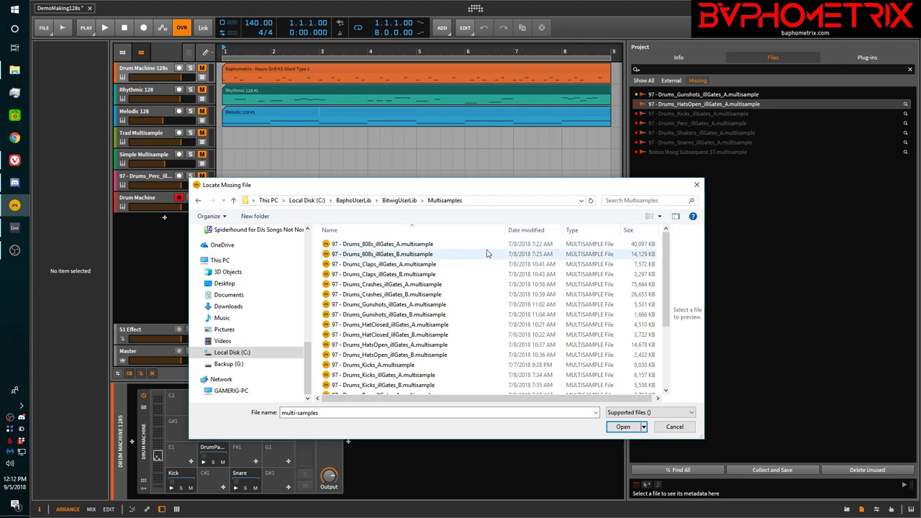
{"action": "left_click", "coordinate": [398, 347]}
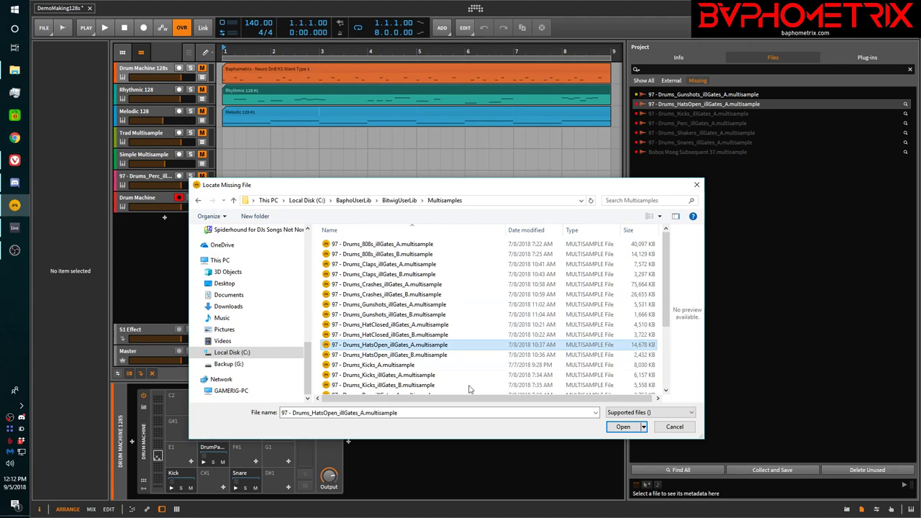
{"action": "left_click", "coordinate": [617, 430]}
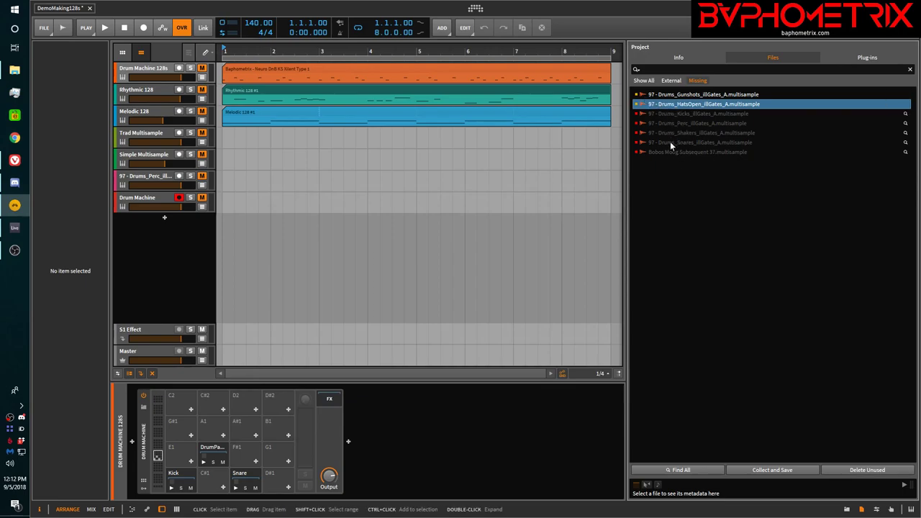
- Filter the Files list to External, showing the relinked Gunshots and HatsOpen multisamples
{"action": "left_click", "coordinate": [671, 81]}
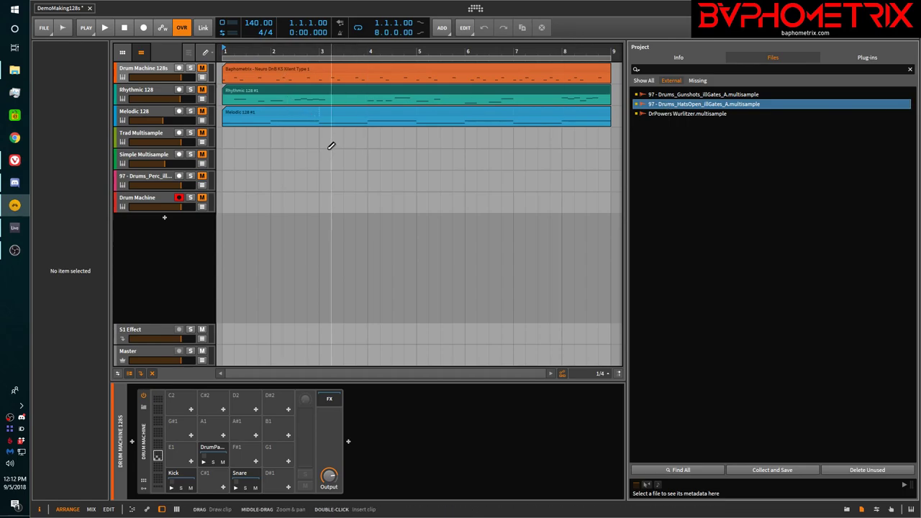
- Bring the project's still-empty multi-samples folder up in File Explorer
{"action": "left_click", "coordinate": [15, 70]}
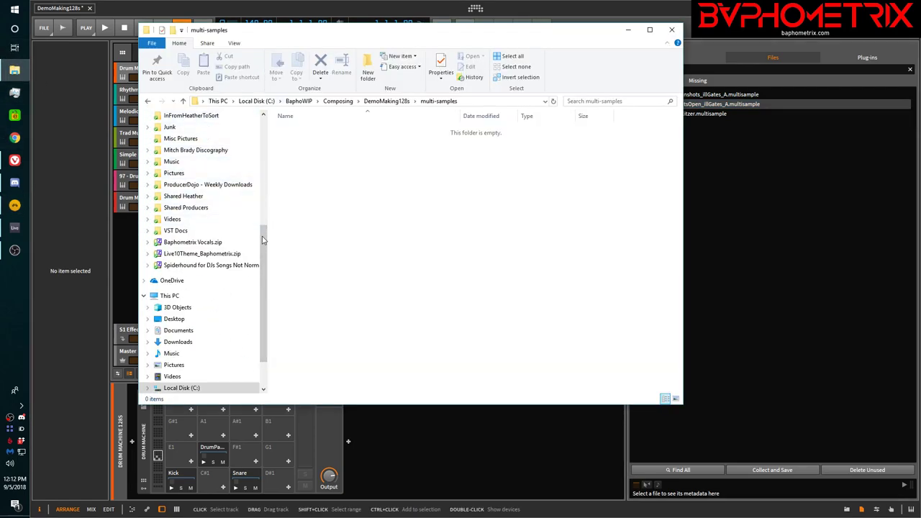
- View DemoMaking128s folder Properties in BaphoWIP > Composing (138 MB, 102 files), then close Explorer
{"action": "scroll", "coordinate": [270, 207], "scroll_direction": "up", "scroll_amount": 2}
{"action": "scroll", "coordinate": [269, 207], "scroll_direction": "up", "scroll_amount": 4}
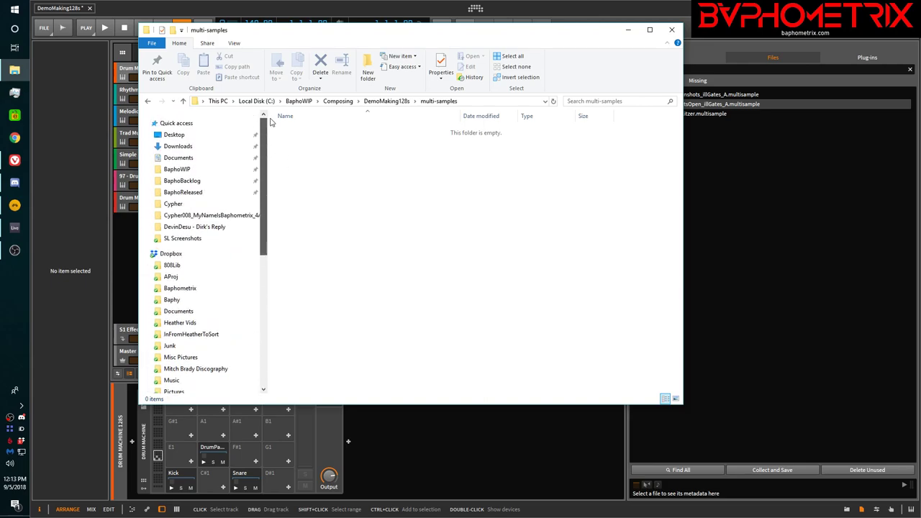
{"action": "left_click", "coordinate": [200, 170]}
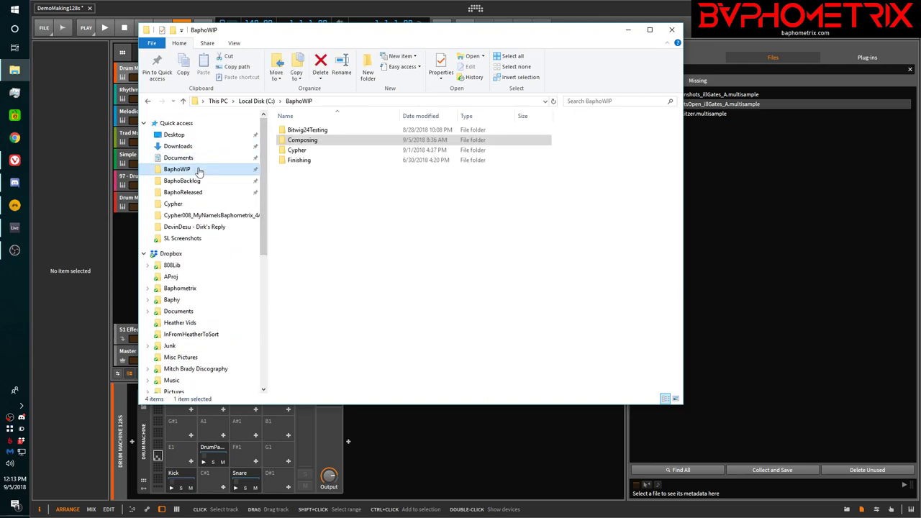
{"action": "double_click", "coordinate": [295, 141]}
{"action": "right_click", "coordinate": [286, 151]}
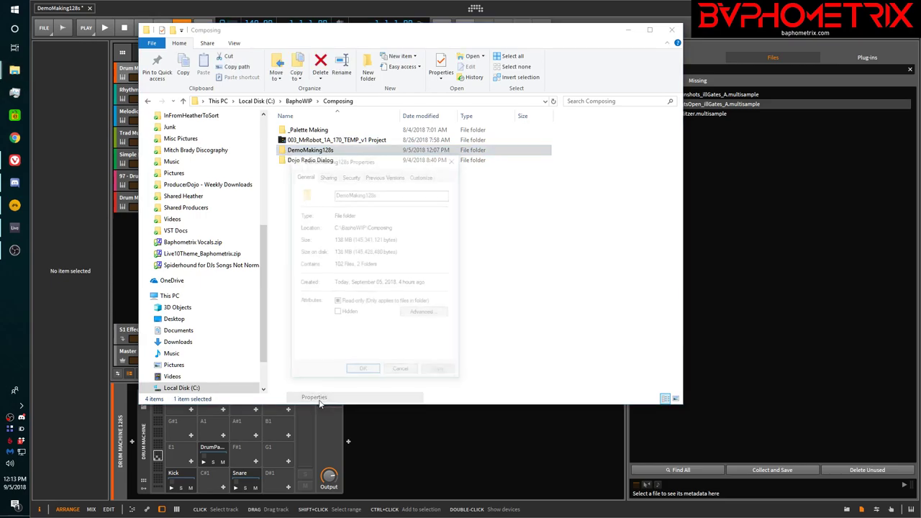
{"action": "left_click", "coordinate": [317, 397]}
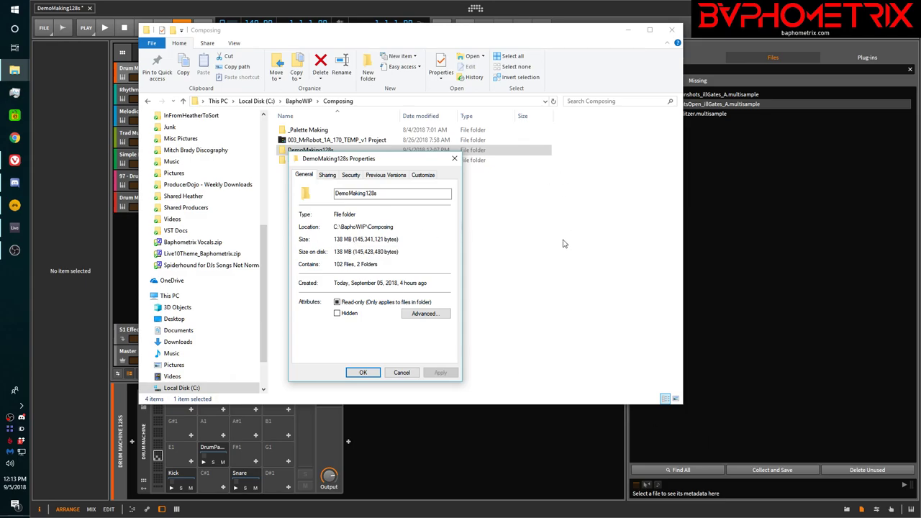
{"action": "left_click", "coordinate": [405, 373]}
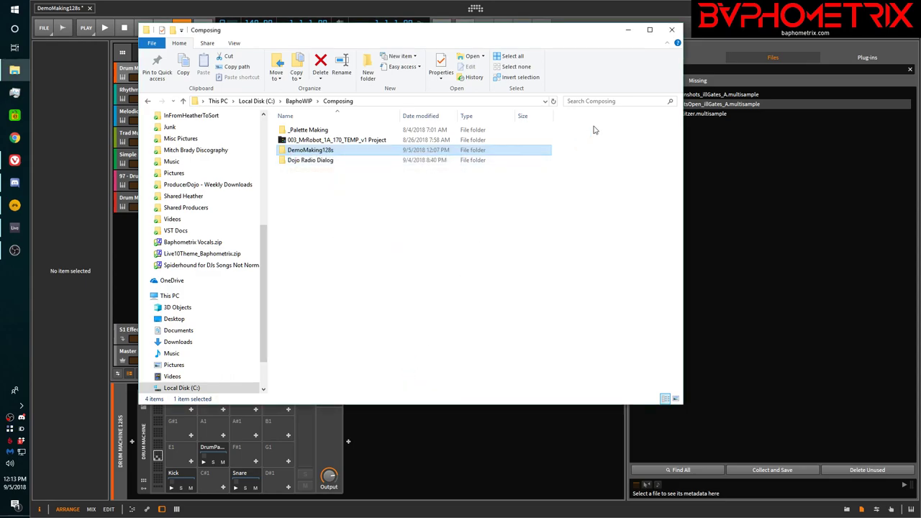
{"action": "left_click", "coordinate": [671, 29]}
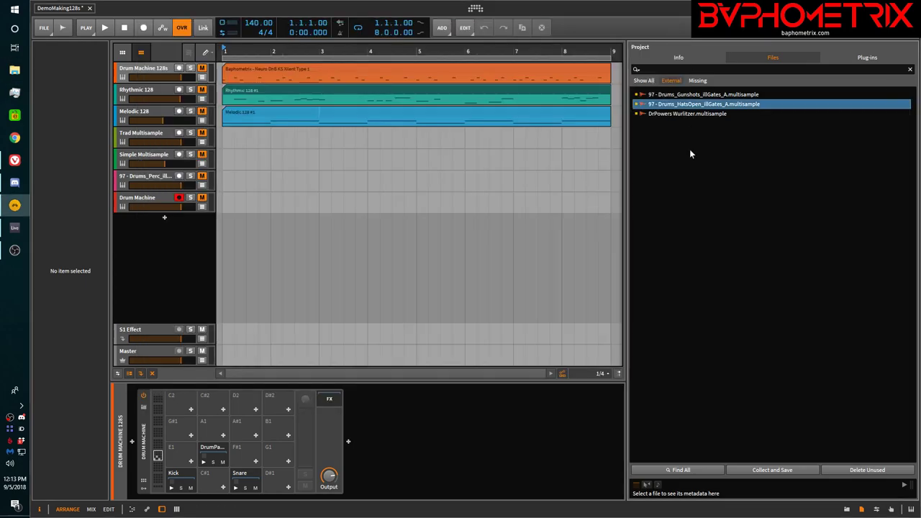
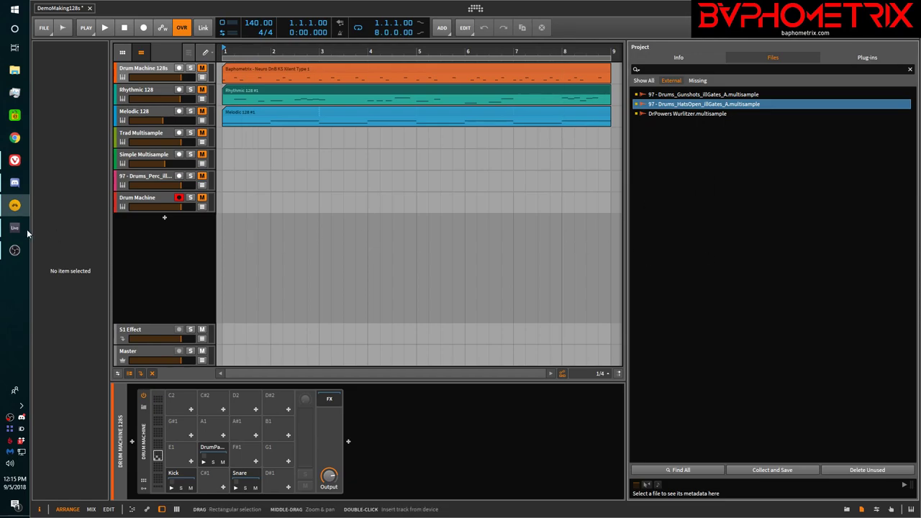
- Switch from Bitwig to the 'The Bitwig Handbook by Baphometrix' browser window
{"action": "mouse_move", "coordinate": [17, 164]}
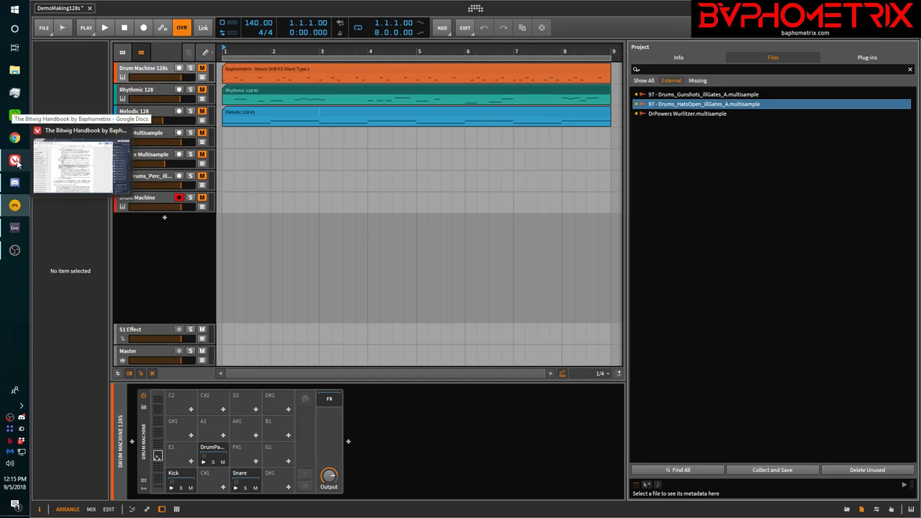
{"action": "left_click", "coordinate": [72, 154]}
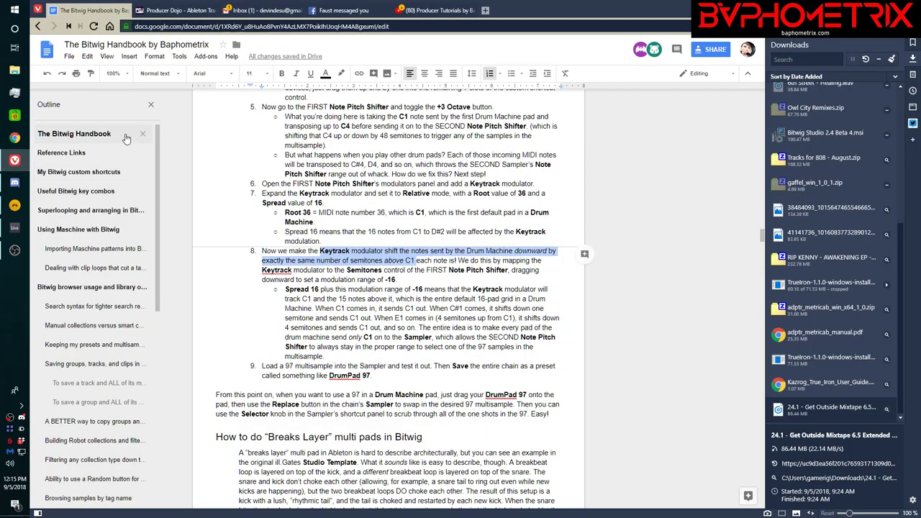
- Jump to 'The Bitwig Handbook' heading from the document outline sidebar
{"action": "left_click", "coordinate": [74, 133]}
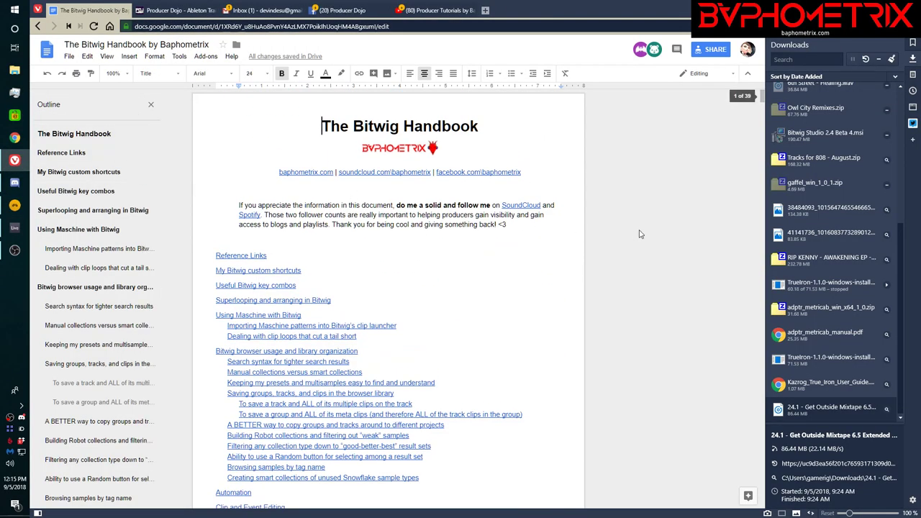